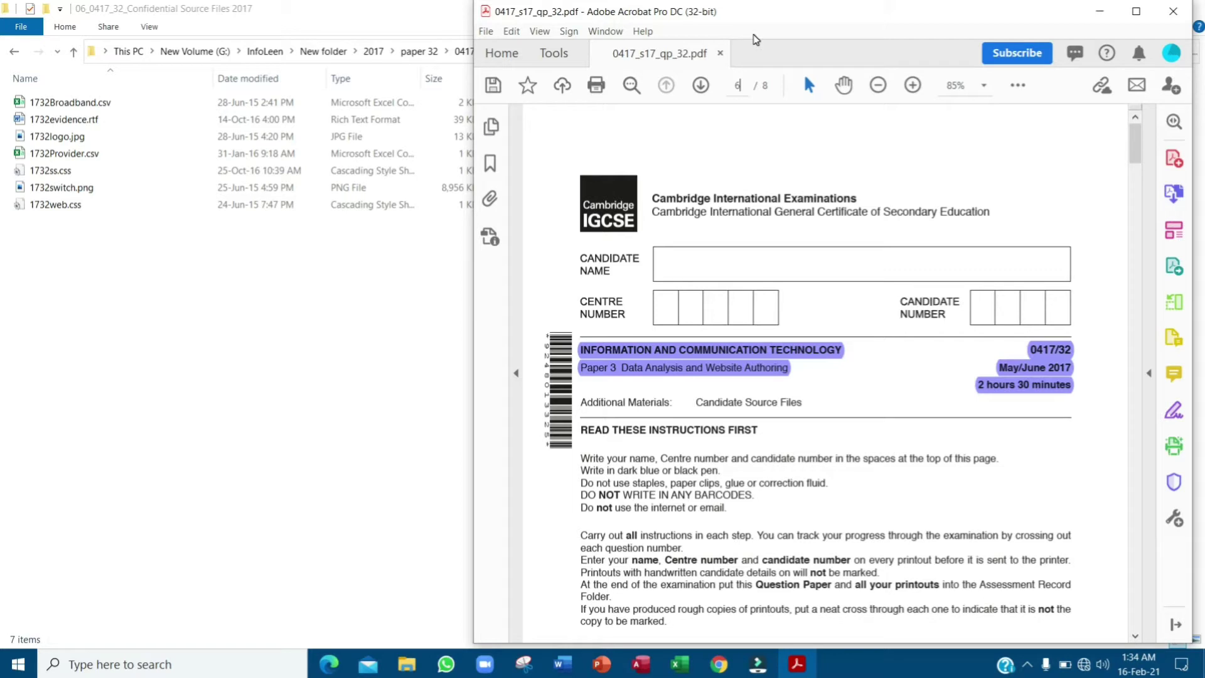
- Go to page 6 of the exam paper and highlight the Task 3 – Spreadsheet heading
{"action": "key", "text": "Return"}
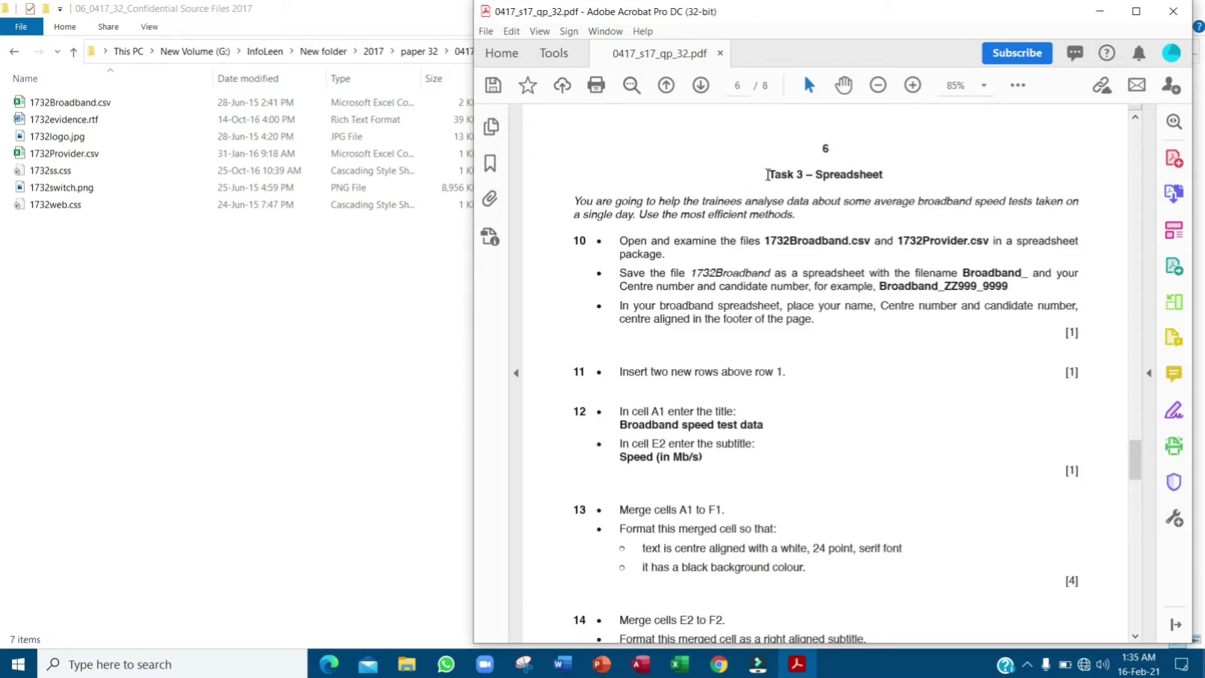
{"action": "left_click_drag", "start_coordinate": [769, 175], "coordinate": [879, 176]}
{"action": "left_click", "coordinate": [903, 147]}
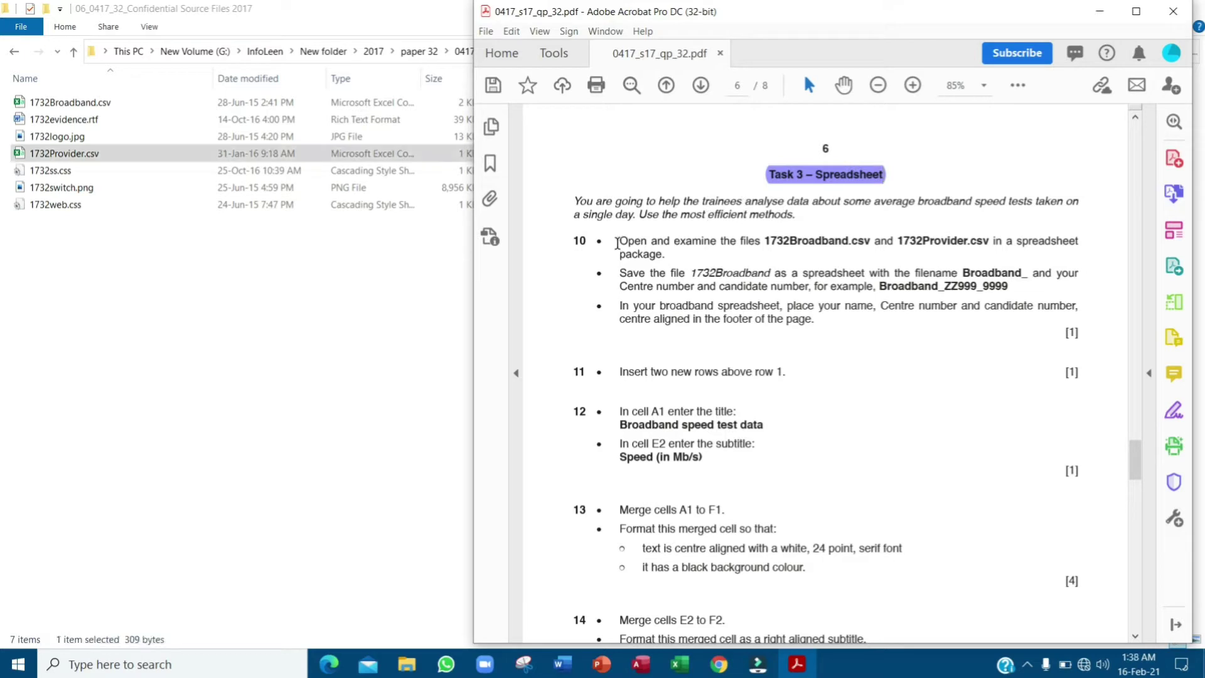
- Highlight question 10's first instruction and open 1732Broadband.csv
{"action": "mouse_move", "coordinate": [618, 244]}
{"action": "left_mouse_down"}
{"action": "mouse_move", "coordinate": [715, 242]}
{"action": "mouse_move", "coordinate": [642, 241]}
{"action": "left_mouse_up"}
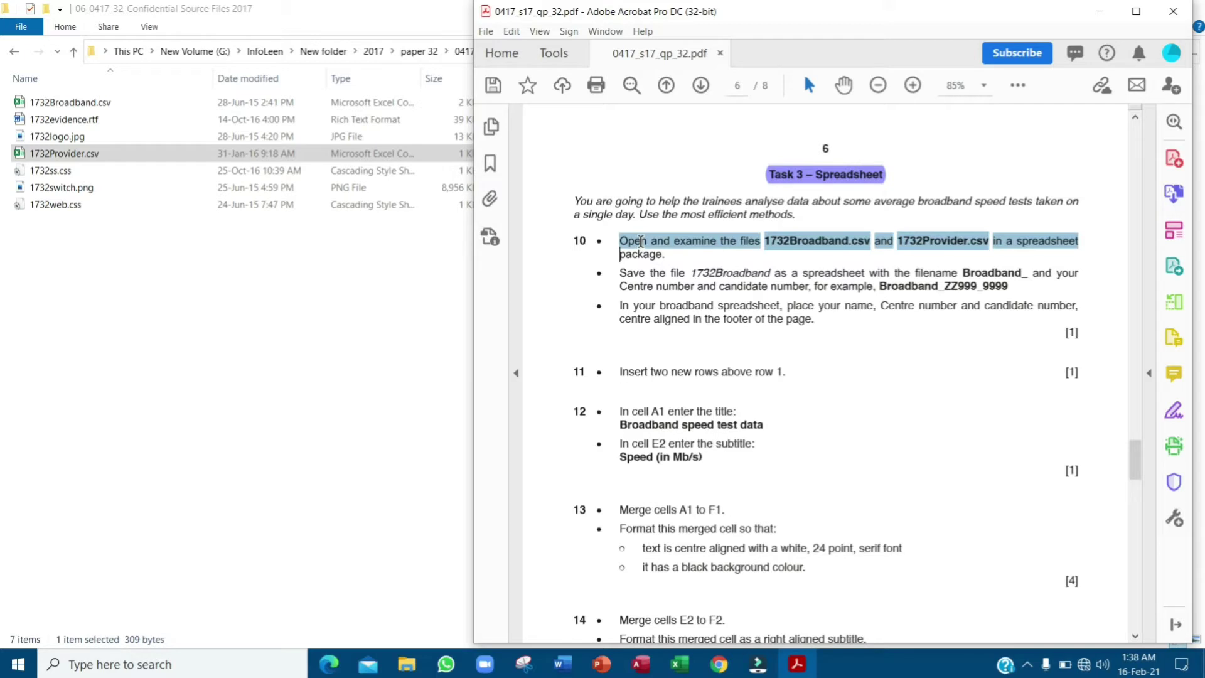
{"action": "left_click_drag", "start_coordinate": [641, 241], "coordinate": [630, 248]}
{"action": "left_click", "coordinate": [643, 213]}
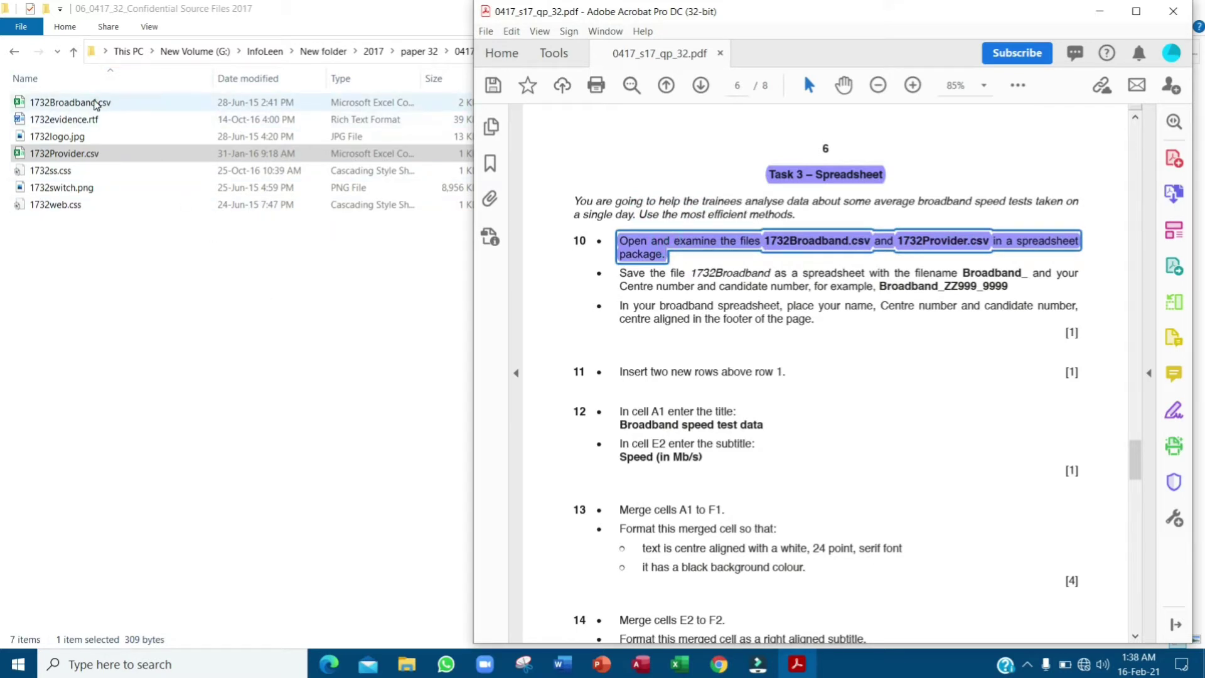
{"action": "double_click", "coordinate": [95, 103]}
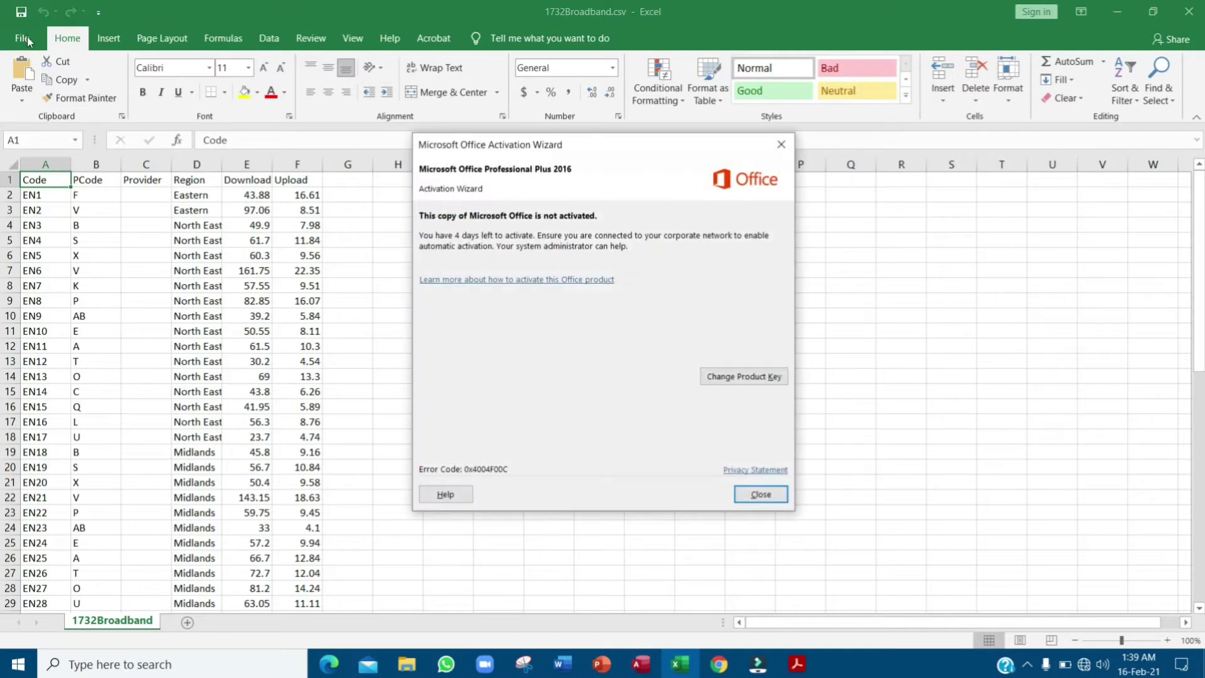
- Dismiss the Office activation notice, open and close 1732Provider.csv, then return to the exam paper
{"action": "left_click", "coordinate": [763, 494]}
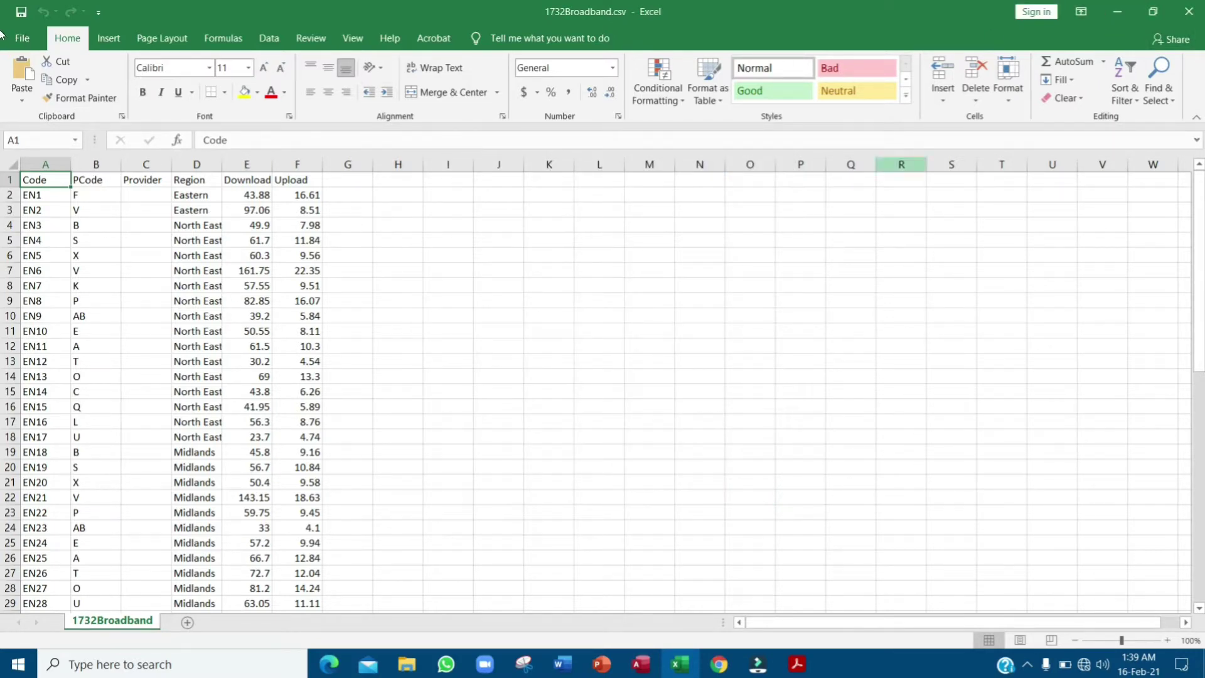
{"action": "left_click", "coordinate": [1109, 12]}
{"action": "left_click", "coordinate": [84, 157]}
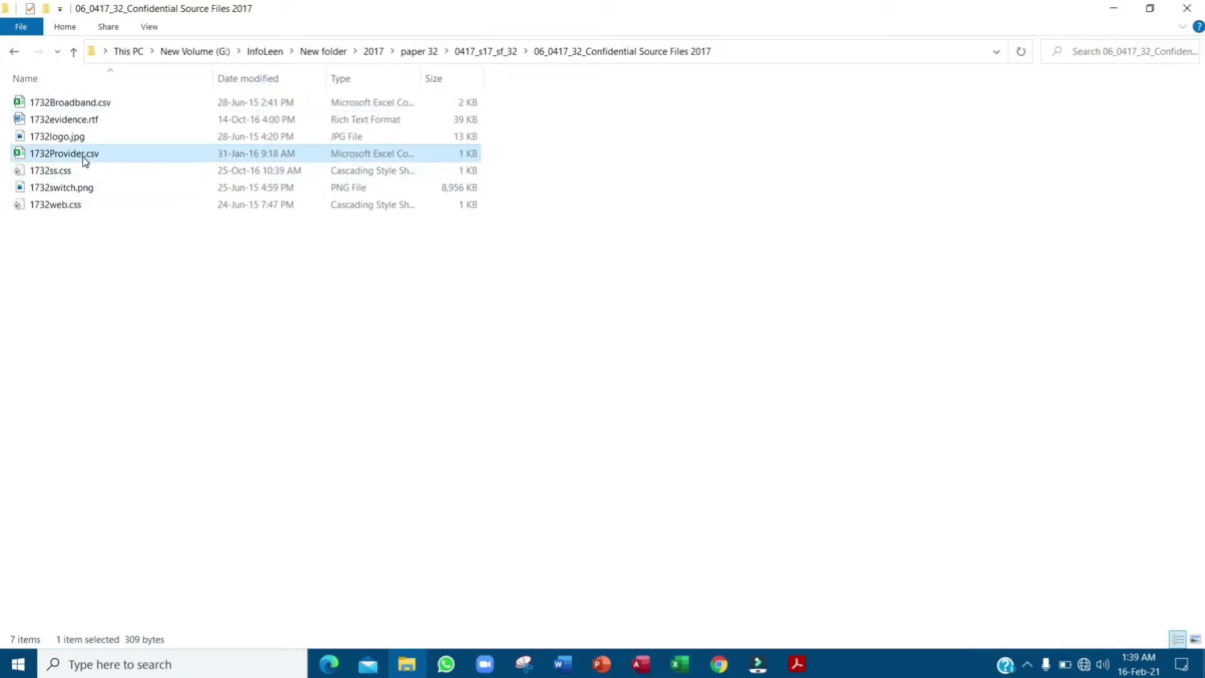
{"action": "double_click", "coordinate": [85, 159]}
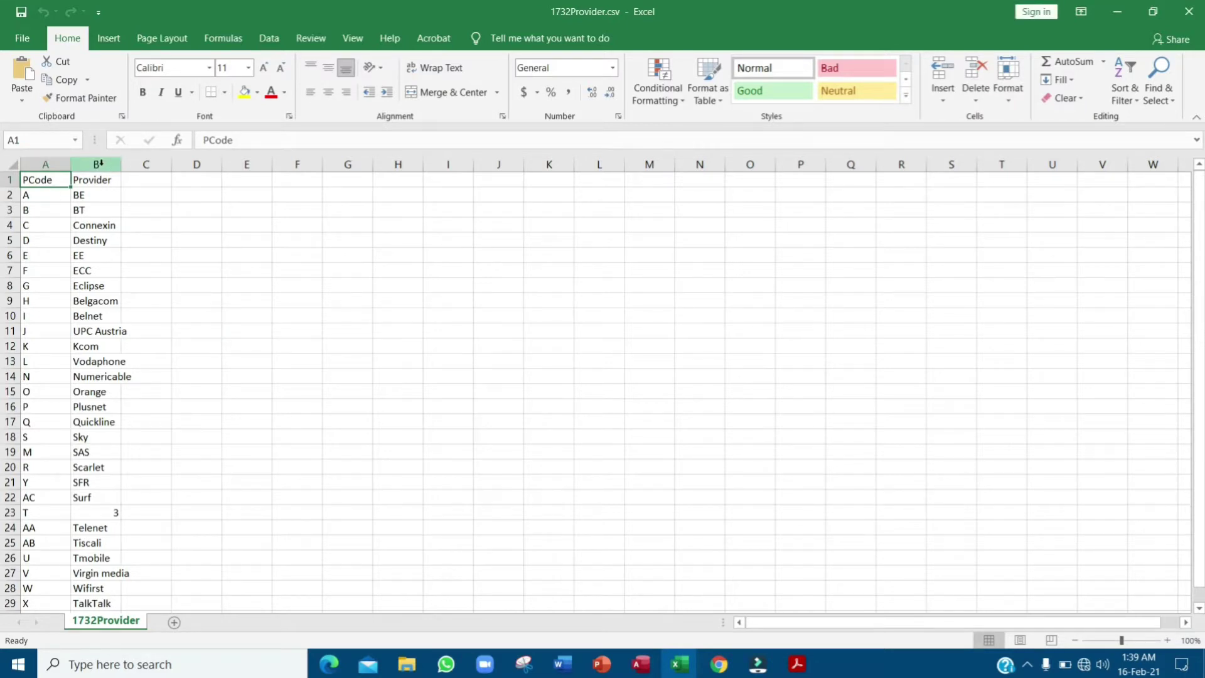
{"action": "left_click", "coordinate": [1188, 11]}
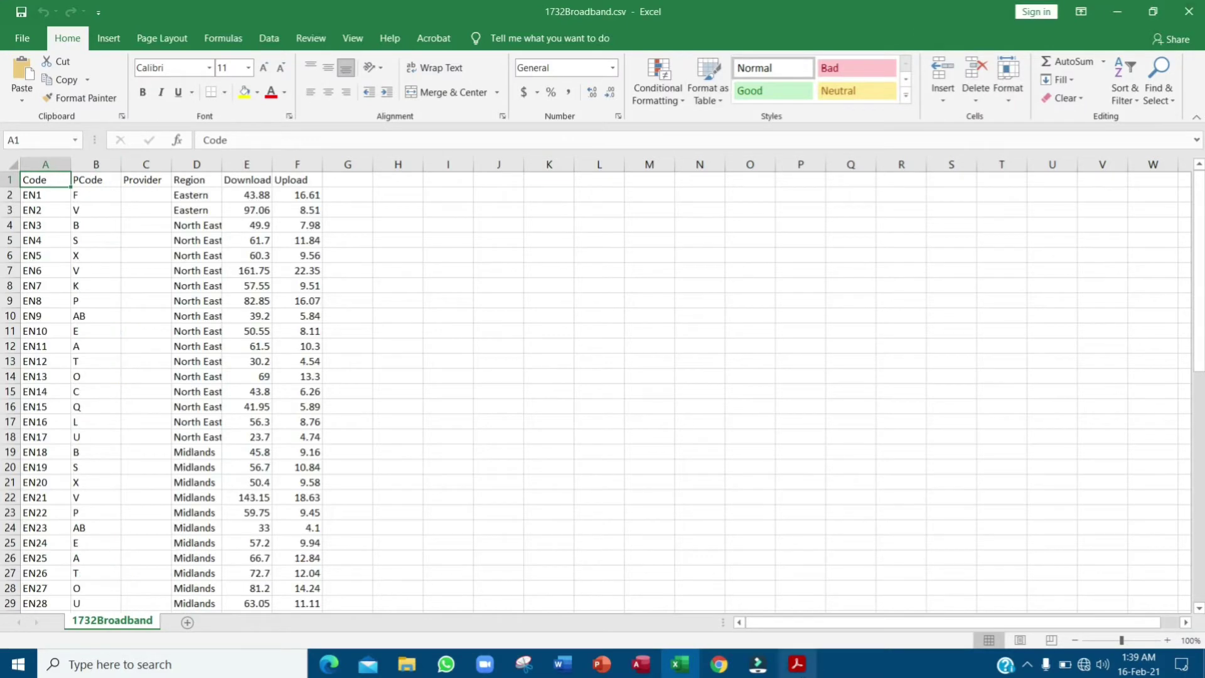
{"action": "left_click", "coordinate": [797, 664]}
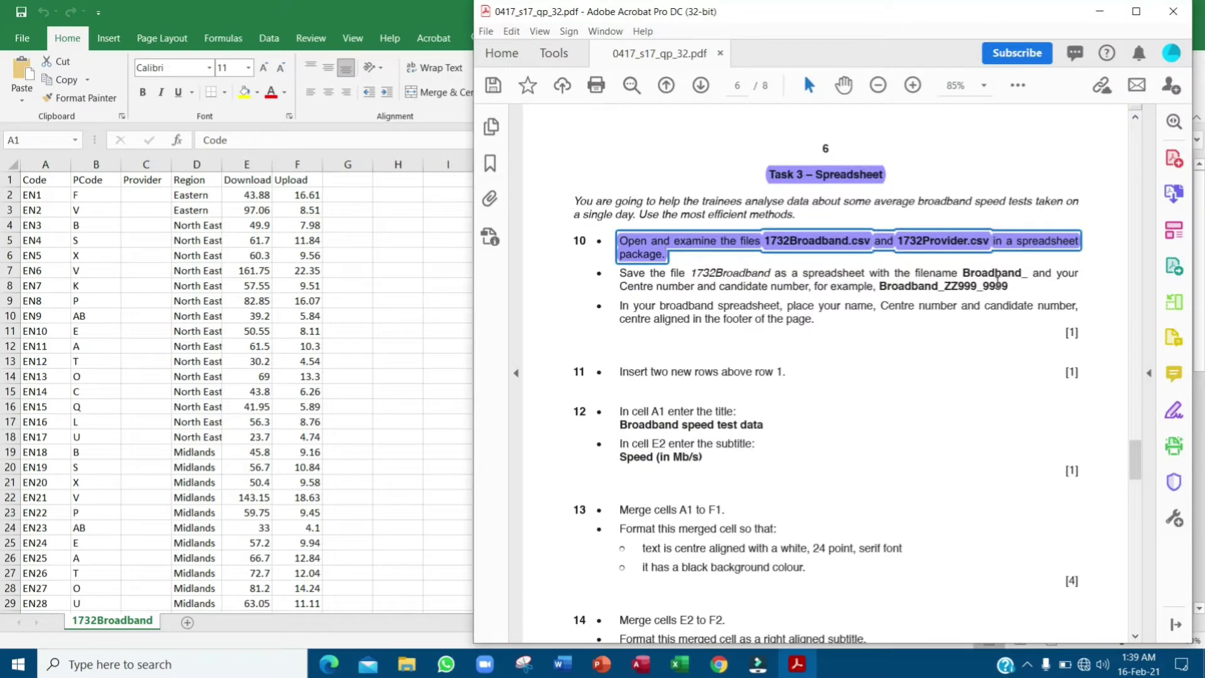
- Start Save As and point the save dialog at the source-files folder path
{"action": "left_click", "coordinate": [264, 6]}
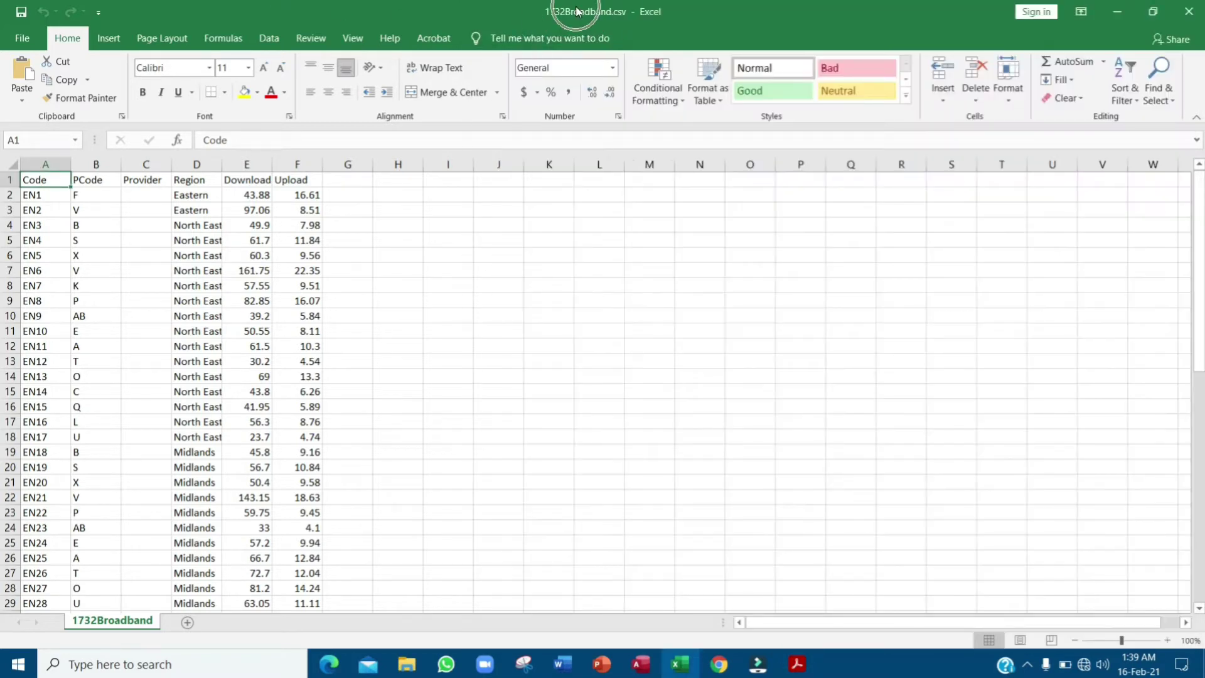
{"action": "left_click", "coordinate": [22, 38]}
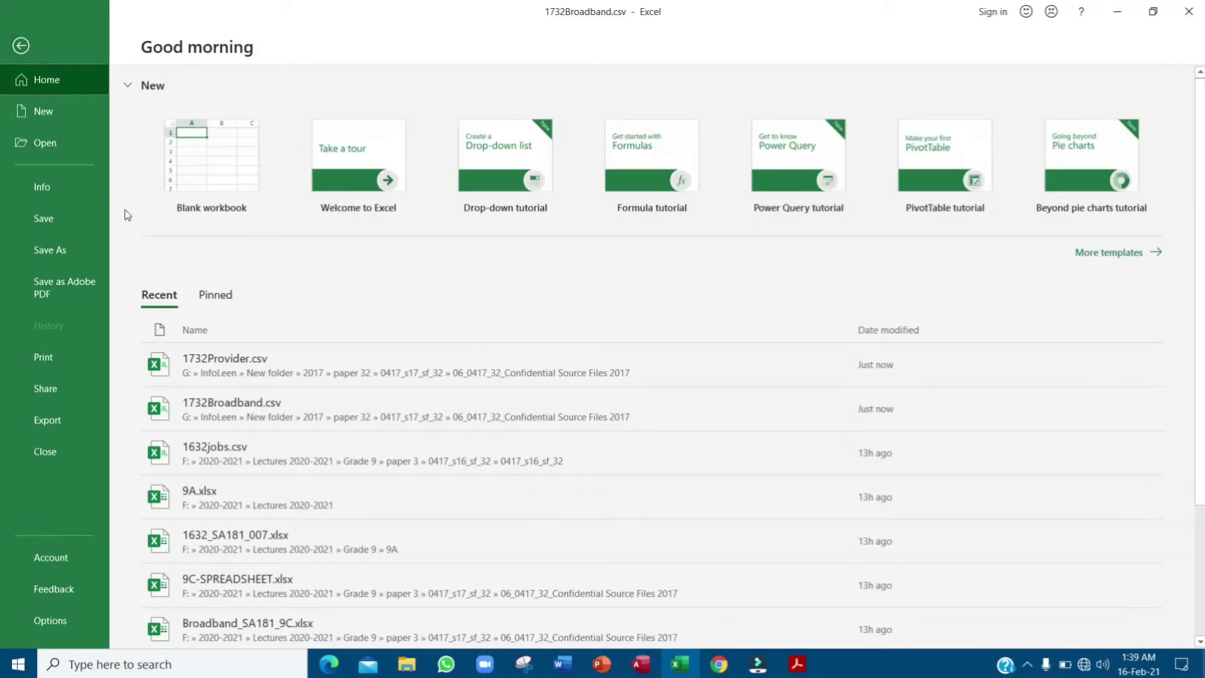
{"action": "left_click", "coordinate": [84, 248]}
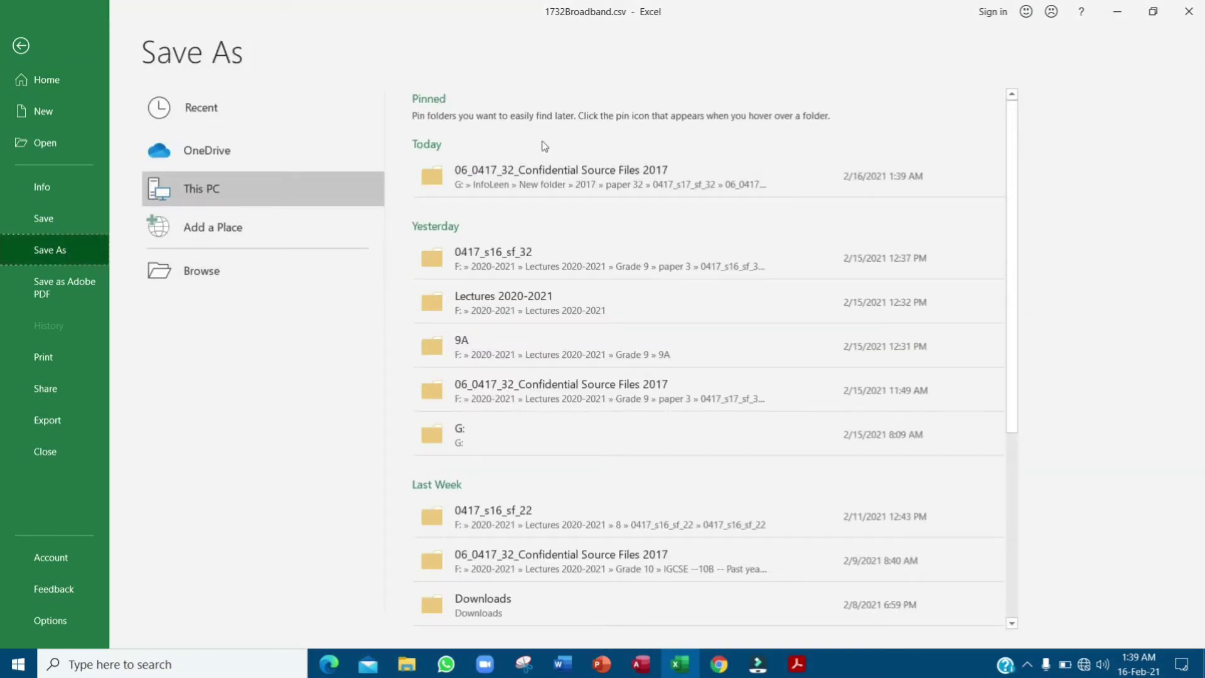
{"action": "left_click", "coordinate": [225, 273]}
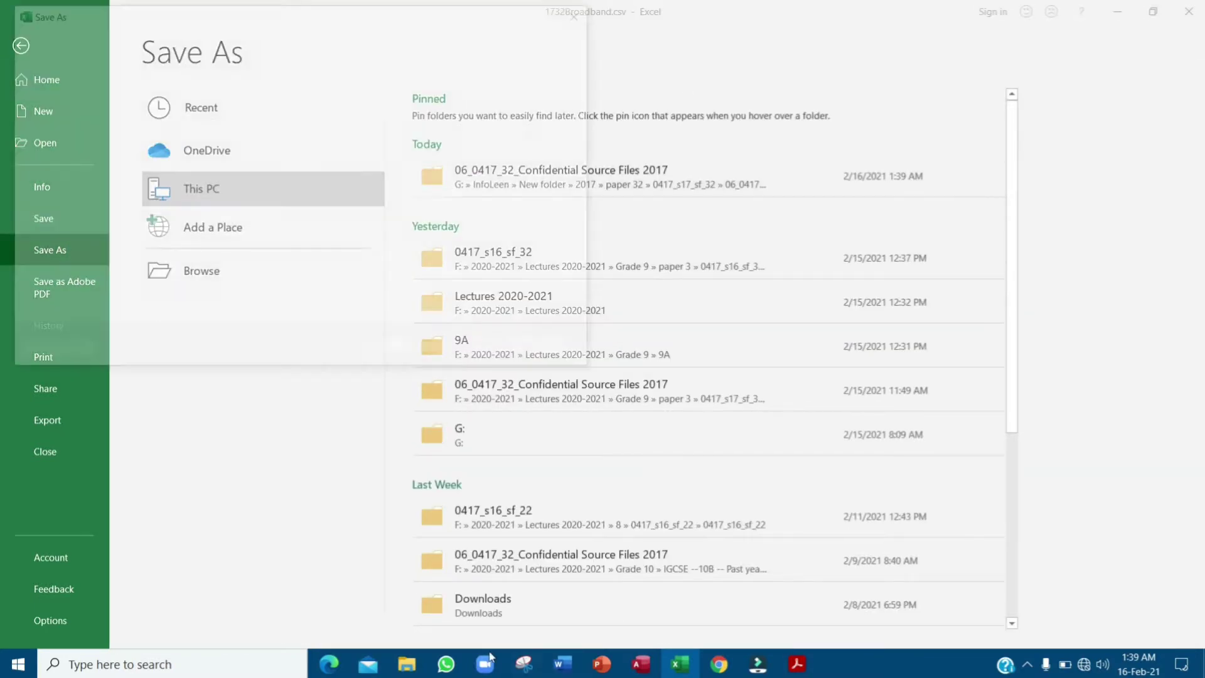
{"action": "left_click", "coordinate": [407, 664]}
{"action": "left_click", "coordinate": [775, 55]}
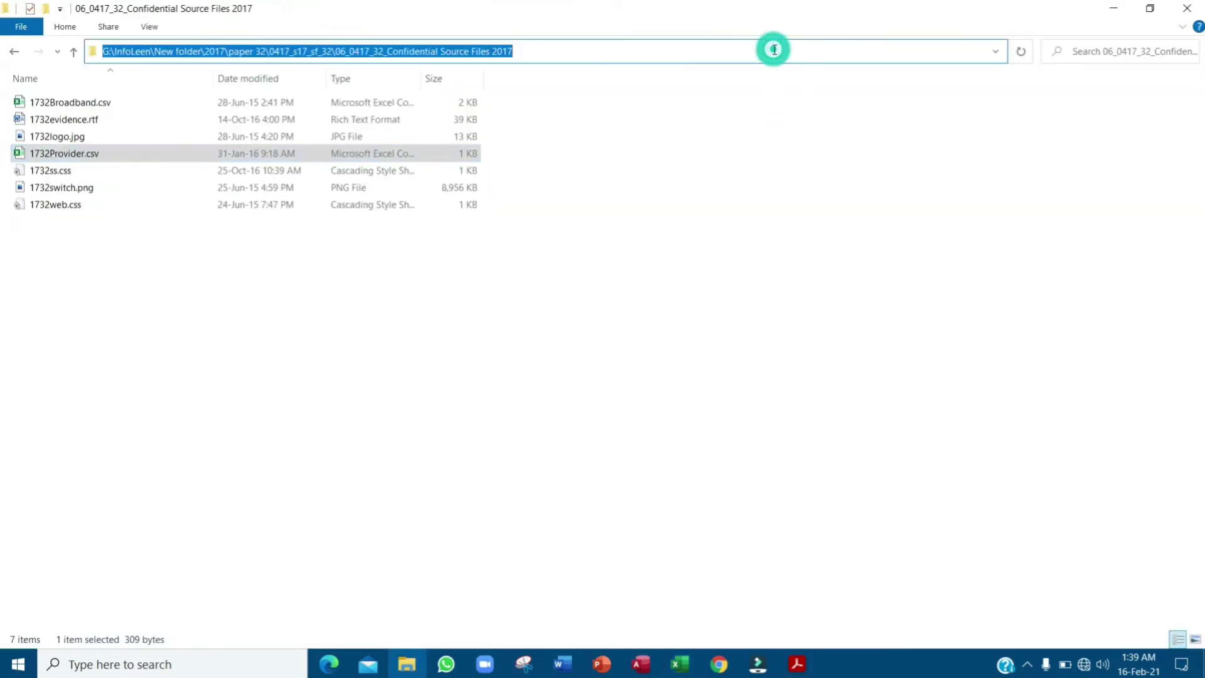
{"action": "left_click", "coordinate": [1115, 14]}
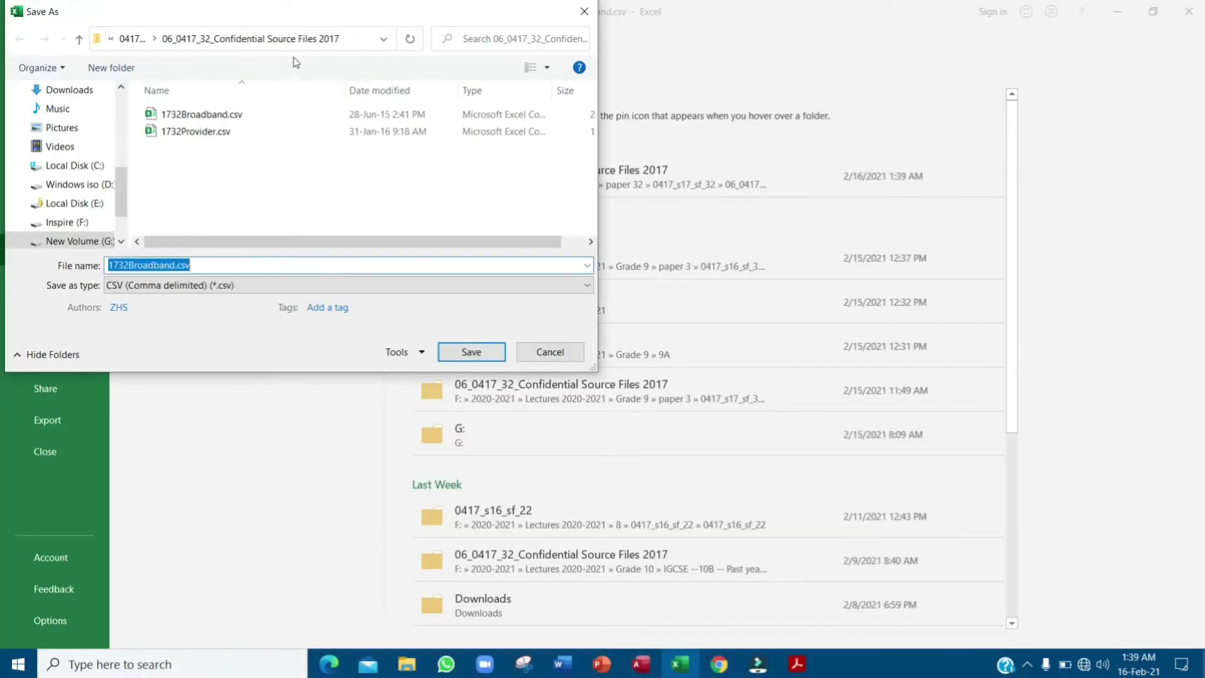
{"action": "left_click", "coordinate": [344, 37]}
{"action": "left_click", "coordinate": [351, 39]}
{"action": "key", "text": "Return"}
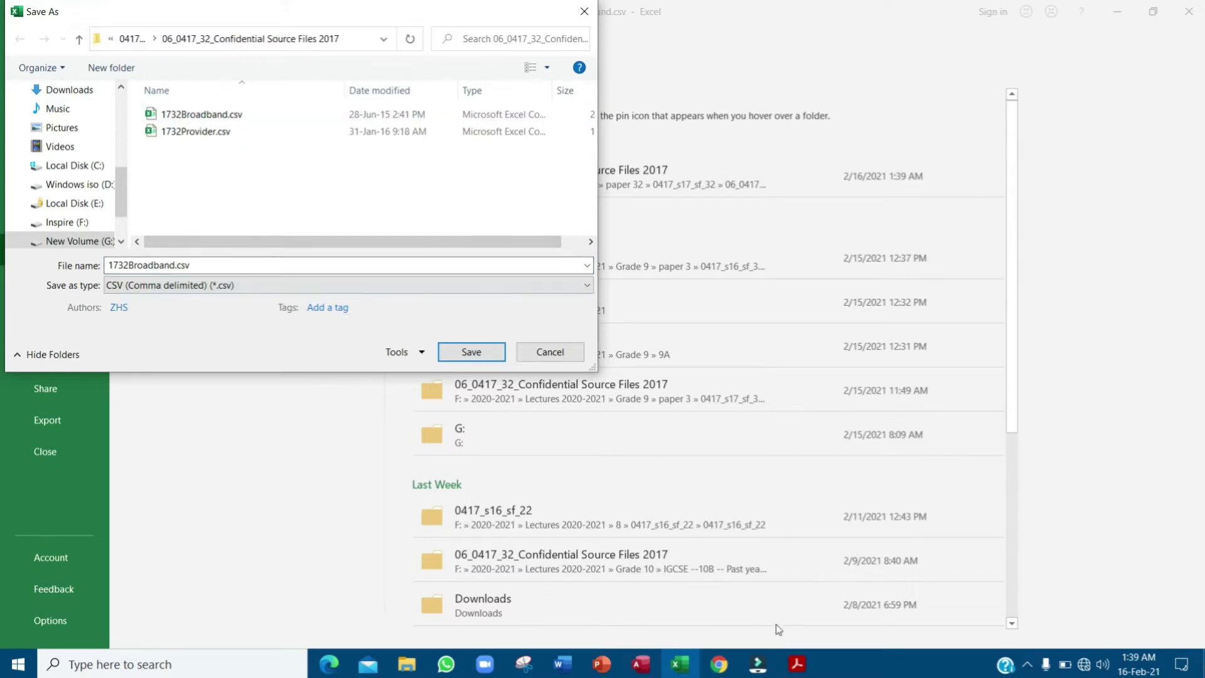
- Copy the example file name Broadband_ZZ999_9999 from the exam paper
{"action": "left_click", "coordinate": [796, 663]}
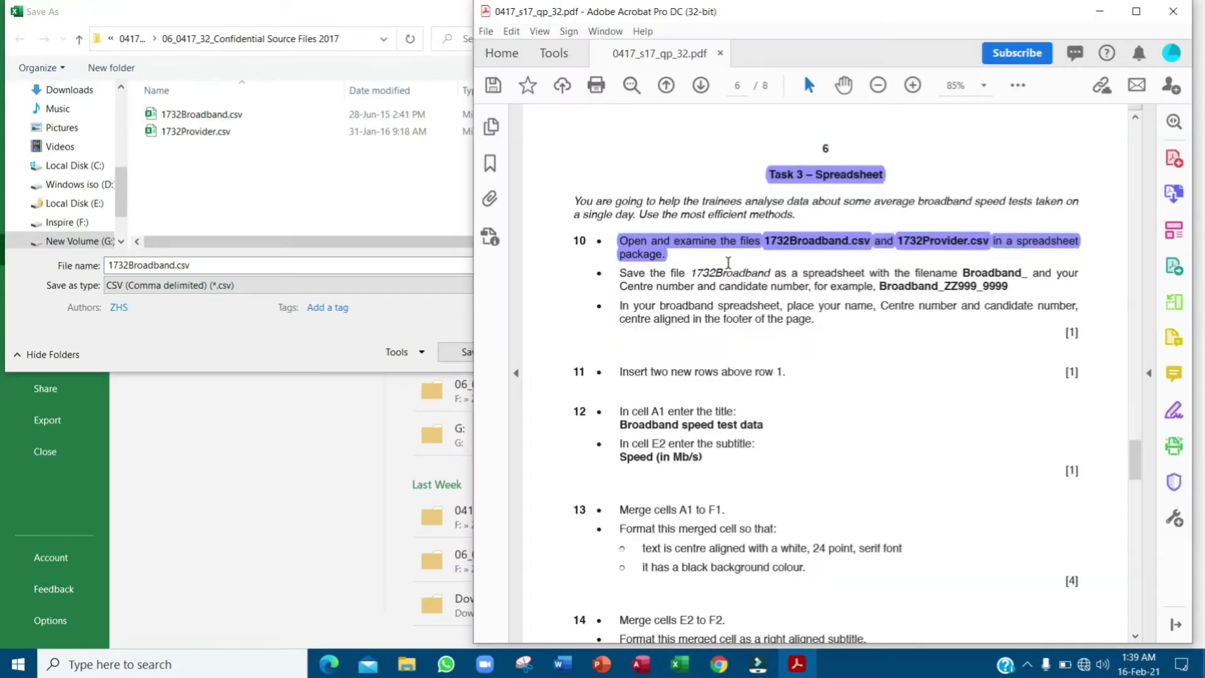
{"action": "left_click_drag", "start_coordinate": [623, 274], "coordinate": [845, 278]}
{"action": "left_click_drag", "start_coordinate": [963, 274], "coordinate": [1023, 277]}
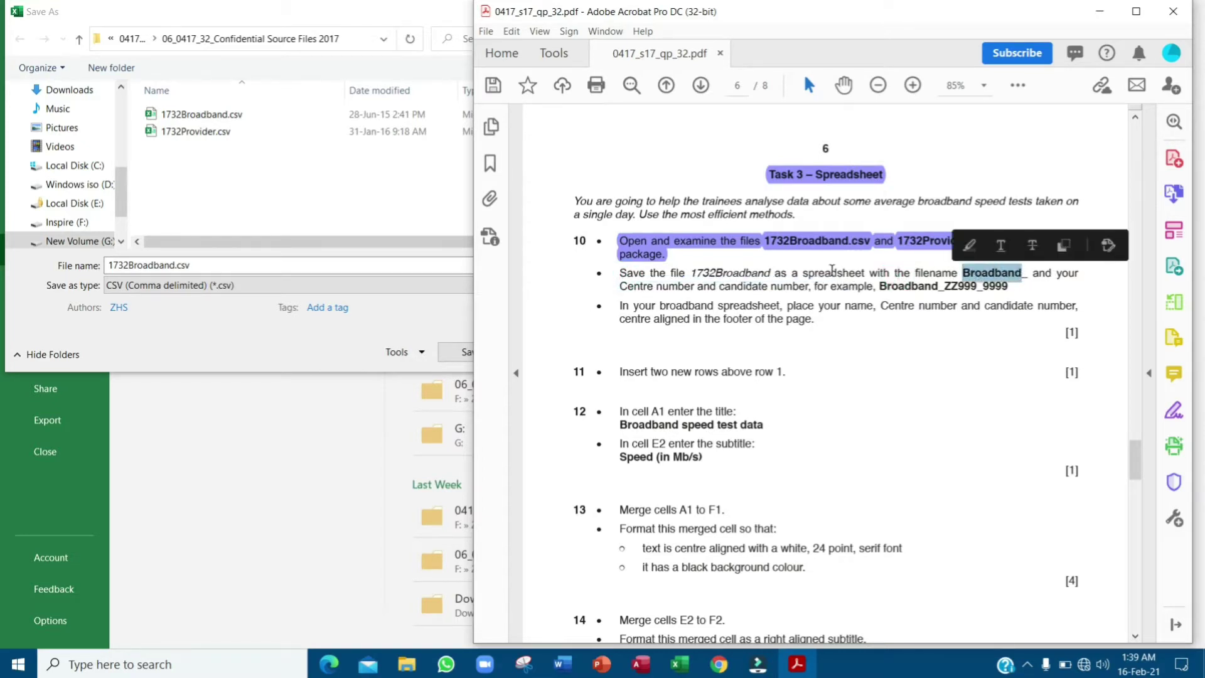
{"action": "left_click", "coordinate": [634, 299]}
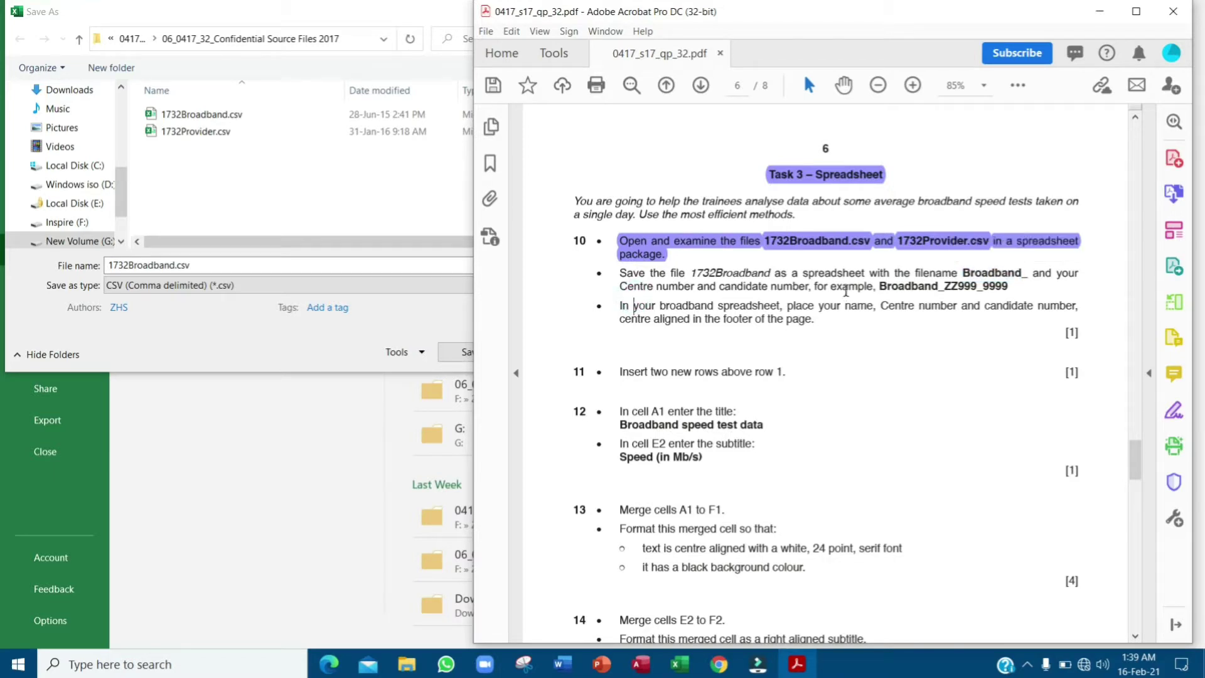
{"action": "left_click_drag", "start_coordinate": [878, 288], "coordinate": [1013, 292]}
{"action": "key", "text": "ctrl+c"}
{"action": "right_click", "coordinate": [1013, 292]}
{"action": "left_click", "coordinate": [1026, 297]}
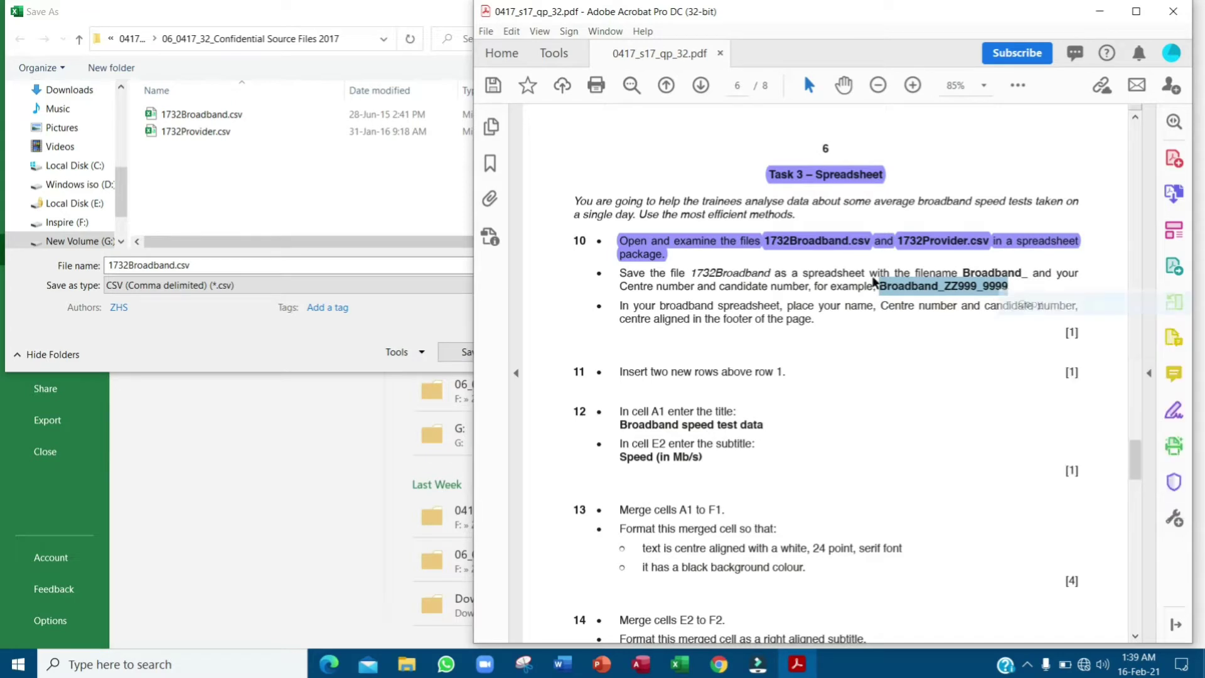
- Save as Broadband_SA181_9999 in Excel Workbook (*.xlsx) format
{"action": "left_click", "coordinate": [214, 269]}
{"action": "key", "text": "ctrl+v"}
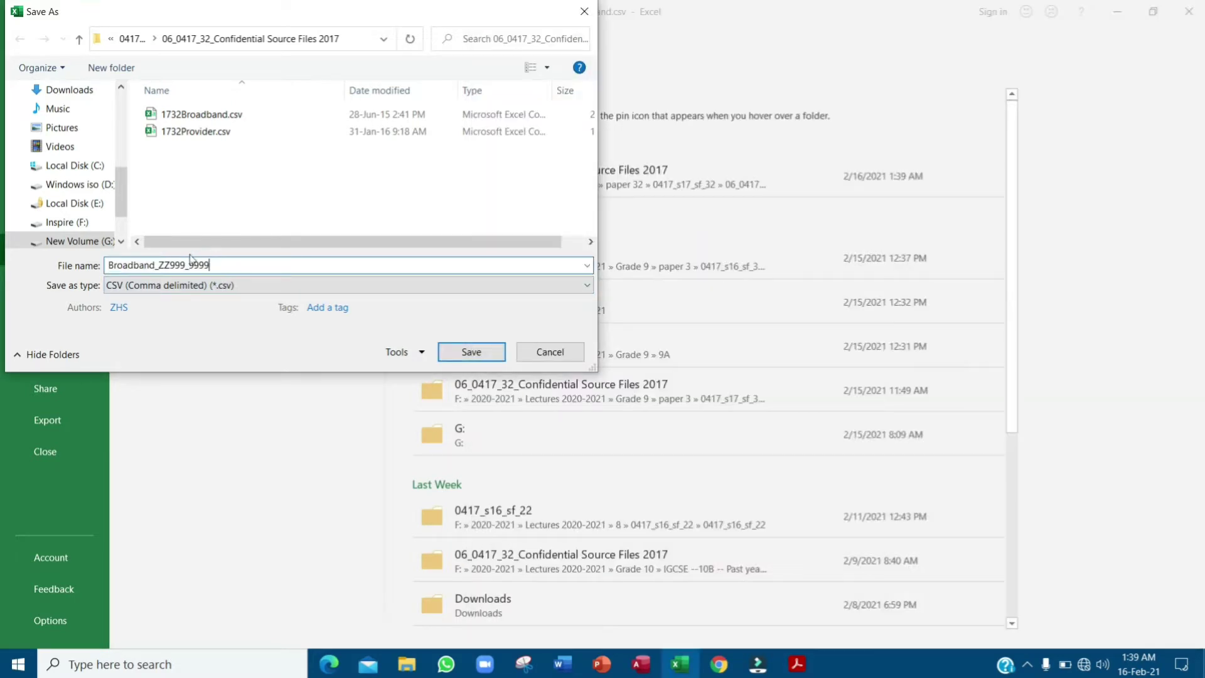
{"action": "left_click_drag", "start_coordinate": [160, 265], "coordinate": [183, 267]}
{"action": "type", "text": "SA181"}
{"action": "left_click", "coordinate": [374, 289]}
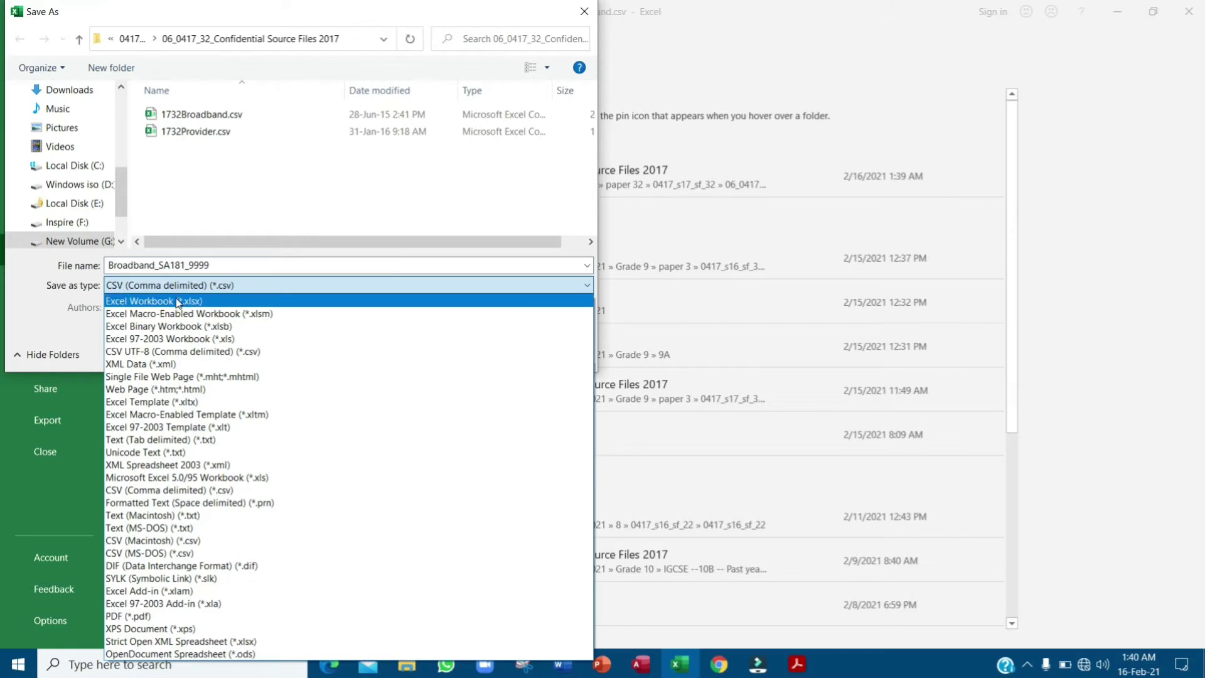
{"action": "left_click", "coordinate": [178, 301]}
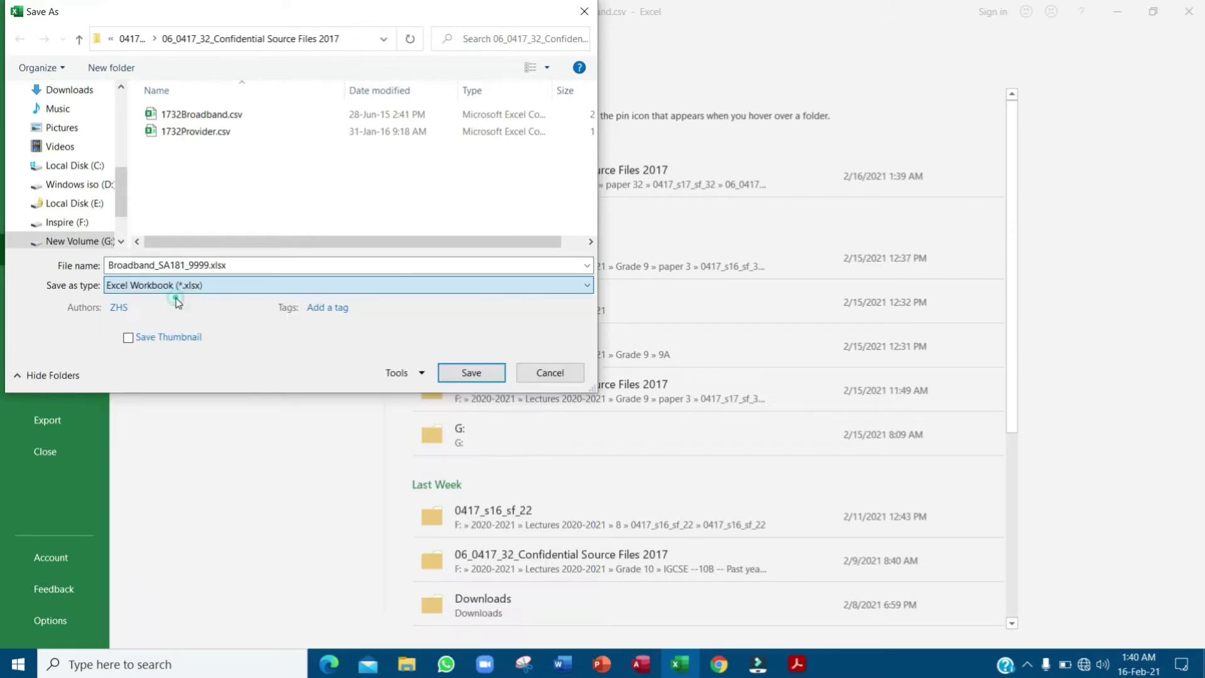
{"action": "left_click", "coordinate": [470, 373]}
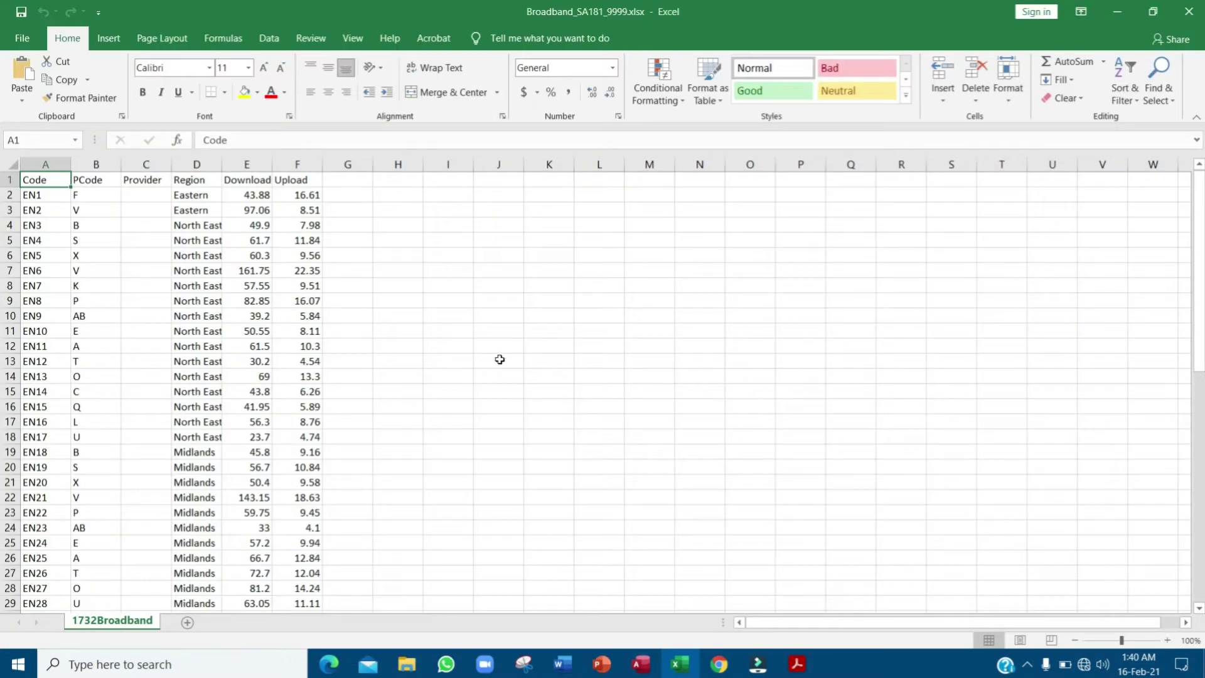
- Highlight the footer instruction in question 10 of the exam paper
{"action": "key", "text": "alt+Tab"}
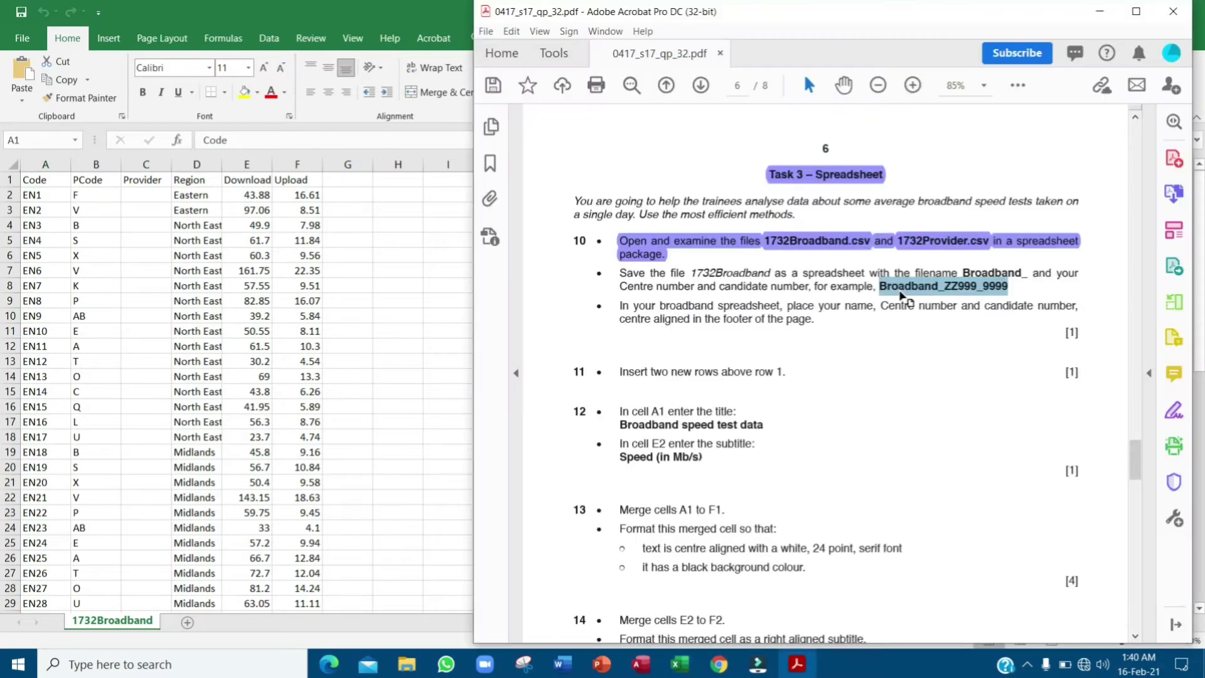
{"action": "left_click_drag", "start_coordinate": [622, 306], "coordinate": [818, 320]}
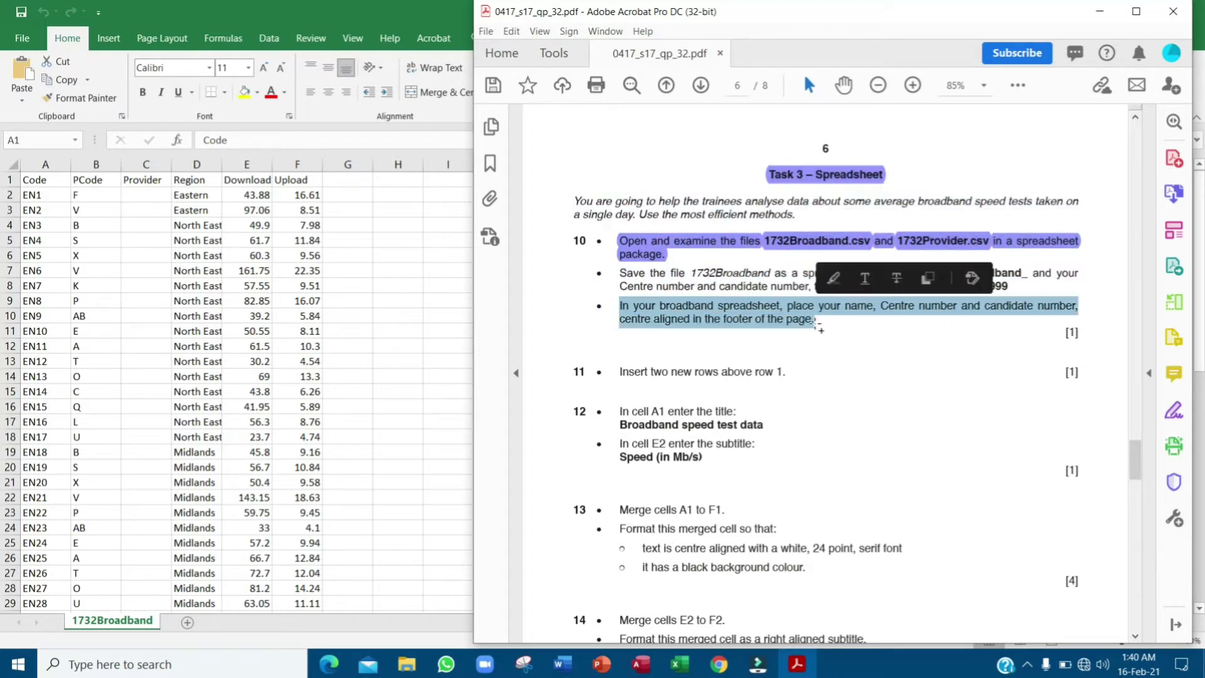
{"action": "left_click", "coordinate": [834, 277]}
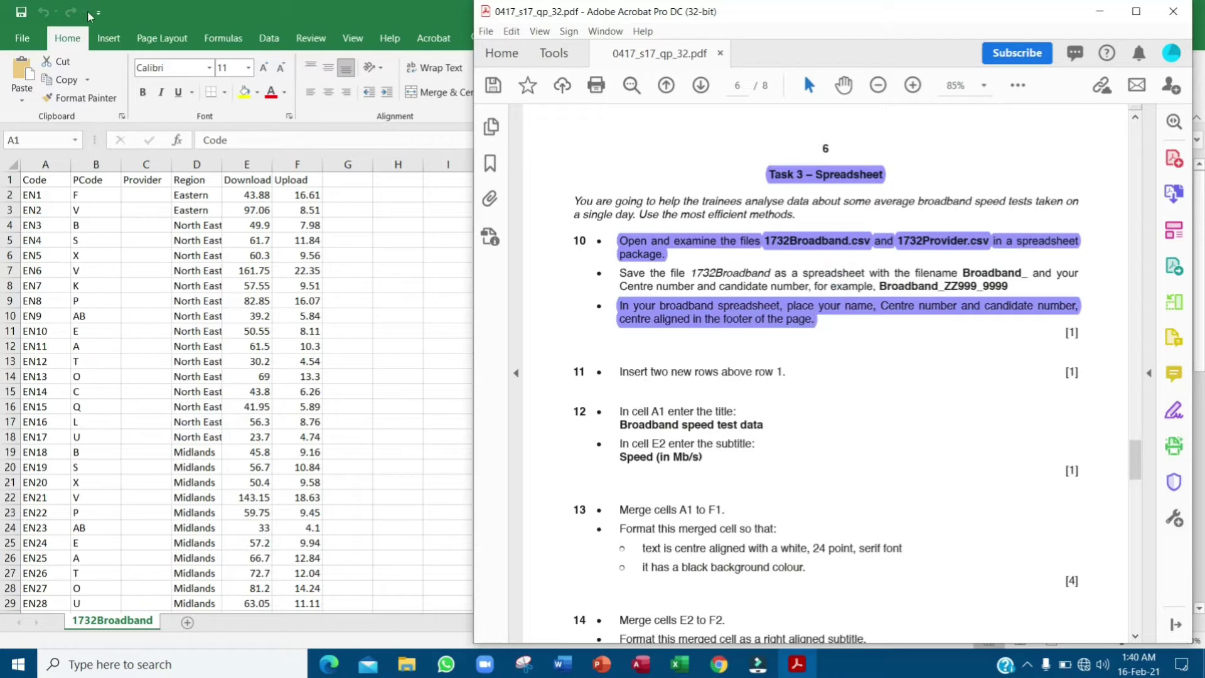
- Enter the candidate's name, centre number and candidate number in the centre footer section
{"action": "left_click", "coordinate": [108, 40]}
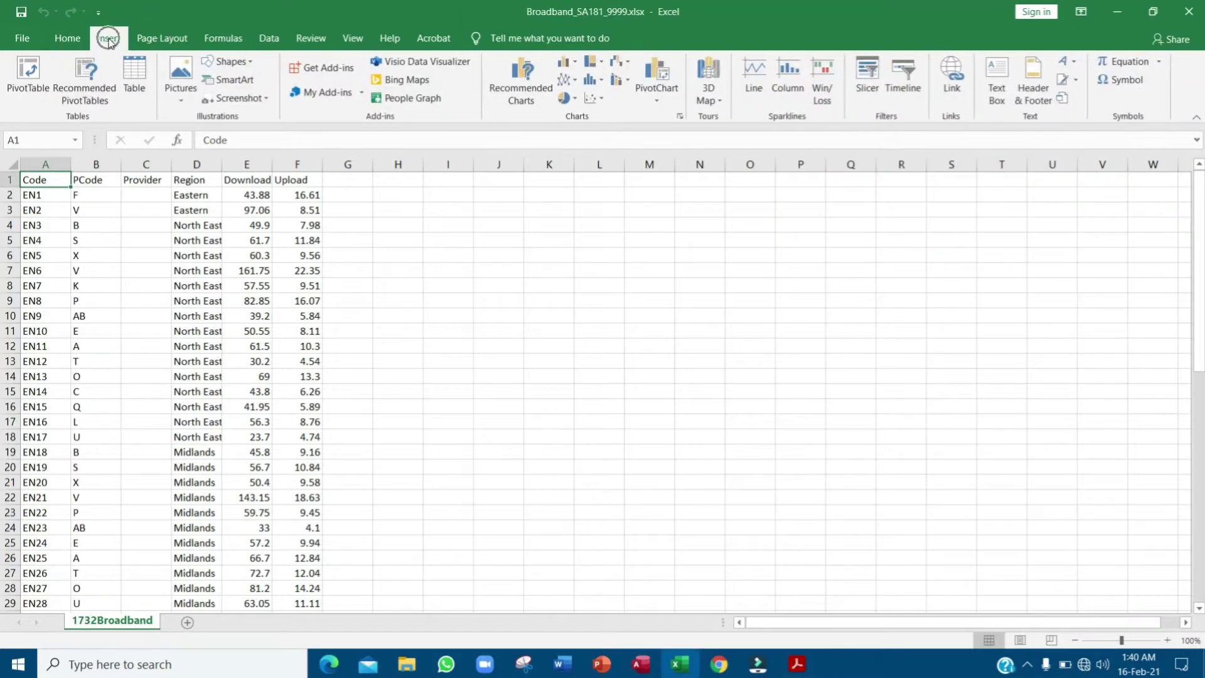
{"action": "left_click", "coordinate": [1036, 91]}
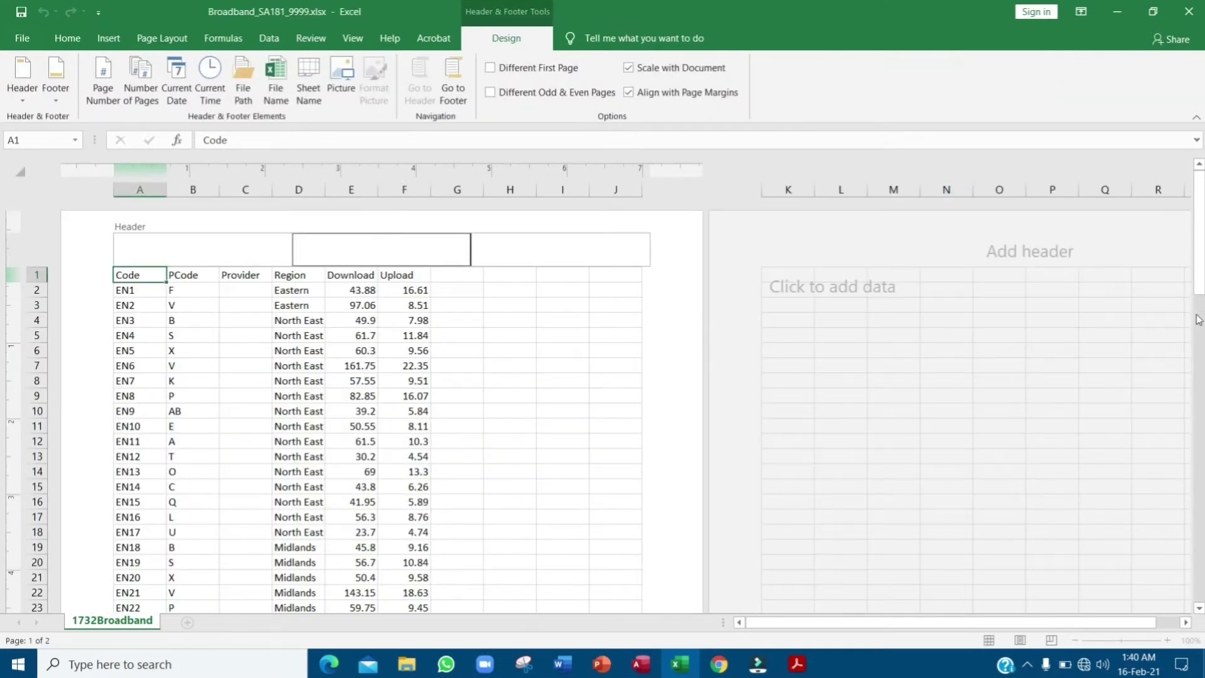
{"action": "left_click_drag", "start_coordinate": [1199, 289], "coordinate": [1203, 613]}
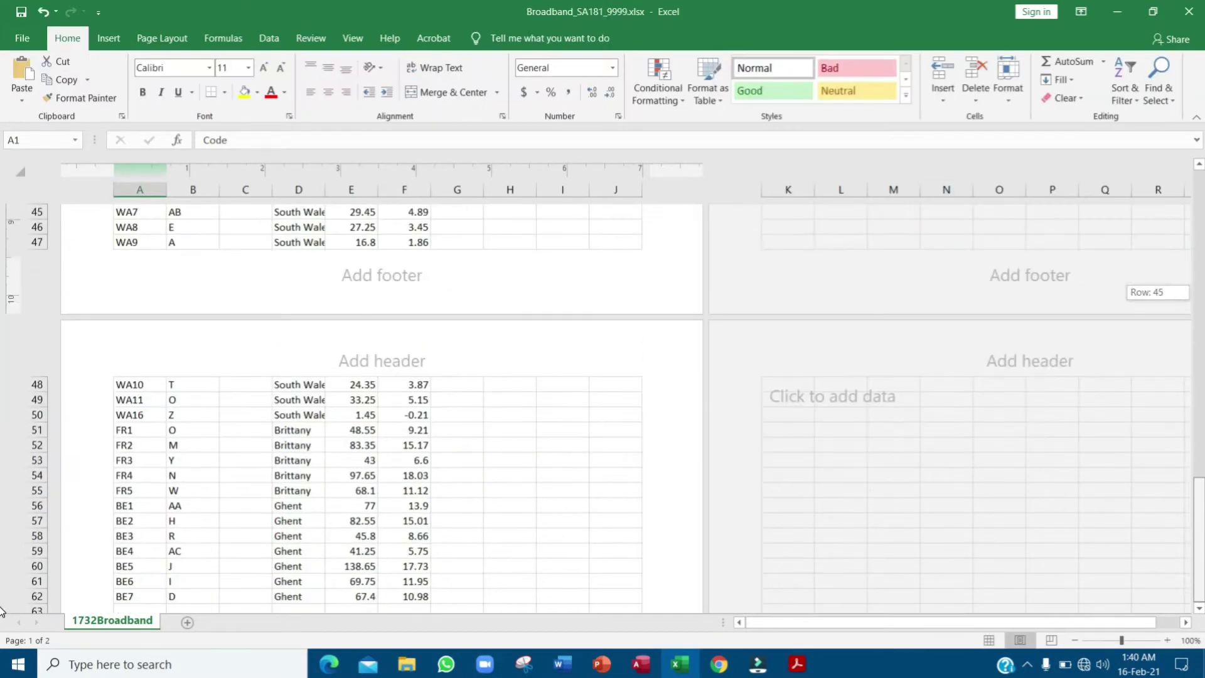
{"action": "scroll", "coordinate": [417, 282], "scroll_direction": "up", "scroll_amount": 1}
{"action": "key", "text": "alt+Tab"}
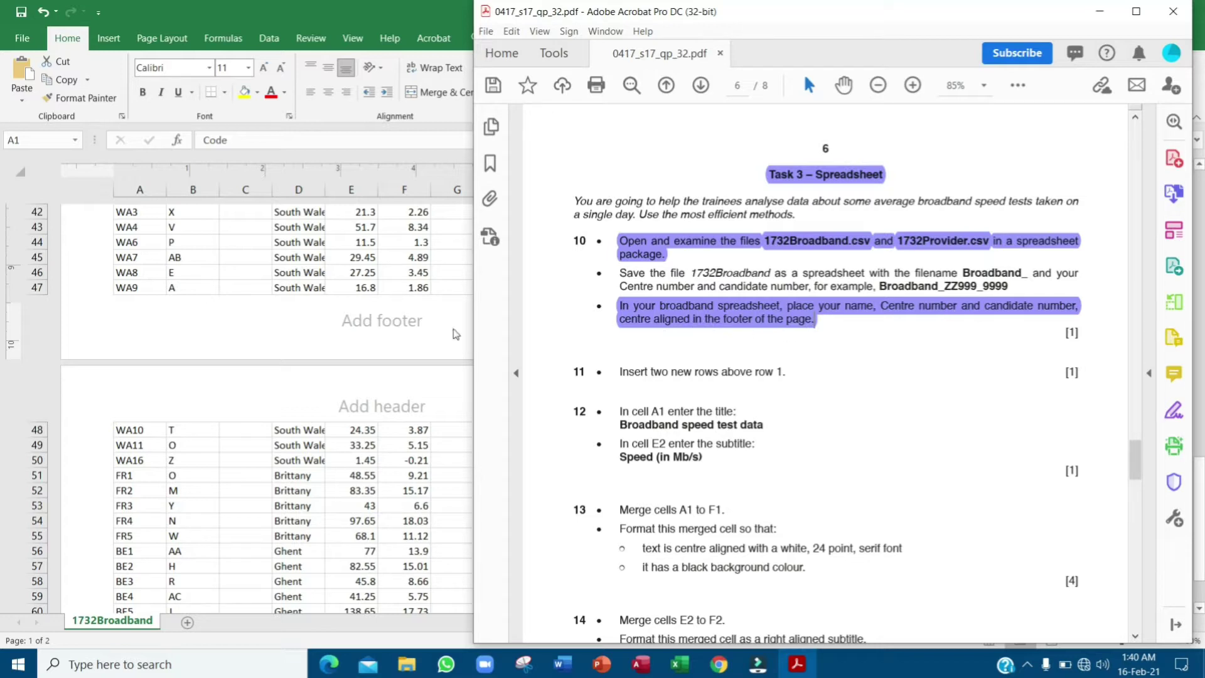
{"action": "left_click", "coordinate": [371, 331]}
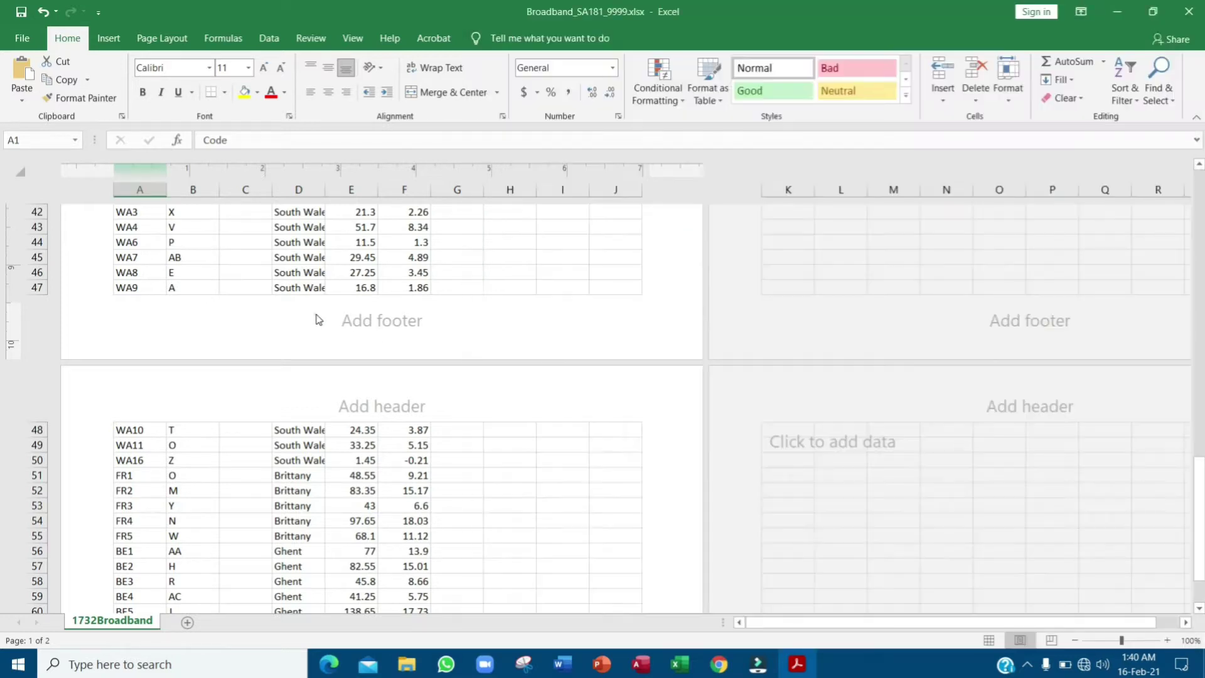
{"action": "left_click", "coordinate": [381, 322]}
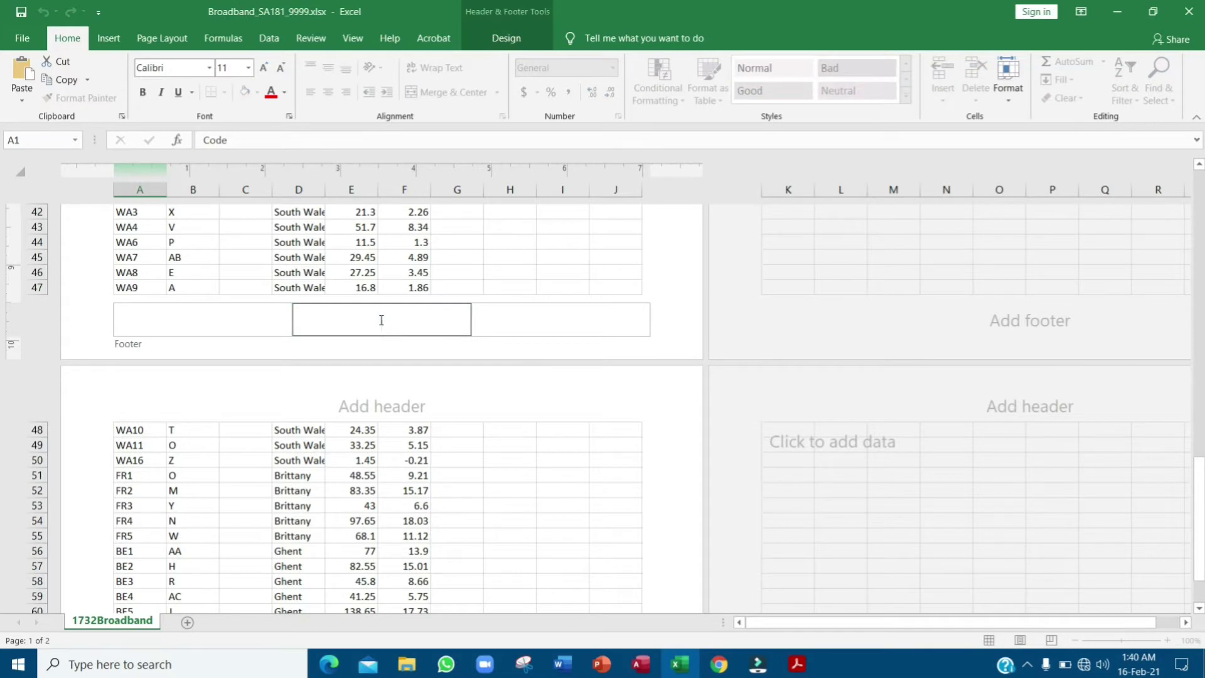
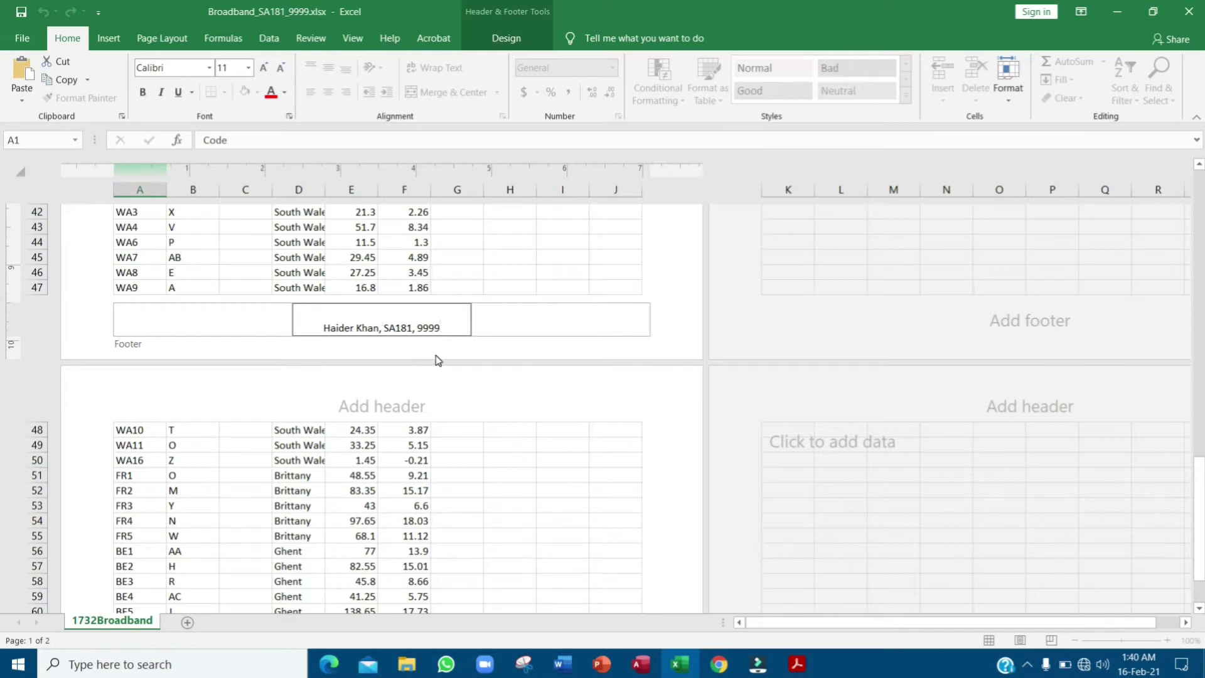
- Save the workbook and switch back to Normal view
{"action": "key", "text": "alt+Tab"}
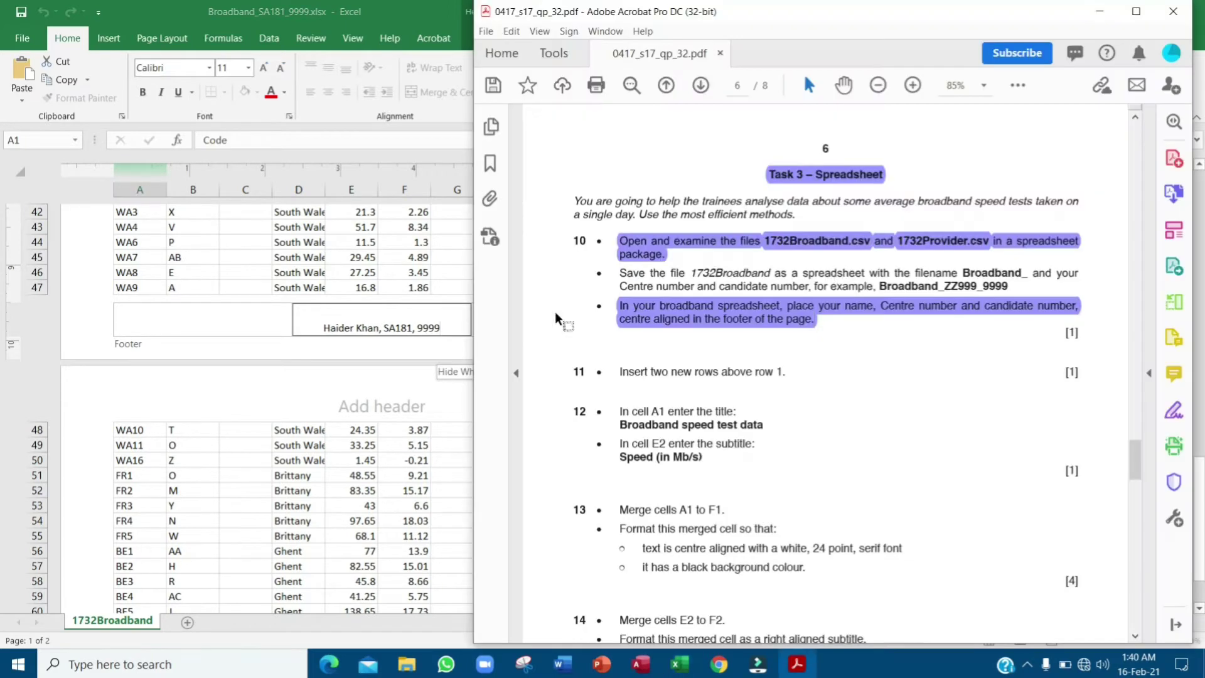
{"action": "left_click", "coordinate": [174, 6]}
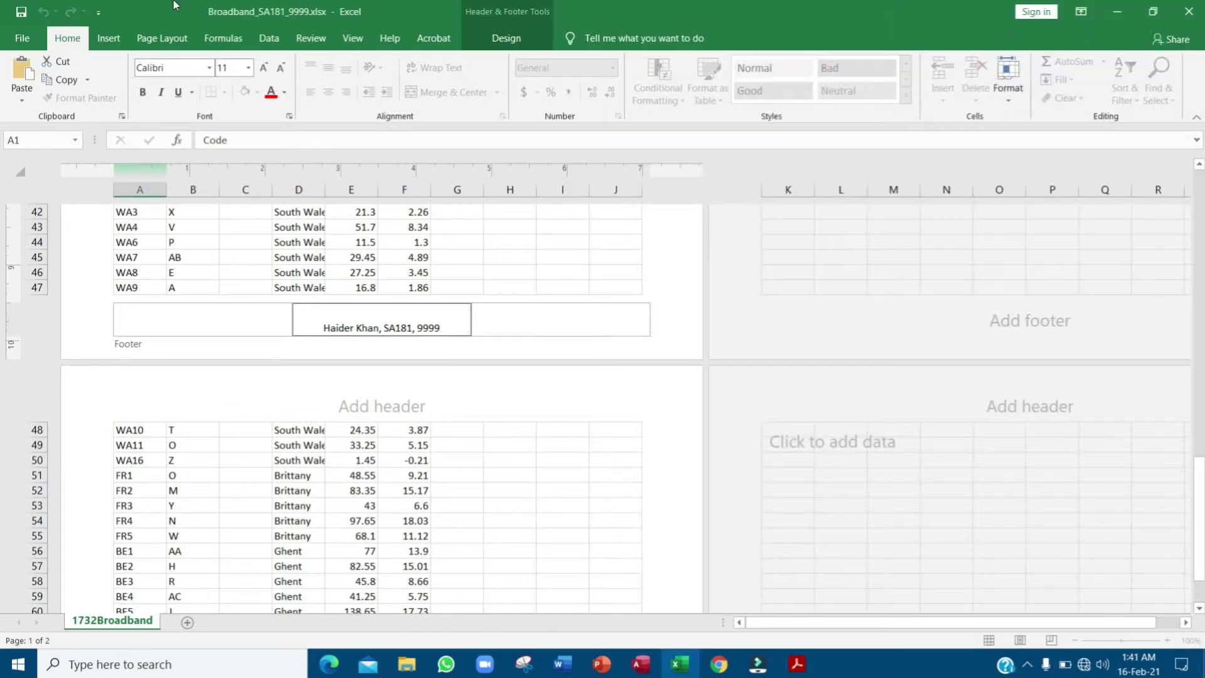
{"action": "left_click", "coordinate": [21, 12]}
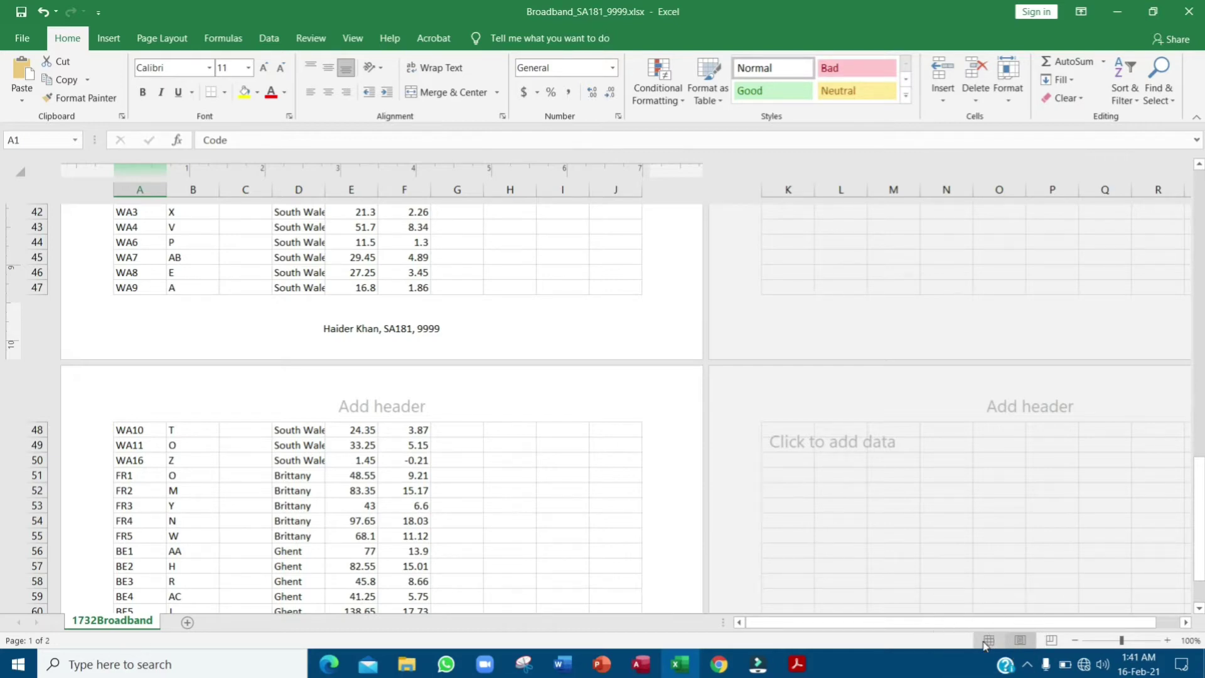
{"action": "left_click", "coordinate": [988, 640]}
- Highlight the instruction about inserting two rows in the exam paper
{"action": "key", "text": "alt+Tab"}
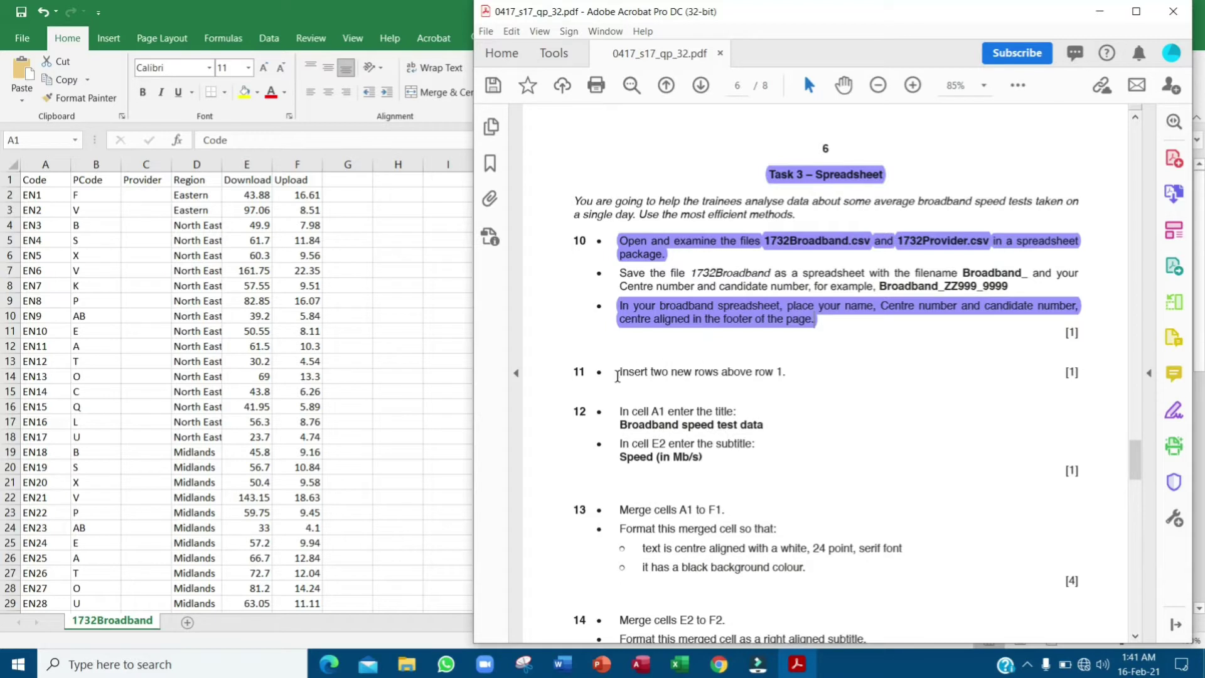
{"action": "left_click_drag", "start_coordinate": [617, 372], "coordinate": [794, 378]}
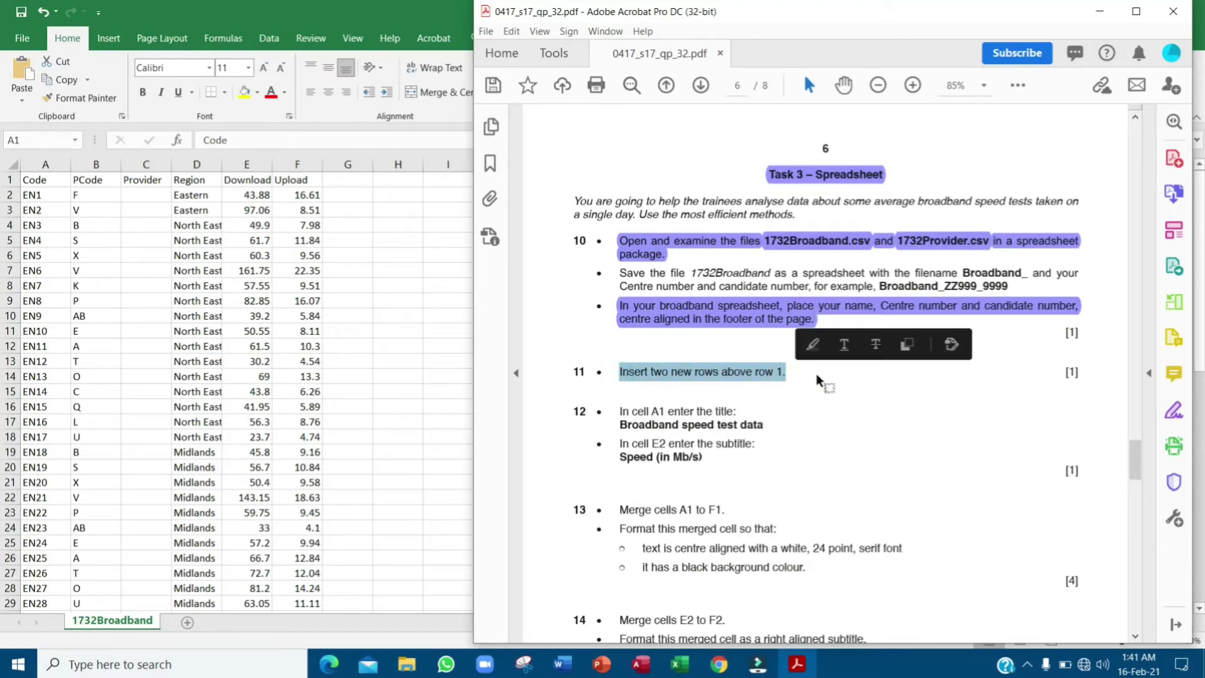
{"action": "left_click", "coordinate": [809, 345]}
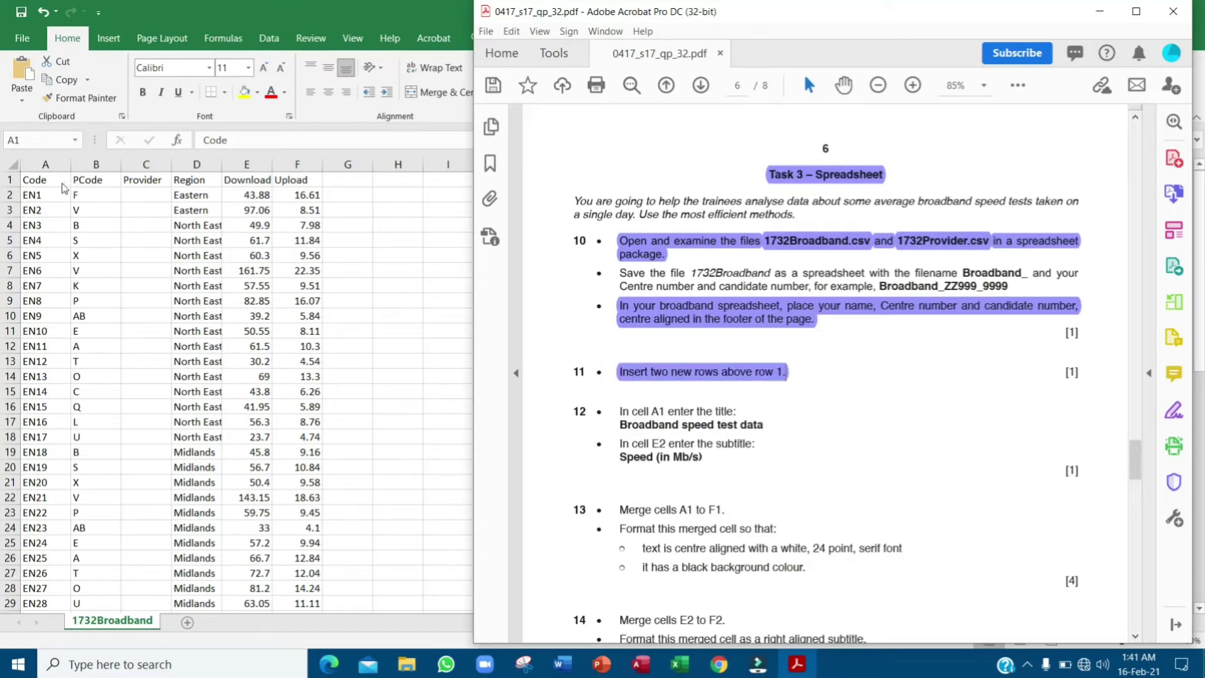
- Insert a blank row above row 1 twice, leaving new blank rows 1–2
{"action": "left_click", "coordinate": [10, 184]}
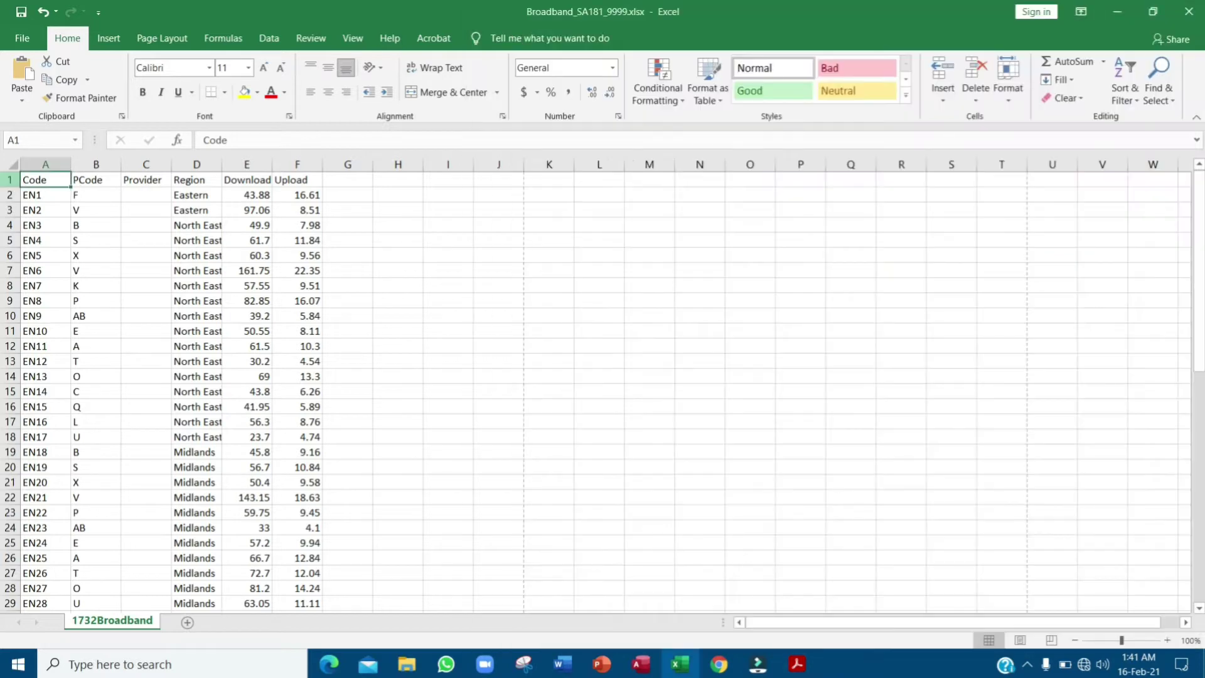
{"action": "right_click", "coordinate": [9, 180]}
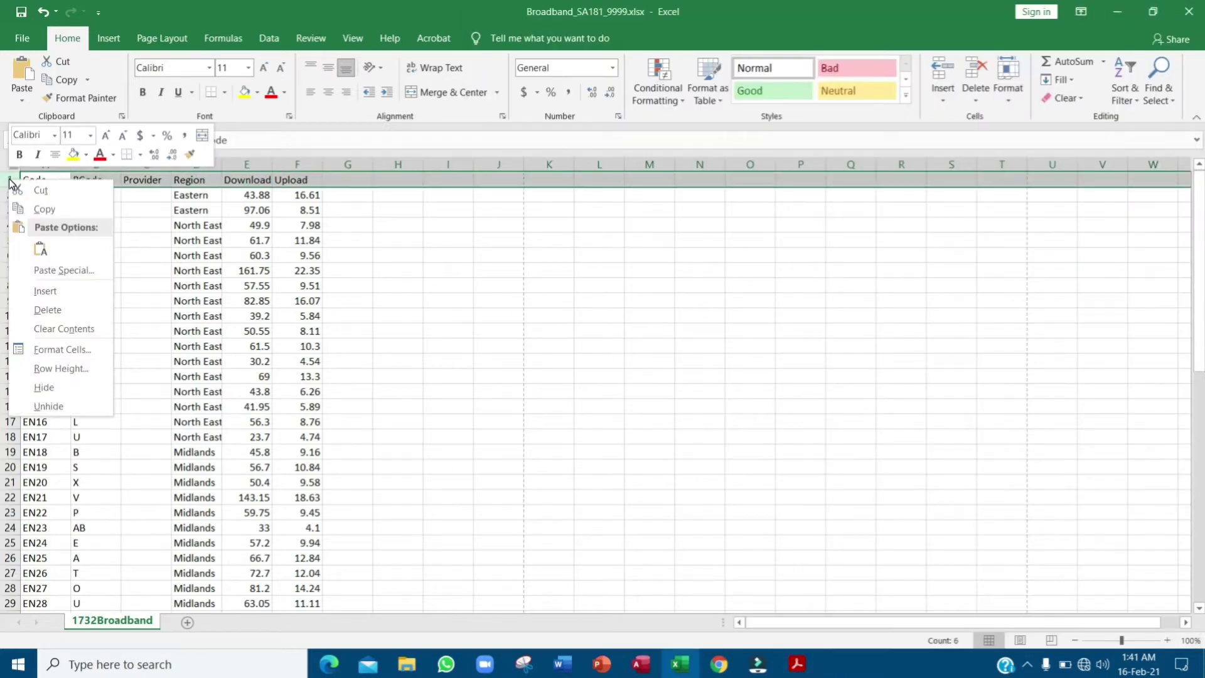
{"action": "left_click", "coordinate": [45, 291]}
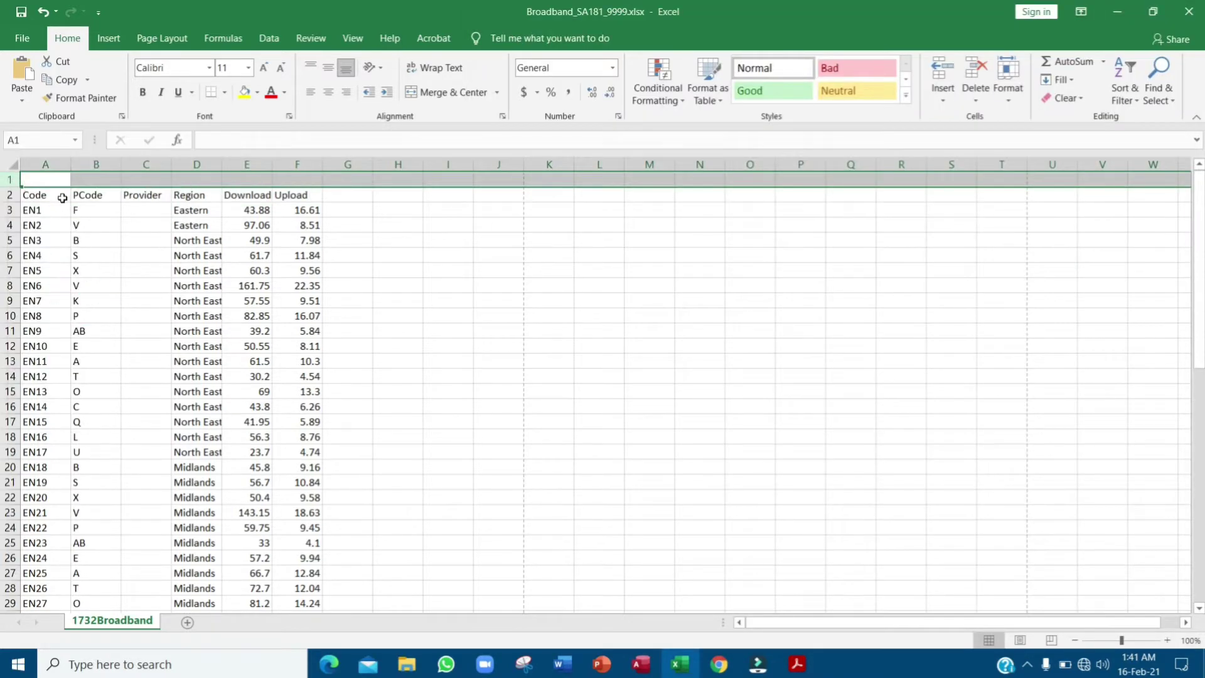
{"action": "left_click", "coordinate": [91, 178]}
{"action": "key", "text": "alt+Tab"}
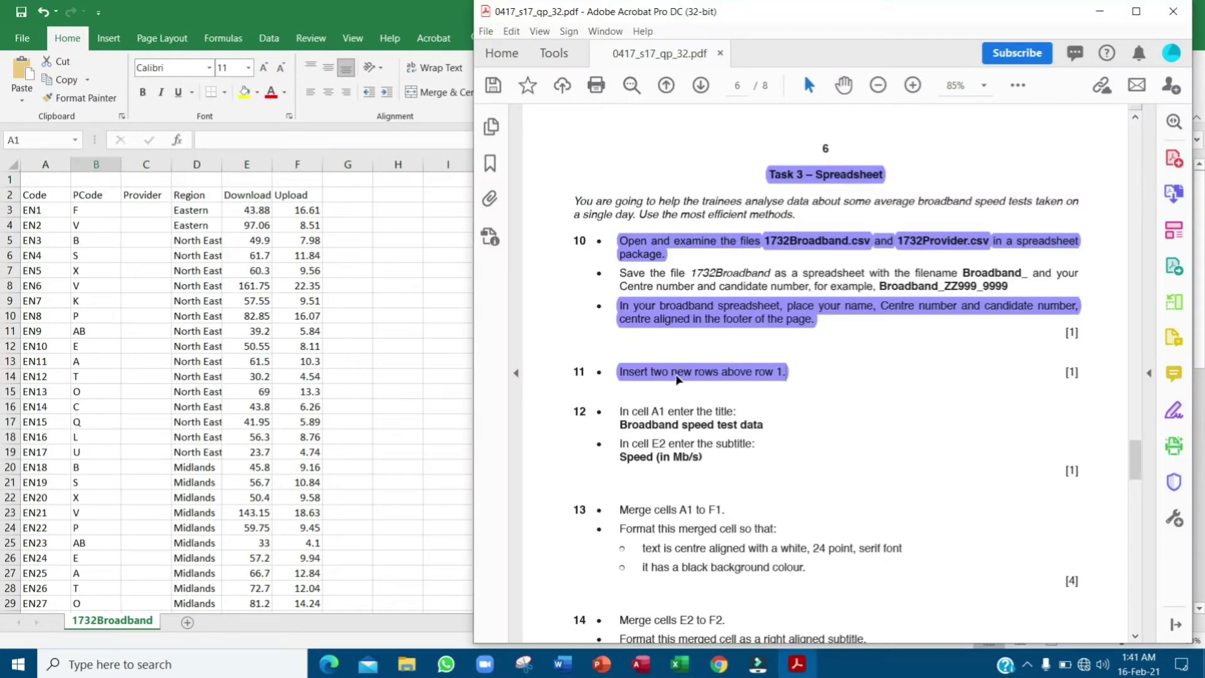
{"action": "left_click", "coordinate": [10, 180]}
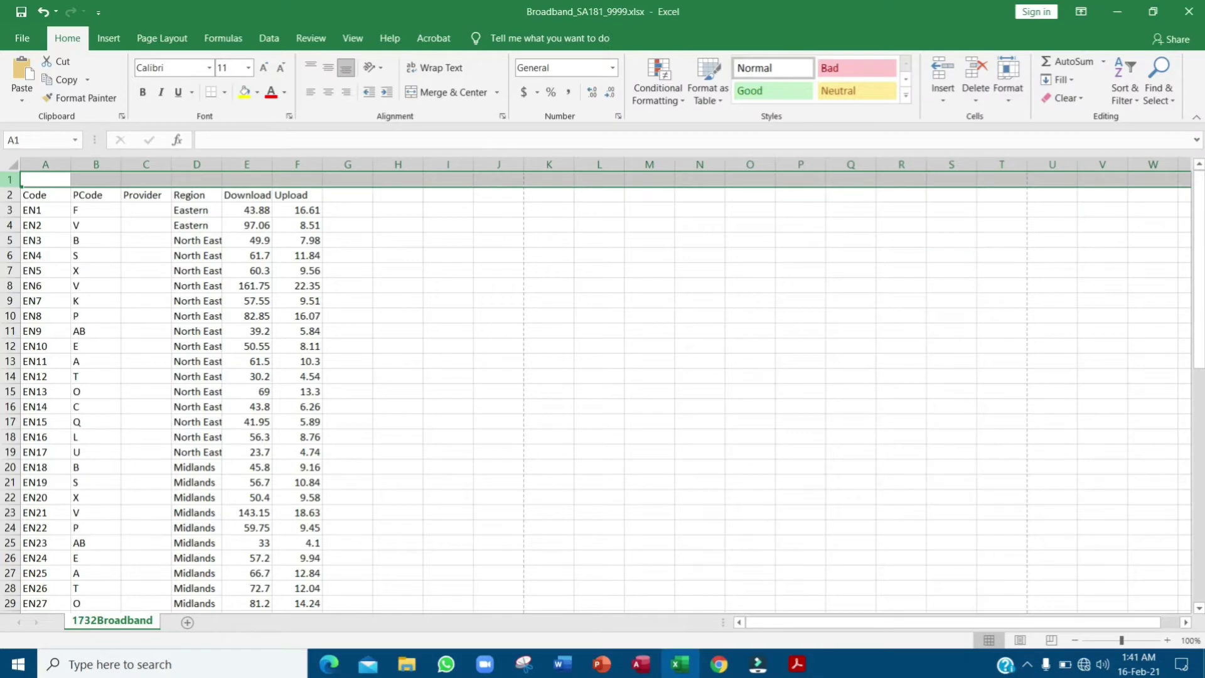
{"action": "right_click", "coordinate": [9, 182]}
{"action": "left_click", "coordinate": [88, 287]}
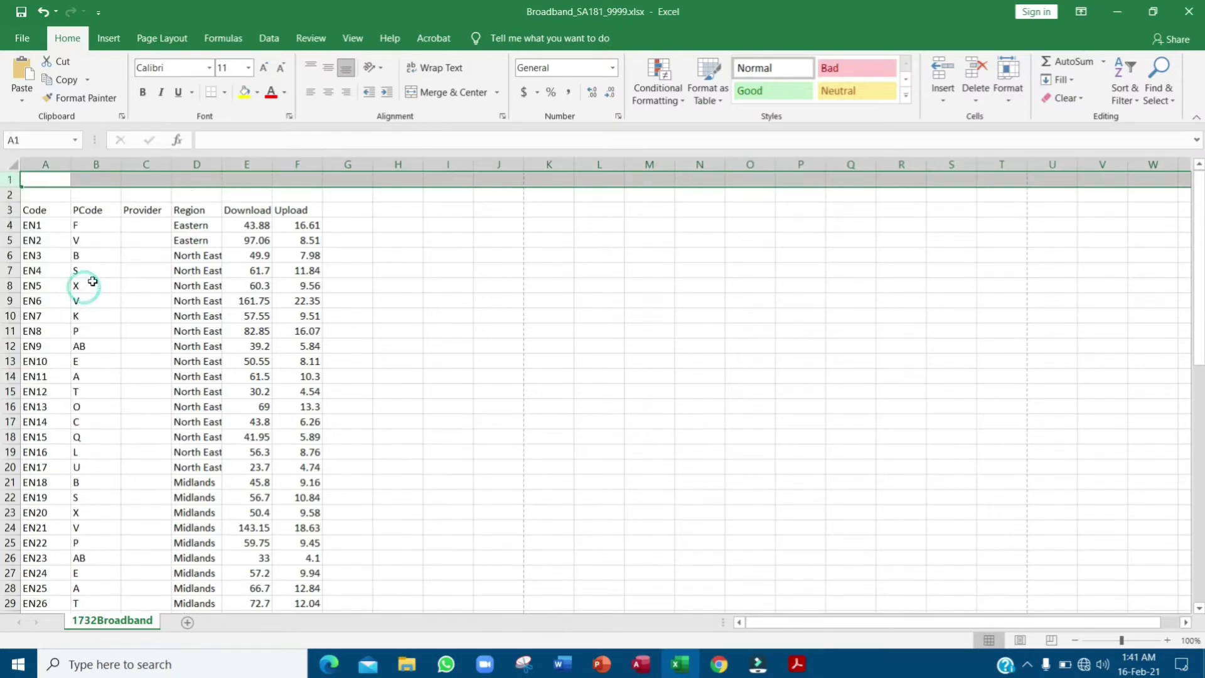
{"action": "left_click_drag", "start_coordinate": [8, 179], "coordinate": [6, 195]}
{"action": "key", "text": "alt+Tab"}
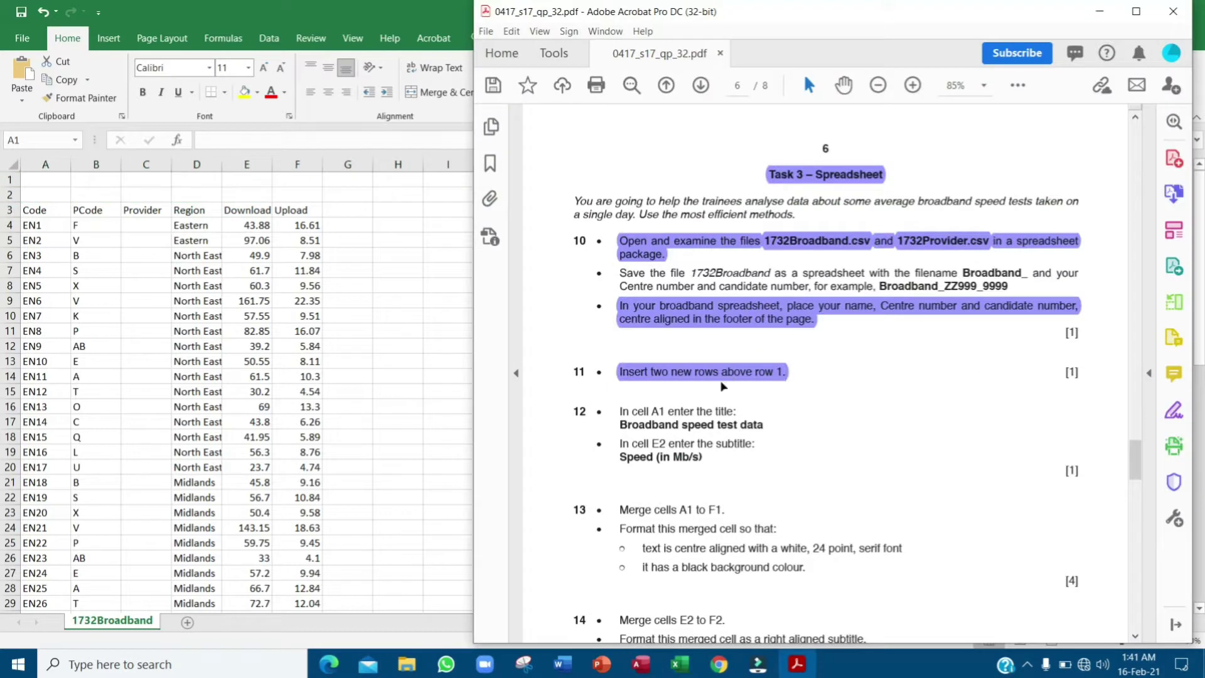
- Copy the title 'Broadband speed test data' from task 12 in the exam paper
{"action": "scroll", "coordinate": [723, 386], "scroll_direction": "down", "scroll_amount": 5}
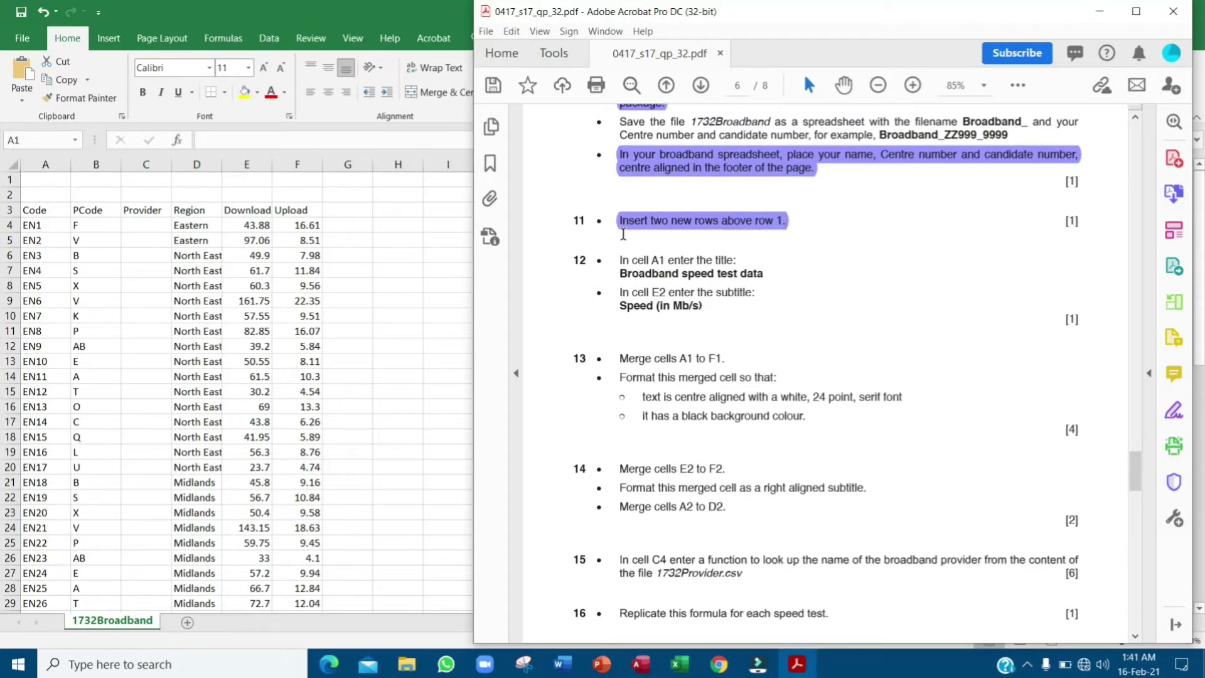
{"action": "scroll", "coordinate": [624, 234], "scroll_direction": "down", "scroll_amount": 1}
{"action": "left_click_drag", "start_coordinate": [620, 232], "coordinate": [699, 246]}
{"action": "left_click", "coordinate": [708, 248]}
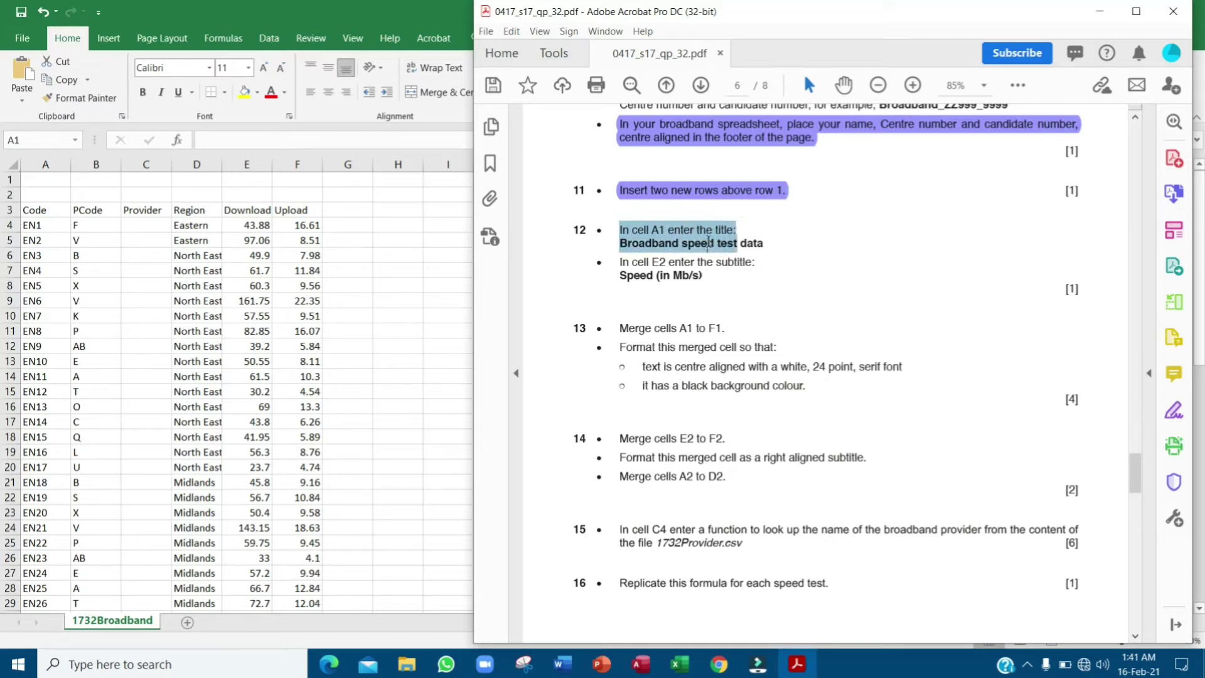
{"action": "double_click", "coordinate": [666, 244]}
{"action": "left_click_drag", "start_coordinate": [772, 248], "coordinate": [645, 251]}
{"action": "key", "text": "ctrl+c"}
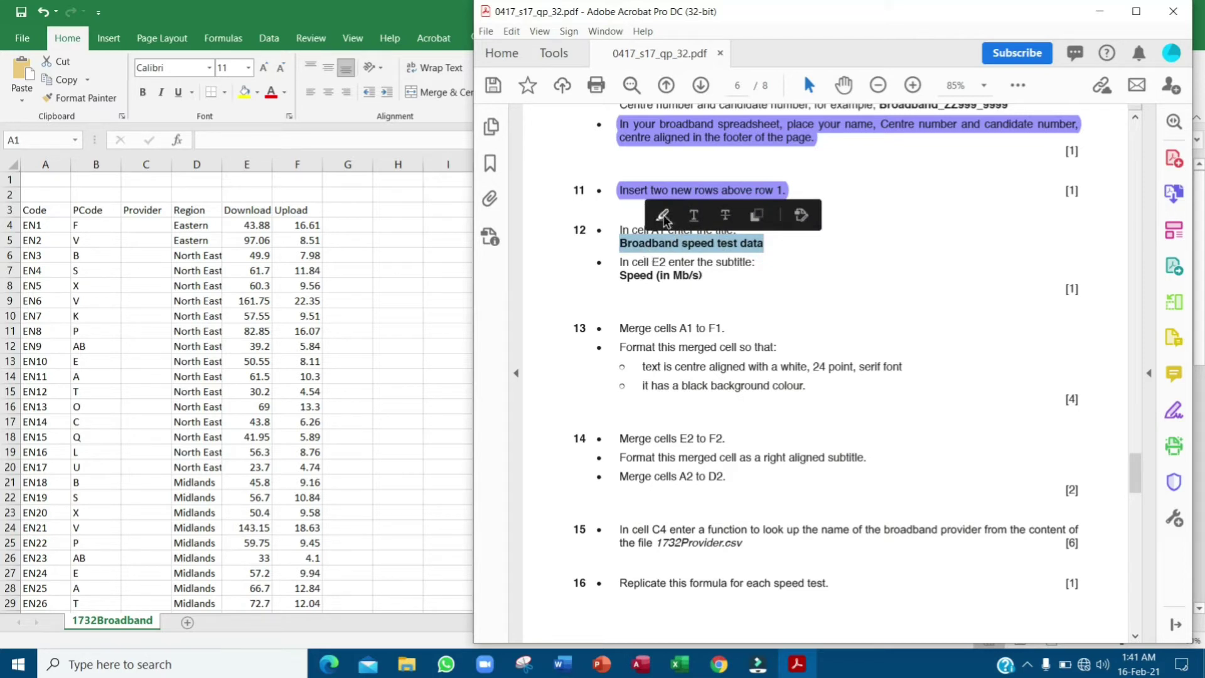
{"action": "right_click", "coordinate": [664, 246]}
{"action": "left_click", "coordinate": [719, 263]}
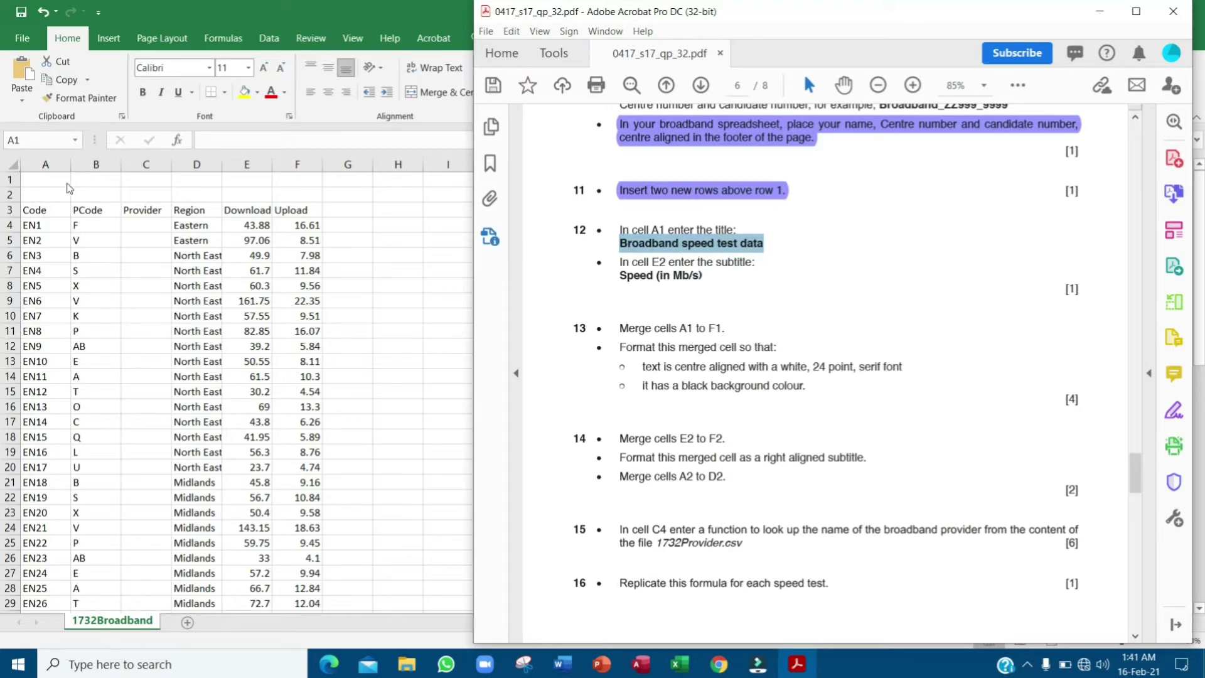
- Paste the title into cell A1 of the Broadband sheet
{"action": "left_click", "coordinate": [49, 179]}
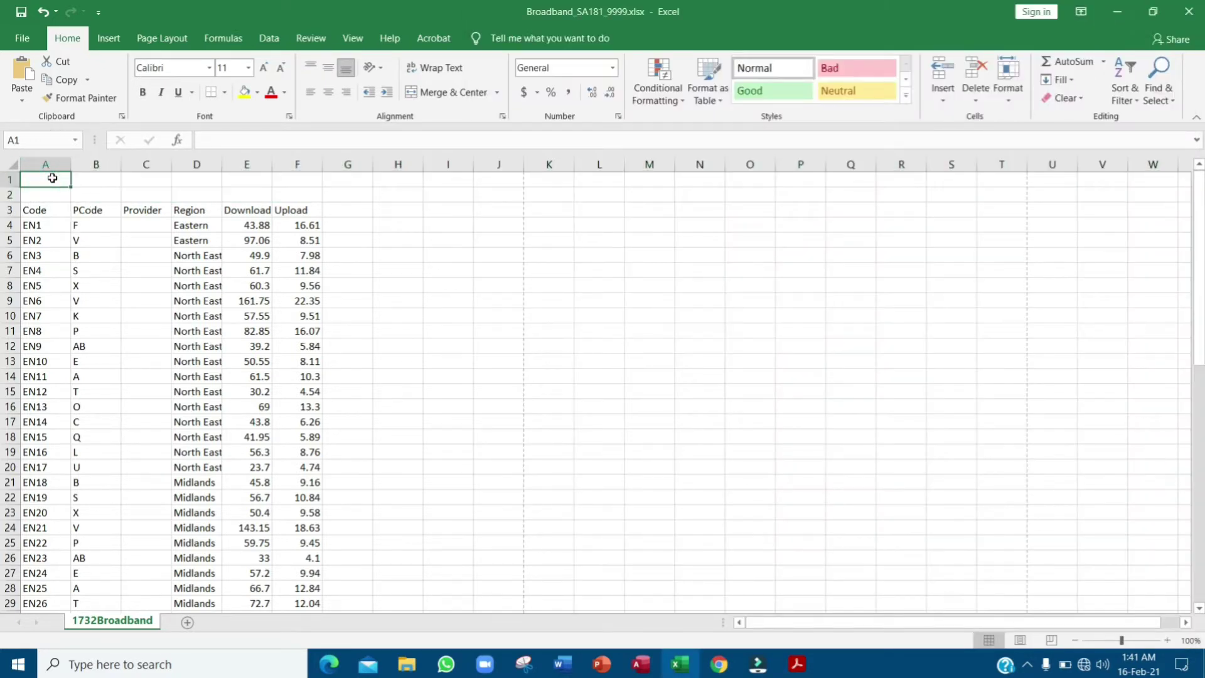
{"action": "left_click", "coordinate": [53, 179]}
{"action": "key", "text": "ctrl+v"}
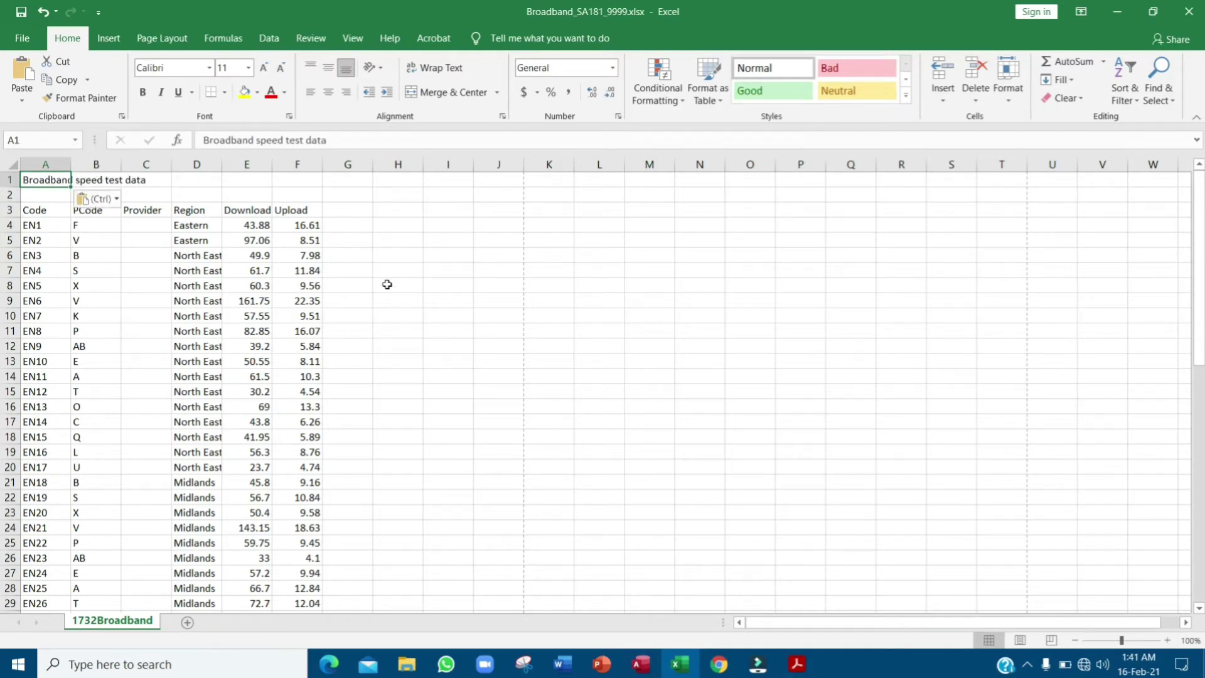
{"action": "key", "text": "alt+Tab"}
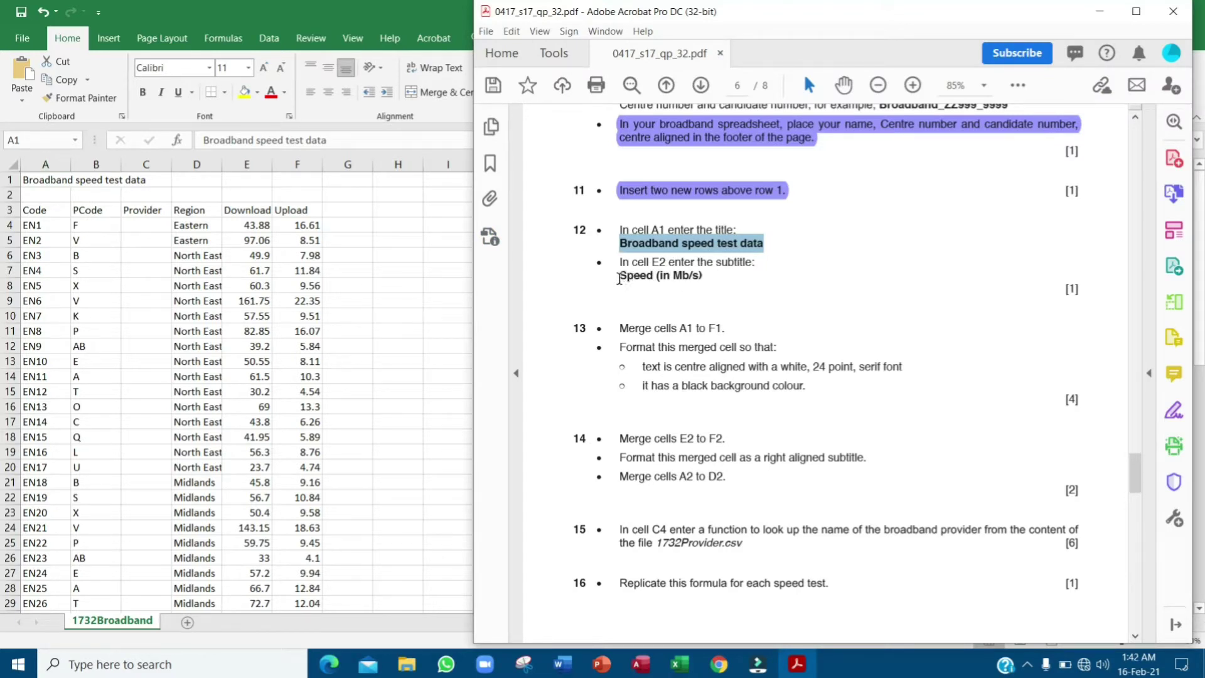
- Copy the subtitle 'Speed (in Mb/s)' from the paper into cell E2
{"action": "left_click_drag", "start_coordinate": [620, 278], "coordinate": [701, 277]}
{"action": "right_click", "coordinate": [702, 278]}
{"action": "left_click", "coordinate": [732, 296]}
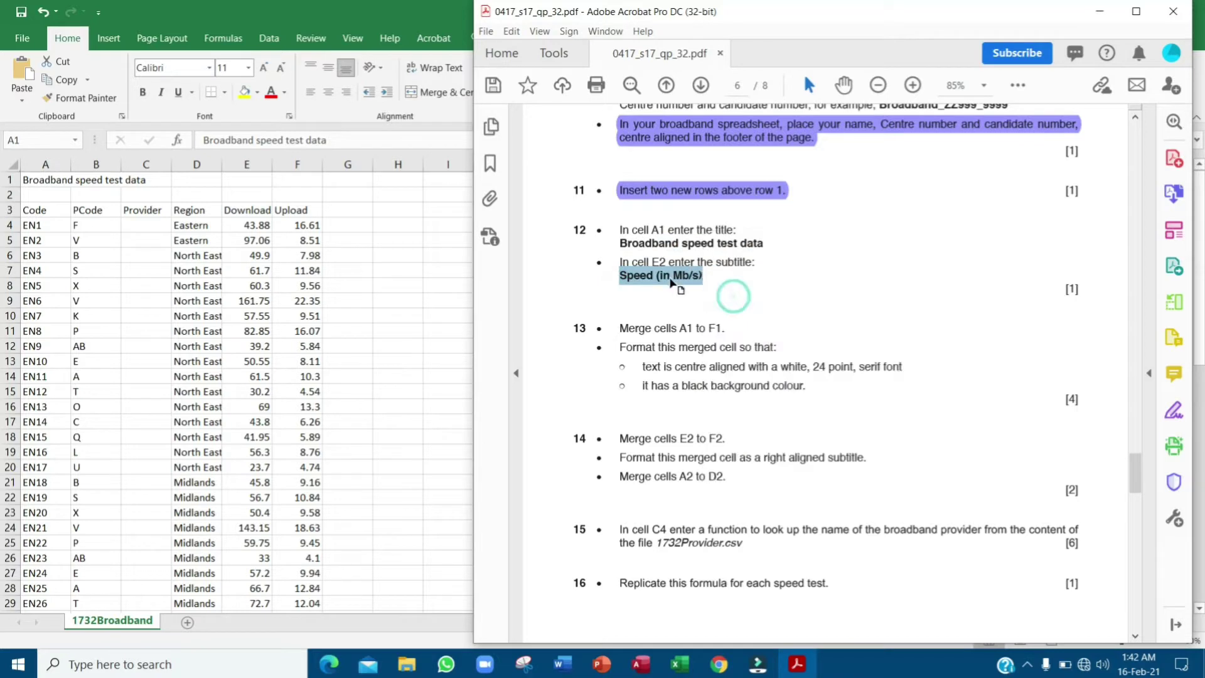
{"action": "left_click", "coordinate": [302, 215]}
{"action": "left_click", "coordinate": [254, 194]}
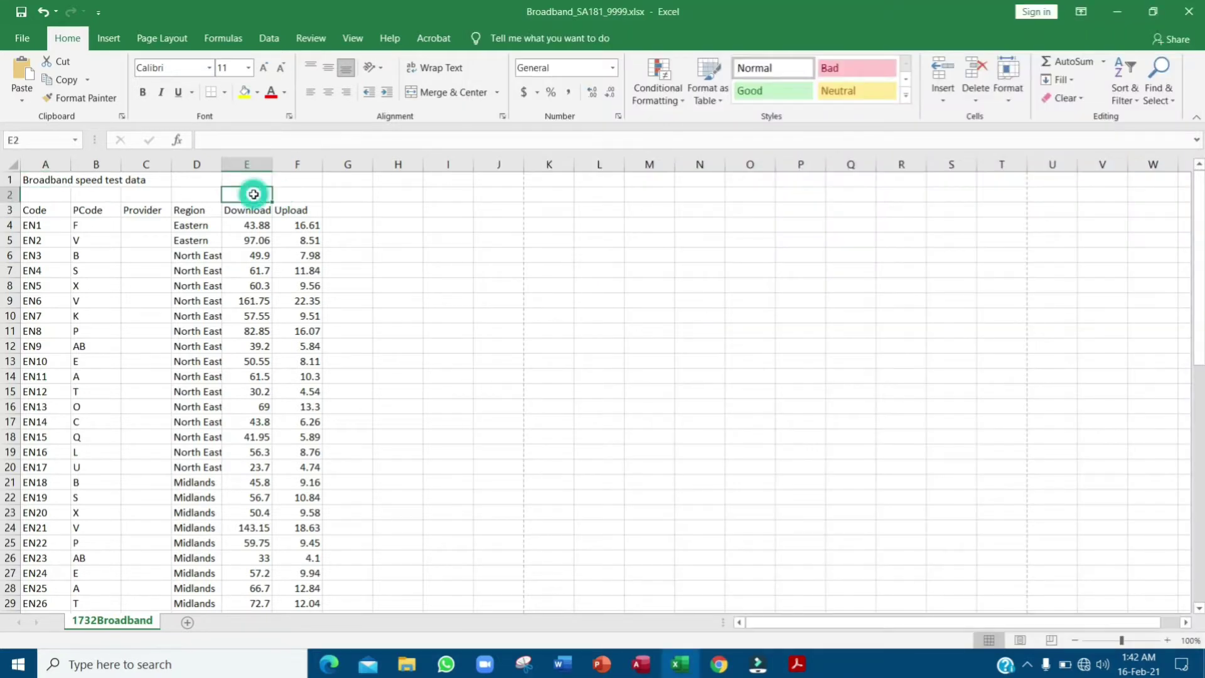
{"action": "key", "text": "ctrl+v"}
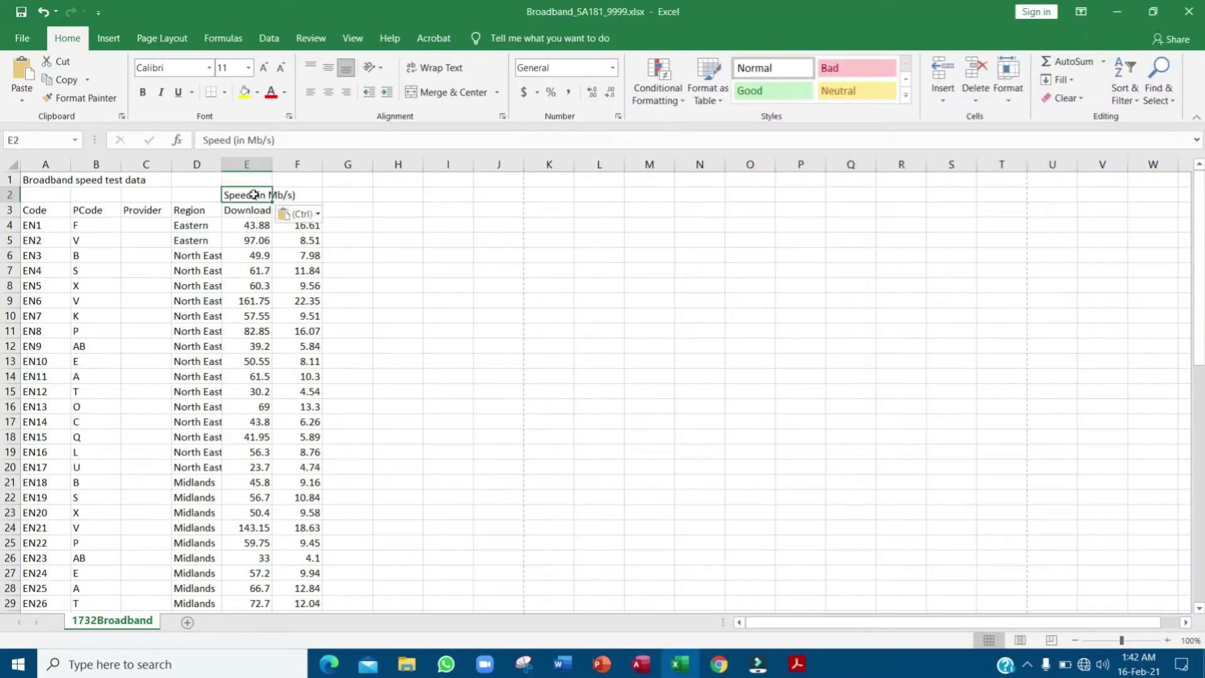
{"action": "key", "text": "alt+Tab"}
- Select the Merge cells A1 to F1 instruction, then select cells A1 to F1
{"action": "scroll", "coordinate": [793, 258], "scroll_direction": "down", "scroll_amount": 1}
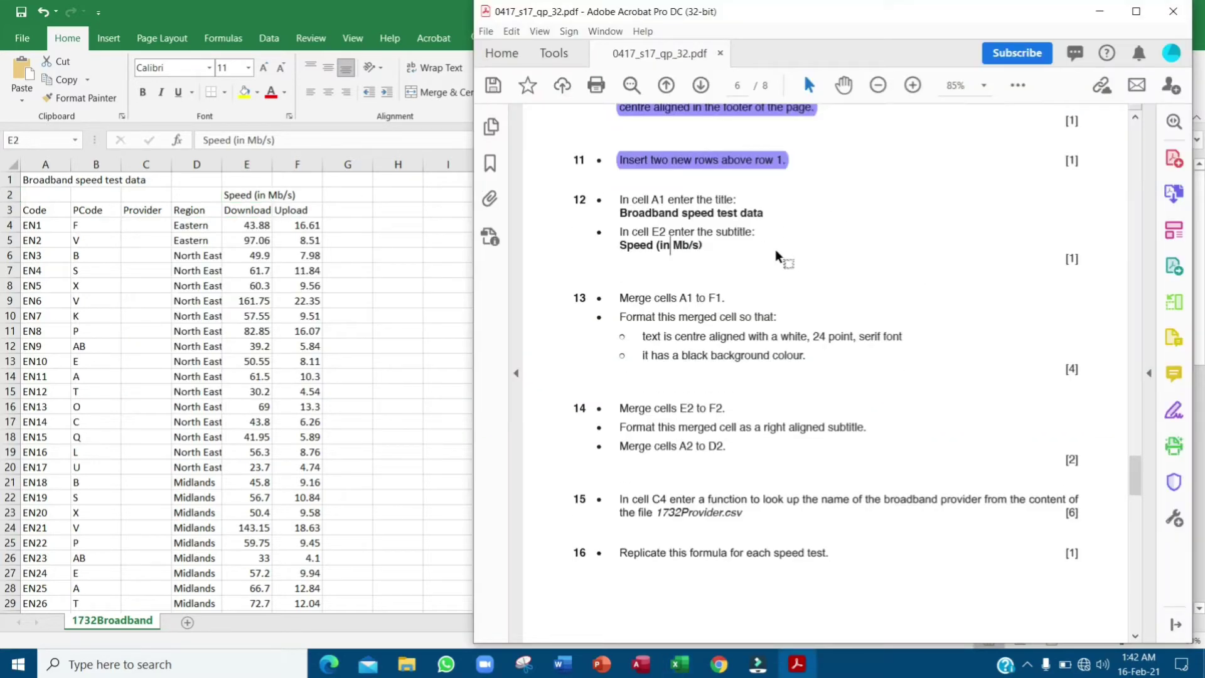
{"action": "scroll", "coordinate": [659, 231], "scroll_direction": "down", "scroll_amount": 1}
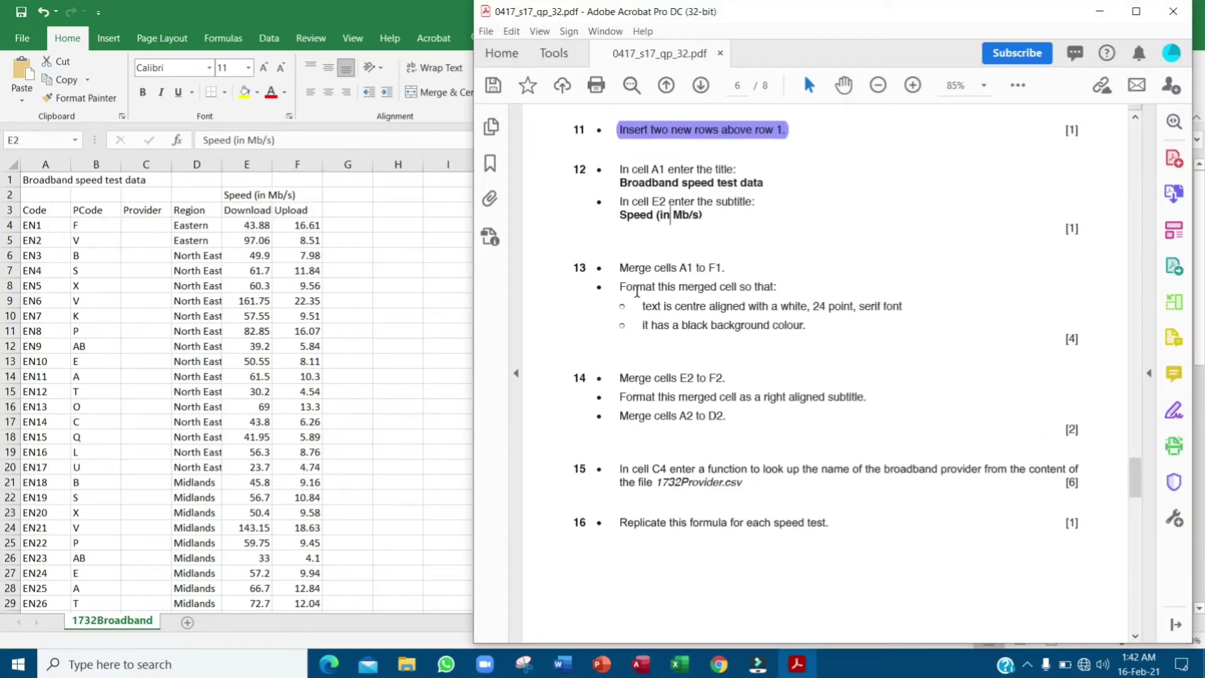
{"action": "left_click_drag", "start_coordinate": [624, 271], "coordinate": [722, 271]}
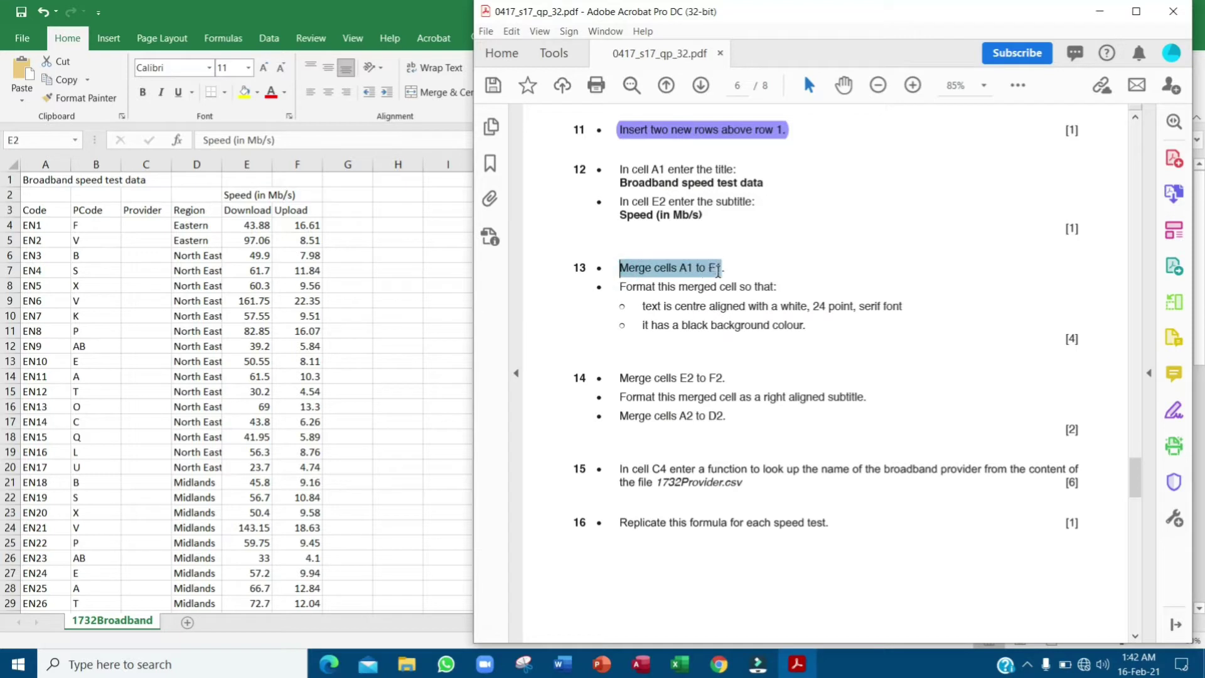
{"action": "left_click", "coordinate": [717, 271]}
{"action": "triple_click", "coordinate": [644, 268]}
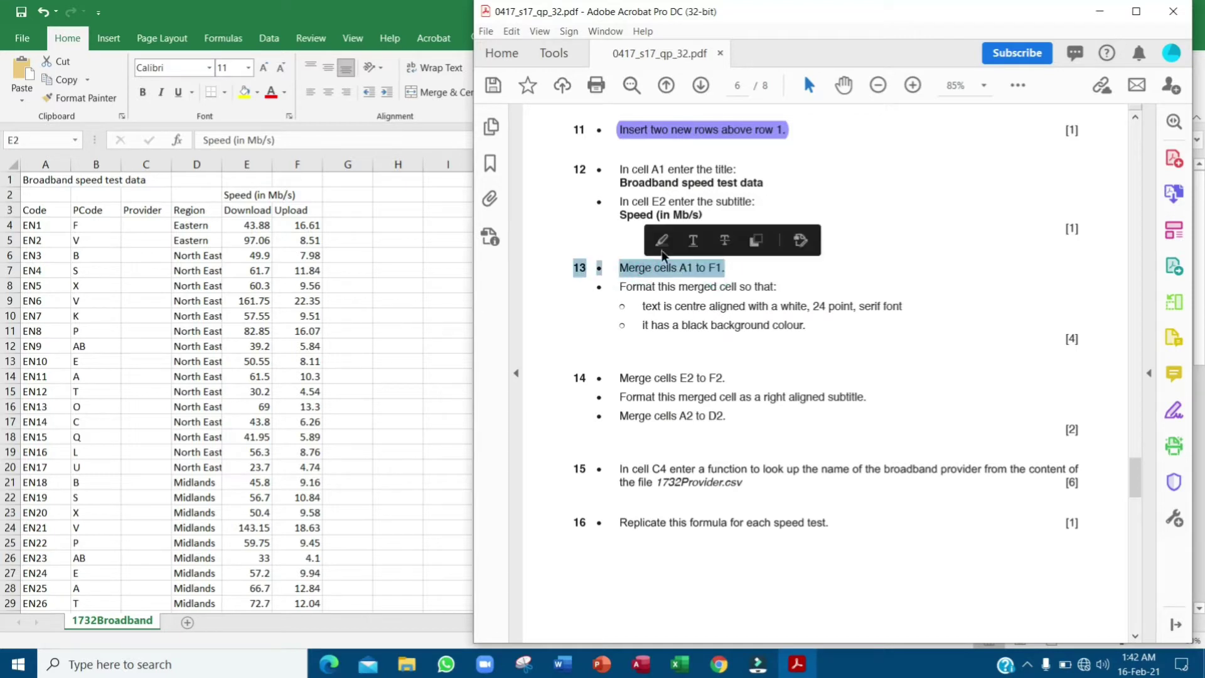
{"action": "left_click", "coordinate": [59, 182]}
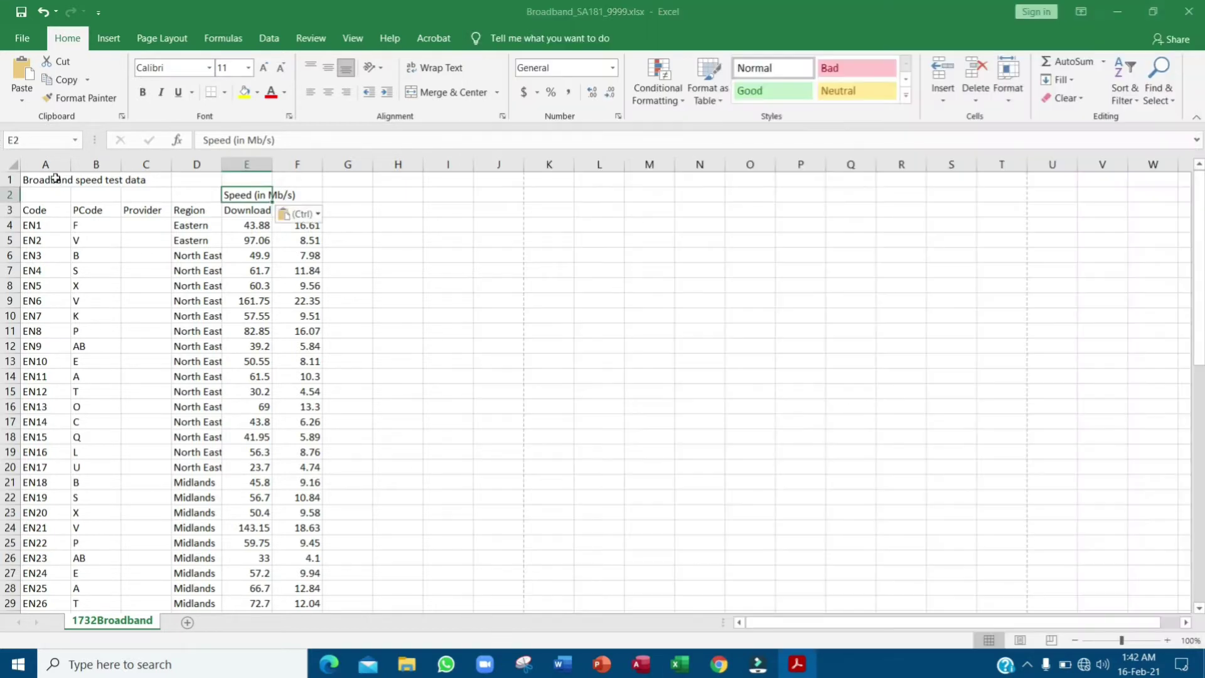
{"action": "left_click", "coordinate": [58, 182]}
{"action": "key", "text": "shift+Right"}
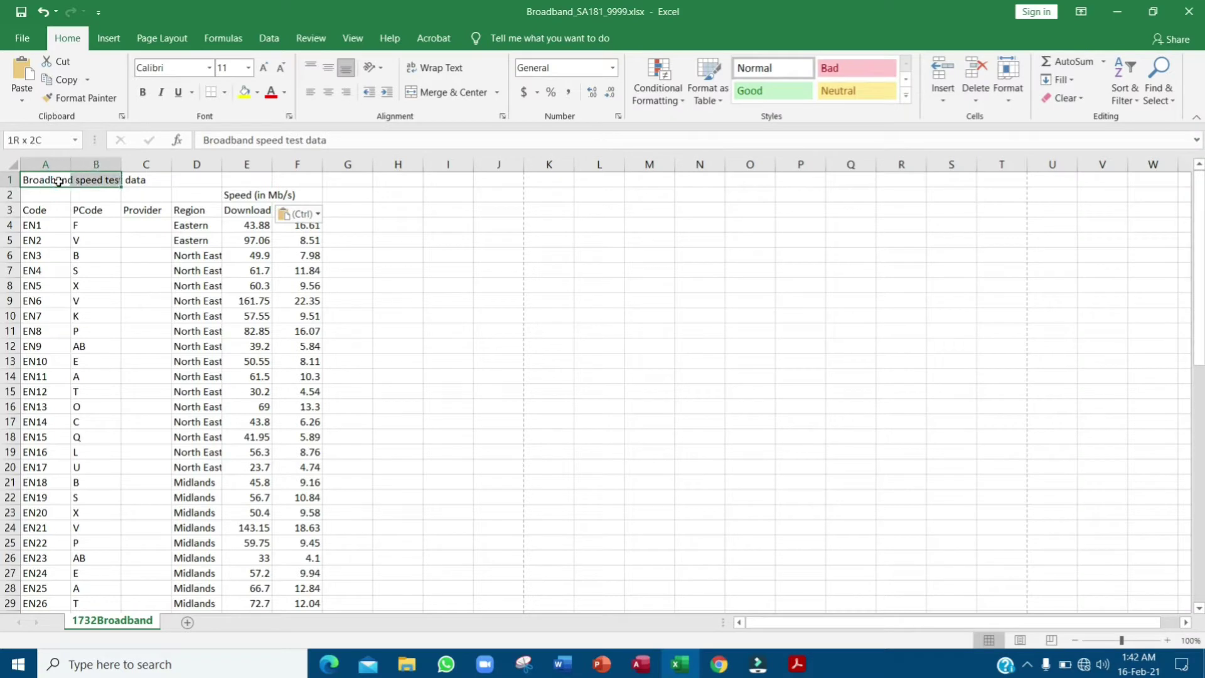
{"action": "key", "text": "shift+Right"}
{"action": "key", "text": "shift+Right"}
{"action": "key", "text": "shift+Right"}
{"action": "key", "text": "shift+Right"}
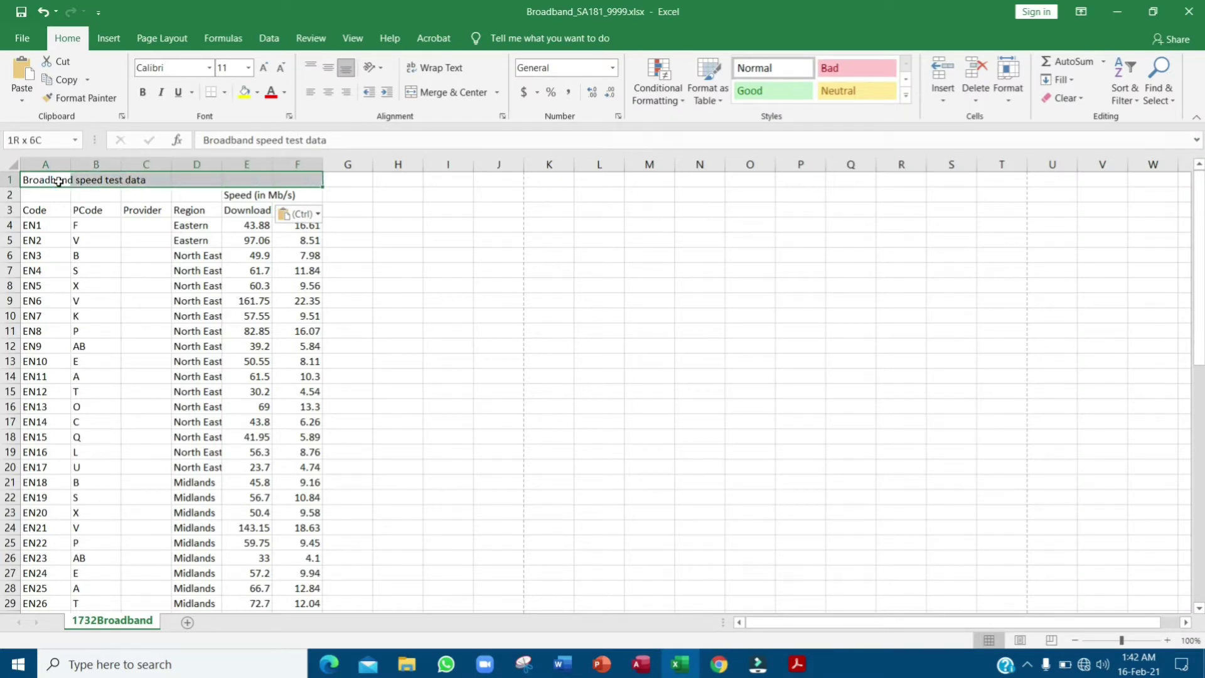
- Merge and centre A1:F1, then highlight the white 24-point font requirement
{"action": "left_click", "coordinate": [439, 94]}
{"action": "key", "text": "alt+Tab"}
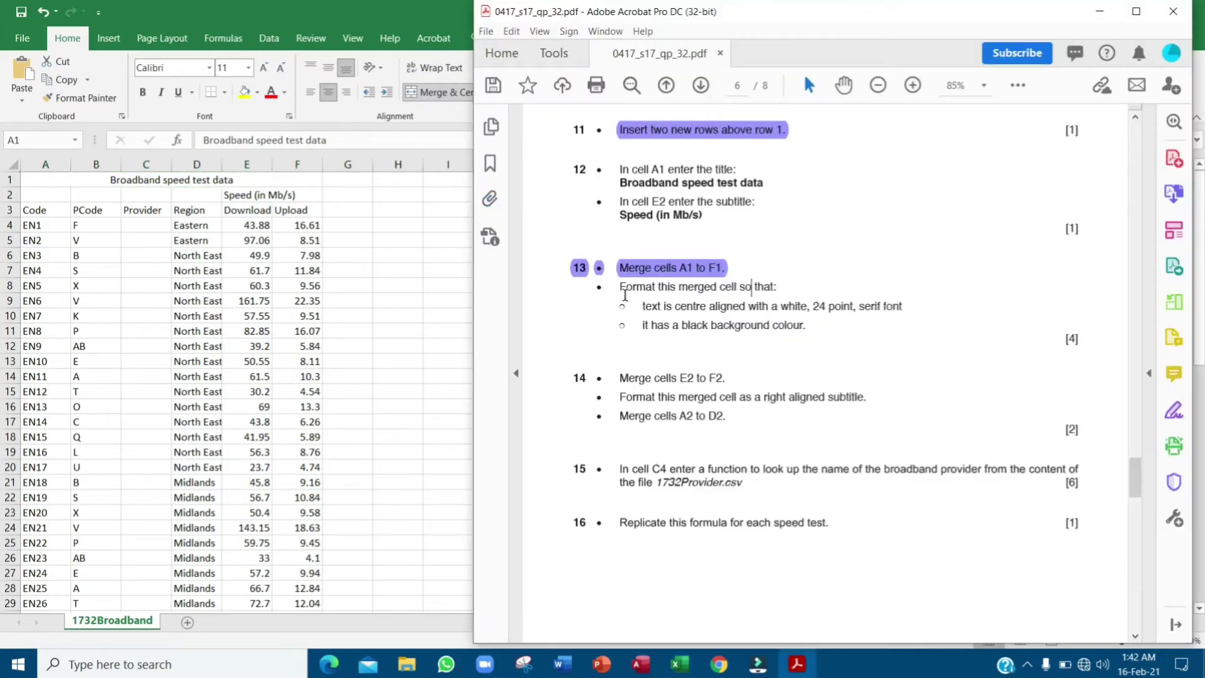
{"action": "left_click_drag", "start_coordinate": [623, 293], "coordinate": [789, 305]}
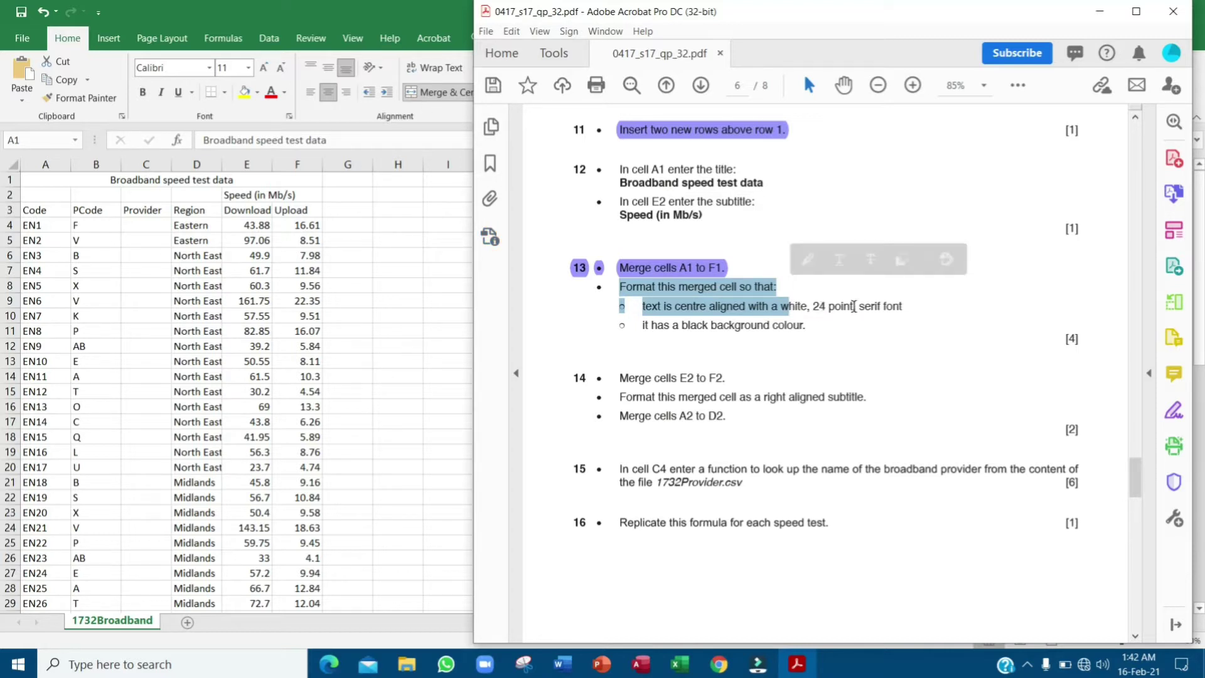
{"action": "left_click_drag", "start_coordinate": [907, 307], "coordinate": [640, 306]}
{"action": "left_click", "coordinate": [677, 283]}
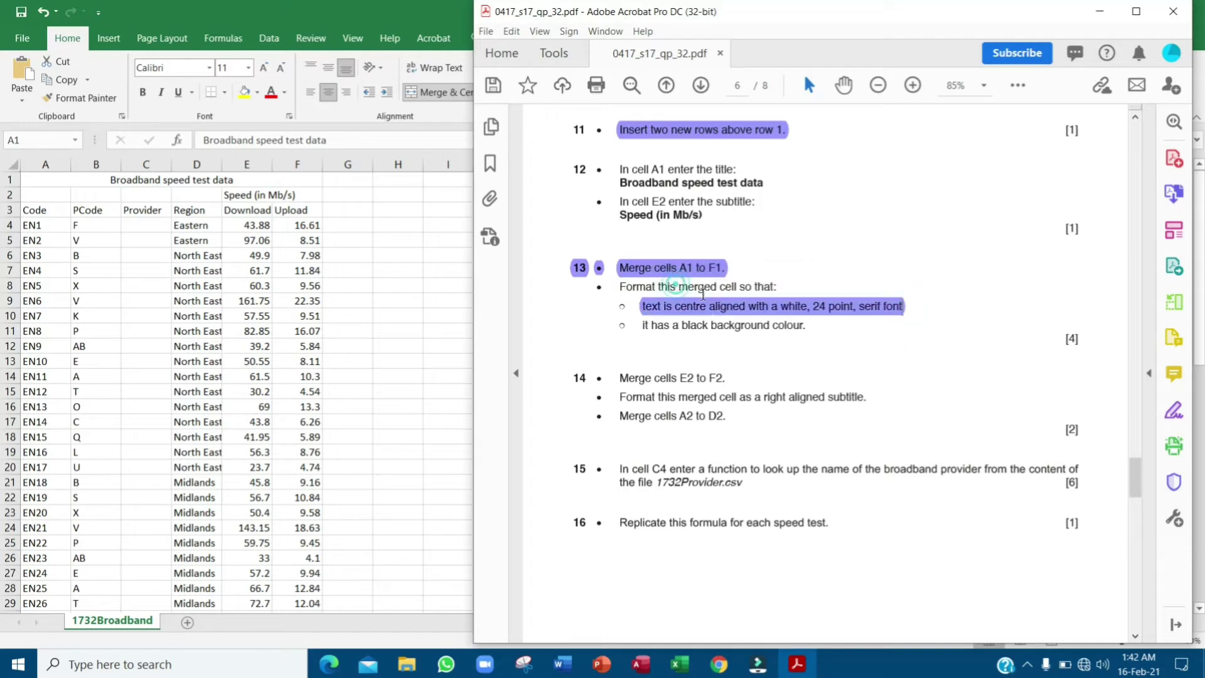
- Make the title text 24 point and white
{"action": "left_click", "coordinate": [241, 179]}
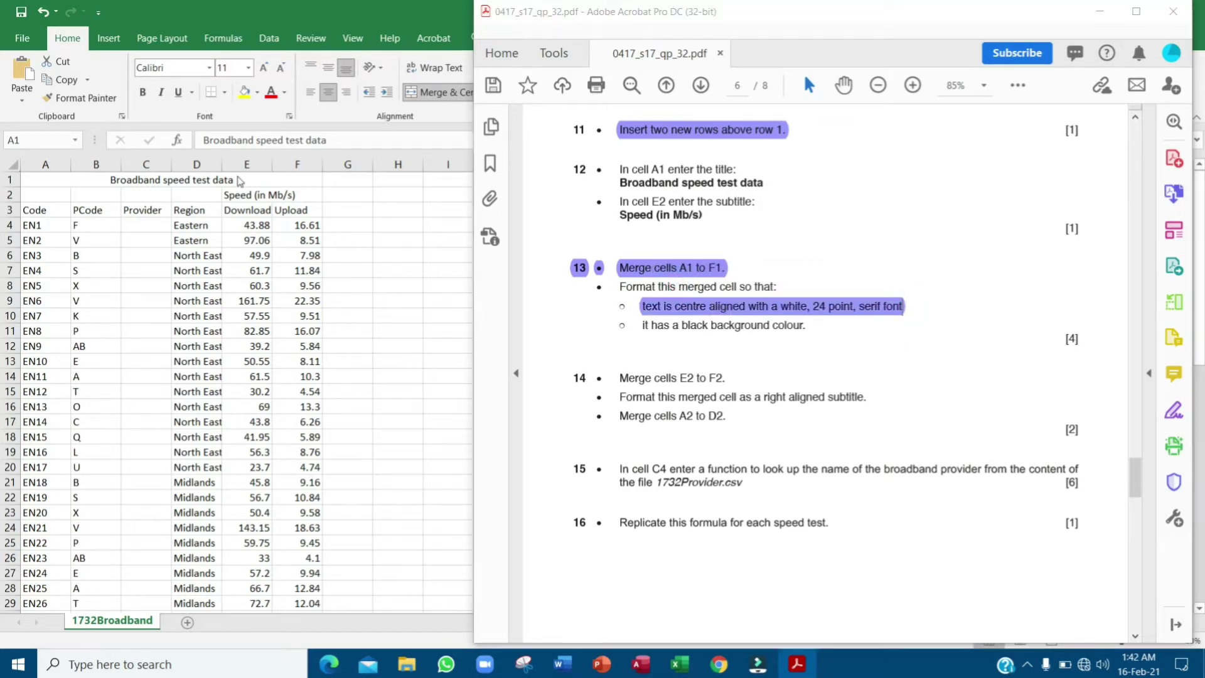
{"action": "left_click", "coordinate": [249, 67]}
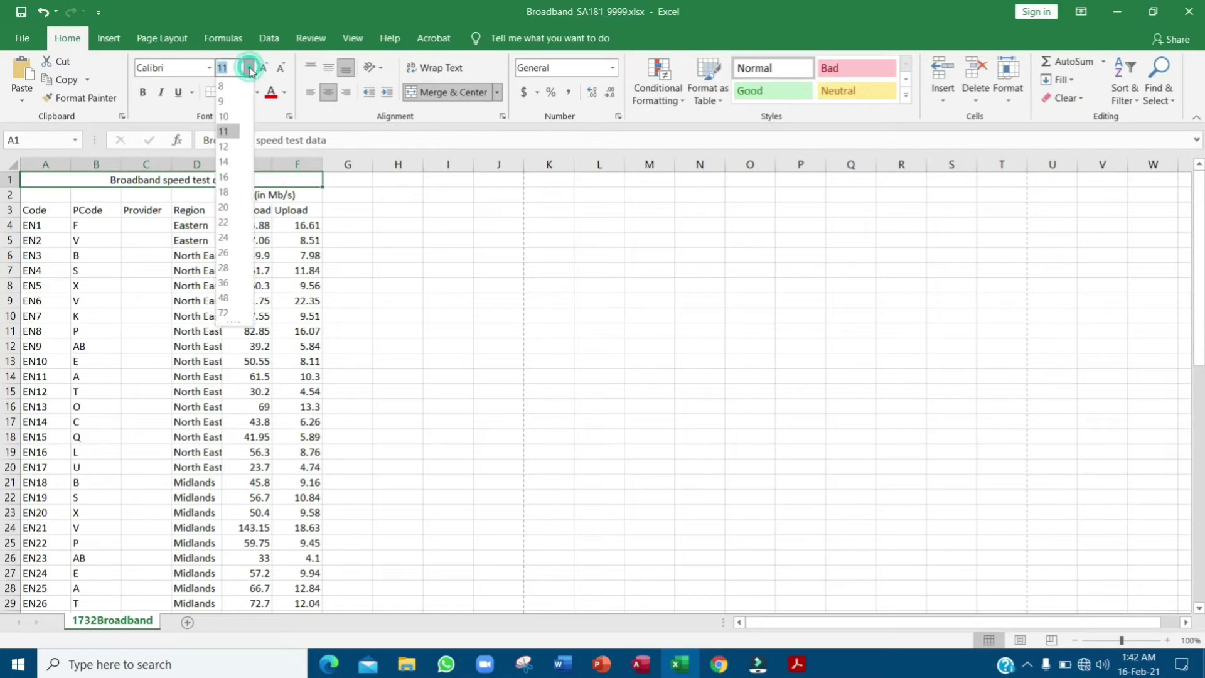
{"action": "left_click", "coordinate": [231, 238]}
{"action": "key", "text": "alt+Tab"}
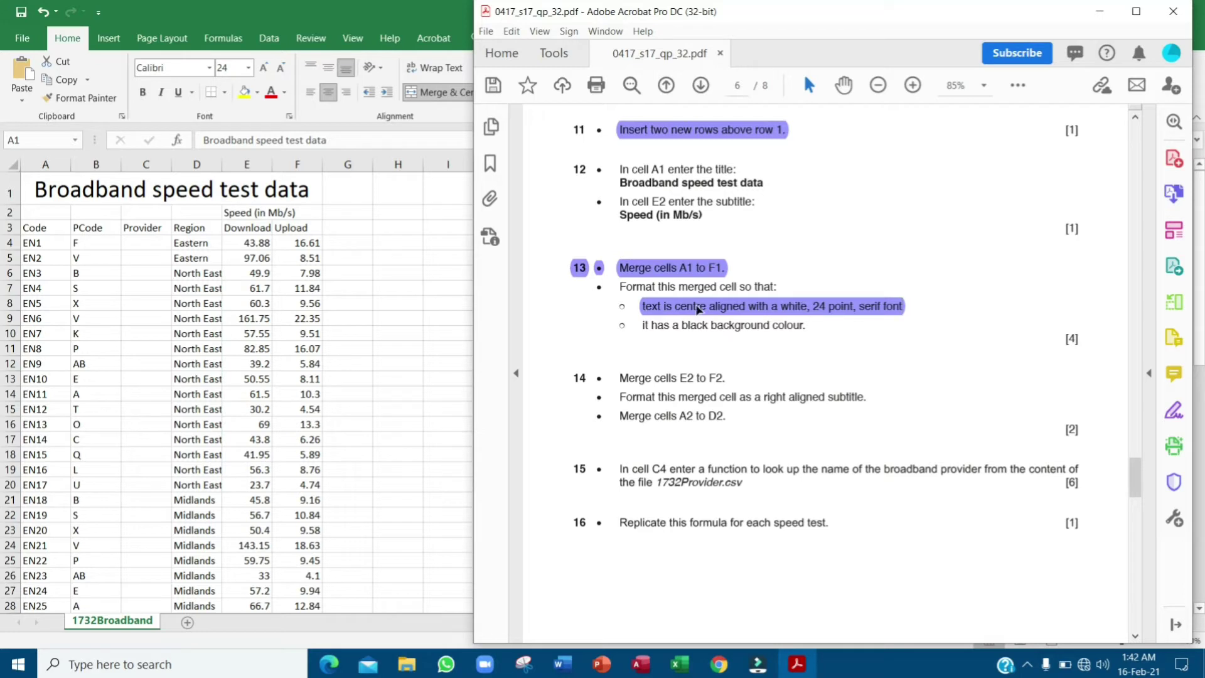
{"action": "left_click", "coordinate": [271, 199]}
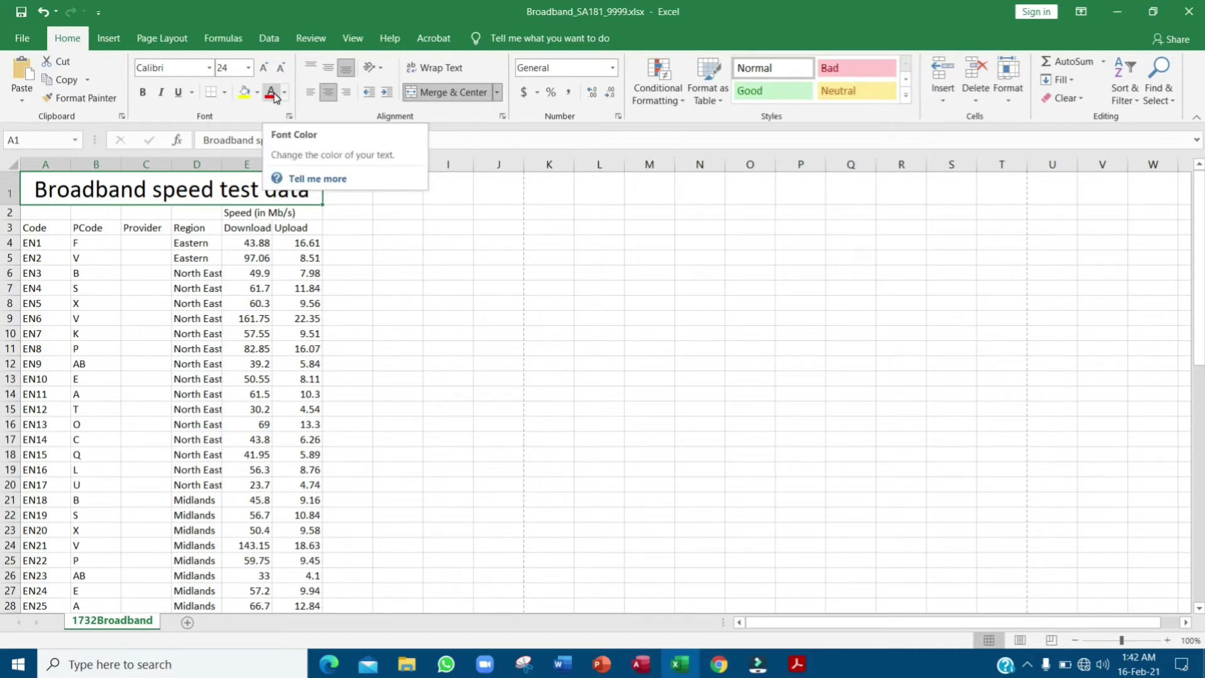
{"action": "left_click", "coordinate": [285, 93]}
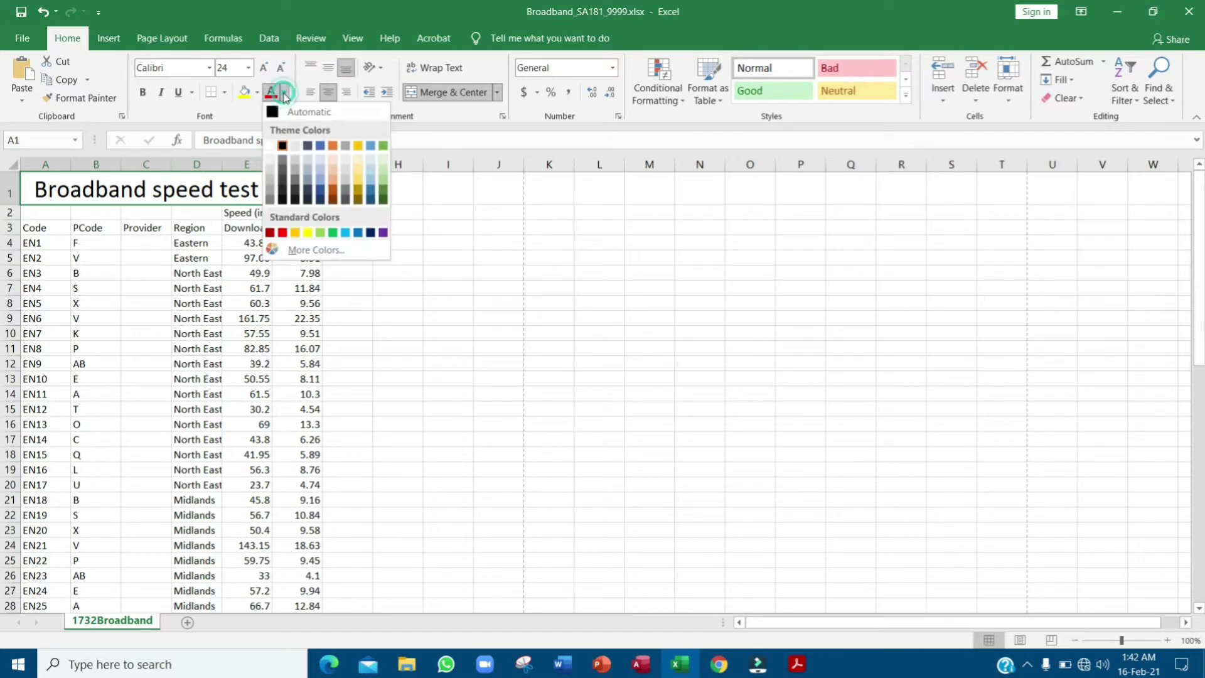
{"action": "left_click", "coordinate": [270, 145]}
{"action": "key", "text": "alt+Tab"}
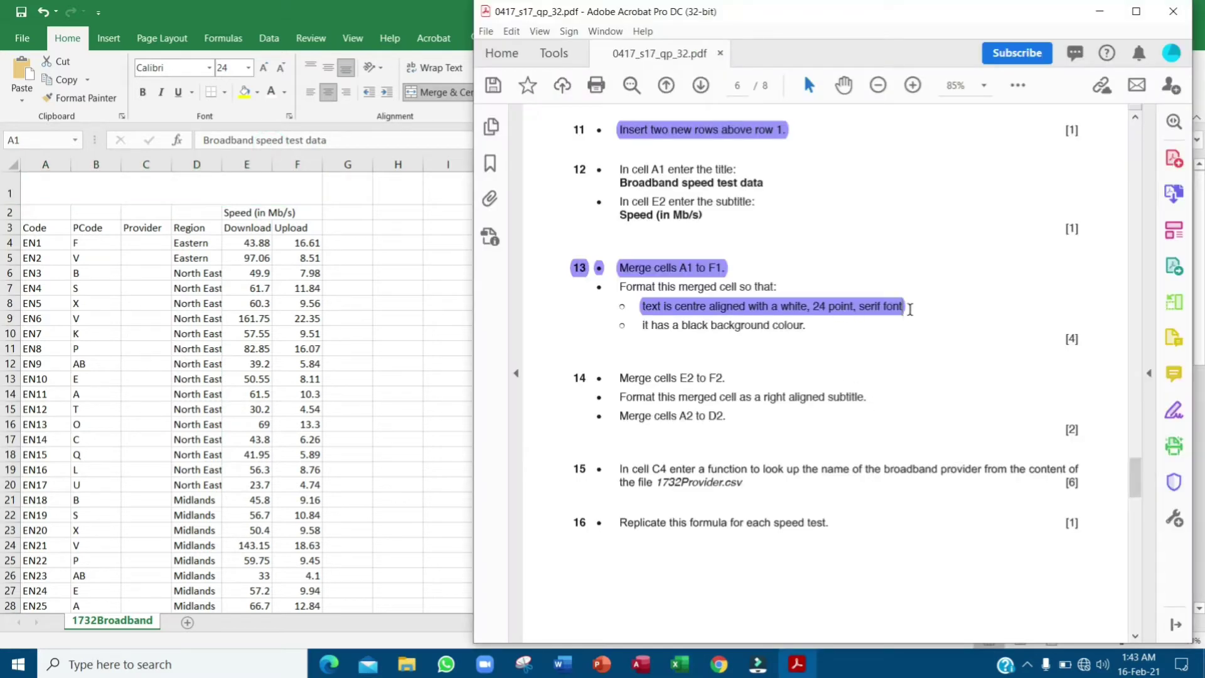
- Set the merged title's font to Times New Roman
{"action": "left_click", "coordinate": [271, 190]}
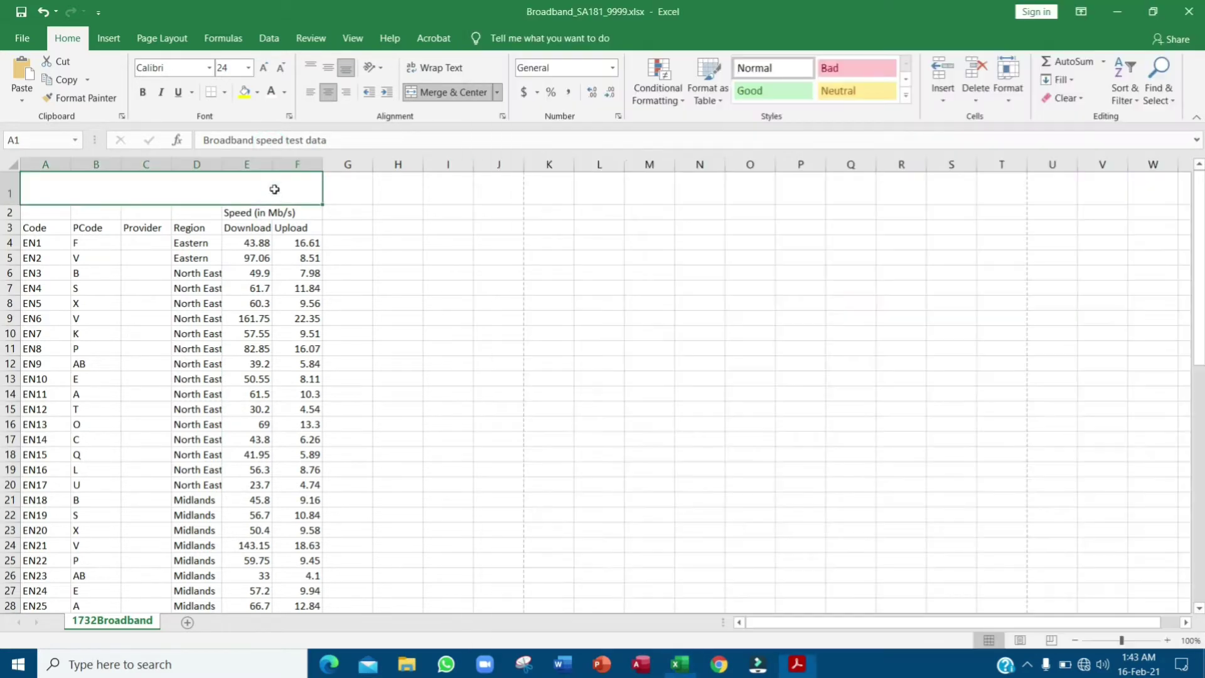
{"action": "left_click", "coordinate": [209, 67]}
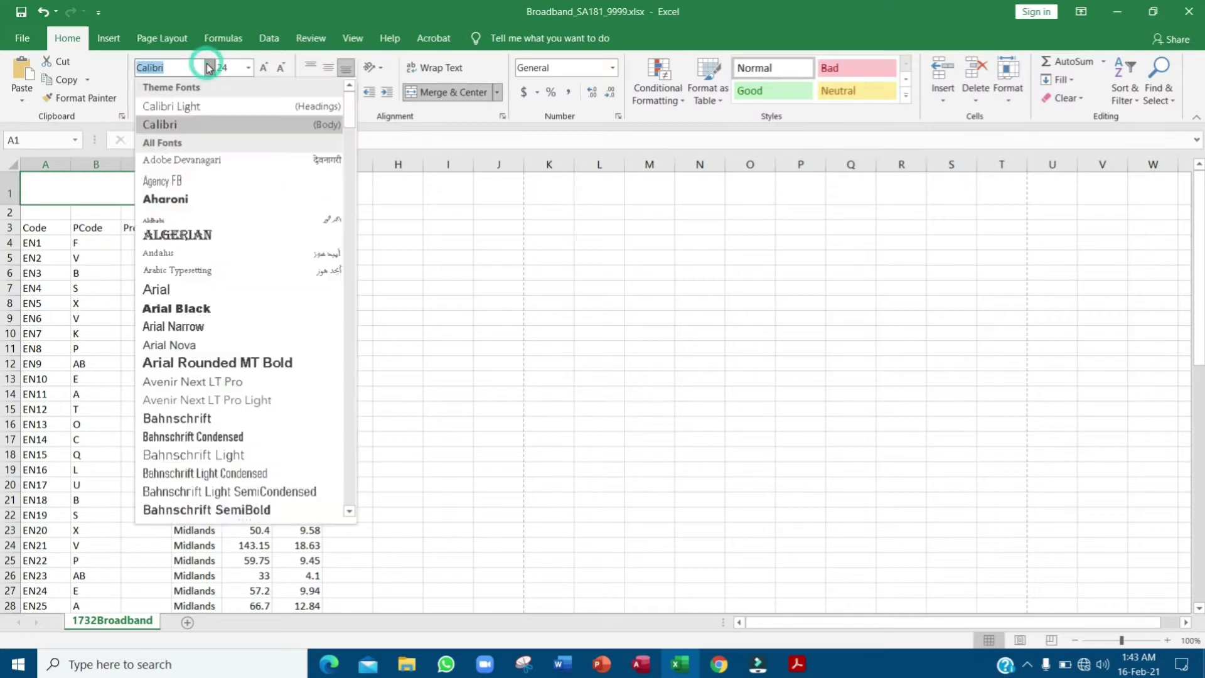
{"action": "type", "text": "Times New Rom"}
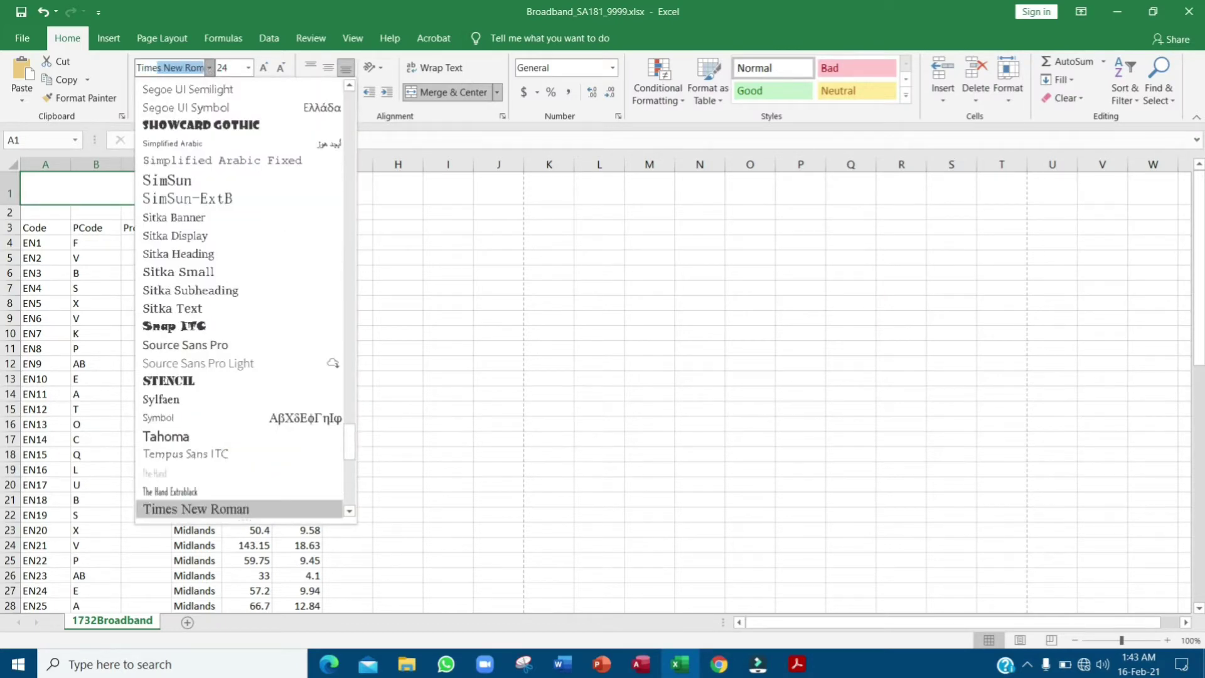
{"action": "left_click", "coordinate": [206, 64]}
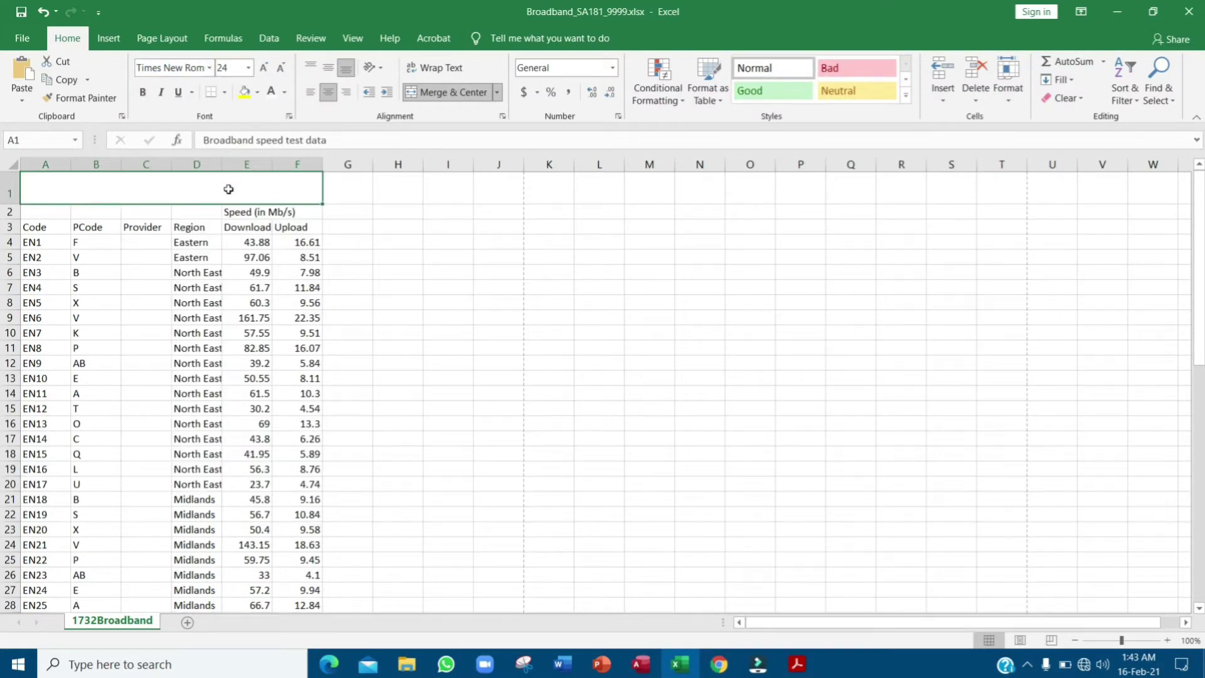
- Highlight the black background requirement and fill the title cell black
{"action": "key", "text": "alt+Tab"}
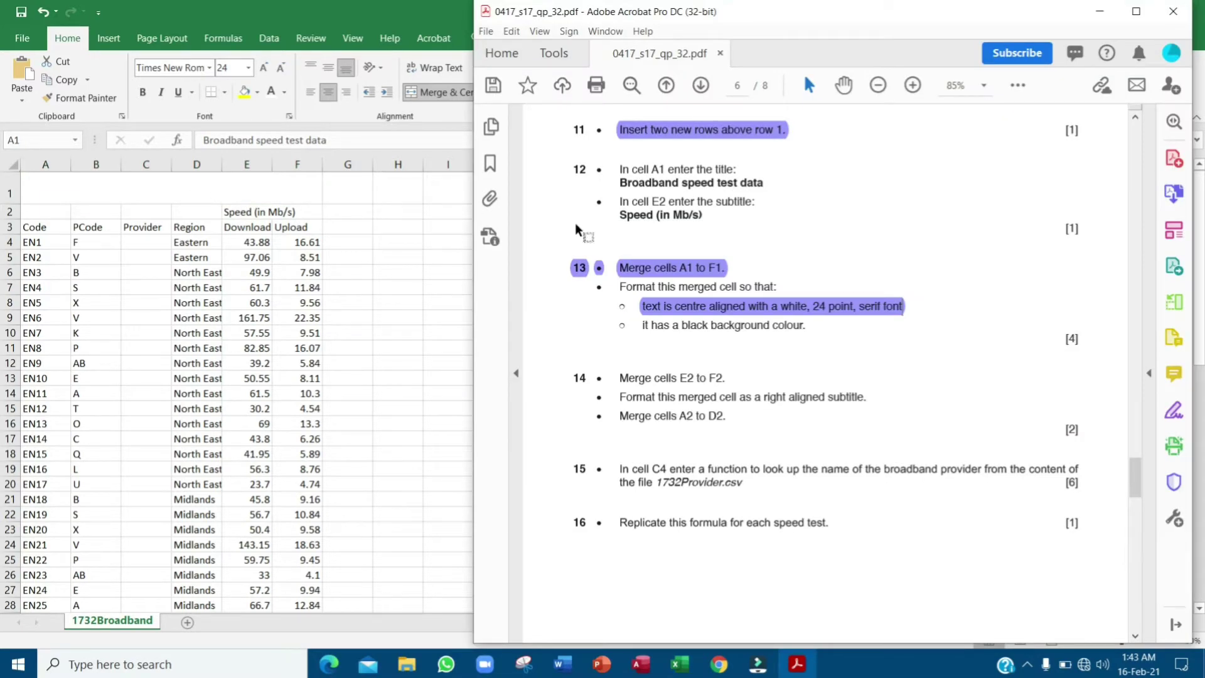
{"action": "left_click_drag", "start_coordinate": [640, 331], "coordinate": [814, 322]}
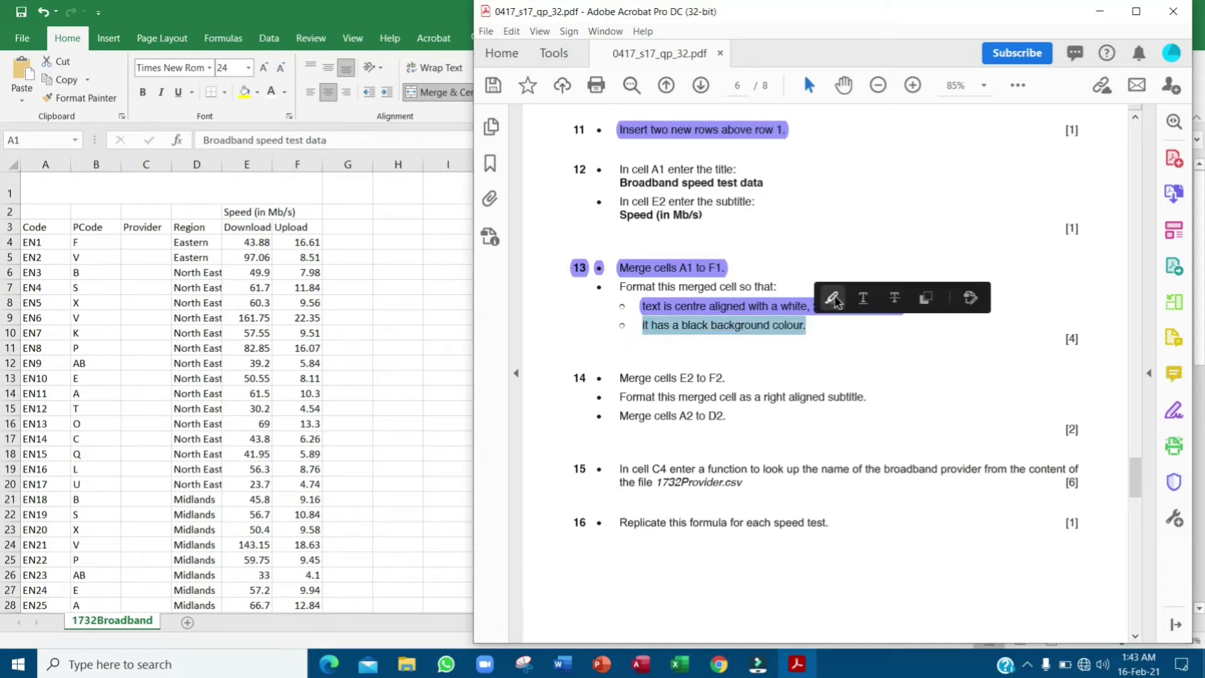
{"action": "left_click", "coordinate": [832, 297]}
{"action": "left_click", "coordinate": [179, 188]}
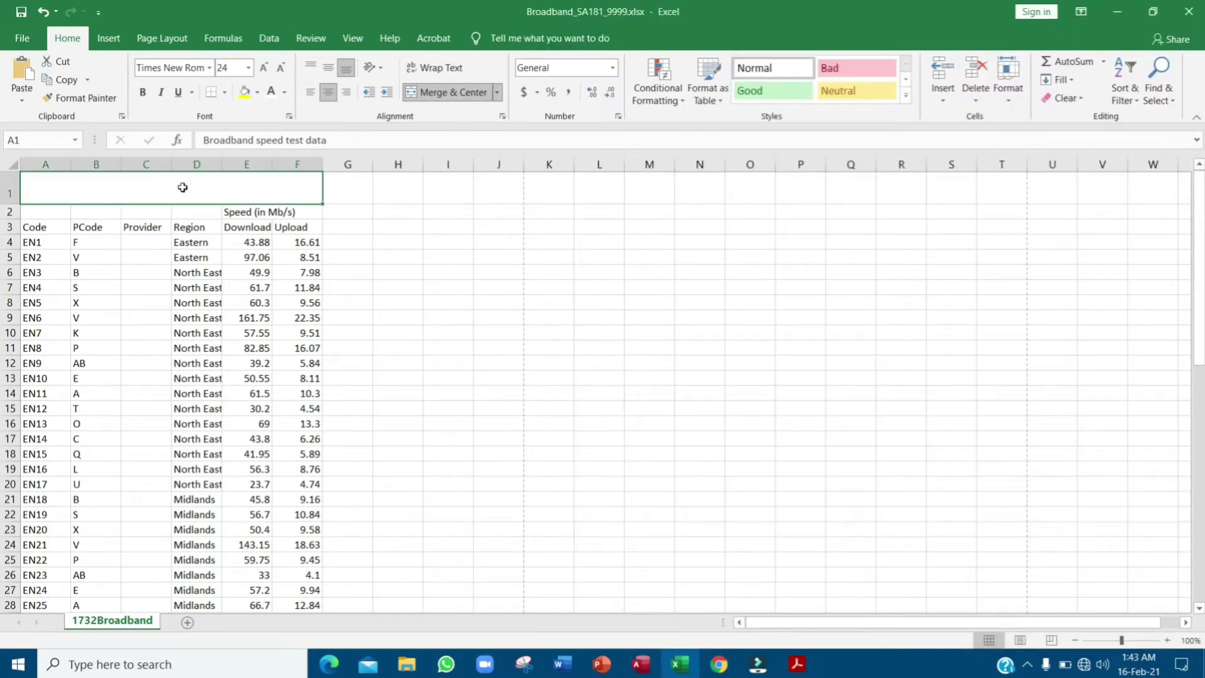
{"action": "left_click", "coordinate": [257, 93]}
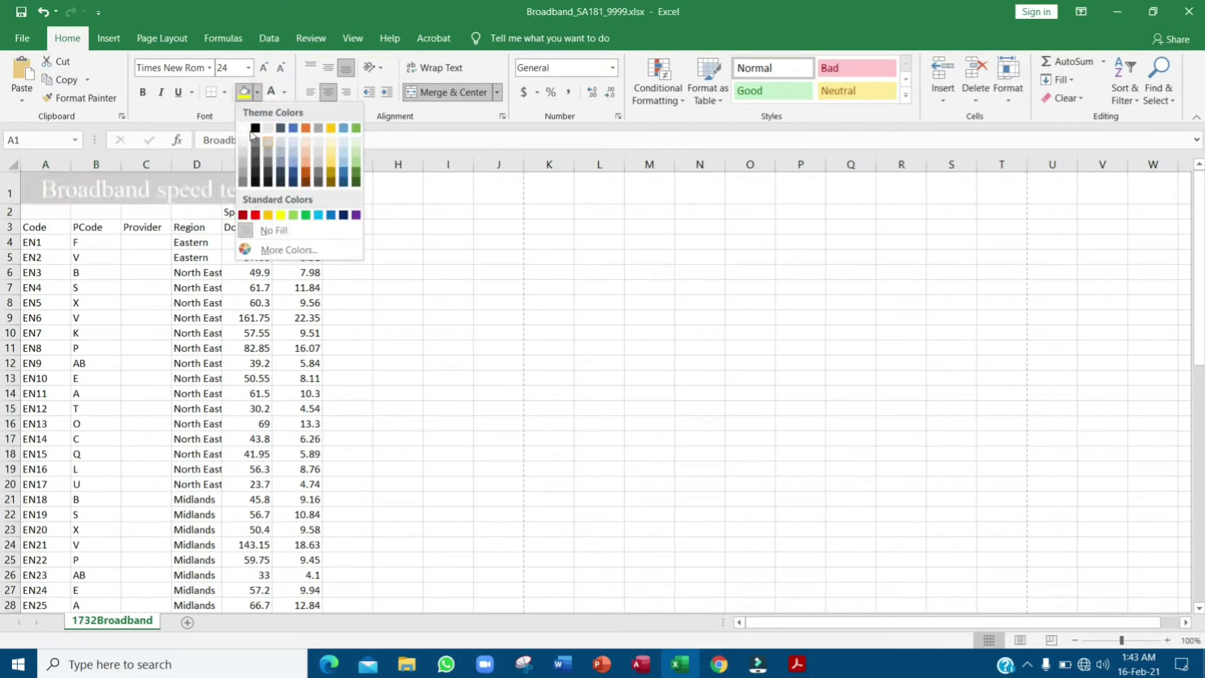
{"action": "left_click", "coordinate": [255, 129]}
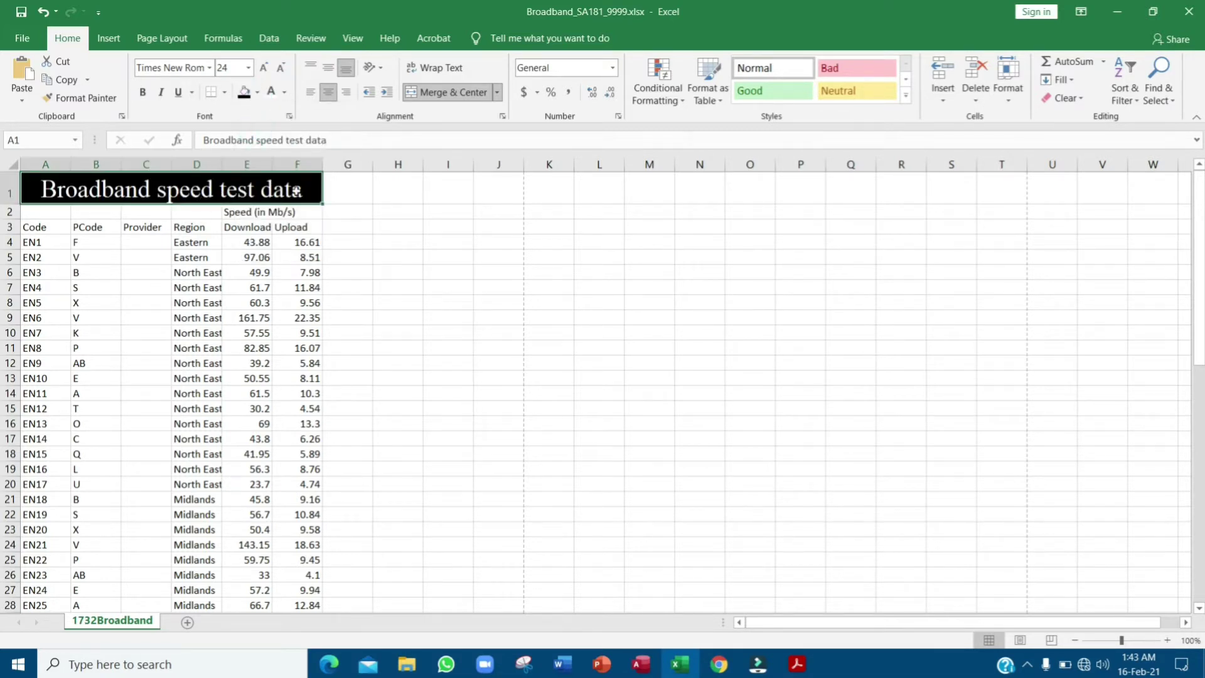
{"action": "key", "text": "alt+Tab"}
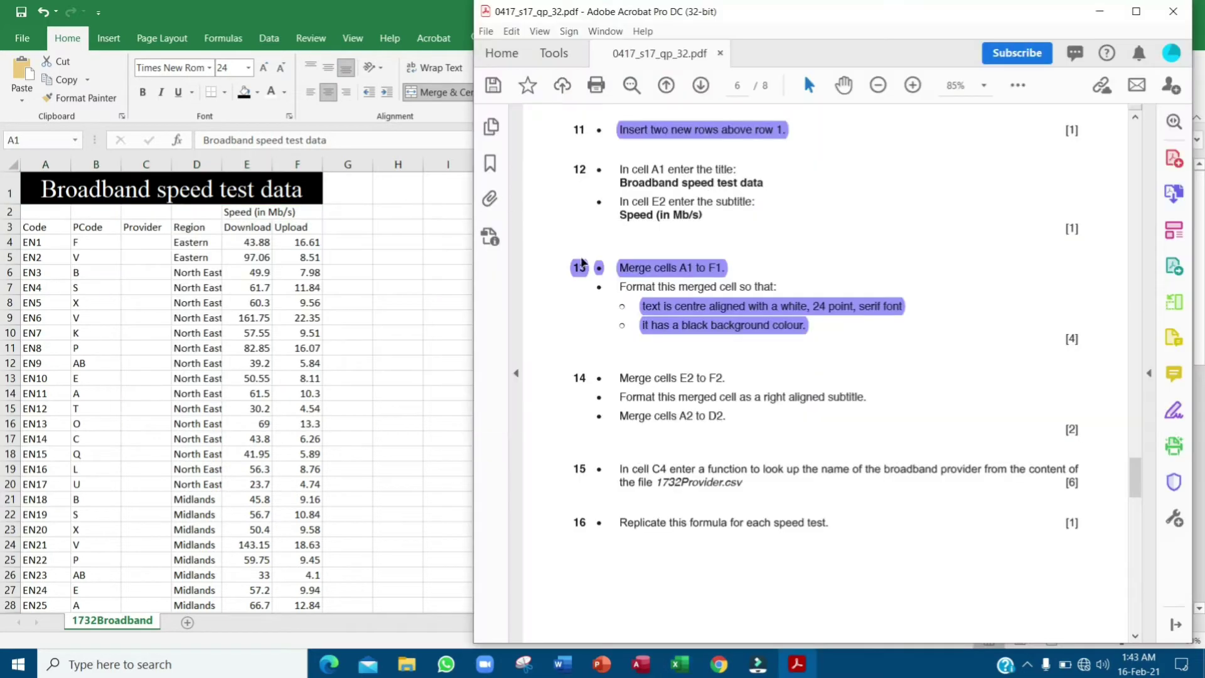
- Merge cells E2 and F2 holding the Speed (in Mb/s) subtitle
{"action": "left_click_drag", "start_coordinate": [624, 321], "coordinate": [721, 313]}
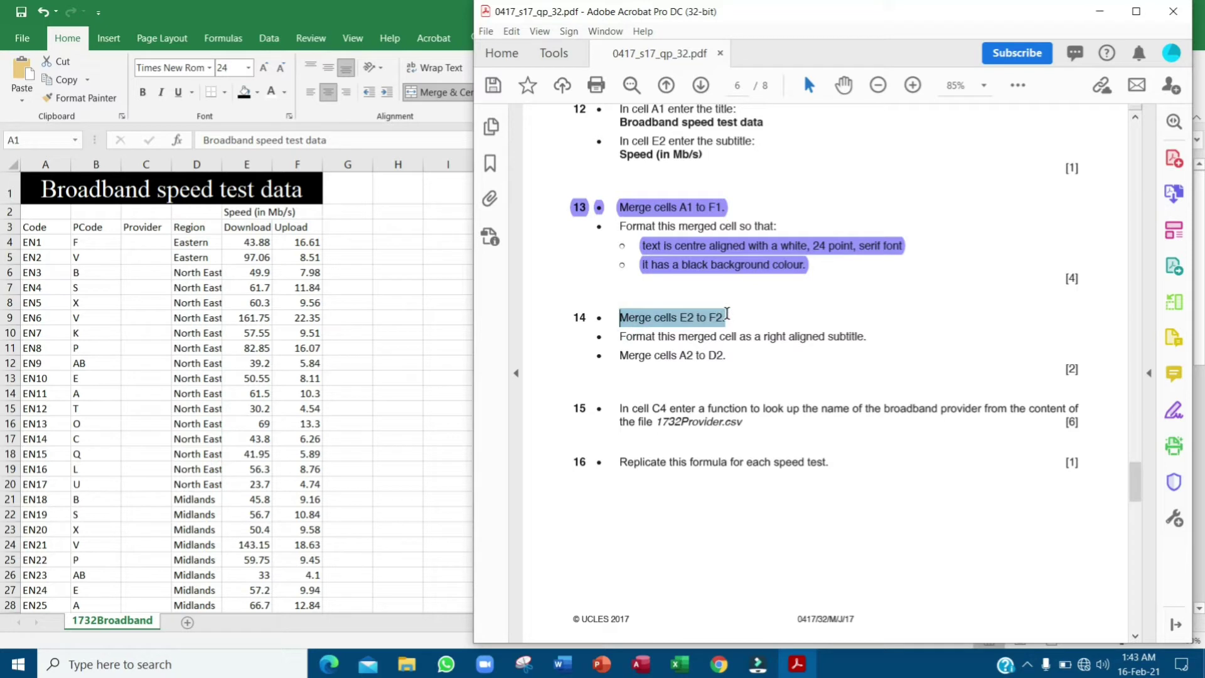
{"action": "left_click", "coordinate": [246, 212]}
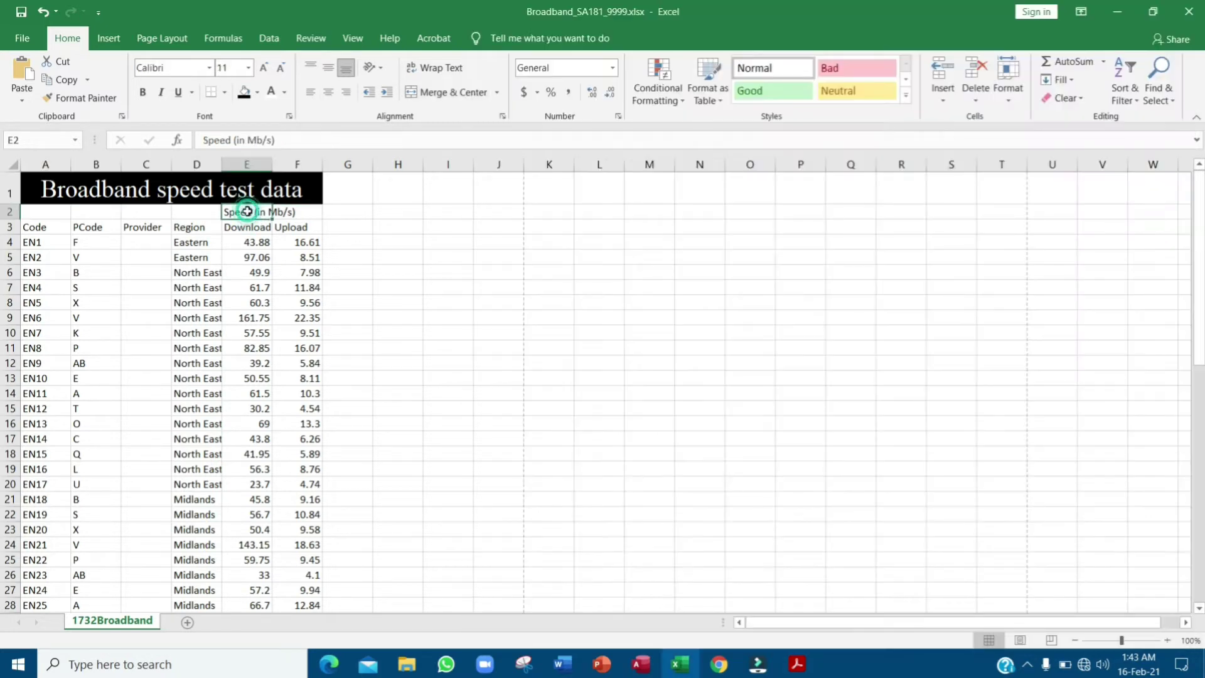
{"action": "key", "text": "shift+Right"}
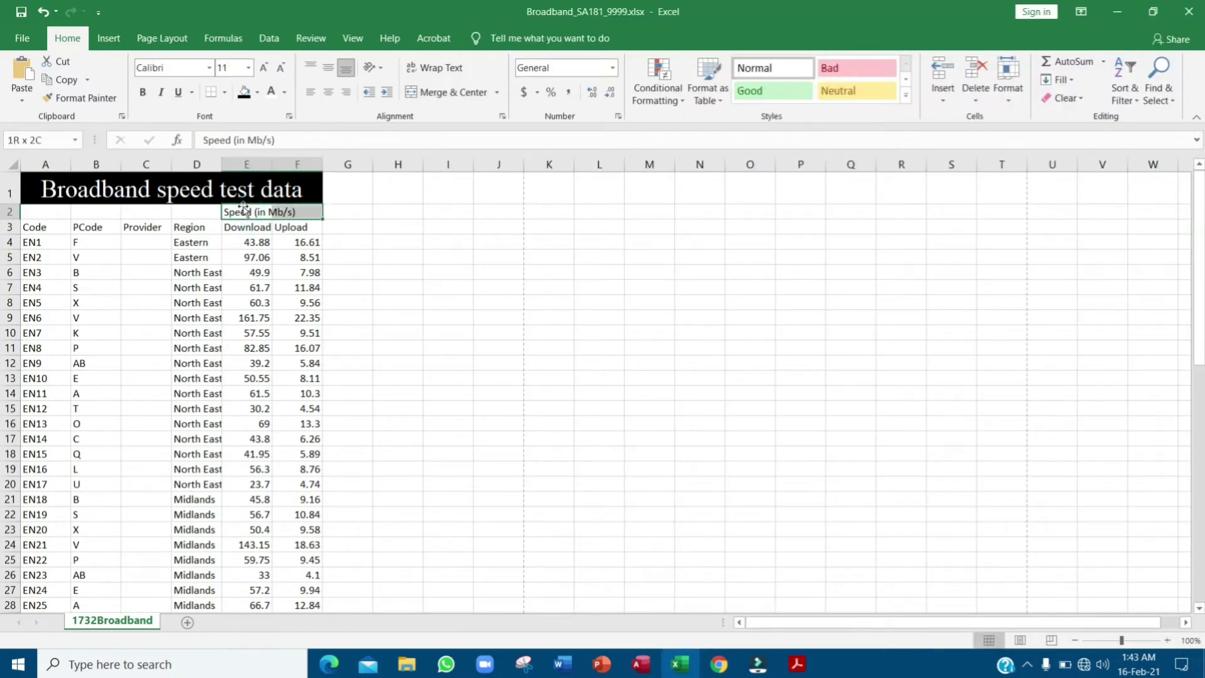
{"action": "left_click", "coordinate": [447, 91]}
{"action": "key", "text": "alt+Tab"}
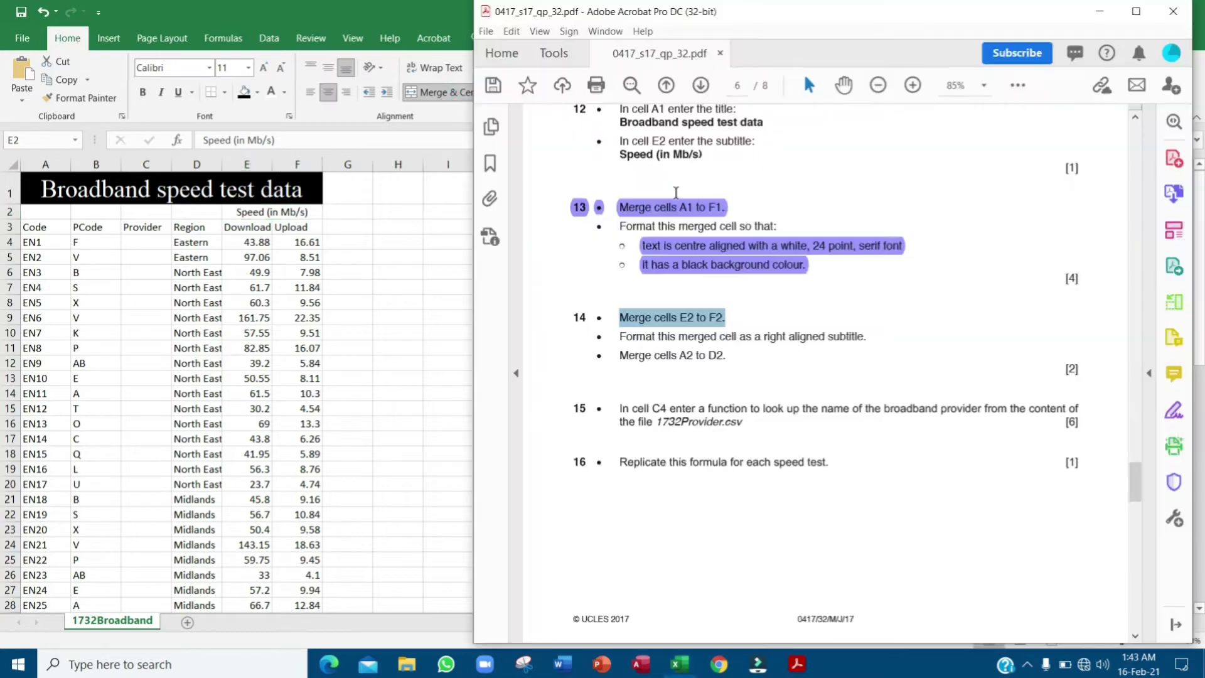
- Right-align the subtitle, then select the 'Merge cells A2 to D2.' instruction
{"action": "left_click_drag", "start_coordinate": [620, 339], "coordinate": [874, 337]}
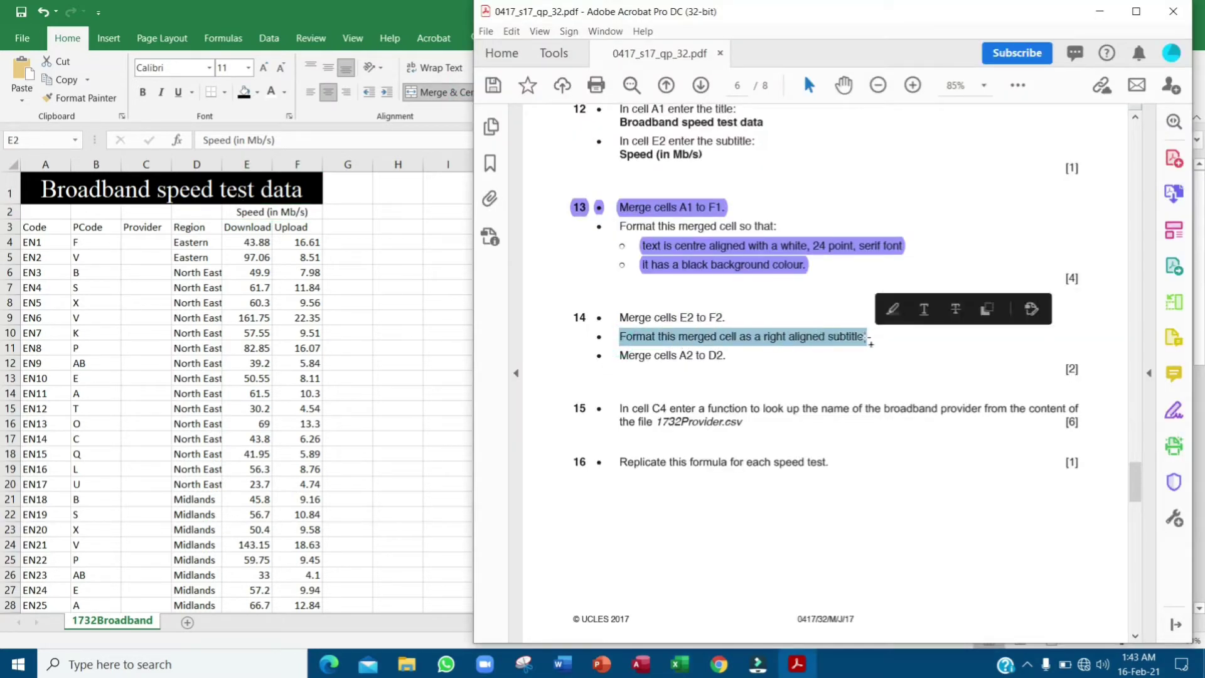
{"action": "left_click", "coordinate": [889, 308]}
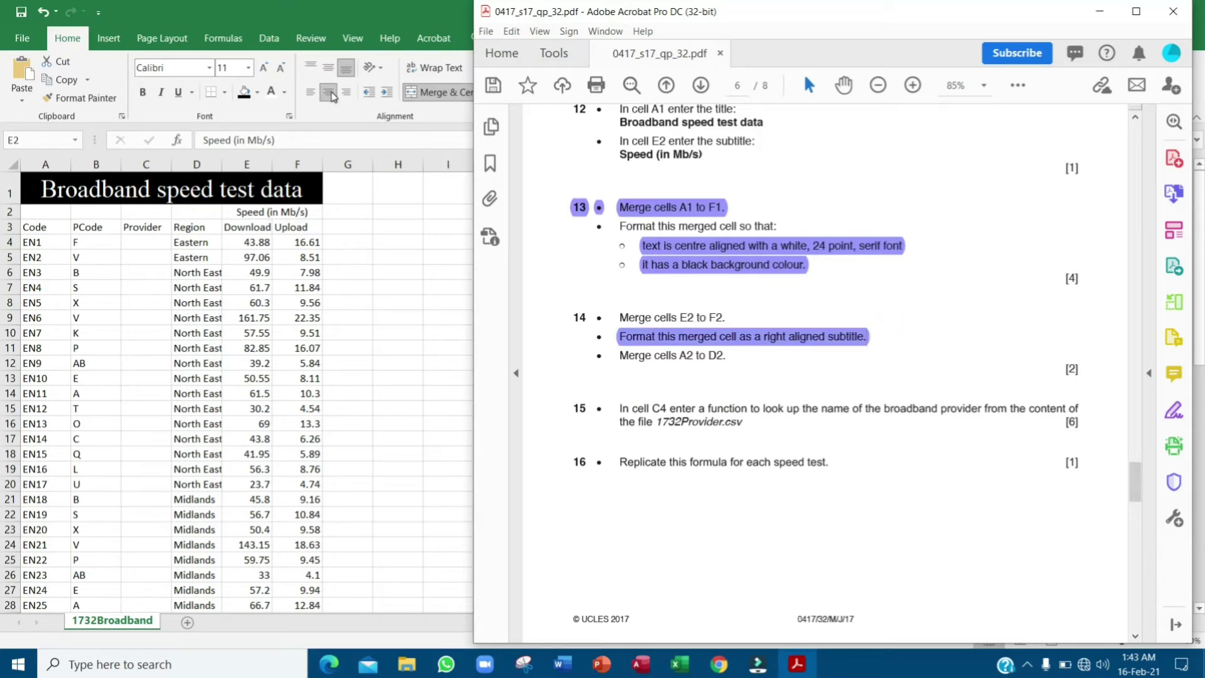
{"action": "left_click", "coordinate": [350, 114]}
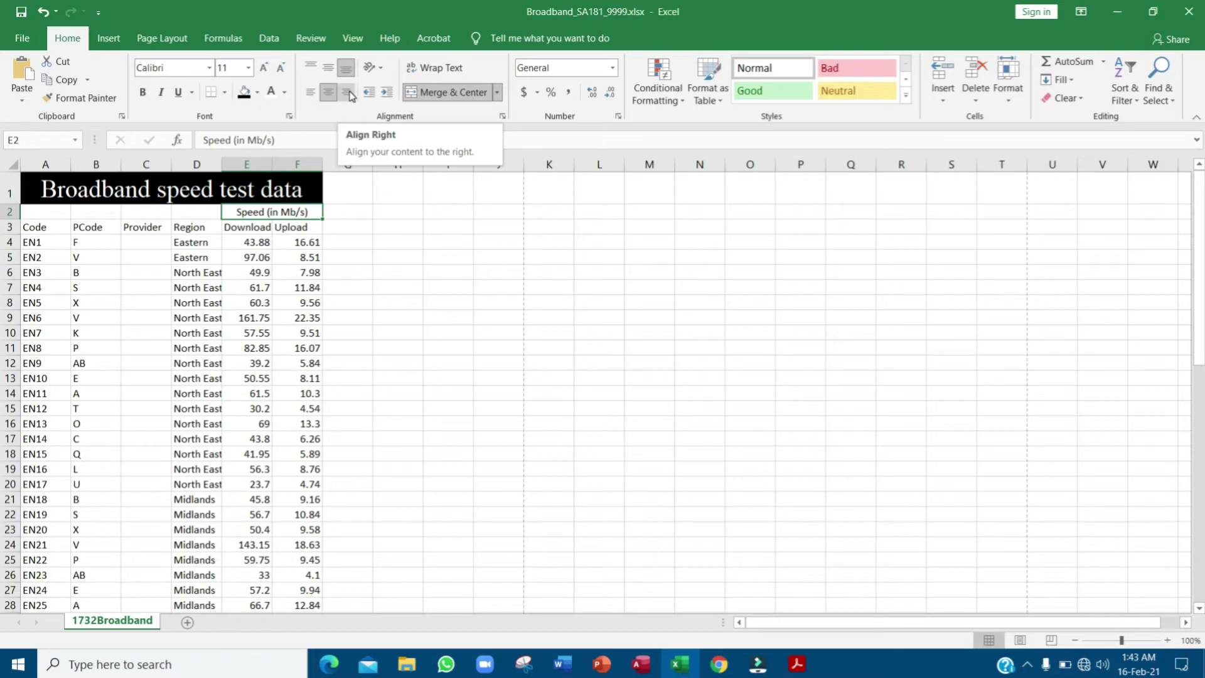
{"action": "left_click", "coordinate": [347, 92]}
{"action": "key", "text": "alt+Tab"}
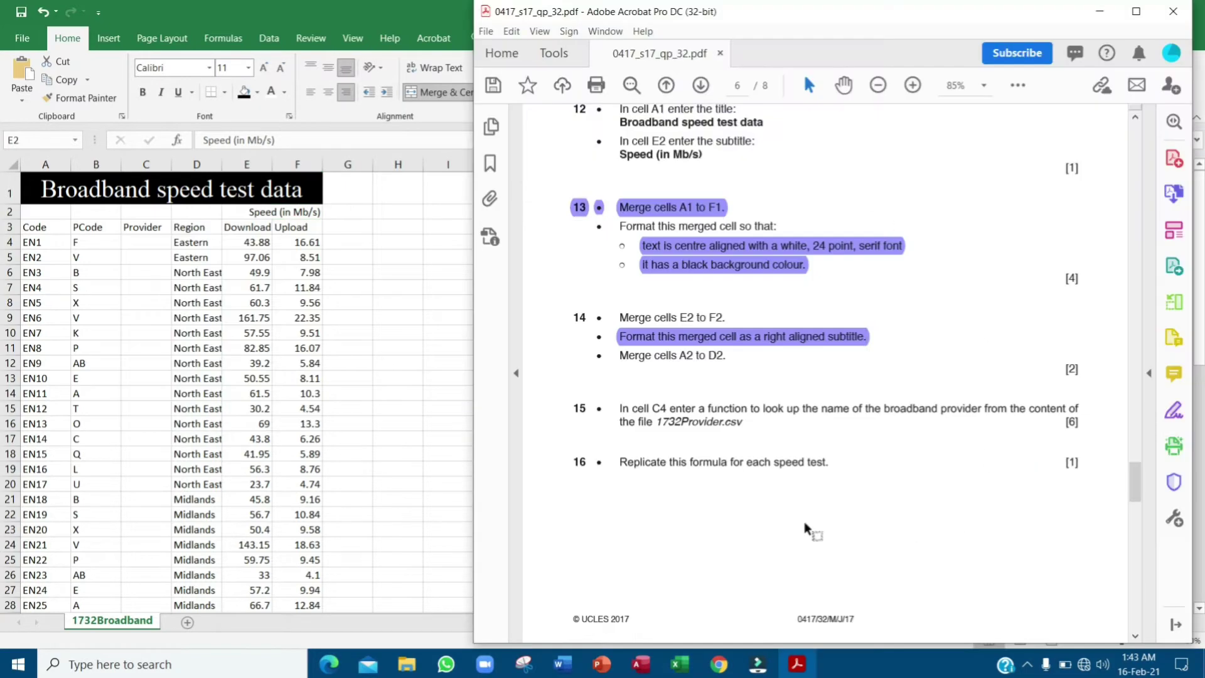
{"action": "left_click_drag", "start_coordinate": [622, 356], "coordinate": [729, 358]}
- Mark the merge instruction as done in the PDF, then merge and center A2:D2 on the Broadband sheet
{"action": "left_click", "coordinate": [747, 327]}
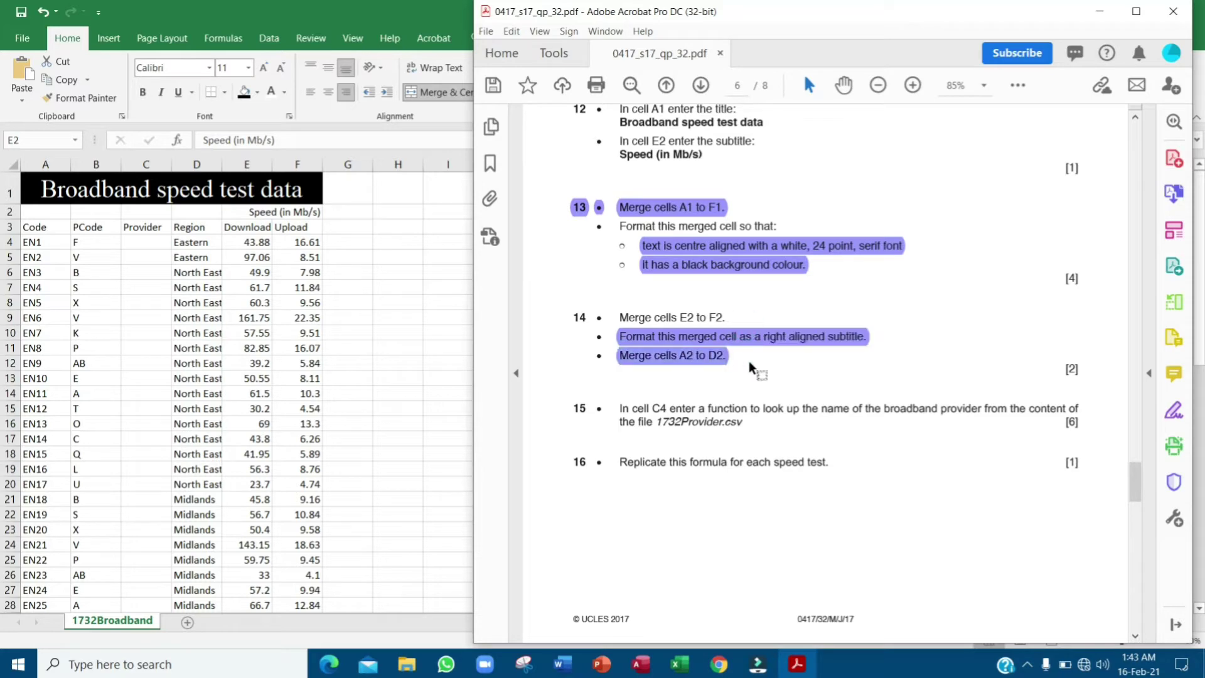
{"action": "left_click", "coordinate": [61, 204]}
{"action": "left_click", "coordinate": [47, 211]}
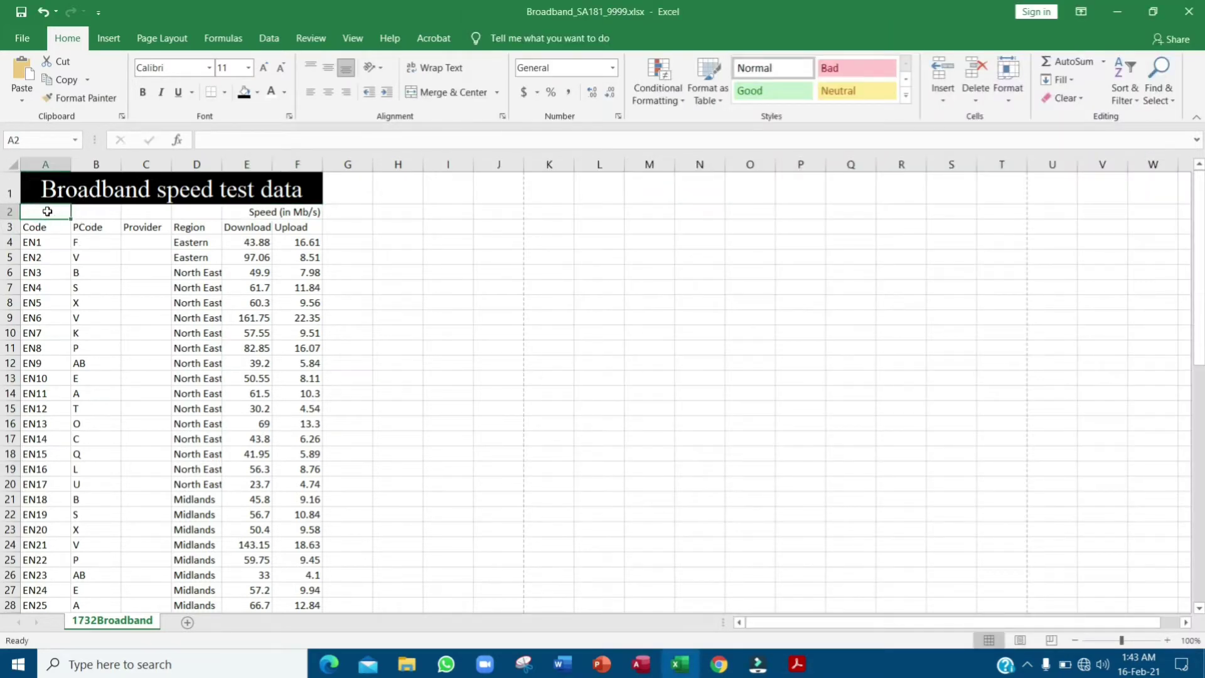
{"action": "key", "text": "shift+Right"}
{"action": "key", "text": "shift+Right"}
{"action": "key", "text": "shift+Right"}
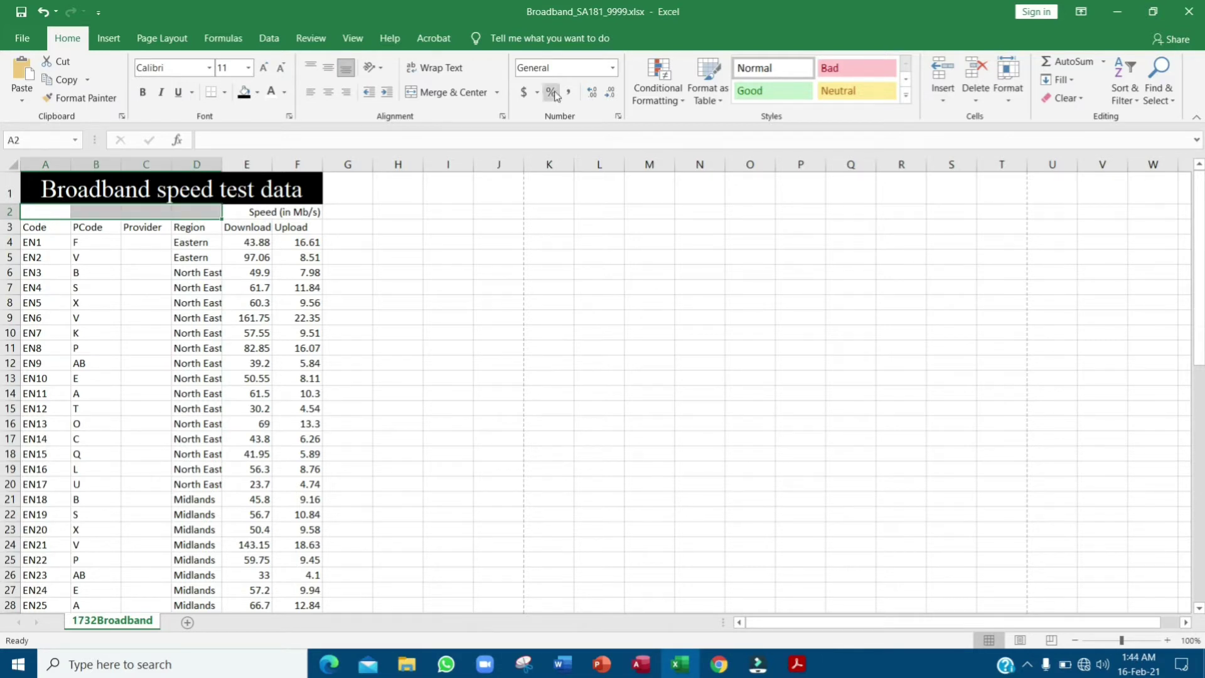
{"action": "left_click", "coordinate": [452, 95]}
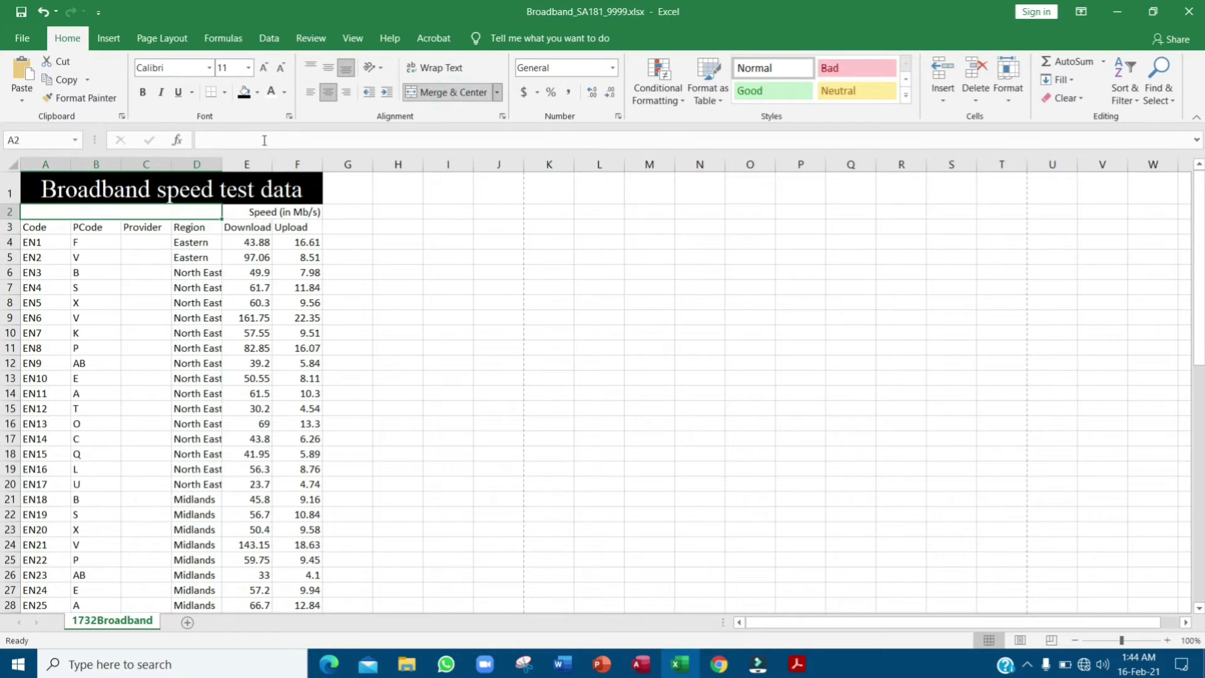
{"action": "key", "text": "alt+Tab"}
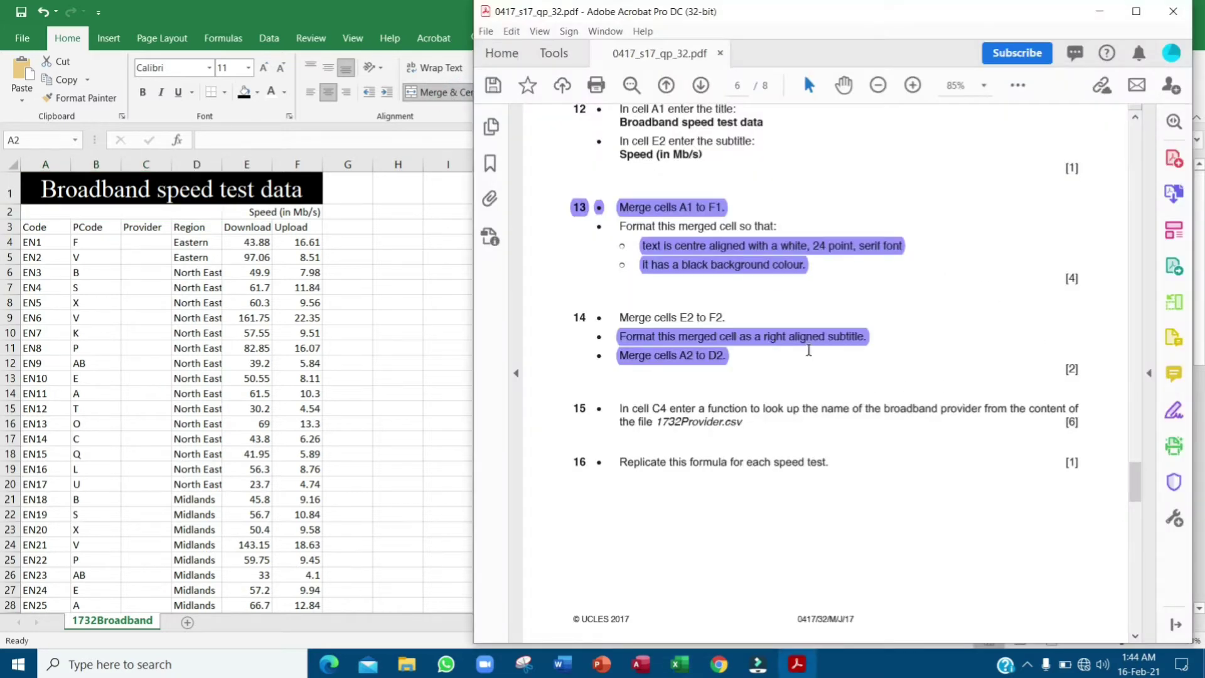
- Highlight question 15's provider lookup text in the PDF and open 1732Provider.csv from File Explorer
{"action": "scroll", "coordinate": [719, 376], "scroll_direction": "down", "scroll_amount": 2}
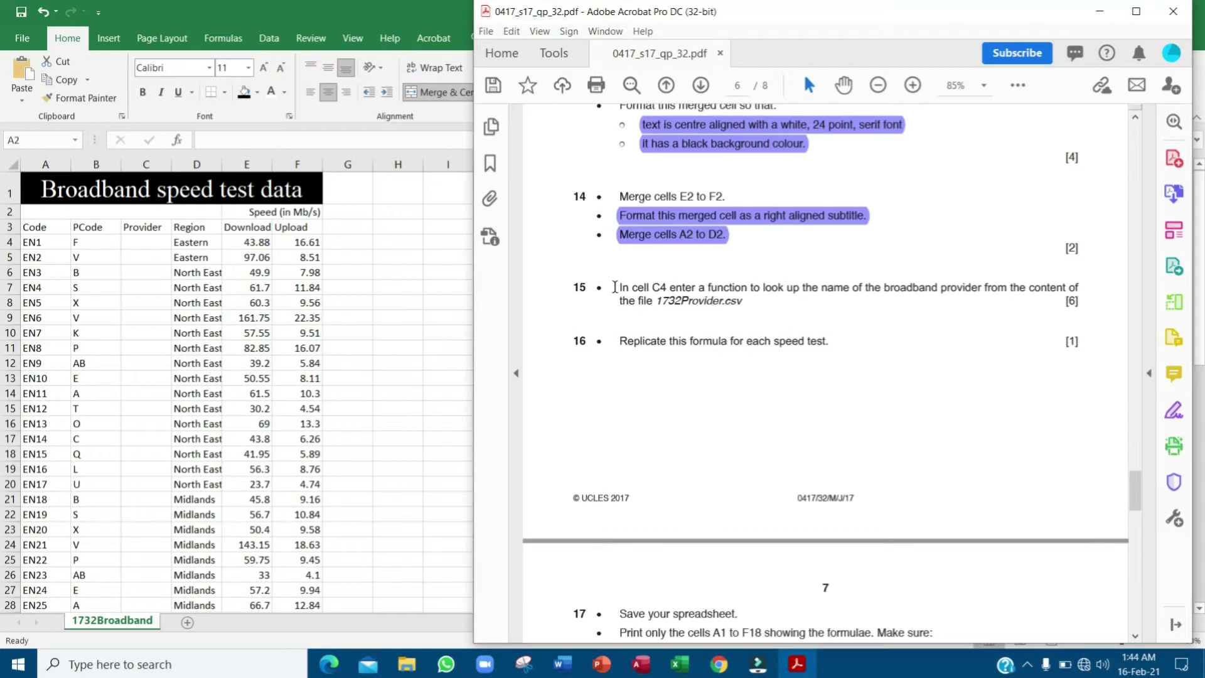
{"action": "left_click_drag", "start_coordinate": [615, 287], "coordinate": [743, 306]}
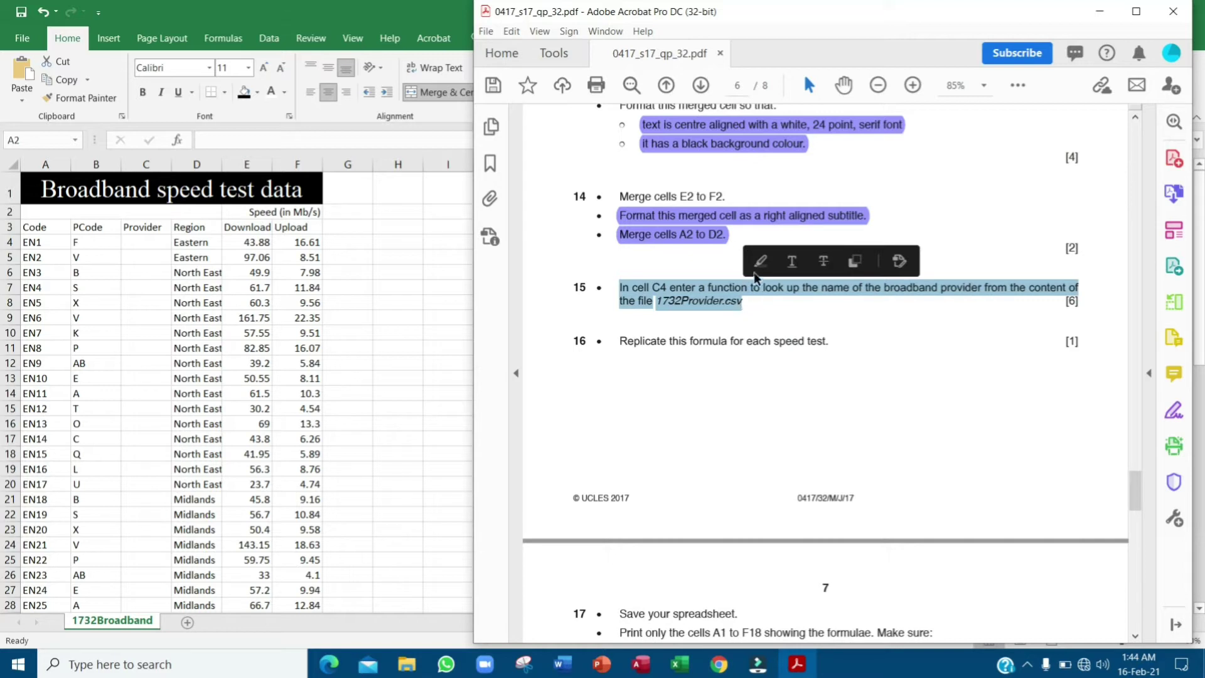
{"action": "left_click", "coordinate": [758, 264]}
{"action": "left_click", "coordinate": [746, 306]}
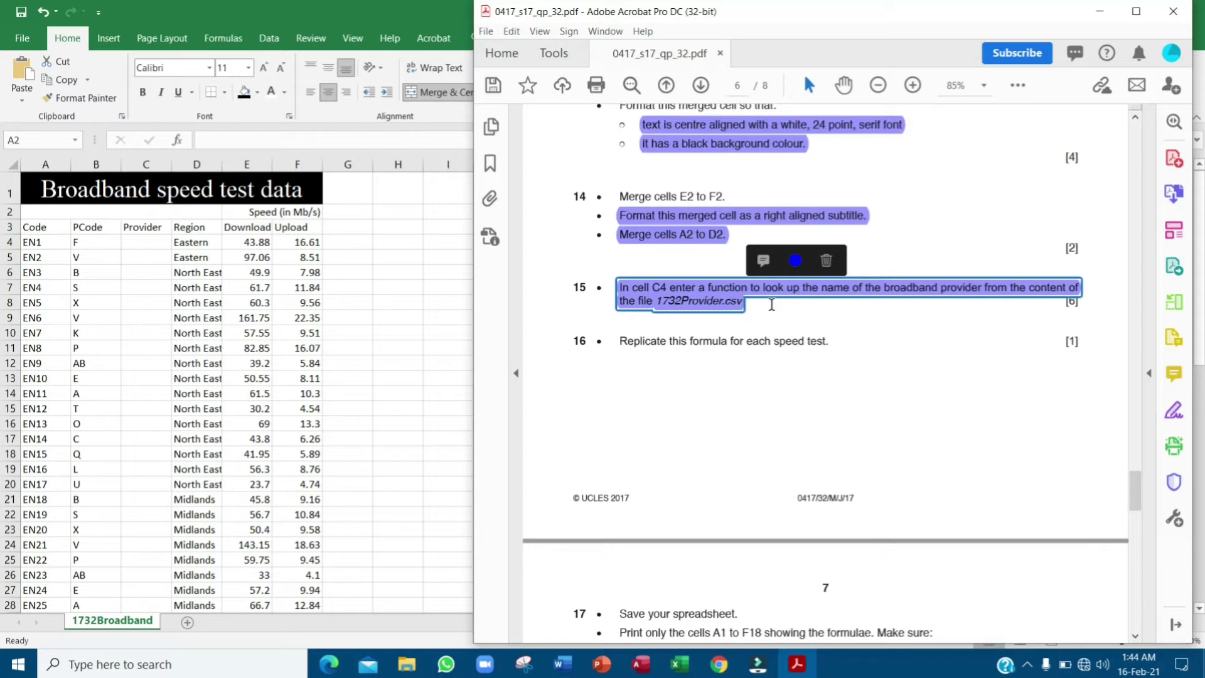
{"action": "left_click", "coordinate": [772, 304]}
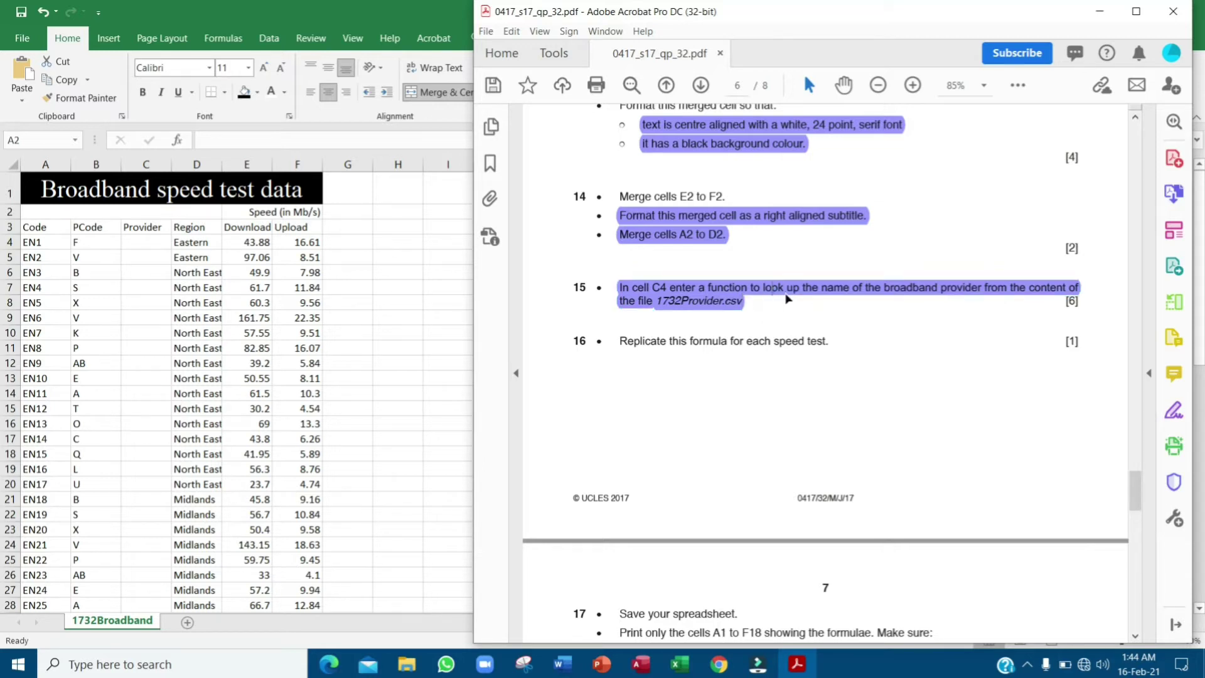
{"action": "left_click", "coordinate": [407, 664]}
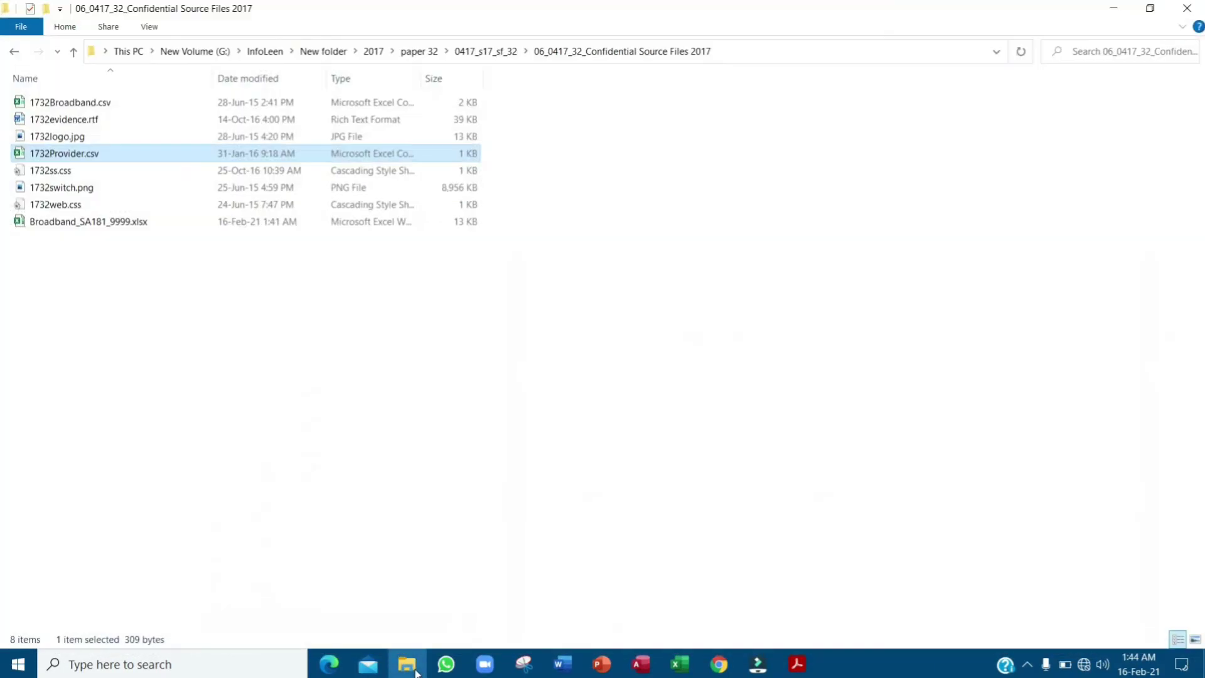
{"action": "double_click", "coordinate": [75, 162]}
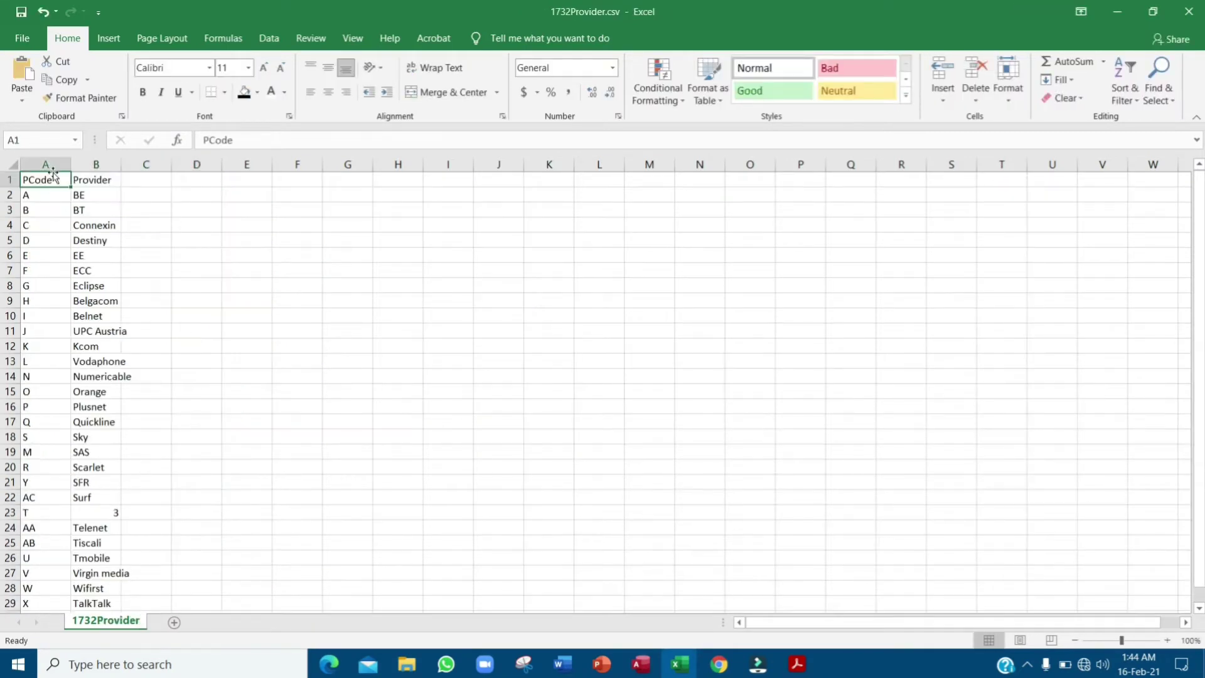
- Select columns A:B in 1732Provider, restore its window down, and return to the Broadband workbook
{"action": "left_click_drag", "start_coordinate": [52, 170], "coordinate": [99, 165]}
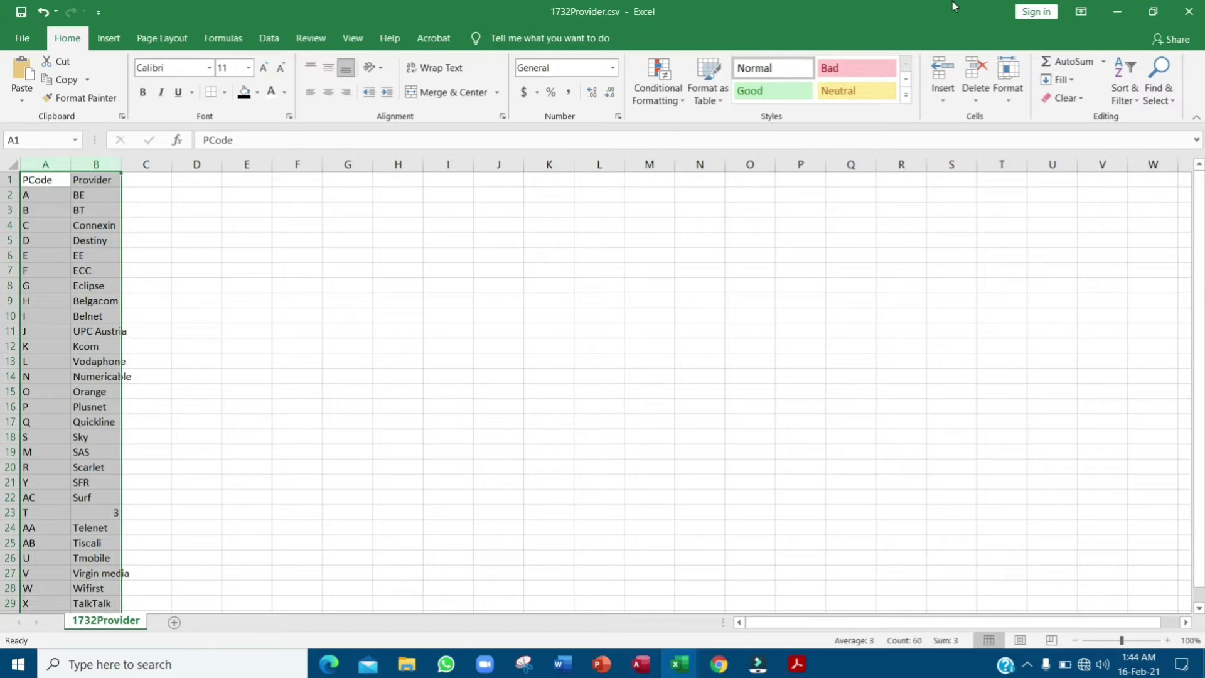
{"action": "left_click", "coordinate": [1153, 11]}
{"action": "left_click", "coordinate": [307, 300]}
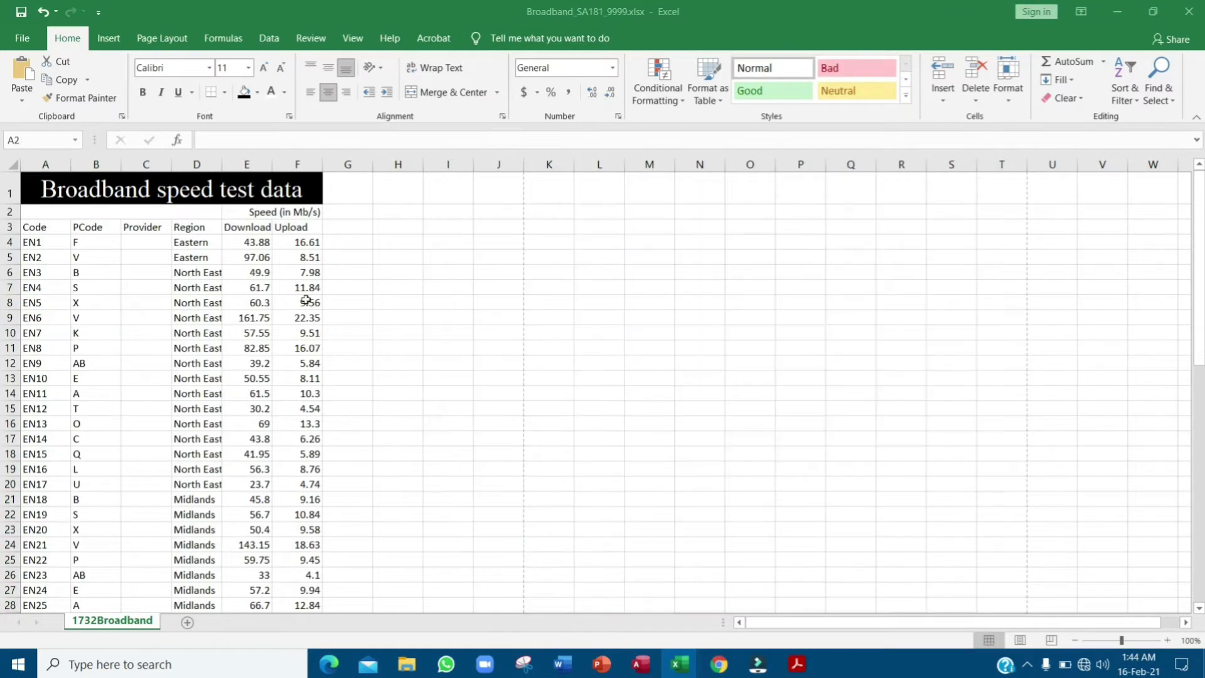
{"action": "left_click", "coordinate": [797, 664]}
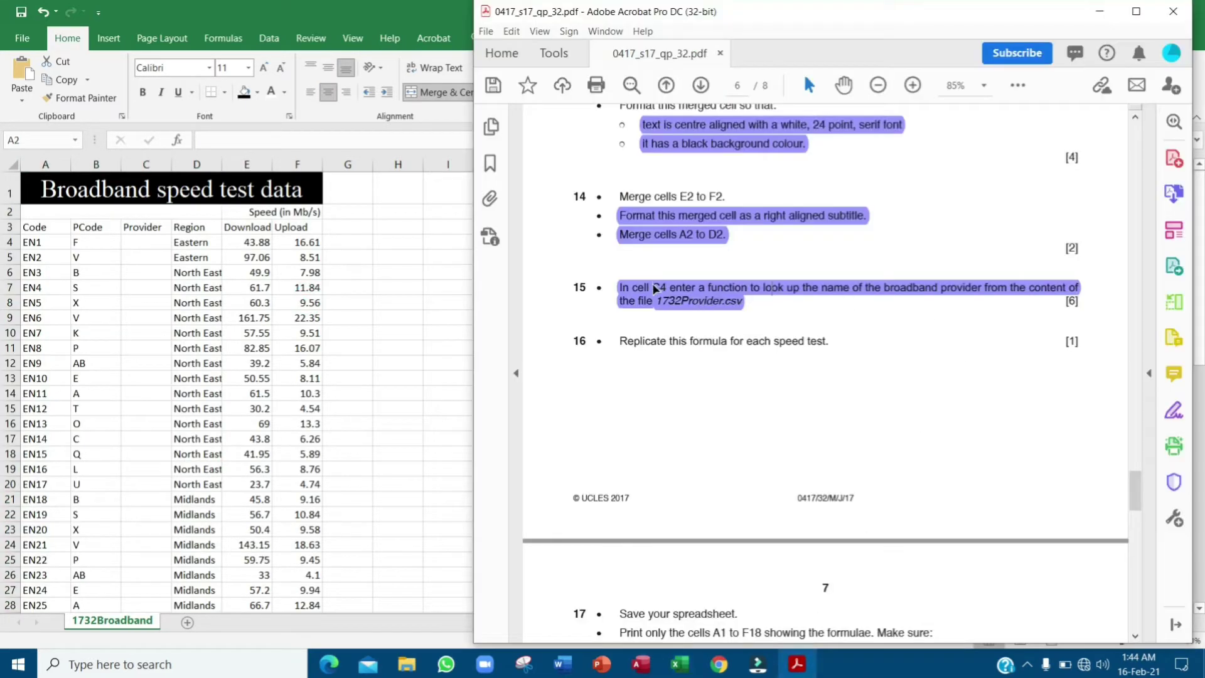
{"action": "left_click", "coordinate": [119, 246]}
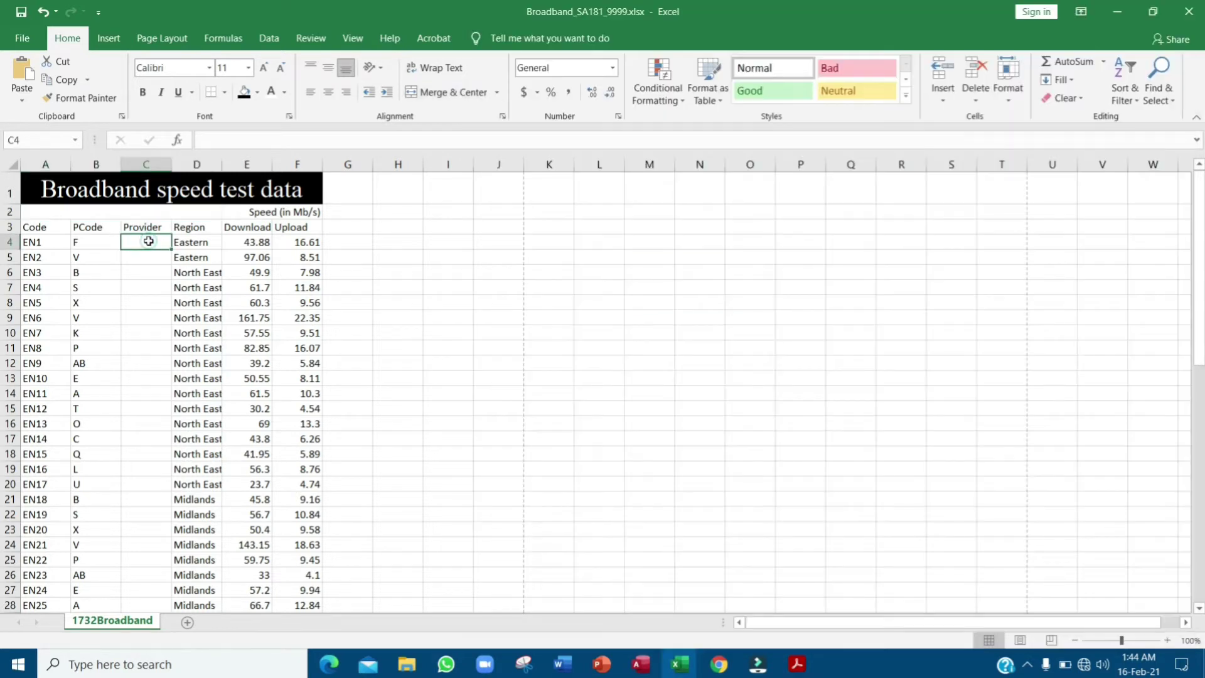
- Insert a VLOOKUP function into cell C4 from the Formulas Lookup & Reference list
{"action": "left_click", "coordinate": [148, 242]}
{"action": "left_click", "coordinate": [236, 42]}
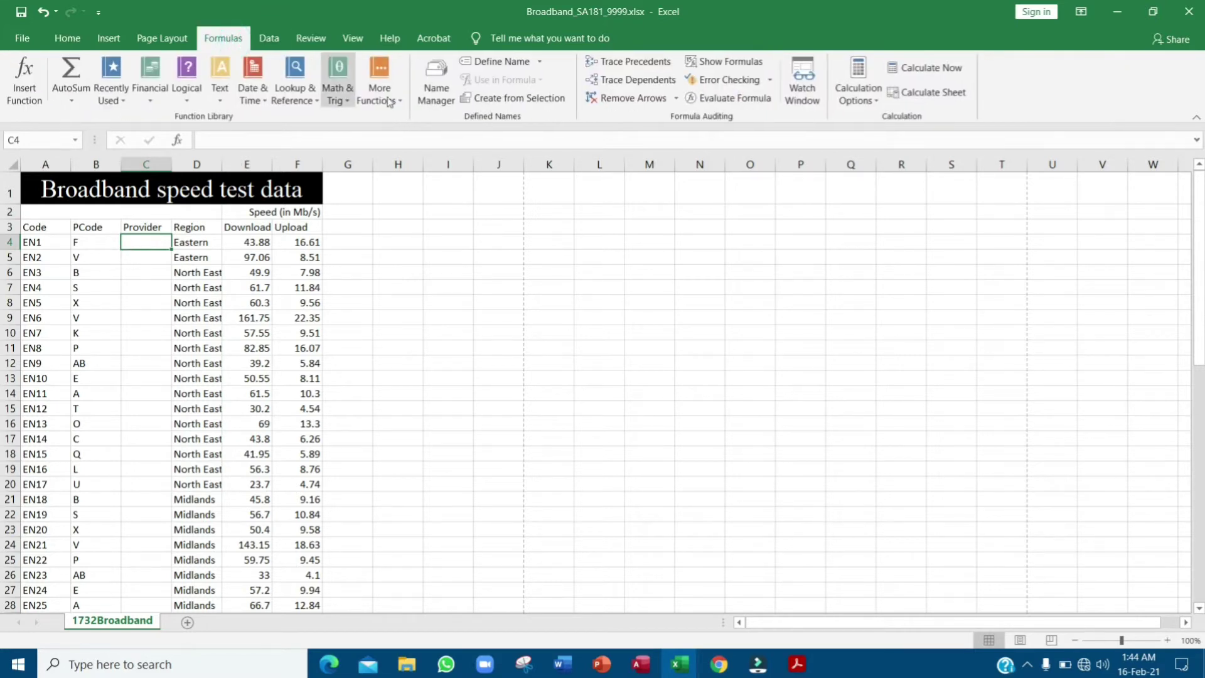
{"action": "left_click", "coordinate": [308, 103]}
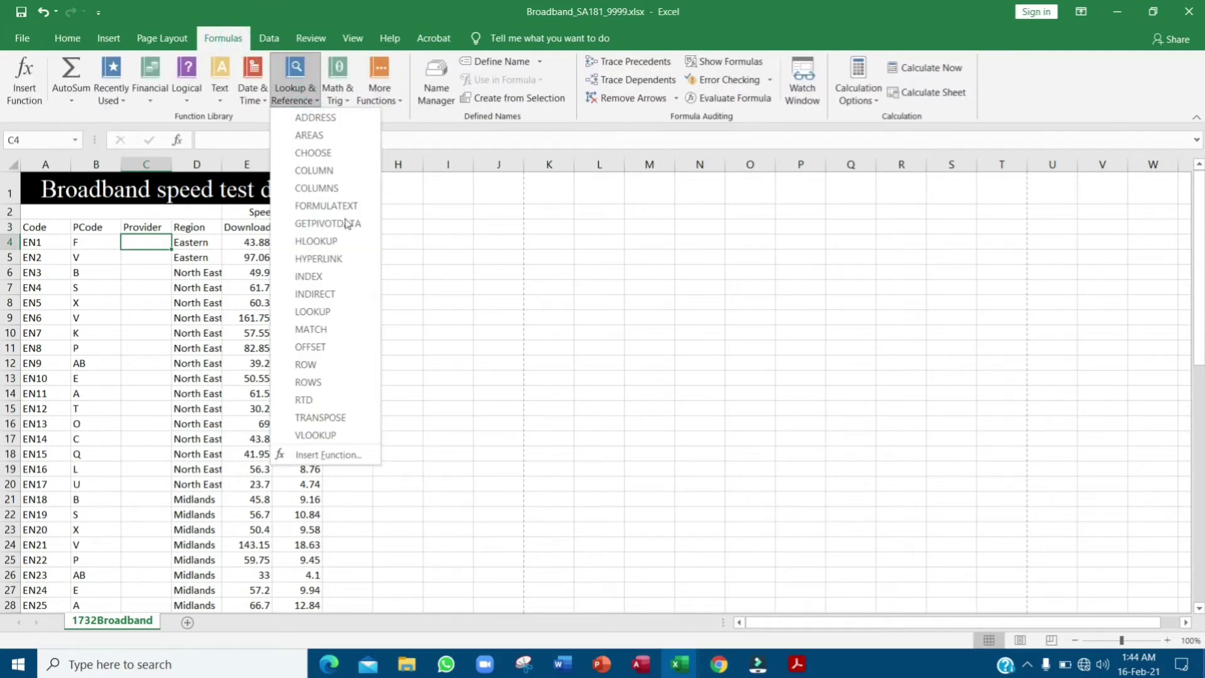
{"action": "left_click", "coordinate": [355, 431]}
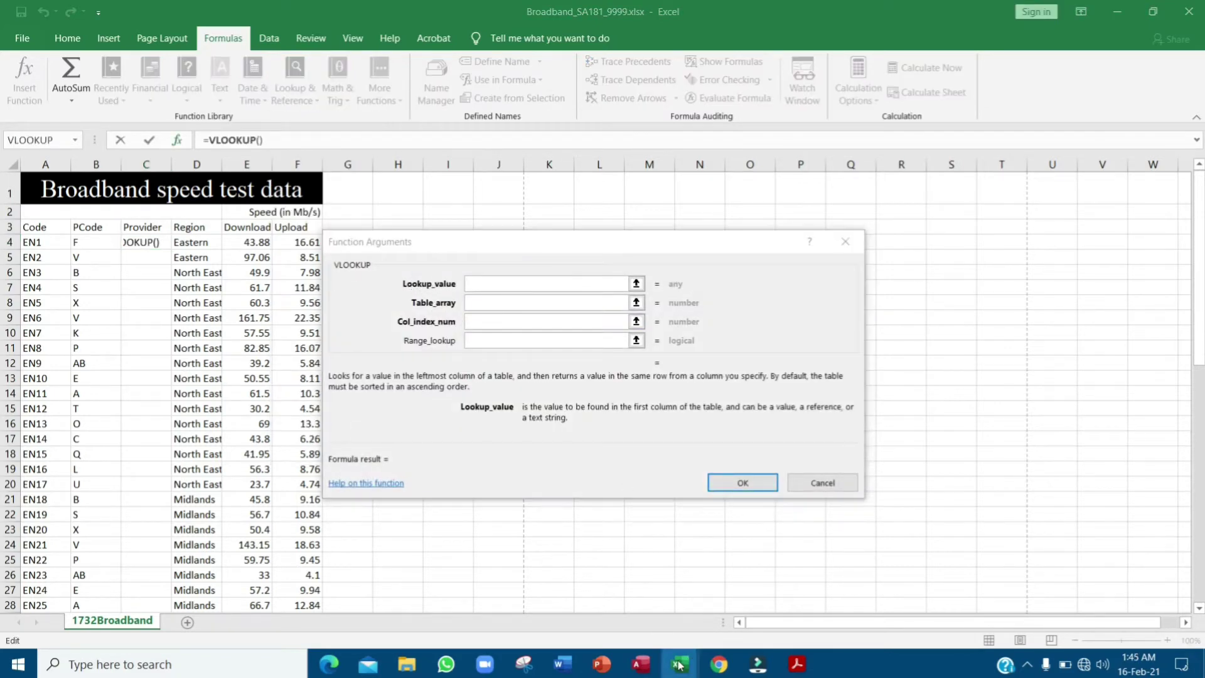
- Arrange the 1732Provider window beside the arguments box and set B4 as the lookup value
{"action": "mouse_move", "coordinate": [679, 663]}
{"action": "left_click", "coordinate": [728, 599]}
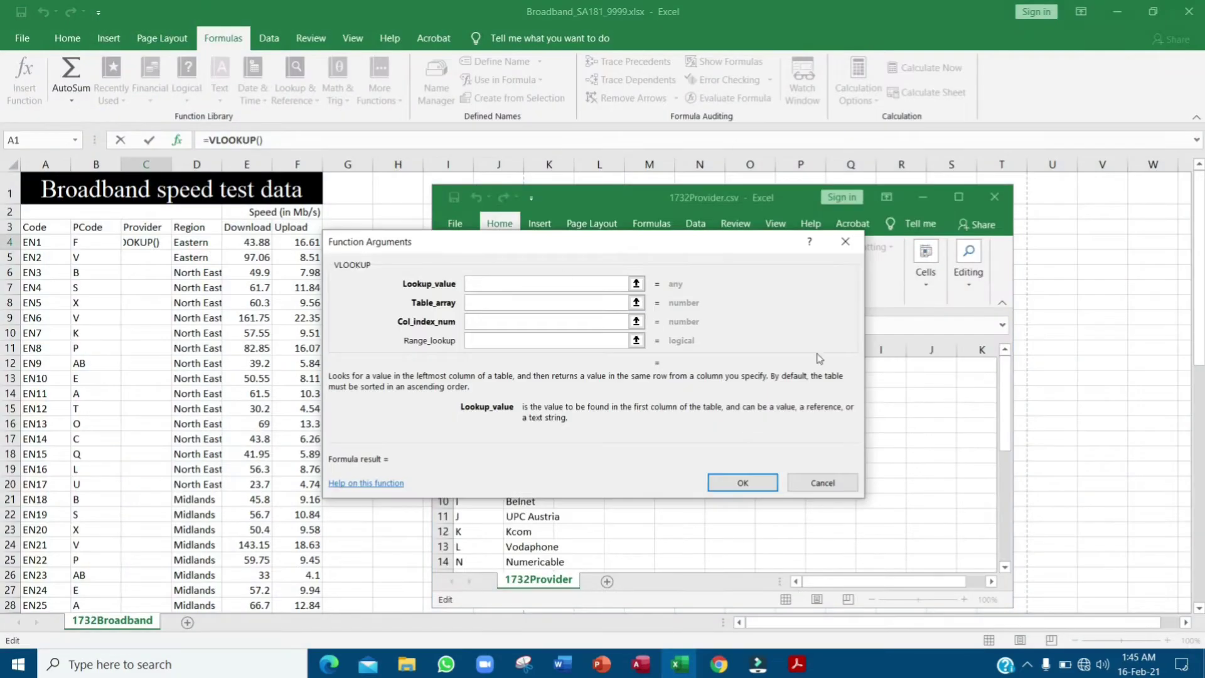
{"action": "left_click_drag", "start_coordinate": [654, 202], "coordinate": [472, 38]}
{"action": "left_click_drag", "start_coordinate": [494, 250], "coordinate": [636, 263]}
{"action": "left_click_drag", "start_coordinate": [420, 26], "coordinate": [466, 31]}
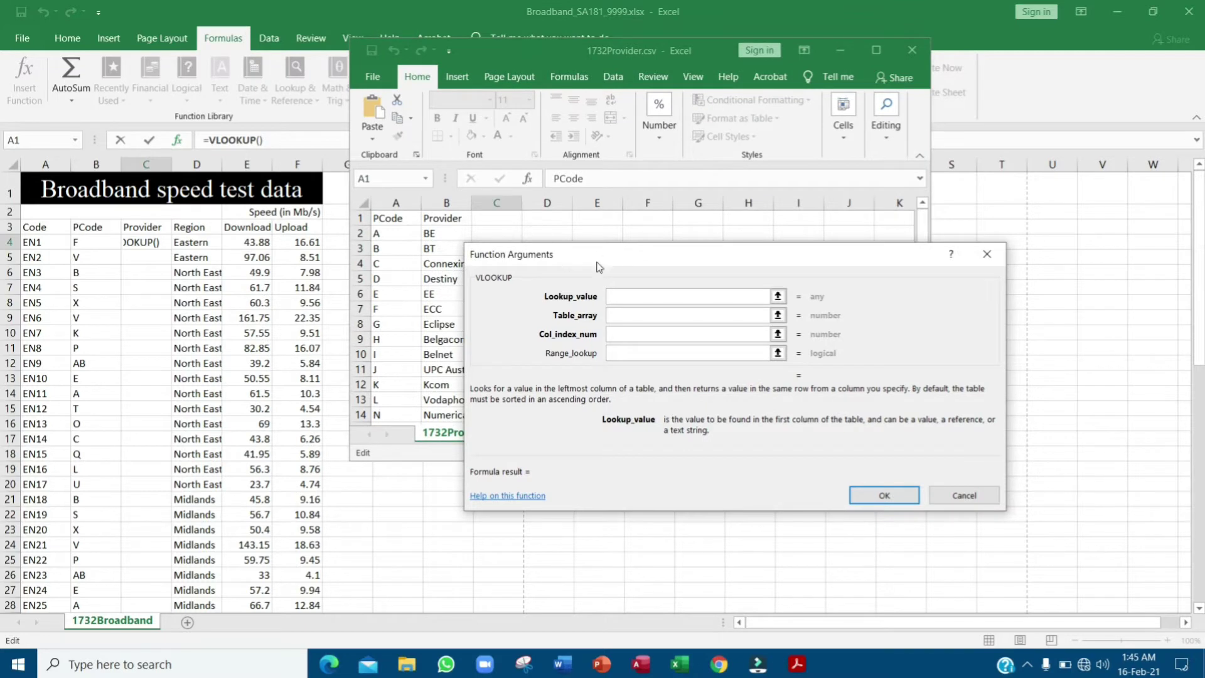
{"action": "left_click_drag", "start_coordinate": [515, 252], "coordinate": [597, 248]}
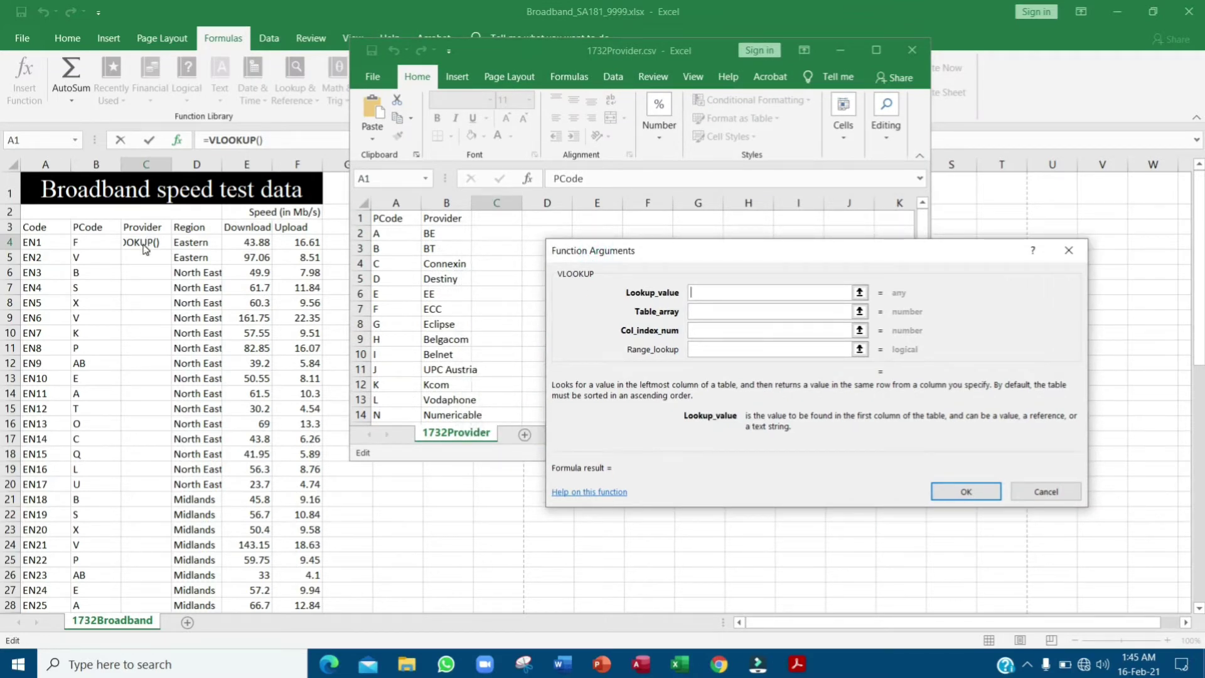
{"action": "key", "text": "ctrl"}
{"action": "left_click", "coordinate": [96, 245]}
{"action": "left_click", "coordinate": [98, 243]}
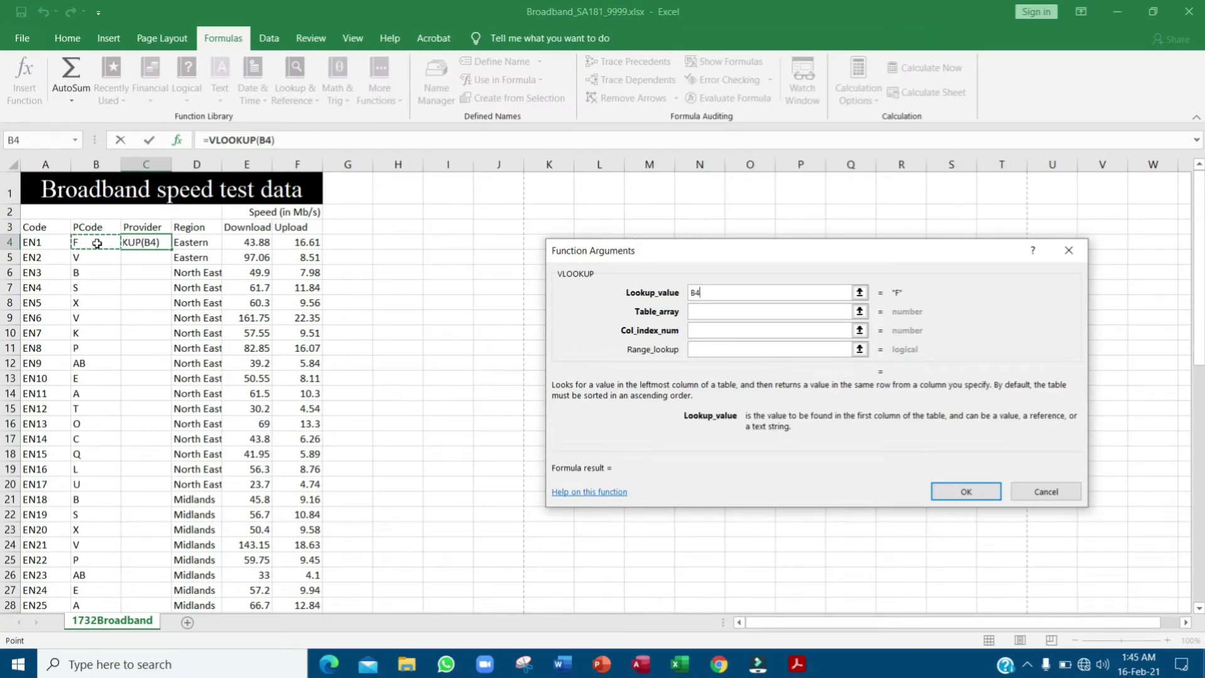
- Set the VLOOKUP Table_array to '[1732Provider.csv]1732Provider'!$A$2:$B$30 by selecting the provider list
{"action": "left_click", "coordinate": [738, 311]}
{"action": "left_click", "coordinate": [684, 664]}
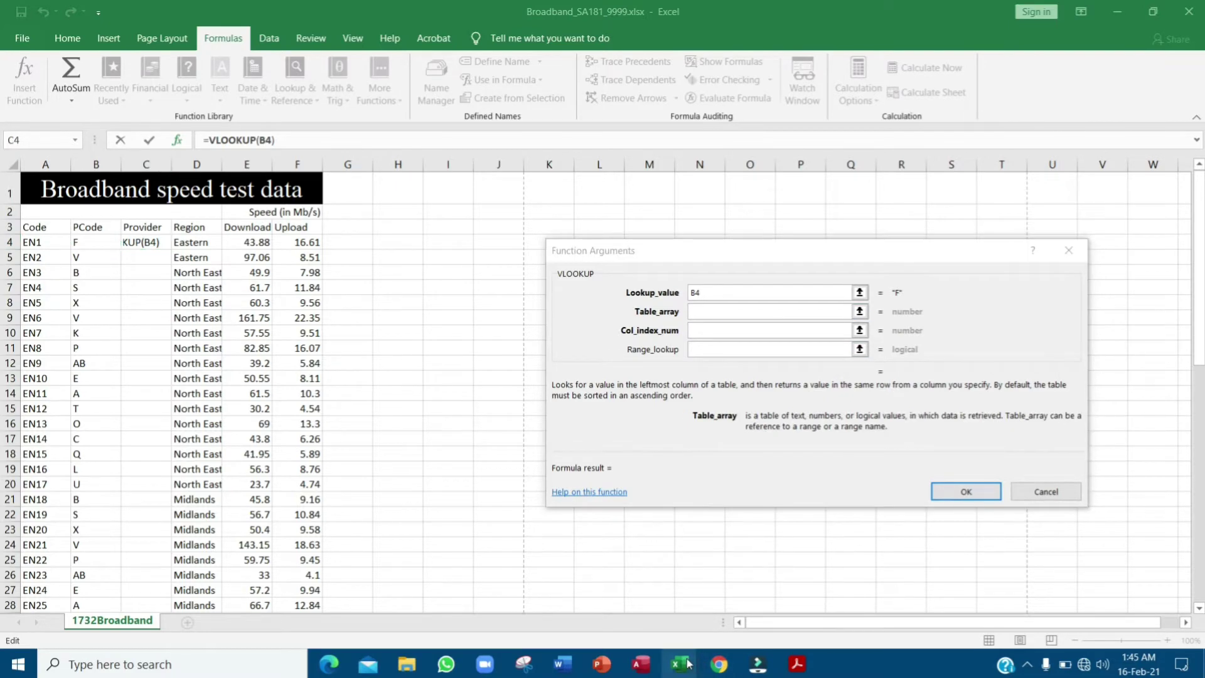
{"action": "left_click", "coordinate": [753, 585]}
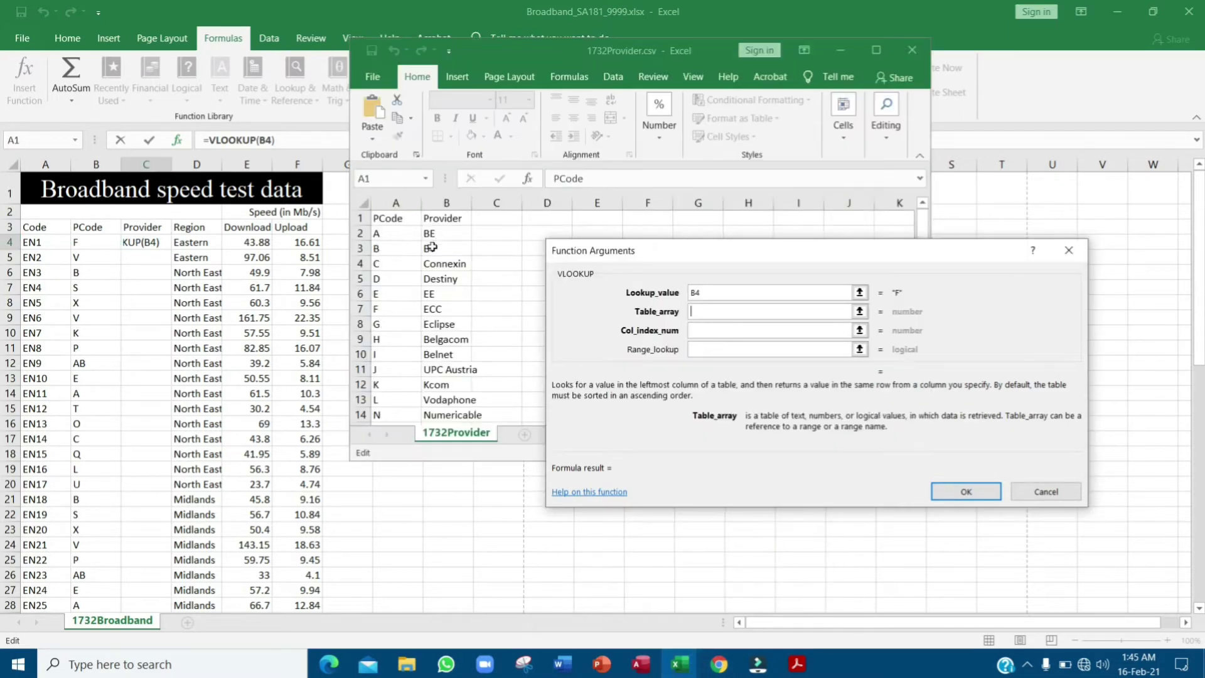
{"action": "left_click_drag", "start_coordinate": [399, 233], "coordinate": [460, 235]}
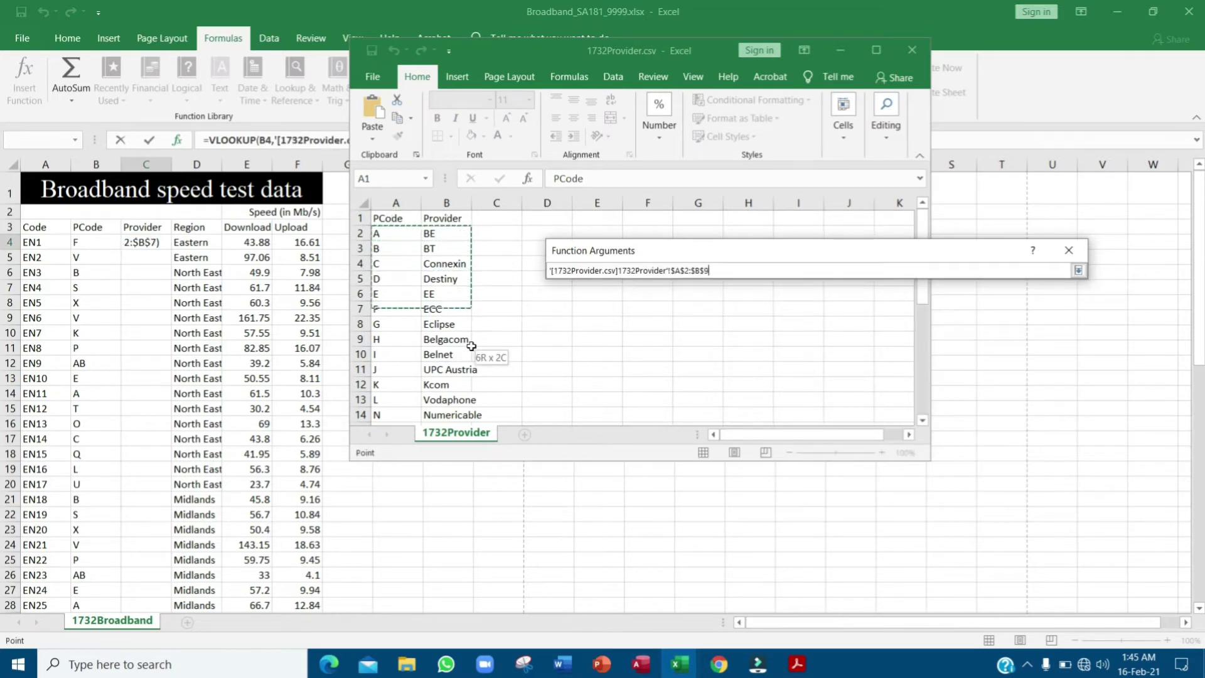
{"action": "left_click_drag", "start_coordinate": [472, 346], "coordinate": [444, 384]}
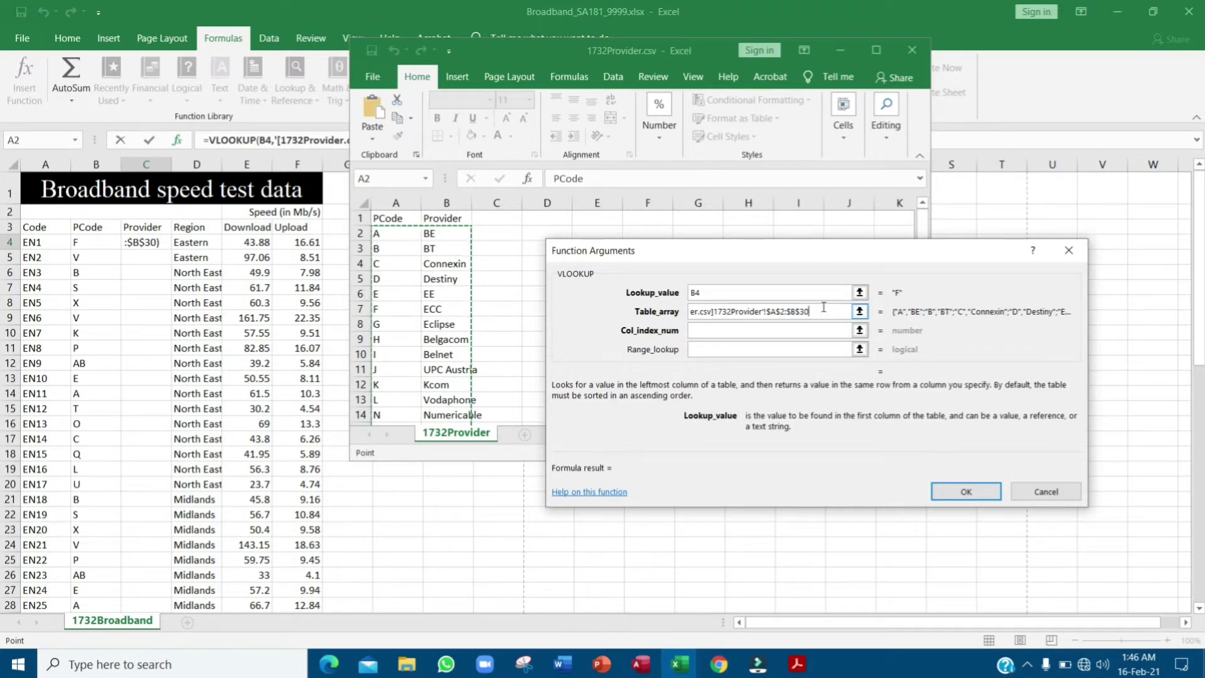
{"action": "left_click_drag", "start_coordinate": [823, 308], "coordinate": [595, 314]}
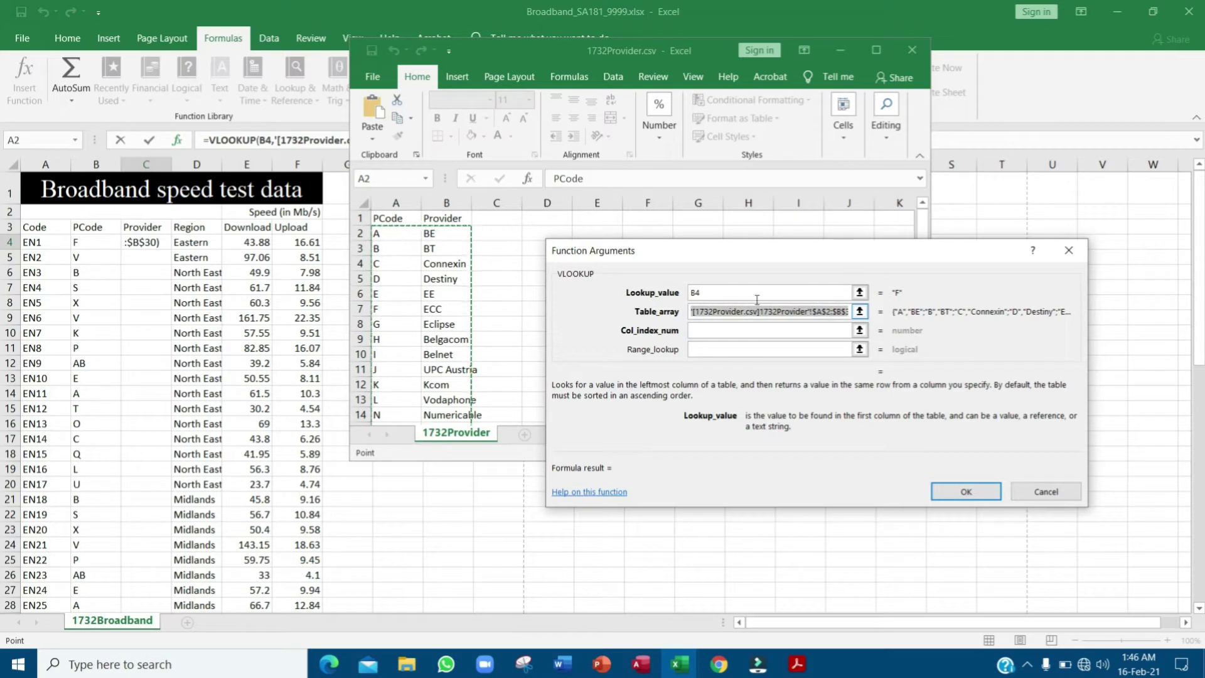
{"action": "left_click", "coordinate": [843, 307]}
{"action": "left_click_drag", "start_coordinate": [846, 307], "coordinate": [684, 307]}
{"action": "left_click", "coordinate": [848, 307]}
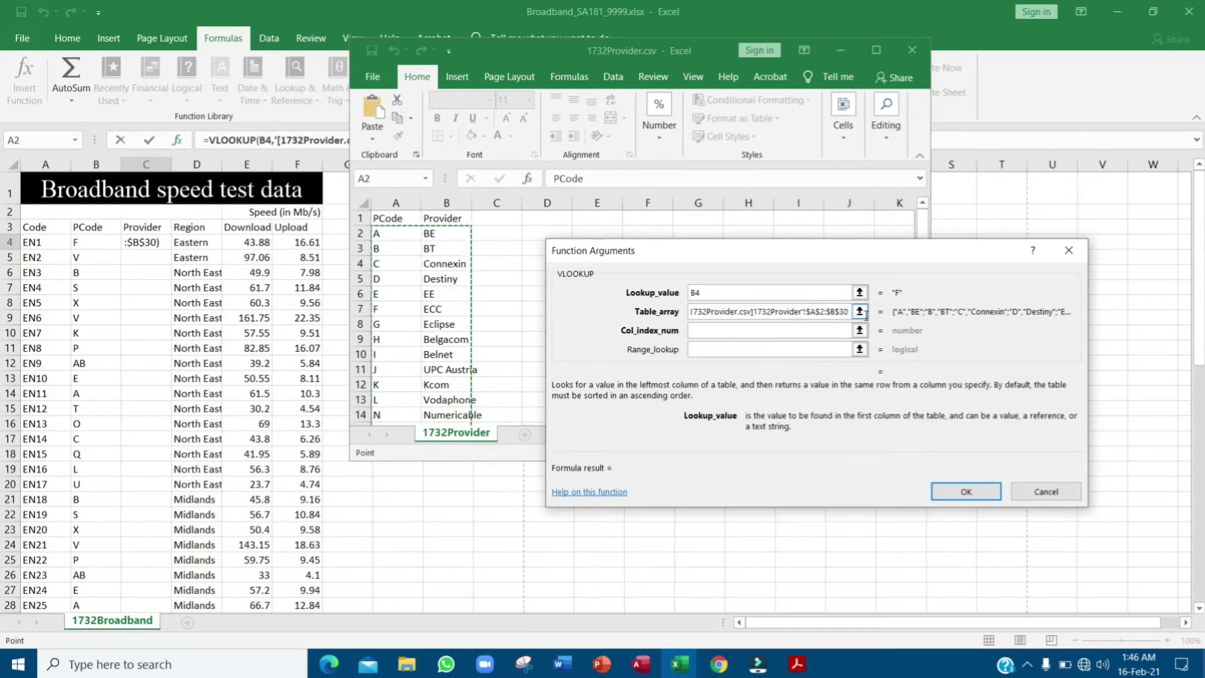
{"action": "left_click", "coordinate": [720, 329]}
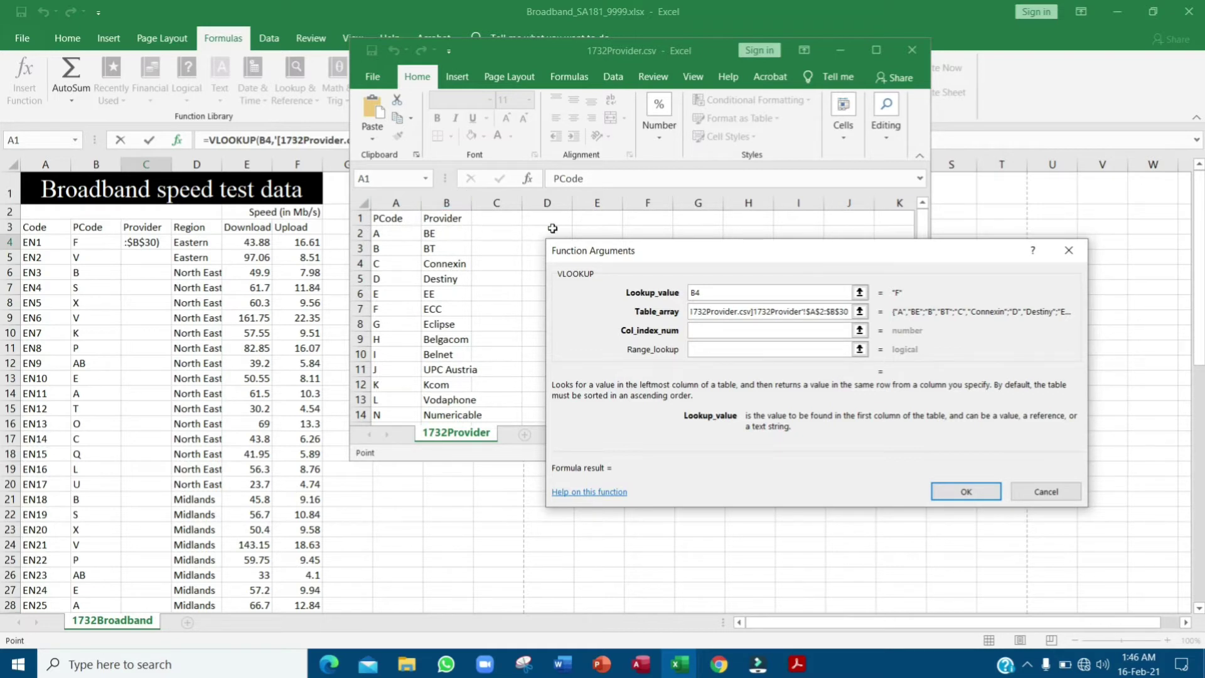
{"action": "left_click", "coordinate": [713, 332]}
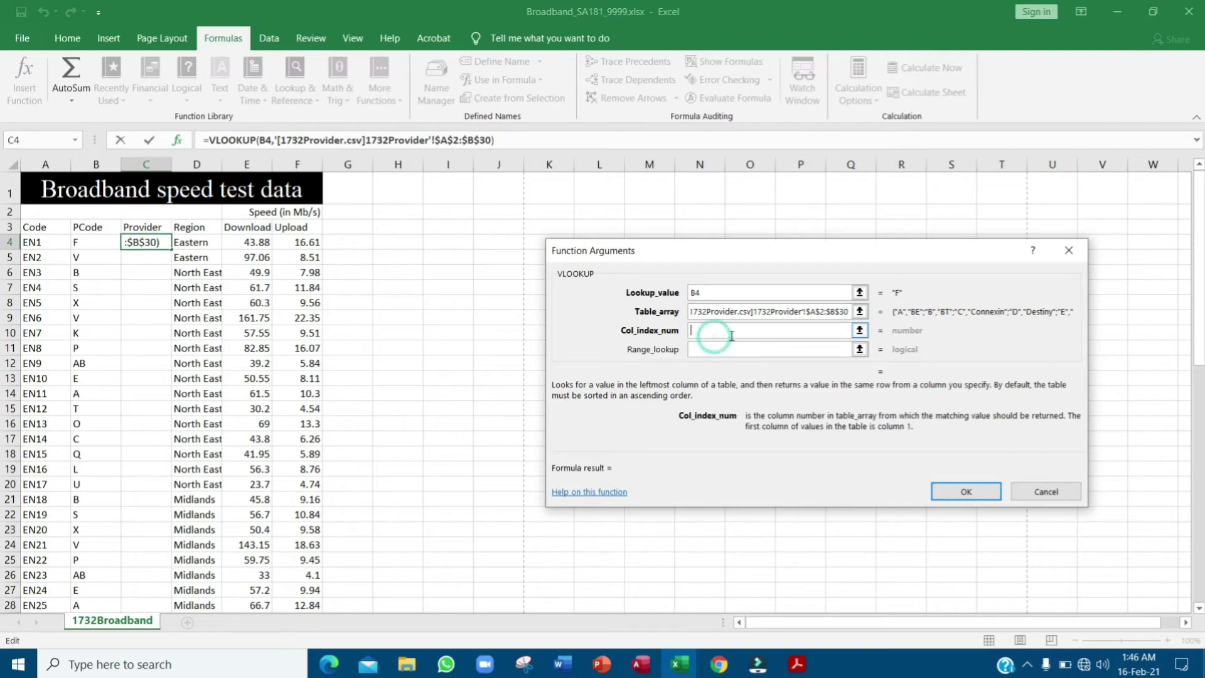
- Enter column index 2 and range lookup FALSE, then confirm so C4 shows ECC
{"action": "type", "text": "2"}
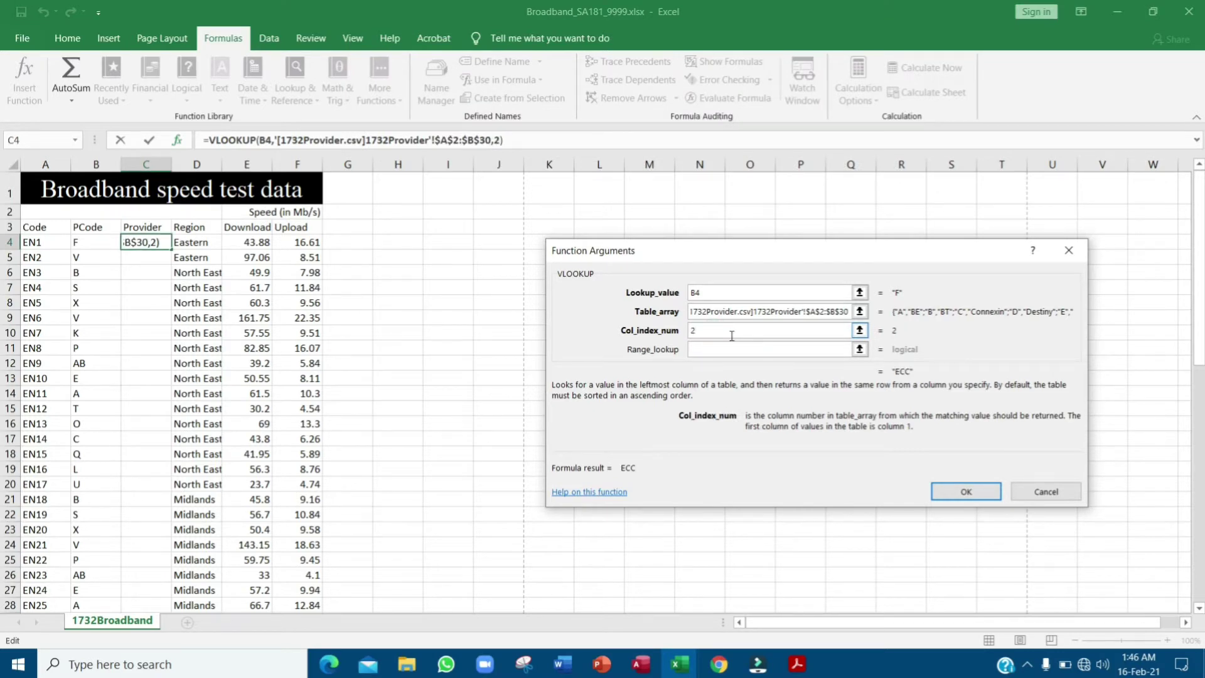
{"action": "key", "text": "Tab"}
{"action": "type", "text": "FA"}
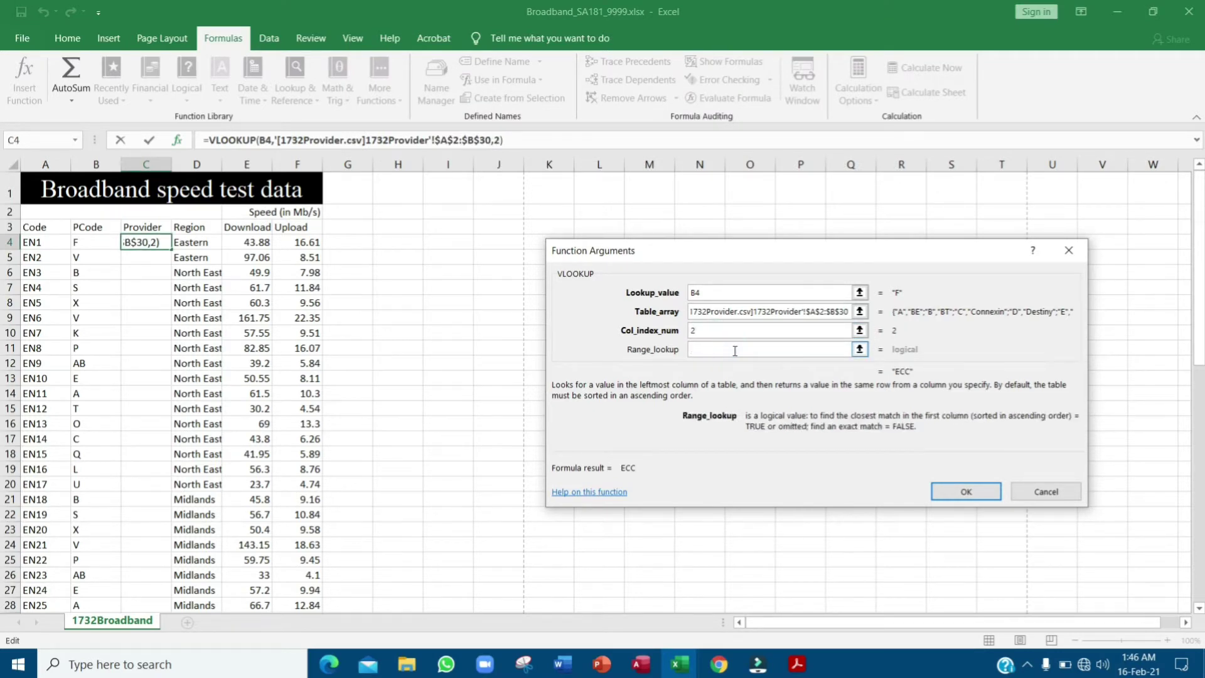
{"action": "type", "text": "LSE"}
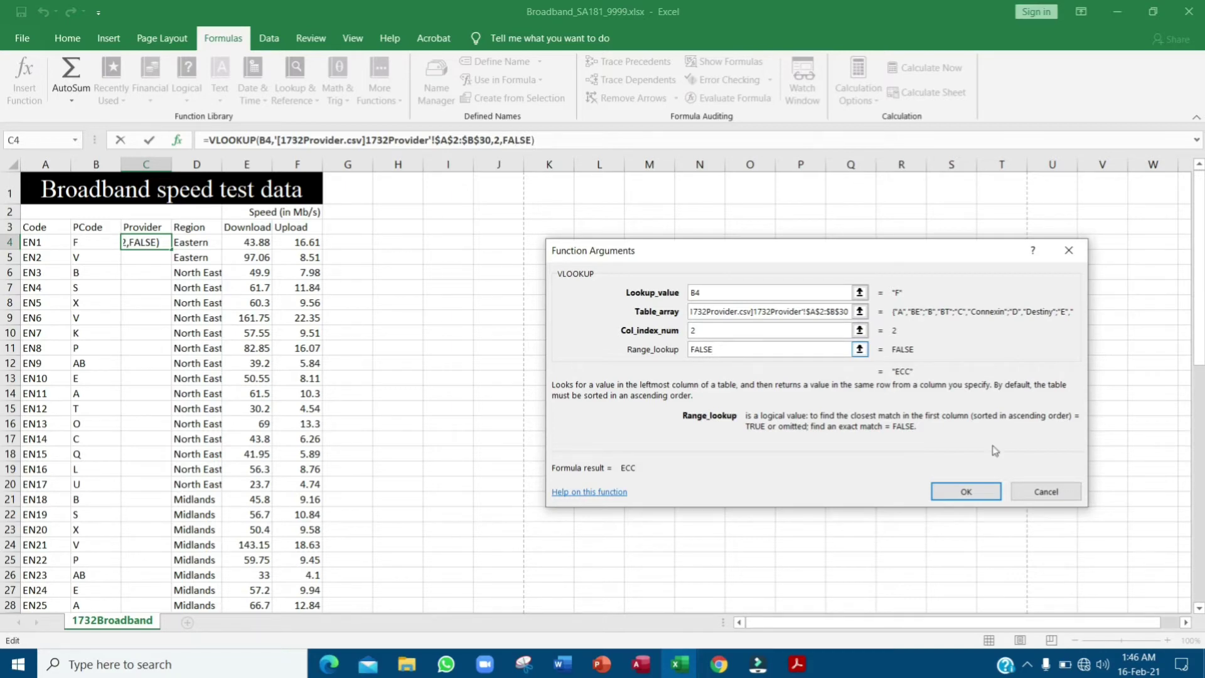
{"action": "left_click", "coordinate": [983, 496]}
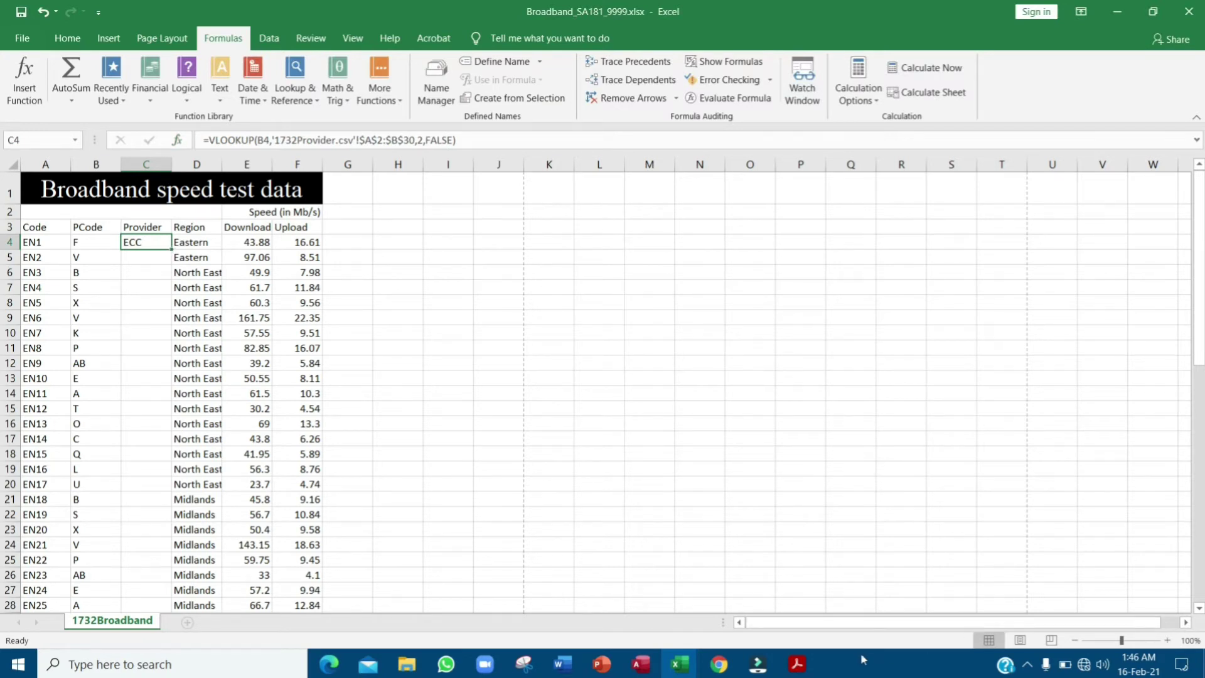
- Highlight the replicate-formula instruction in the exam paper PDF
{"action": "left_click", "coordinate": [797, 664]}
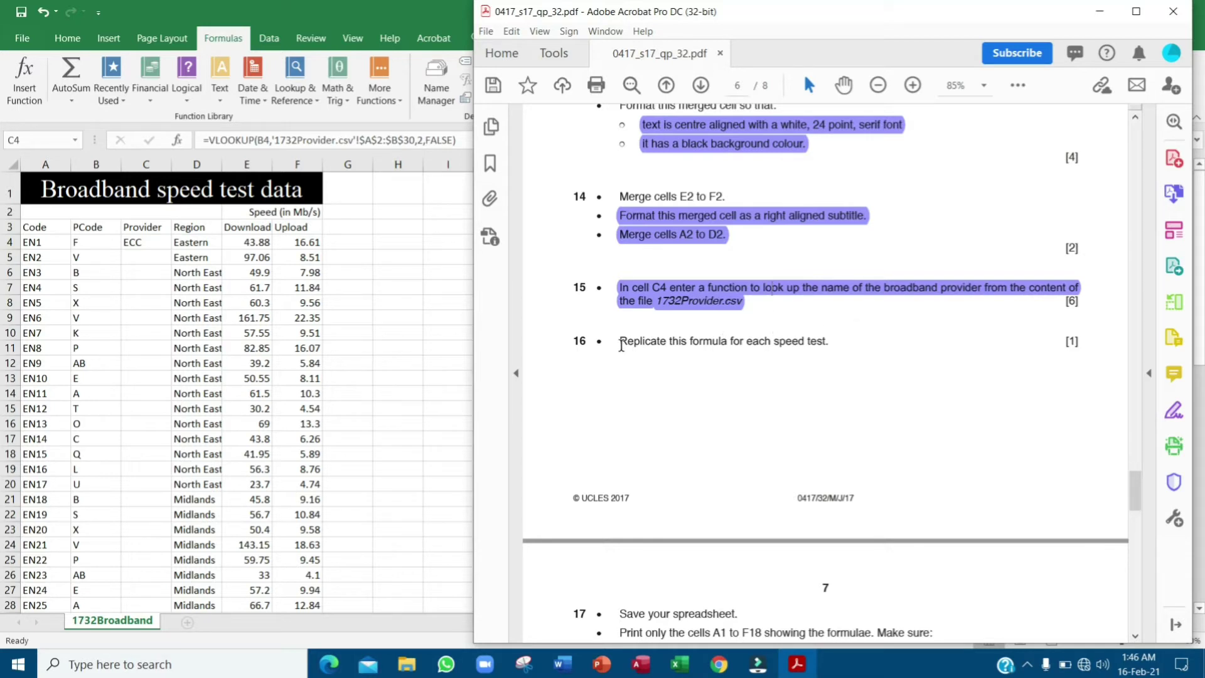
{"action": "left_click_drag", "start_coordinate": [621, 345], "coordinate": [830, 343]}
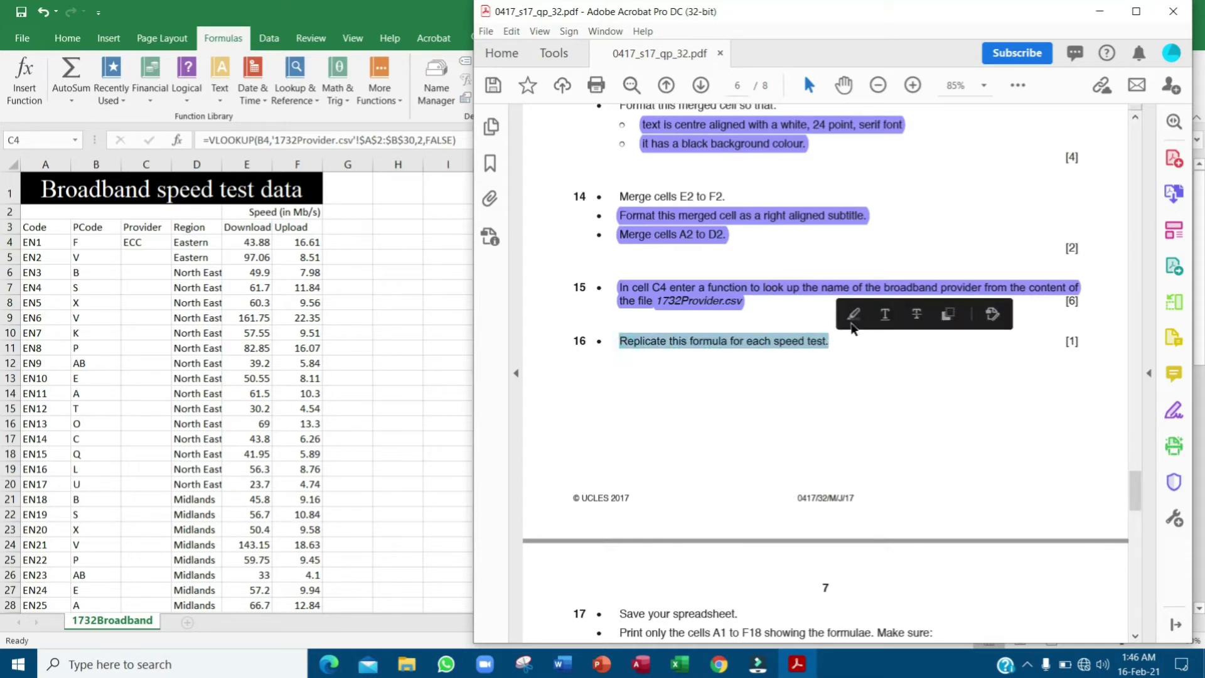
{"action": "left_click", "coordinate": [853, 315]}
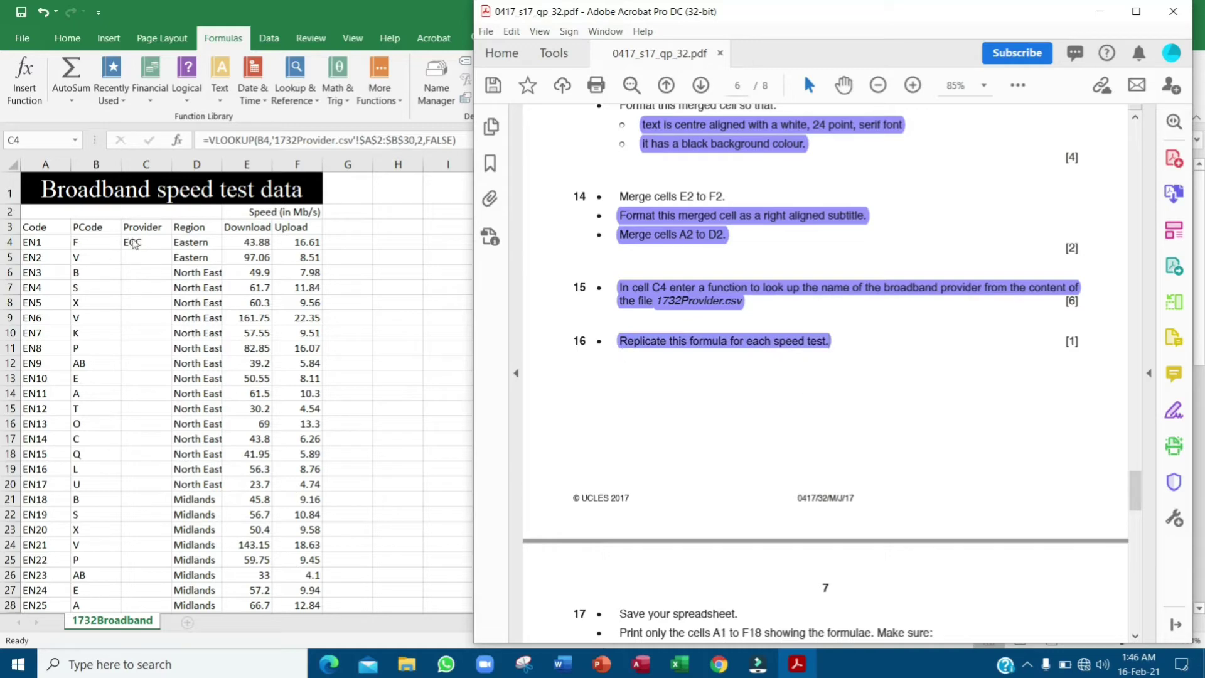
- Fill the C4 provider formula down to C64 on the Broadband sheet
{"action": "left_click", "coordinate": [133, 243]}
{"action": "left_click_drag", "start_coordinate": [171, 250], "coordinate": [179, 589]}
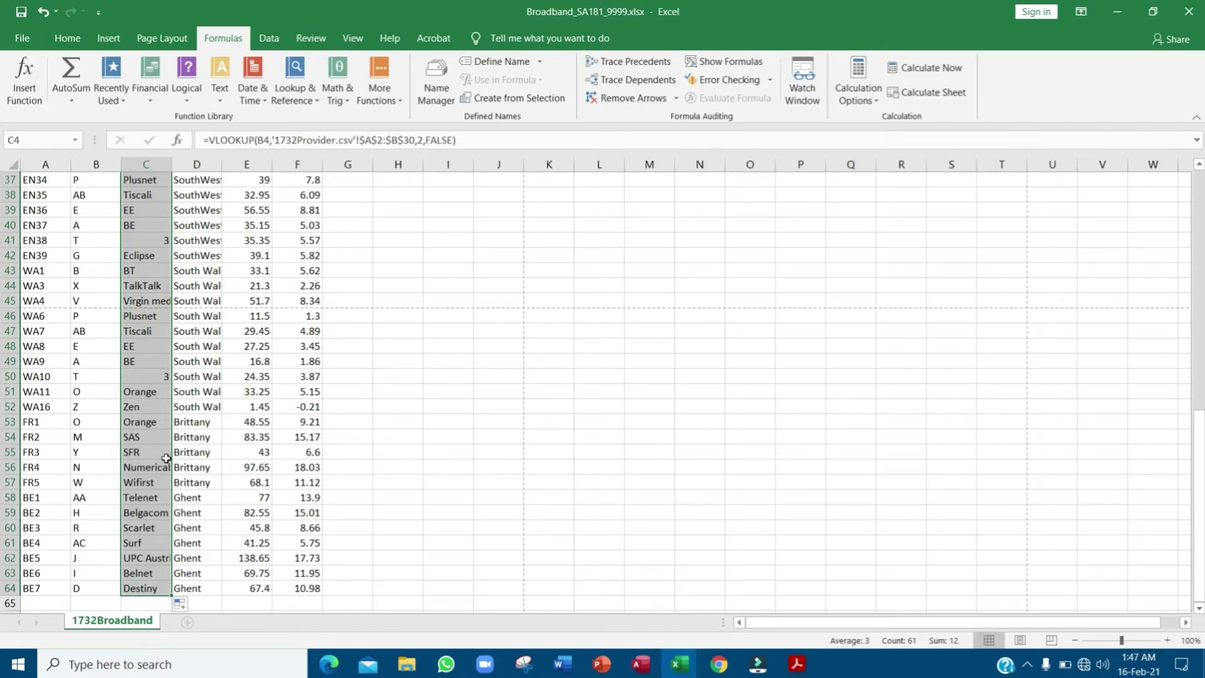
{"action": "scroll", "coordinate": [167, 458], "scroll_direction": "up", "scroll_amount": 12}
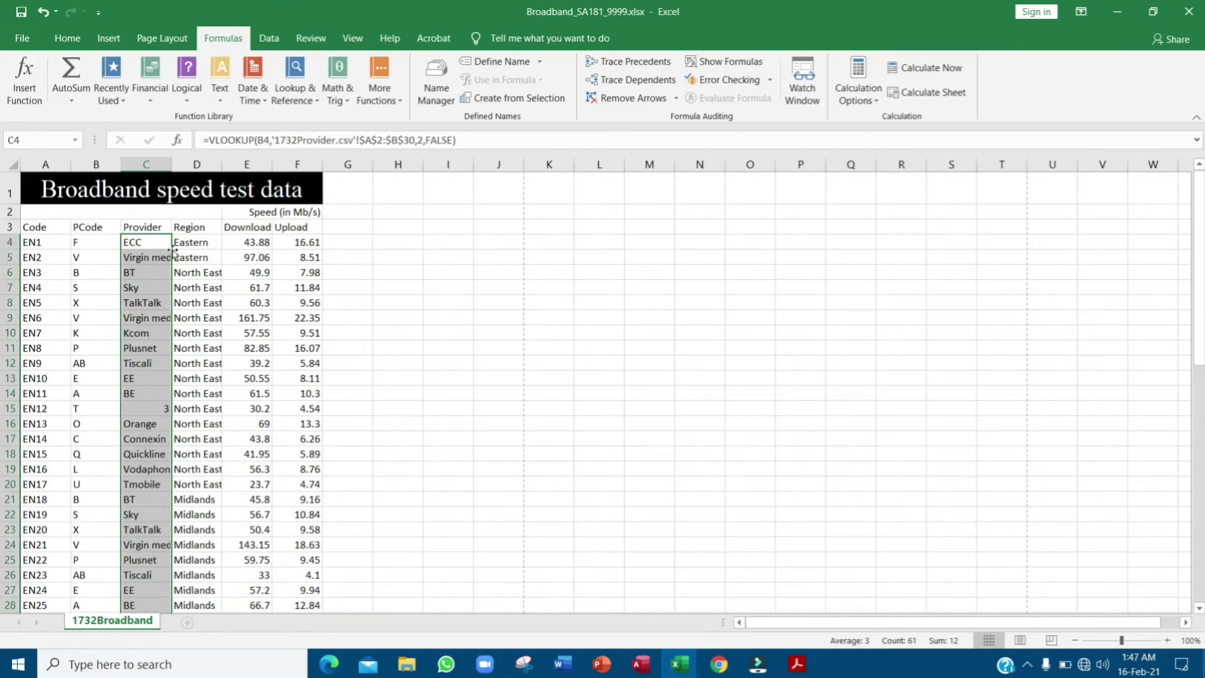
- Bring 1732Provider.csv forward and check its F/ECC and T/3 rows
{"action": "left_click", "coordinate": [680, 664]}
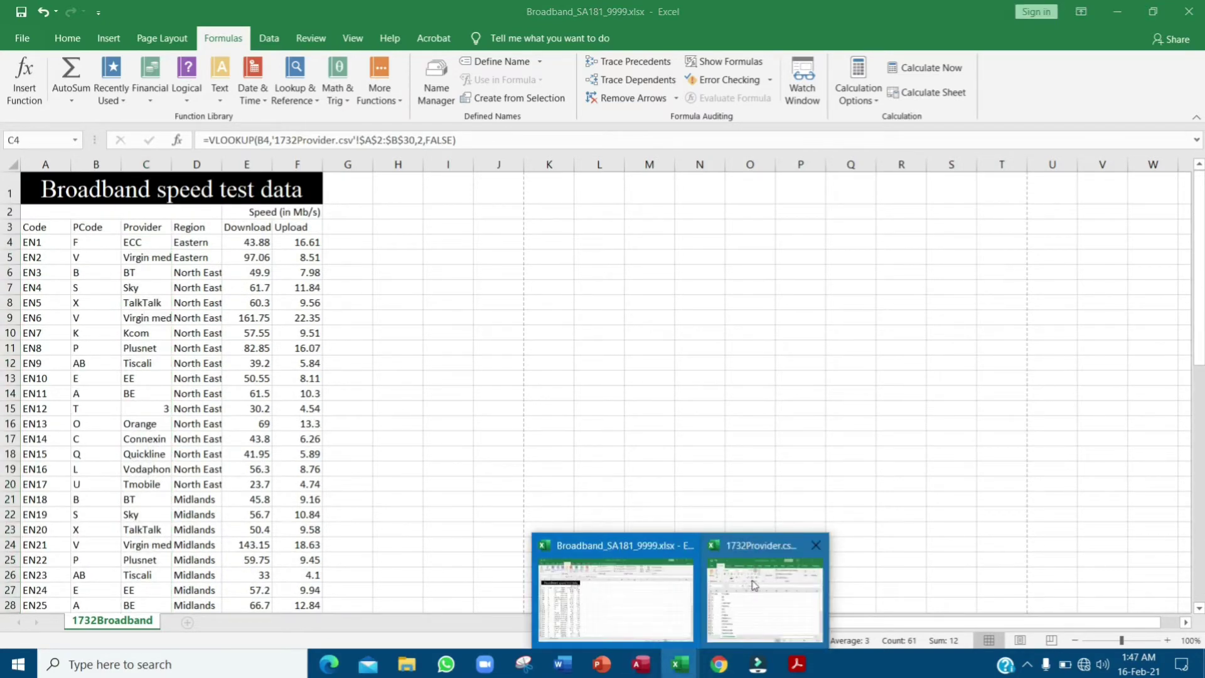
{"action": "left_click", "coordinate": [755, 585]}
{"action": "left_click", "coordinate": [381, 248]}
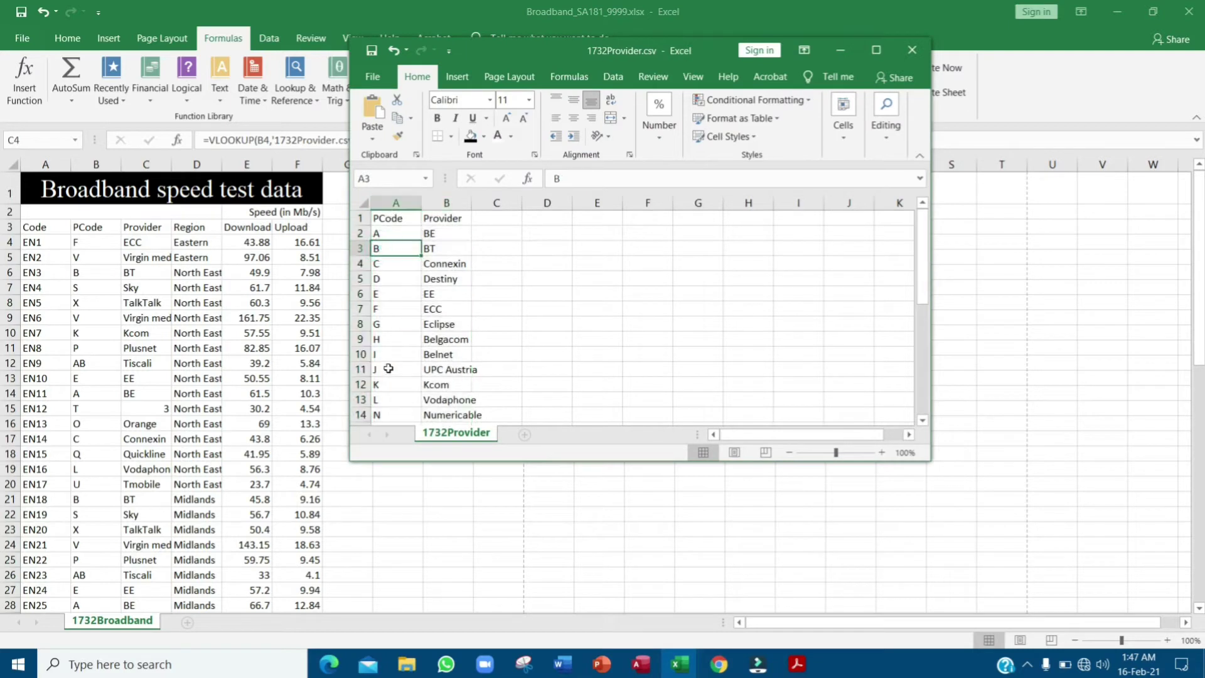
{"action": "left_click_drag", "start_coordinate": [389, 309], "coordinate": [447, 309]}
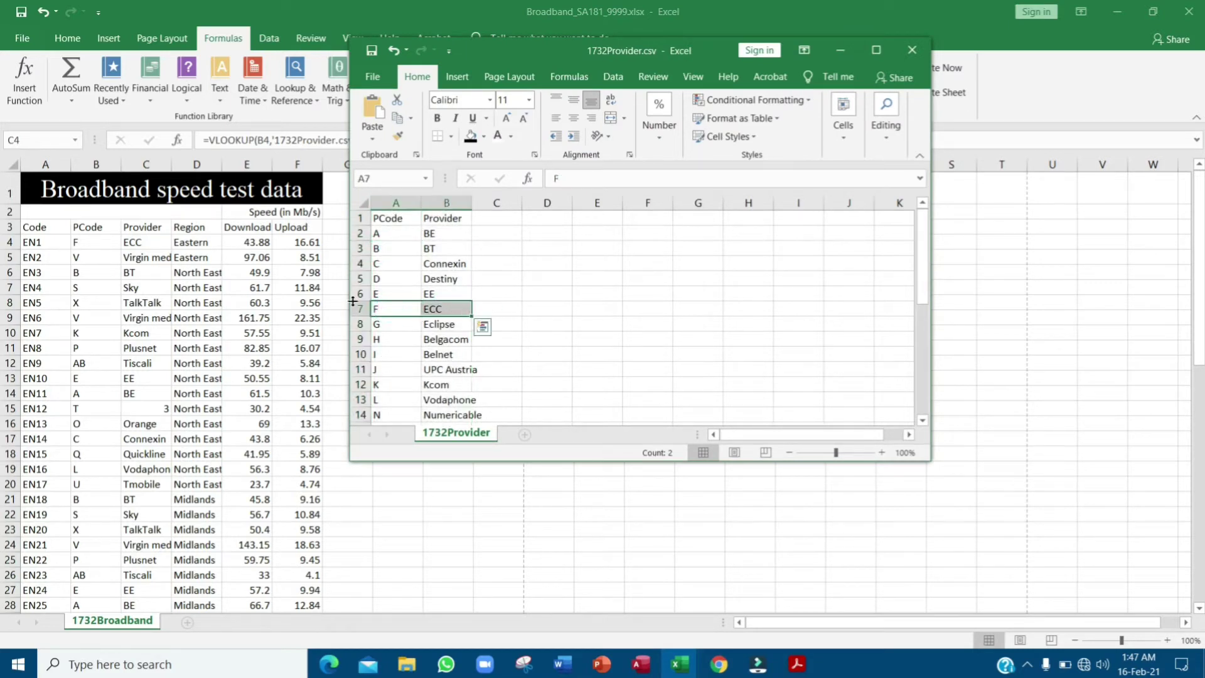
{"action": "scroll", "coordinate": [415, 364], "scroll_direction": "down", "scroll_amount": 5}
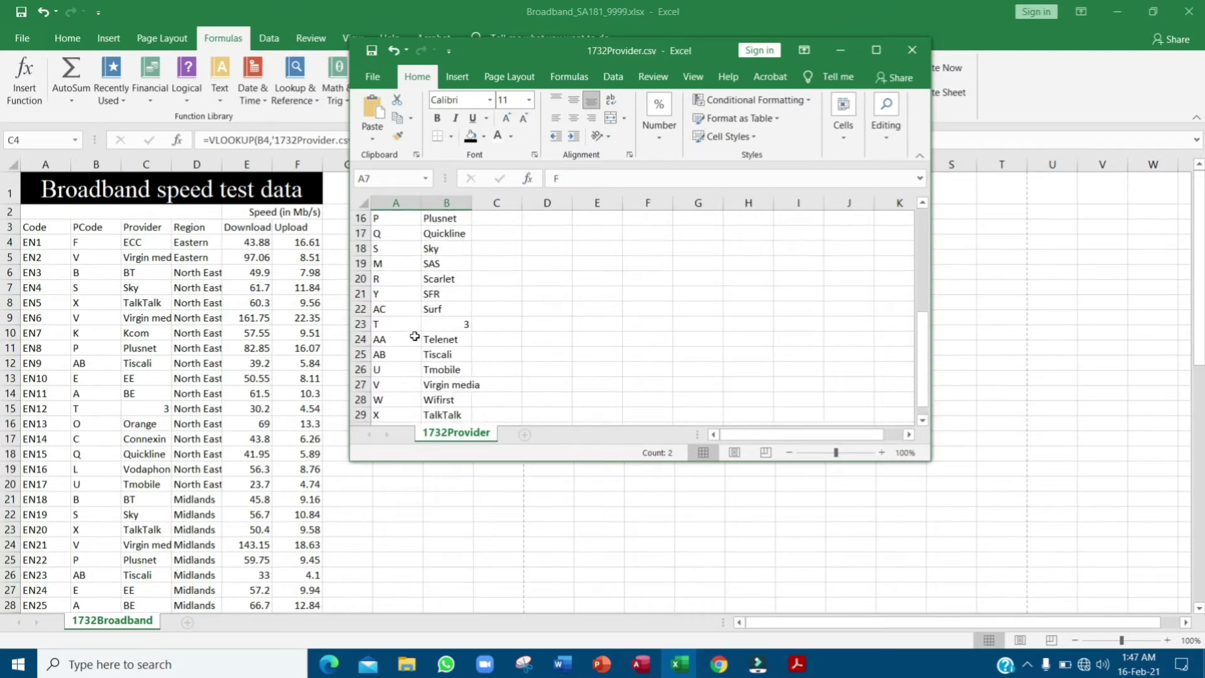
{"action": "left_click_drag", "start_coordinate": [396, 325], "coordinate": [447, 325]}
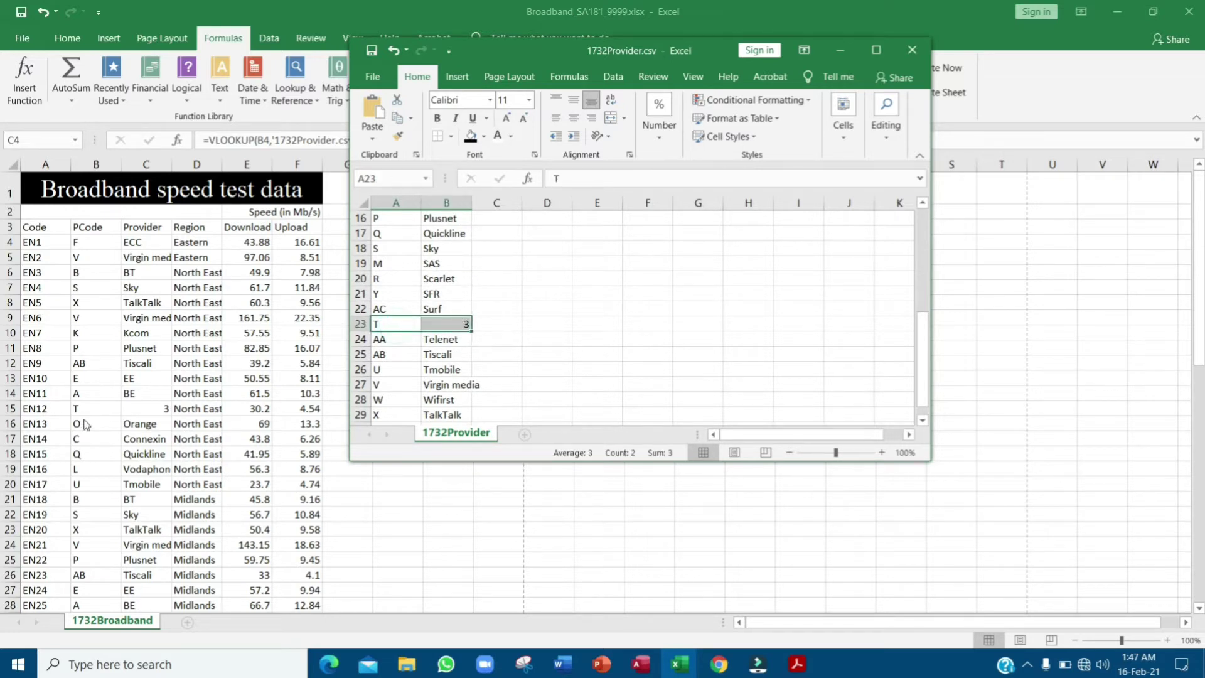
{"action": "scroll", "coordinate": [440, 386], "scroll_direction": "down", "scroll_amount": 3}
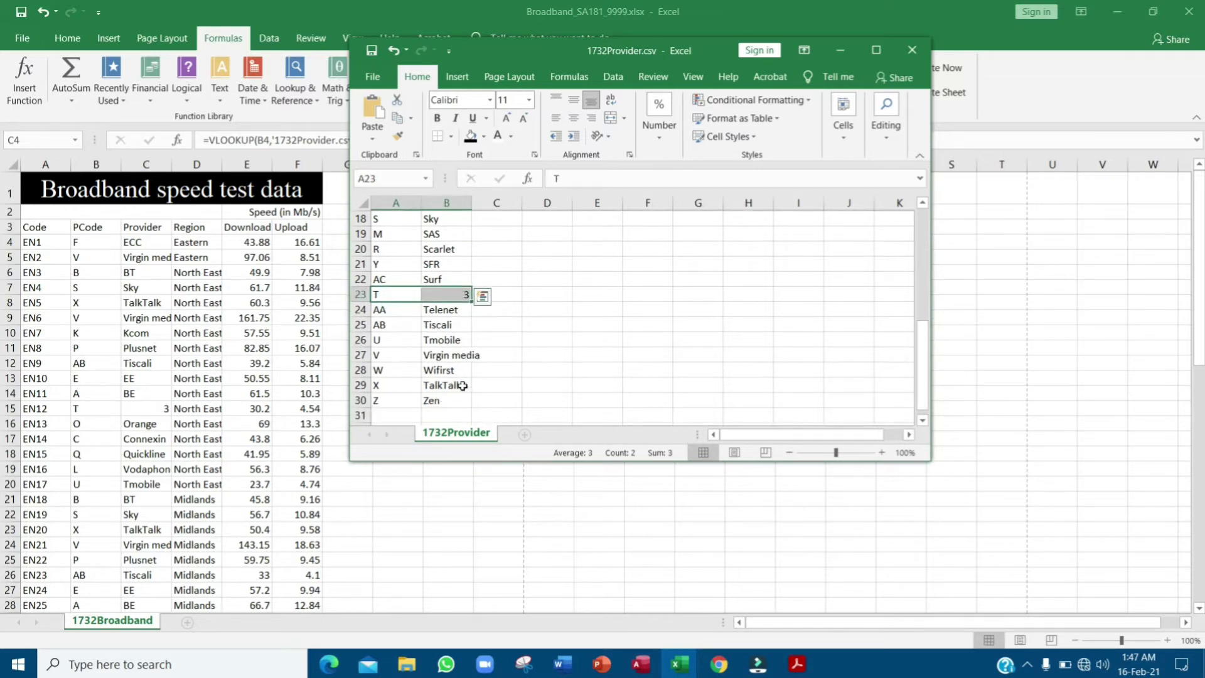
{"action": "scroll", "coordinate": [195, 402], "scroll_direction": "down", "scroll_amount": 8}
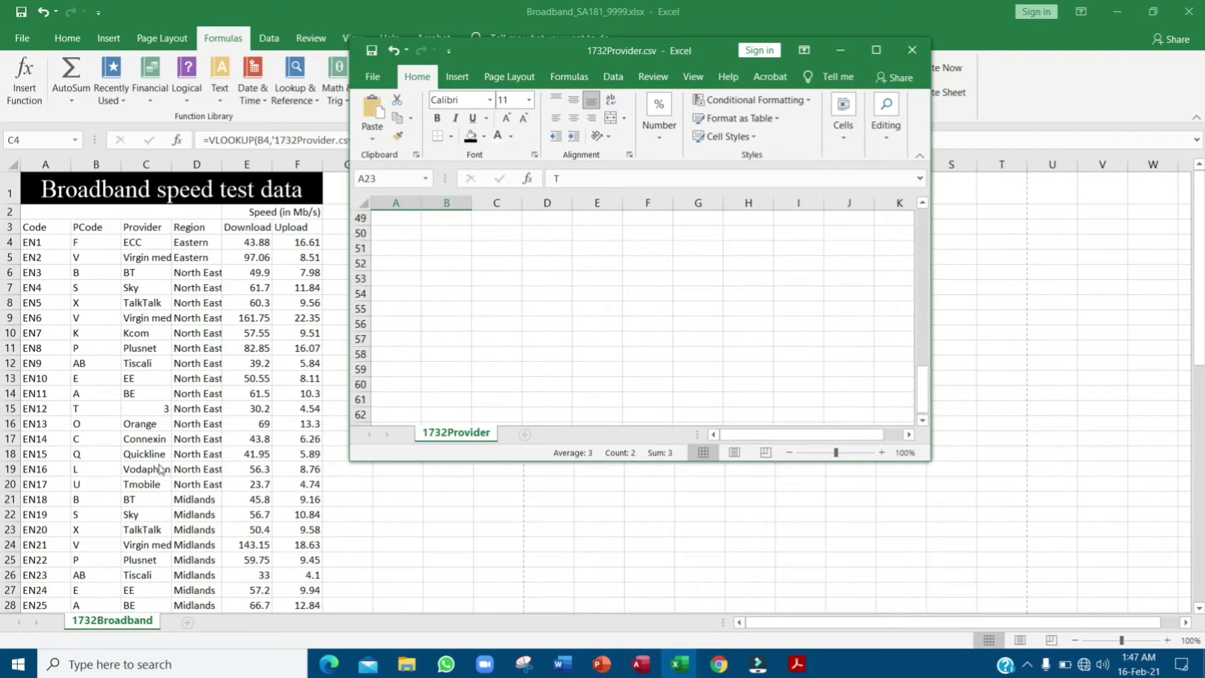
- Scroll through the Broadband Provider column, then bring the 1732Provider.csv list back in front
{"action": "left_click", "coordinate": [124, 530]}
{"action": "scroll", "coordinate": [126, 515], "scroll_direction": "down", "scroll_amount": 16}
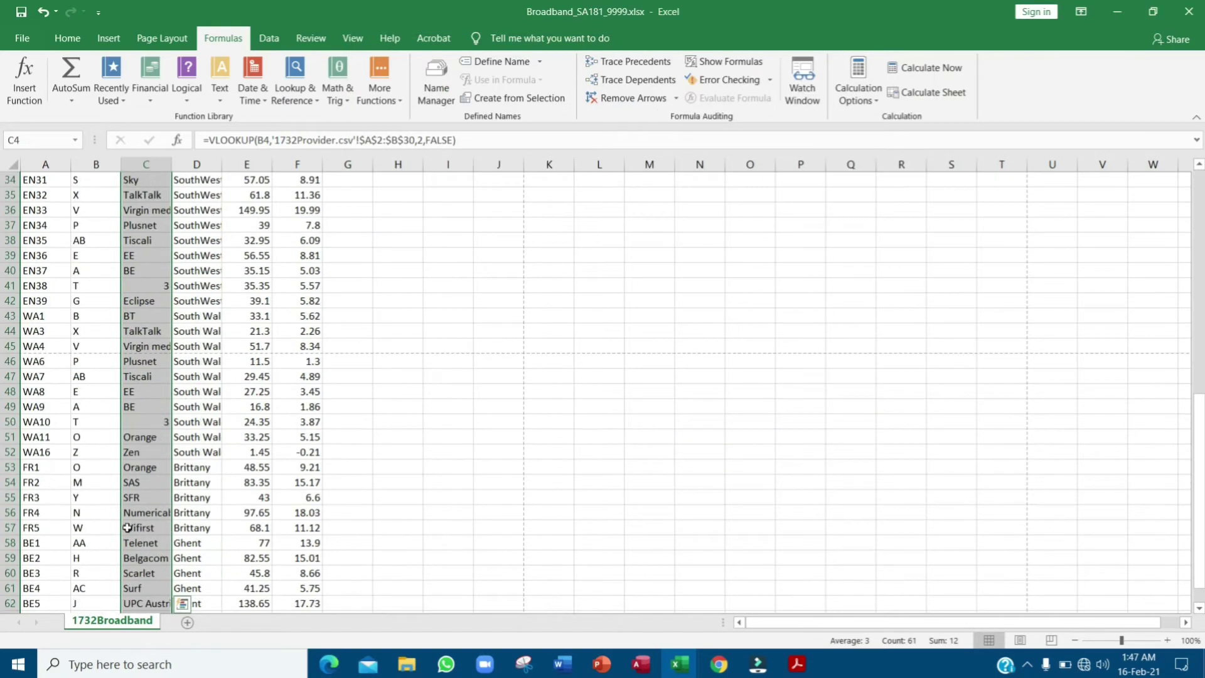
{"action": "scroll", "coordinate": [144, 376], "scroll_direction": "up", "scroll_amount": 1}
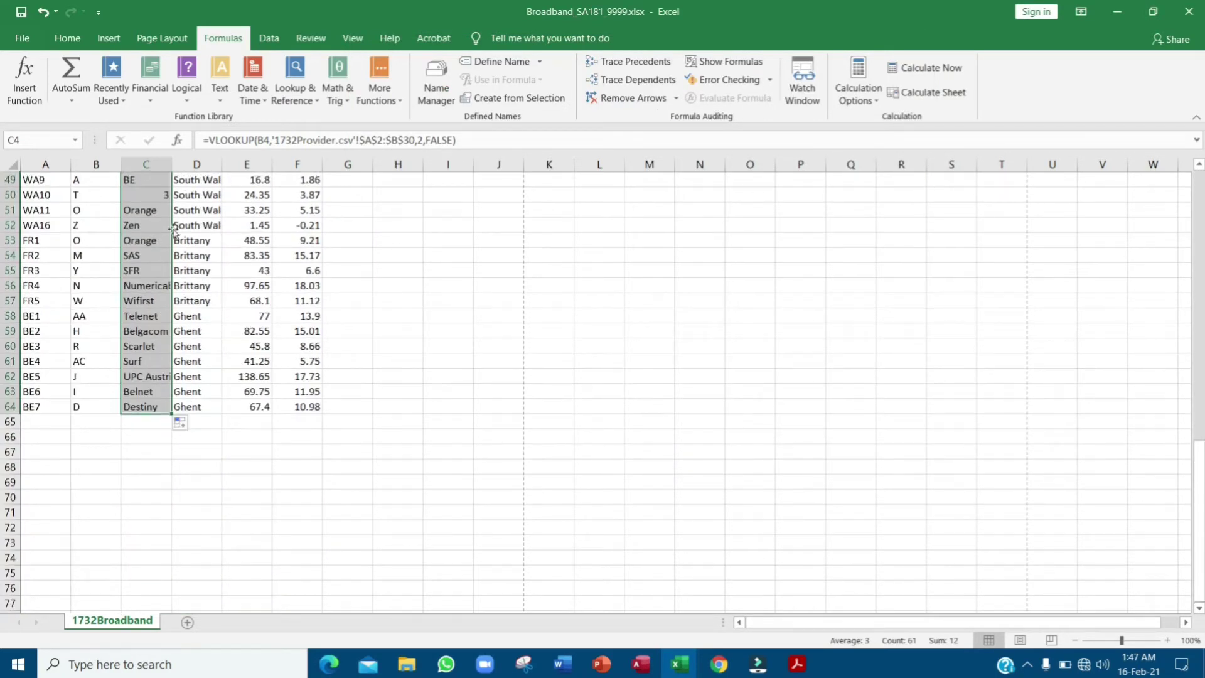
{"action": "scroll", "coordinate": [194, 379], "scroll_direction": "up", "scroll_amount": 16}
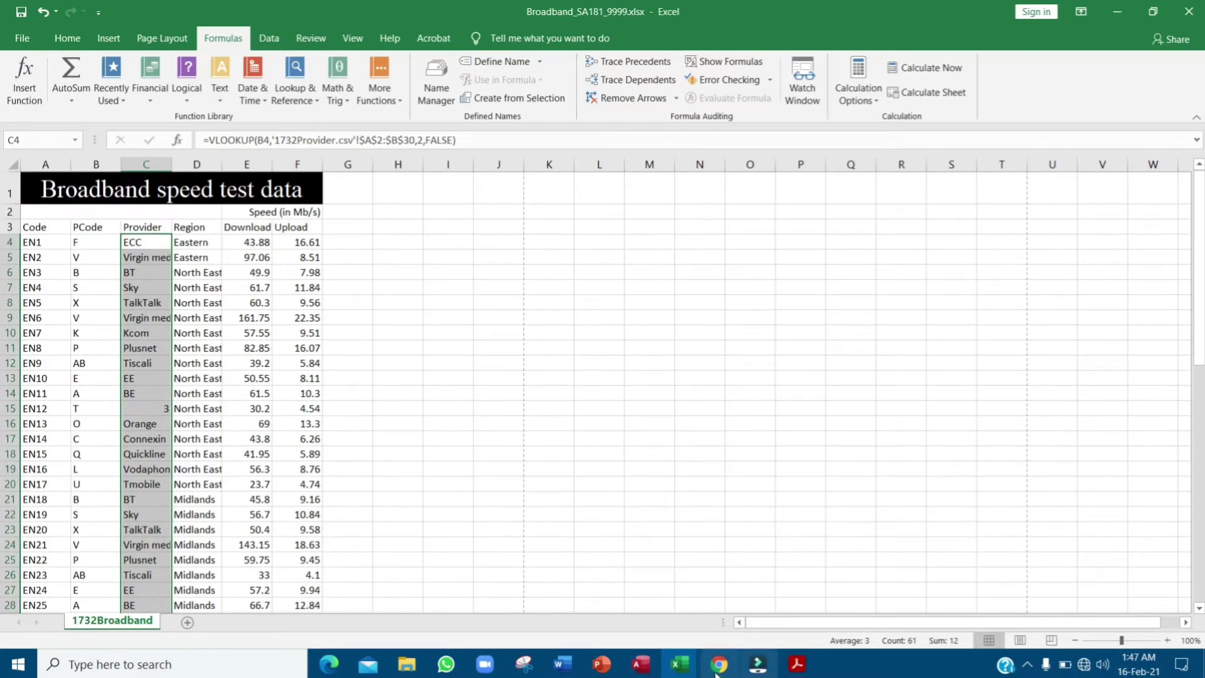
{"action": "mouse_move", "coordinate": [693, 656]}
{"action": "left_click", "coordinate": [762, 590]}
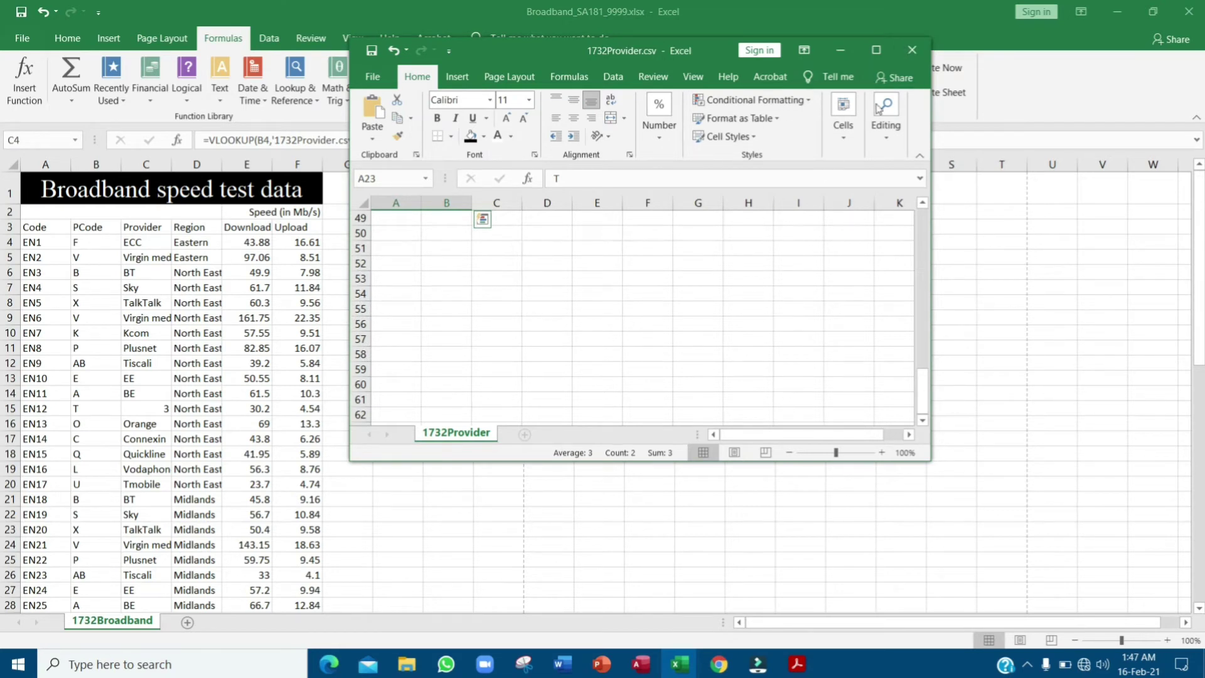
{"action": "scroll", "coordinate": [791, 310], "scroll_direction": "up", "scroll_amount": 16}
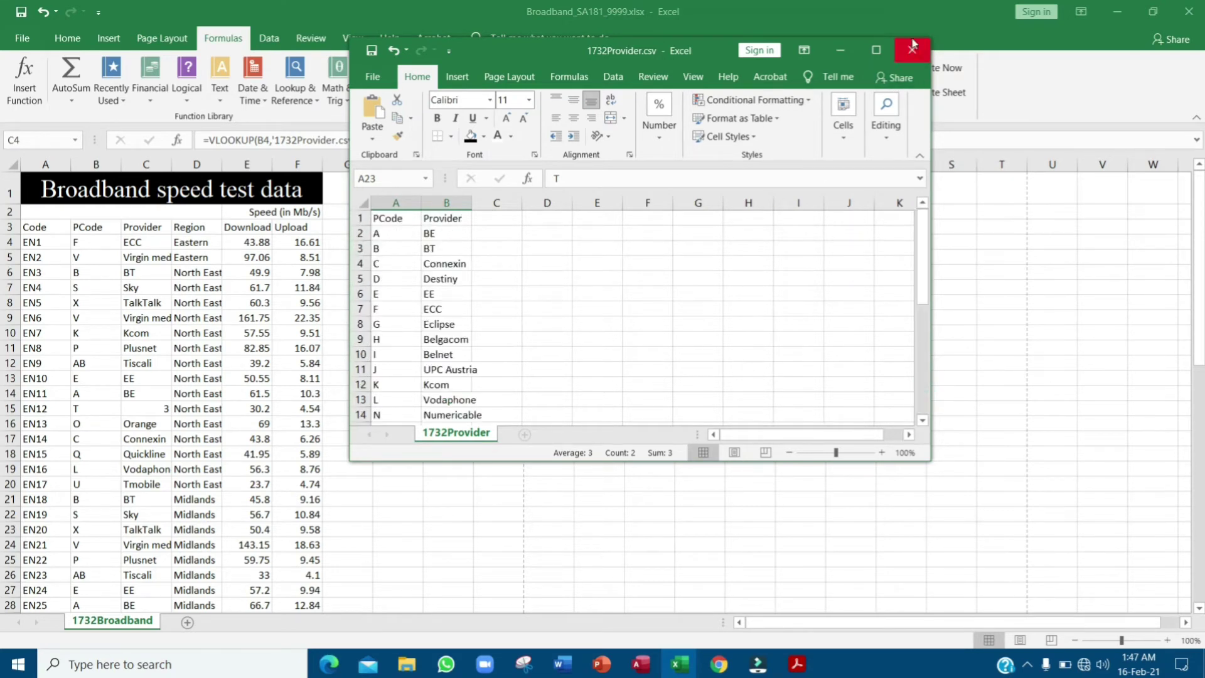
- Close 1732Provider.csv and save the Broadband workbook as the exam paper instructs
{"action": "left_click", "coordinate": [912, 48]}
{"action": "left_click", "coordinate": [806, 665]}
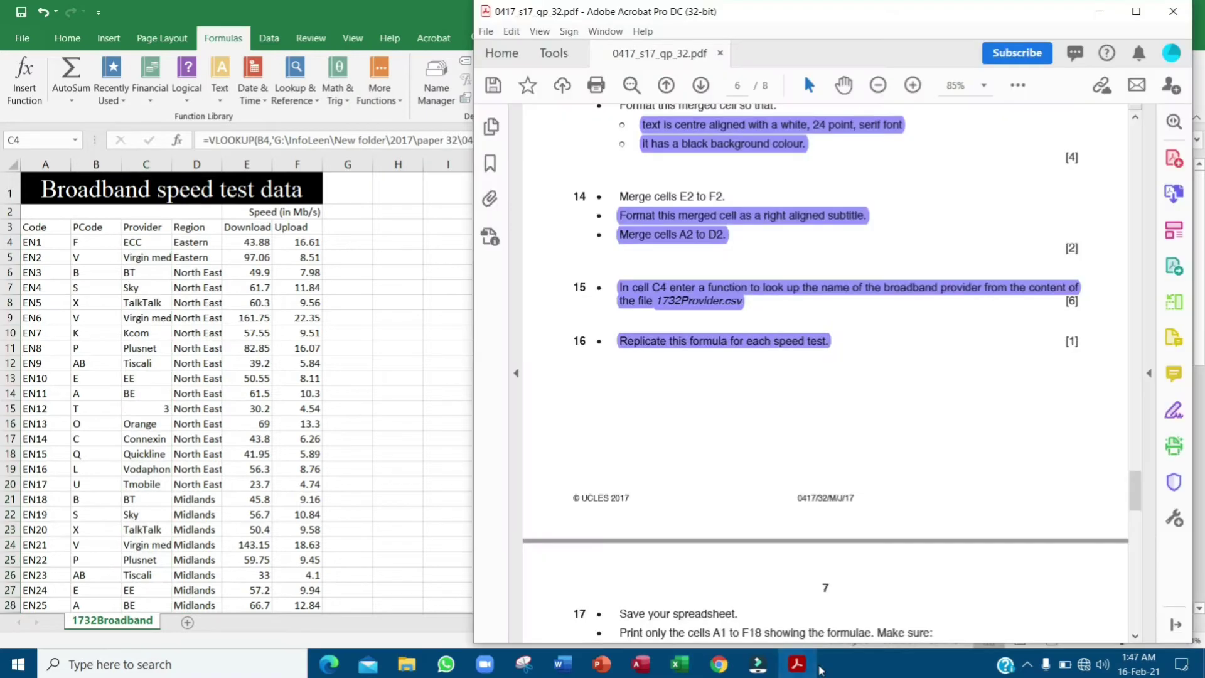
{"action": "scroll", "coordinate": [994, 433], "scroll_direction": "down", "scroll_amount": 6}
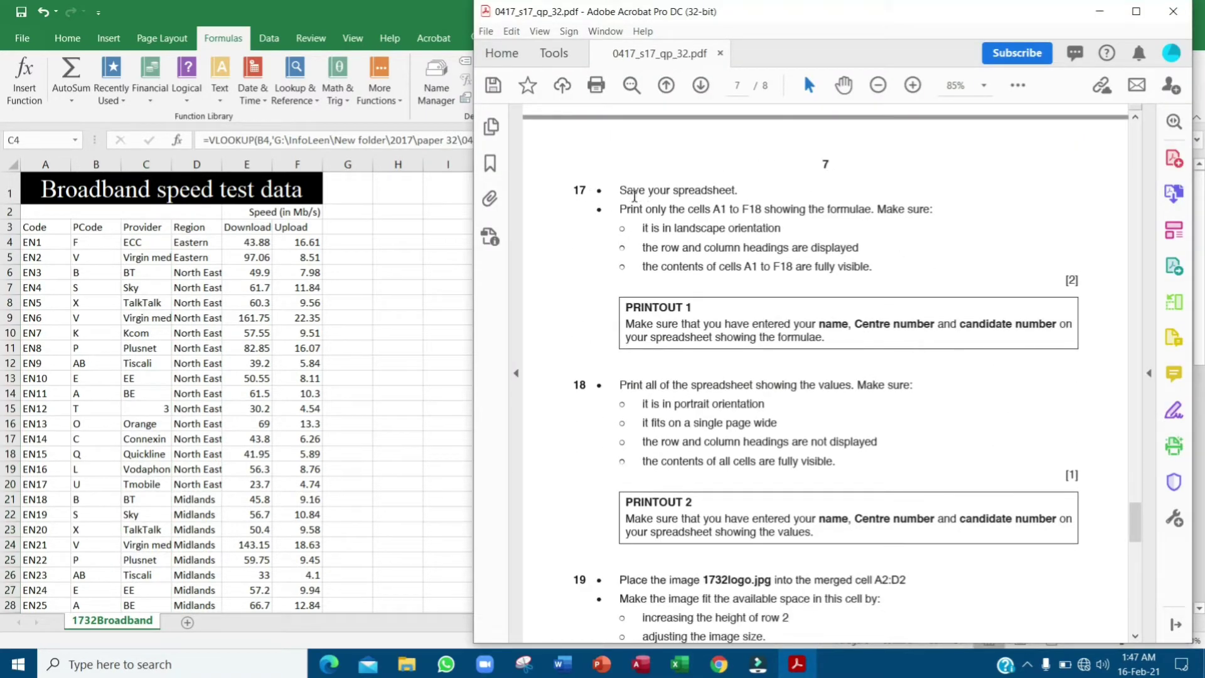
{"action": "left_click_drag", "start_coordinate": [620, 190], "coordinate": [738, 192]}
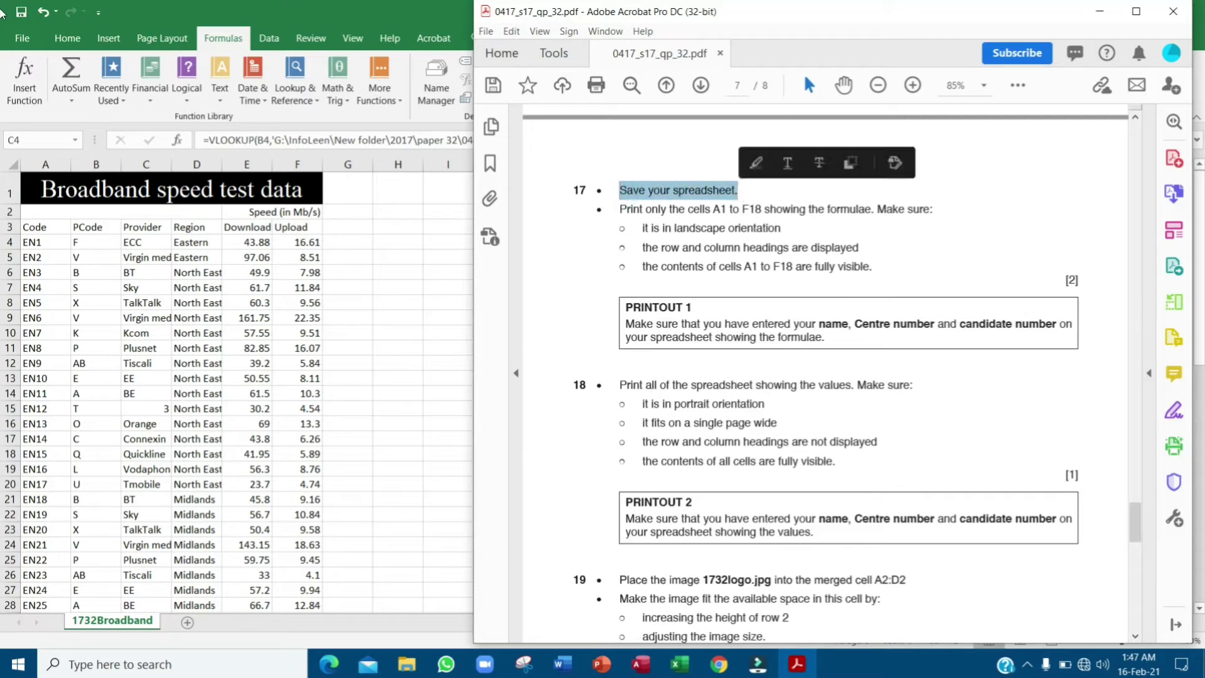
{"action": "left_click", "coordinate": [22, 17]}
{"action": "left_click", "coordinate": [23, 18]}
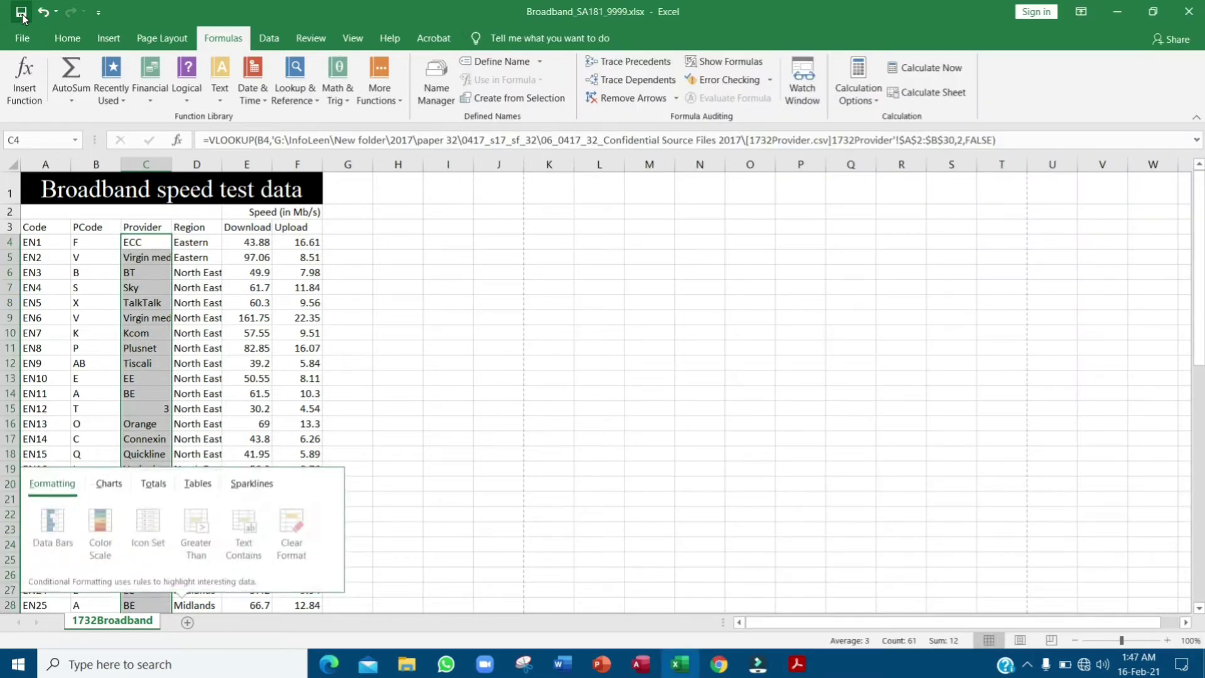
{"action": "key", "text": "alt+Tab"}
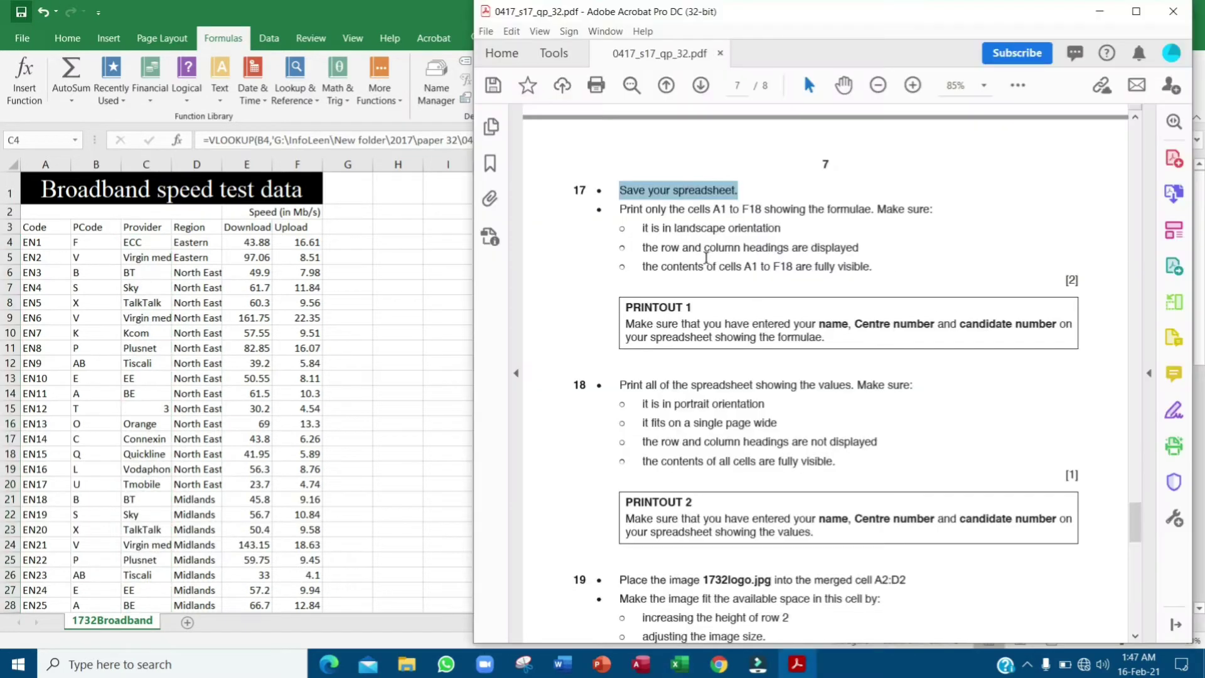
- Highlight question 17's instruction to print A1:F18 with formulae, then select cell A1 in Broadband
{"action": "left_click_drag", "start_coordinate": [620, 208], "coordinate": [782, 227]}
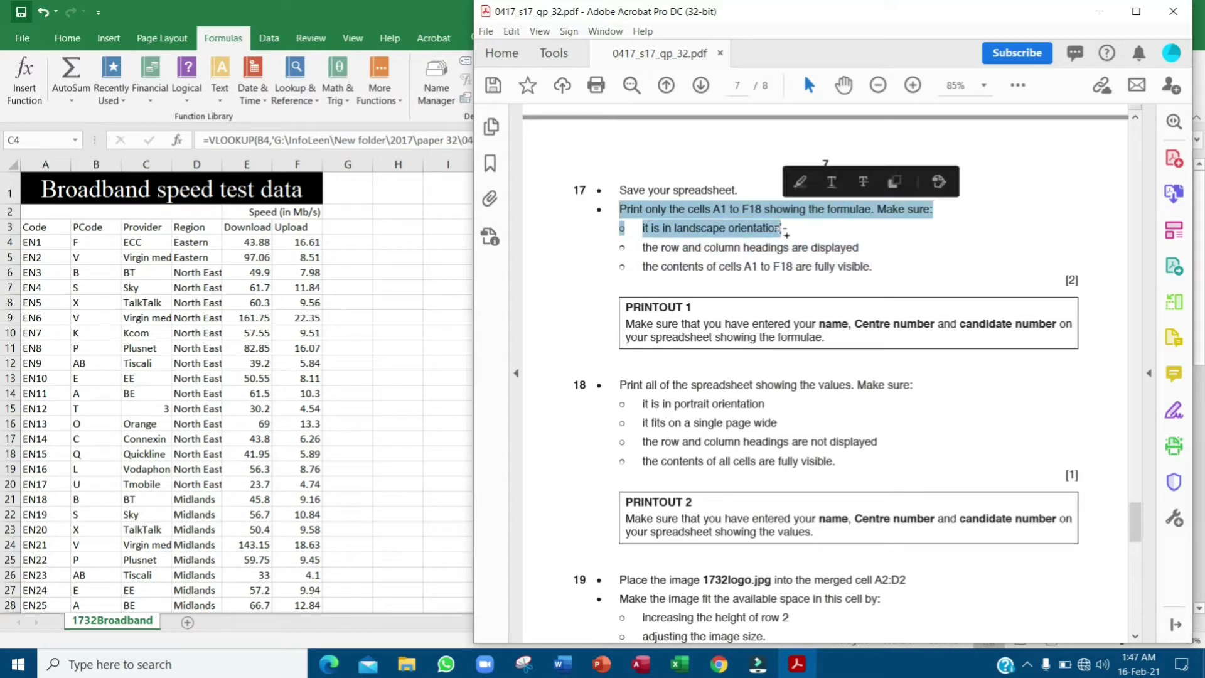
{"action": "left_click", "coordinate": [806, 182]}
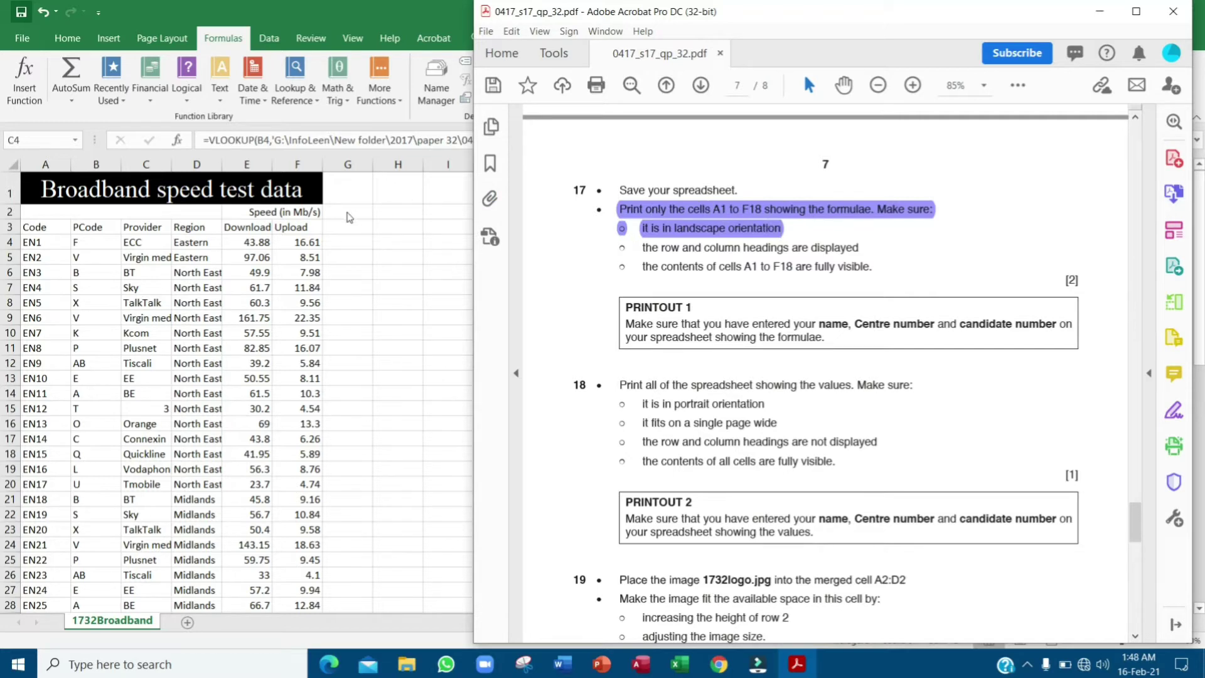
{"action": "left_click", "coordinate": [346, 213]}
{"action": "left_click", "coordinate": [54, 189]}
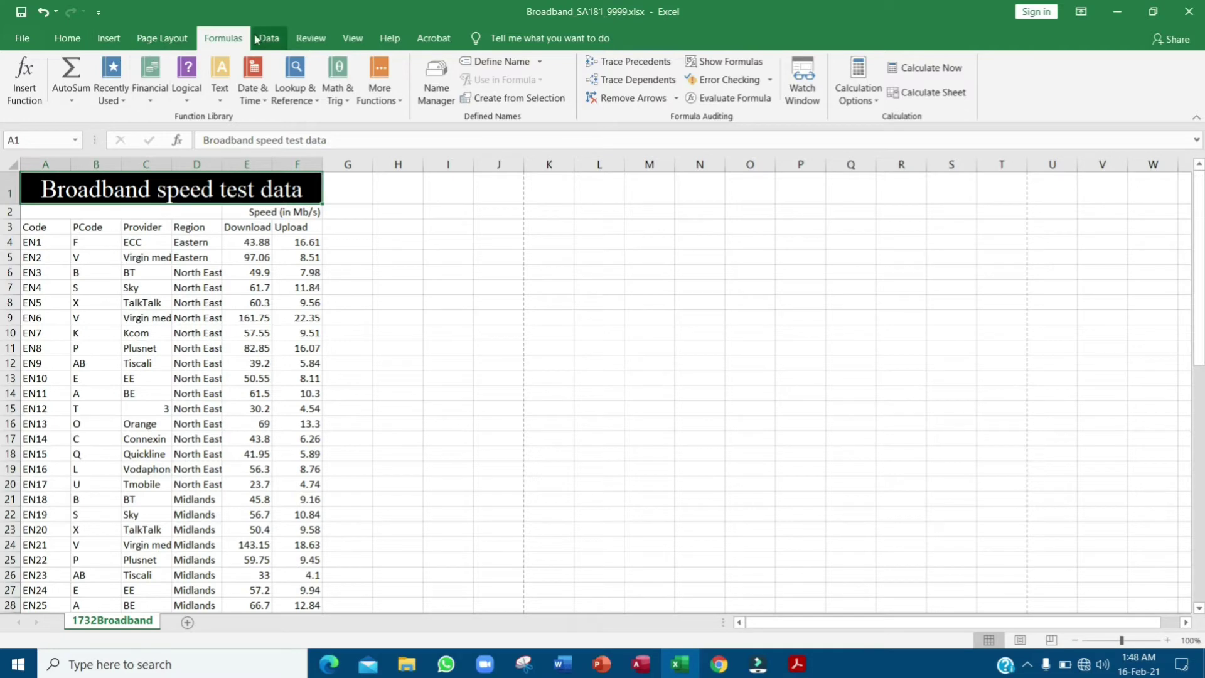
- Turn on Show Formulas and autofit all columns so the full VLOOKUP formulas are visible
{"action": "left_click", "coordinate": [726, 64]}
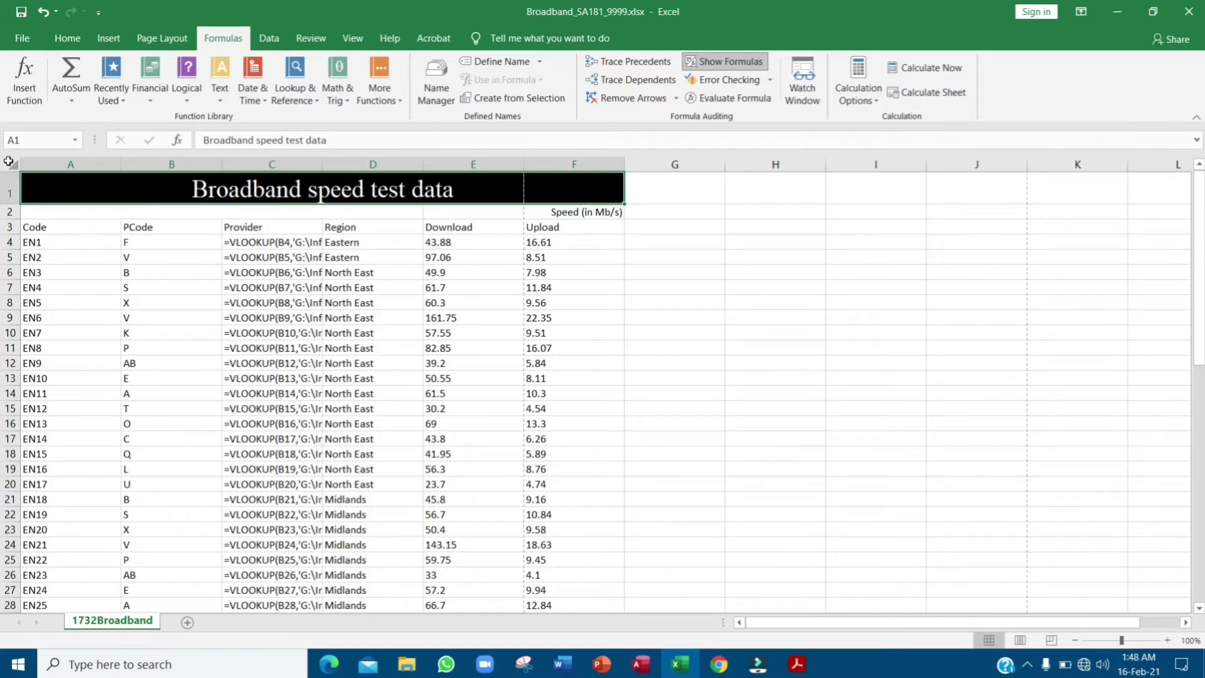
{"action": "left_click", "coordinate": [9, 161]}
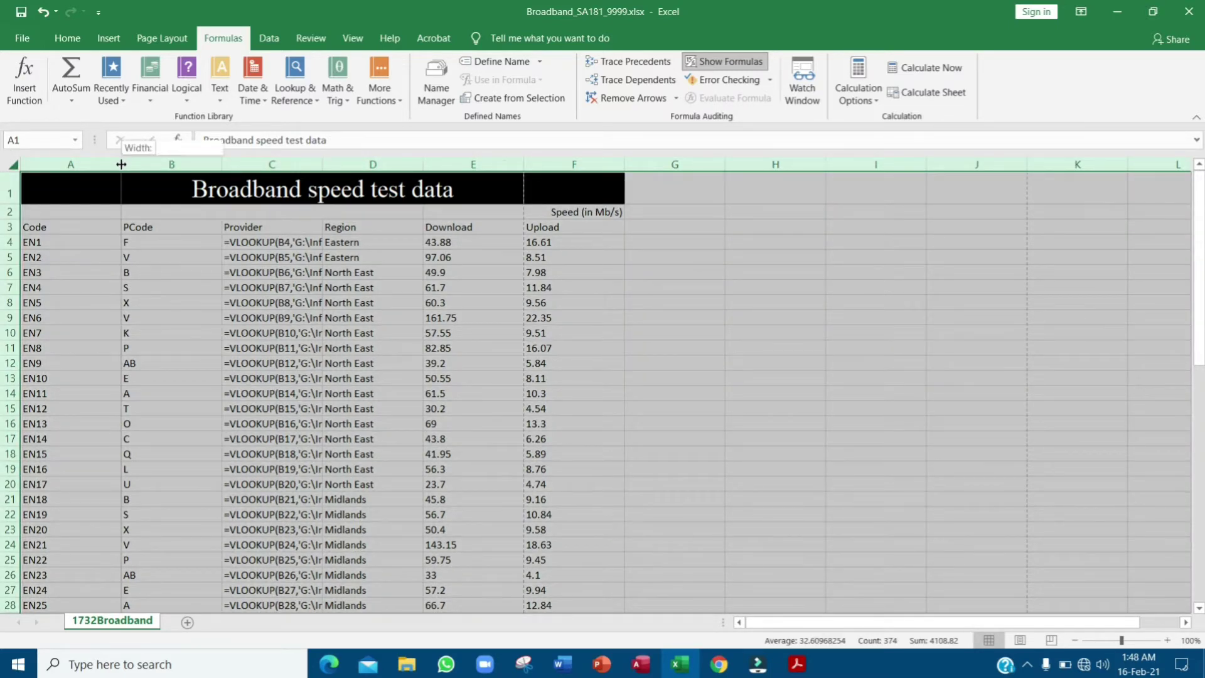
{"action": "double_click", "coordinate": [122, 164]}
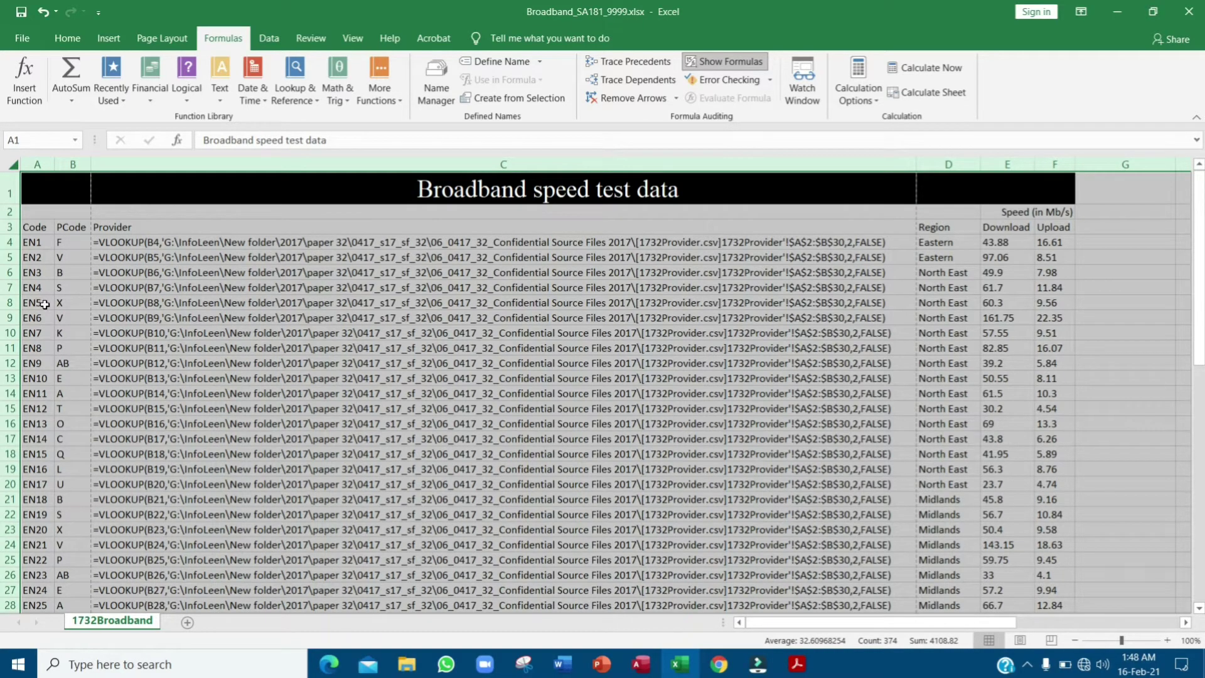
{"action": "key", "text": "alt+Tab"}
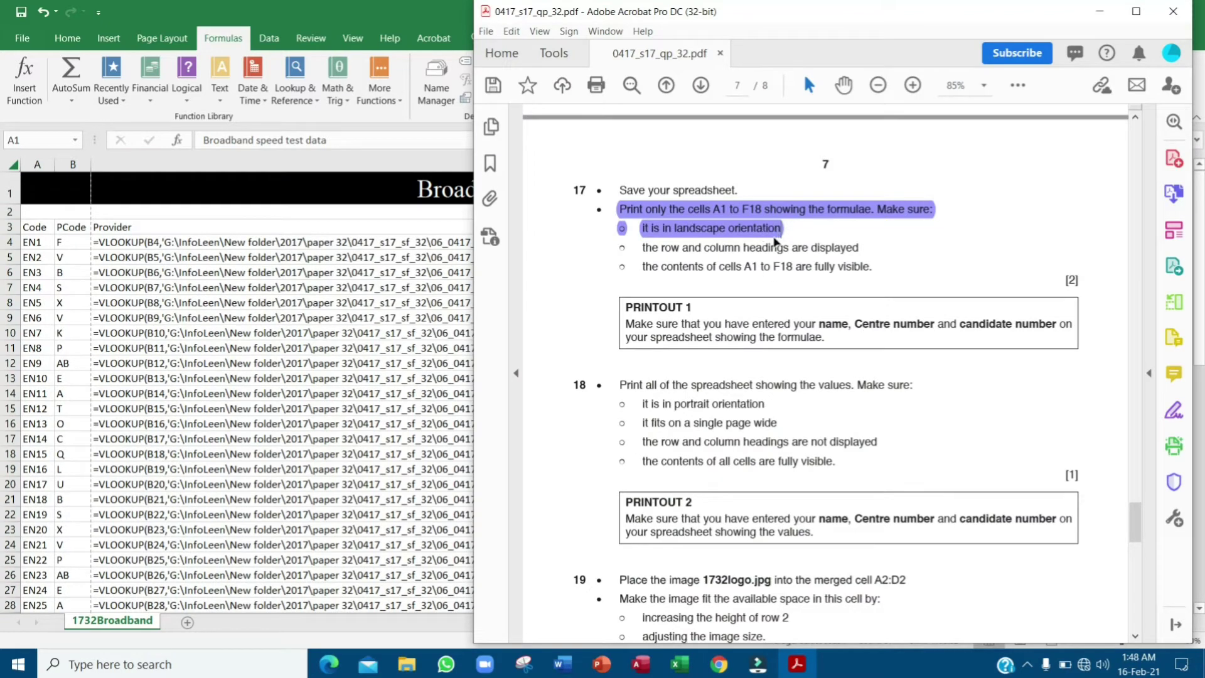
- Set the Broadband sheet's page orientation to landscape
{"action": "left_click", "coordinate": [260, 5]}
{"action": "left_click", "coordinate": [162, 37]}
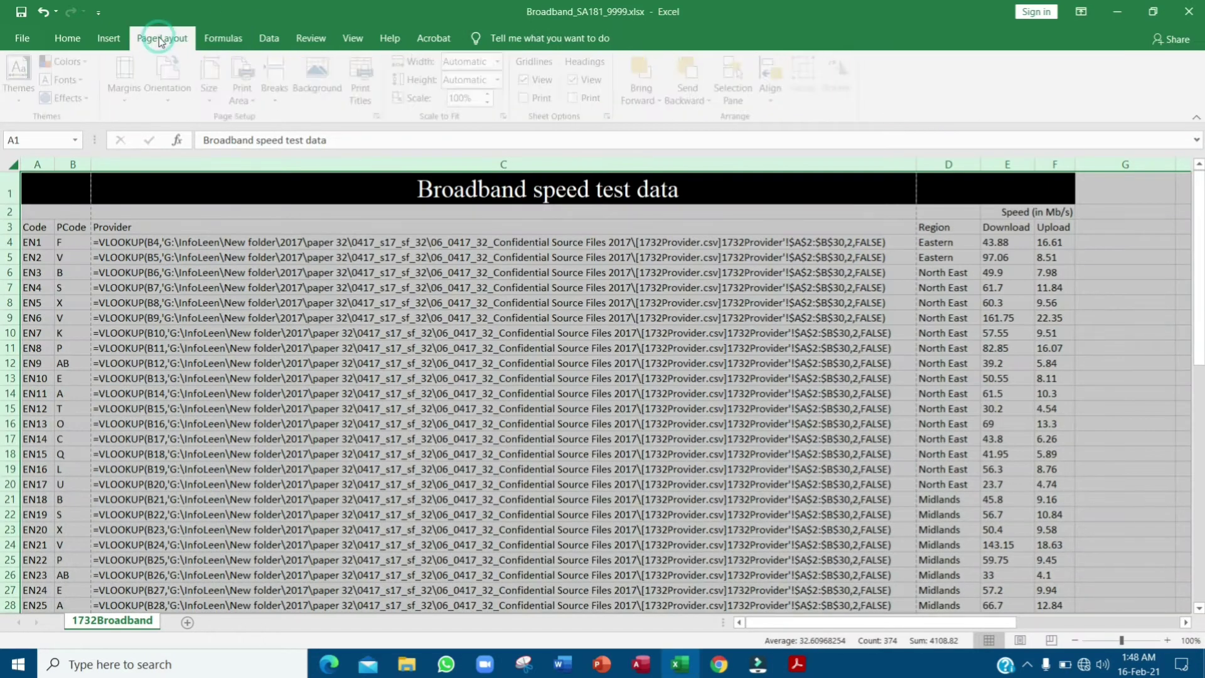
{"action": "left_click", "coordinate": [172, 95]}
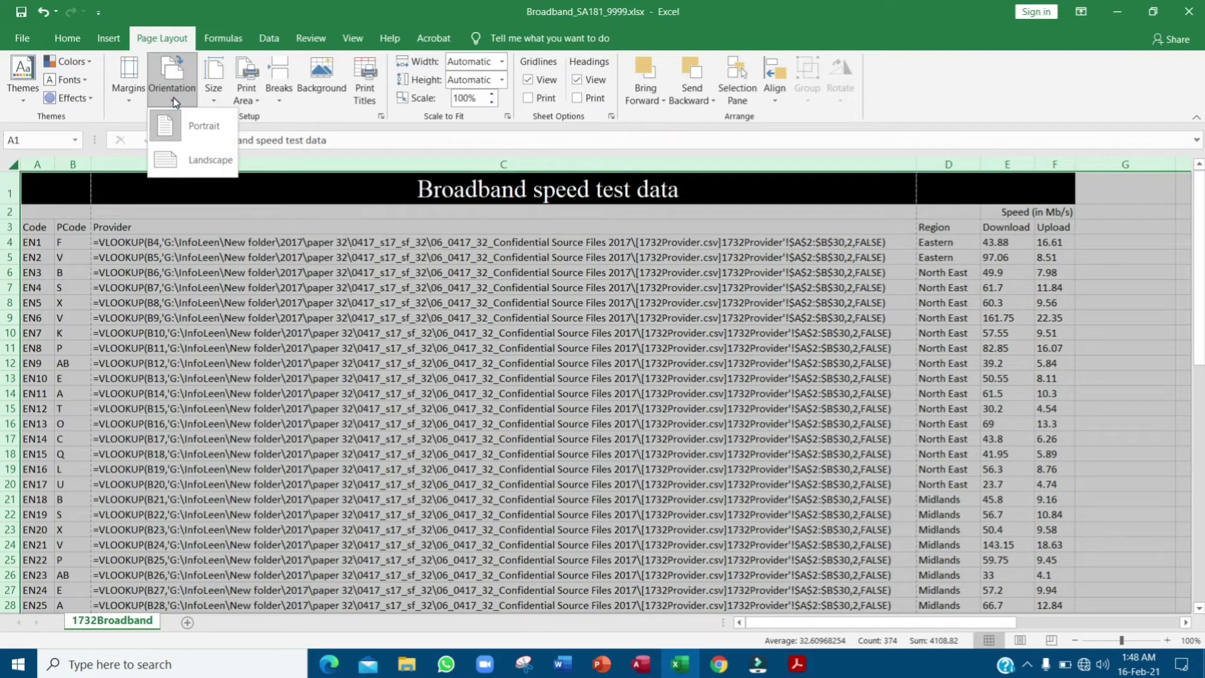
{"action": "left_click", "coordinate": [187, 160]}
{"action": "key", "text": "alt+Tab"}
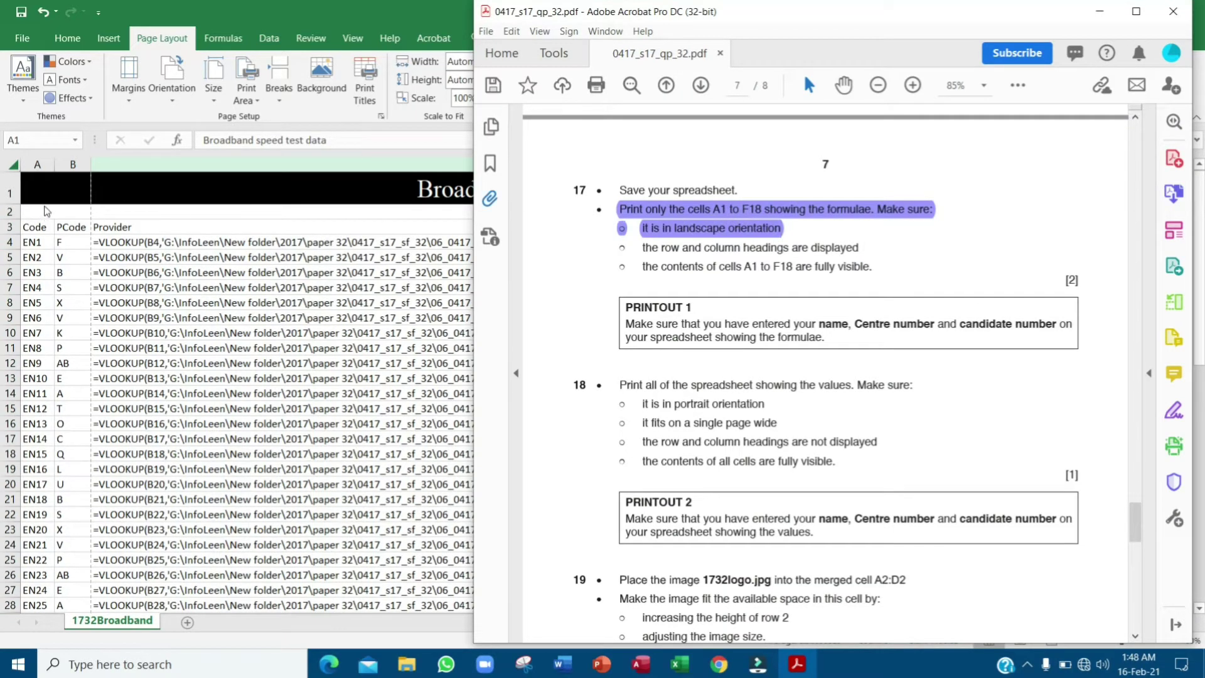
{"action": "key", "text": "alt+Tab"}
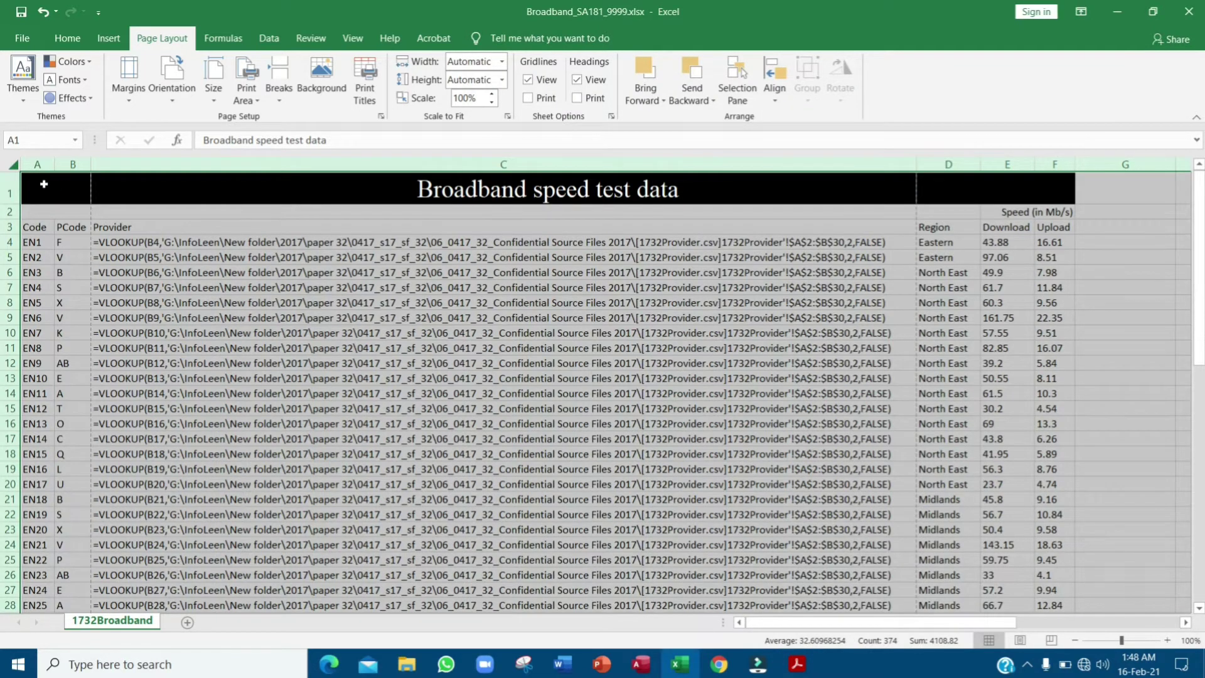
- Set cells A1:F18 as the print area
{"action": "left_click_drag", "start_coordinate": [44, 184], "coordinate": [1062, 455]}
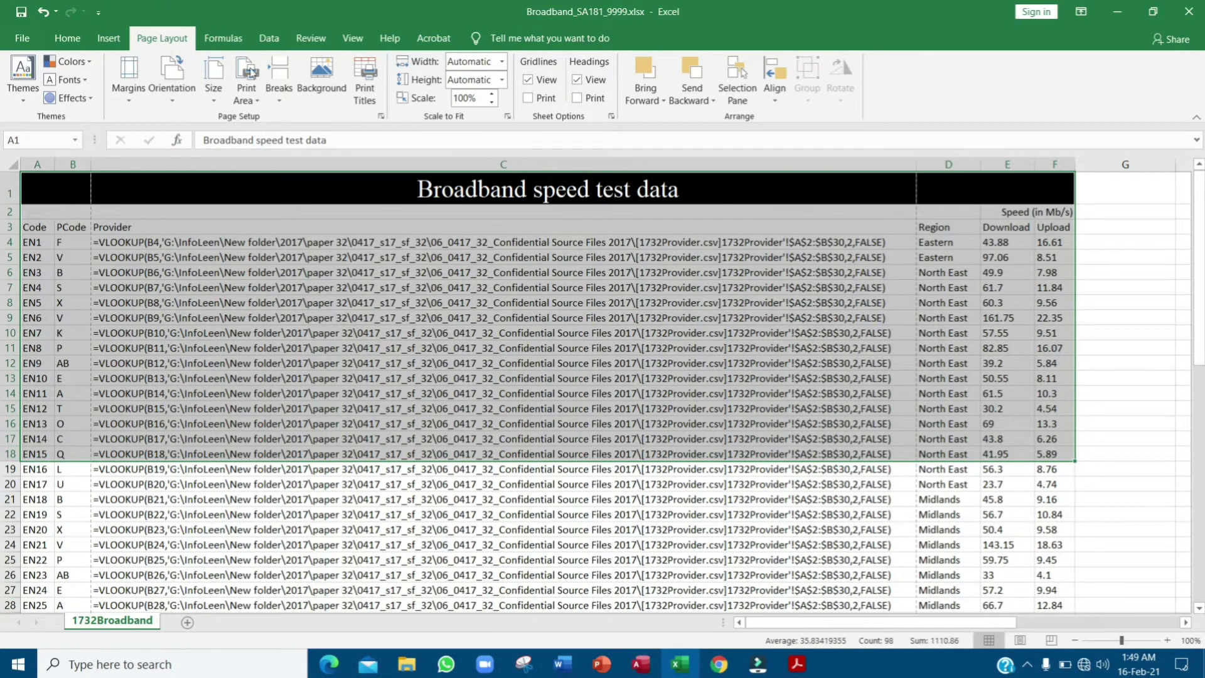
{"action": "left_click", "coordinate": [248, 95]}
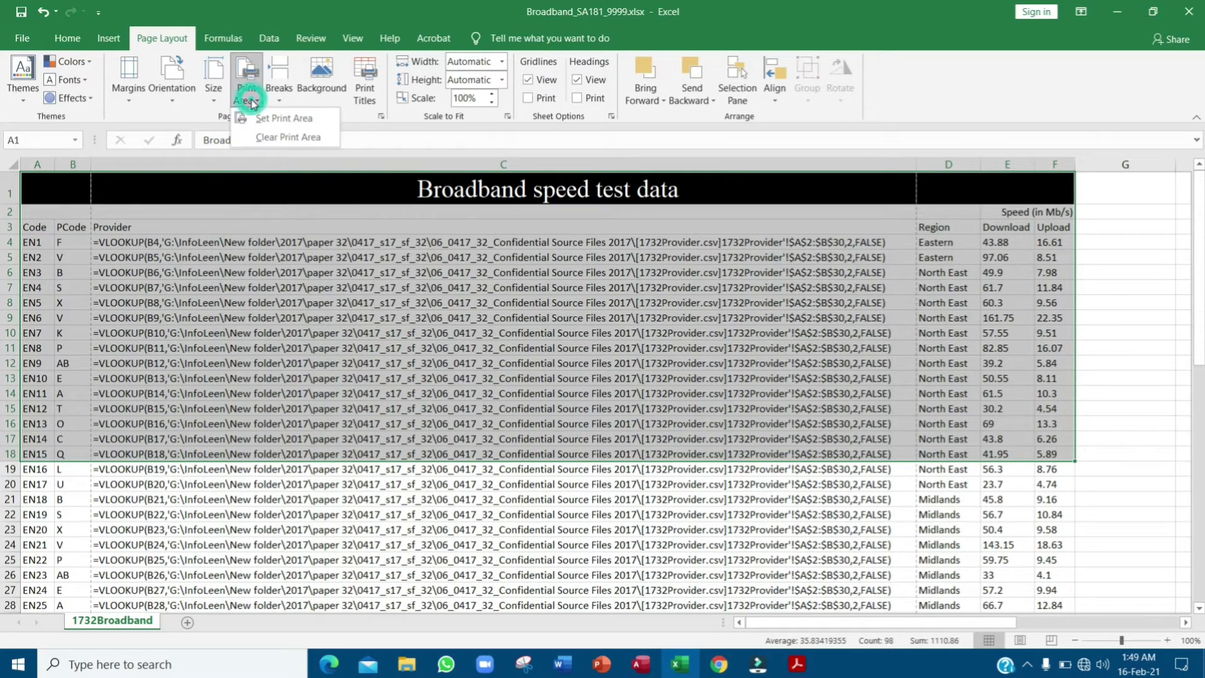
{"action": "left_click", "coordinate": [327, 119]}
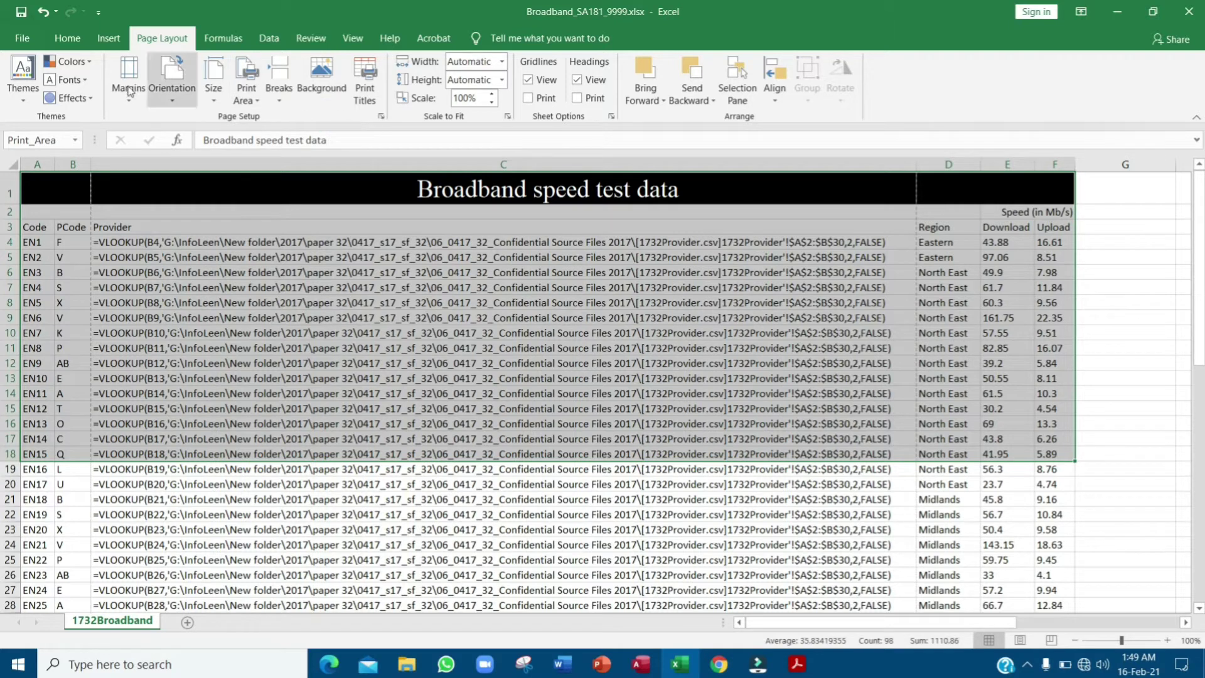
{"action": "left_click", "coordinate": [23, 38]}
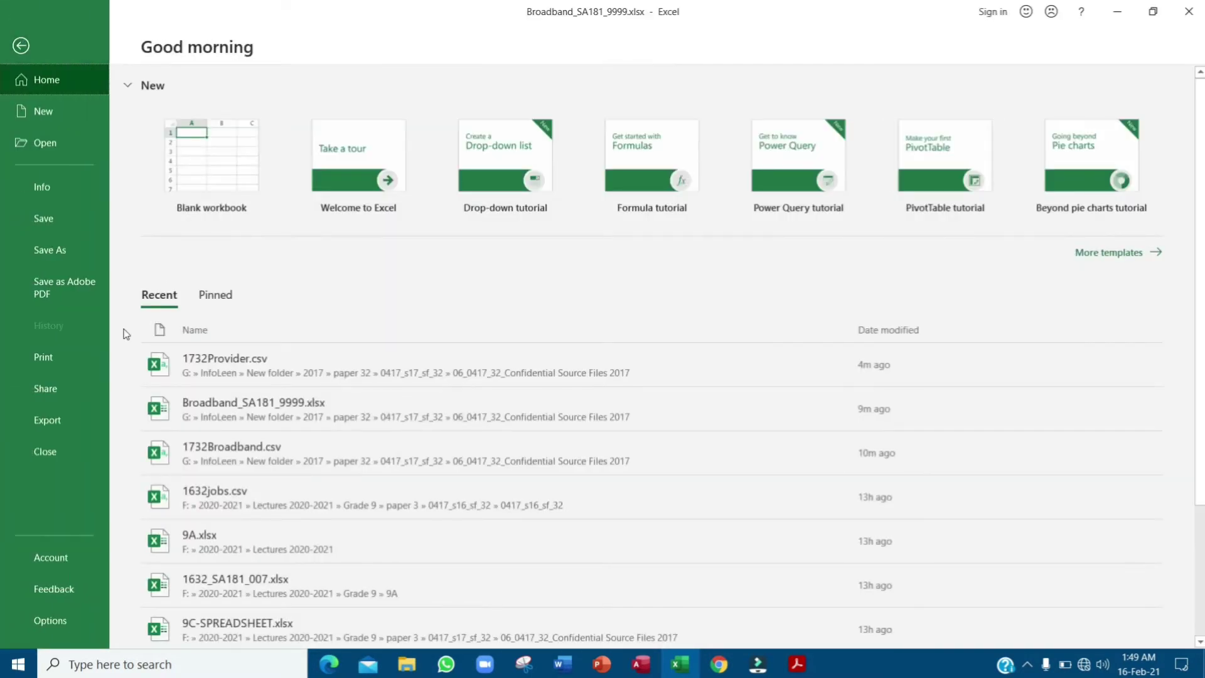
- In the print settings, keep landscape orientation and fit the sheet on one page
{"action": "left_click", "coordinate": [62, 354]}
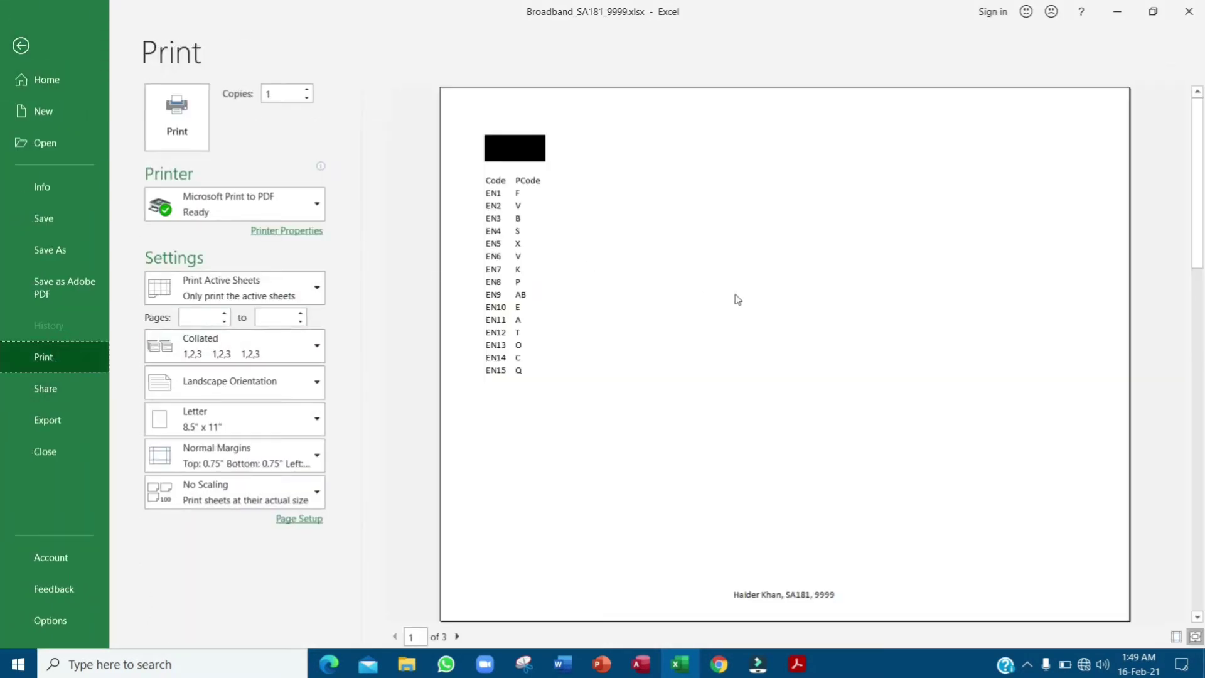
{"action": "left_click", "coordinate": [295, 384]}
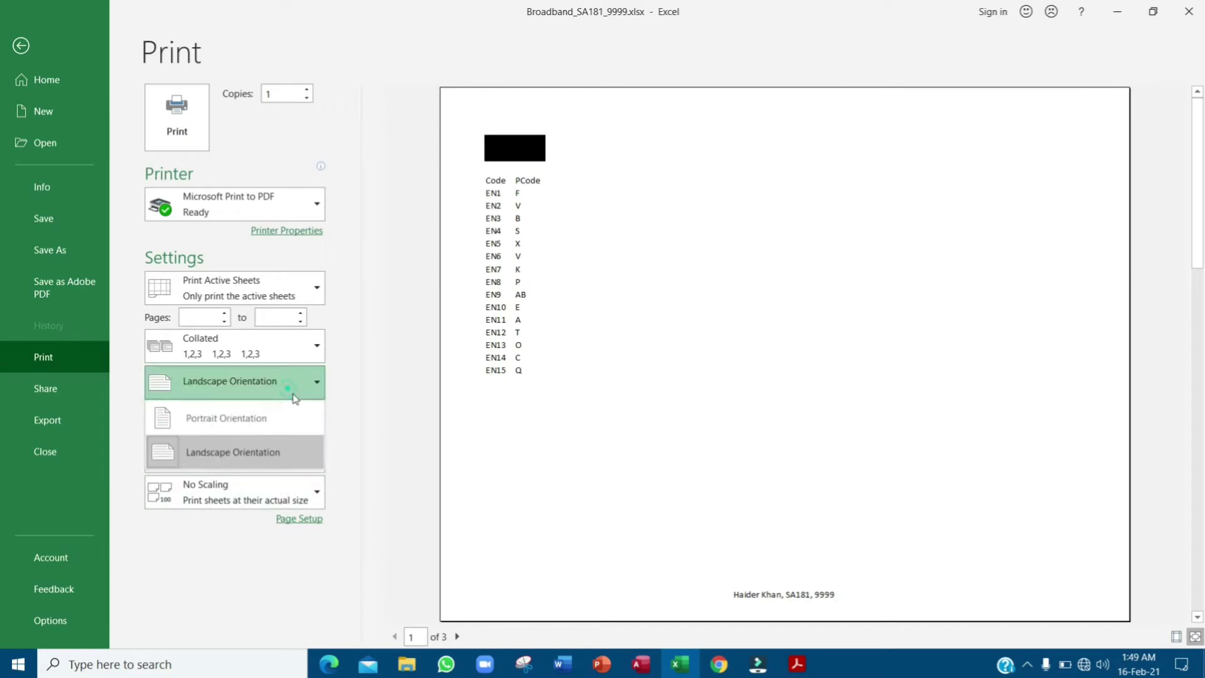
{"action": "left_click", "coordinate": [290, 455]}
{"action": "left_click", "coordinate": [797, 664]}
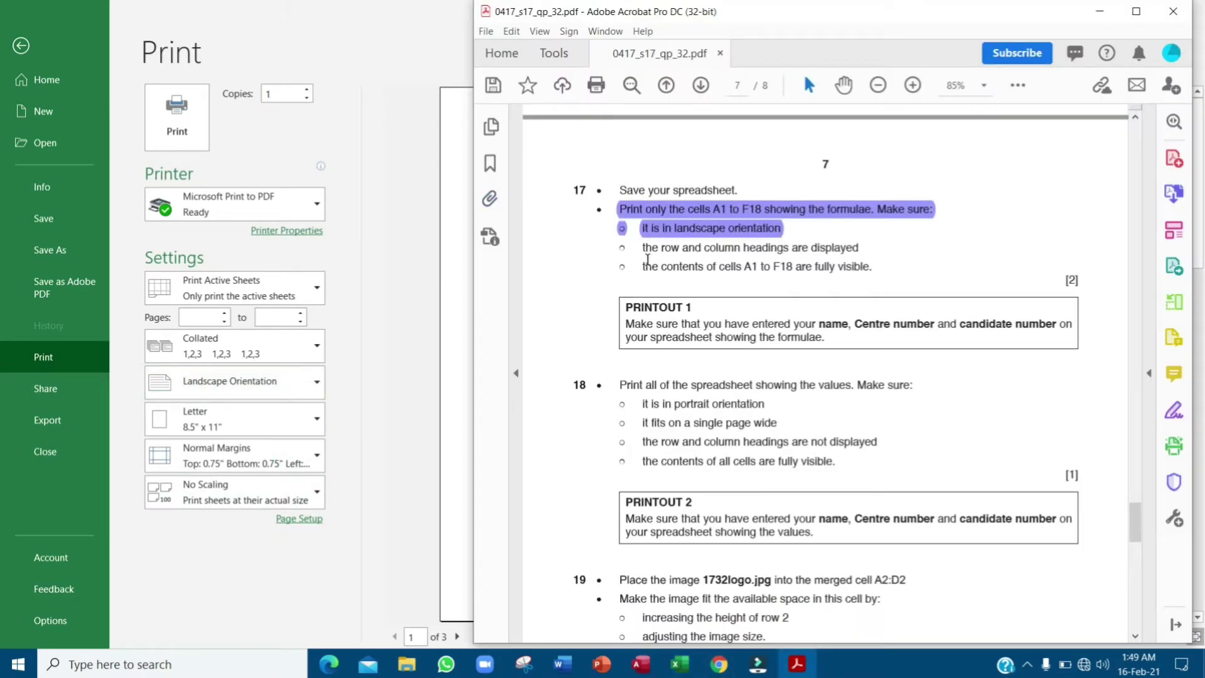
{"action": "left_click_drag", "start_coordinate": [644, 267], "coordinate": [880, 264]}
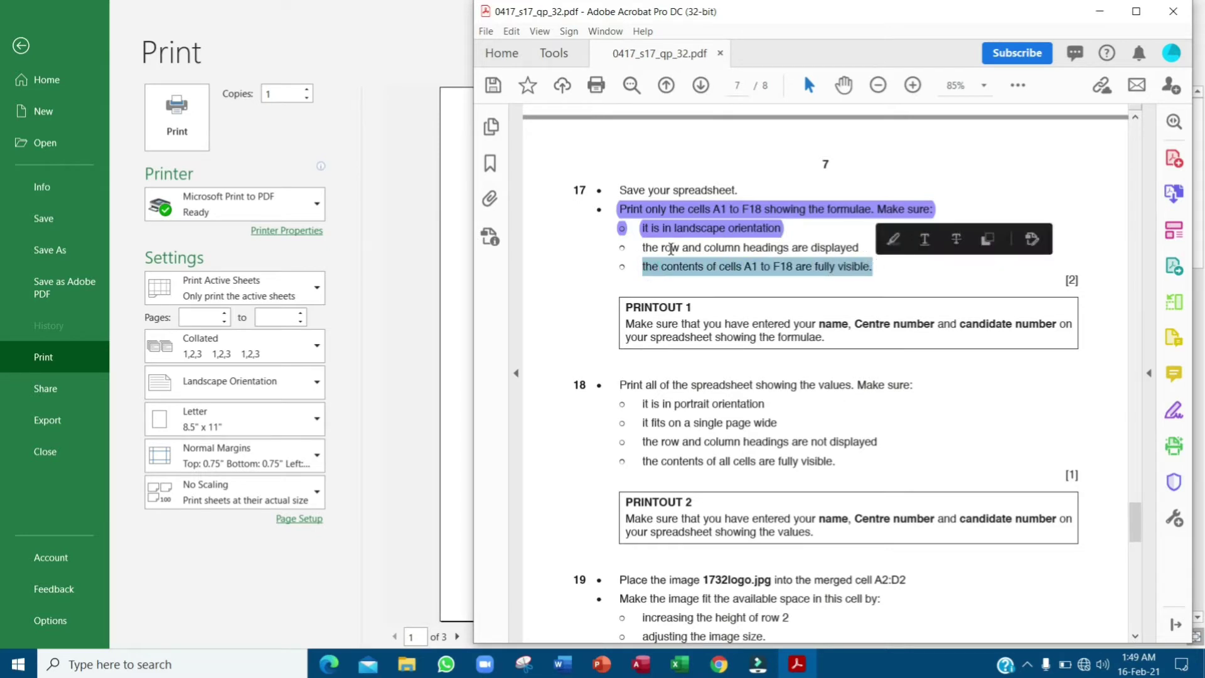
{"action": "left_click_drag", "start_coordinate": [640, 248], "coordinate": [864, 248]}
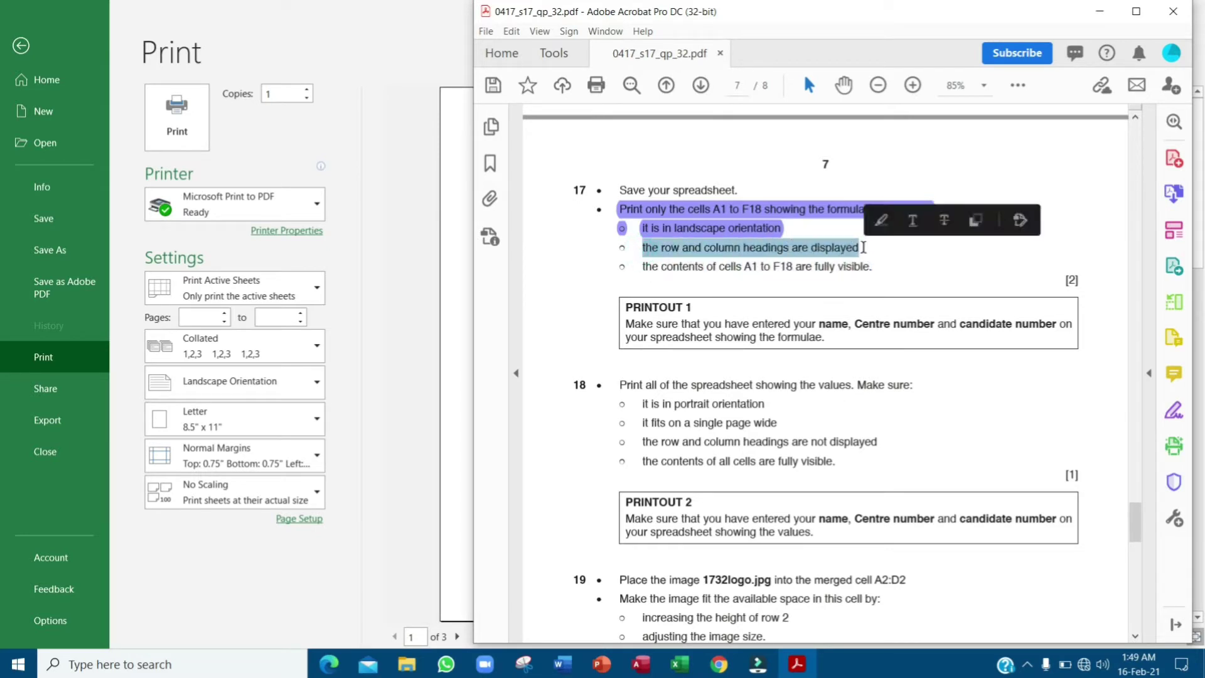
{"action": "left_click", "coordinate": [363, 559]}
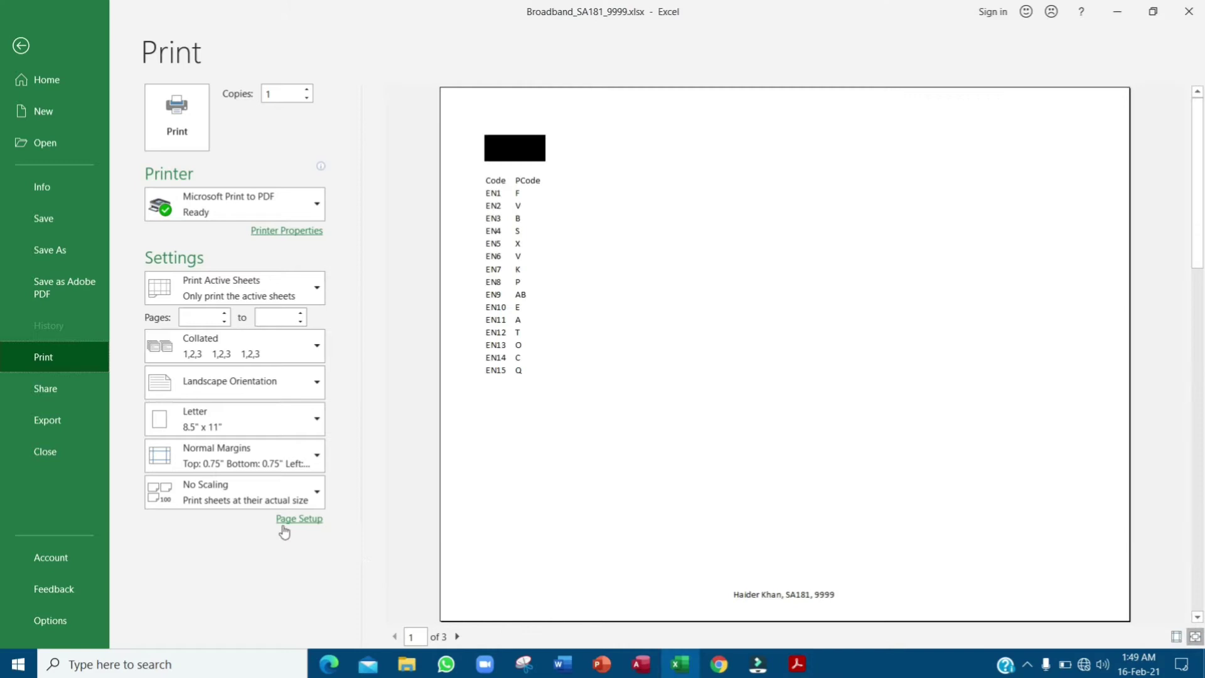
{"action": "left_click", "coordinate": [275, 496]}
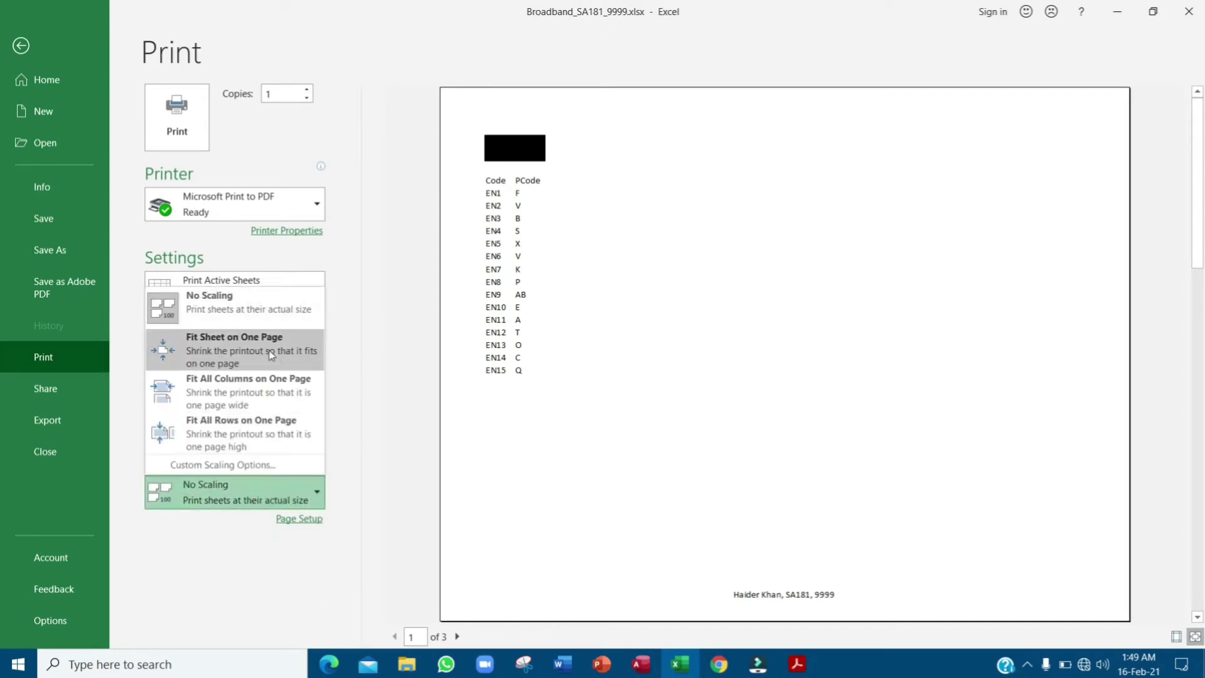
{"action": "left_click", "coordinate": [267, 355]}
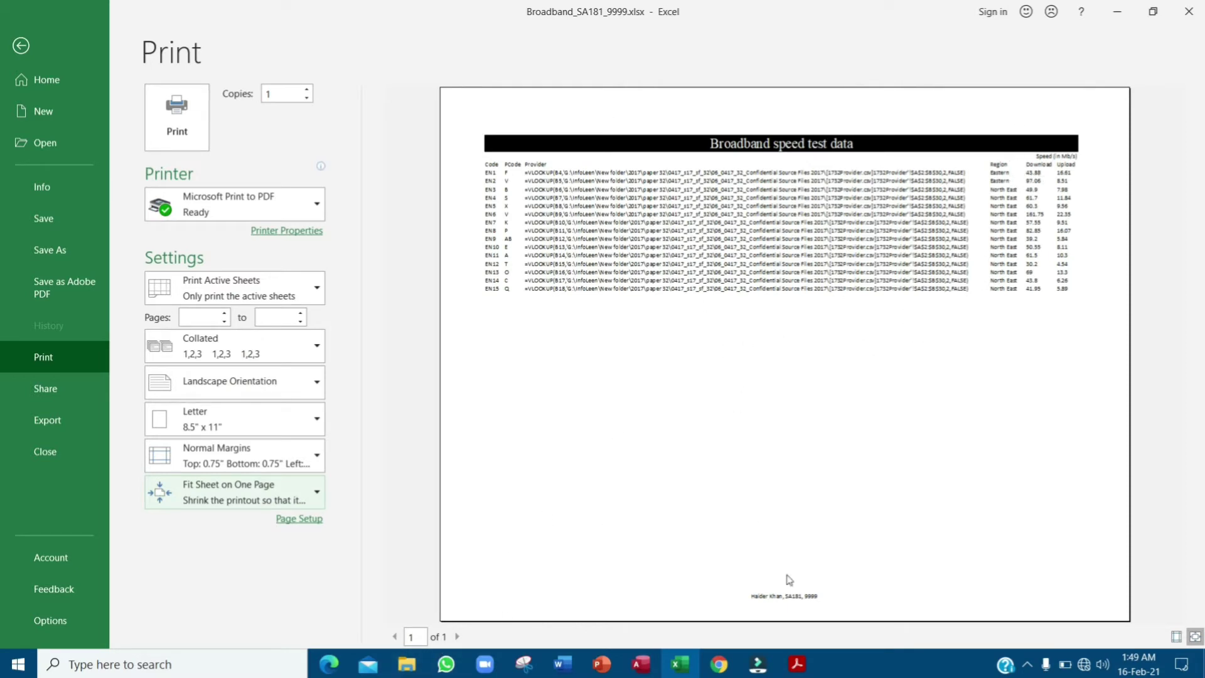
{"action": "left_click", "coordinate": [797, 664]}
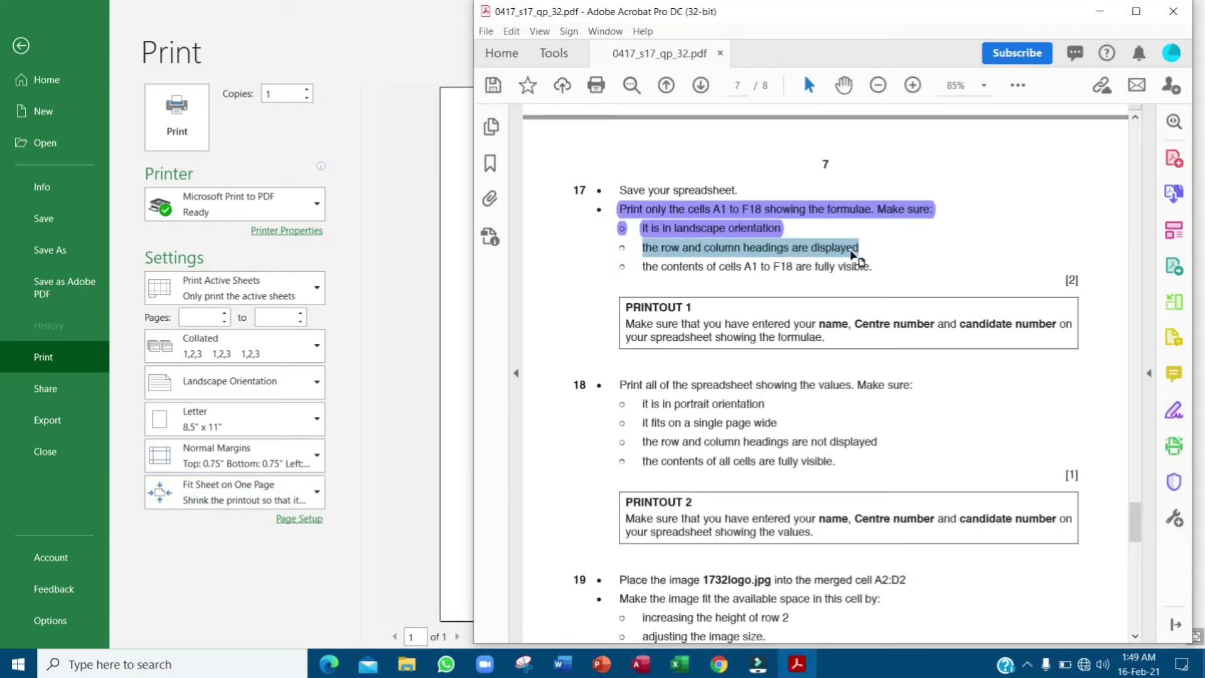
{"action": "left_click", "coordinate": [401, 393]}
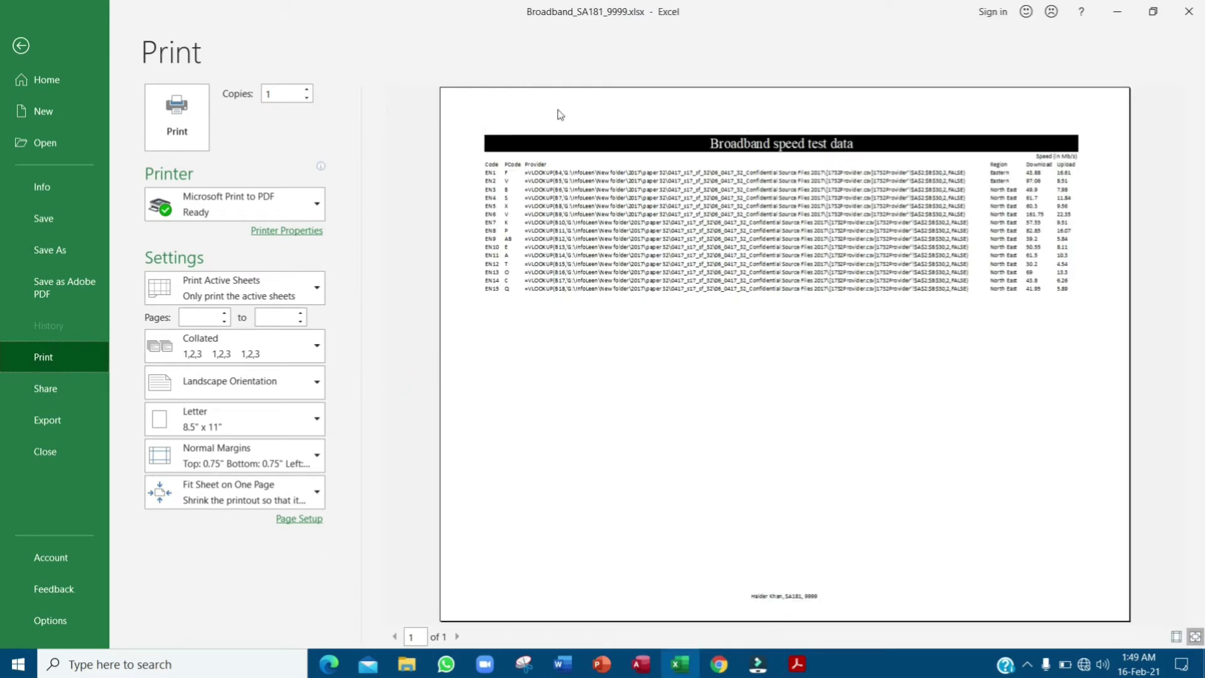
- Turn on printing of row and column headings in Page Setup
{"action": "left_click", "coordinate": [299, 518]}
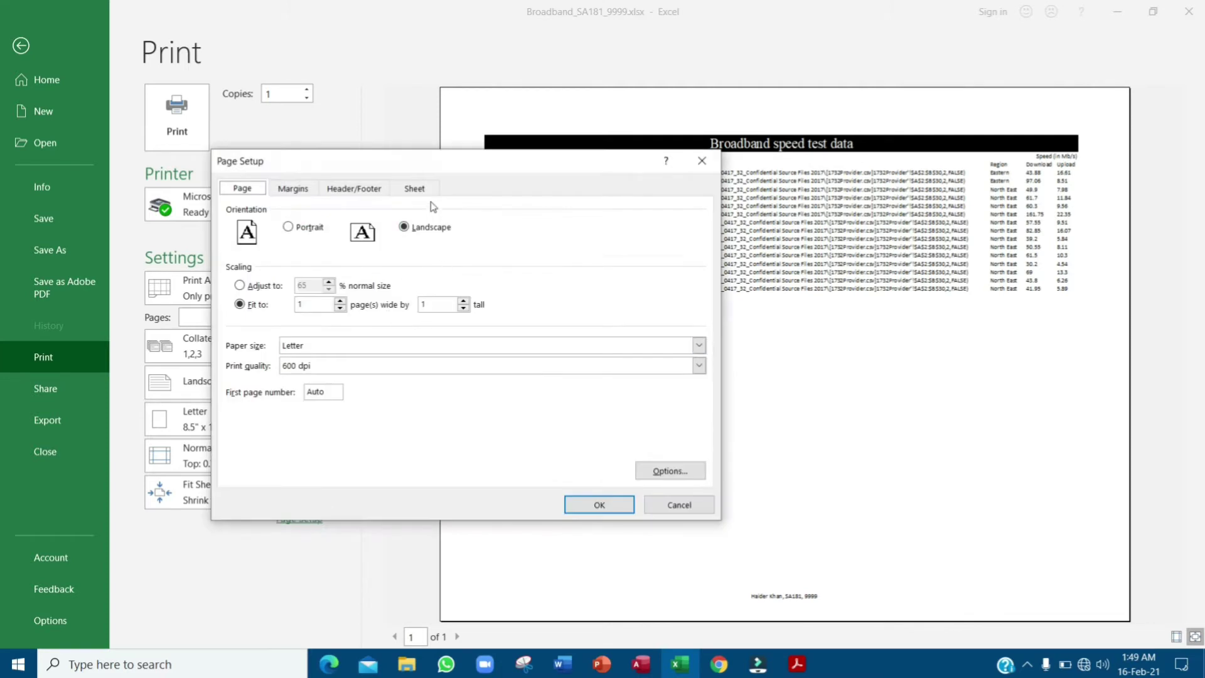
{"action": "left_click", "coordinate": [438, 191]}
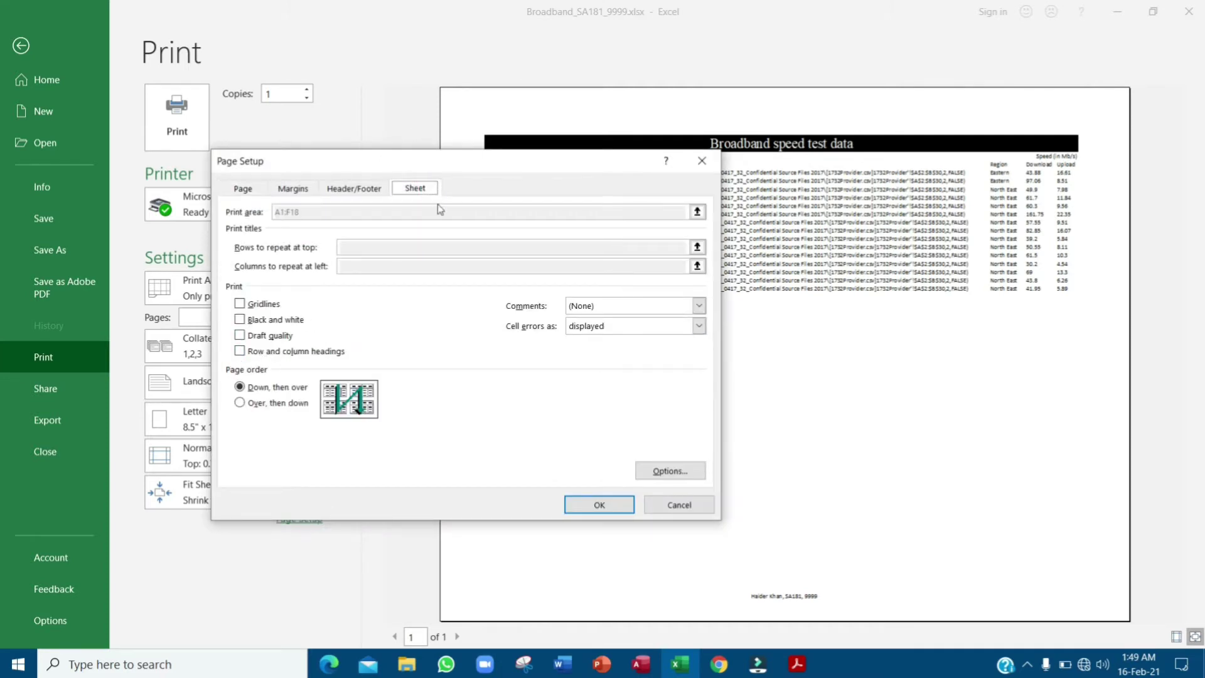
{"action": "left_click_drag", "start_coordinate": [483, 165], "coordinate": [812, 215]}
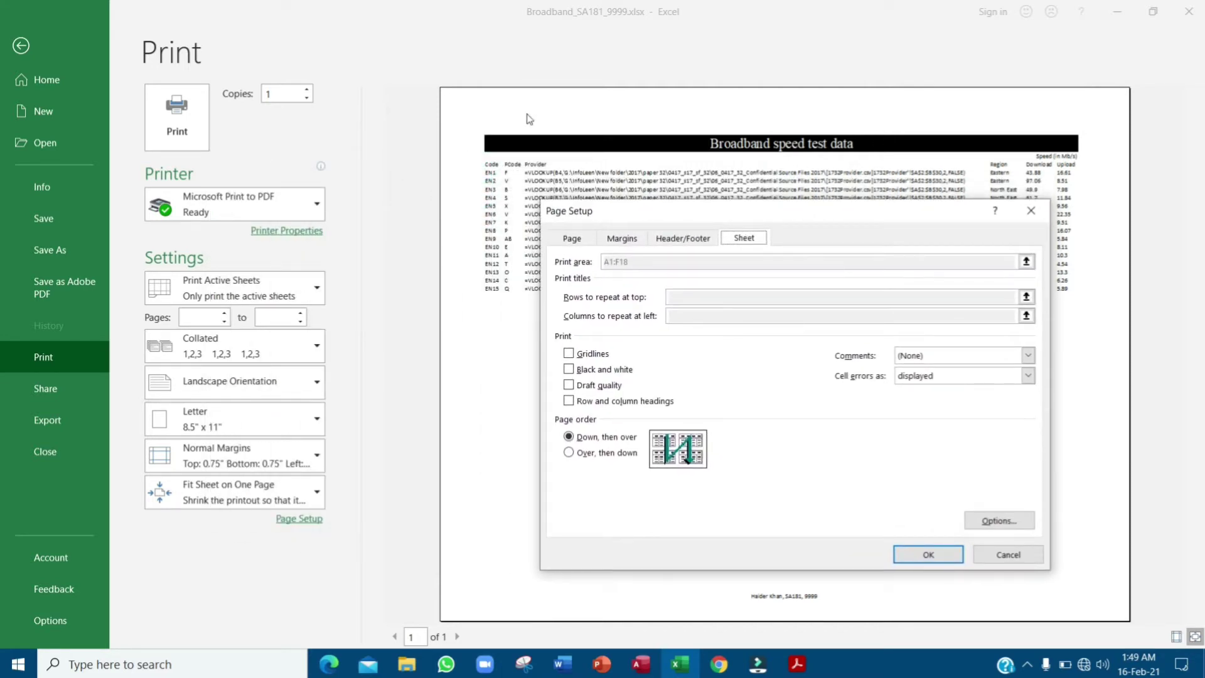
{"action": "left_click", "coordinate": [569, 400]}
{"action": "left_click", "coordinate": [929, 554]}
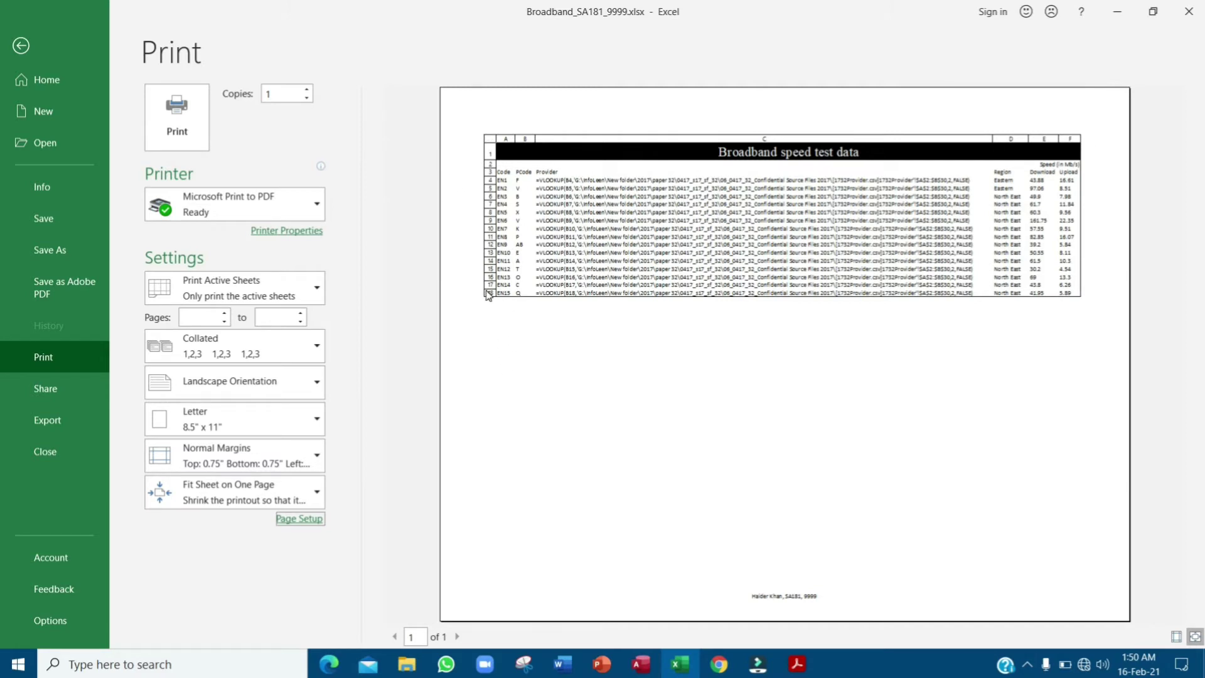
- Print the A1:F18 formula view and return to the worksheet
{"action": "key", "text": "alt+Tab"}
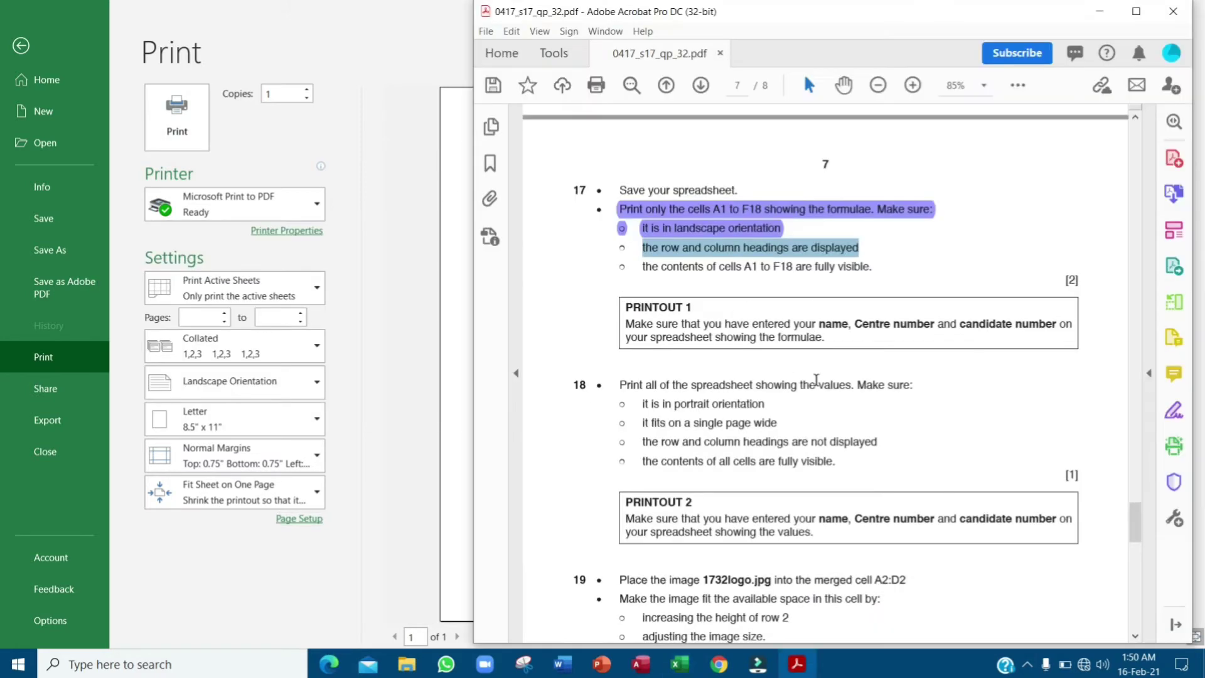
{"action": "left_click_drag", "start_coordinate": [643, 266], "coordinate": [875, 266]}
{"action": "left_click", "coordinate": [430, 319]}
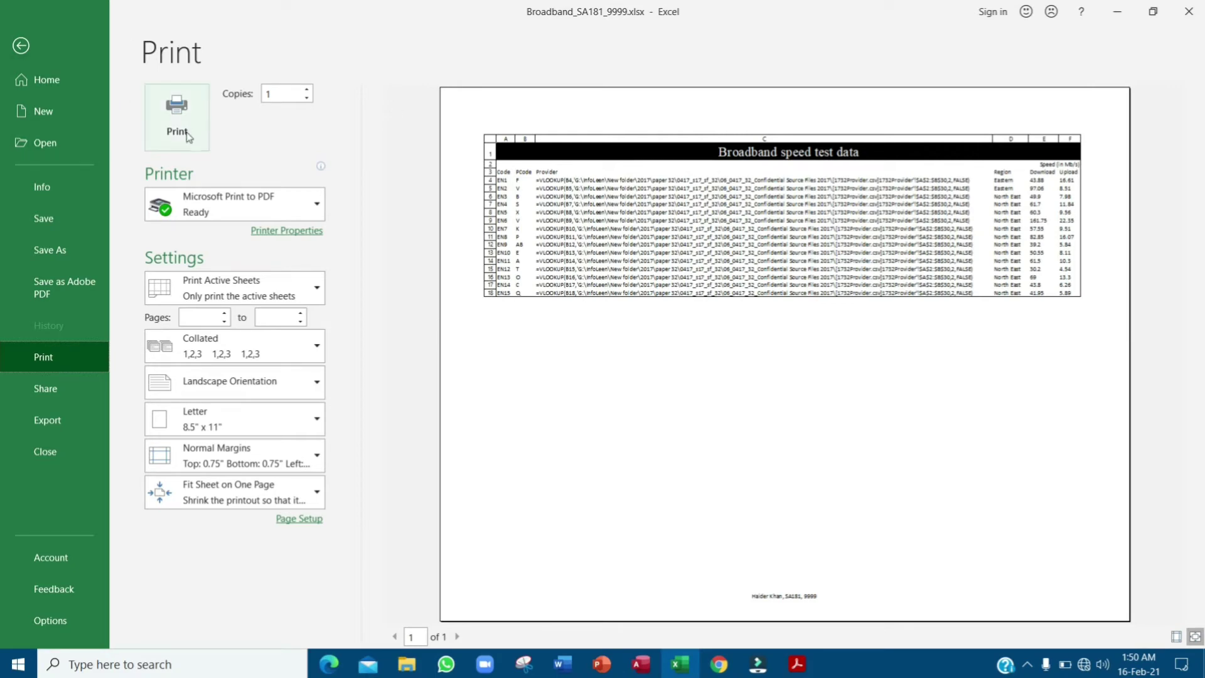
{"action": "key", "text": "ctrl"}
{"action": "left_click", "coordinate": [20, 45]}
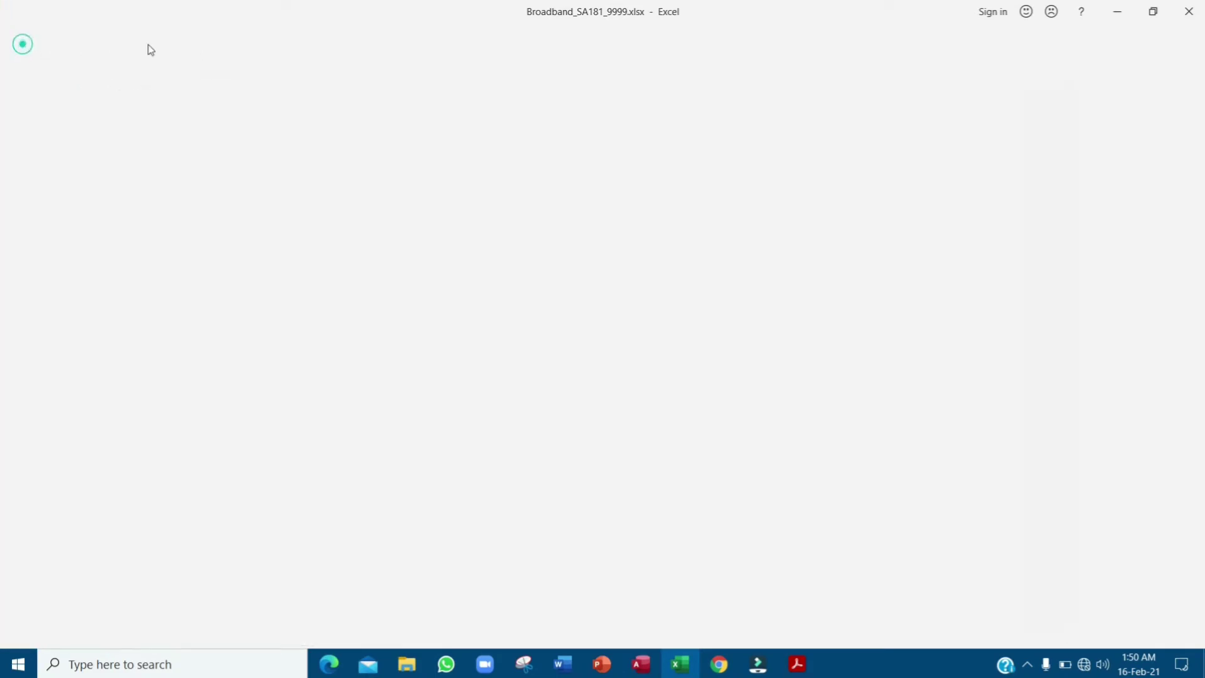
- Select the printout instruction in the question paper, then clear the selection
{"action": "left_click", "coordinate": [797, 667]}
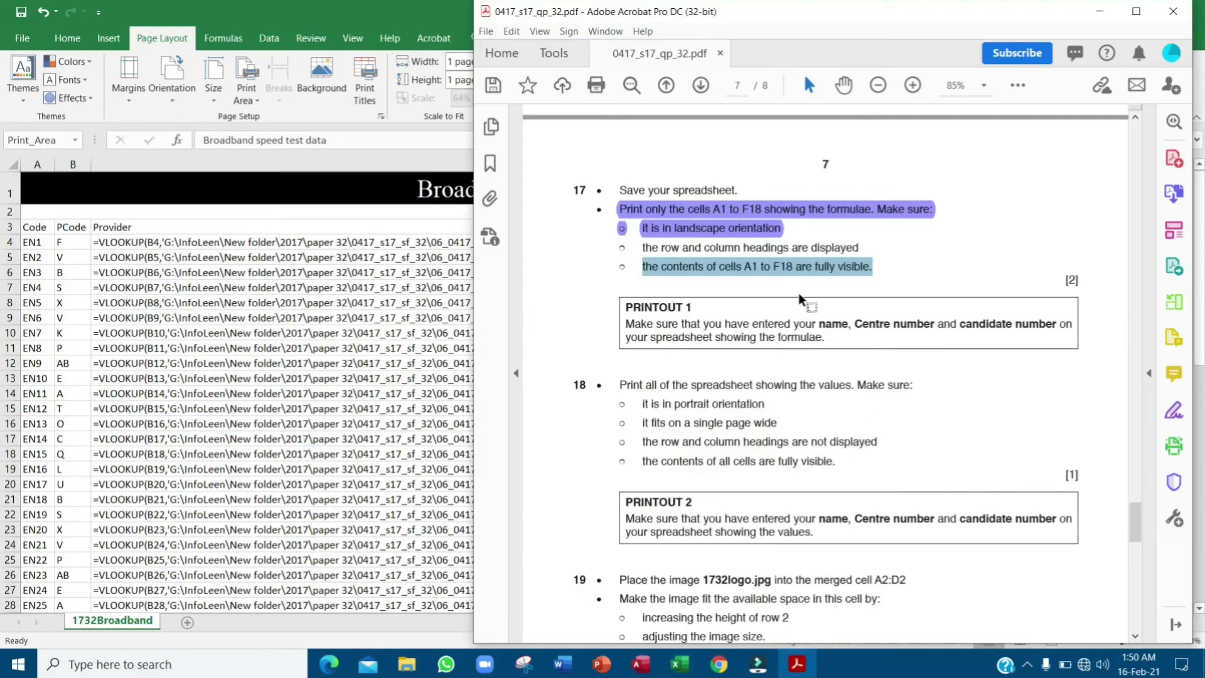
{"action": "left_click_drag", "start_coordinate": [625, 327], "coordinate": [835, 342]}
{"action": "left_click", "coordinate": [832, 343]}
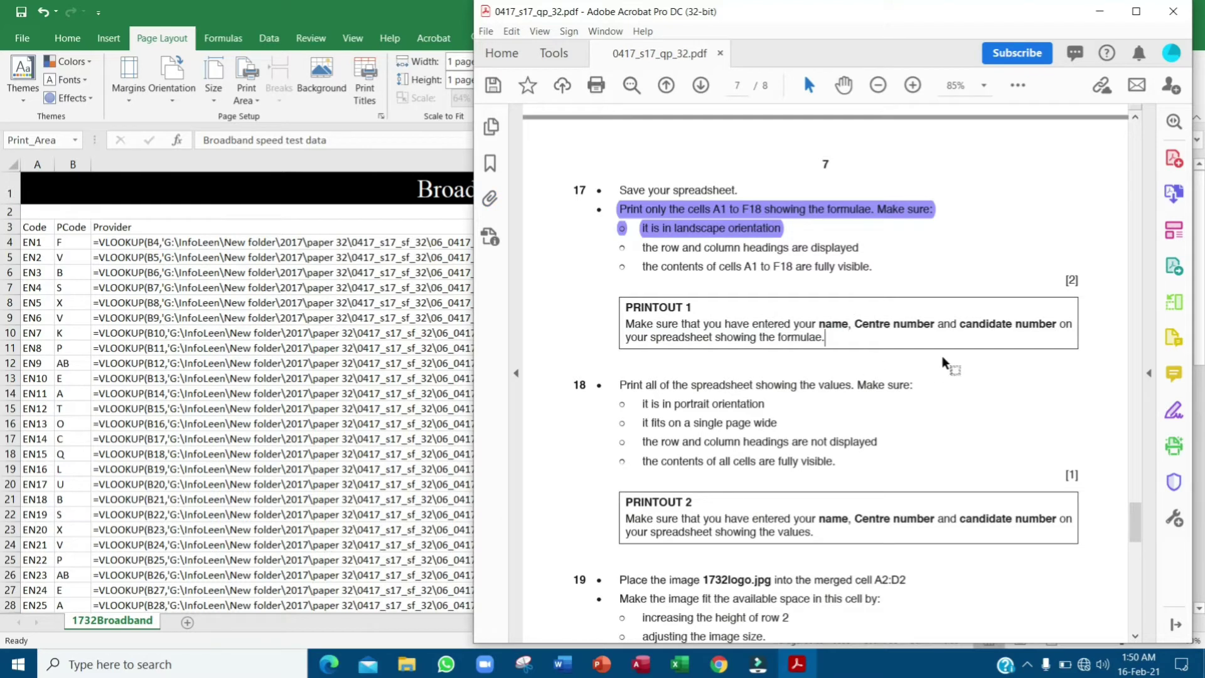
{"action": "scroll", "coordinate": [943, 362], "scroll_direction": "down", "scroll_amount": 1}
- Preview how the sheet will print in Excel, then close the preview
{"action": "left_click", "coordinate": [166, 38]}
{"action": "left_click", "coordinate": [22, 37]}
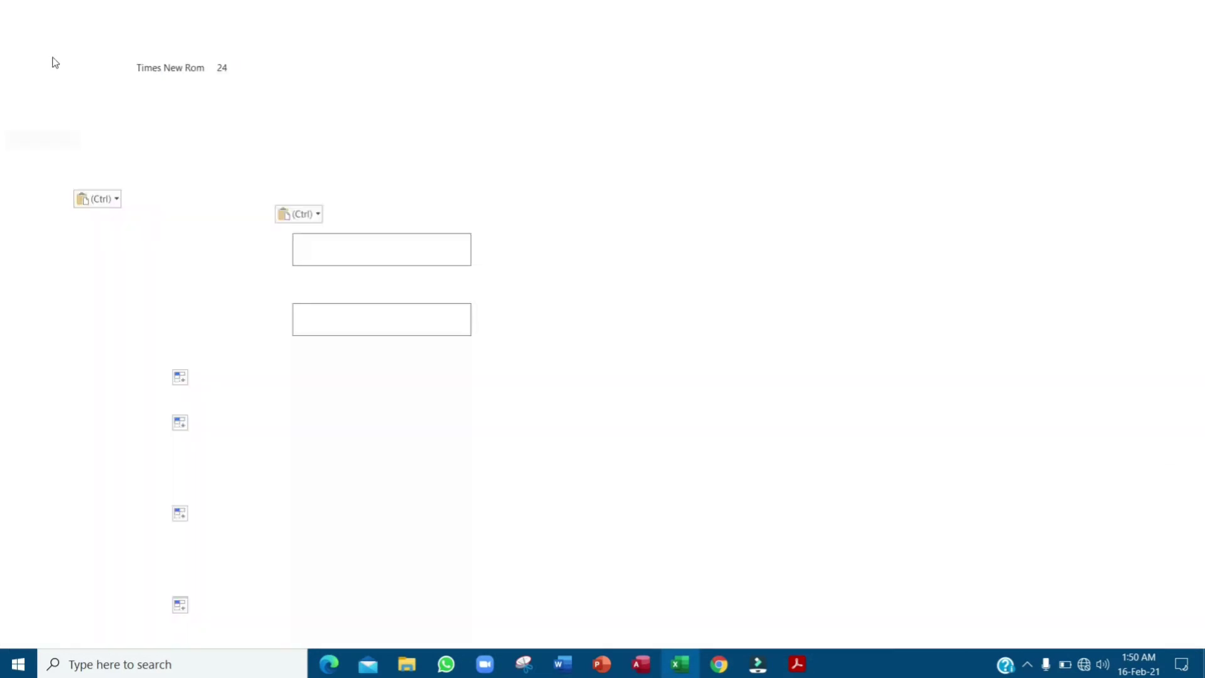
{"action": "left_click", "coordinate": [72, 357]}
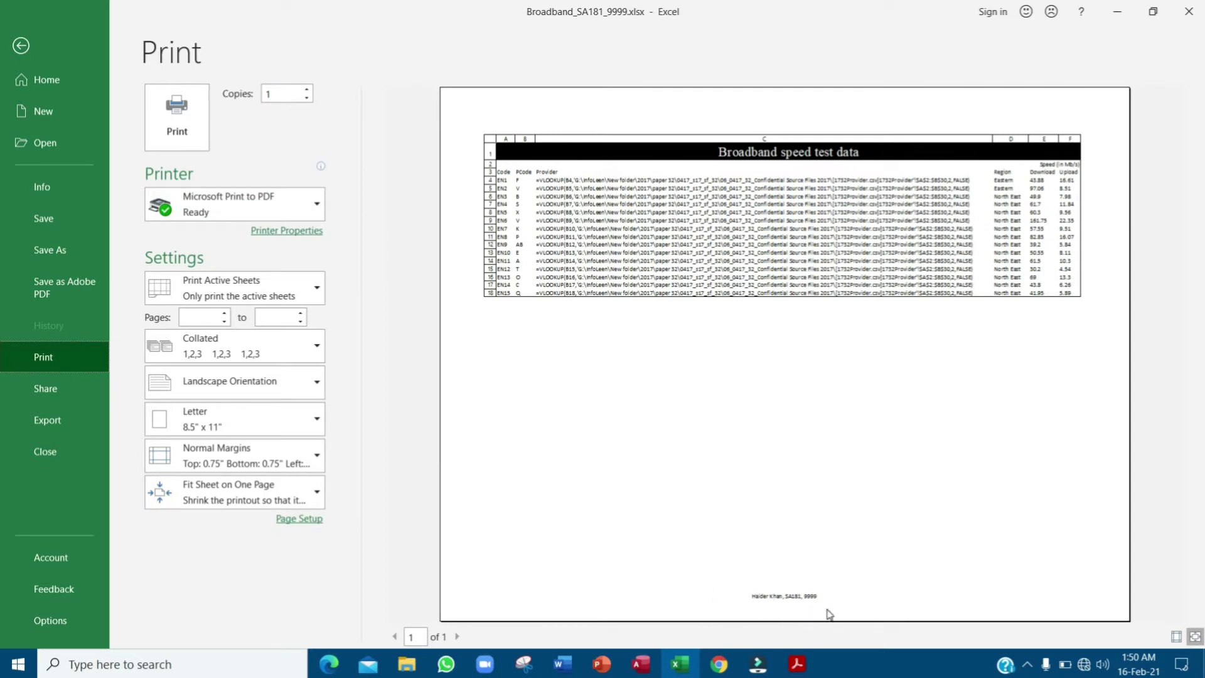
{"action": "left_click", "coordinate": [21, 46]}
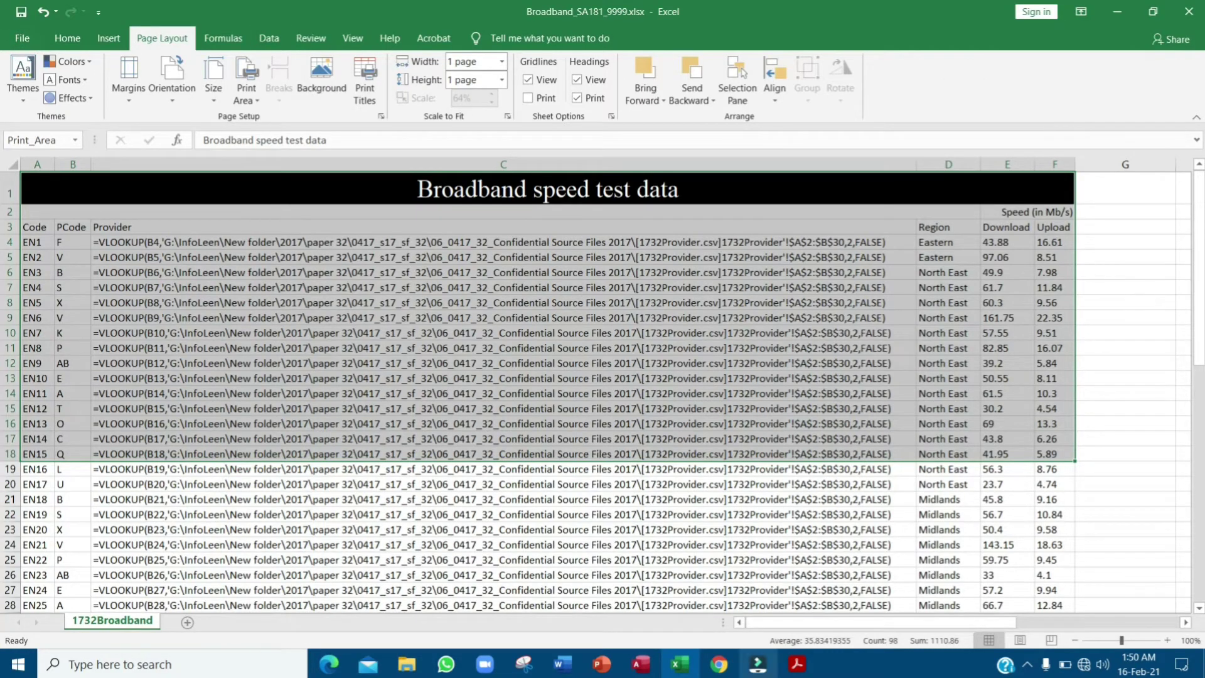
- Select question 18's opening instruction in the question paper
{"action": "left_click", "coordinate": [797, 664]}
{"action": "scroll", "coordinate": [866, 272], "scroll_direction": "down", "scroll_amount": 3}
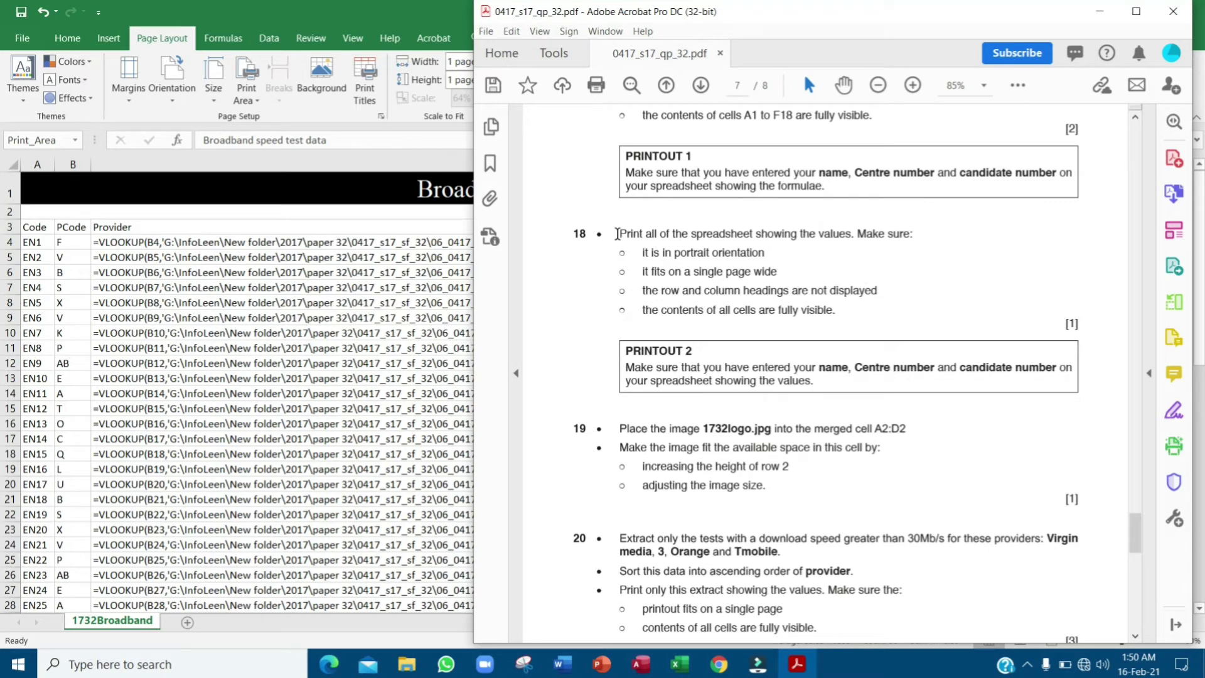
{"action": "left_click_drag", "start_coordinate": [618, 233], "coordinate": [932, 239]}
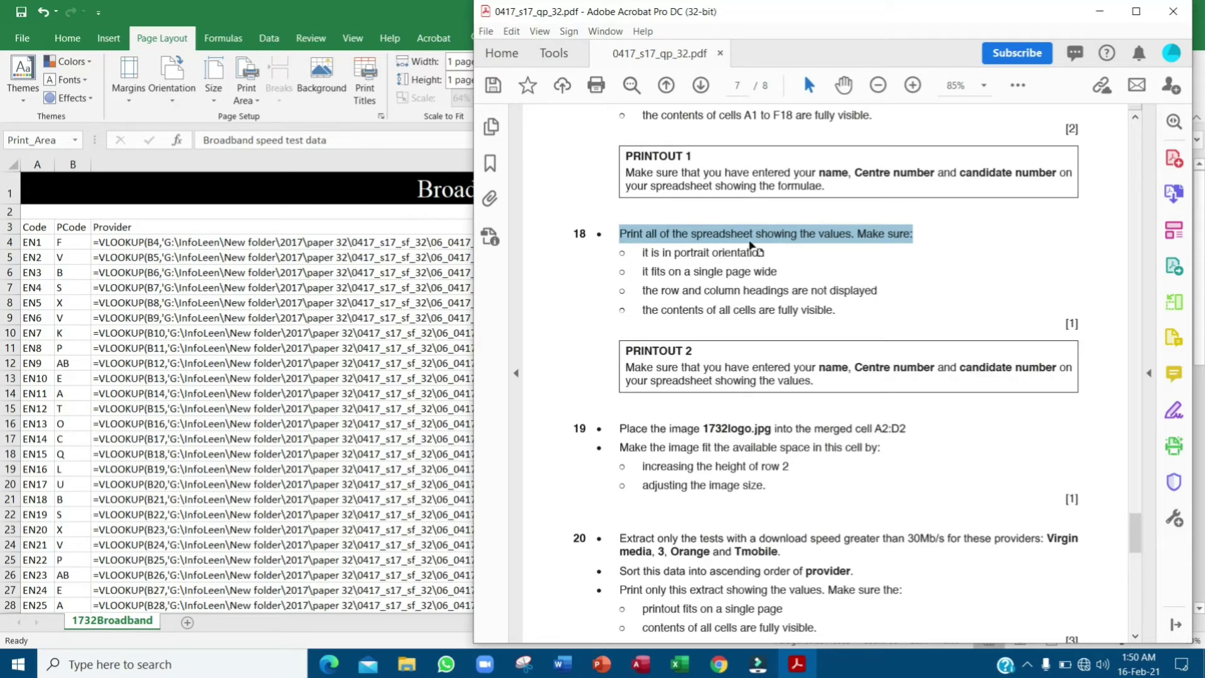
{"action": "key", "text": "alt+Tab"}
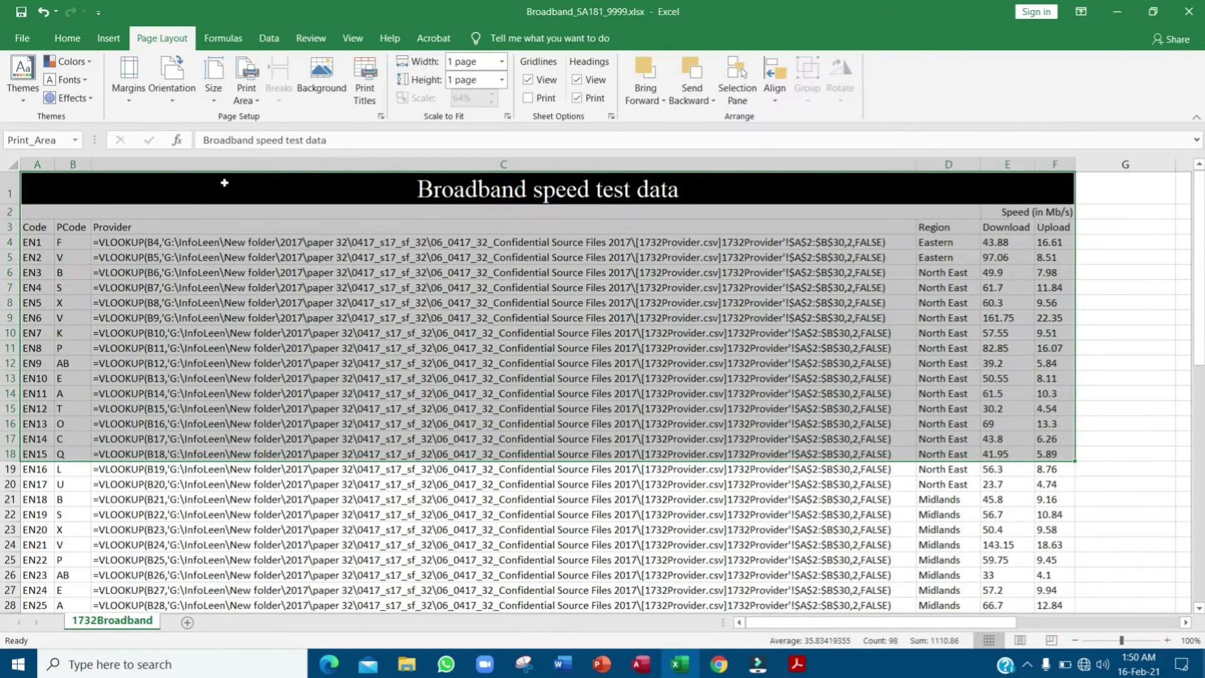
- Clear the A1:F18 print area
{"action": "left_click", "coordinate": [247, 185]}
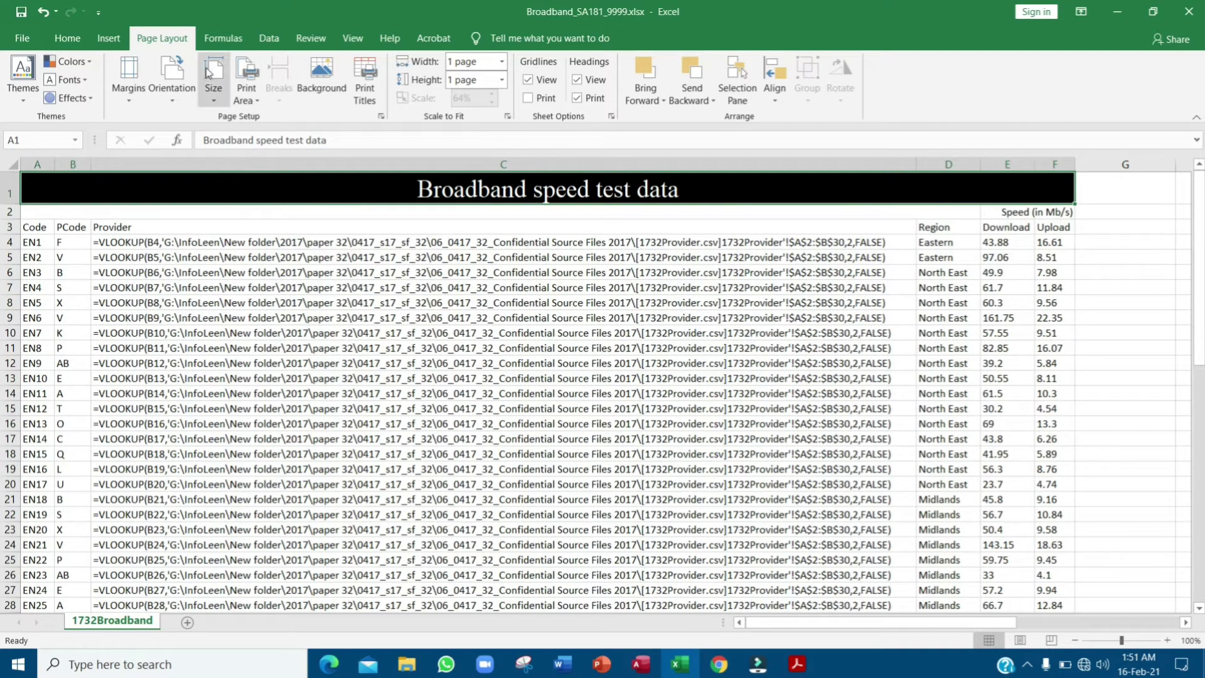
{"action": "left_click", "coordinate": [249, 94]}
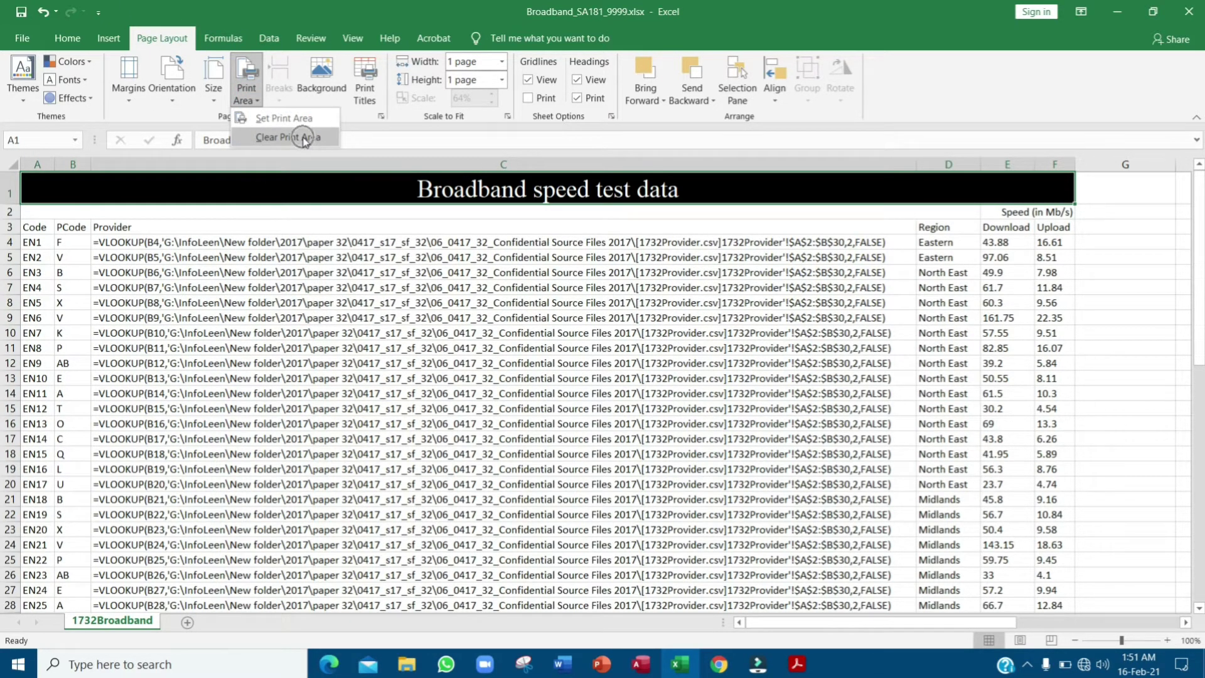
{"action": "left_click", "coordinate": [305, 140]}
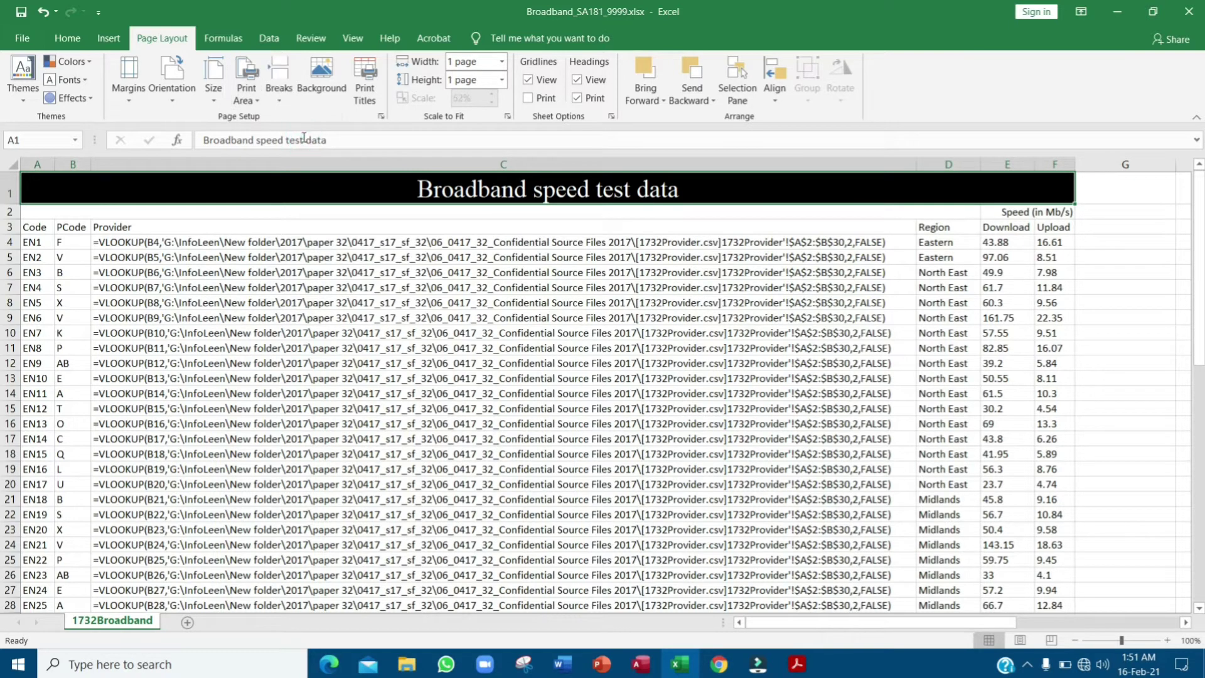
{"action": "key", "text": "alt+Tab"}
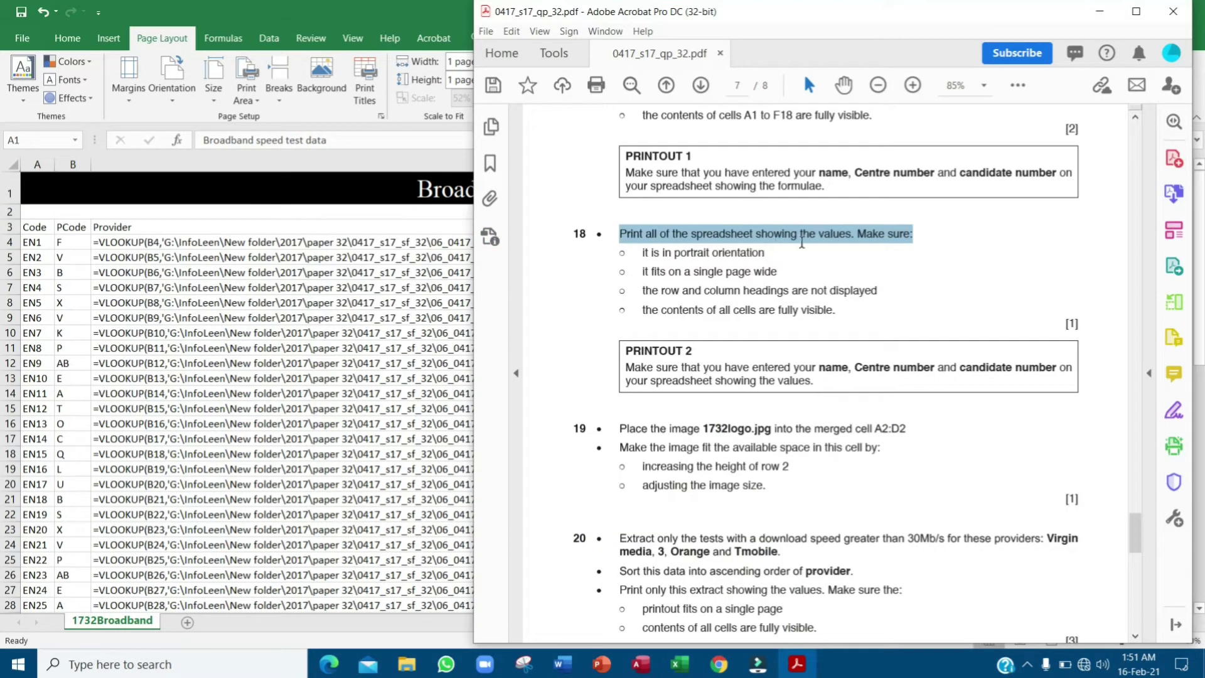
{"action": "left_click", "coordinate": [304, 190]}
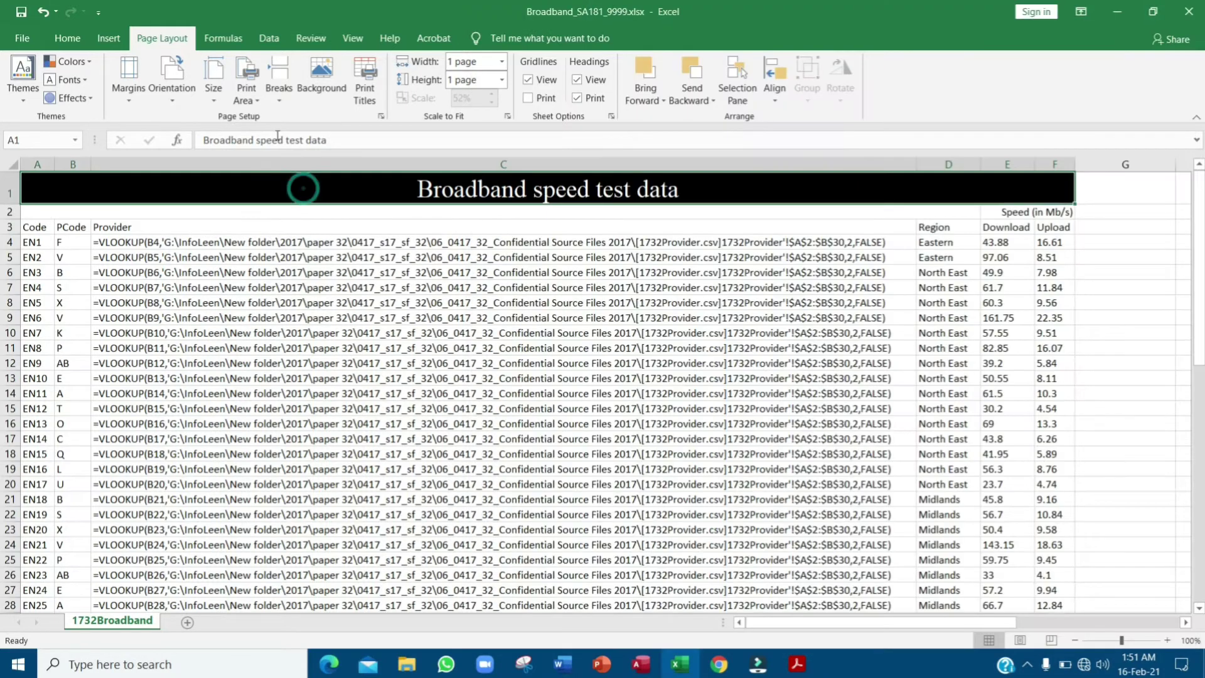
- Turn off Show Formulas and autofit all columns to their contents
{"action": "left_click", "coordinate": [223, 38]}
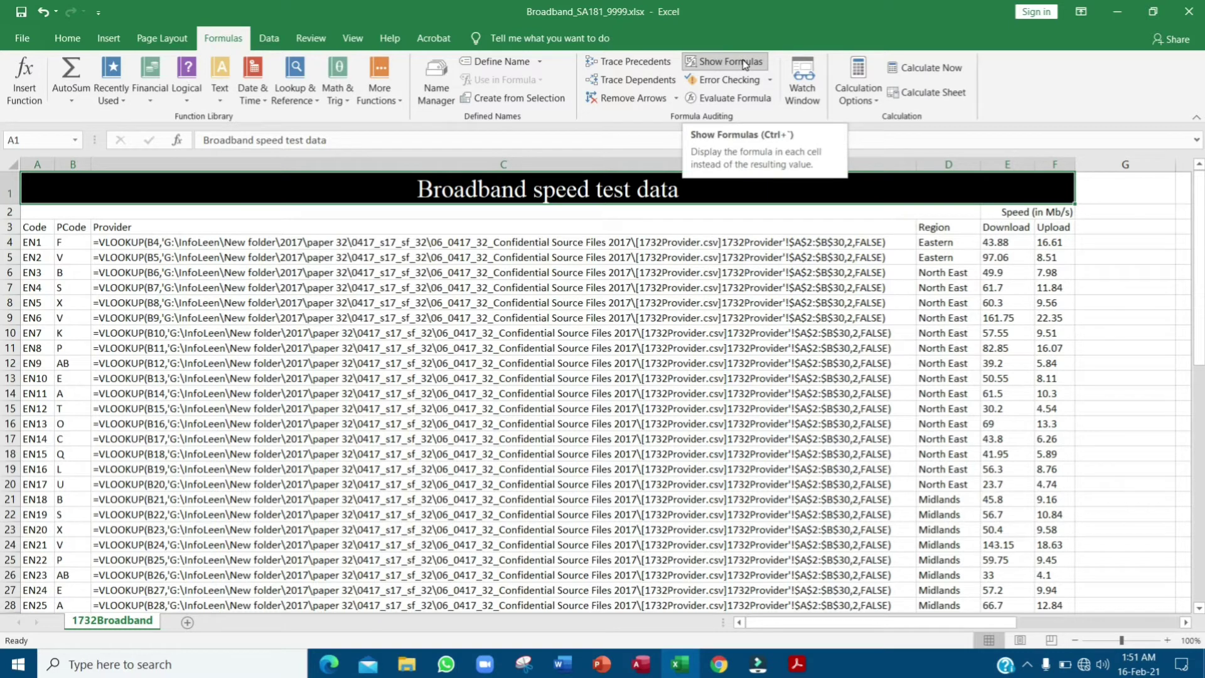
{"action": "left_click", "coordinate": [743, 64]}
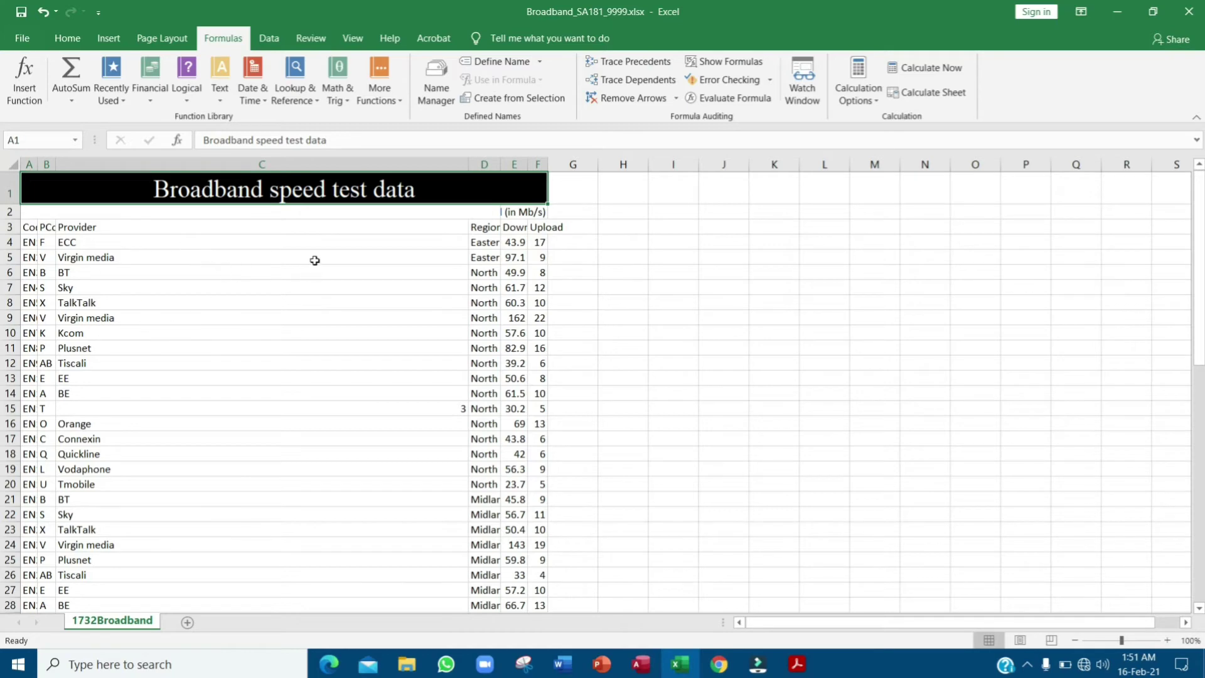
{"action": "left_click", "coordinate": [10, 165]}
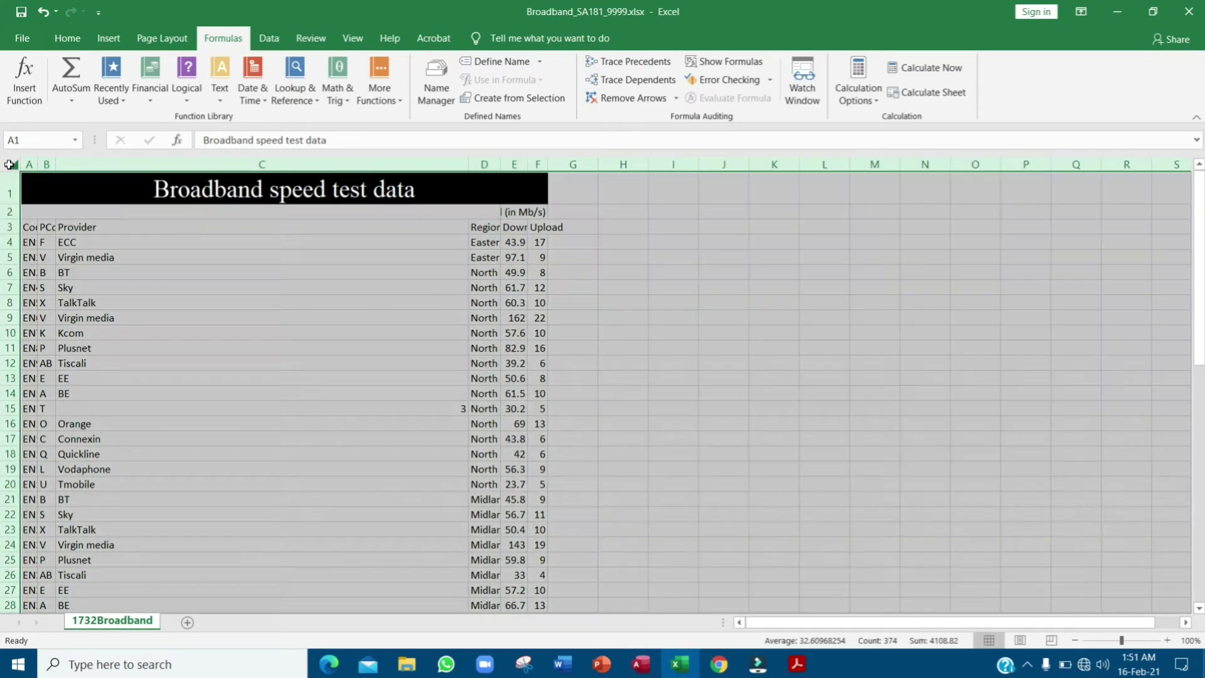
{"action": "double_click", "coordinate": [56, 165]}
{"action": "key", "text": "alt+Tab"}
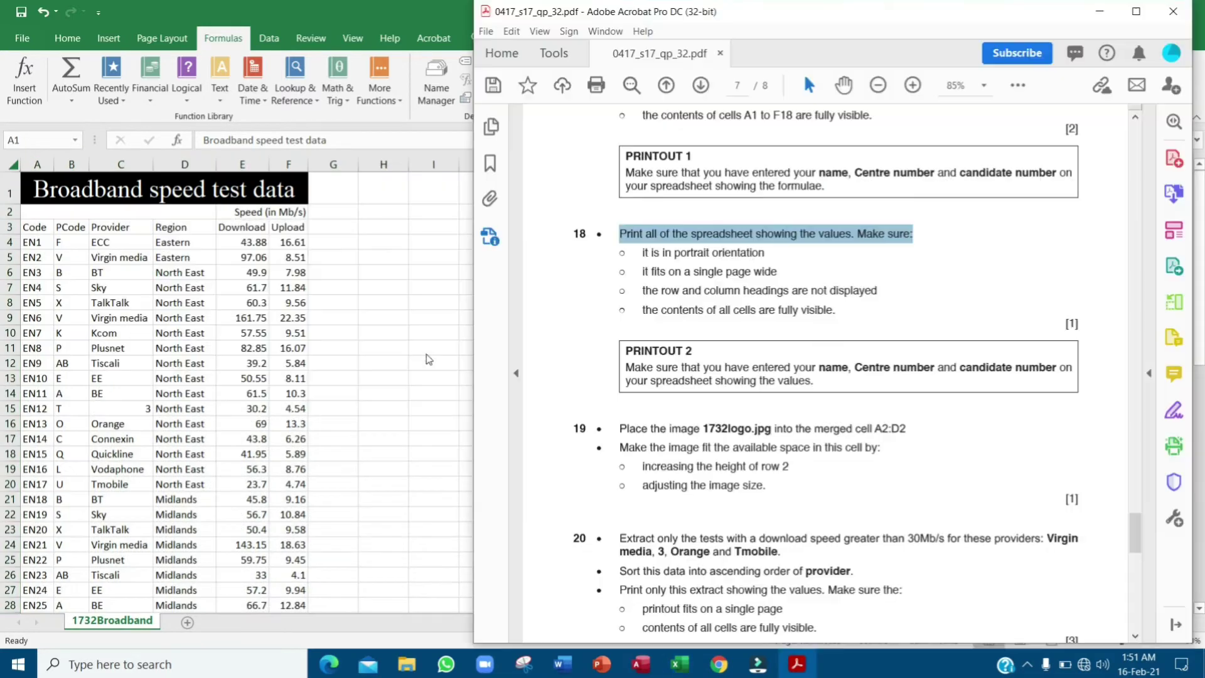
- Highlight the portrait and one-page-wide requirements, then set the sheet to portrait orientation
{"action": "left_click_drag", "start_coordinate": [640, 256], "coordinate": [782, 254]}
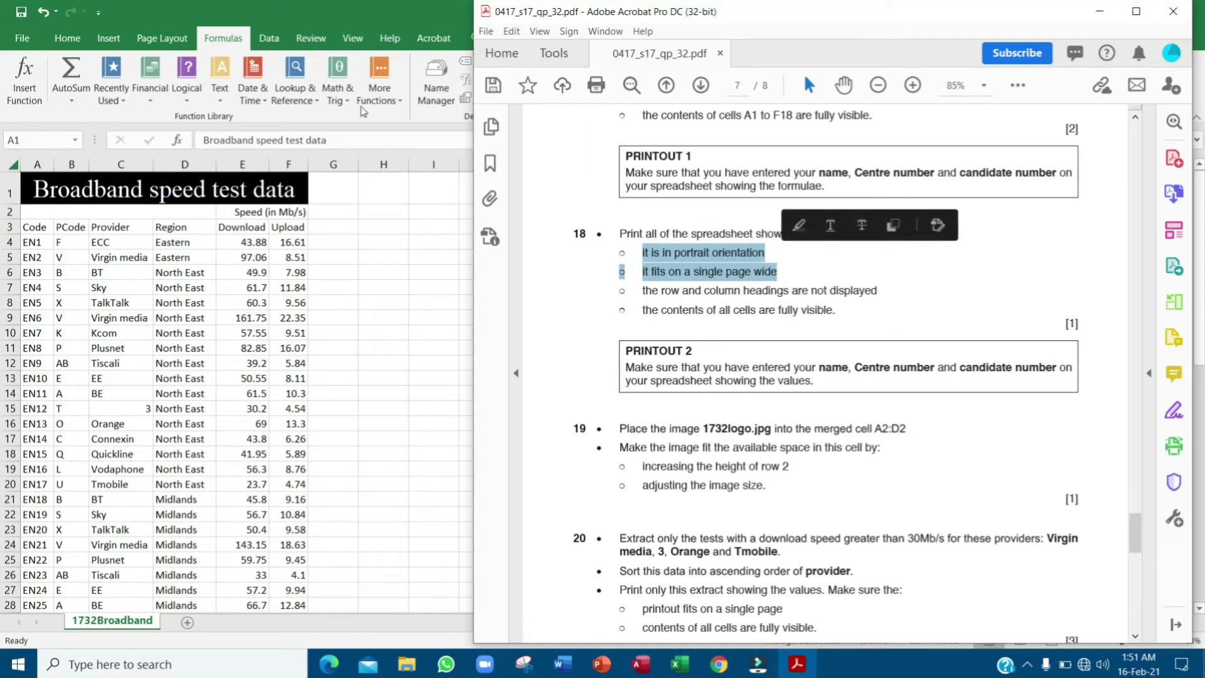
{"action": "left_click", "coordinate": [799, 226]}
{"action": "left_click", "coordinate": [157, 40]}
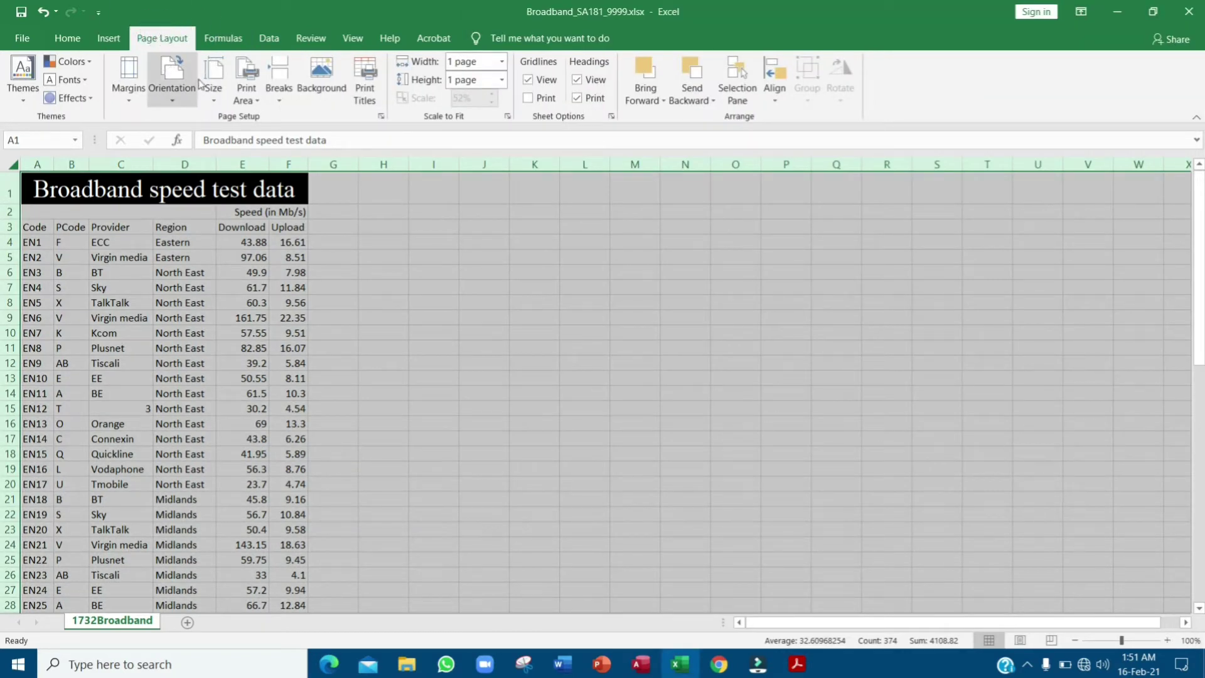
{"action": "left_click", "coordinate": [171, 78]}
{"action": "left_click", "coordinate": [208, 129]}
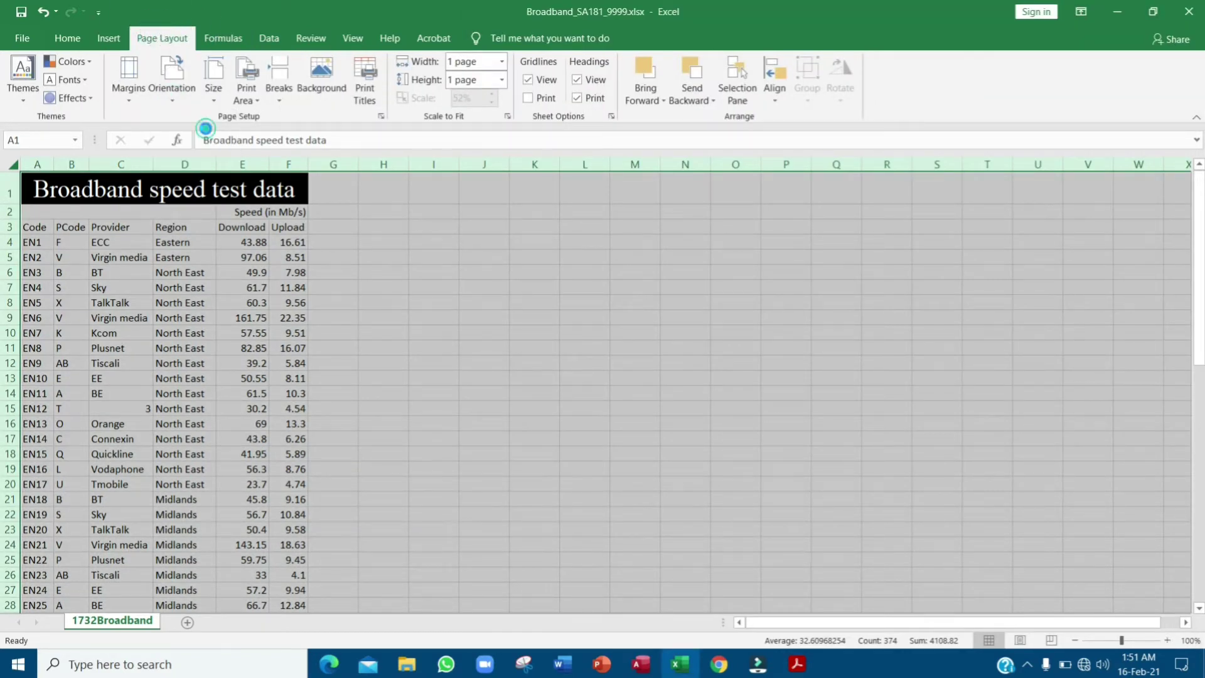
- Highlight the row and column headings requirement in purple in the question paper
{"action": "left_click", "coordinate": [759, 278]}
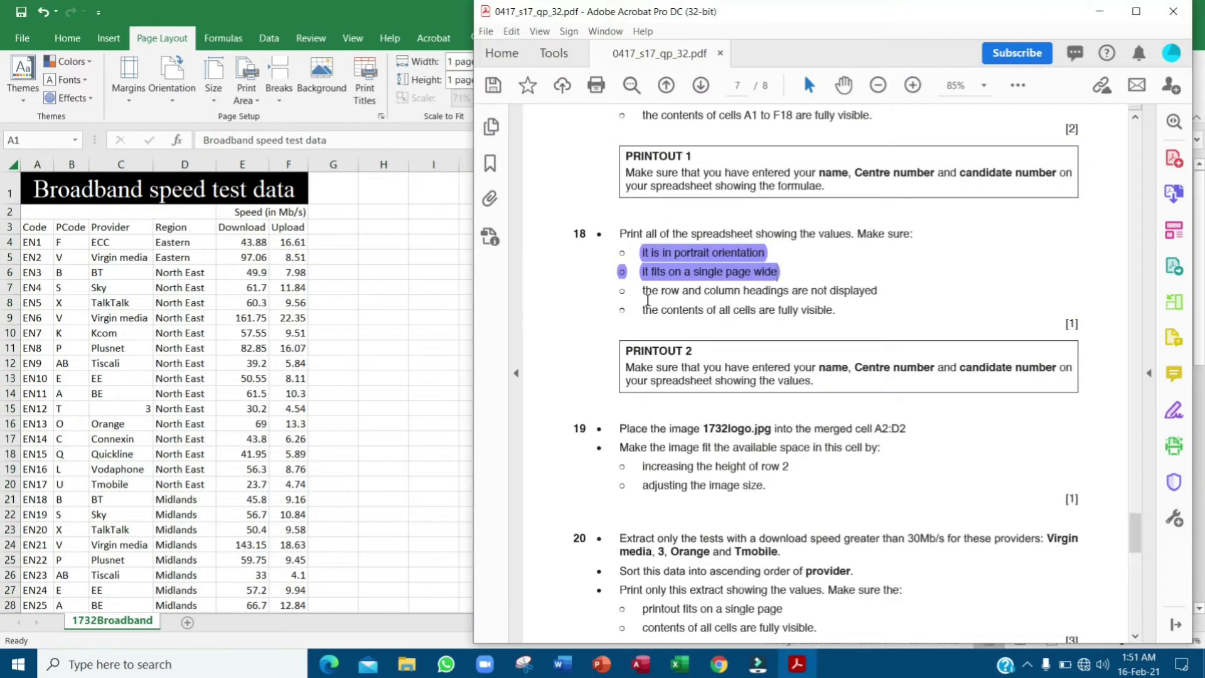
{"action": "left_click_drag", "start_coordinate": [639, 292], "coordinate": [878, 287]}
{"action": "left_click", "coordinate": [902, 263]}
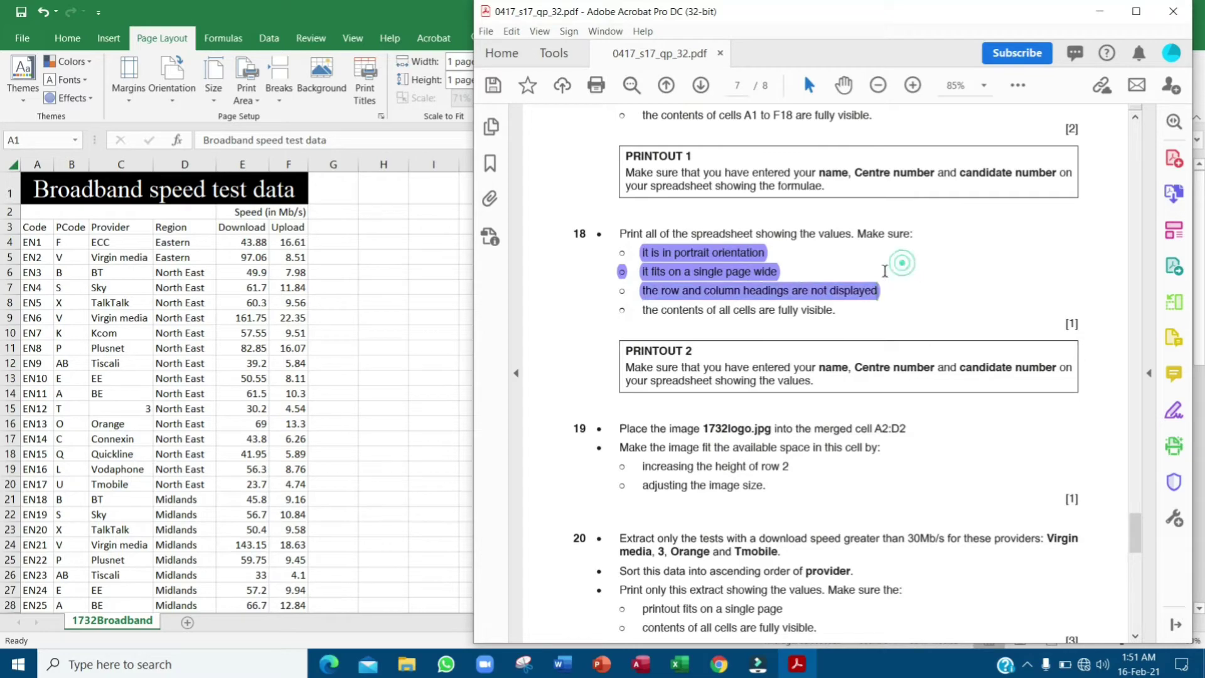
{"action": "left_click", "coordinate": [31, 47]}
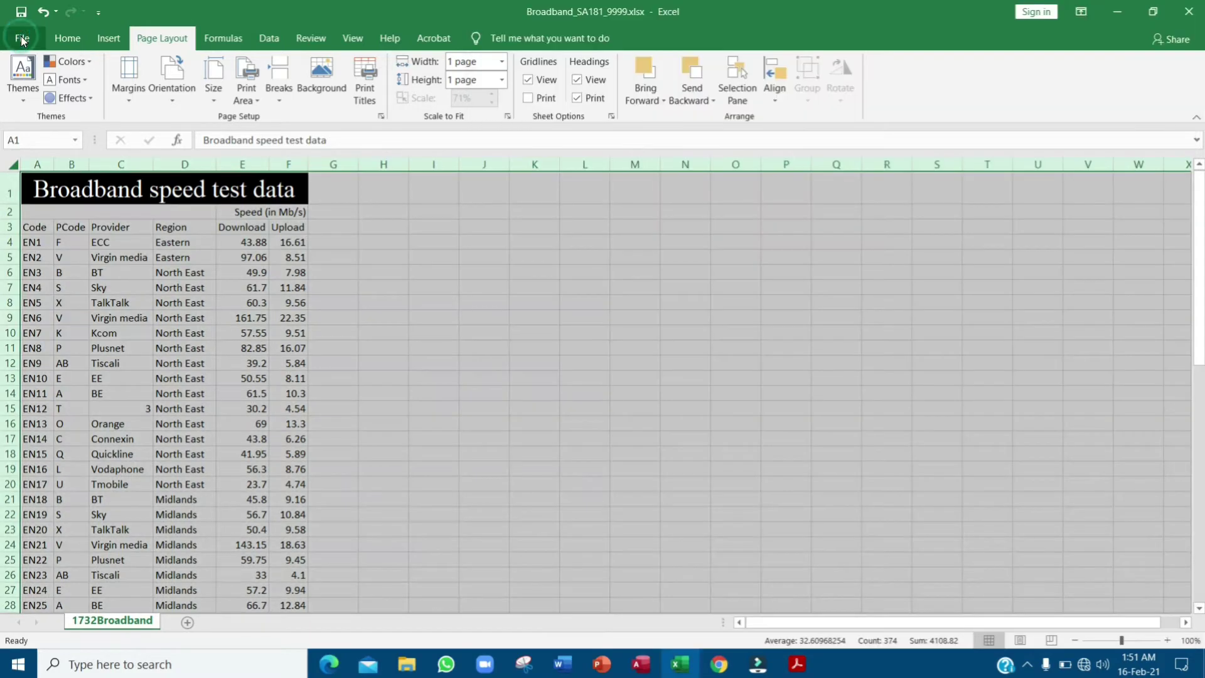
- In the print settings, keep the sheet fitted on one page
{"action": "left_click", "coordinate": [24, 39]}
{"action": "left_click", "coordinate": [73, 351]}
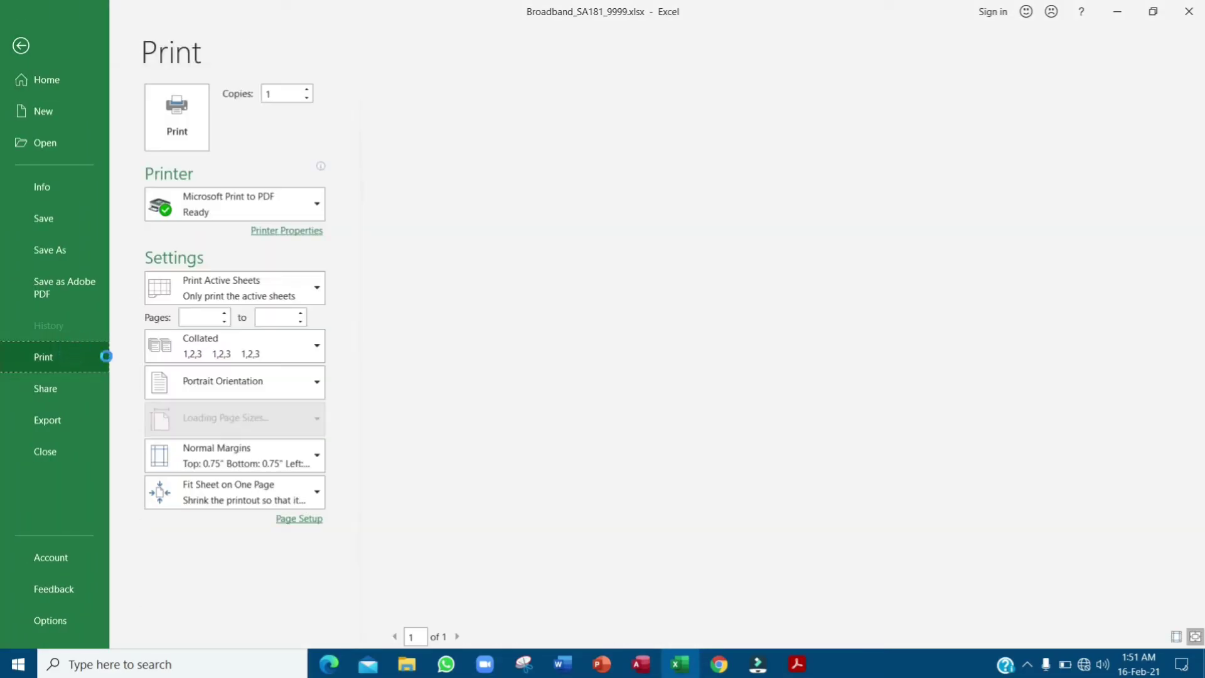
{"action": "left_click", "coordinate": [292, 500]}
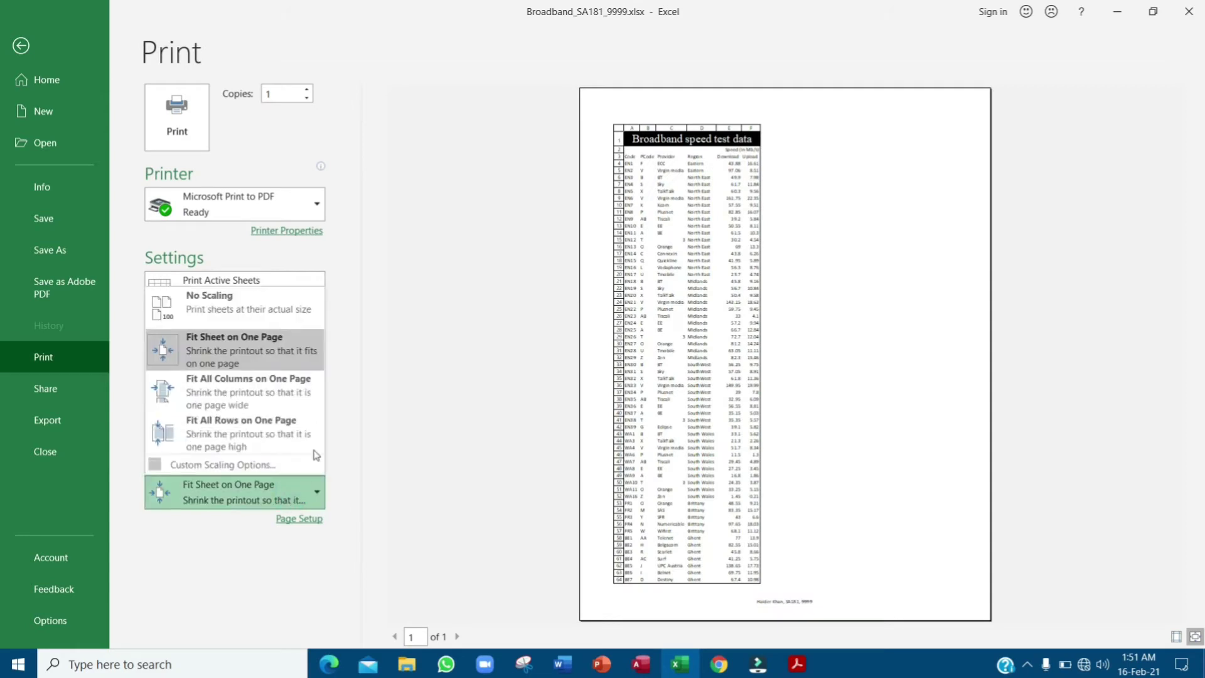
{"action": "left_click", "coordinate": [233, 355]}
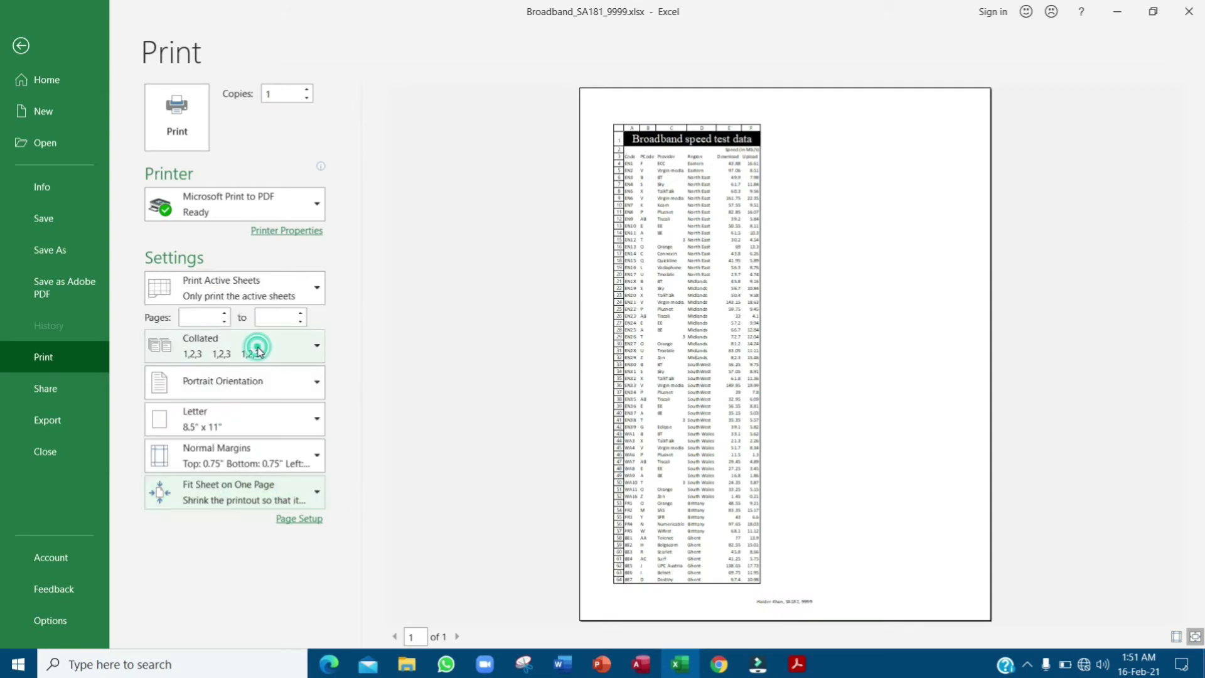
- Confirm Page Setup with row and column headings left unprinted
{"action": "left_click", "coordinate": [313, 521]}
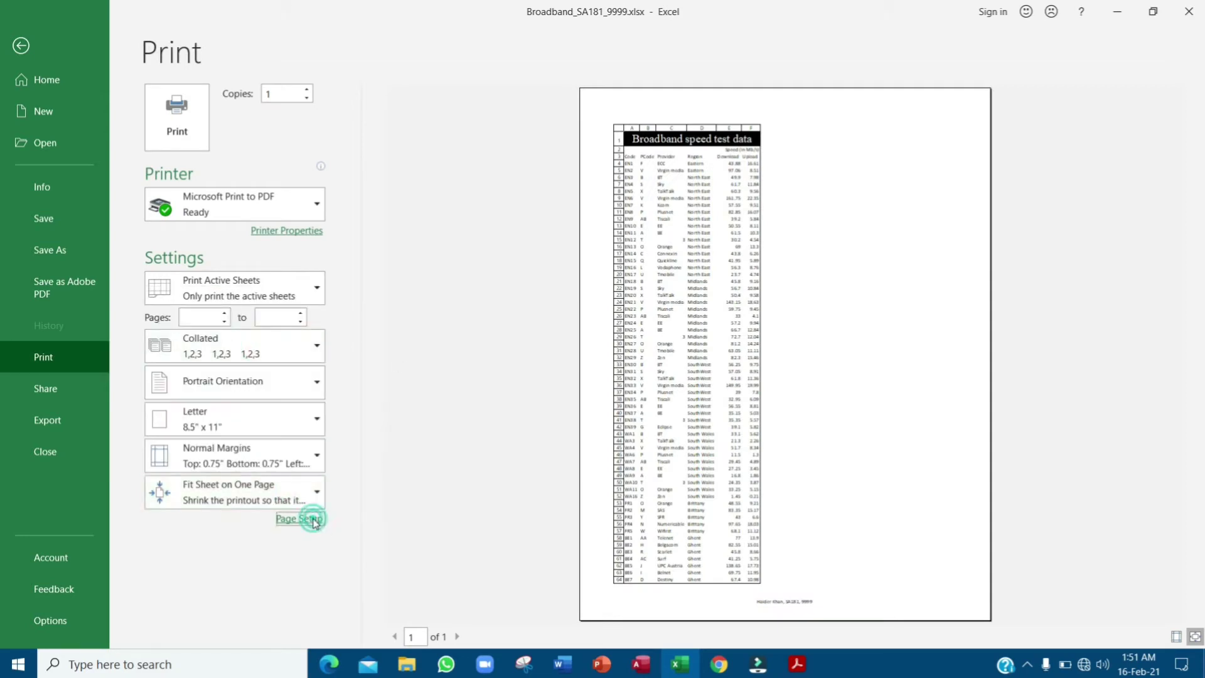
{"action": "left_click", "coordinate": [748, 239]}
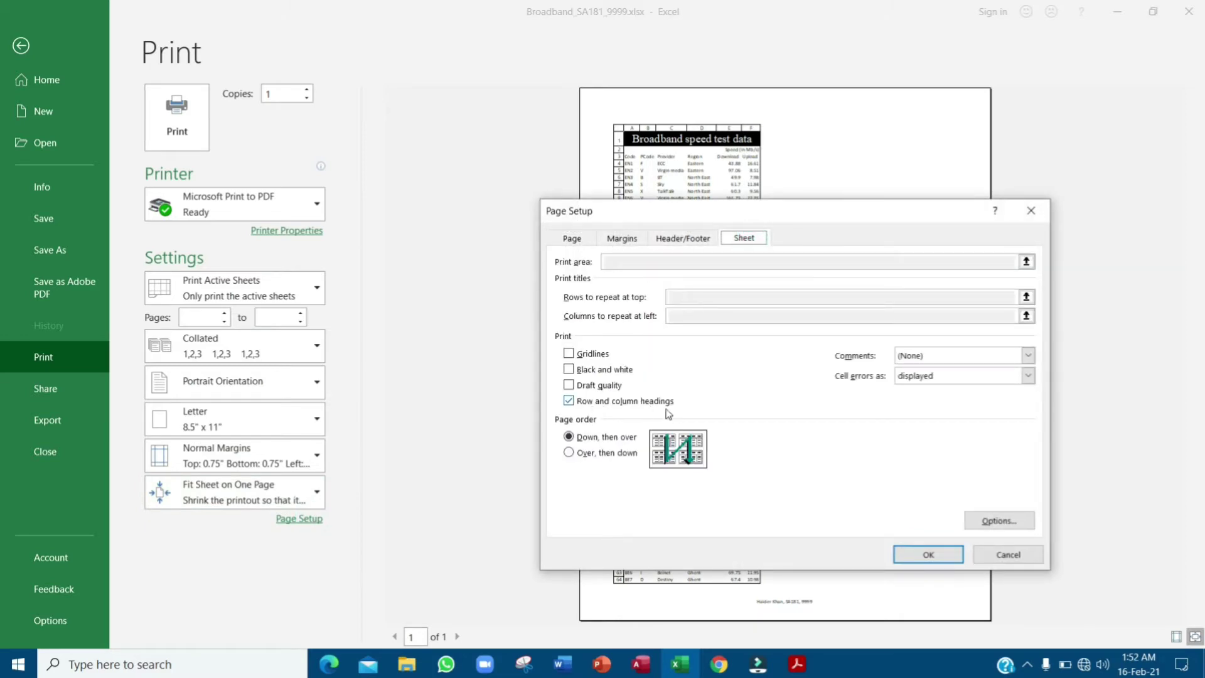
{"action": "left_click", "coordinate": [797, 664]}
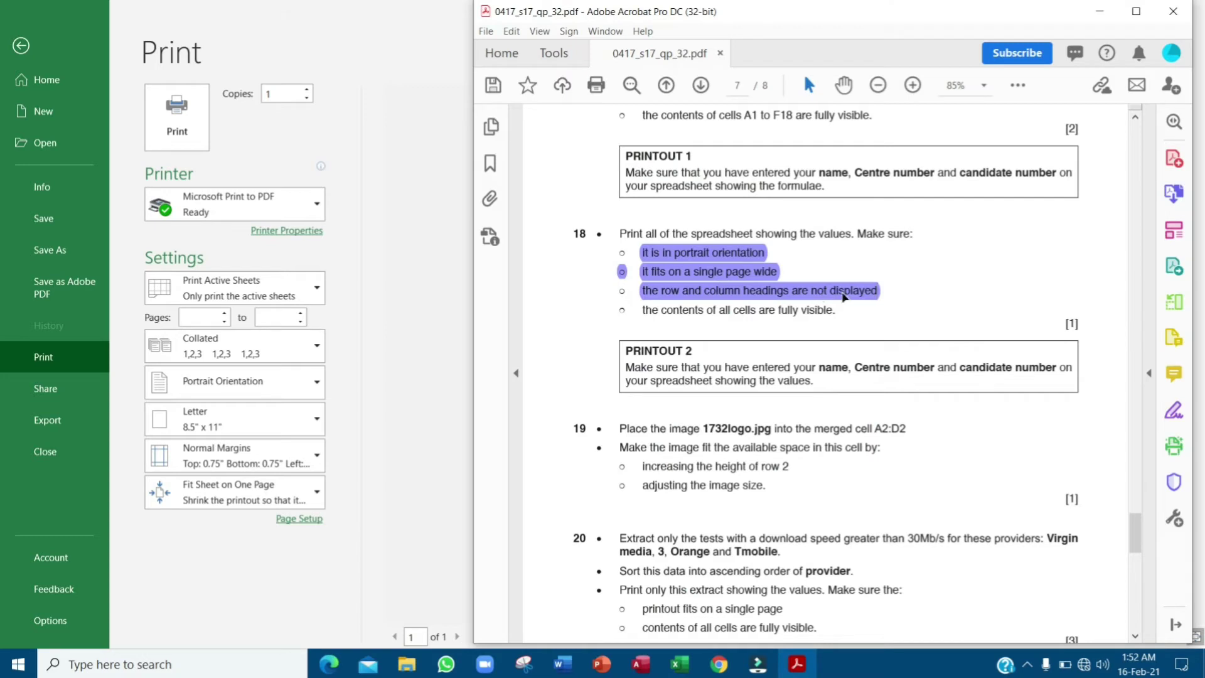
{"action": "left_click", "coordinate": [431, 314]}
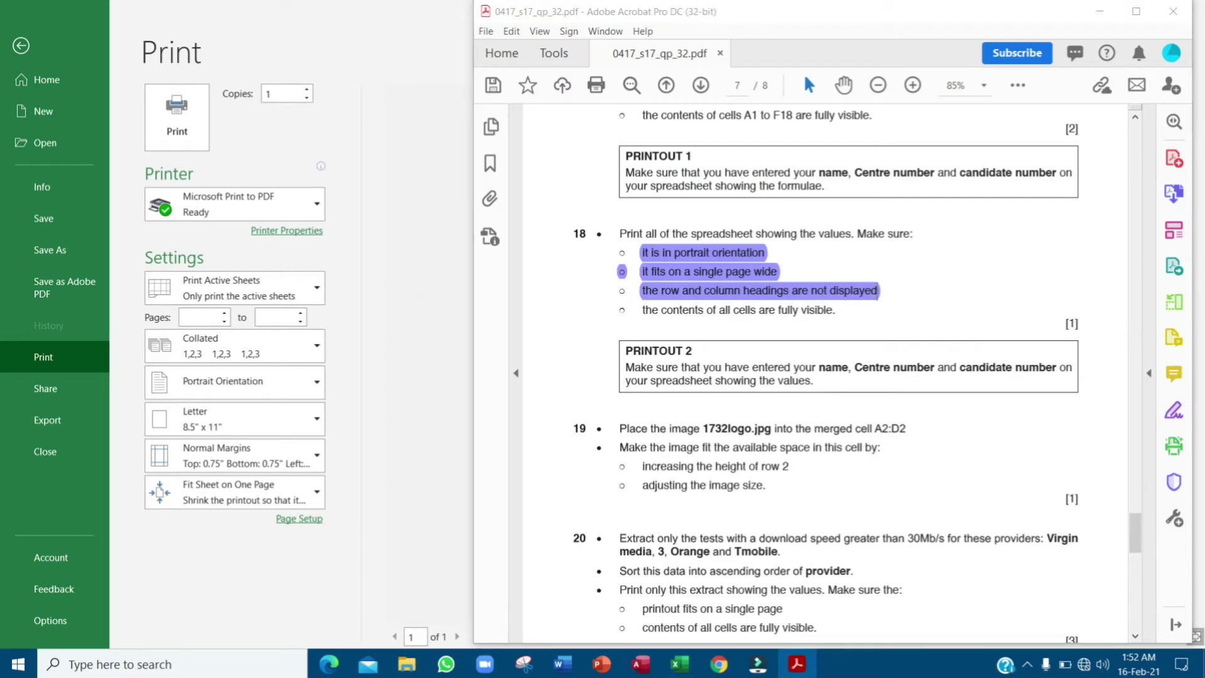
{"action": "left_click", "coordinate": [1100, 11]}
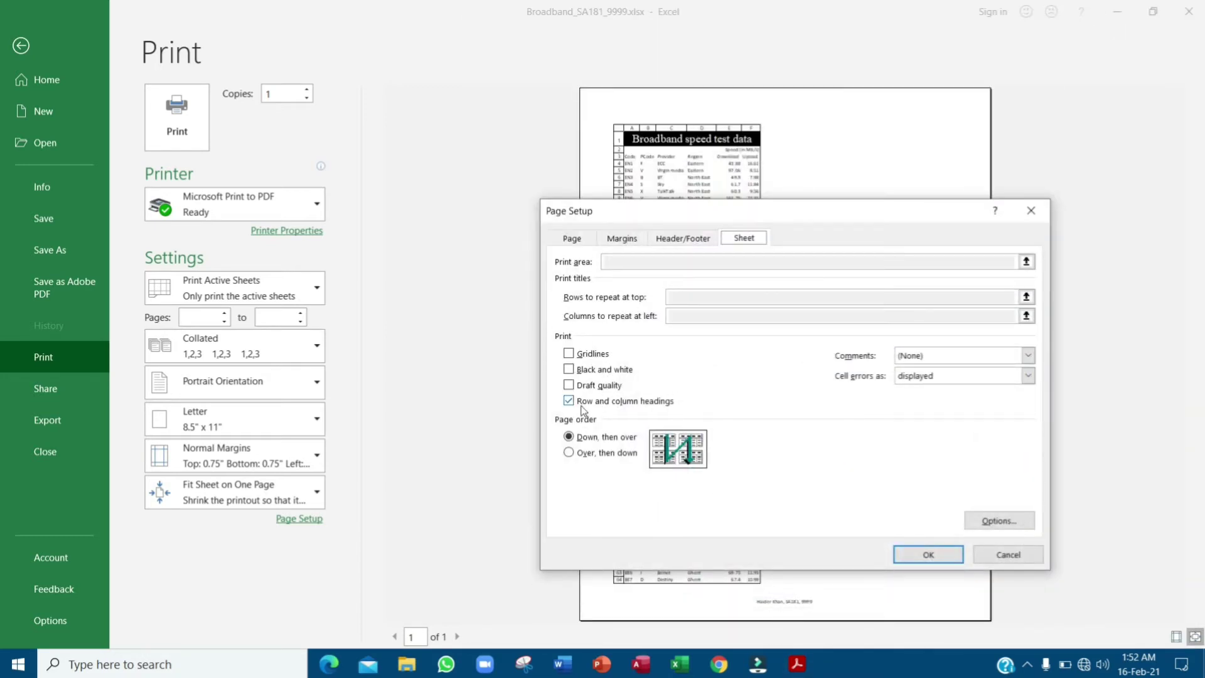
{"action": "left_click", "coordinate": [950, 555]}
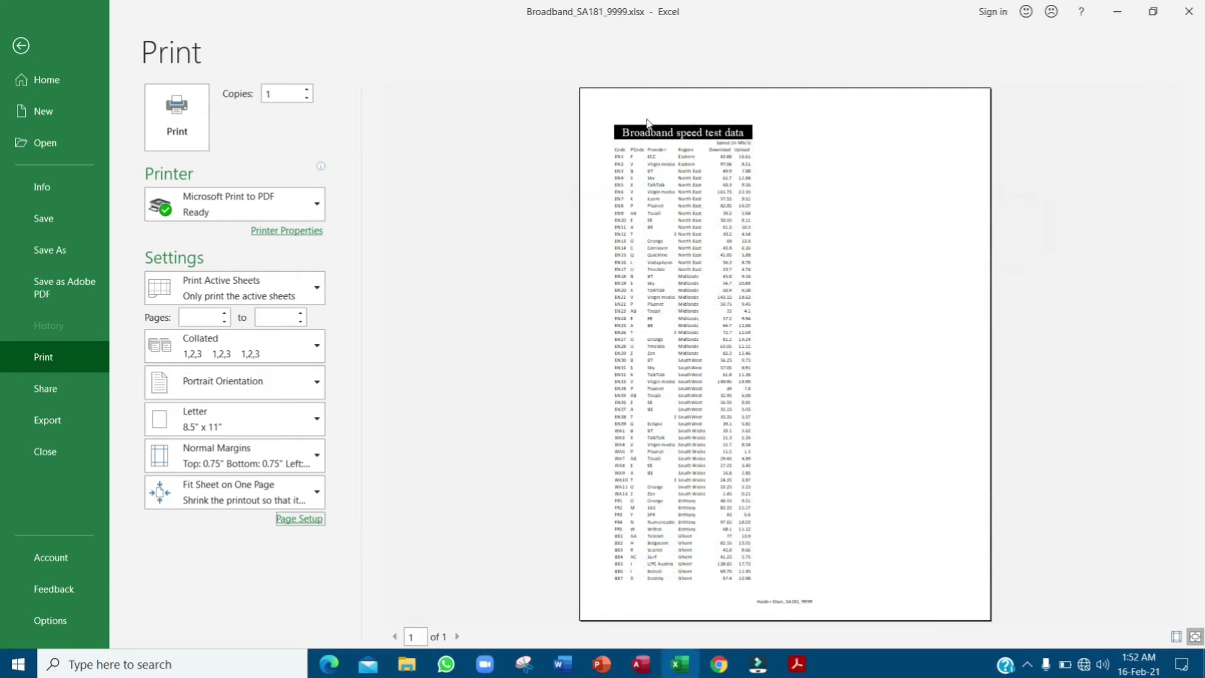
- Highlight the requirement that all cells be fully visible in the question paper
{"action": "left_click", "coordinate": [797, 663]}
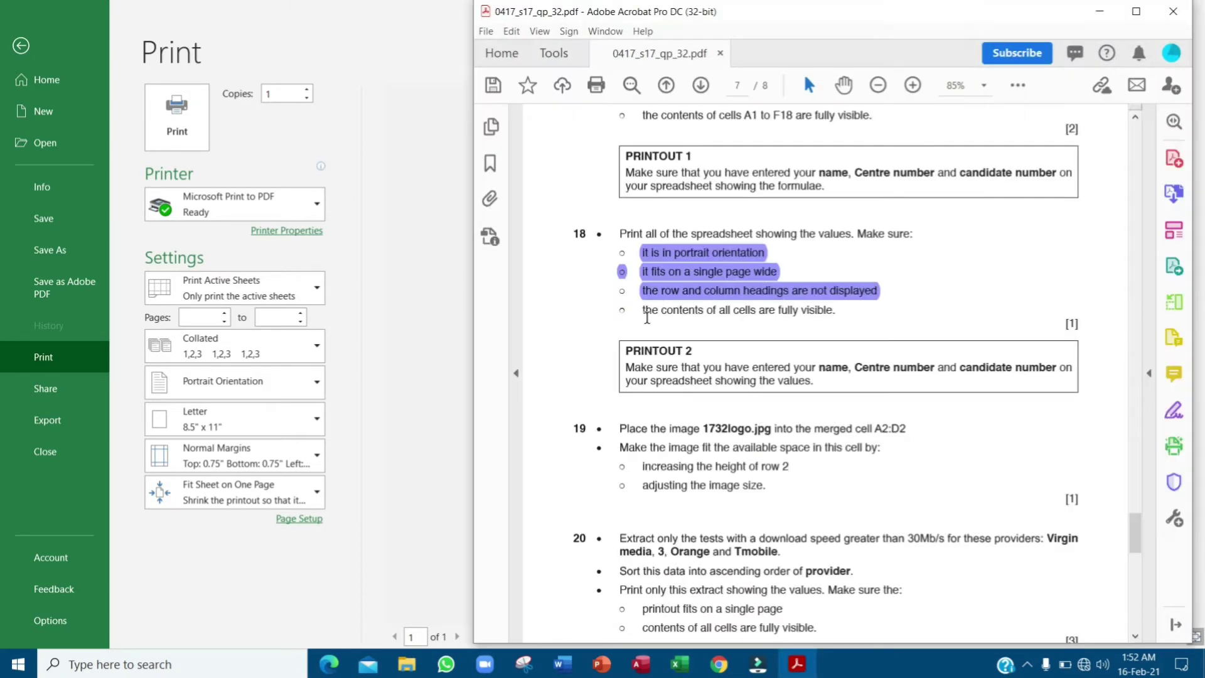
{"action": "left_click_drag", "start_coordinate": [643, 311], "coordinate": [840, 310]}
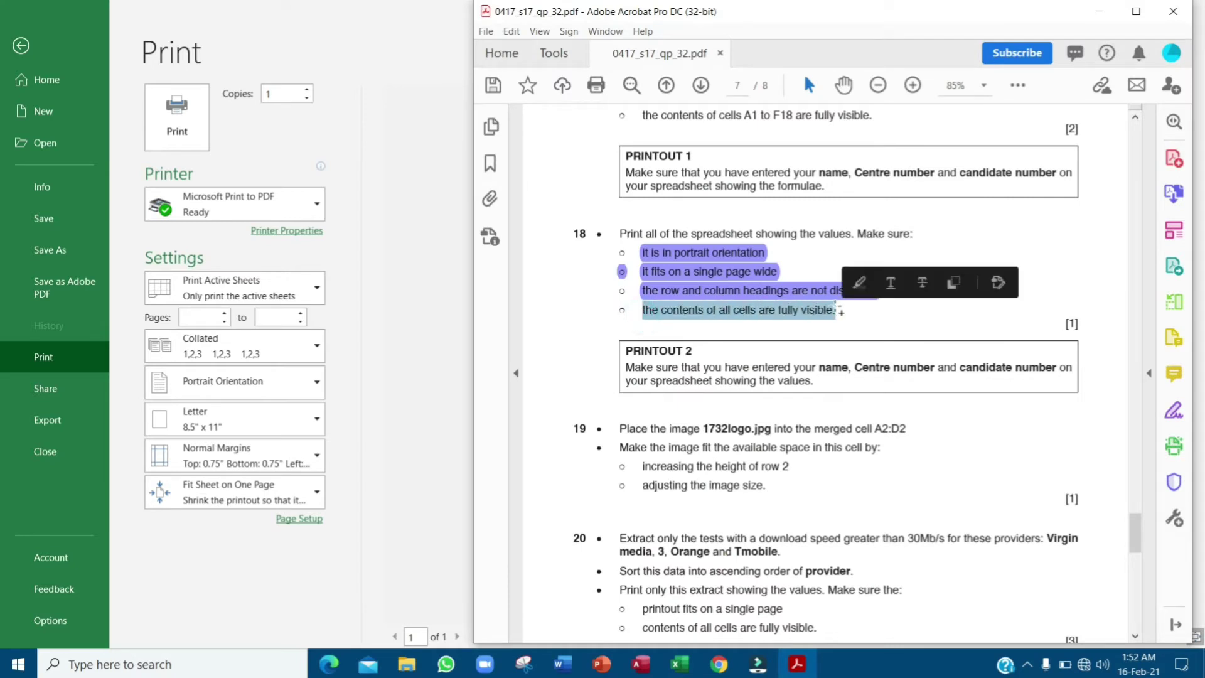
{"action": "left_click", "coordinate": [859, 282]}
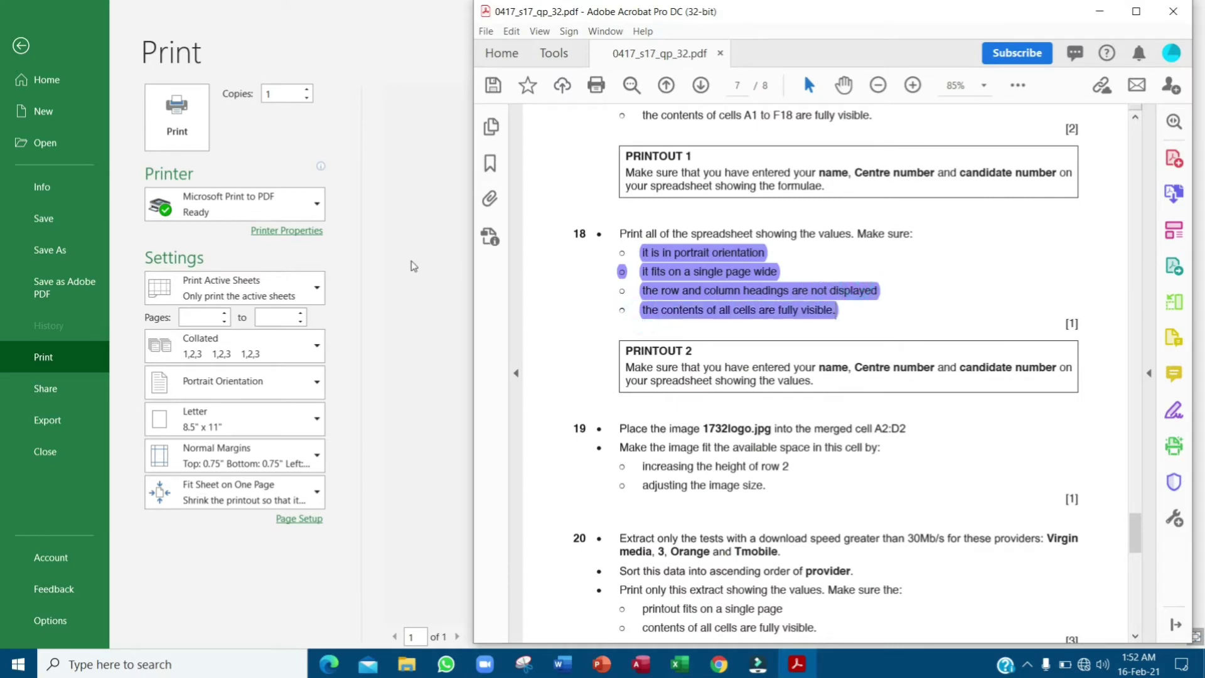
{"action": "left_click", "coordinate": [411, 264]}
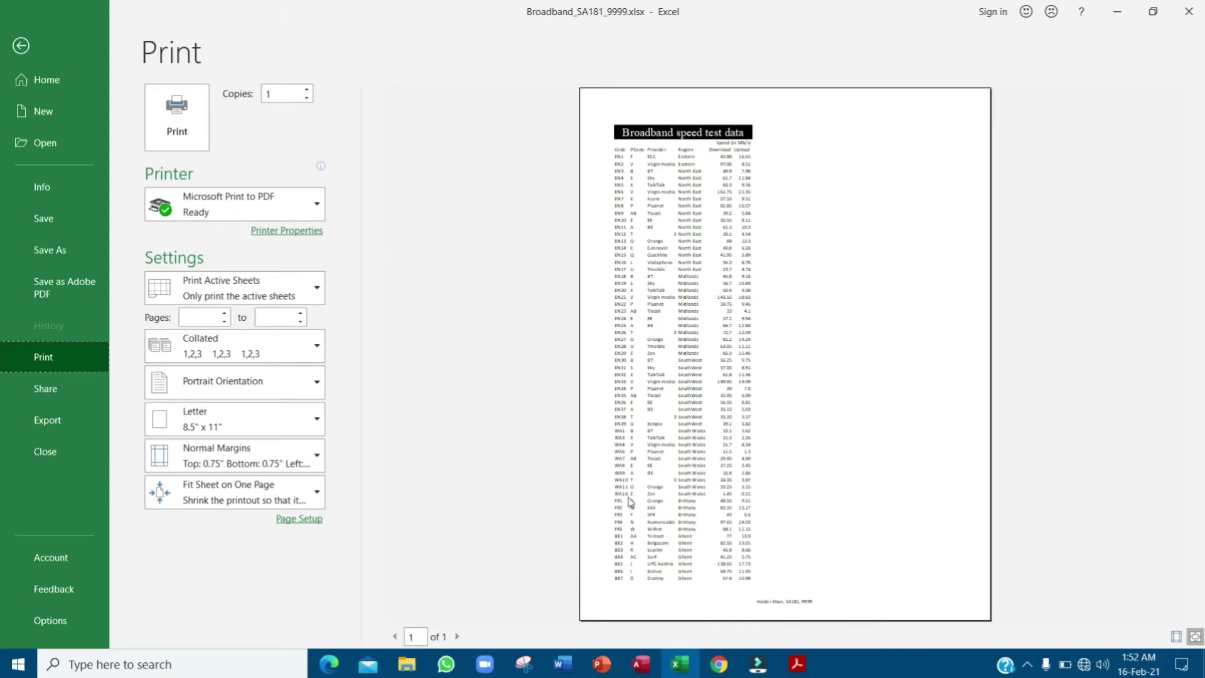
- Print the sheet to PDF and return to the worksheet
{"action": "left_click", "coordinate": [194, 120]}
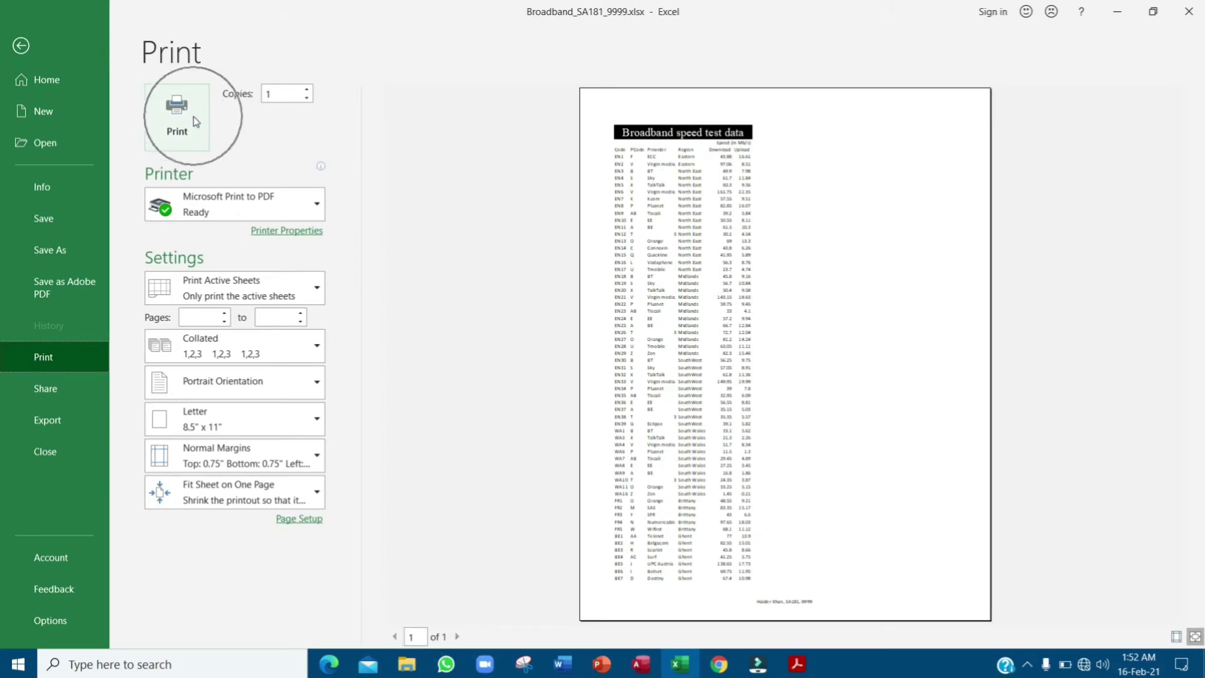
{"action": "left_click", "coordinate": [22, 44]}
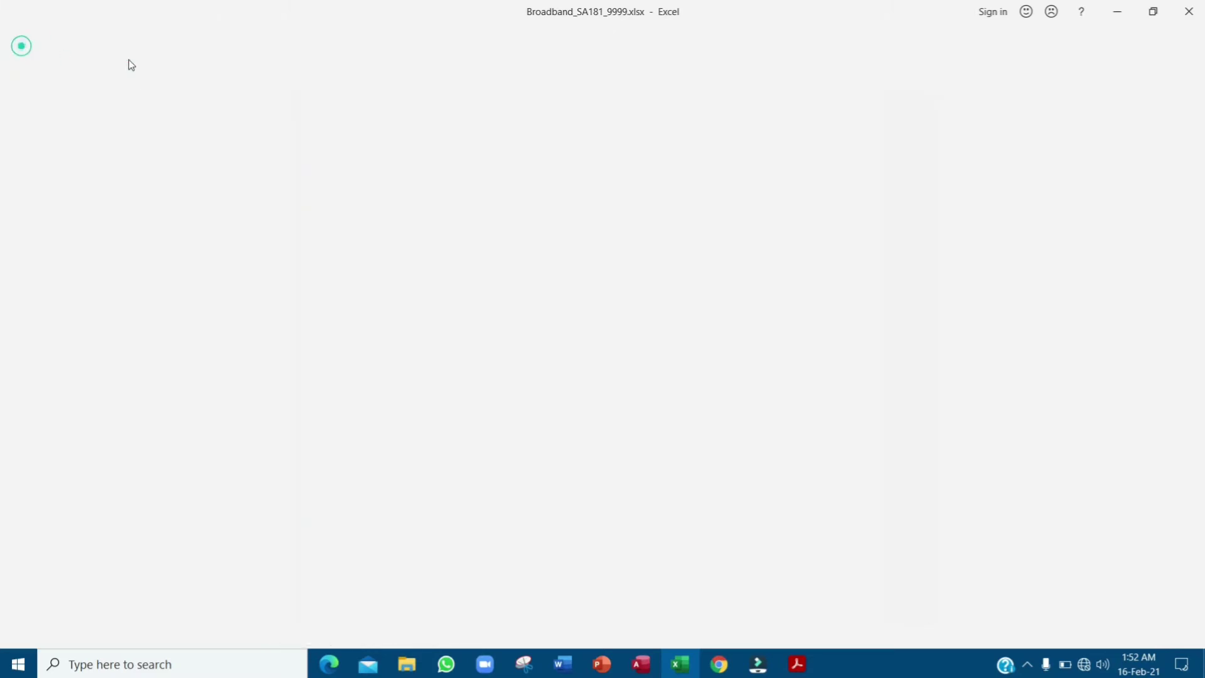
{"action": "left_click", "coordinate": [797, 664]}
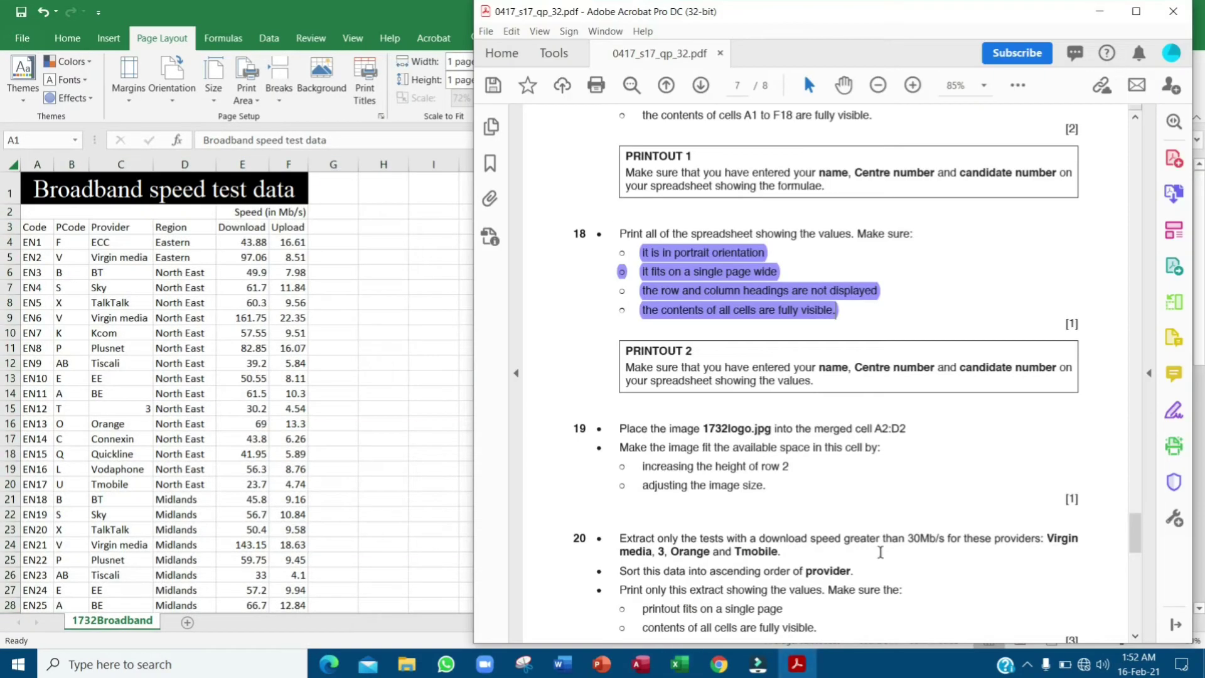
{"action": "scroll", "coordinate": [765, 311], "scroll_direction": "down", "scroll_amount": 2}
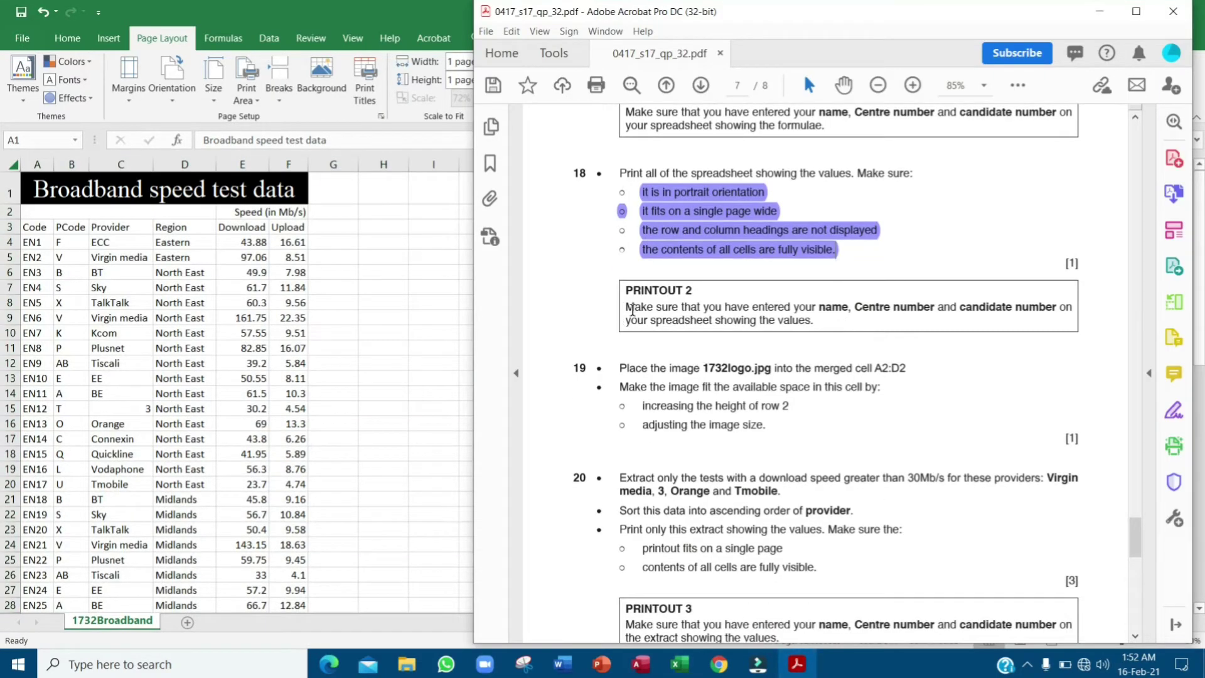
- Highlight the PRINTOUT 2 text and question 19's line about placing 1732logo.jpg in A2:D2
{"action": "left_click_drag", "start_coordinate": [632, 309], "coordinate": [821, 325]}
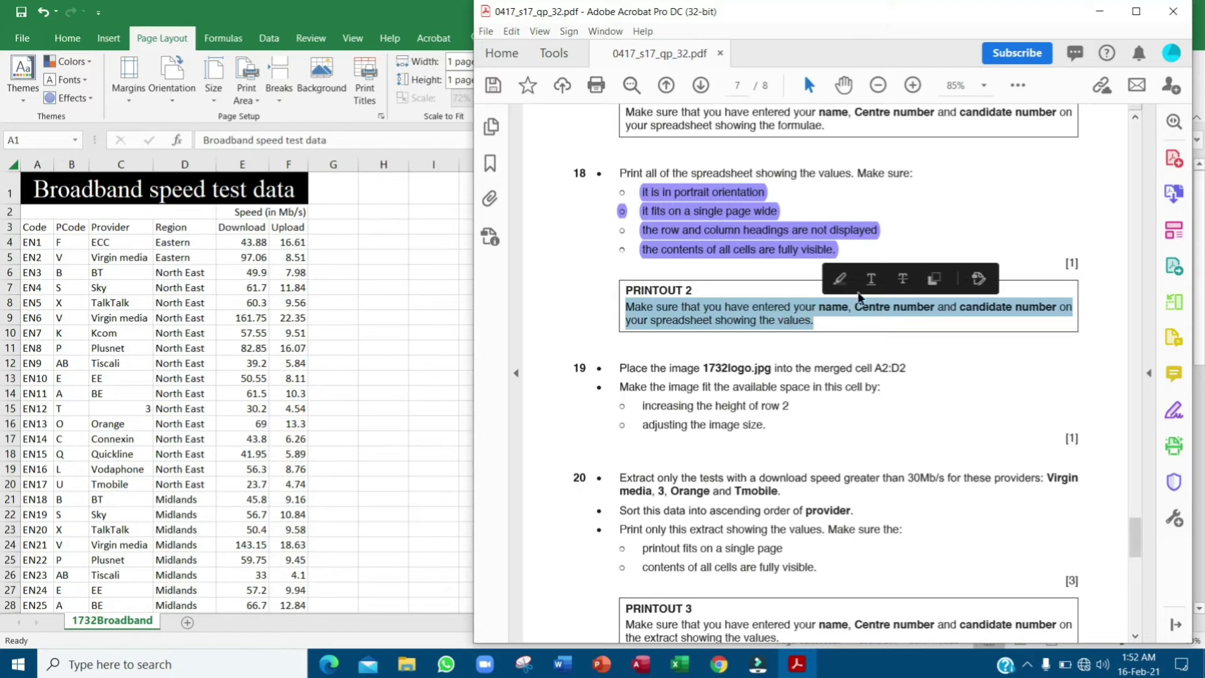
{"action": "left_click", "coordinate": [840, 279]}
{"action": "scroll", "coordinate": [878, 339], "scroll_direction": "down", "scroll_amount": 3}
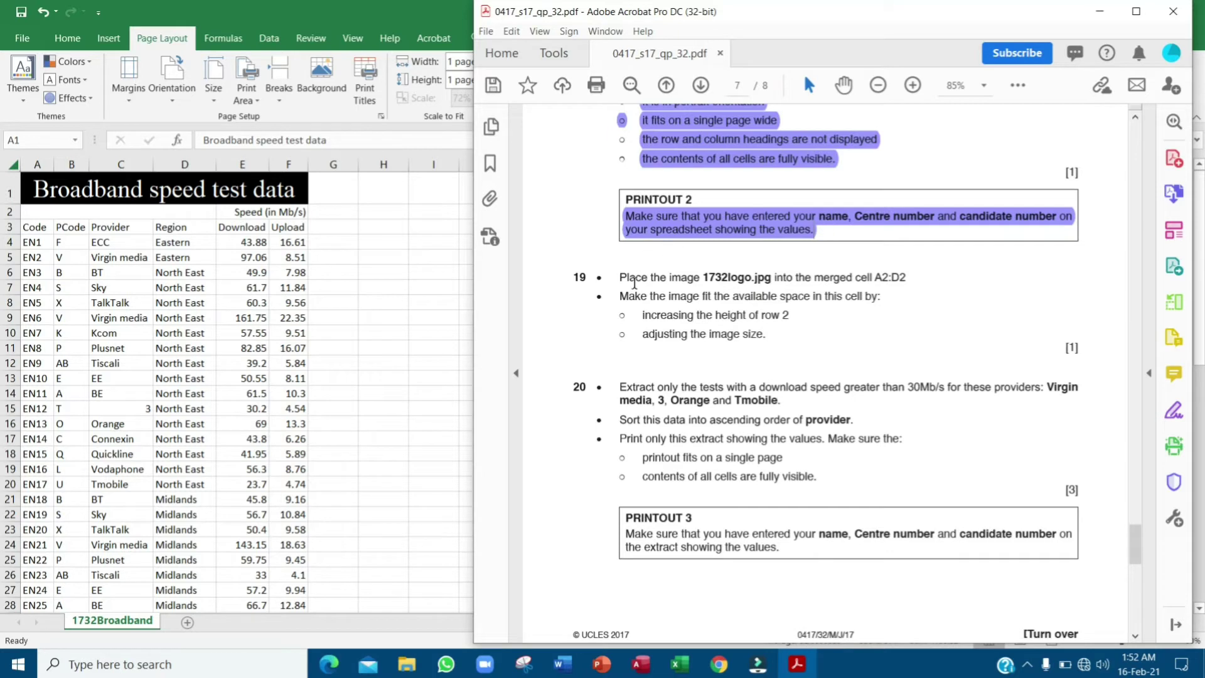
{"action": "left_click_drag", "start_coordinate": [621, 278], "coordinate": [908, 283]}
{"action": "left_click", "coordinate": [925, 247]}
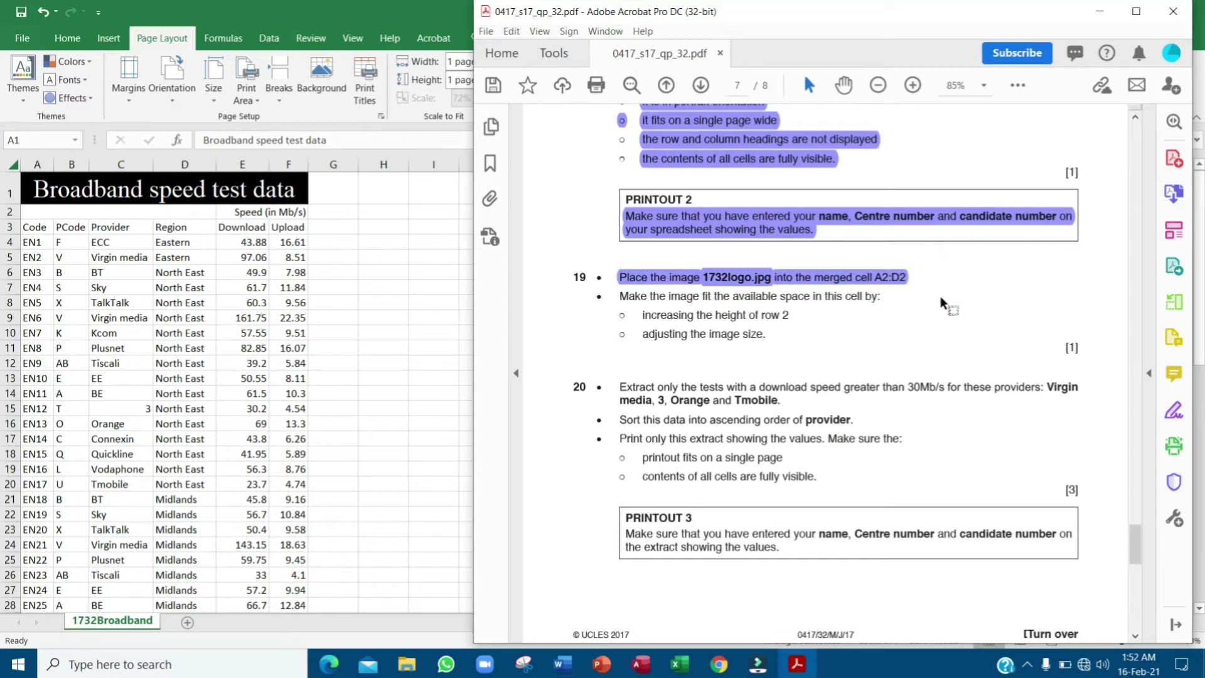
{"action": "left_click", "coordinate": [123, 212]}
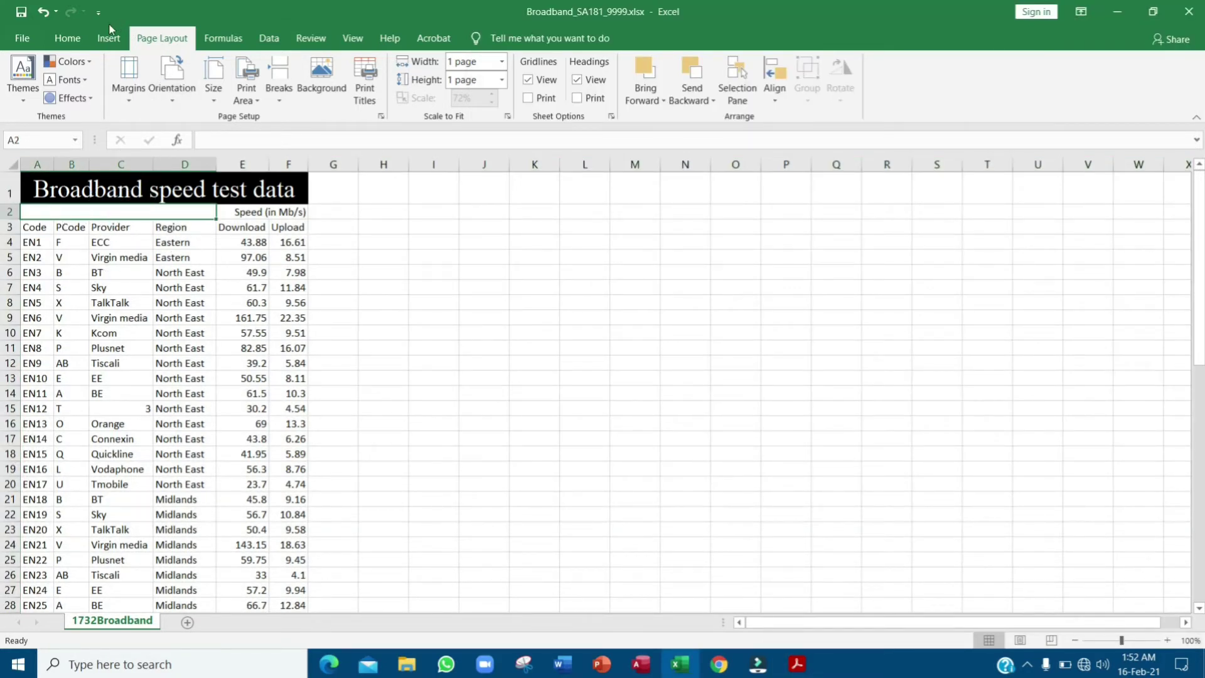
- Insert the 1732logo.jpg picture from the source files folder onto the Broadband sheet
{"action": "left_click", "coordinate": [108, 44]}
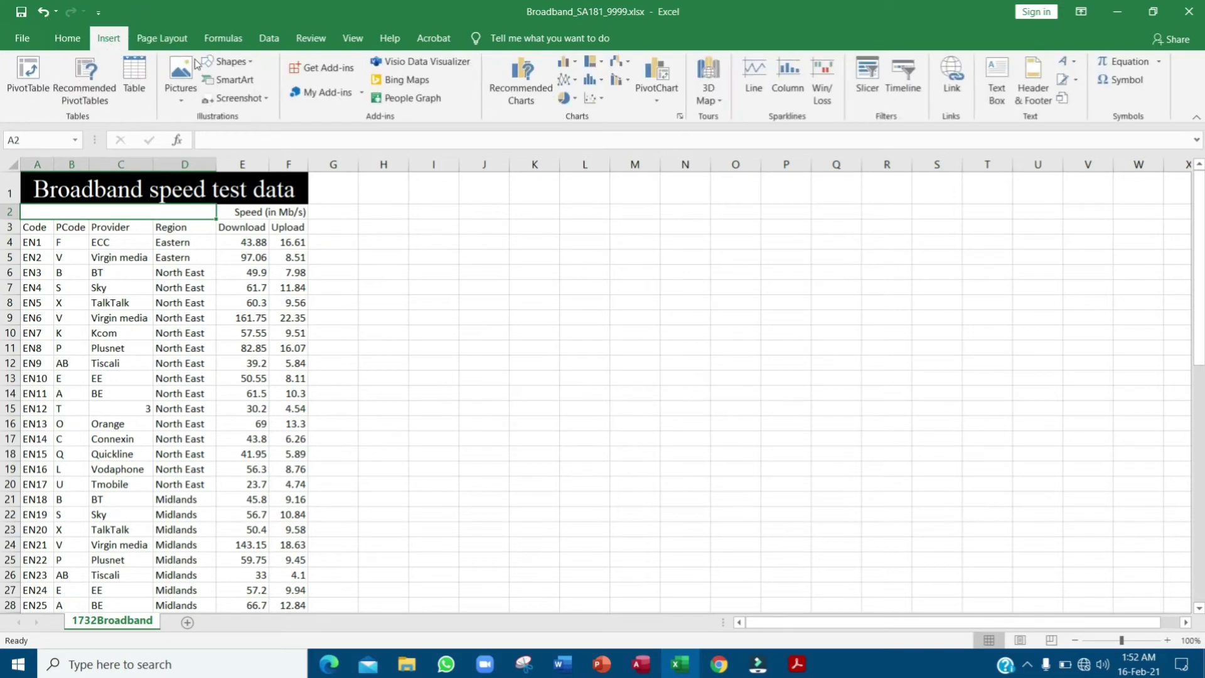
{"action": "left_click", "coordinate": [184, 102]}
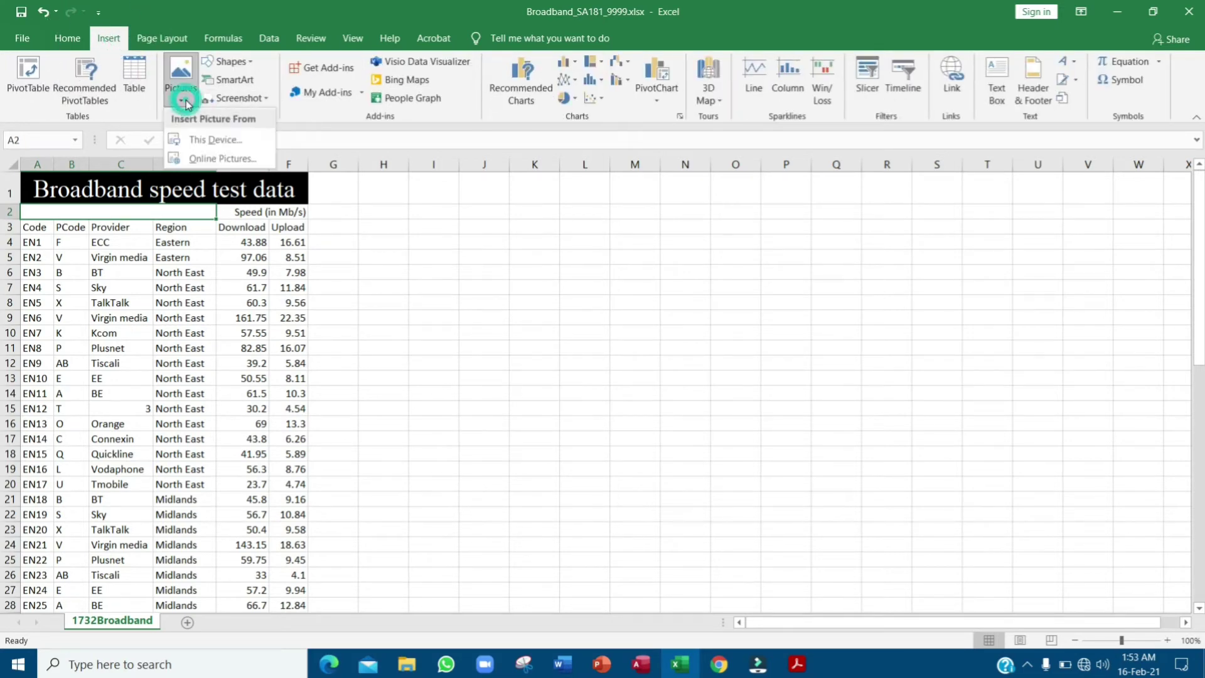
{"action": "left_click", "coordinate": [230, 143]}
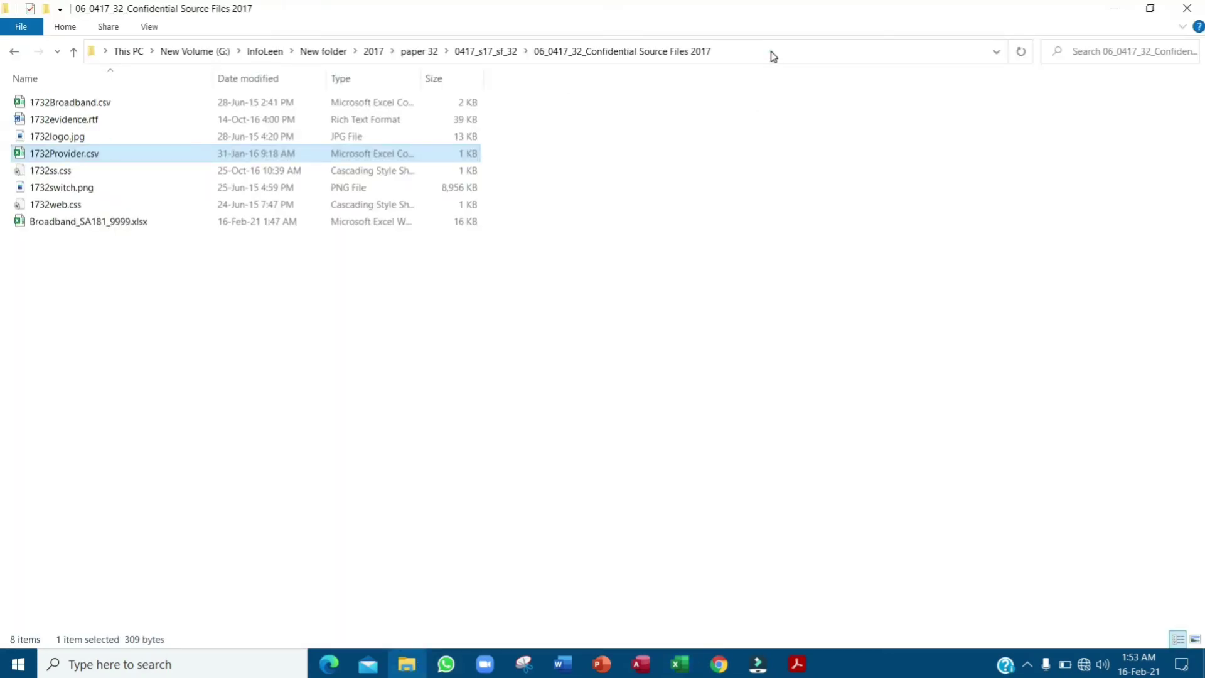
{"action": "left_click", "coordinate": [773, 57]}
{"action": "right_click", "coordinate": [774, 54]}
{"action": "left_click", "coordinate": [816, 96]}
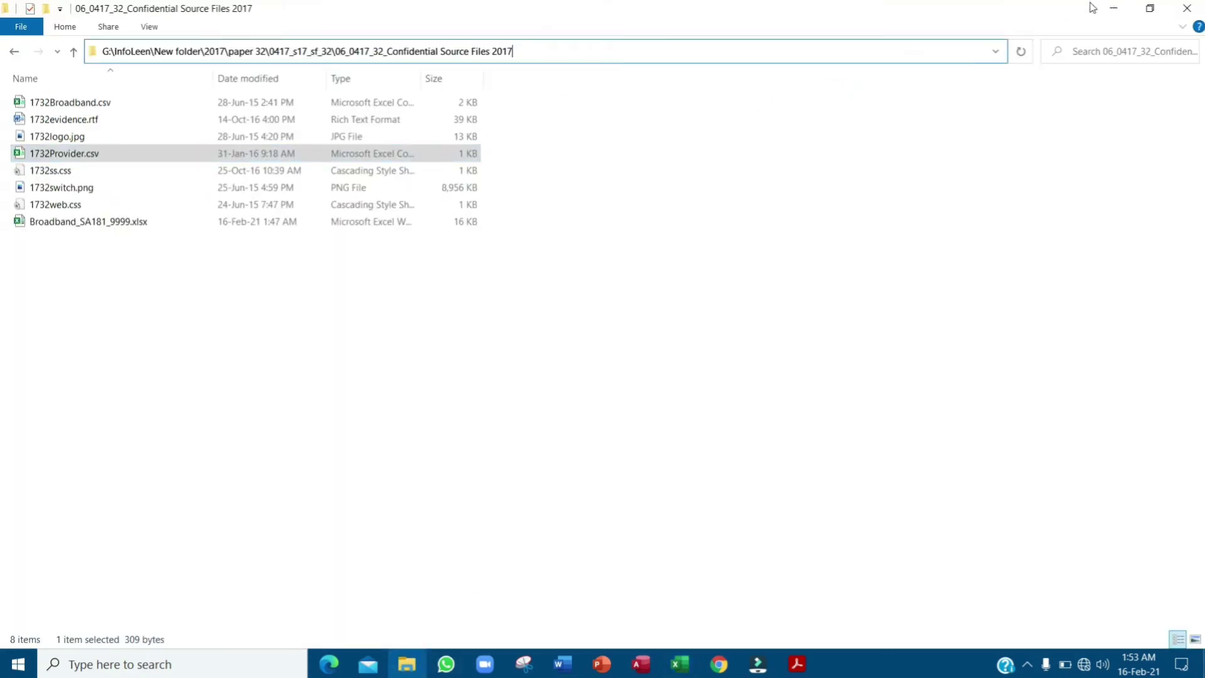
{"action": "left_click", "coordinate": [1113, 9]}
{"action": "left_click", "coordinate": [339, 39]}
{"action": "key", "text": "ctrl+v"}
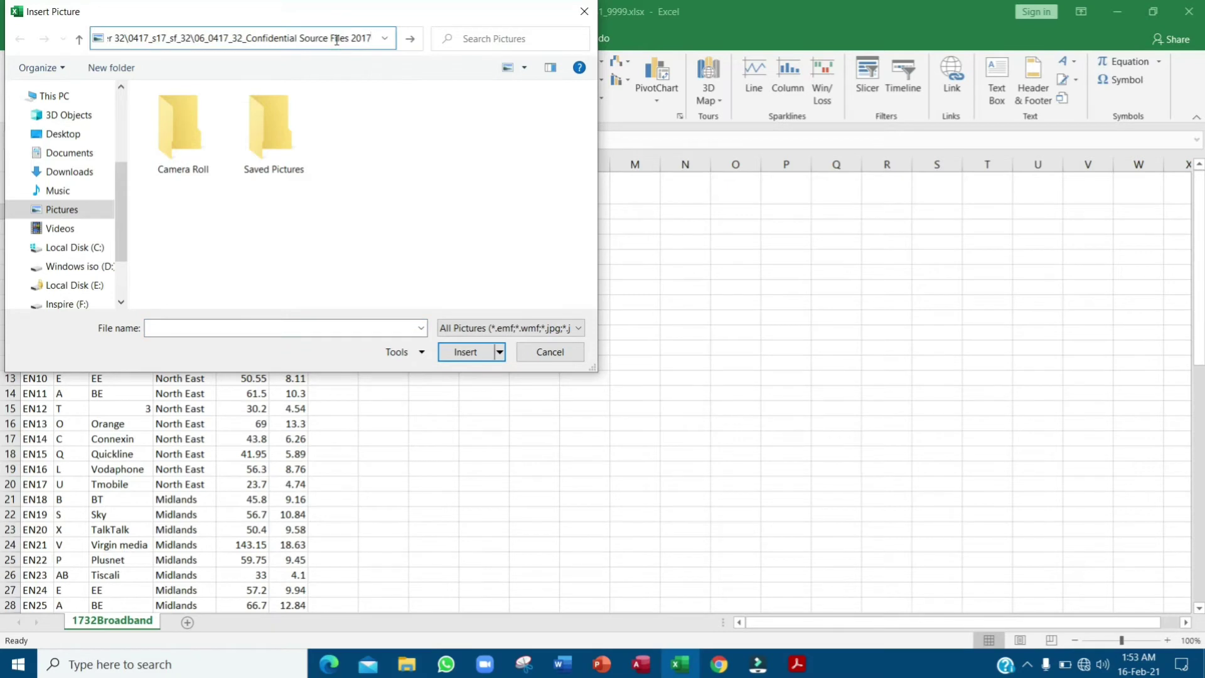
{"action": "key", "text": "Return"}
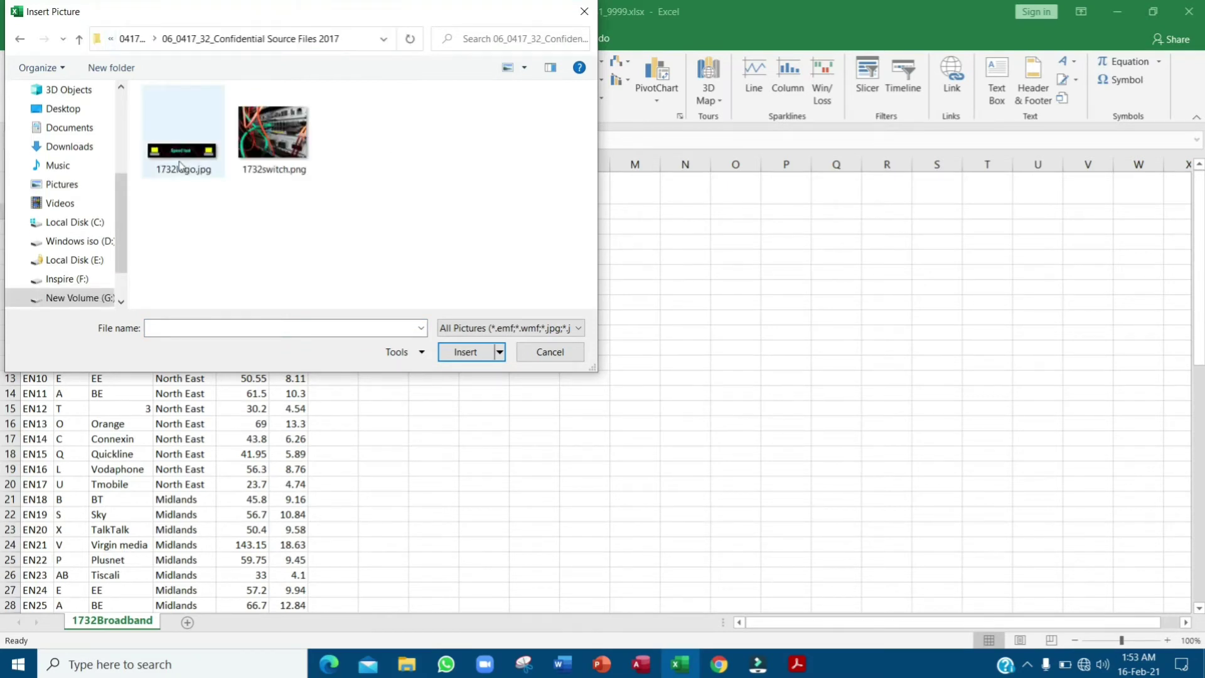
{"action": "left_click", "coordinate": [179, 166]}
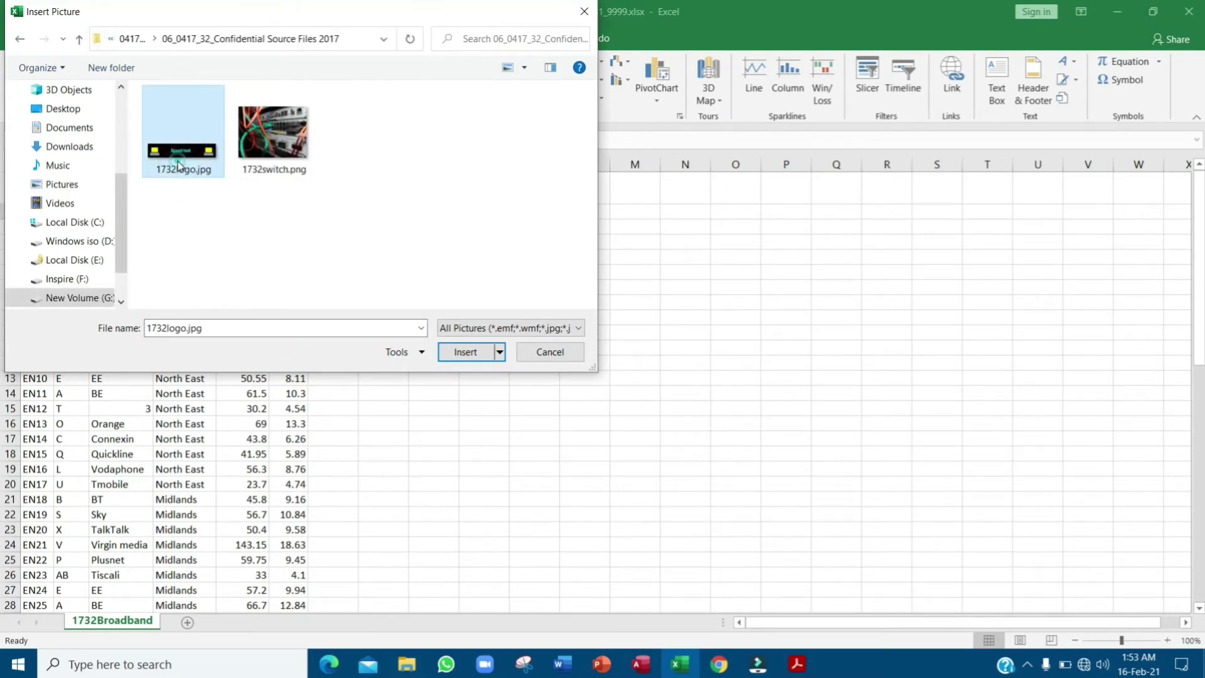
{"action": "left_click", "coordinate": [466, 351]}
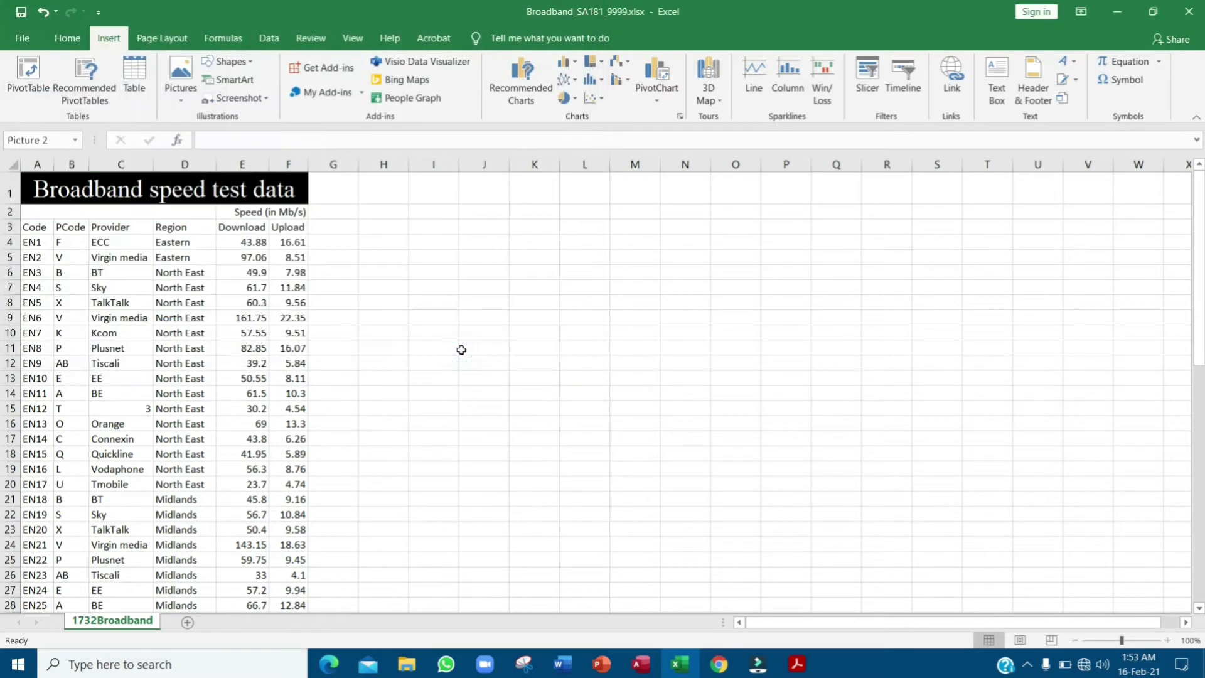
- Check question 19's fitting instructions and make row 2 about 39 points tall
{"action": "left_click", "coordinate": [797, 664]}
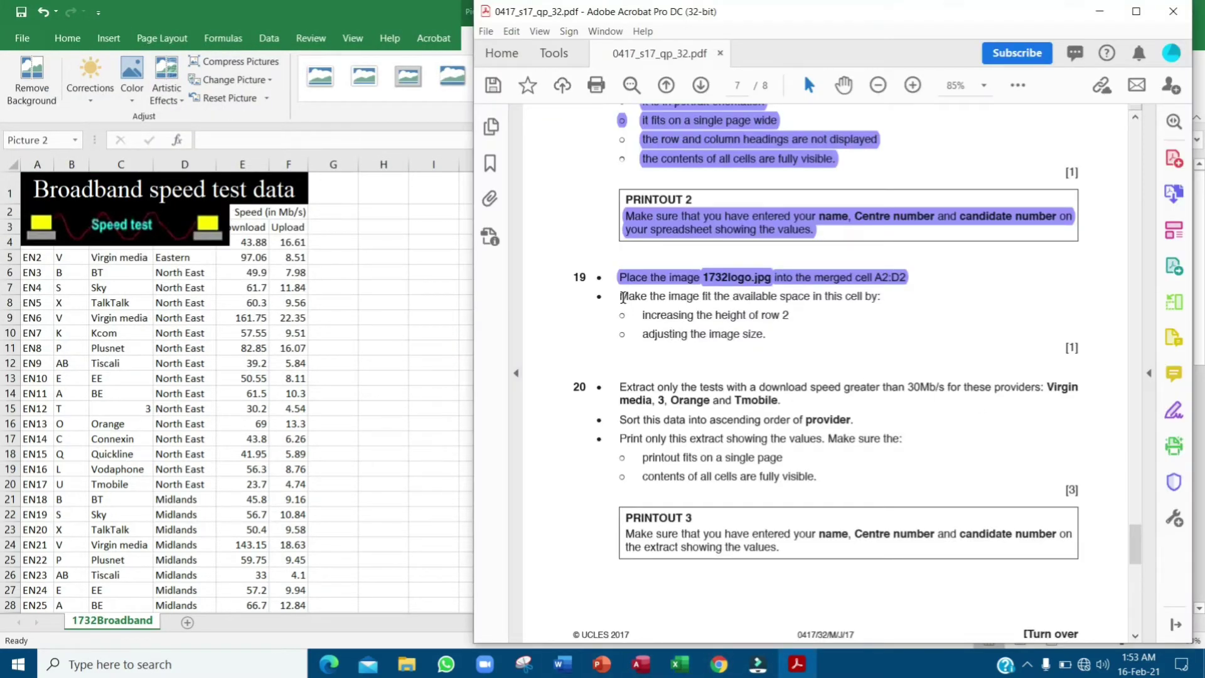
{"action": "left_click_drag", "start_coordinate": [622, 297], "coordinate": [783, 343]}
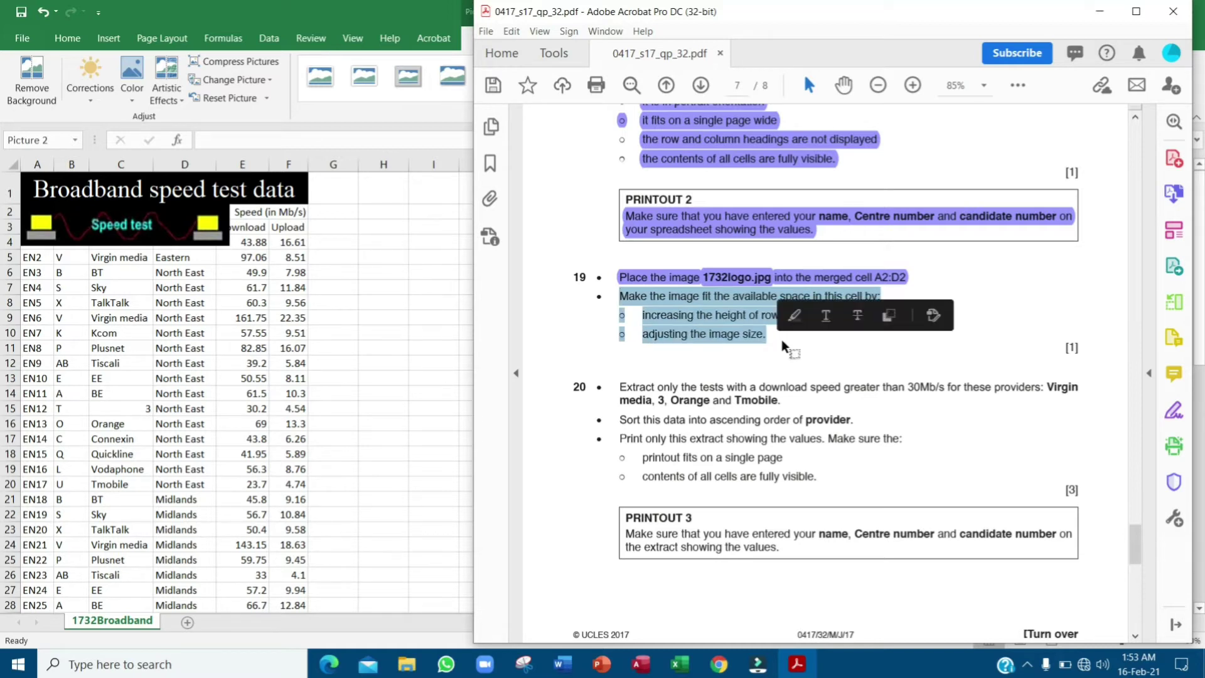
{"action": "left_click", "coordinate": [119, 200]}
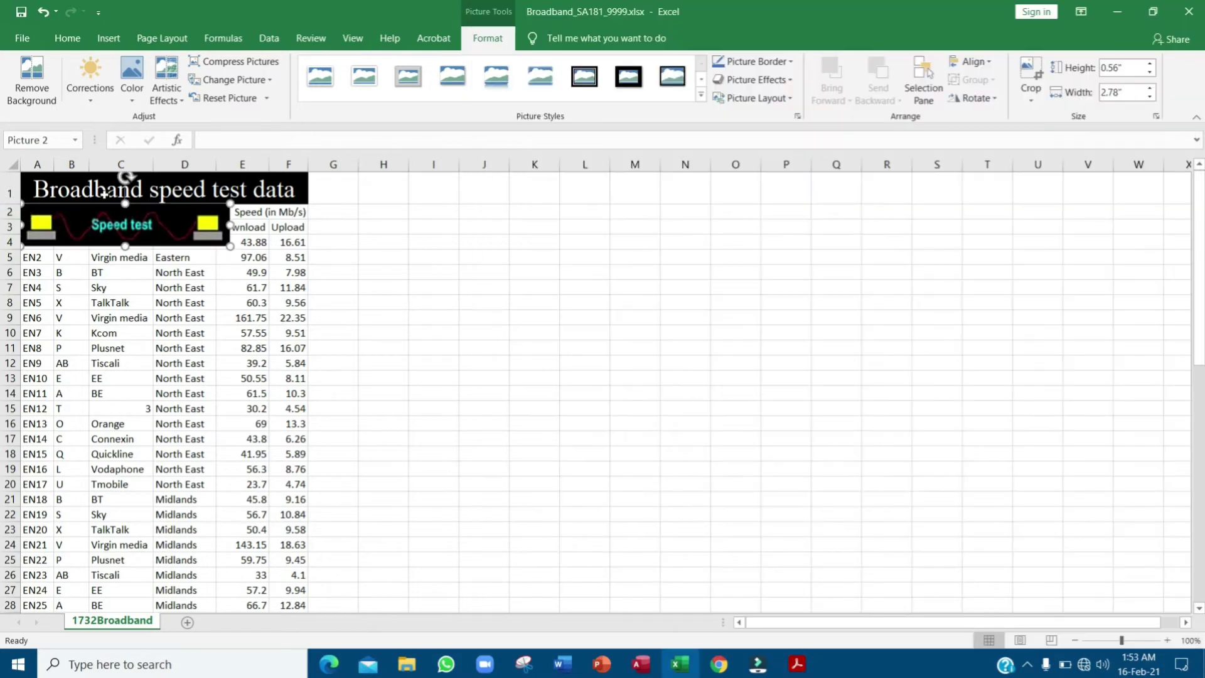
{"action": "left_click", "coordinate": [427, 209]}
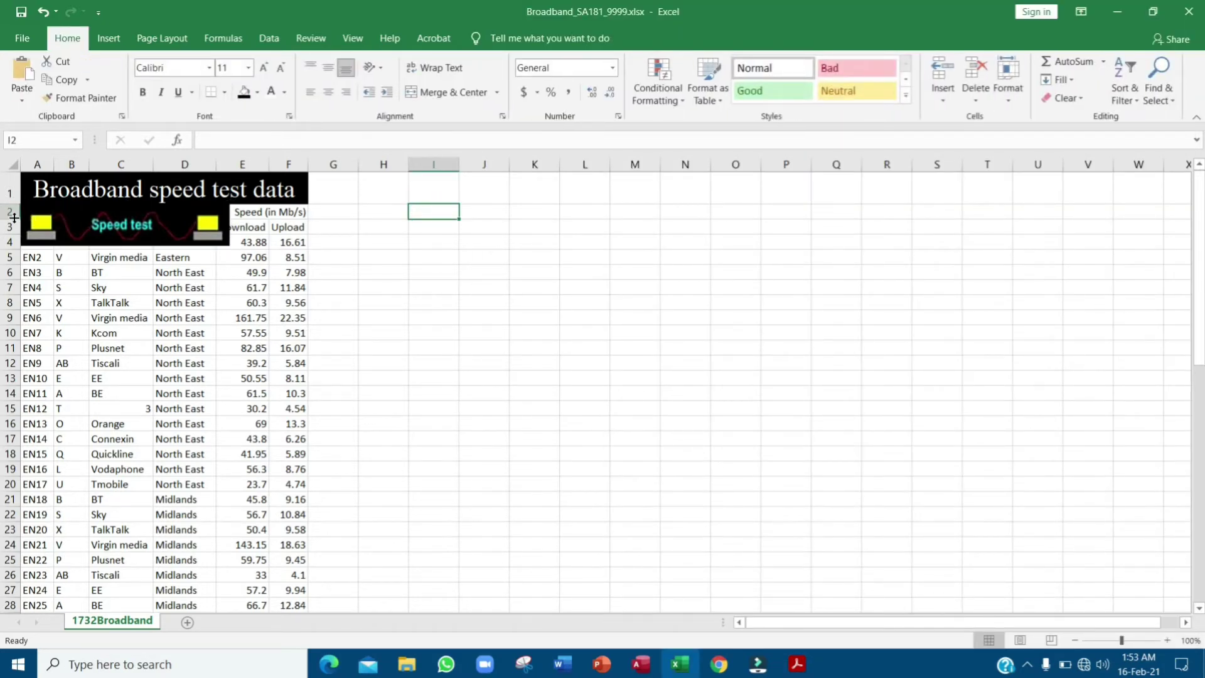
{"action": "left_click_drag", "start_coordinate": [13, 217], "coordinate": [13, 247]}
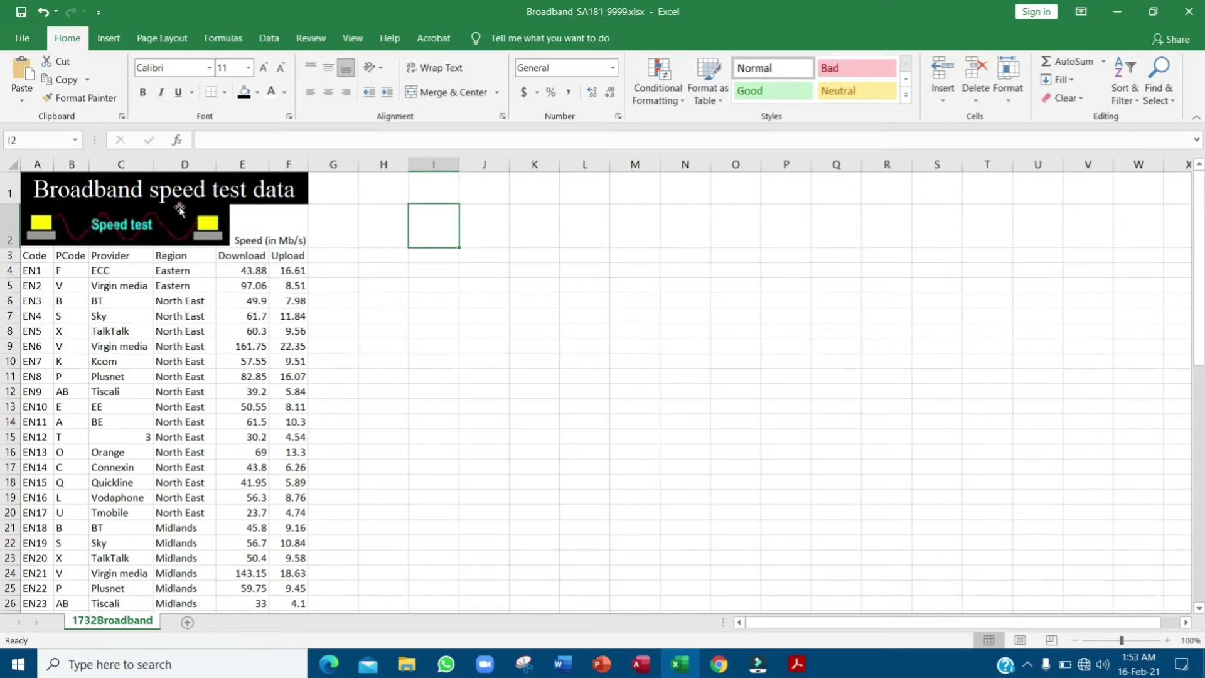
- Narrow the logo to fit inside A2:D2 and adjust row 2 to match
{"action": "left_click", "coordinate": [187, 219]}
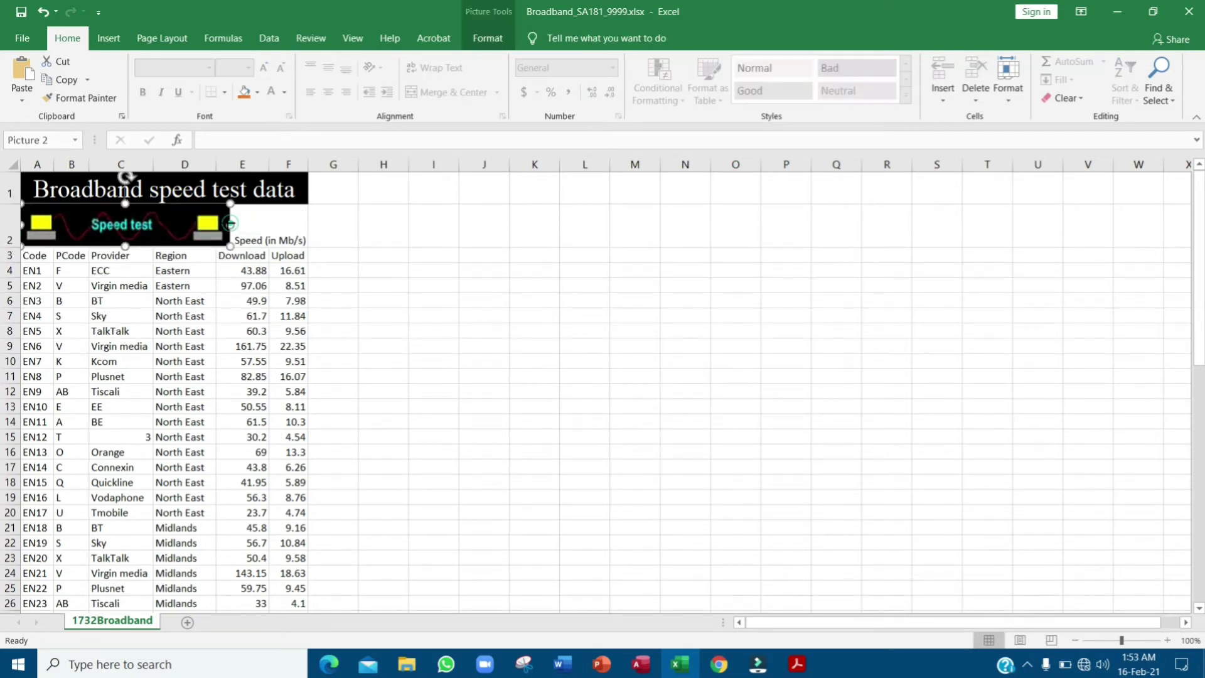
{"action": "left_click_drag", "start_coordinate": [231, 224], "coordinate": [215, 226]}
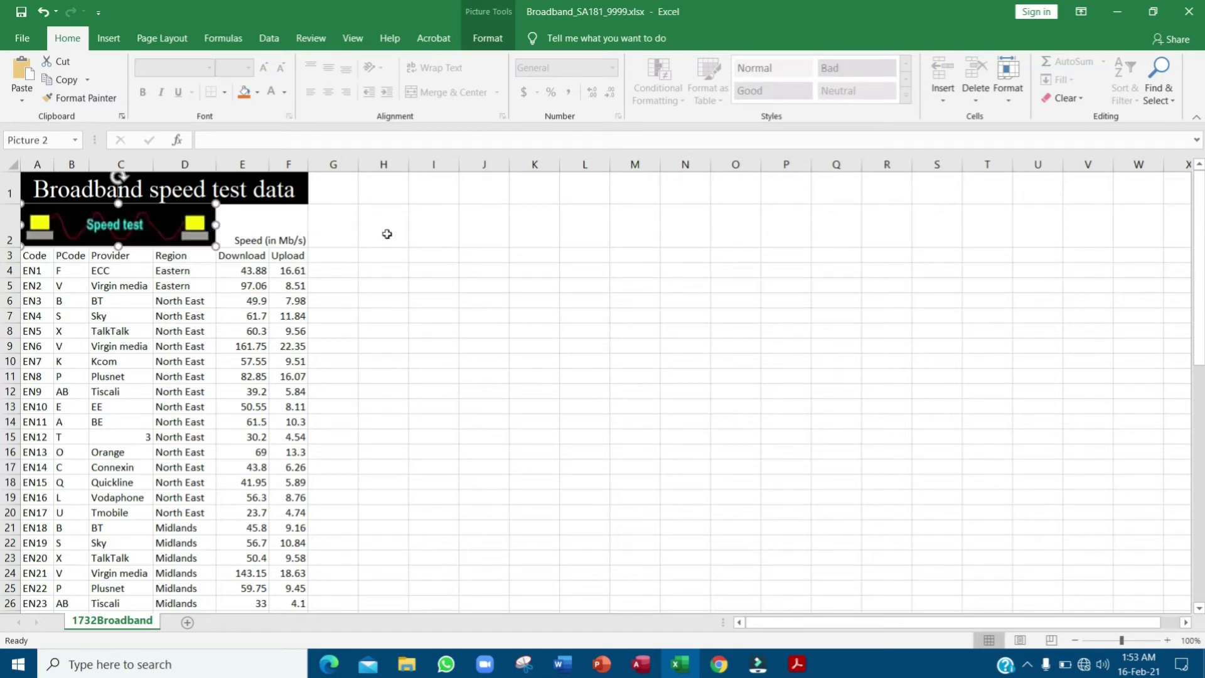
{"action": "left_click", "coordinate": [495, 243]}
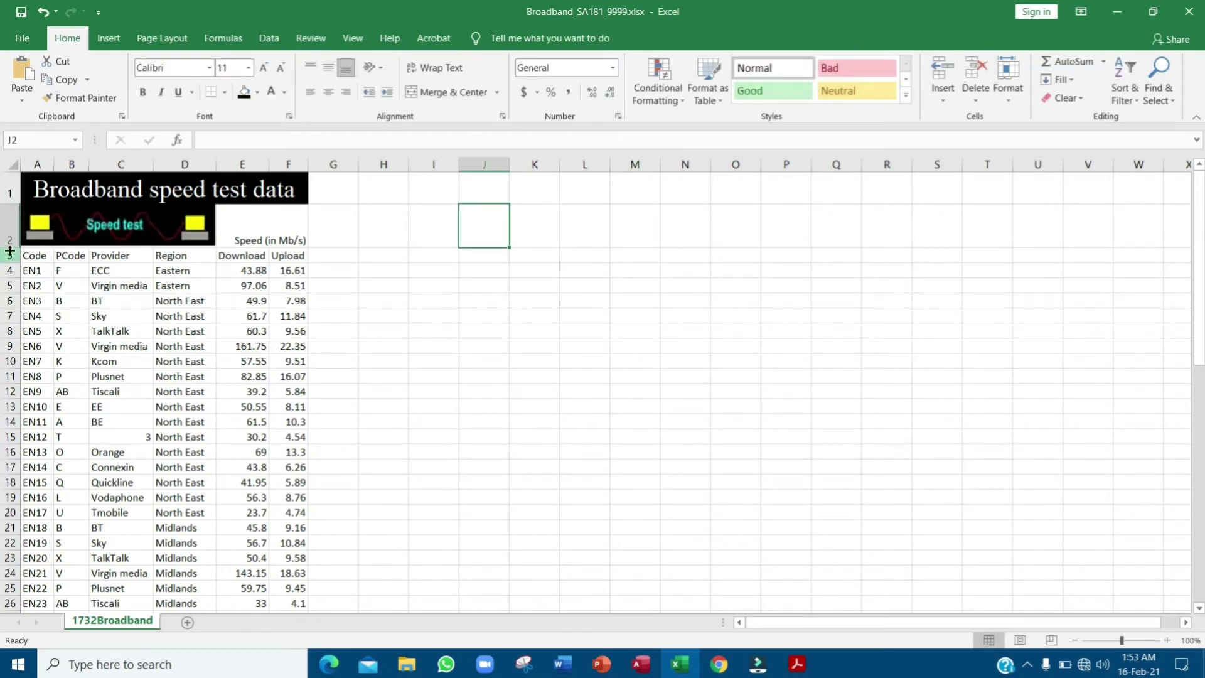
{"action": "left_click_drag", "start_coordinate": [9, 248], "coordinate": [10, 247]}
- Highlight question 20's instruction to extract download speeds over 30Mb/s, then select cell A3
{"action": "left_click", "coordinate": [411, 278]}
{"action": "key", "text": "alt+Tab"}
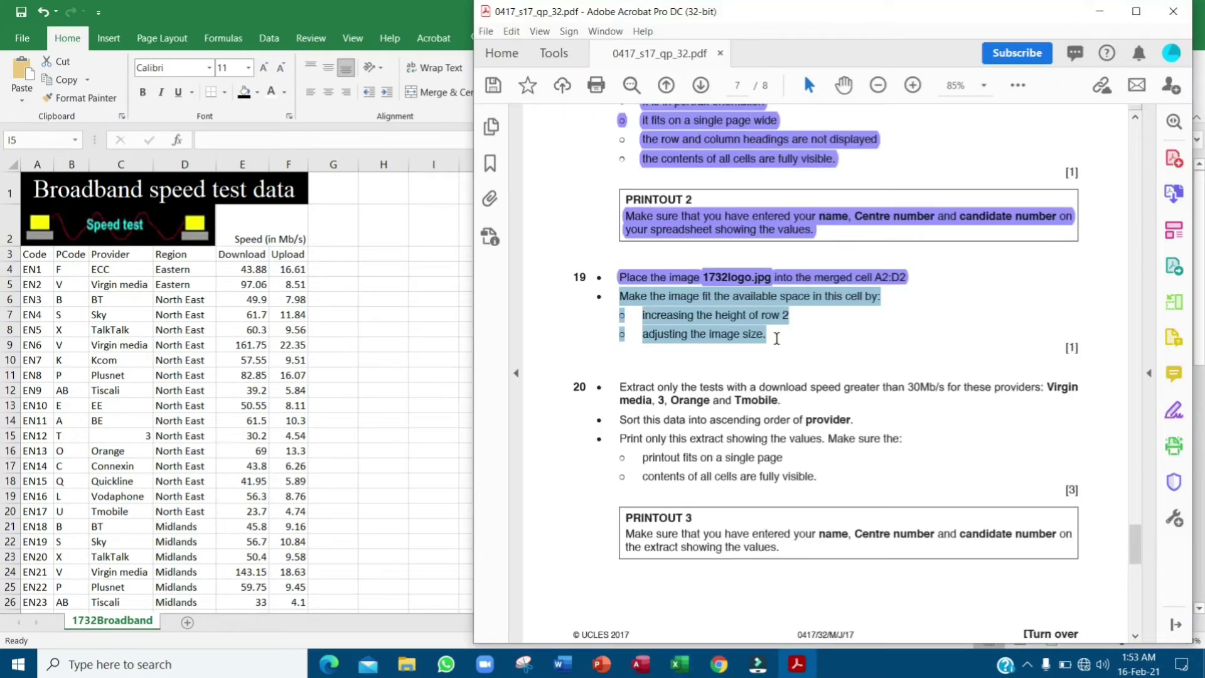
{"action": "scroll", "coordinate": [766, 352], "scroll_direction": "down", "scroll_amount": 4}
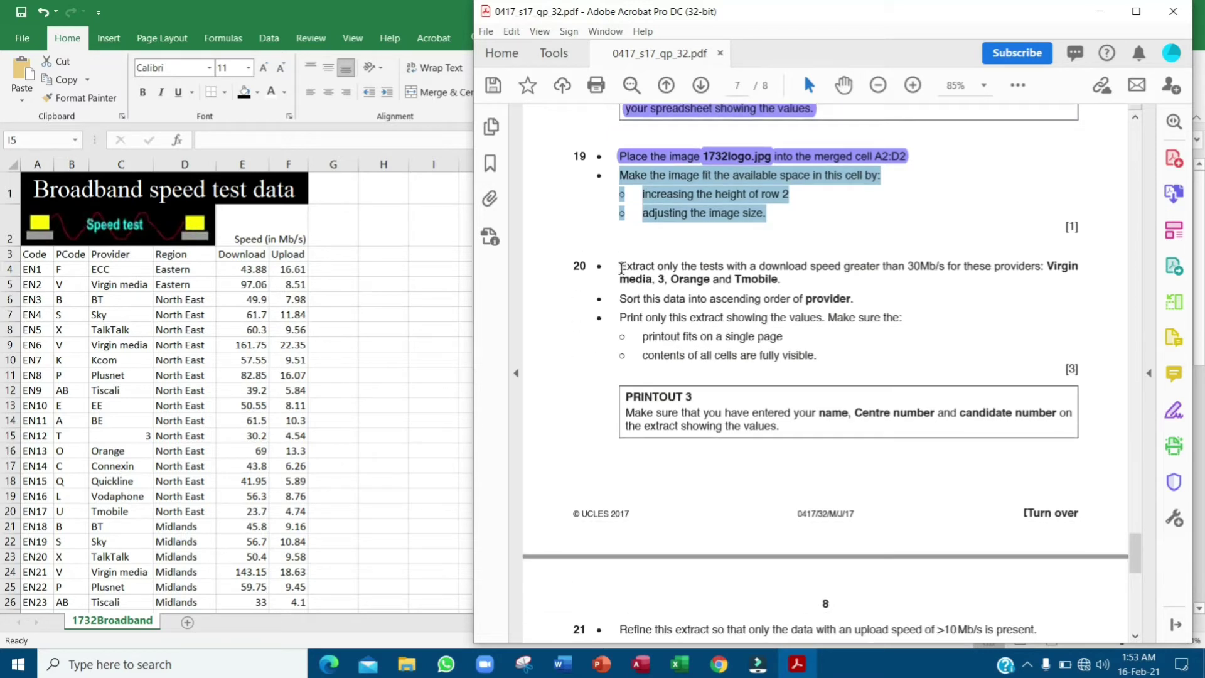
{"action": "mouse_move", "coordinate": [621, 269]}
{"action": "left_mouse_down"}
{"action": "mouse_move", "coordinate": [1057, 274]}
{"action": "mouse_move", "coordinate": [904, 319]}
{"action": "mouse_move", "coordinate": [783, 278]}
{"action": "left_mouse_up"}
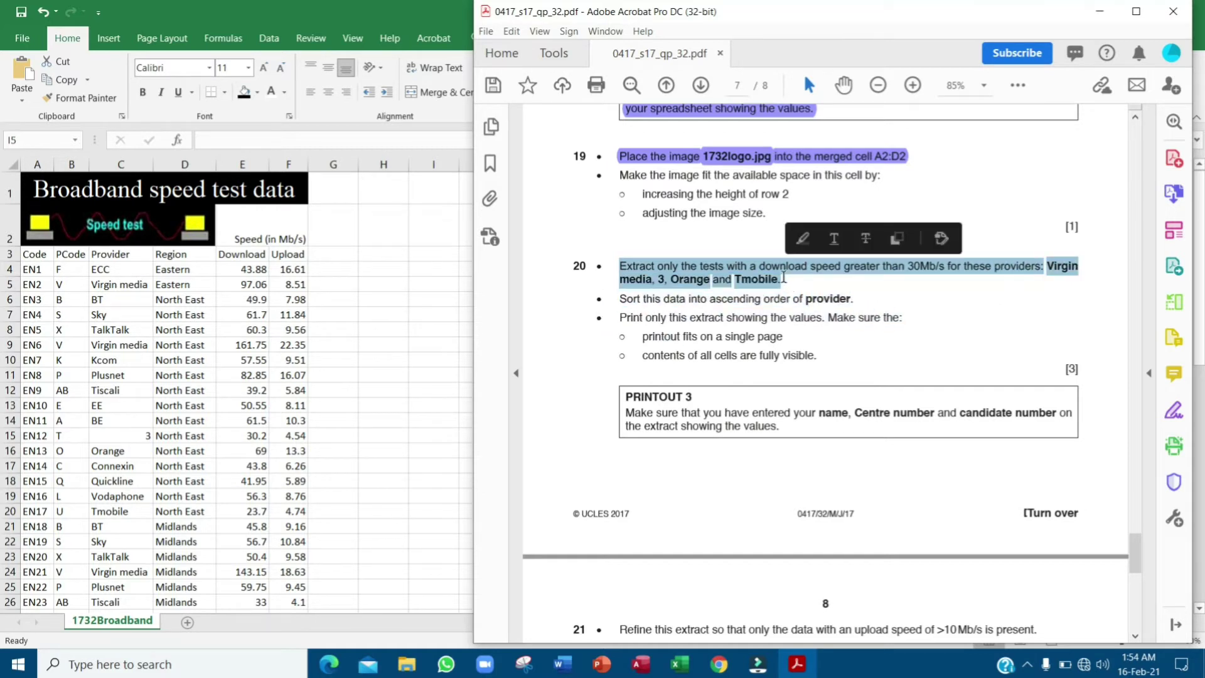
{"action": "left_click", "coordinate": [802, 239]}
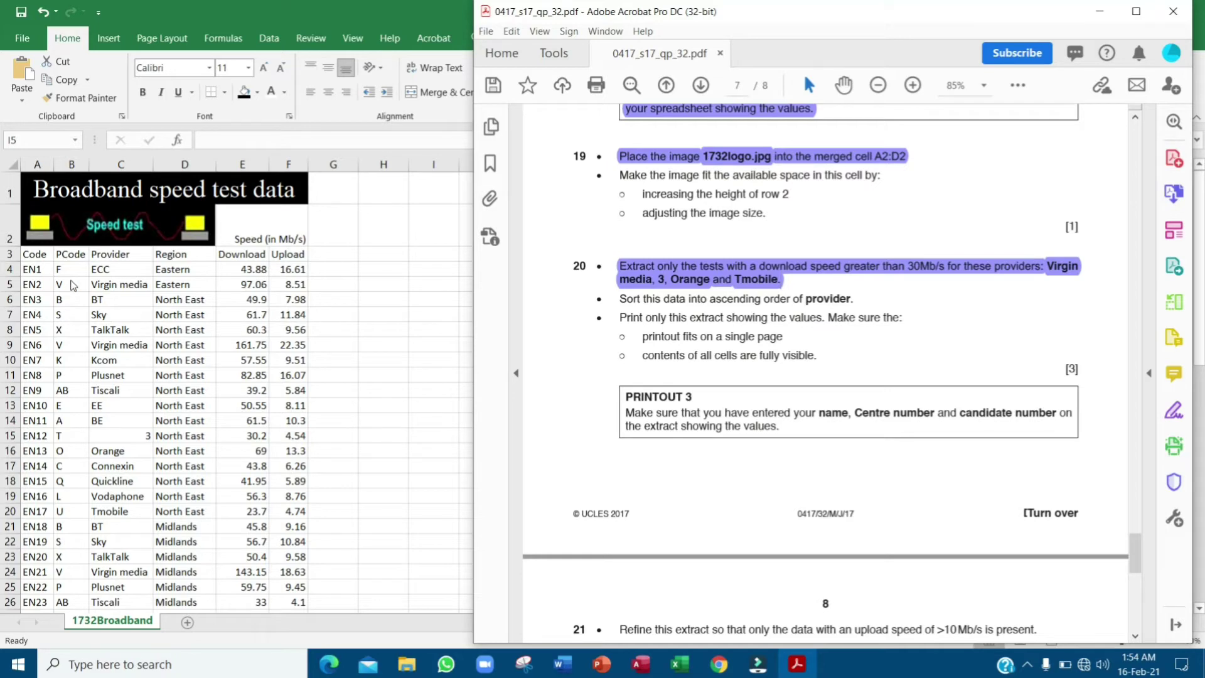
{"action": "left_click", "coordinate": [39, 256]}
{"action": "left_click", "coordinate": [41, 245]}
{"action": "left_click", "coordinate": [40, 257]}
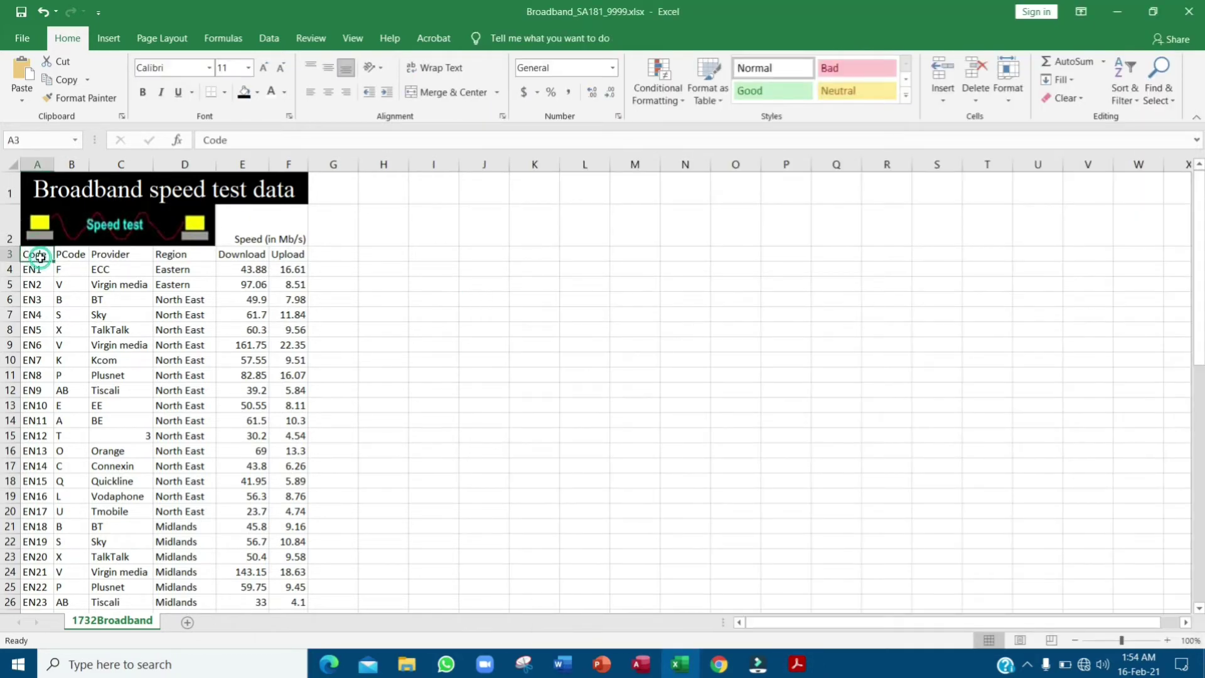
- Format A3:F64 as a light blue table (Table1) with headers and filter buttons
{"action": "left_click_drag", "start_coordinate": [40, 257], "coordinate": [283, 669]}
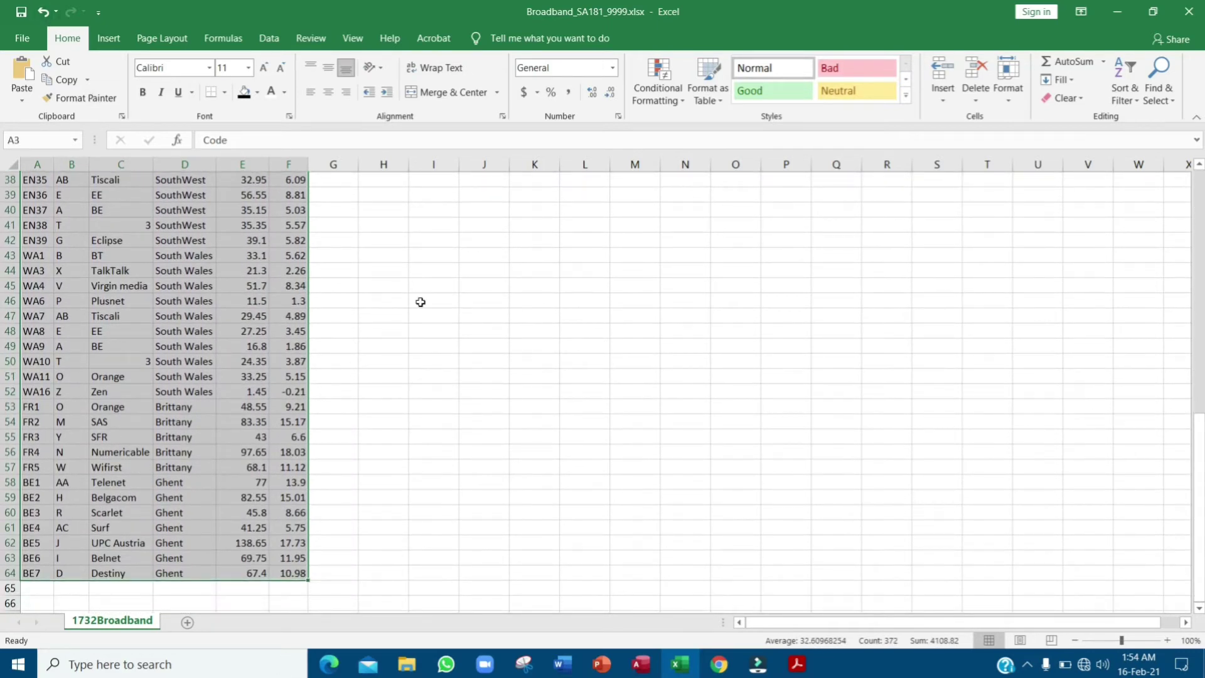
{"action": "scroll", "coordinate": [421, 302], "scroll_direction": "up", "scroll_amount": 12}
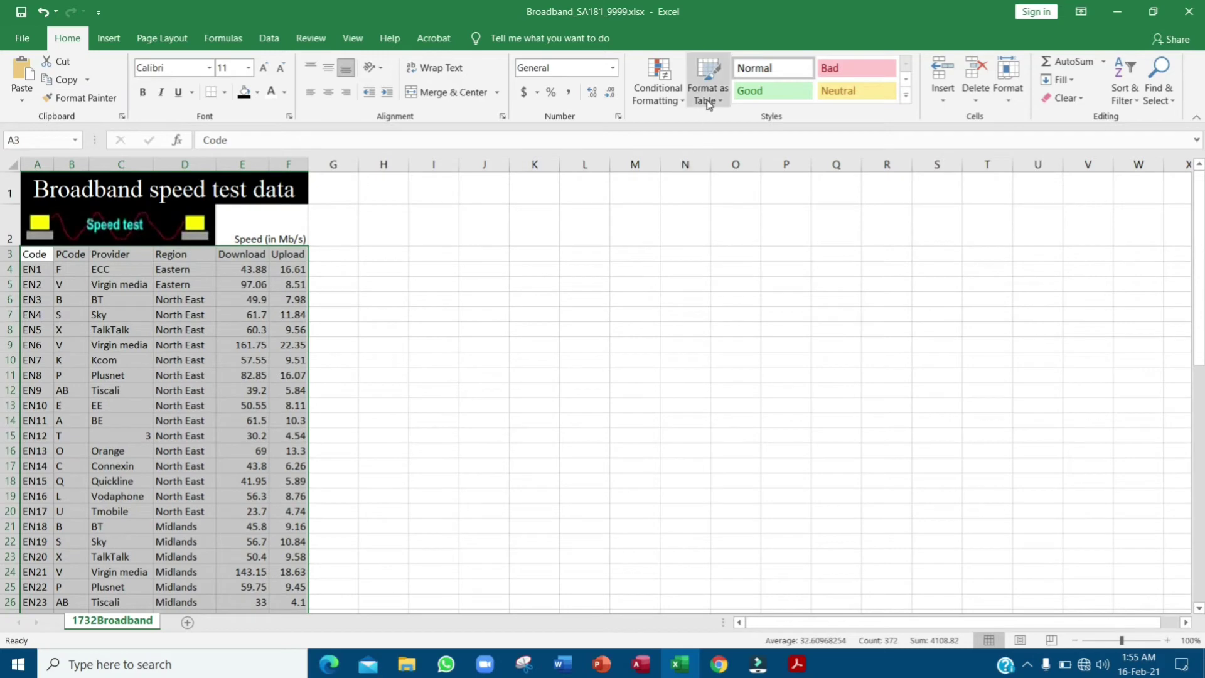
{"action": "left_click", "coordinate": [708, 101]}
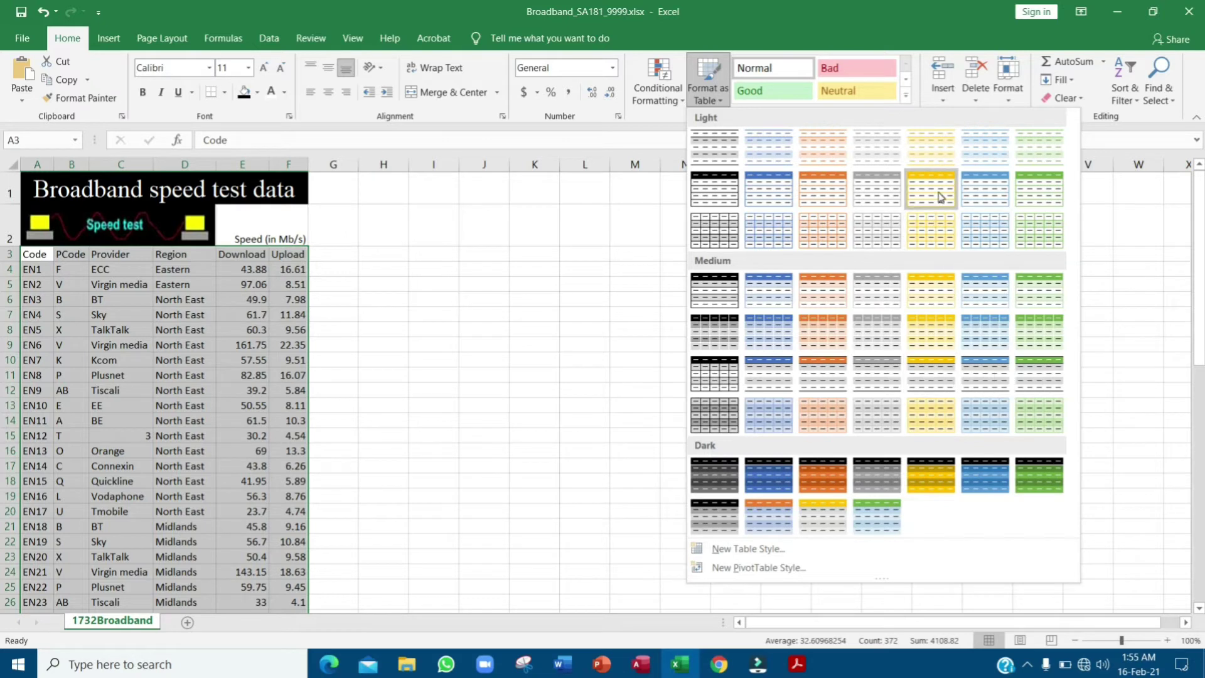
{"action": "left_click", "coordinate": [987, 193]}
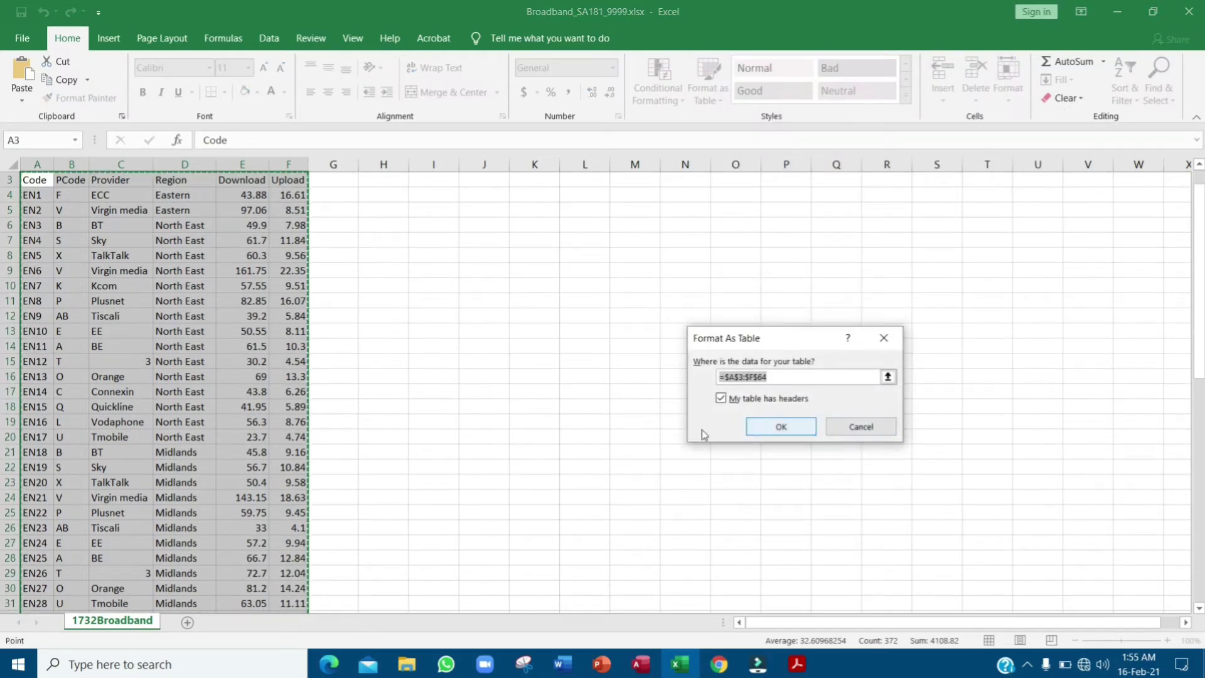
{"action": "scroll", "coordinate": [540, 390], "scroll_direction": "up", "scroll_amount": 1}
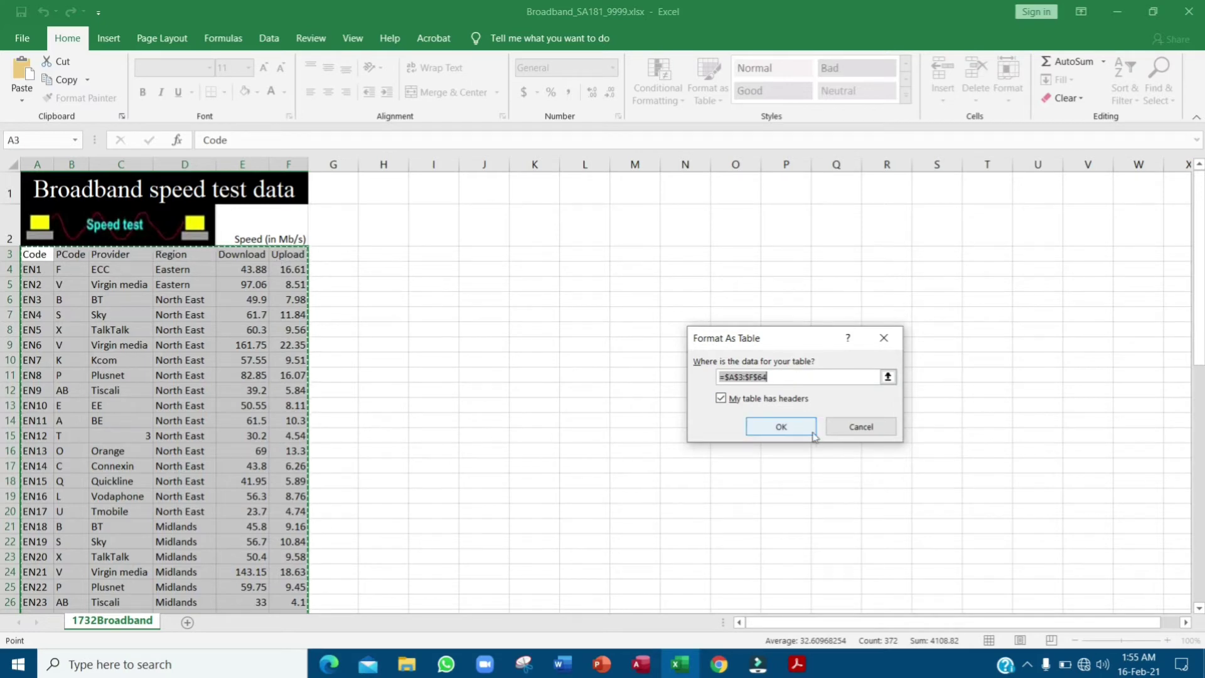
{"action": "left_click", "coordinate": [785, 426]}
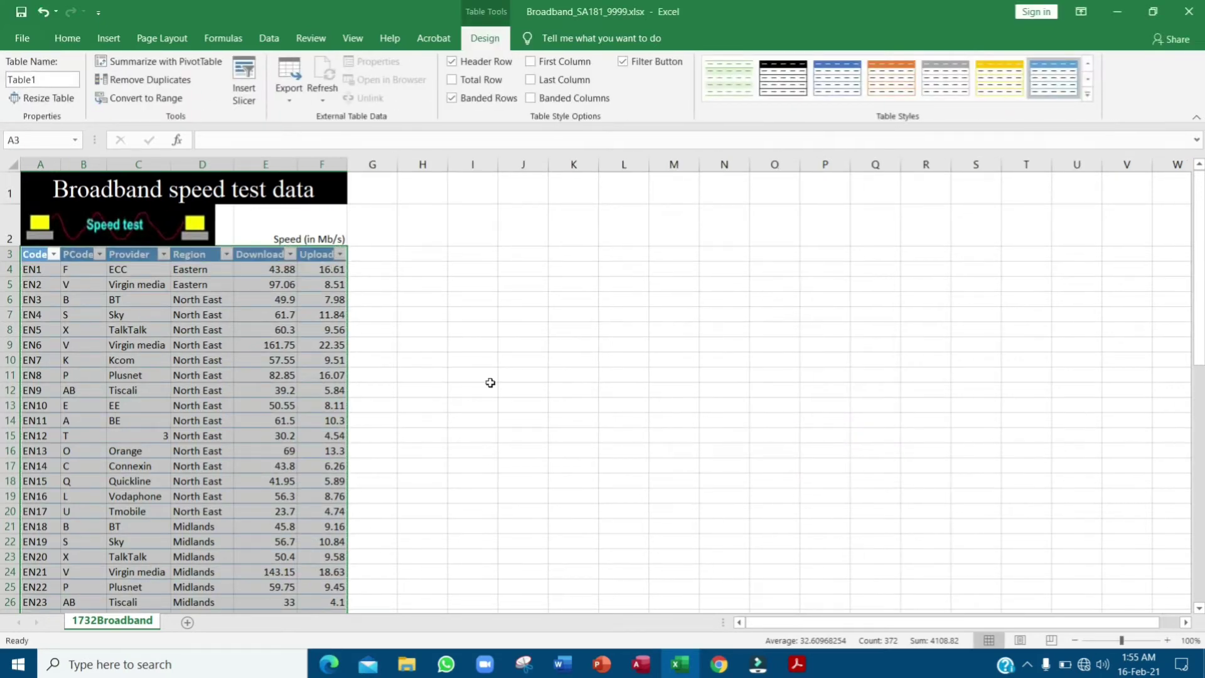
{"action": "key", "text": "alt+Tab"}
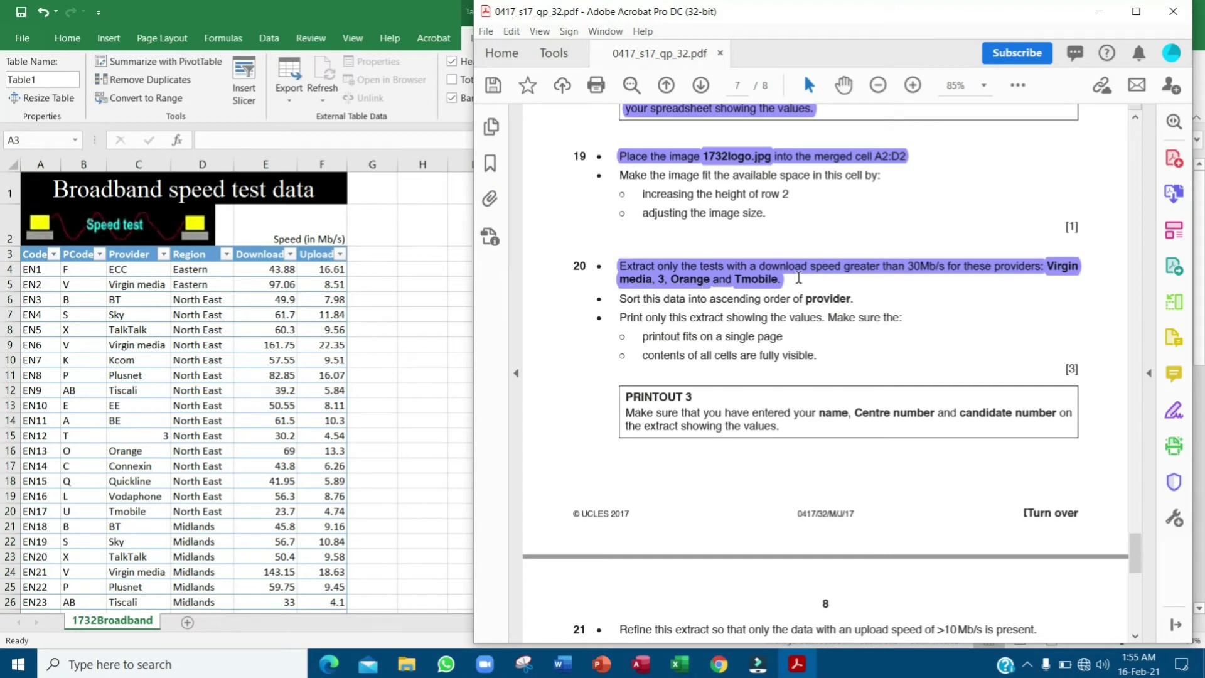
- Delete question 20's whole-instruction highlight and highlight only 'download speed greater than 30Mb/s'
{"action": "left_click", "coordinate": [770, 271]}
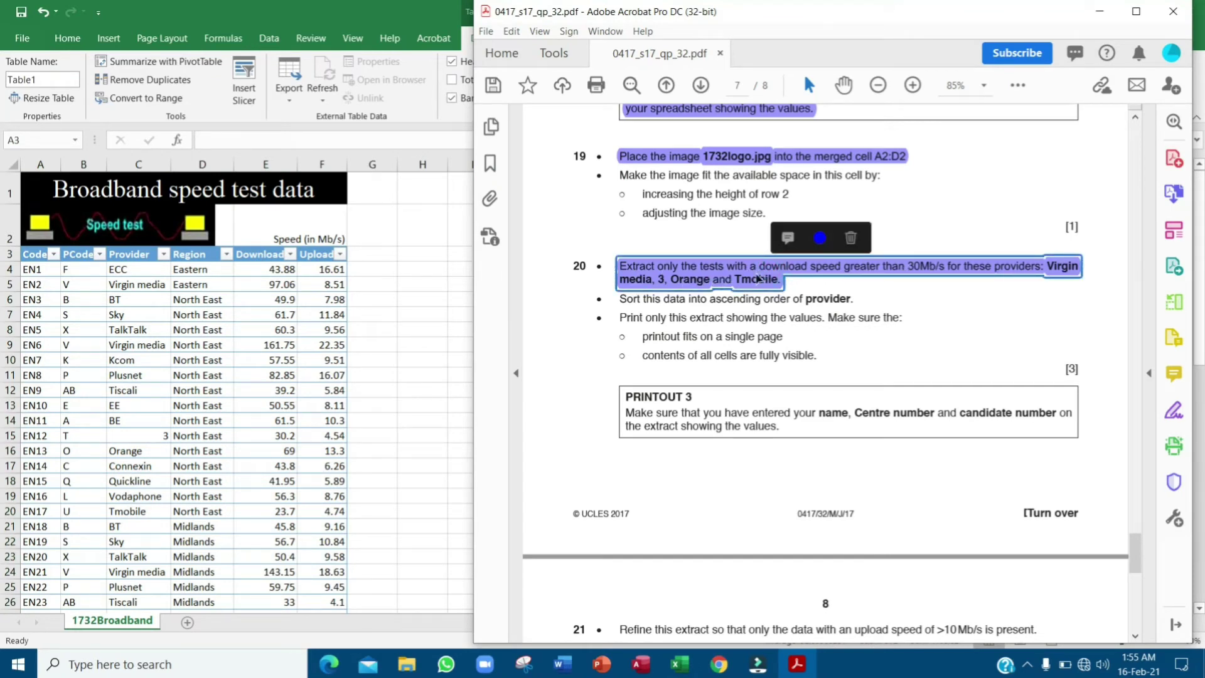
{"action": "left_click", "coordinate": [851, 237]}
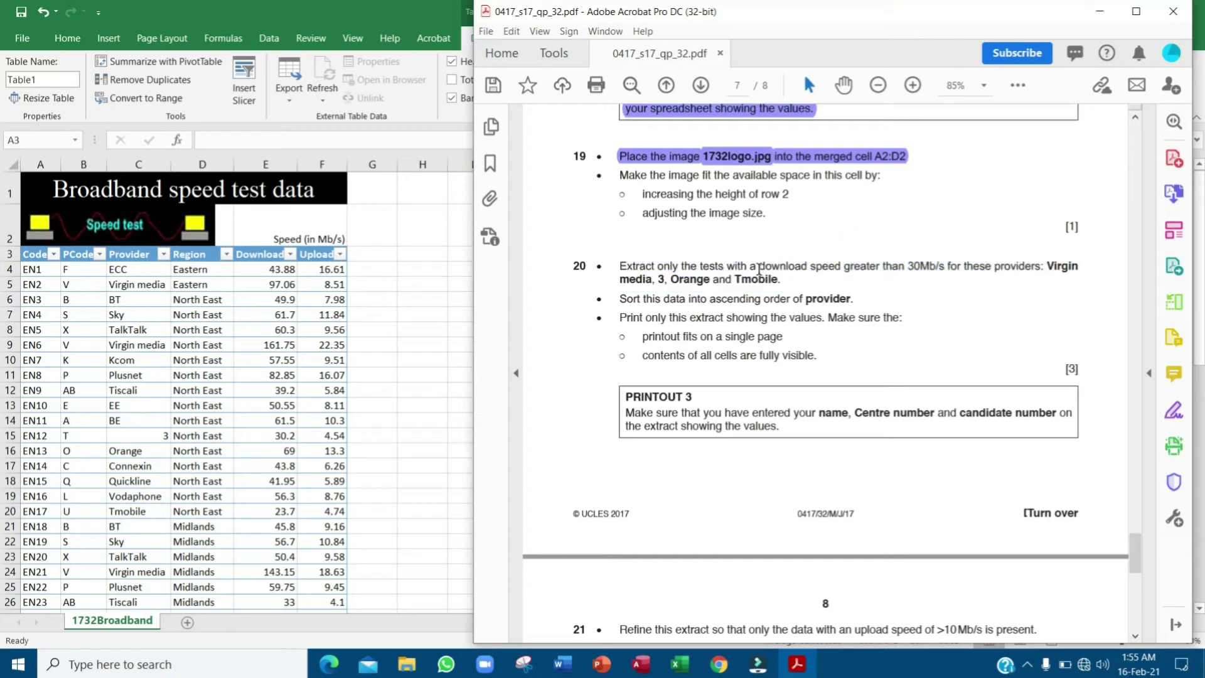
{"action": "left_click_drag", "start_coordinate": [759, 265], "coordinate": [948, 273]}
{"action": "left_click", "coordinate": [964, 239]}
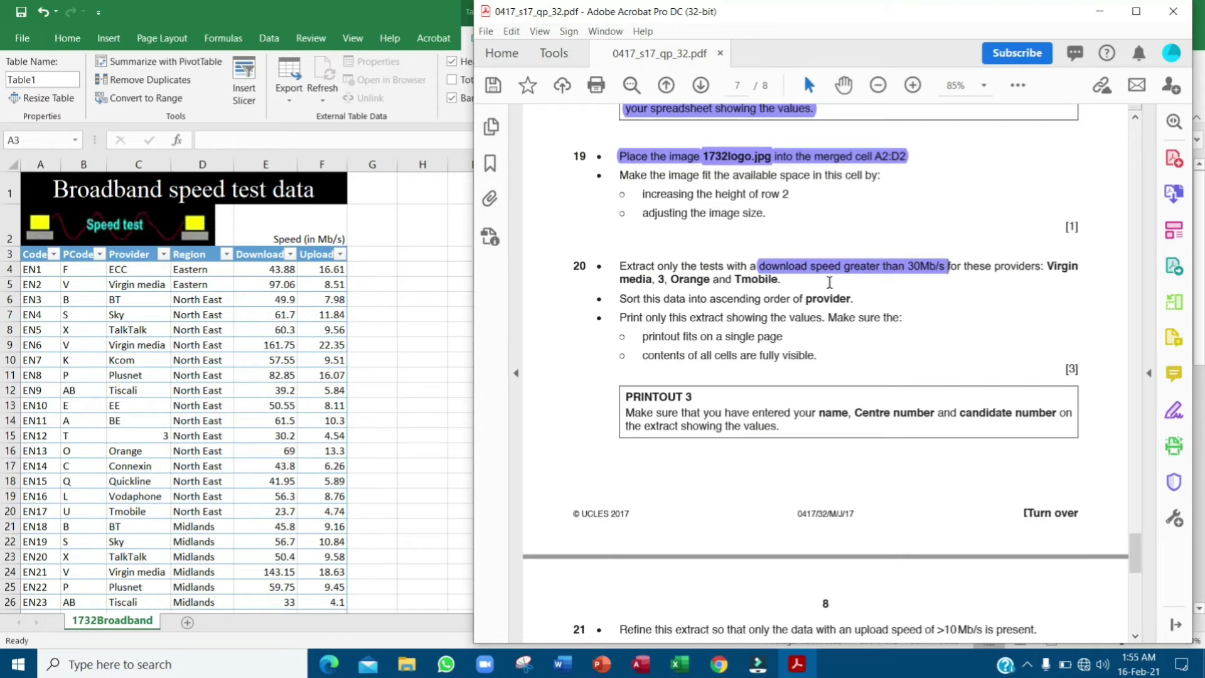
{"action": "left_click", "coordinate": [260, 254]}
- Open a Greater Than number filter on the Download column, after checking the exam's 30Mb/s condition
{"action": "left_click", "coordinate": [290, 254]}
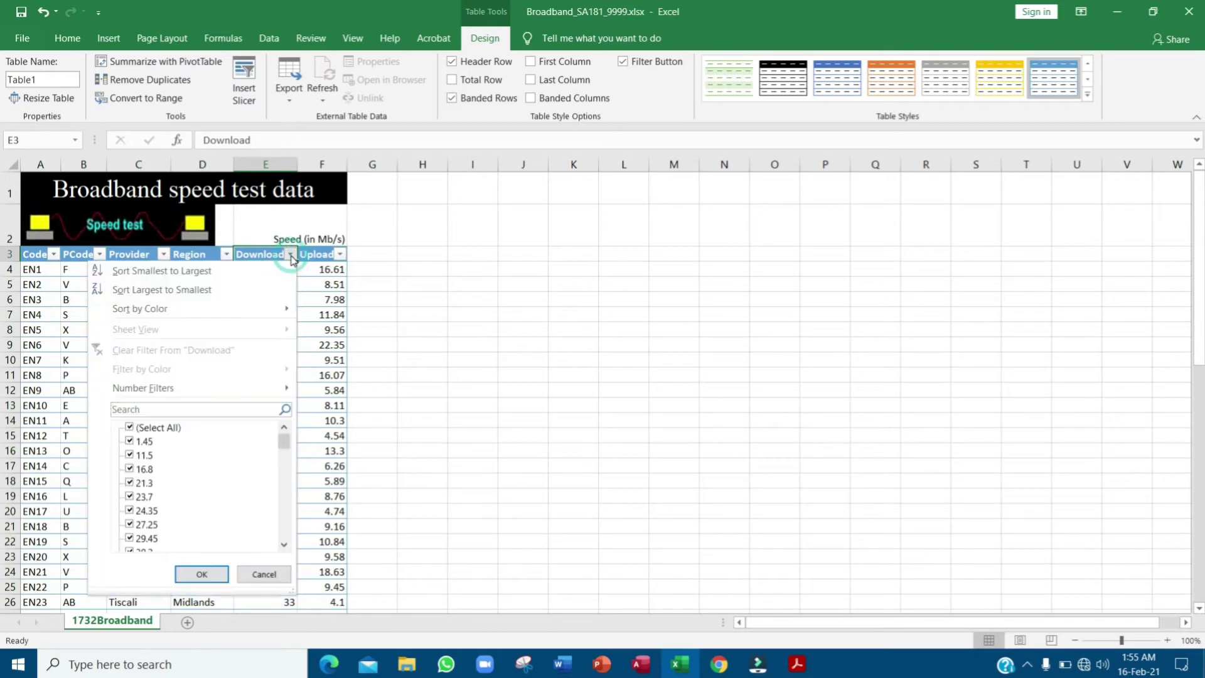
{"action": "mouse_move", "coordinate": [256, 398]}
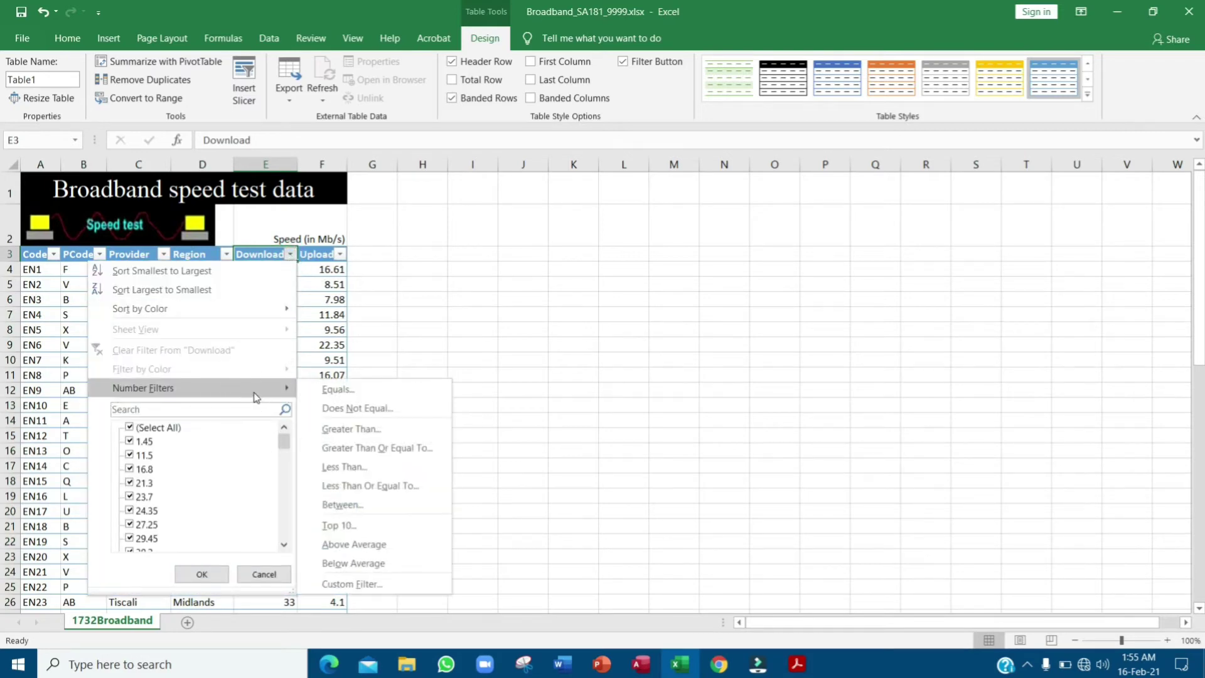
{"action": "key", "text": "alt+Tab"}
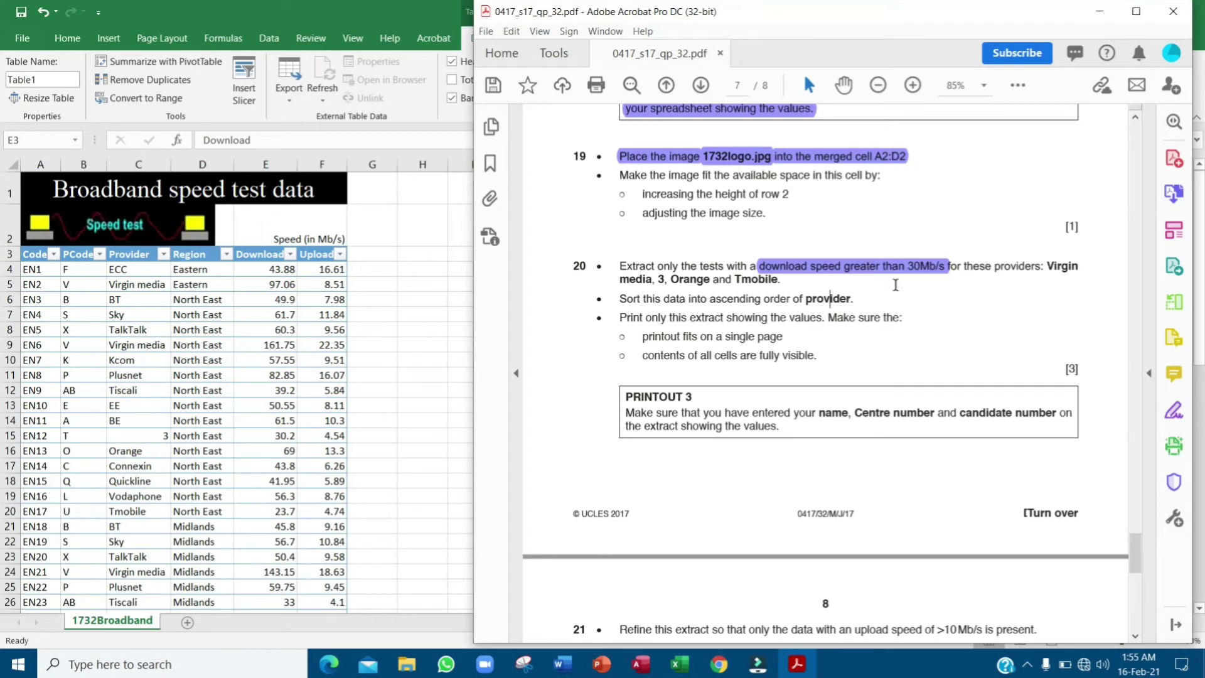
{"action": "left_click", "coordinate": [264, 262]}
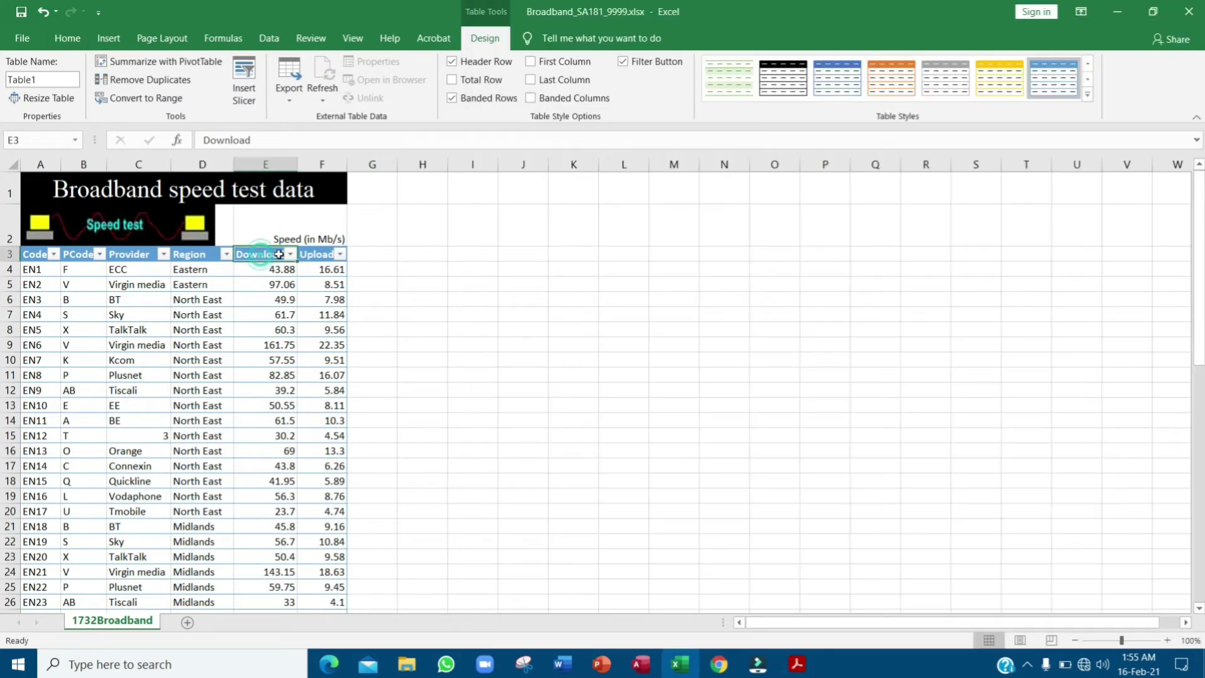
{"action": "left_click", "coordinate": [290, 253]}
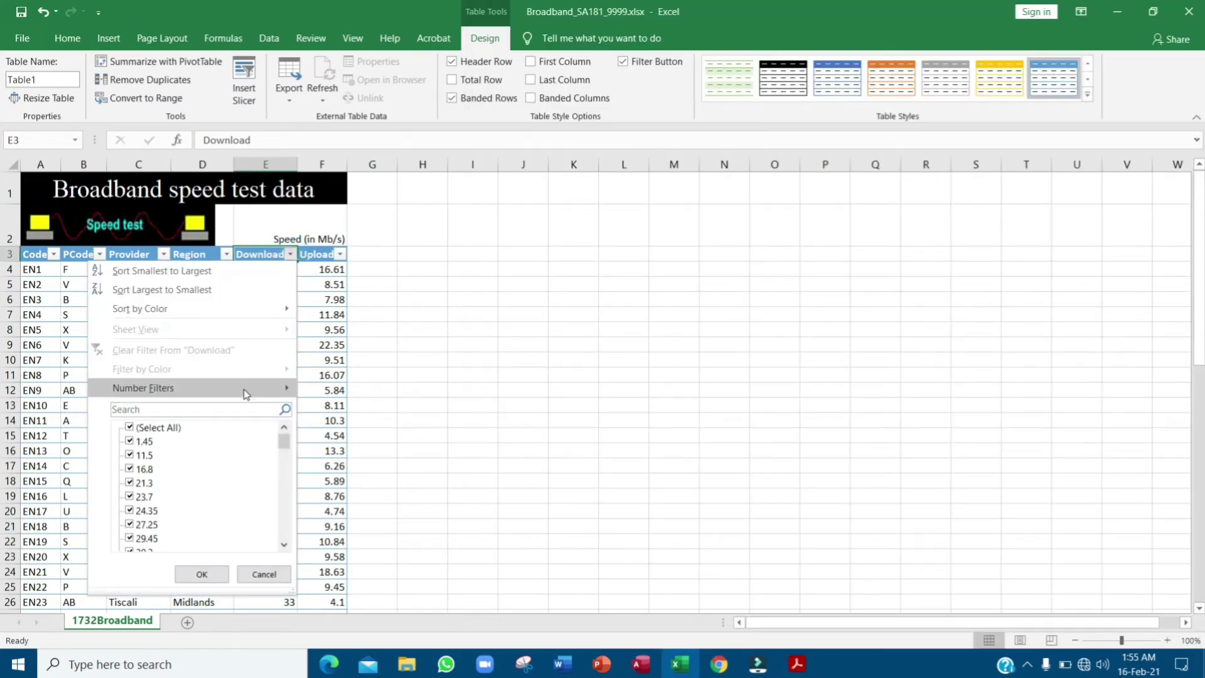
{"action": "mouse_move", "coordinate": [247, 389]}
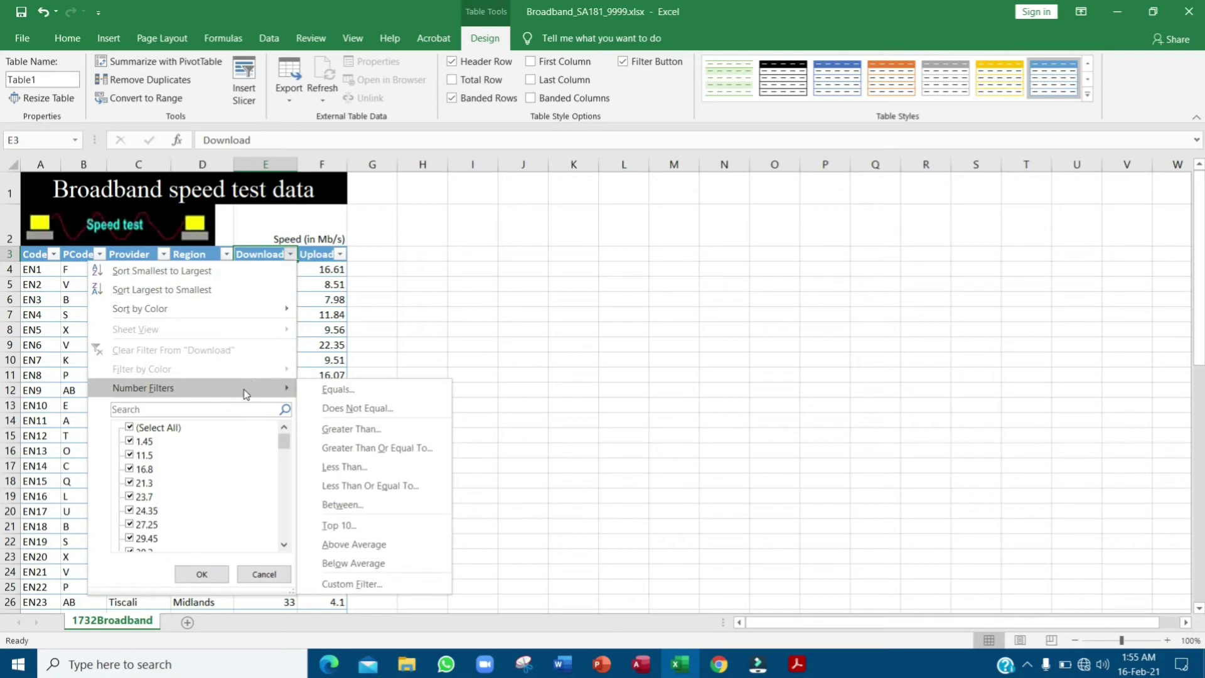
{"action": "left_click", "coordinate": [419, 432]}
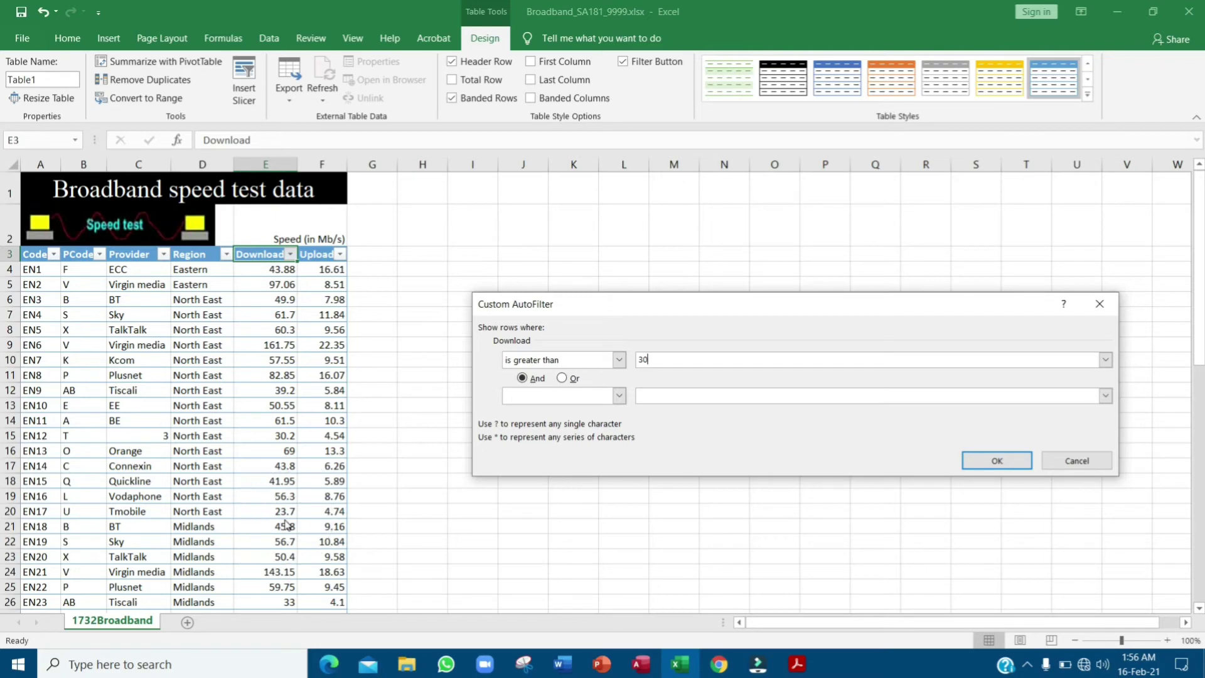
- Apply the Download greater-than-30 filter and scroll through the 53 remaining records
{"action": "left_click", "coordinate": [997, 460]}
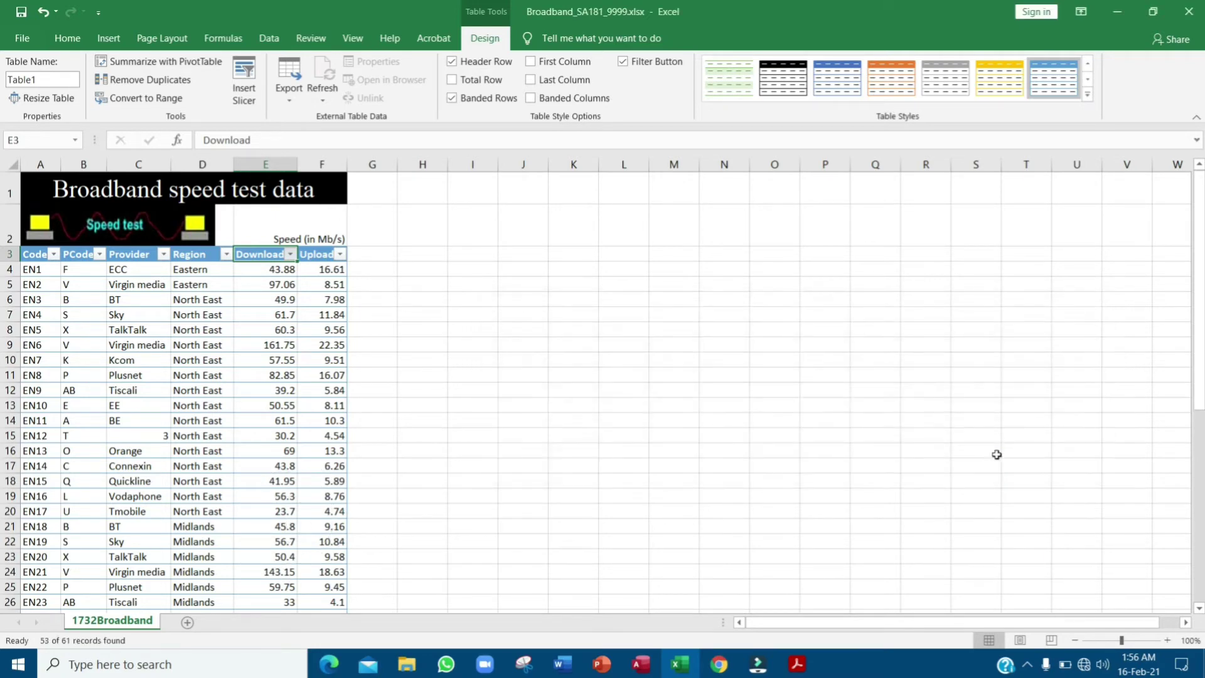
{"action": "scroll", "coordinate": [291, 296], "scroll_direction": "down", "scroll_amount": 3}
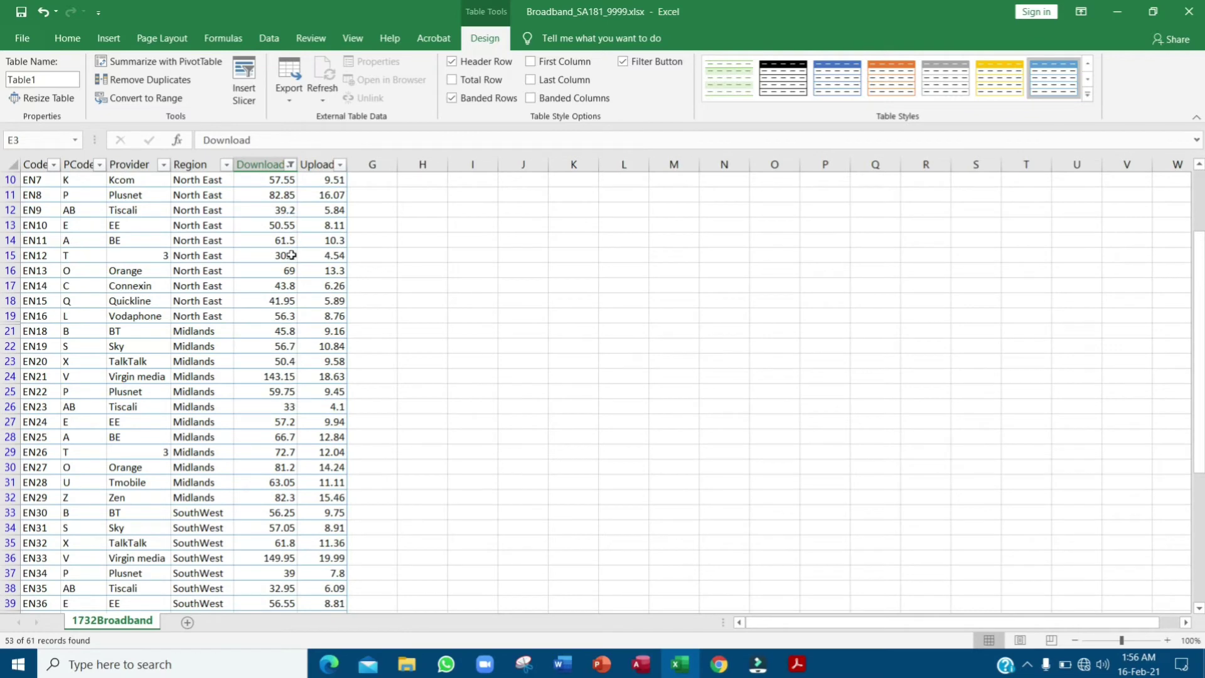
{"action": "scroll", "coordinate": [286, 439], "scroll_direction": "down", "scroll_amount": 3}
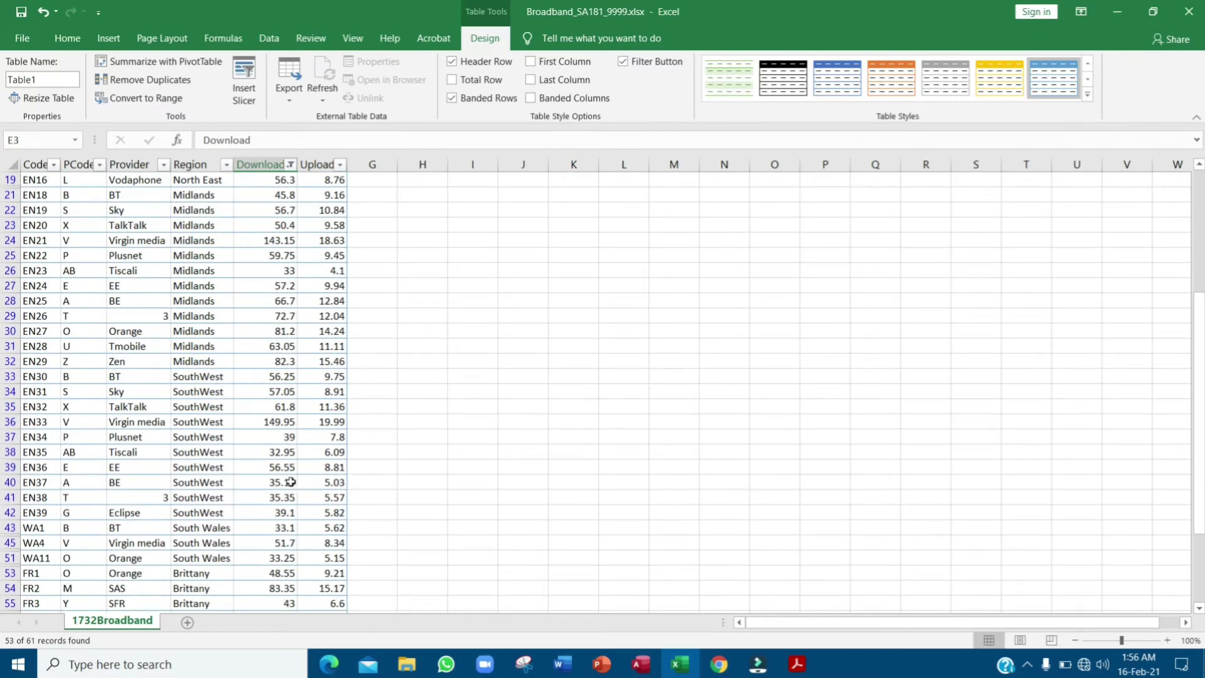
{"action": "scroll", "coordinate": [291, 481], "scroll_direction": "down", "scroll_amount": 4}
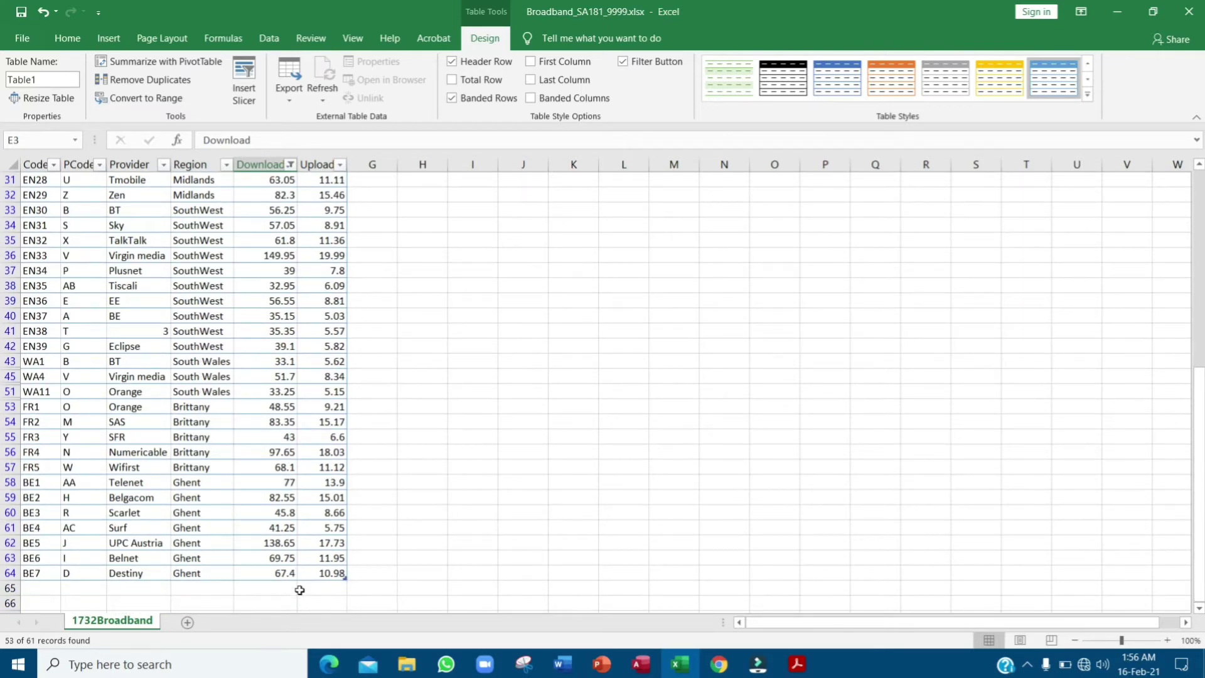
{"action": "scroll", "coordinate": [300, 584], "scroll_direction": "up", "scroll_amount": 10}
{"action": "key", "text": "alt+Tab"}
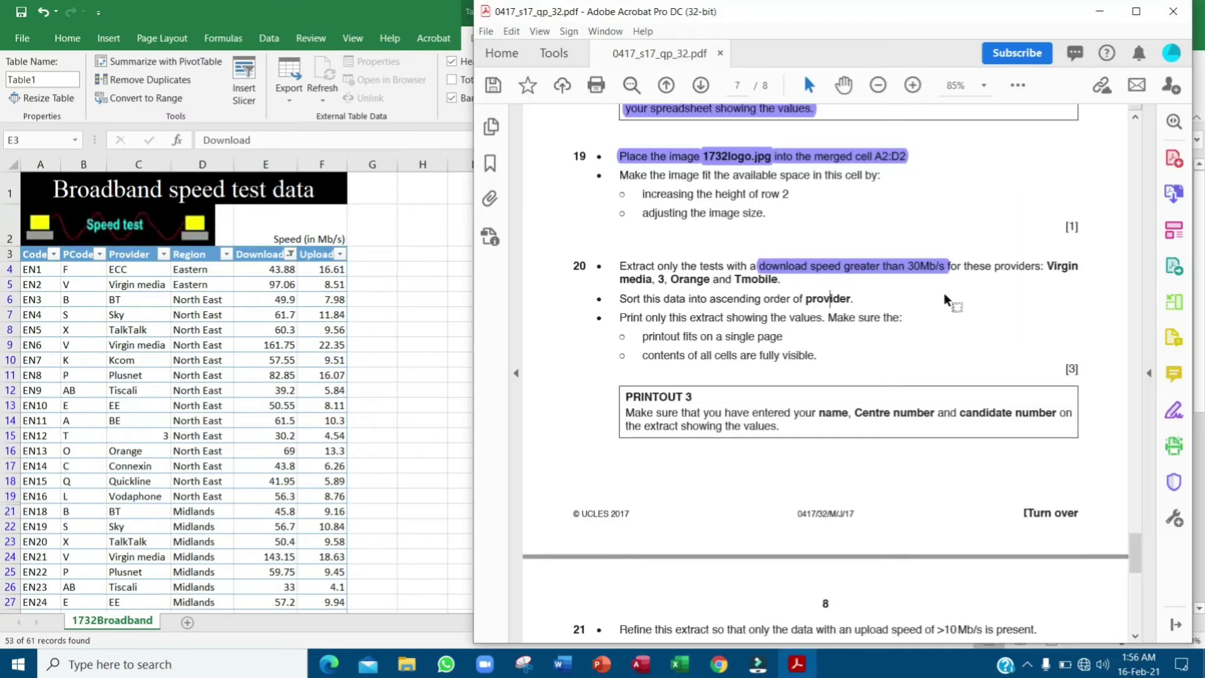
{"action": "left_click_drag", "start_coordinate": [1045, 268], "coordinate": [779, 278]}
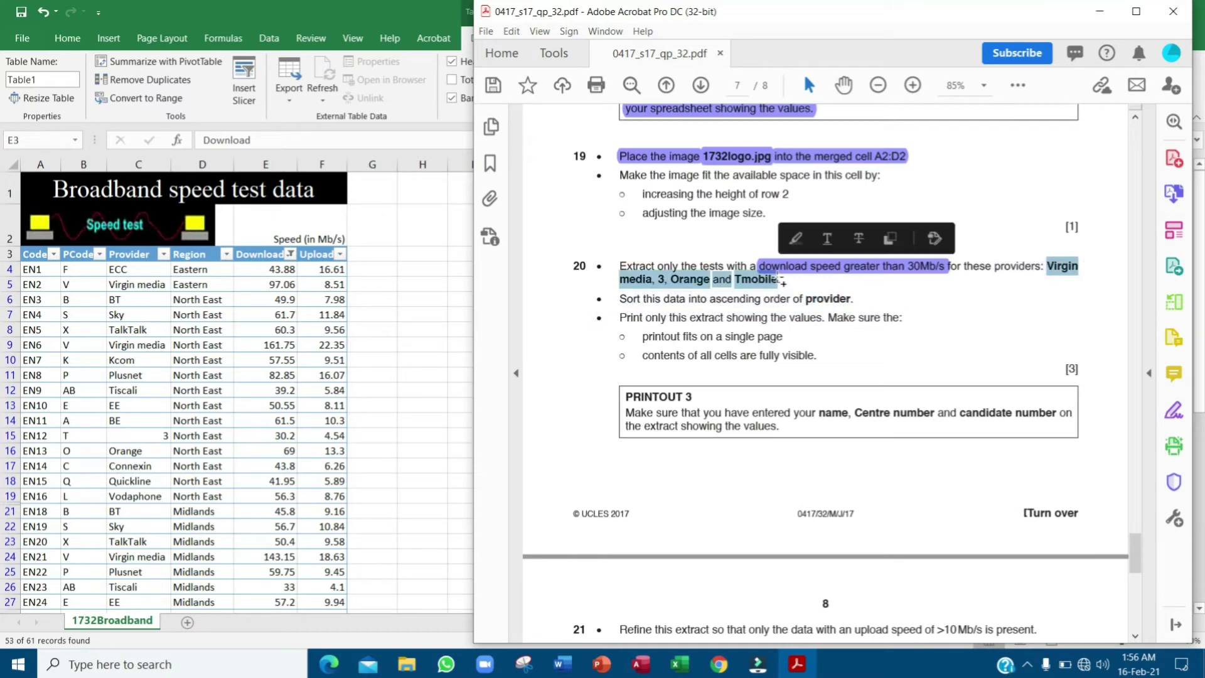
{"action": "left_click", "coordinate": [136, 263]}
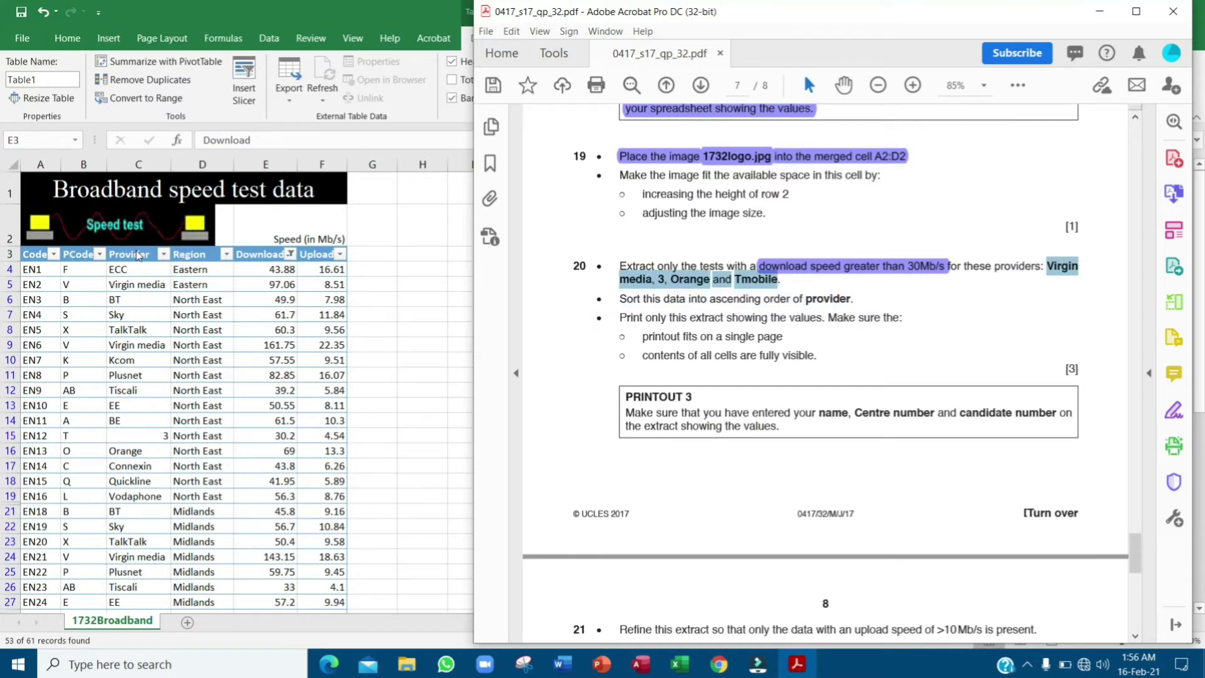
{"action": "left_click", "coordinate": [164, 254]}
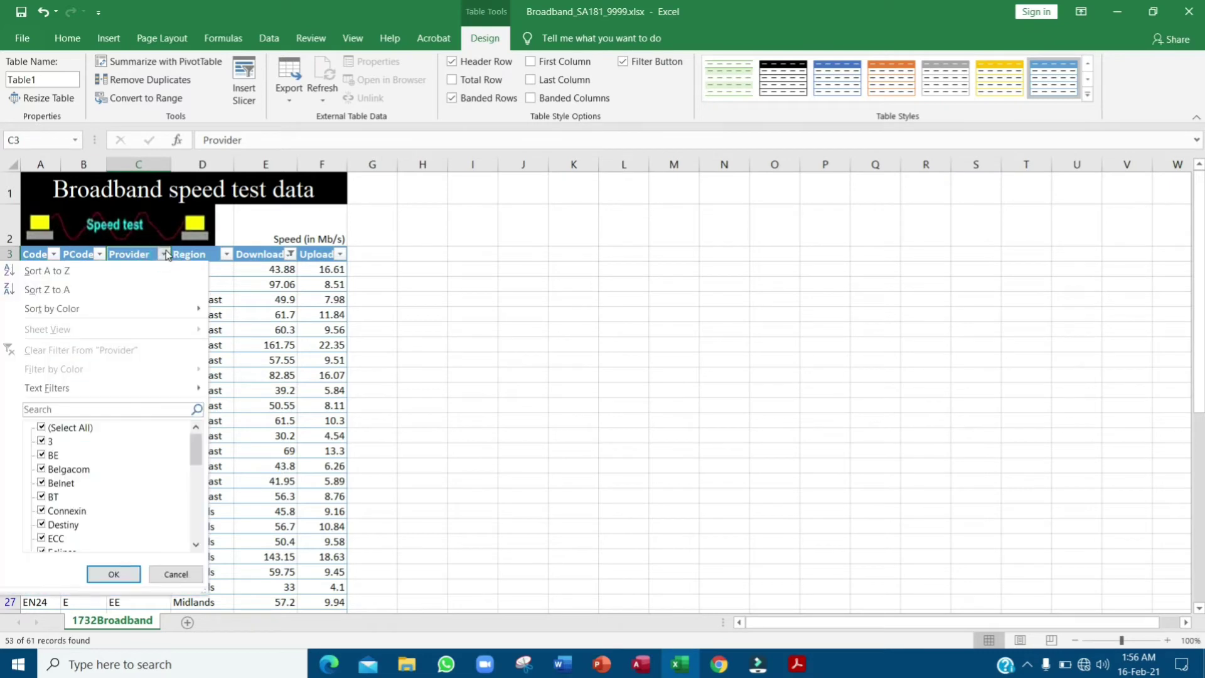
{"action": "left_click", "coordinate": [72, 428]}
{"action": "key", "text": "alt+Tab"}
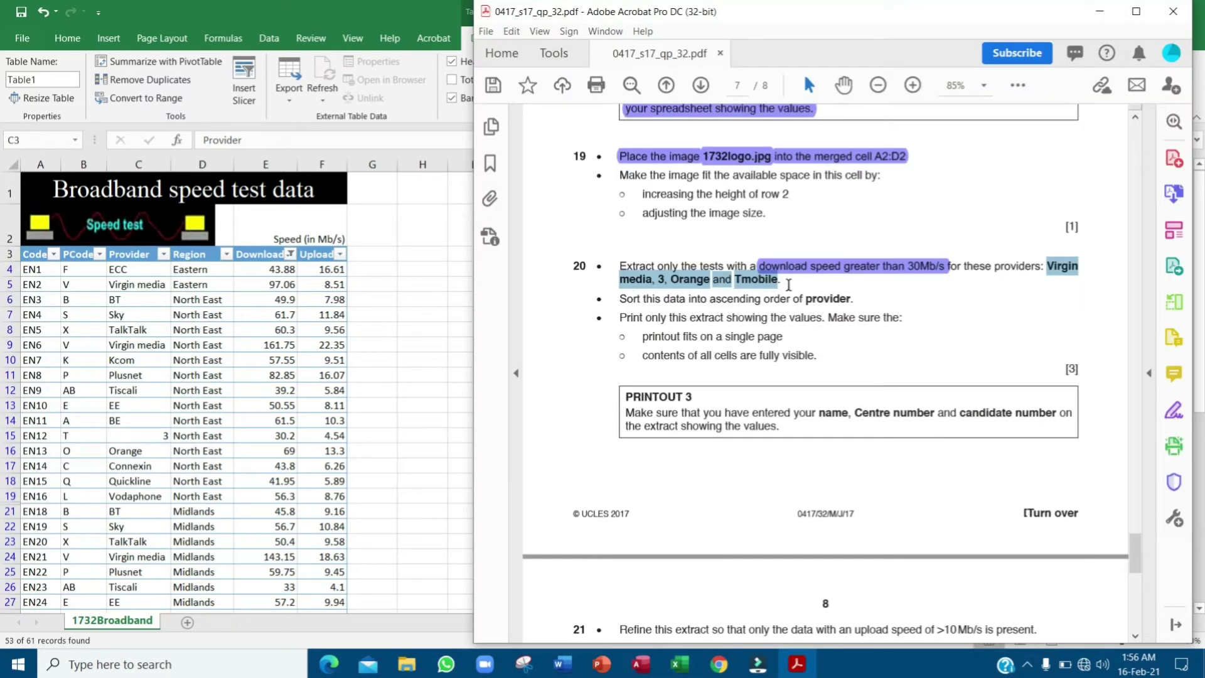
{"action": "left_click", "coordinate": [785, 286]}
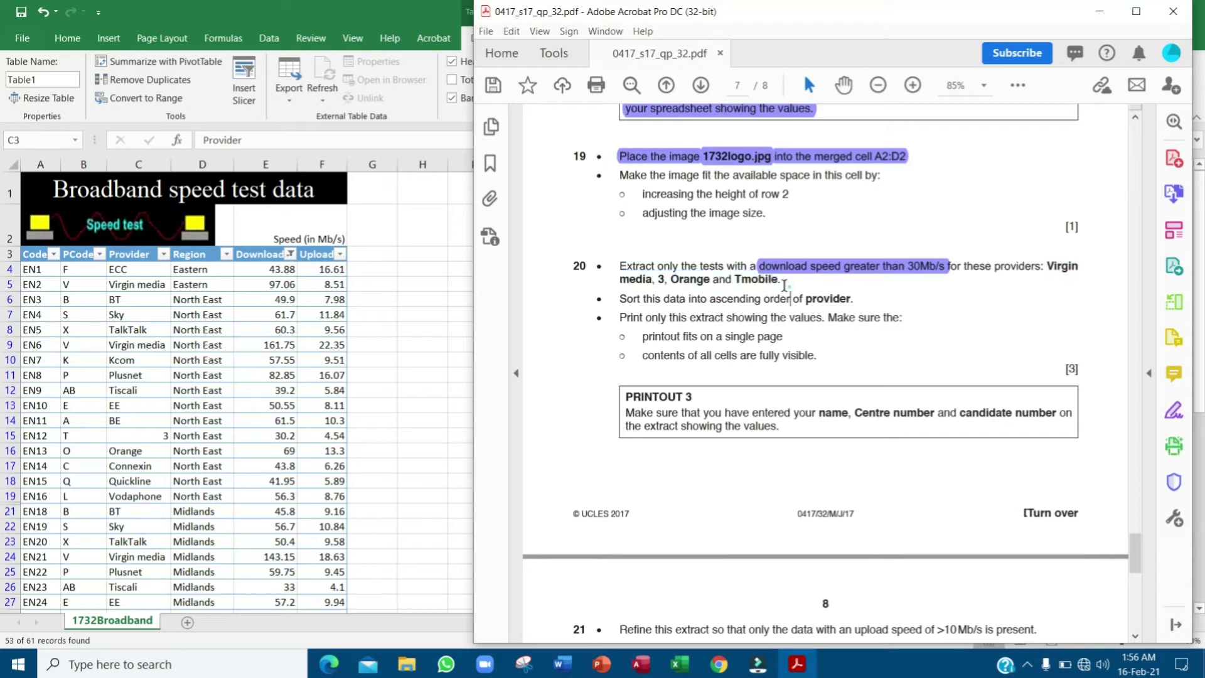
{"action": "left_click", "coordinate": [144, 254]}
{"action": "left_click", "coordinate": [157, 244]}
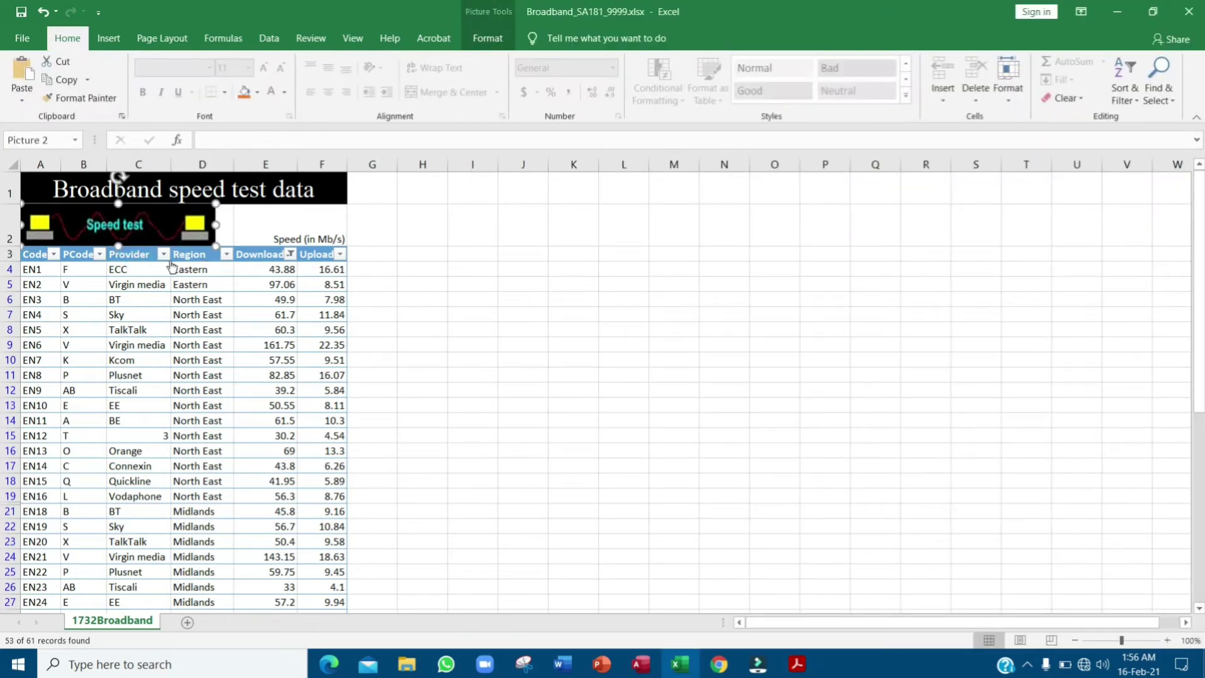
{"action": "left_click", "coordinate": [164, 255]}
- Clear all providers, then tick only 3, Orange, Tmobile and Virgin media in the Provider filter
{"action": "left_click", "coordinate": [59, 428]}
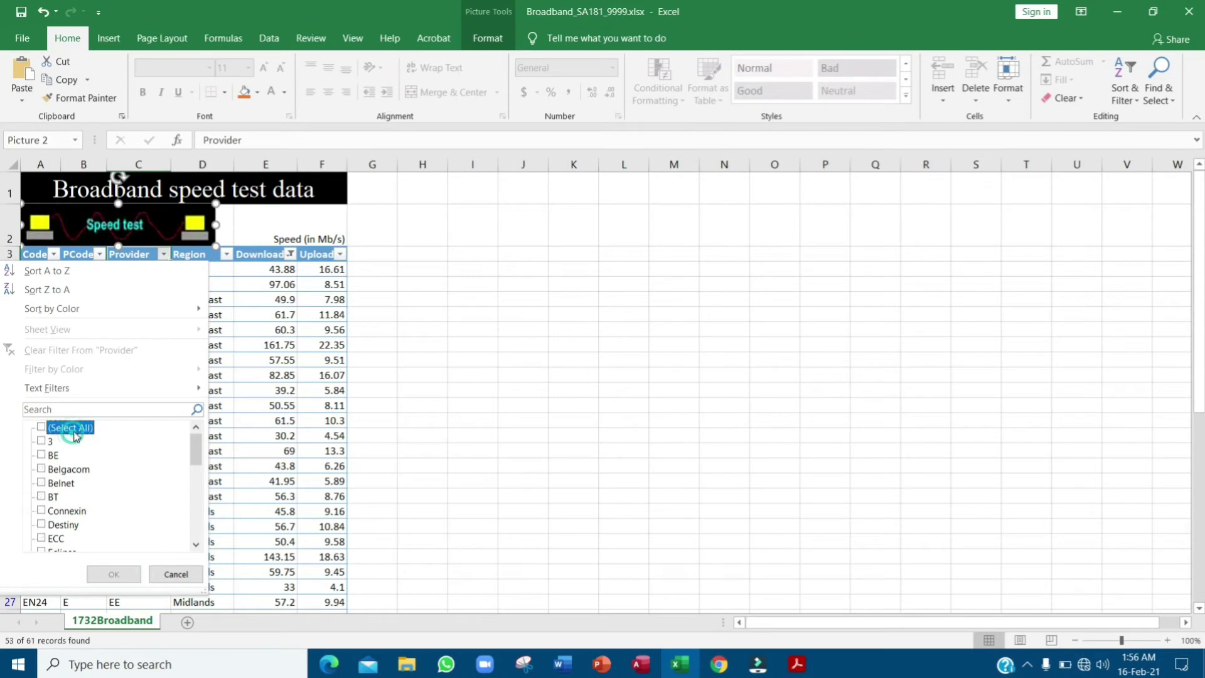
{"action": "left_click", "coordinate": [42, 441]}
{"action": "scroll", "coordinate": [77, 493], "scroll_direction": "down", "scroll_amount": 2}
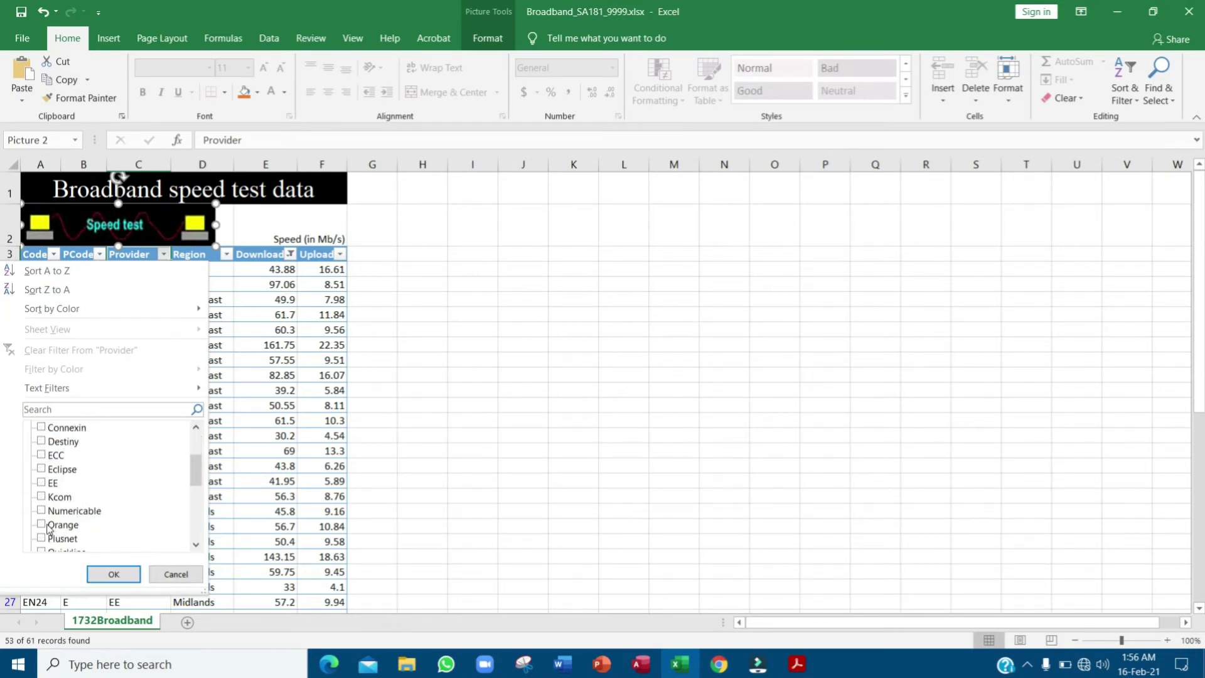
{"action": "scroll", "coordinate": [50, 528], "scroll_direction": "down", "scroll_amount": 5}
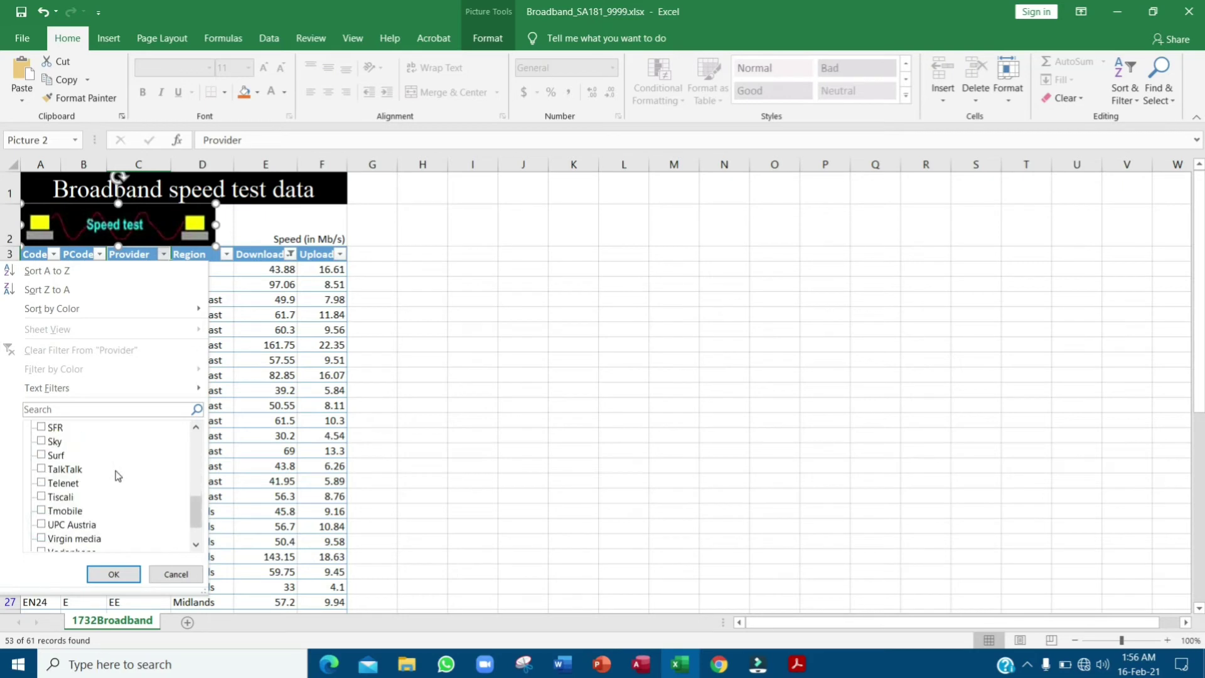
{"action": "scroll", "coordinate": [118, 476], "scroll_direction": "down", "scroll_amount": 2}
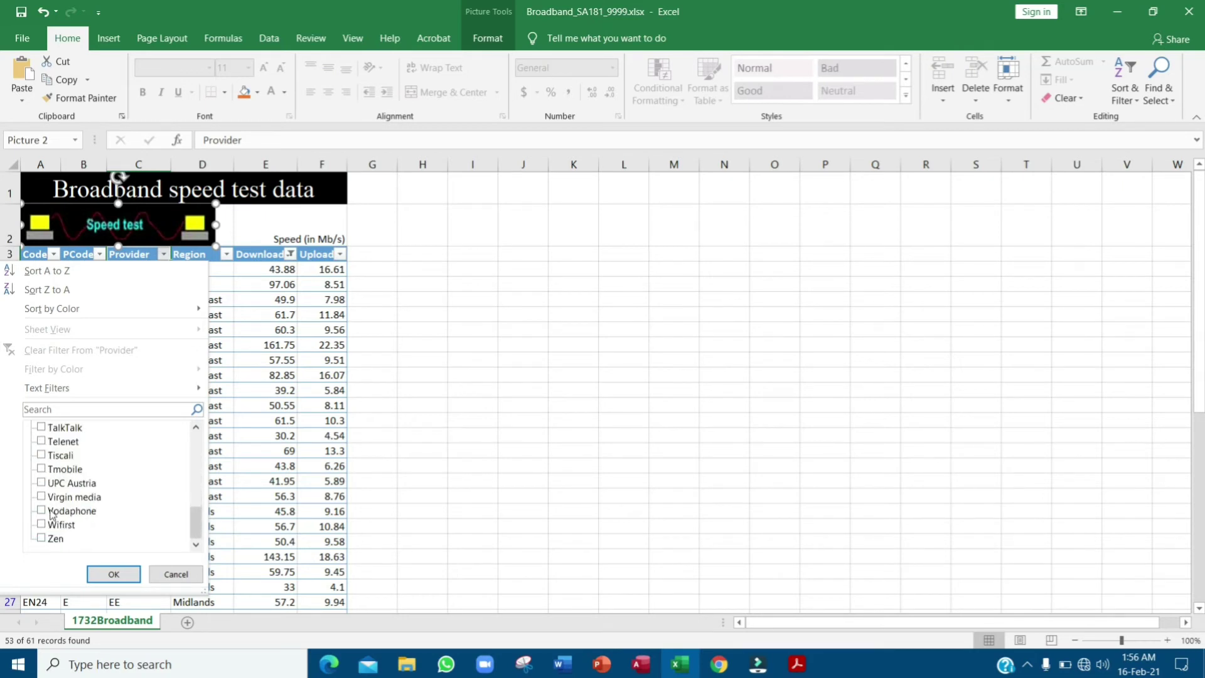
{"action": "left_click", "coordinate": [42, 471]}
{"action": "scroll", "coordinate": [107, 493], "scroll_direction": "up", "scroll_amount": 2}
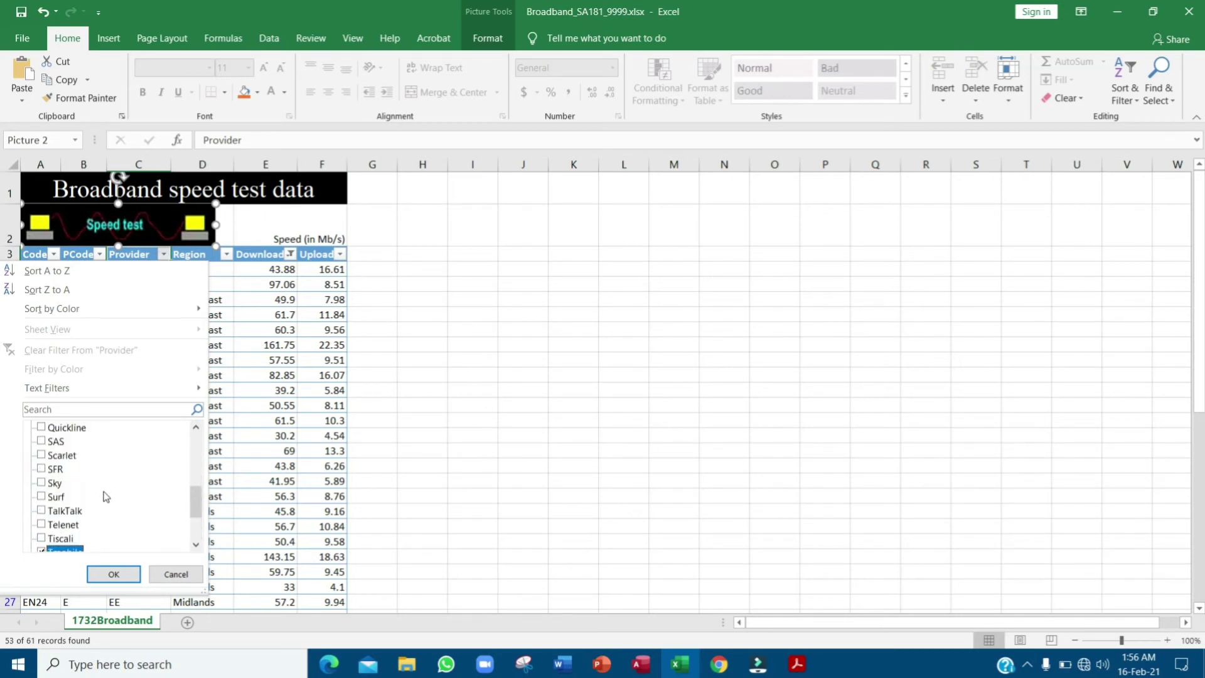
{"action": "scroll", "coordinate": [123, 496], "scroll_direction": "up", "scroll_amount": 2}
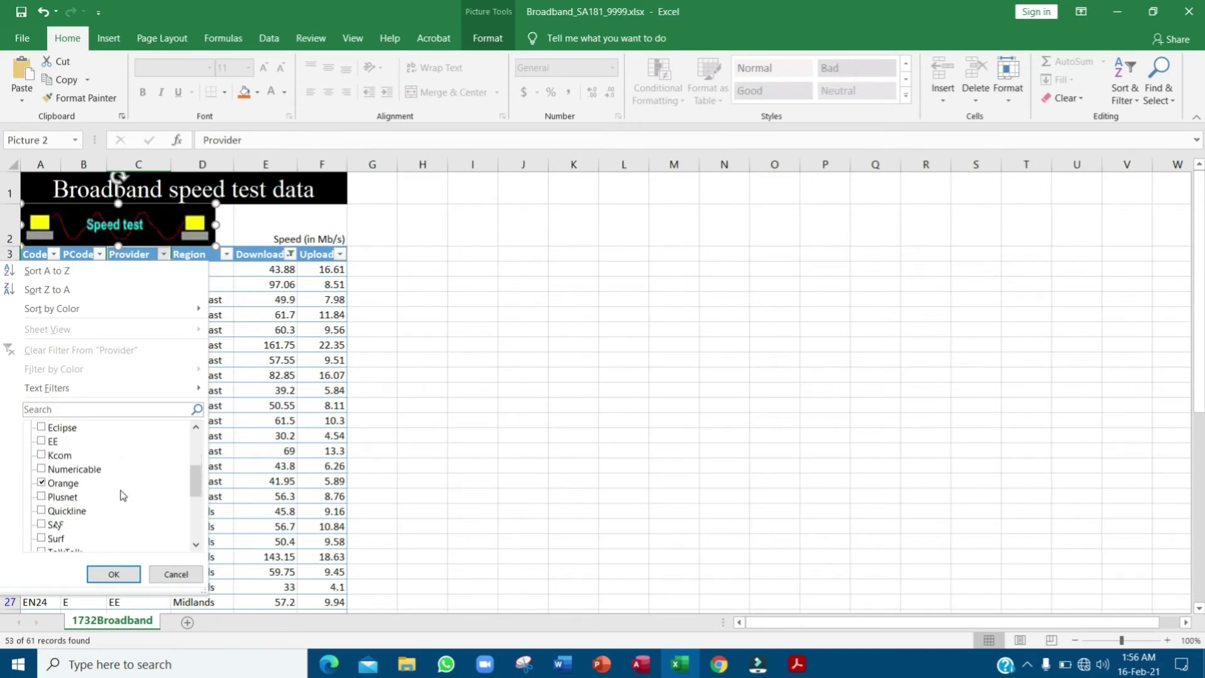
{"action": "scroll", "coordinate": [123, 496], "scroll_direction": "down", "scroll_amount": 3}
{"action": "scroll", "coordinate": [123, 496], "scroll_direction": "down", "scroll_amount": 1}
{"action": "left_click", "coordinate": [42, 497]}
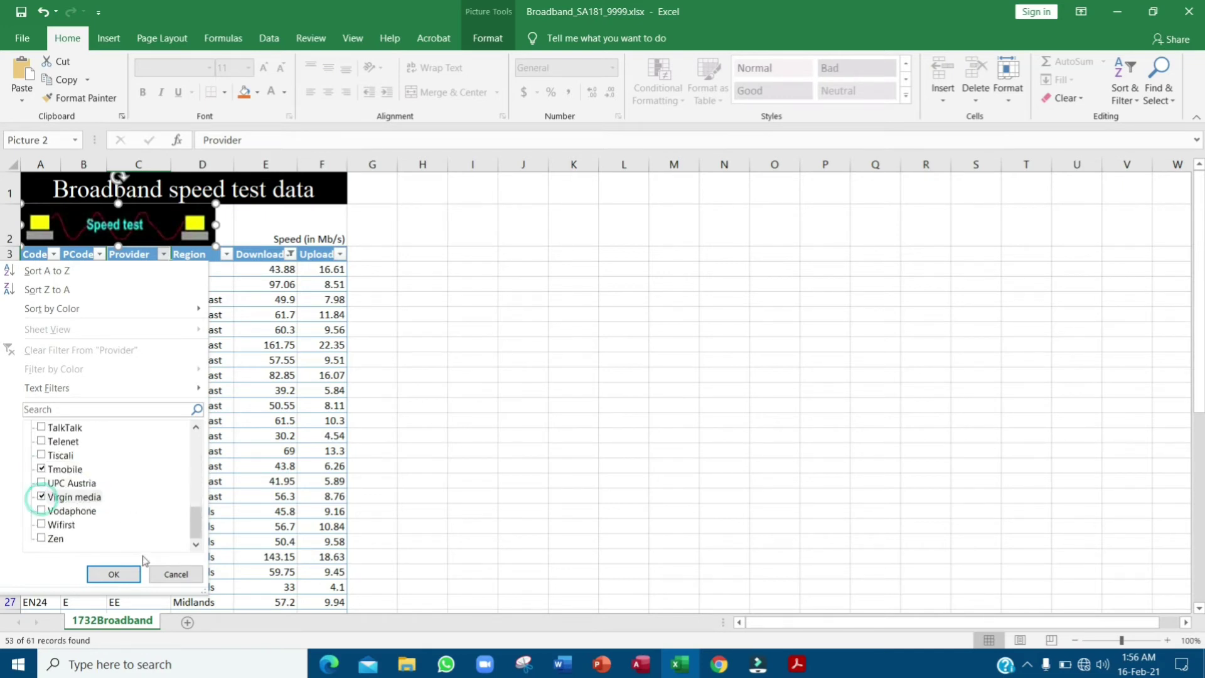
{"action": "left_click", "coordinate": [114, 573]}
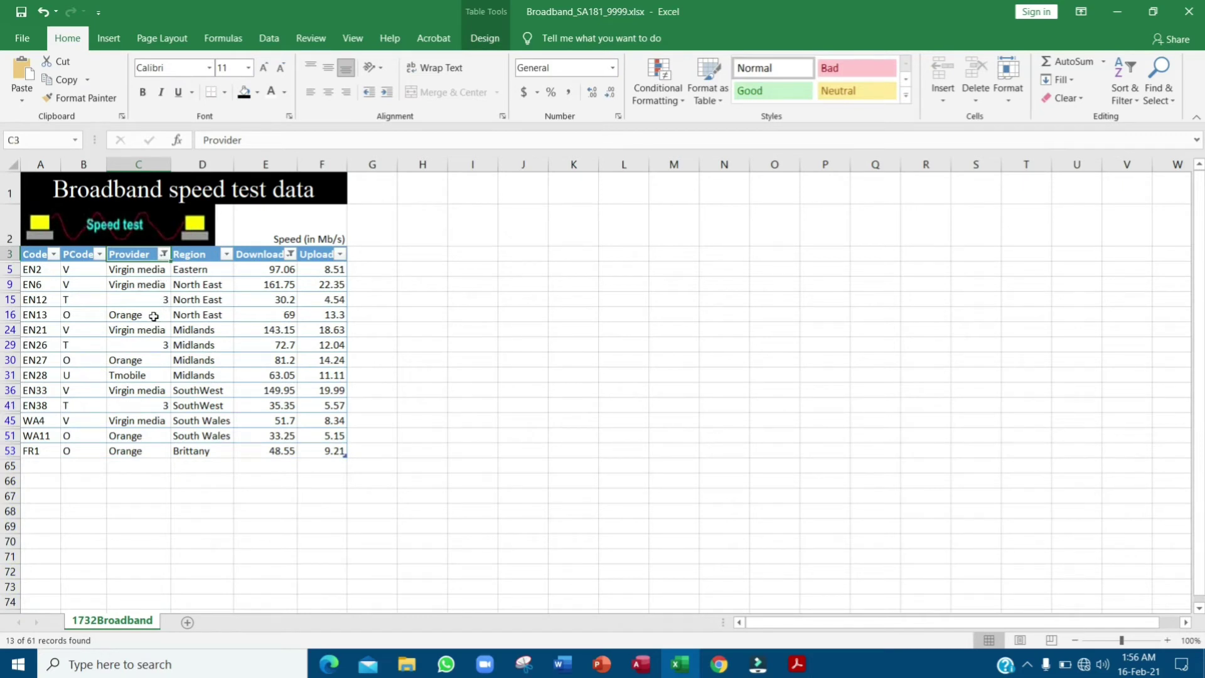
- Highlight question 20's sort instruction in purple in the exam paper
{"action": "left_click", "coordinate": [797, 664]}
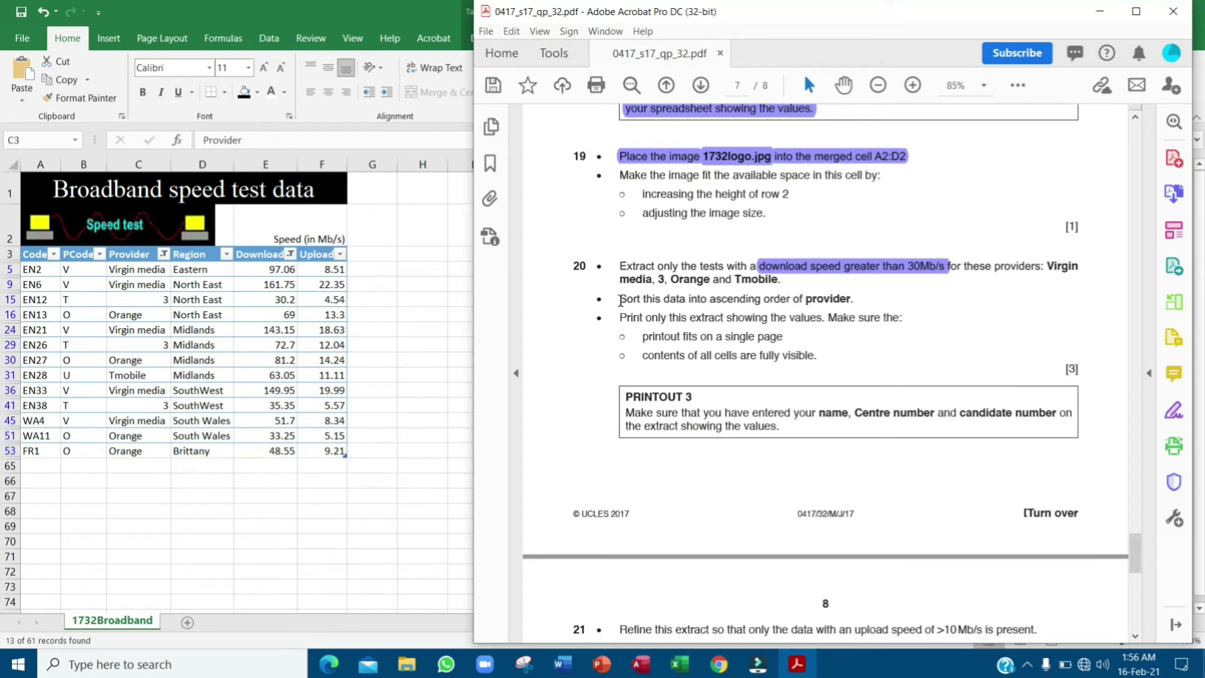
{"action": "left_click_drag", "start_coordinate": [620, 299], "coordinate": [881, 318]}
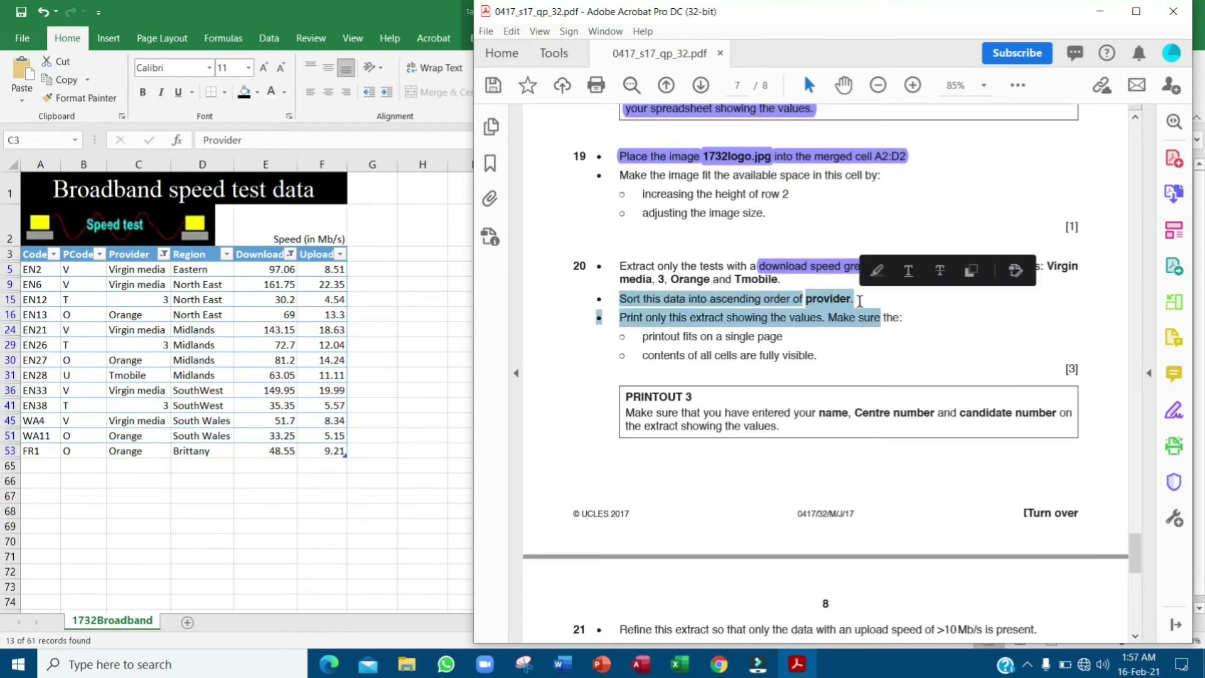
{"action": "left_click", "coordinate": [838, 300]}
{"action": "triple_click", "coordinate": [838, 300]}
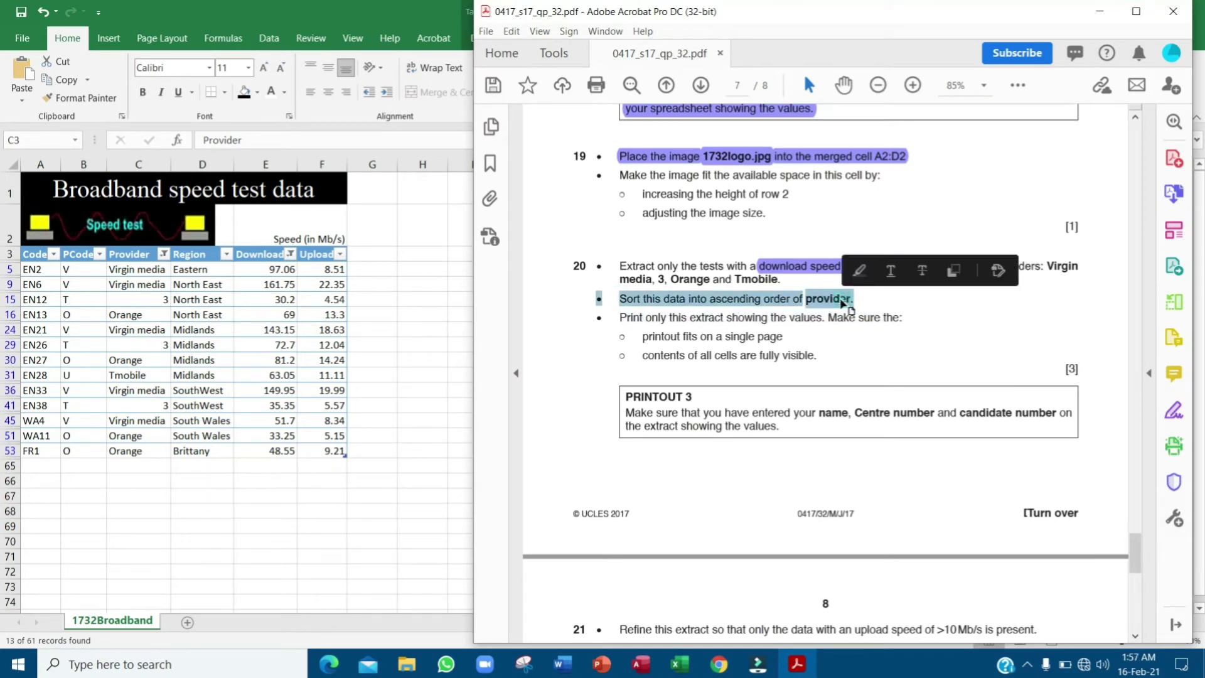
{"action": "left_click", "coordinate": [856, 270]}
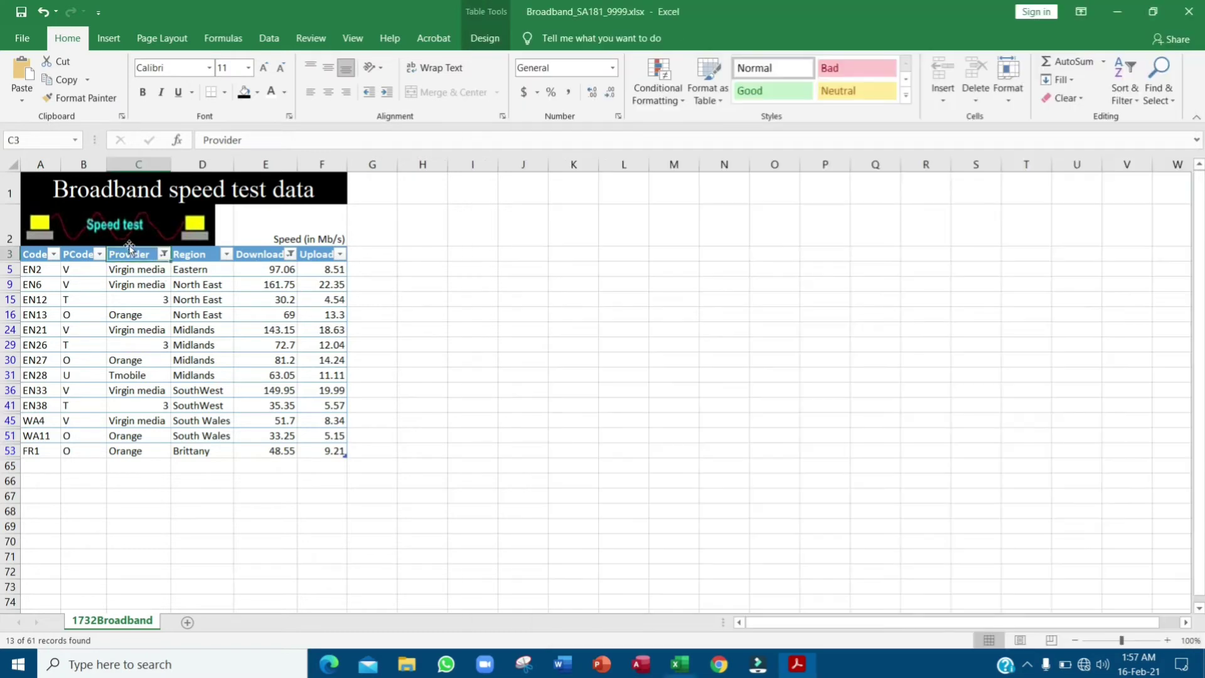
- Sort the filtered Excel rows by Provider from A to Z
{"action": "left_click", "coordinate": [136, 256]}
{"action": "key", "text": "alt+Tab"}
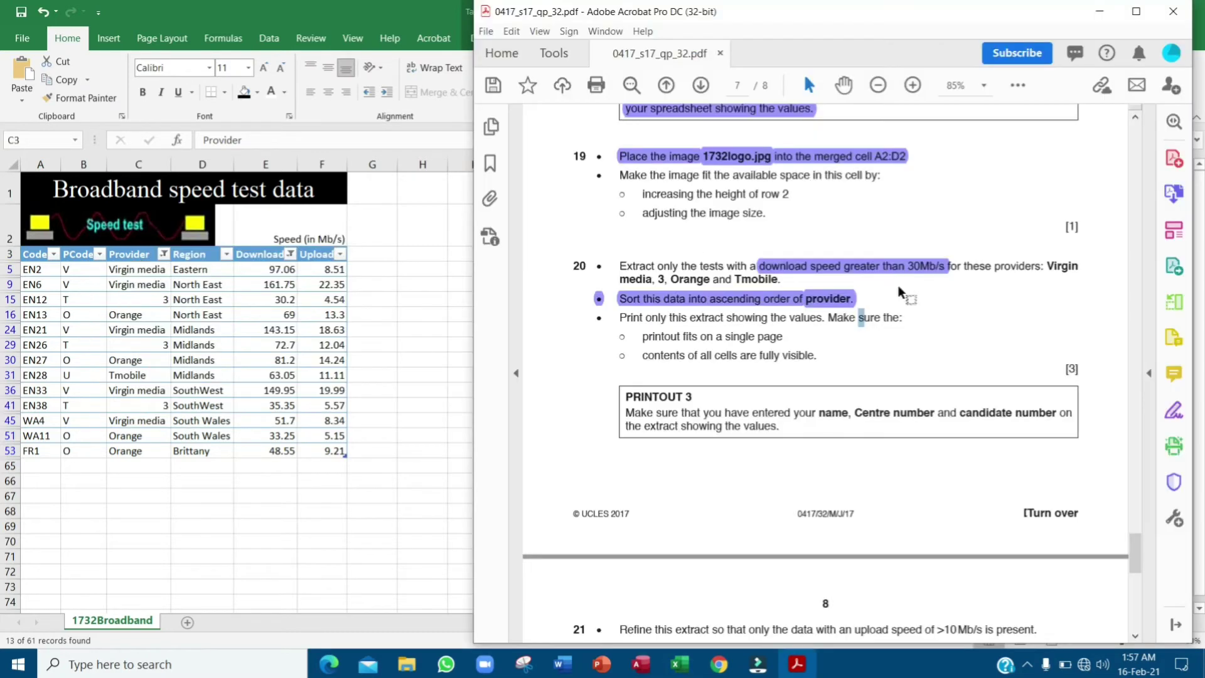
{"action": "left_click", "coordinate": [135, 262]}
{"action": "left_click", "coordinate": [161, 245]}
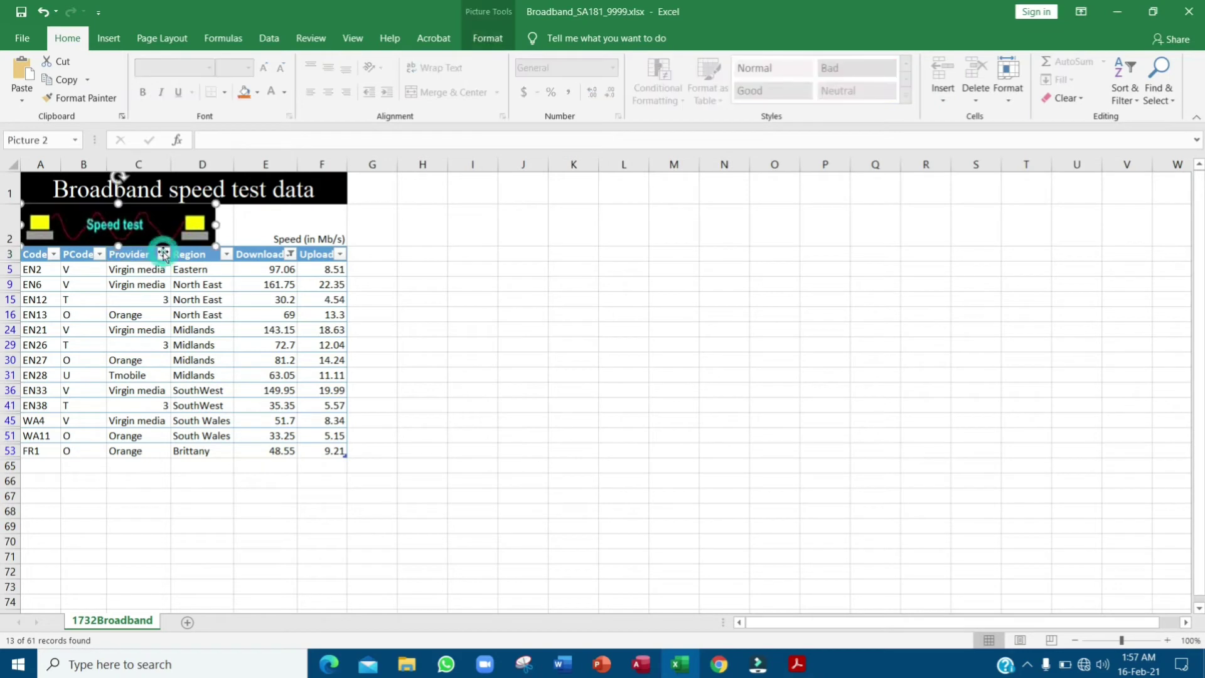
{"action": "left_click", "coordinate": [163, 254]}
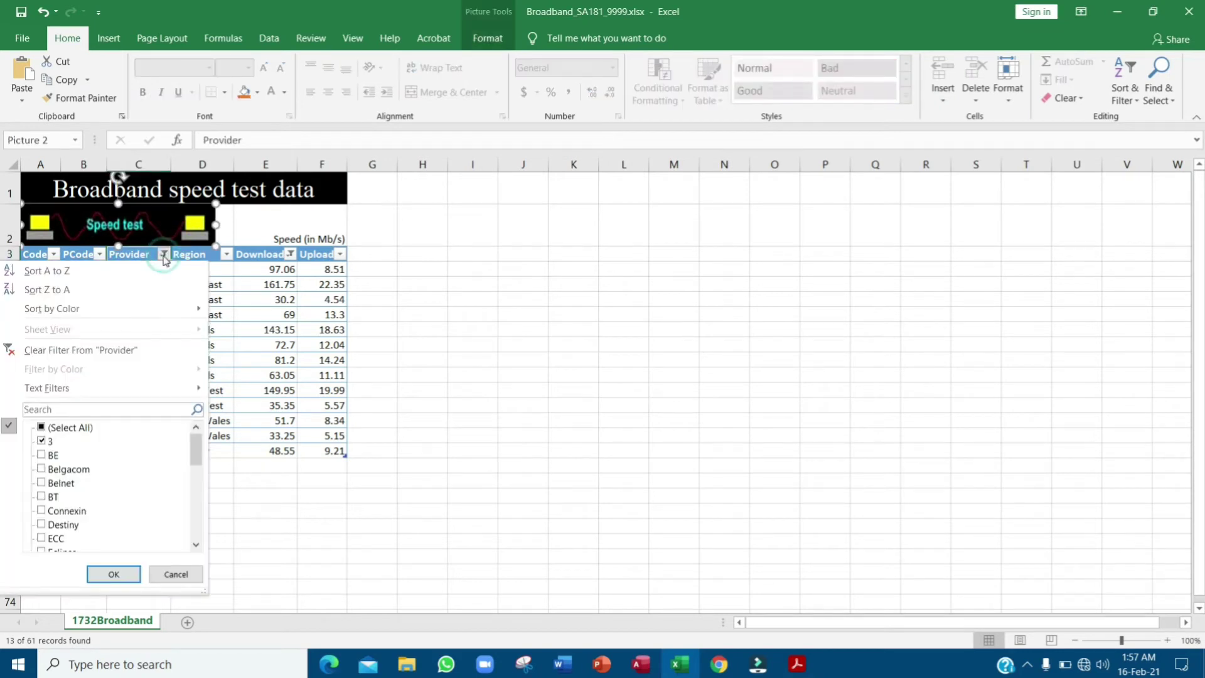
{"action": "left_click", "coordinate": [92, 271]}
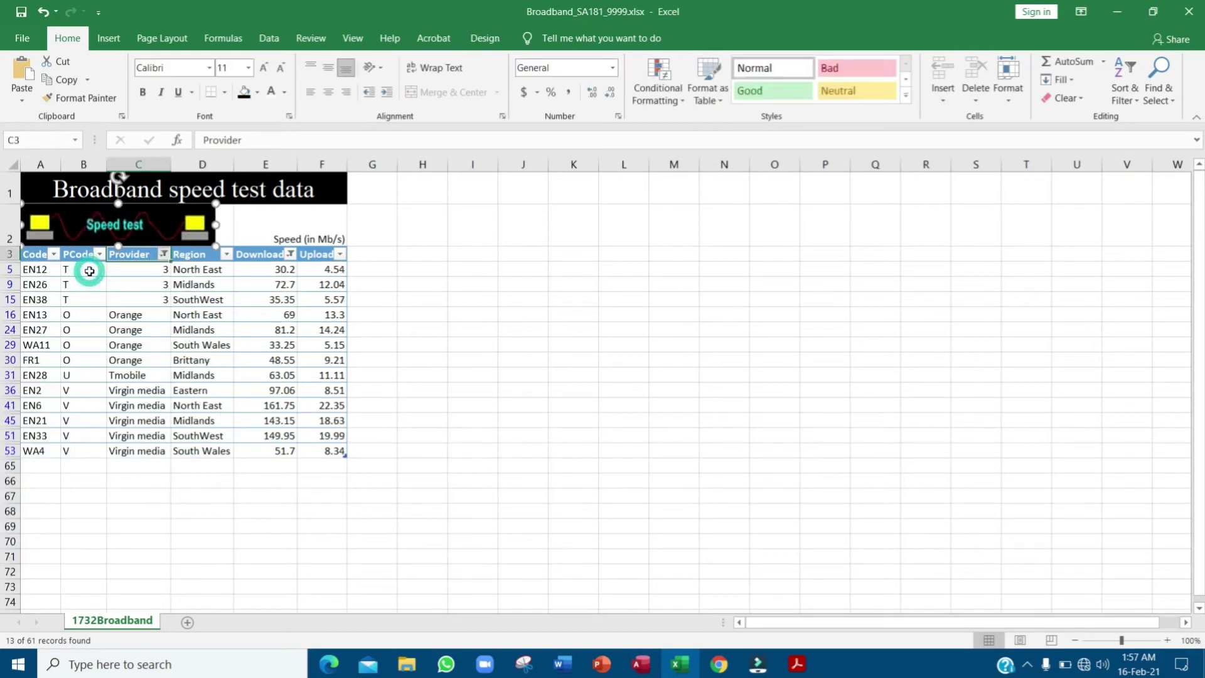
{"action": "key", "text": "alt+Tab"}
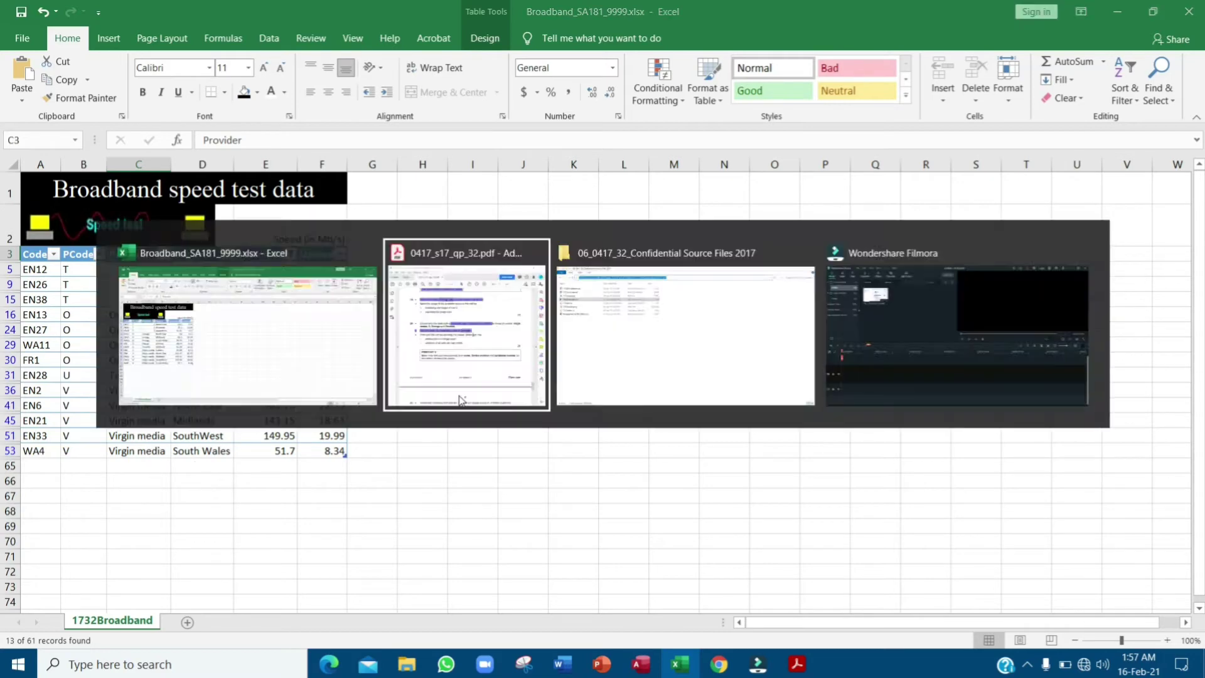
- Select question 20's print conditions in the exam paper, then go to Excel's File menu
{"action": "left_click_drag", "start_coordinate": [619, 318], "coordinate": [792, 319]}
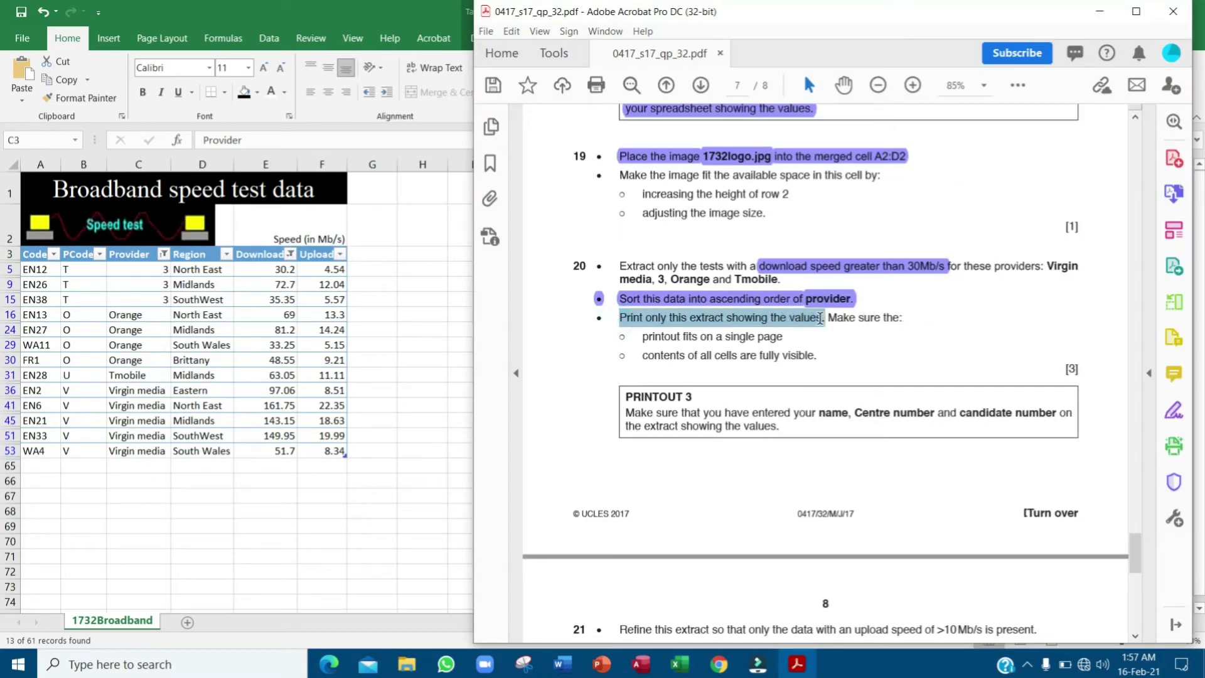
{"action": "left_click_drag", "start_coordinate": [819, 318], "coordinate": [826, 347]}
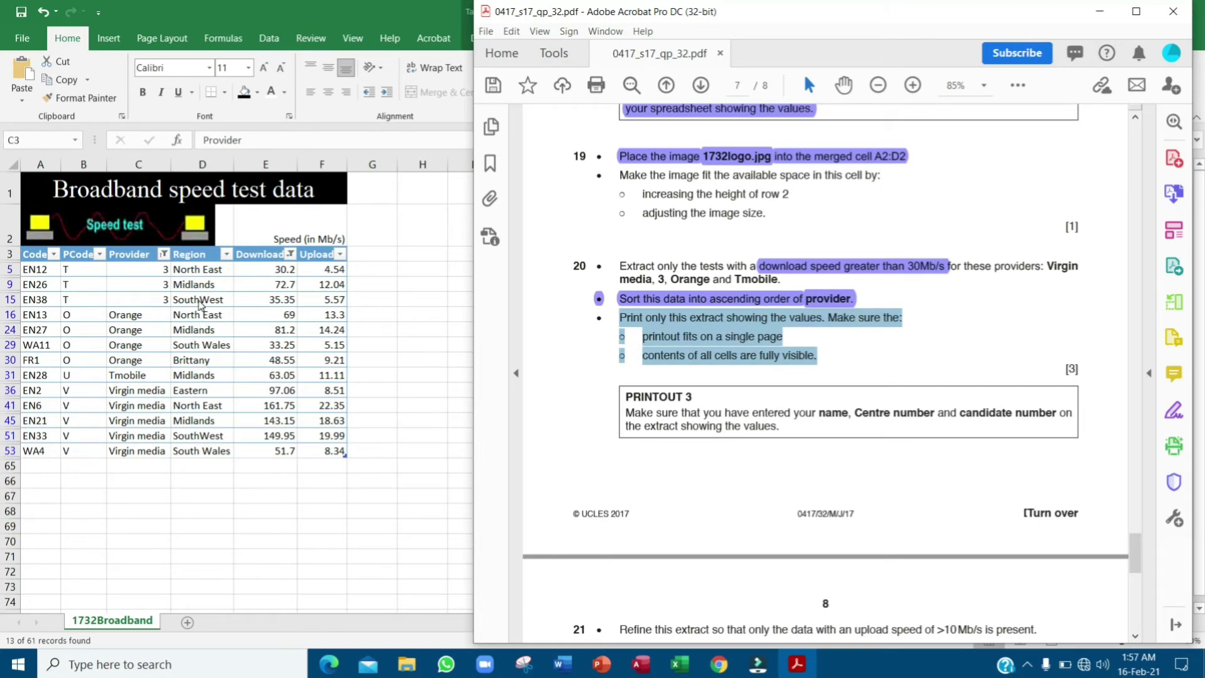
{"action": "left_click", "coordinate": [199, 304]}
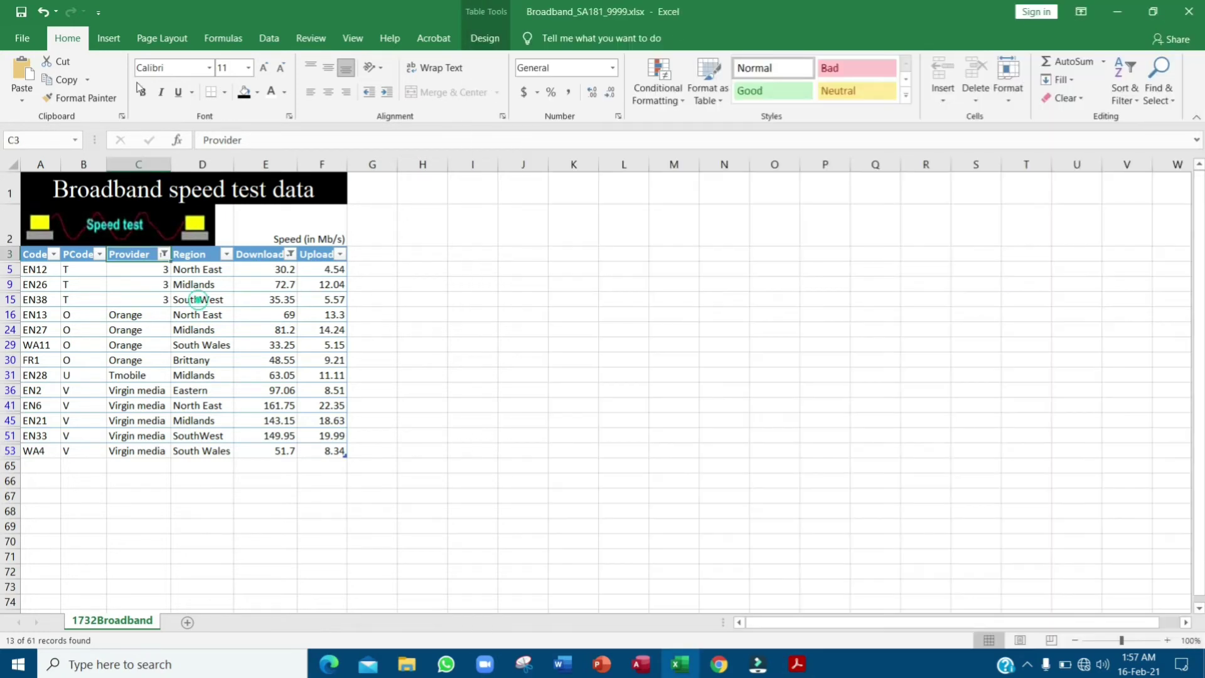
{"action": "left_click", "coordinate": [15, 40]}
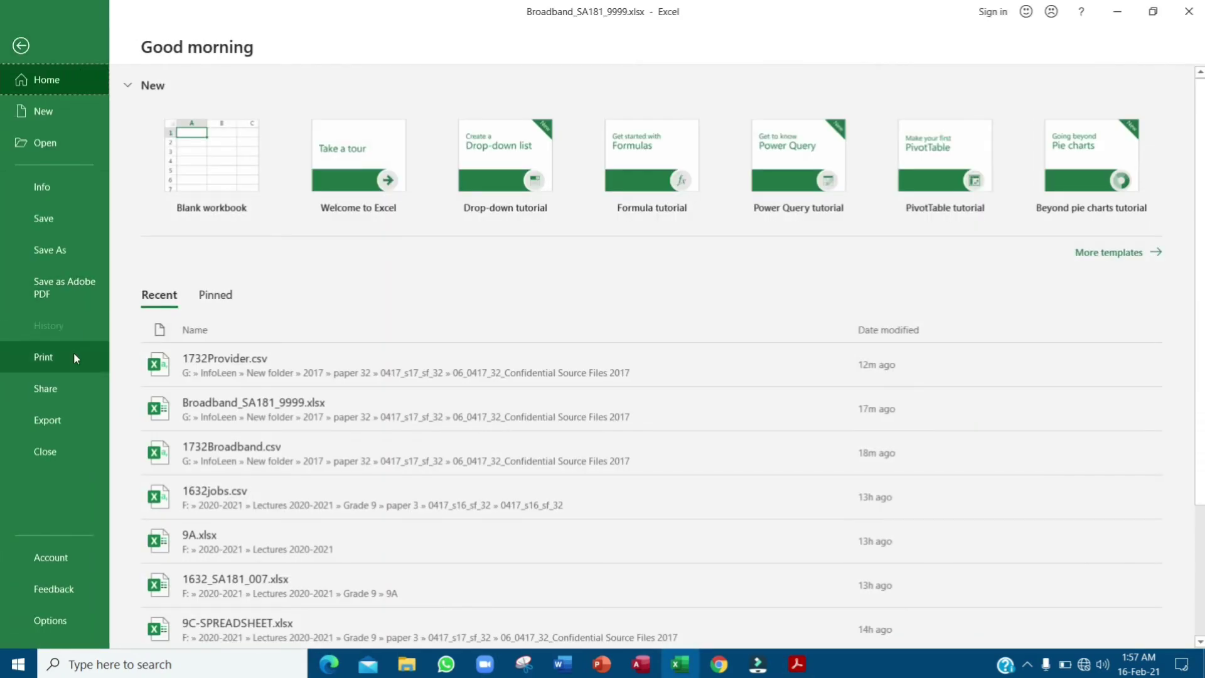
- Print the 13-row filtered extract using Fit Sheet on One Page
{"action": "left_click", "coordinate": [72, 354]}
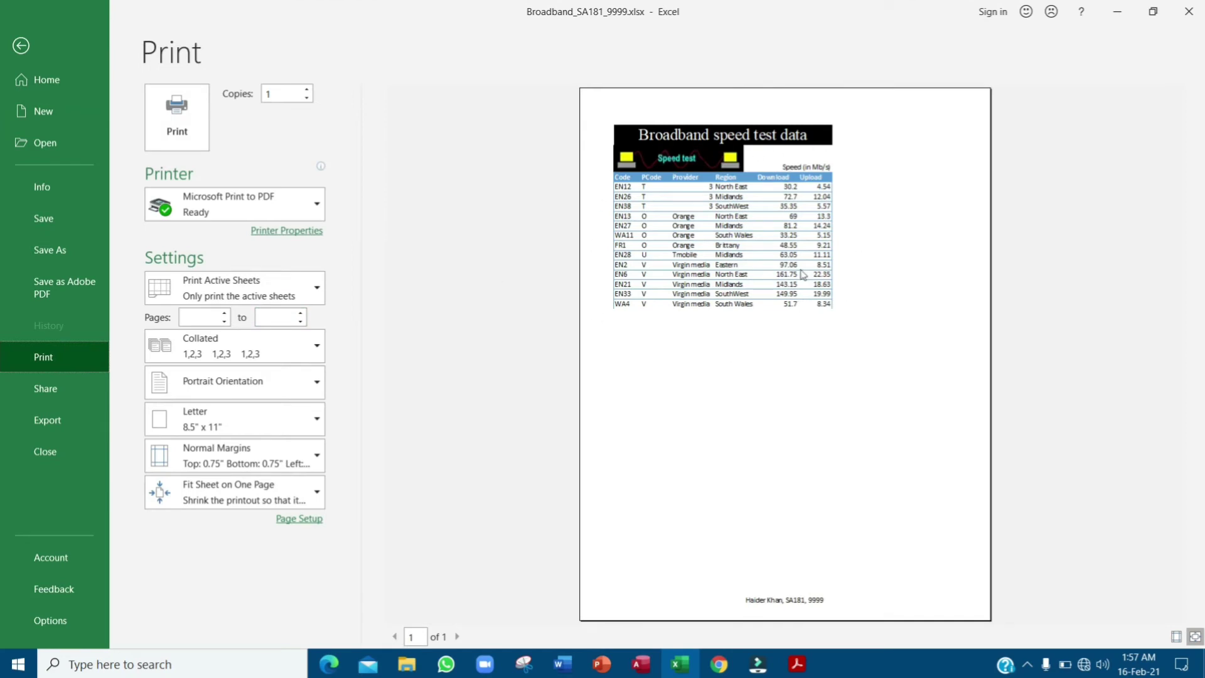
{"action": "key", "text": "alt+Tab"}
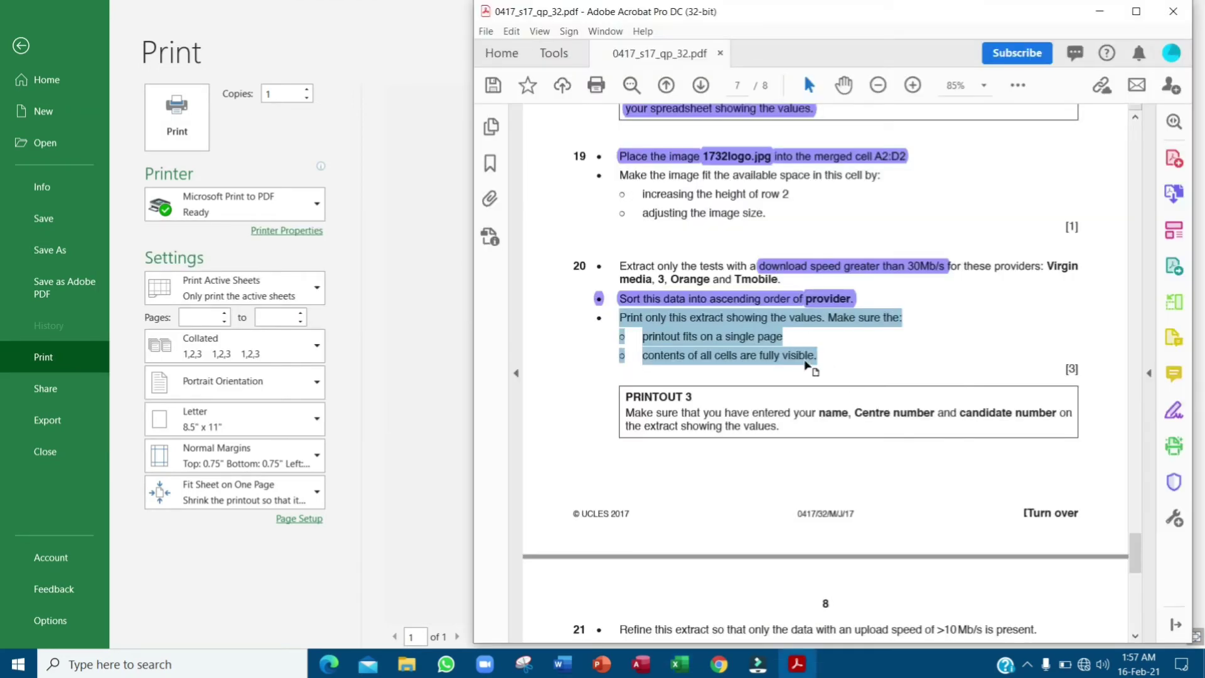
{"action": "key", "text": "alt+Tab"}
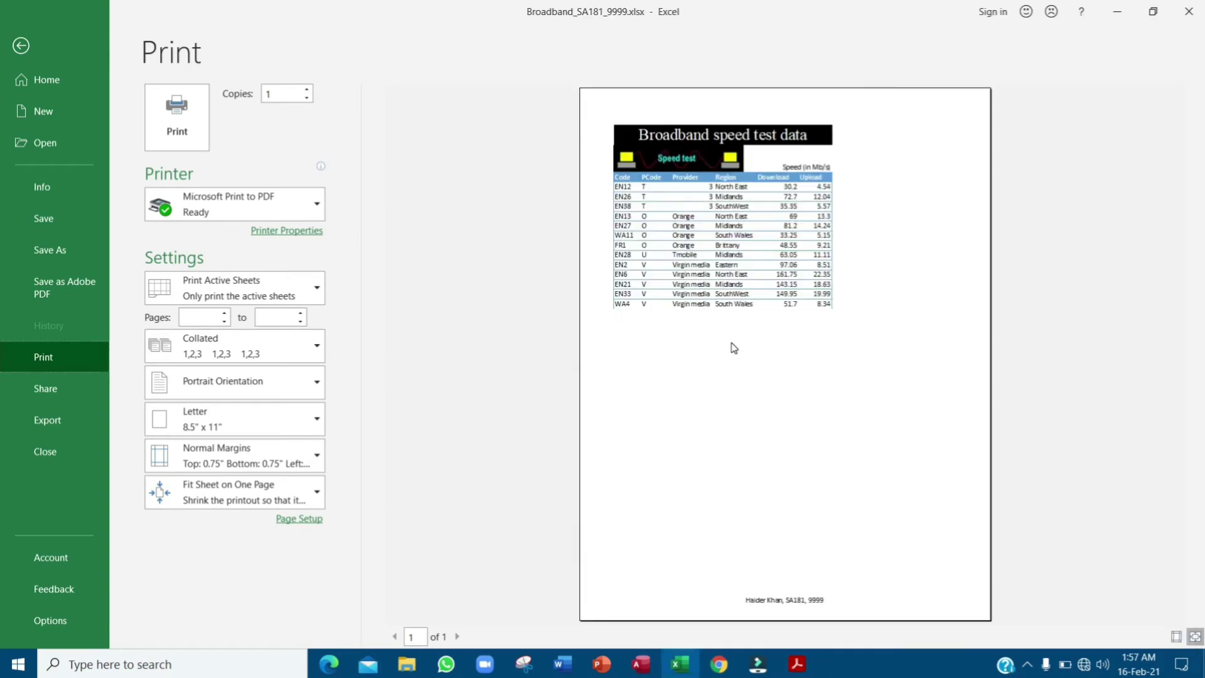
{"action": "left_click", "coordinate": [174, 130]}
{"action": "left_click", "coordinate": [20, 57]}
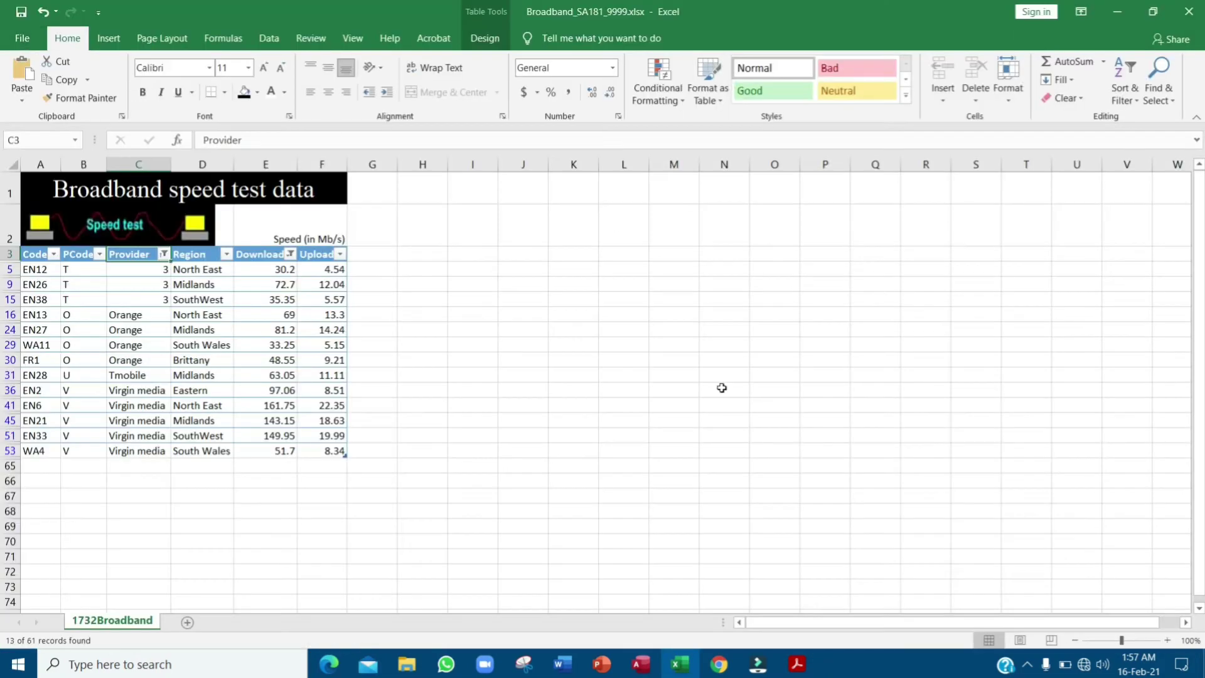
- Scroll to question 21 and highlight its 'upload speed of >10Mb/s' condition in purple
{"action": "left_click", "coordinate": [797, 664]}
{"action": "scroll", "coordinate": [898, 357], "scroll_direction": "down", "scroll_amount": 3}
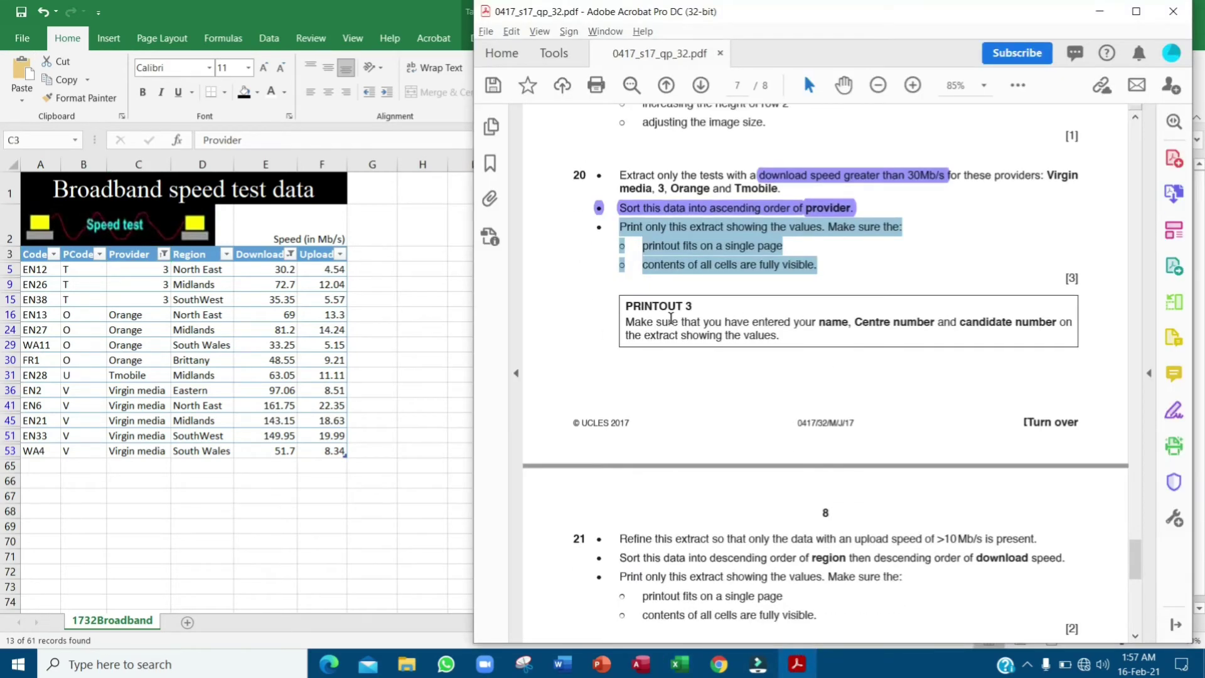
{"action": "scroll", "coordinate": [671, 318], "scroll_direction": "down", "scroll_amount": 8}
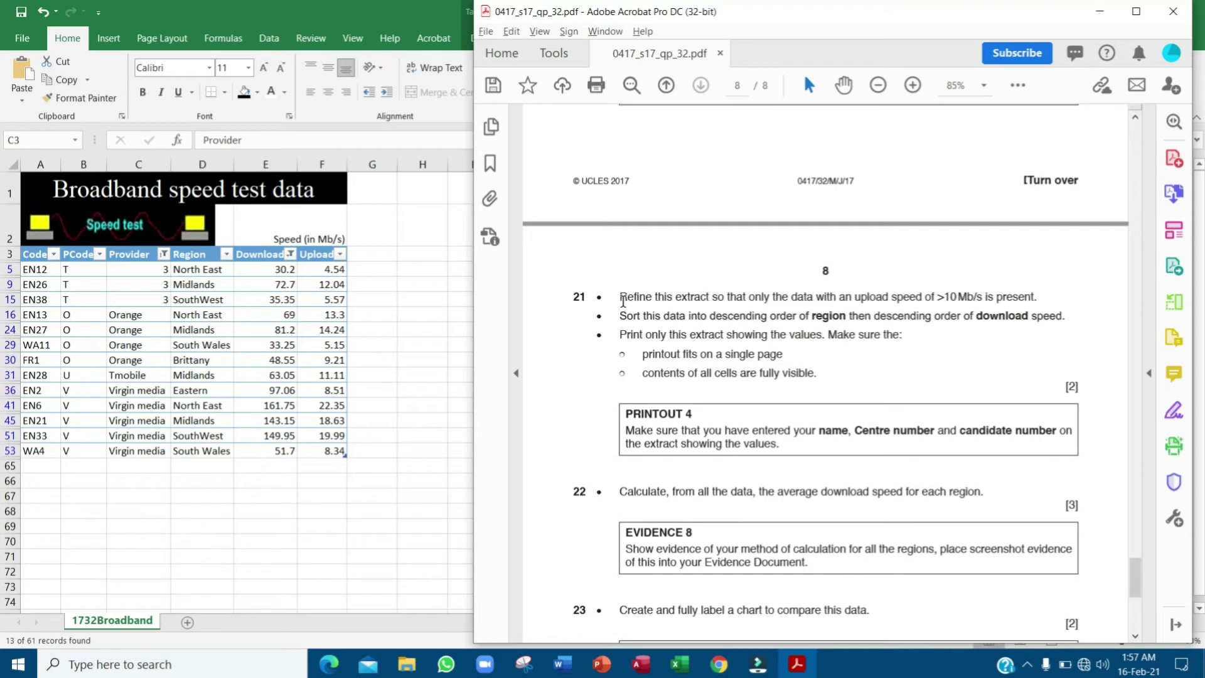
{"action": "left_click_drag", "start_coordinate": [619, 300], "coordinate": [922, 302]}
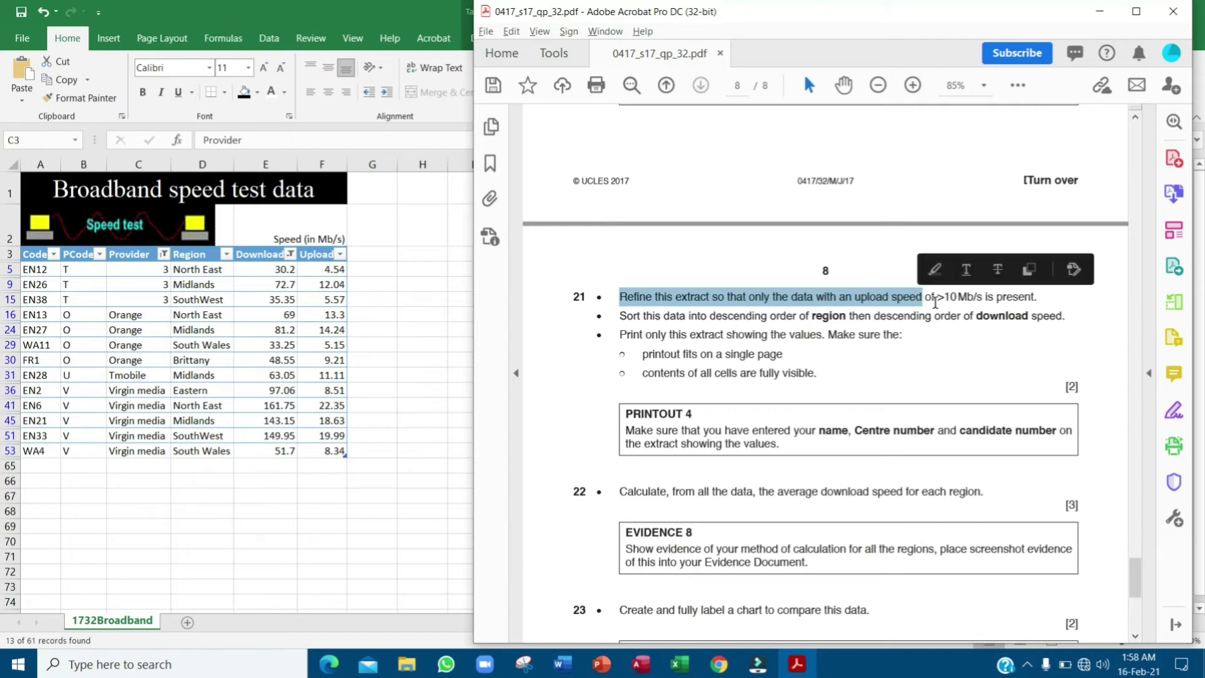
{"action": "left_click", "coordinate": [961, 303]}
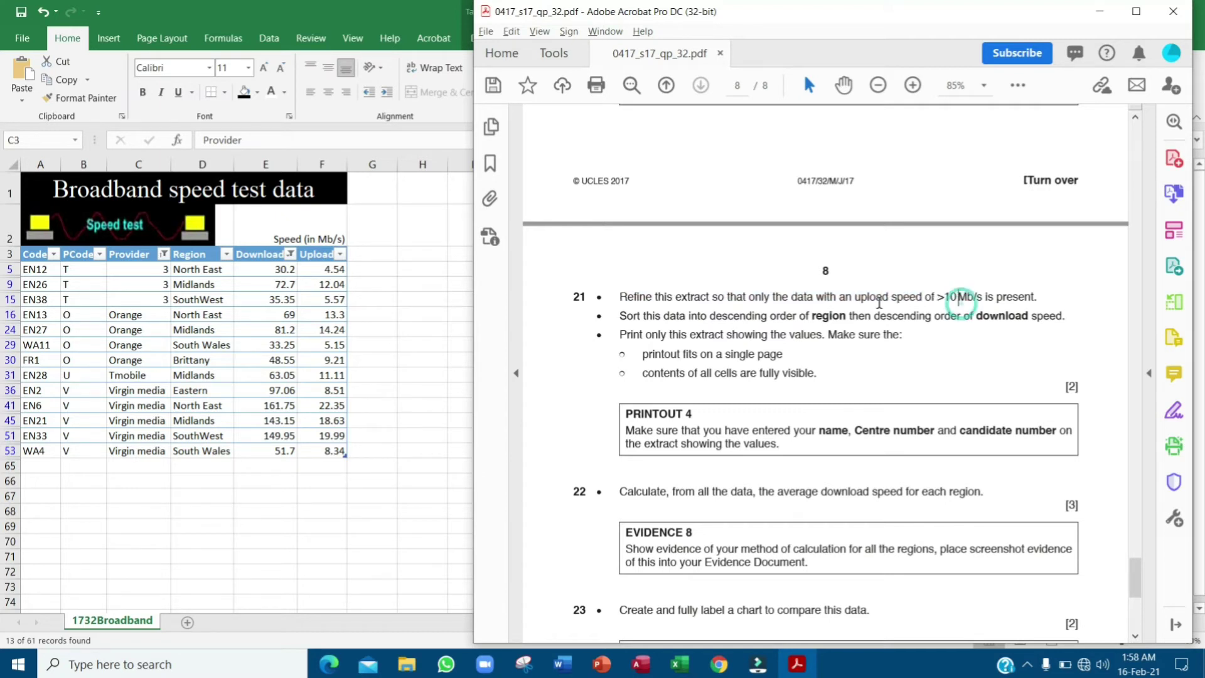
{"action": "left_click_drag", "start_coordinate": [851, 301], "coordinate": [983, 306]}
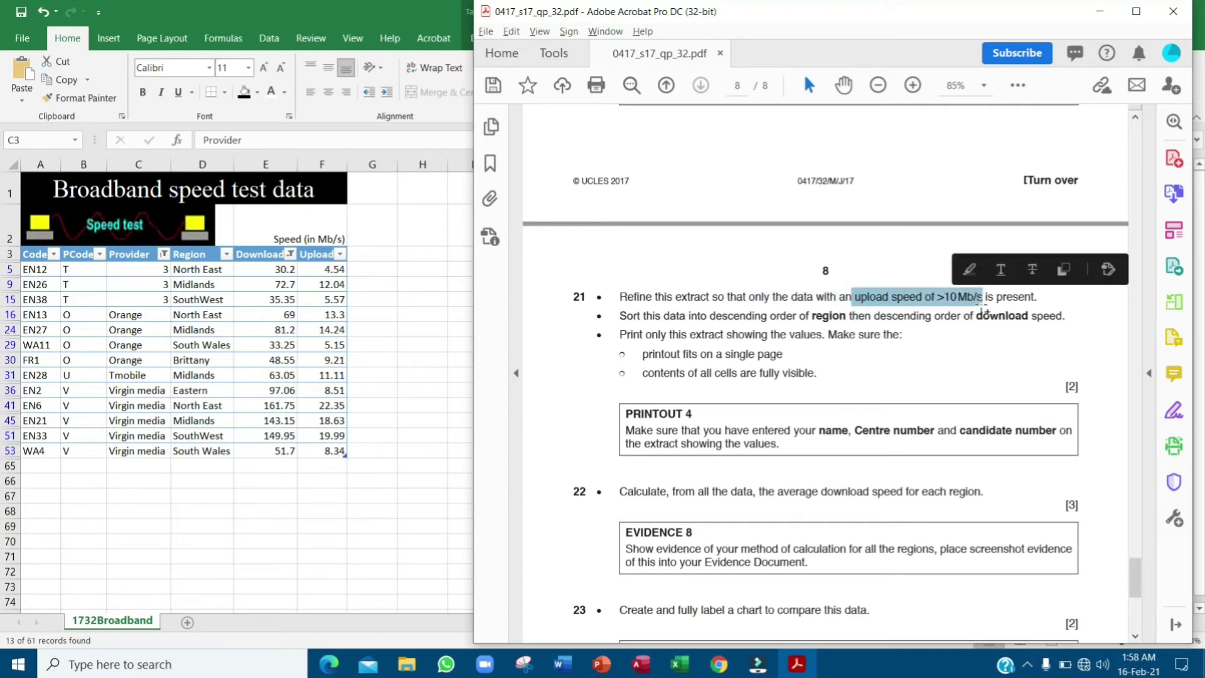
{"action": "left_click", "coordinate": [968, 271]}
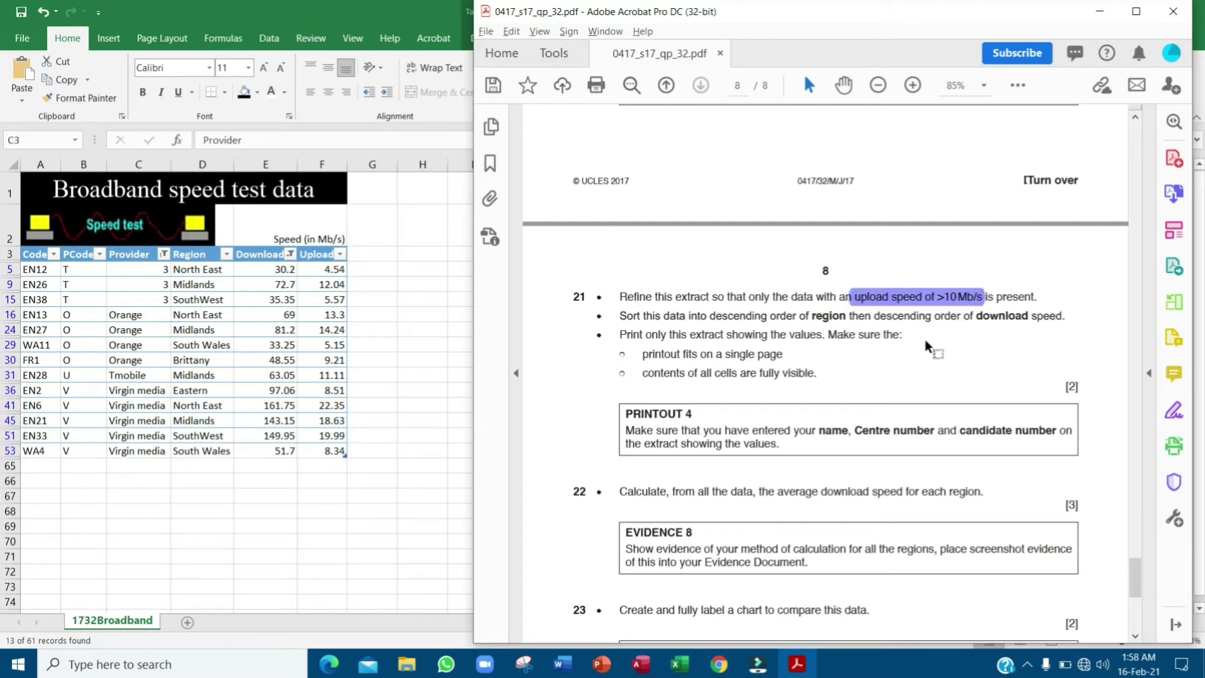
{"action": "left_click", "coordinate": [317, 259]}
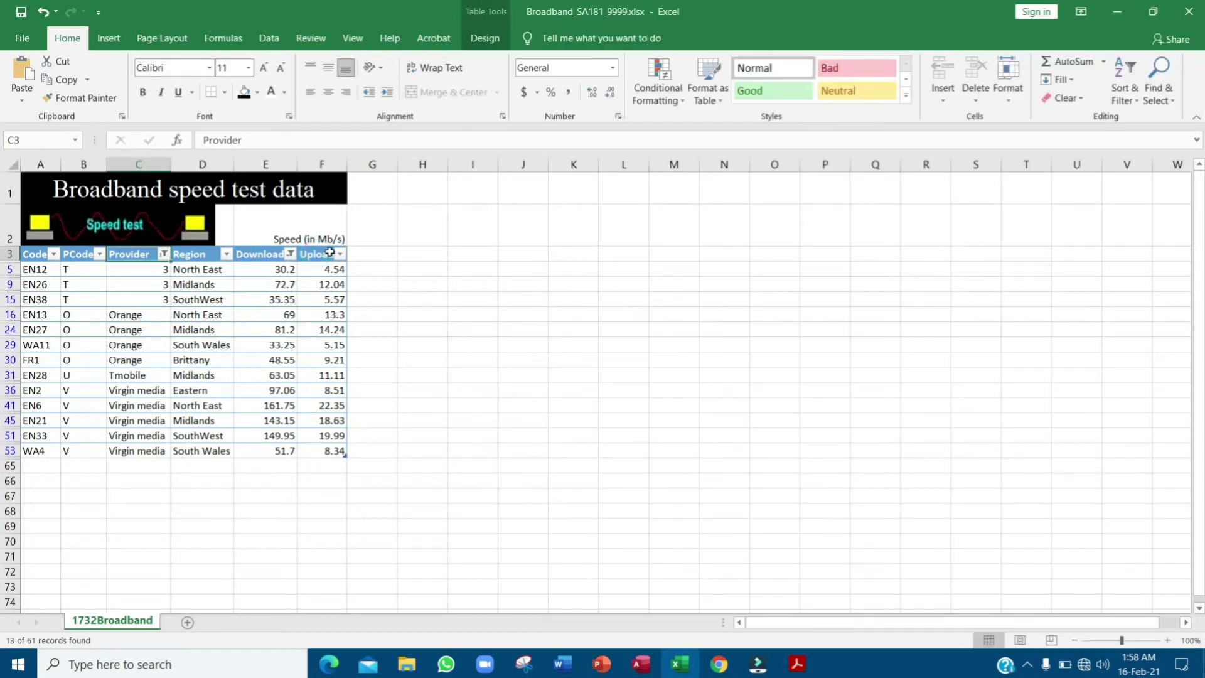
- Add a Greater Than 10 number filter on the Upload column
{"action": "left_click", "coordinate": [340, 255]}
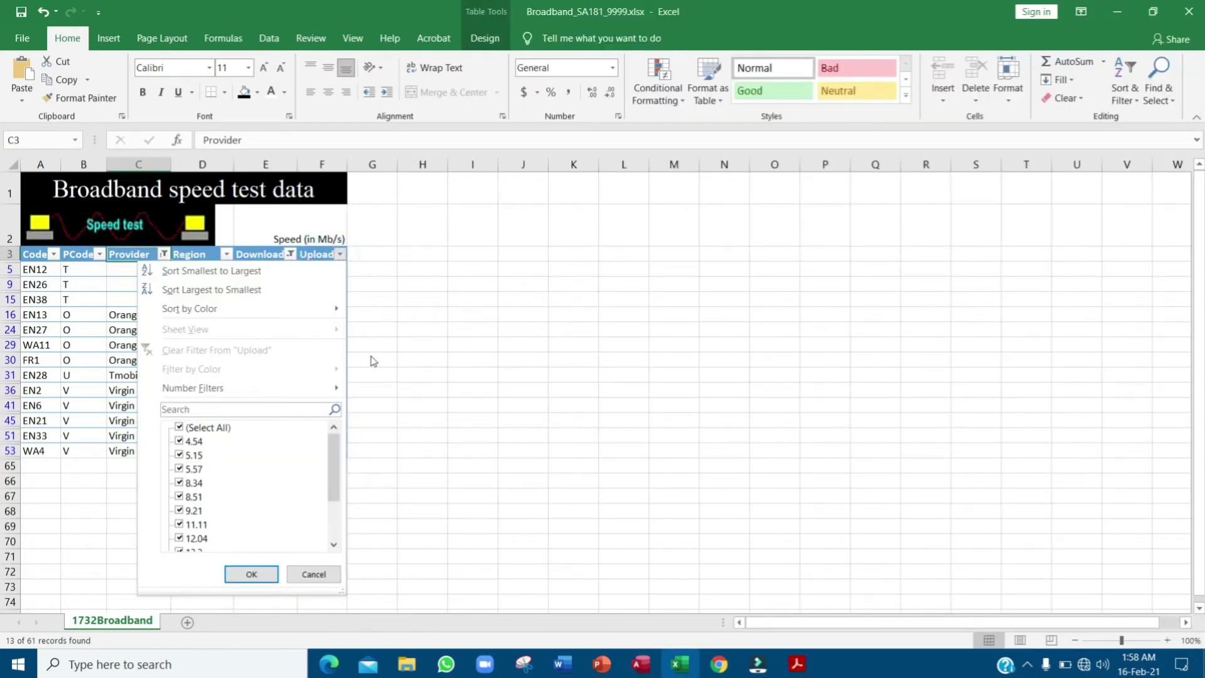
{"action": "left_click", "coordinate": [295, 388]}
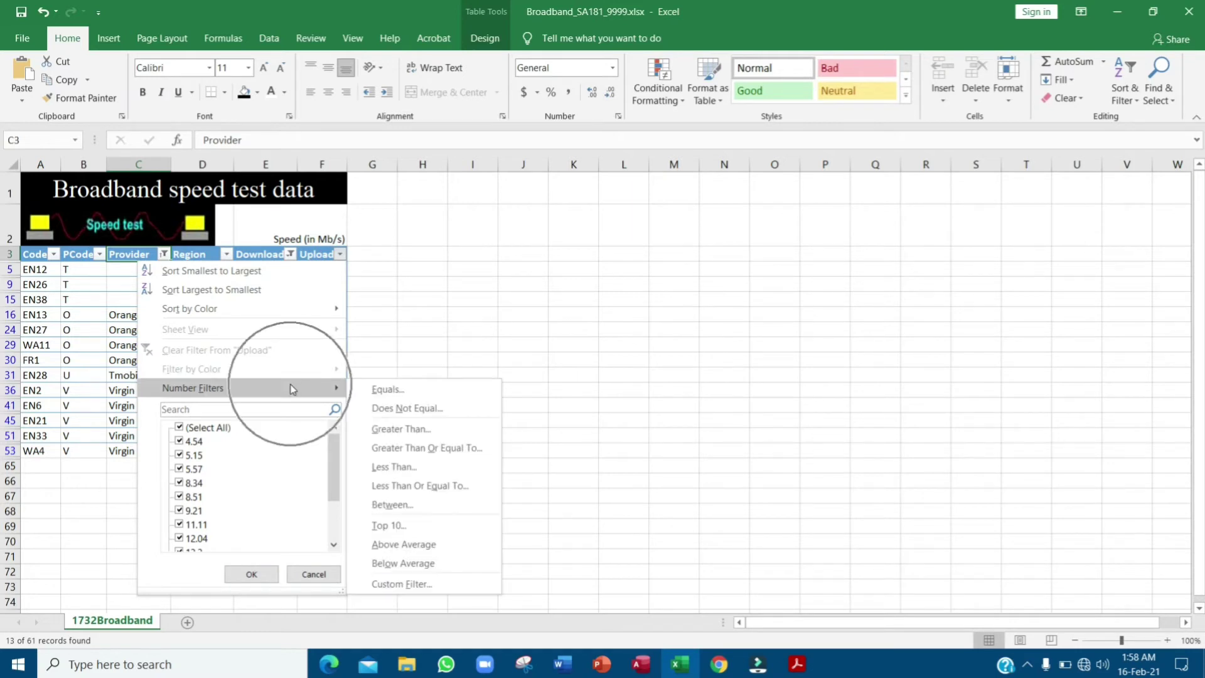
{"action": "left_click", "coordinate": [445, 425]}
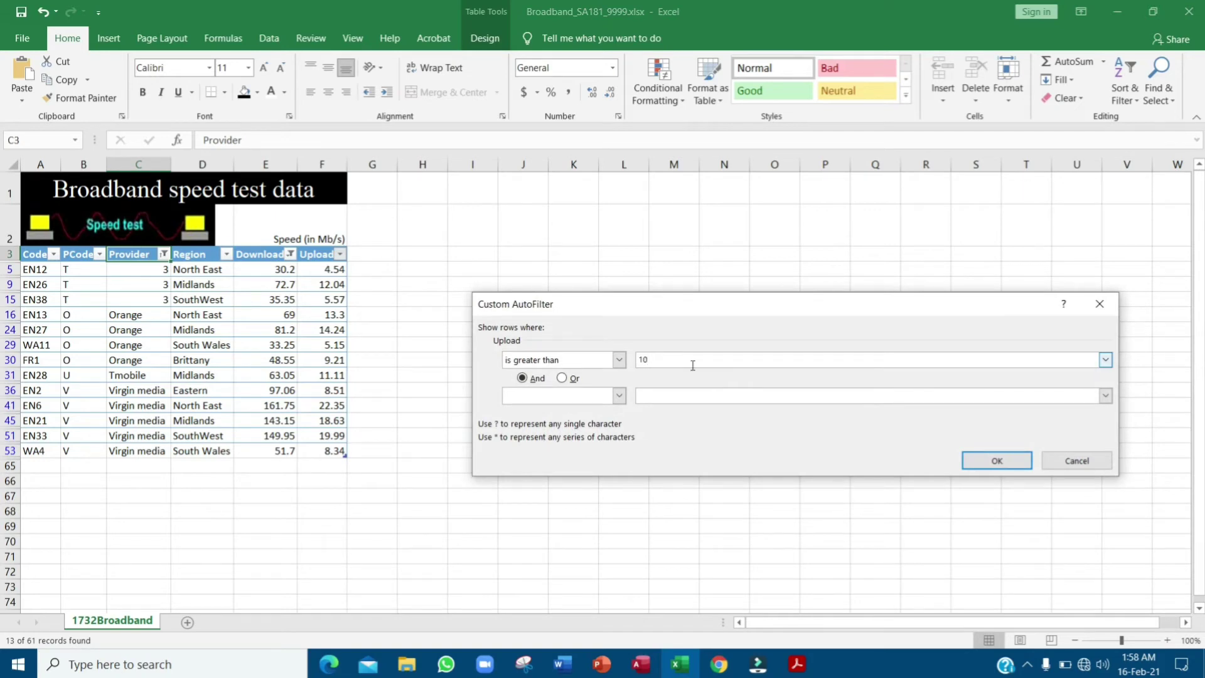
{"action": "type", "text": "10"}
{"action": "left_click", "coordinate": [997, 460]}
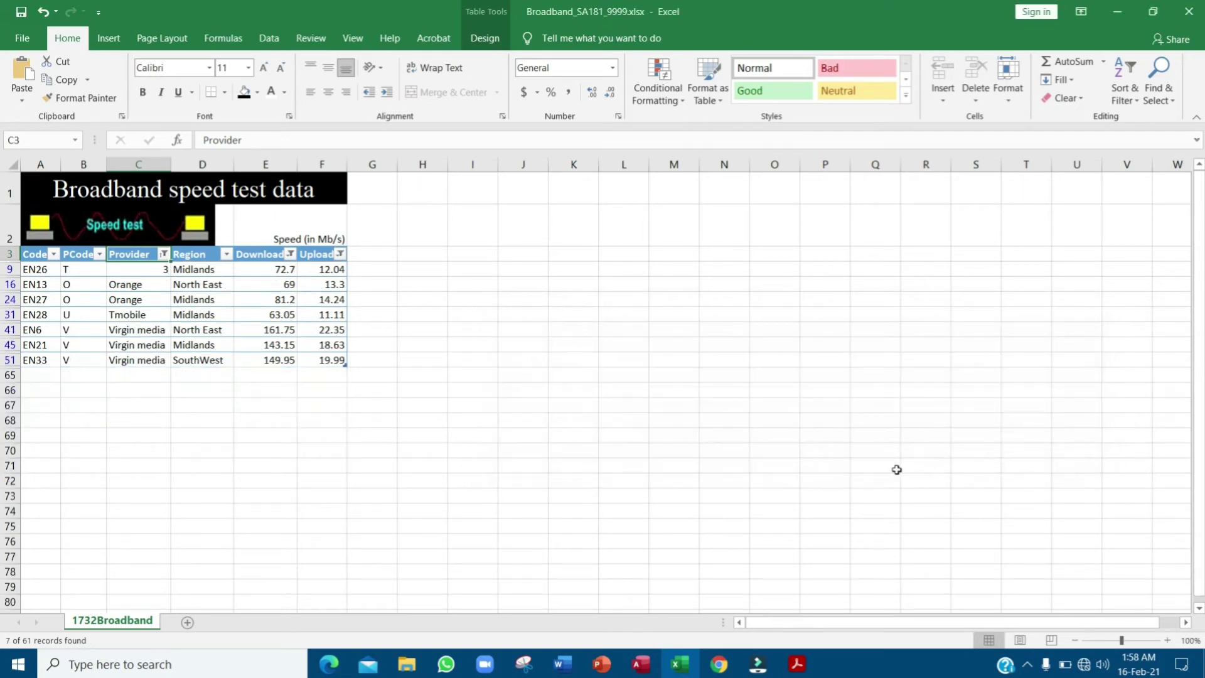
{"action": "key", "text": "alt+Tab"}
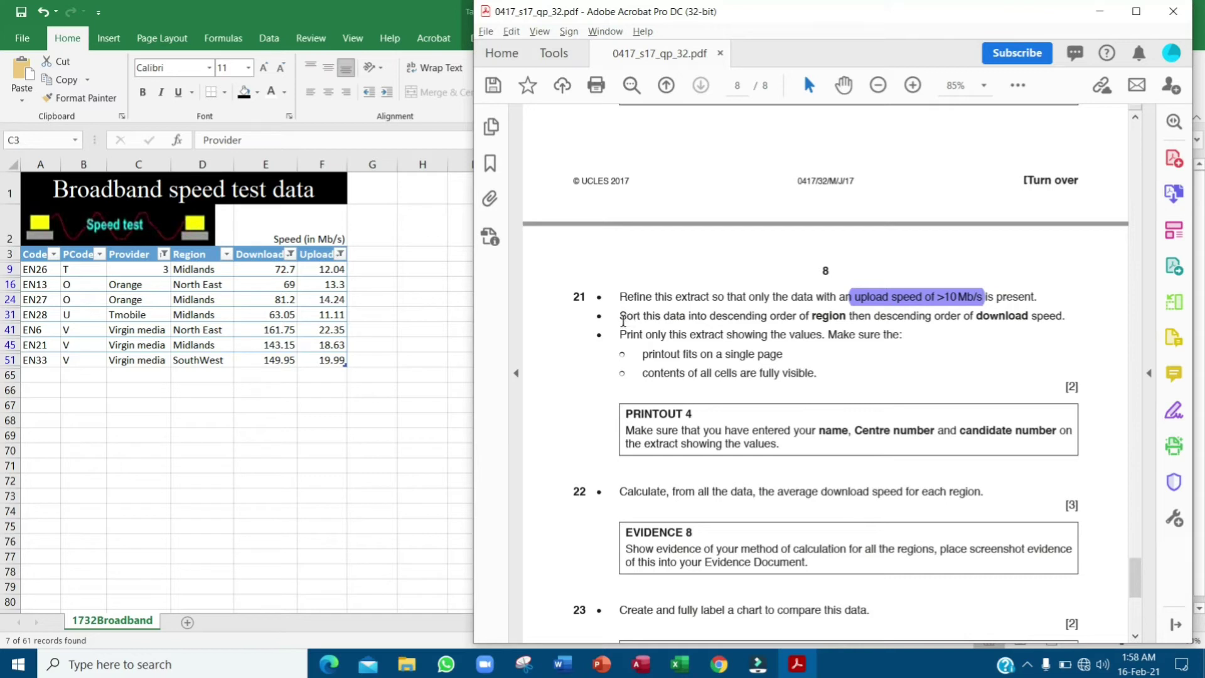
- Highlight question 21's descending region instruction and sort Region from Z to A
{"action": "left_click_drag", "start_coordinate": [620, 320], "coordinate": [844, 319]}
{"action": "left_click", "coordinate": [856, 287]}
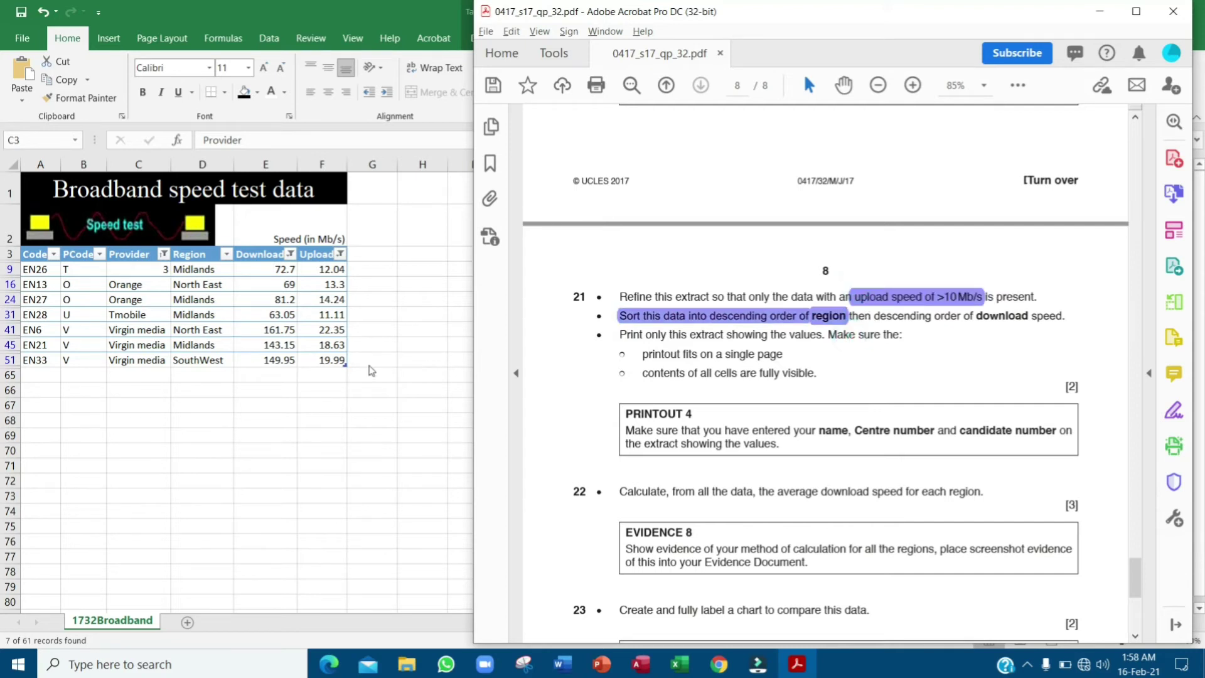
{"action": "double_click", "coordinate": [197, 263]}
{"action": "left_click", "coordinate": [214, 256]}
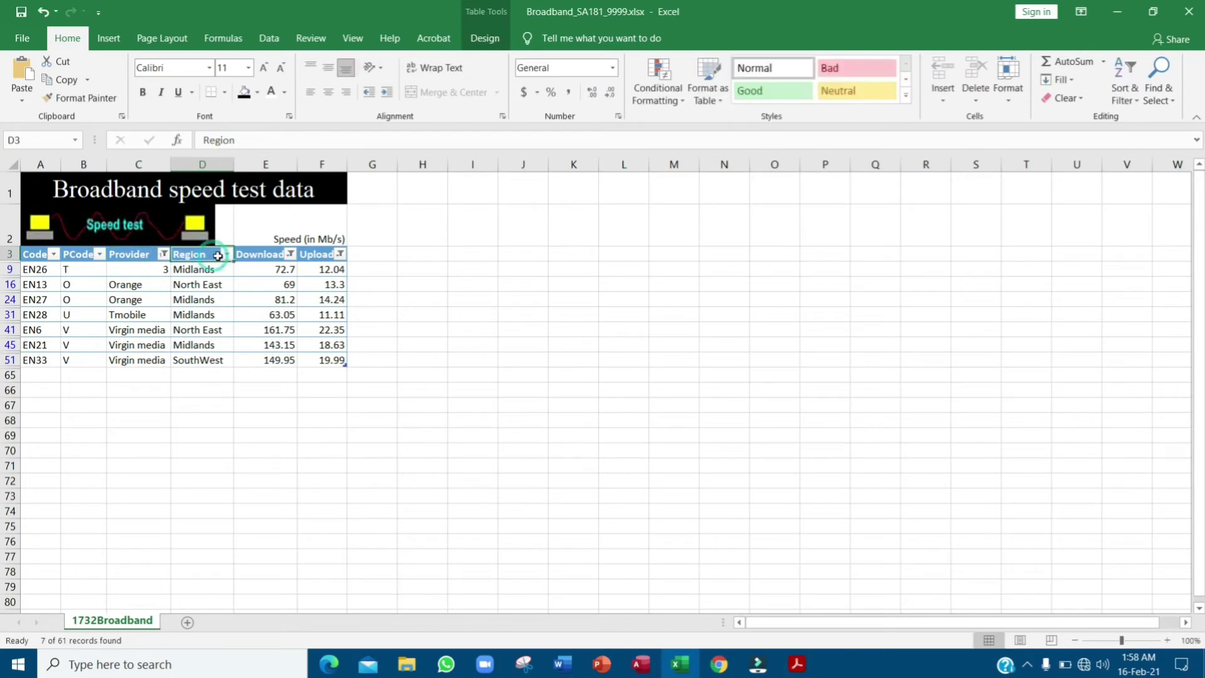
{"action": "left_click", "coordinate": [226, 254]}
{"action": "key", "text": "ctrl"}
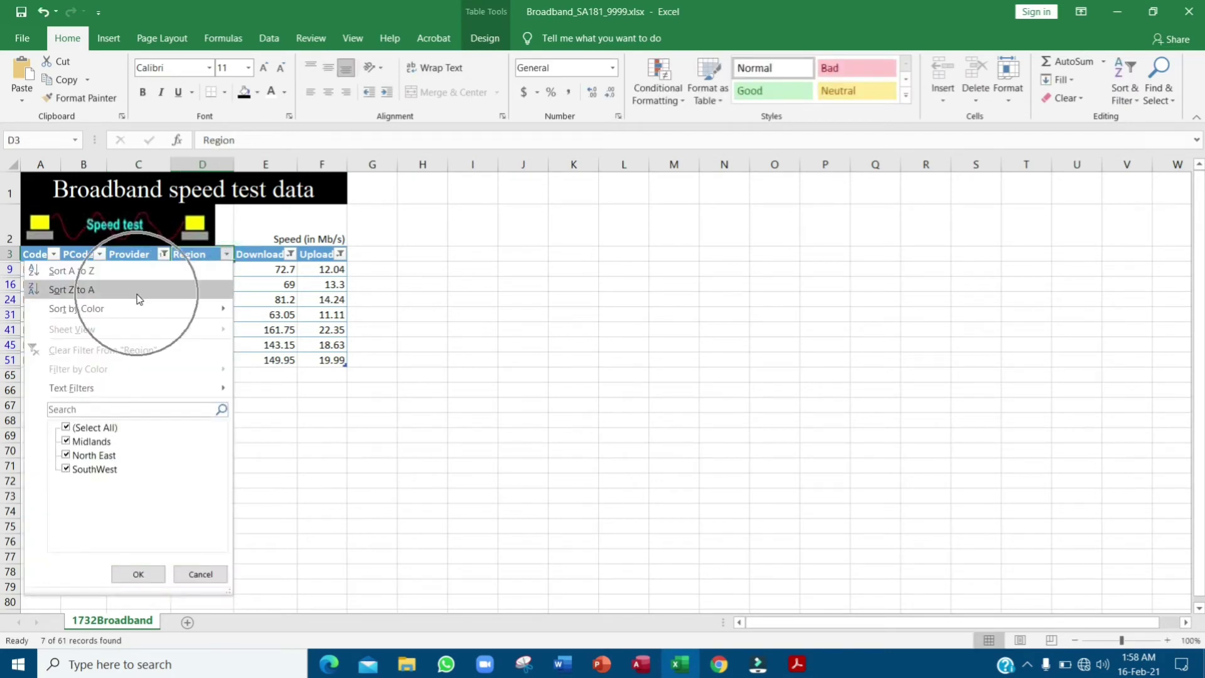
{"action": "left_click", "coordinate": [146, 292]}
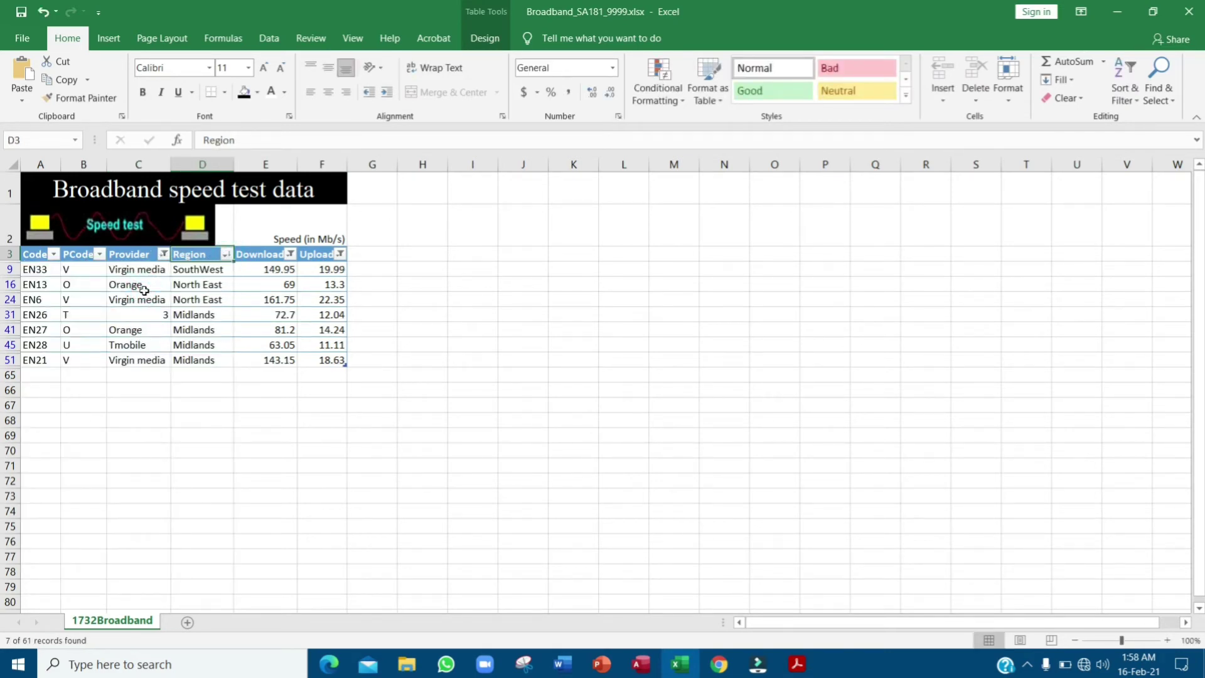
- Highlight the descending download speed wording and sort Download from largest to smallest
{"action": "key", "text": "alt+Tab"}
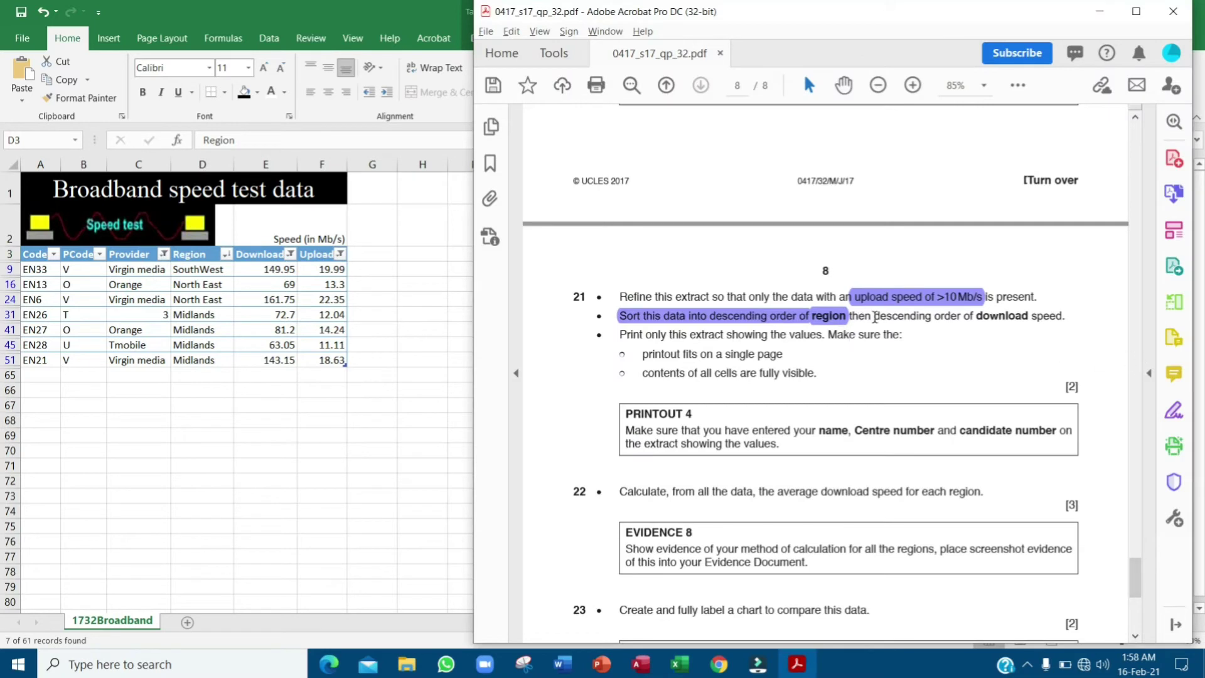
{"action": "left_click_drag", "start_coordinate": [878, 316], "coordinate": [1067, 317]}
{"action": "left_click", "coordinate": [974, 287]}
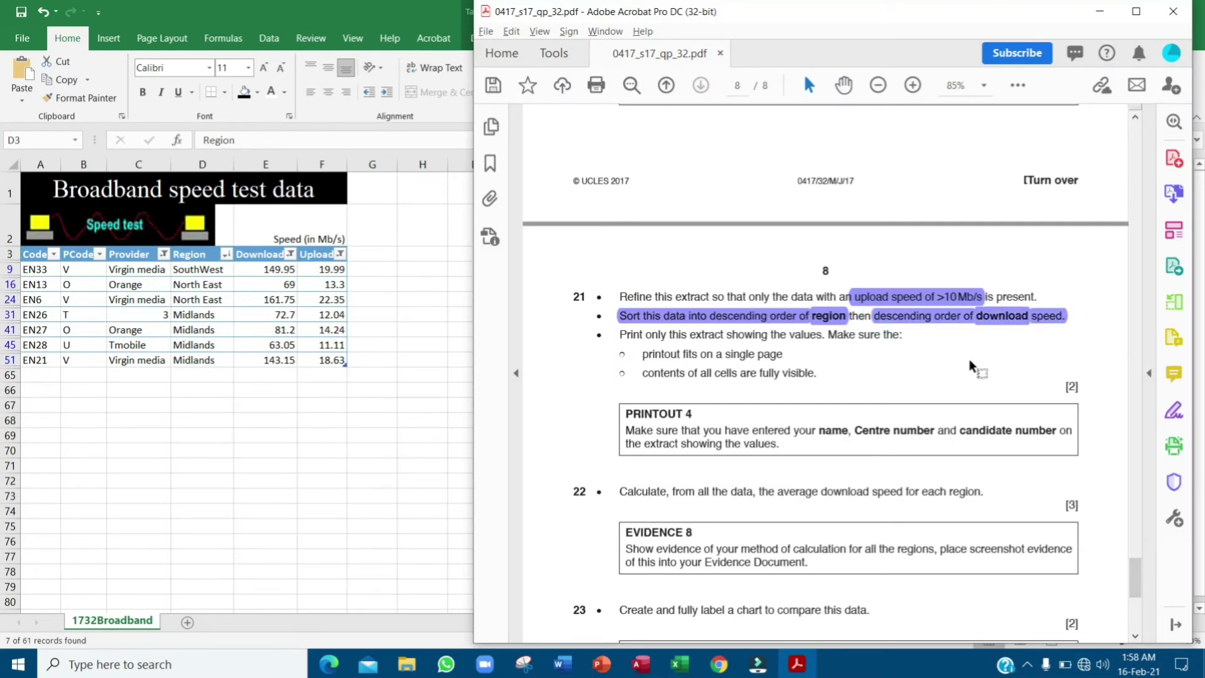
{"action": "left_click", "coordinate": [258, 260]}
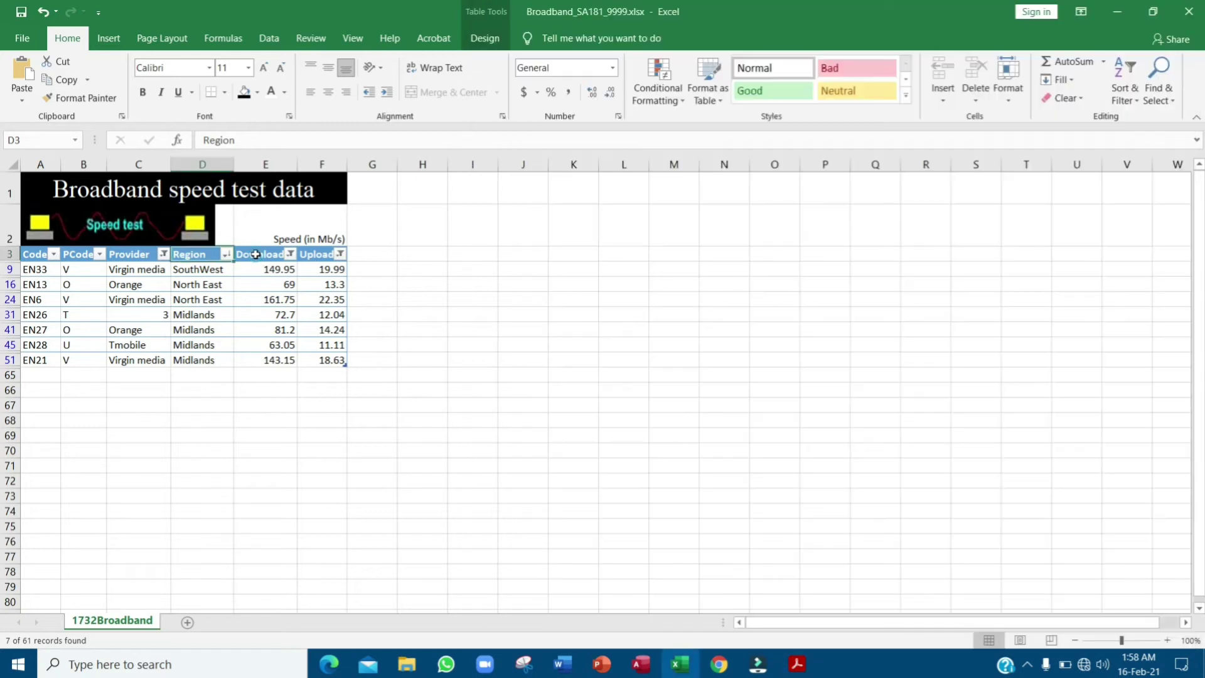
{"action": "left_click", "coordinate": [291, 255]}
{"action": "left_click", "coordinate": [268, 259]}
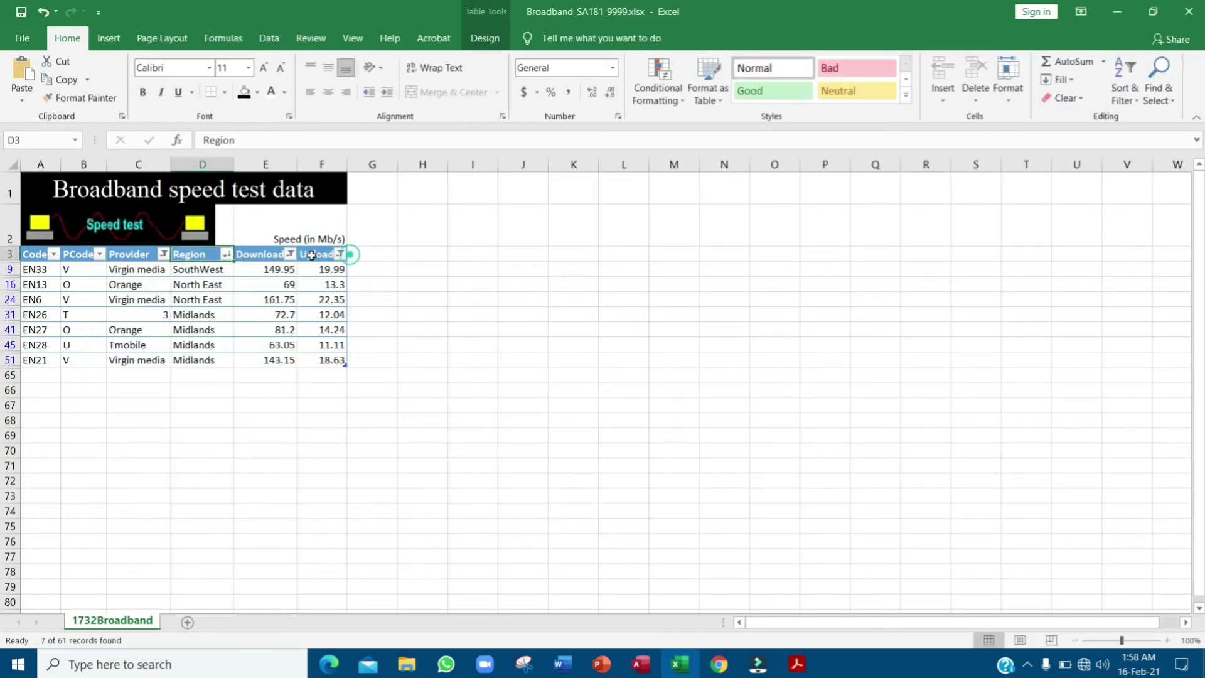
{"action": "left_click", "coordinate": [267, 255]}
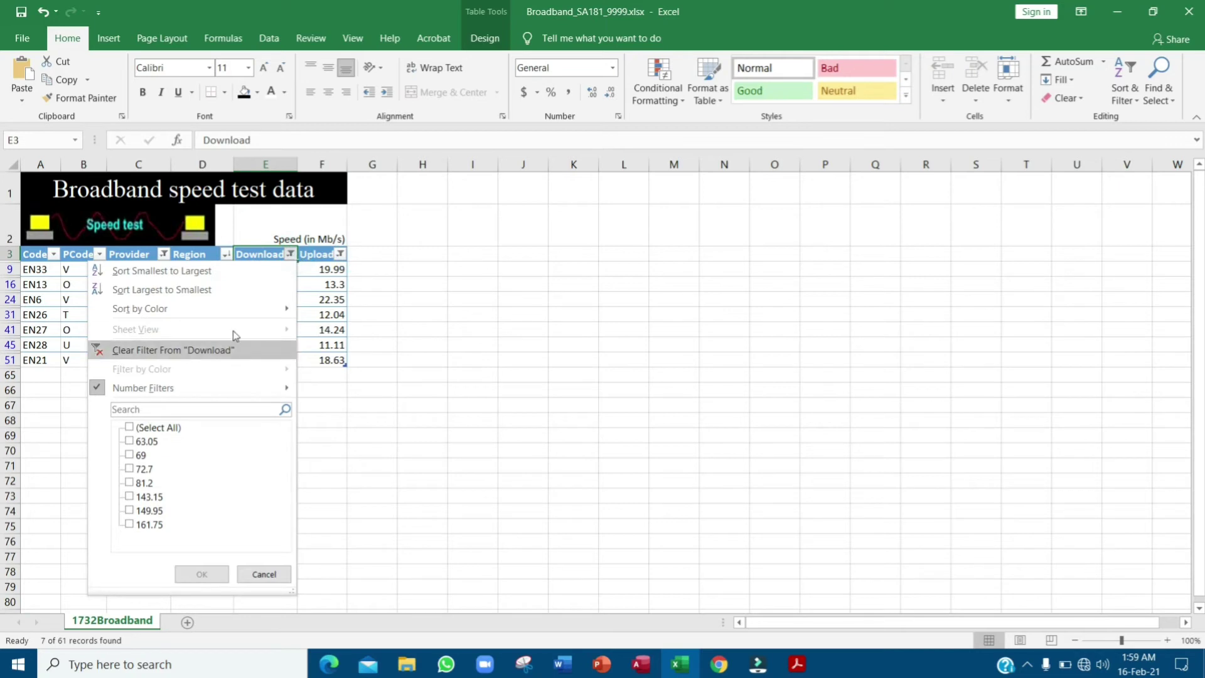
{"action": "left_click", "coordinate": [242, 290]}
- Highlight question 21's print-only-this-extract instructions in the exam paper
{"action": "key", "text": "alt+Tab"}
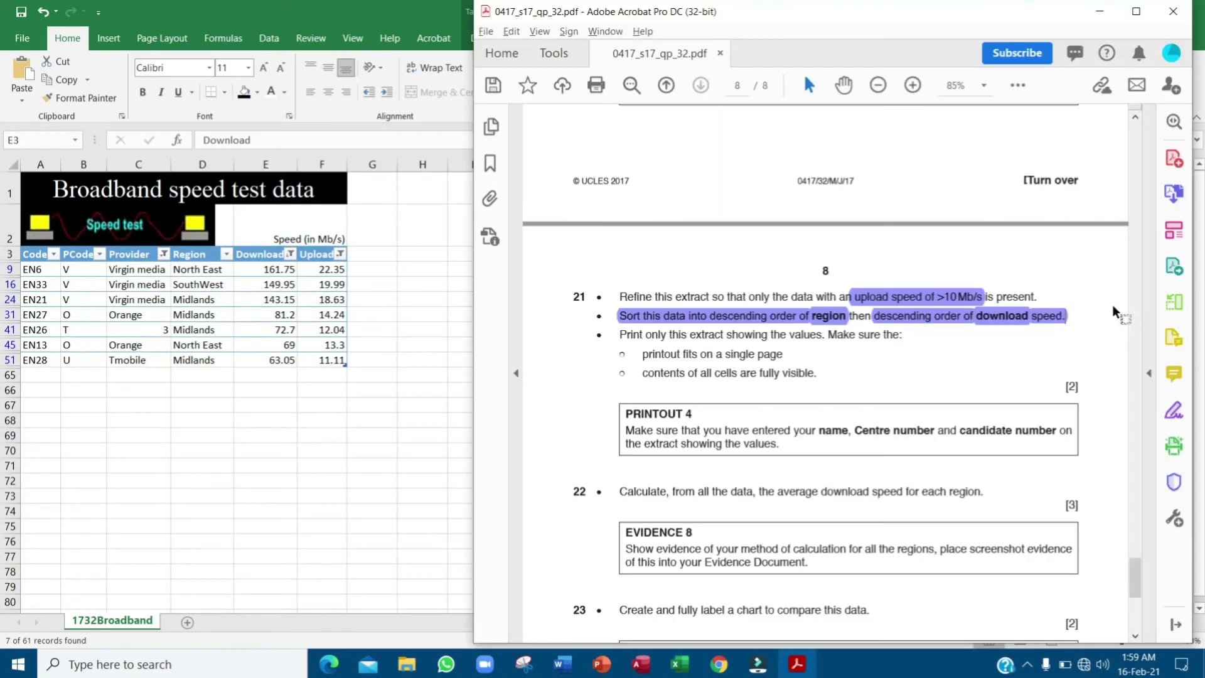
{"action": "left_click_drag", "start_coordinate": [620, 335], "coordinate": [822, 362]}
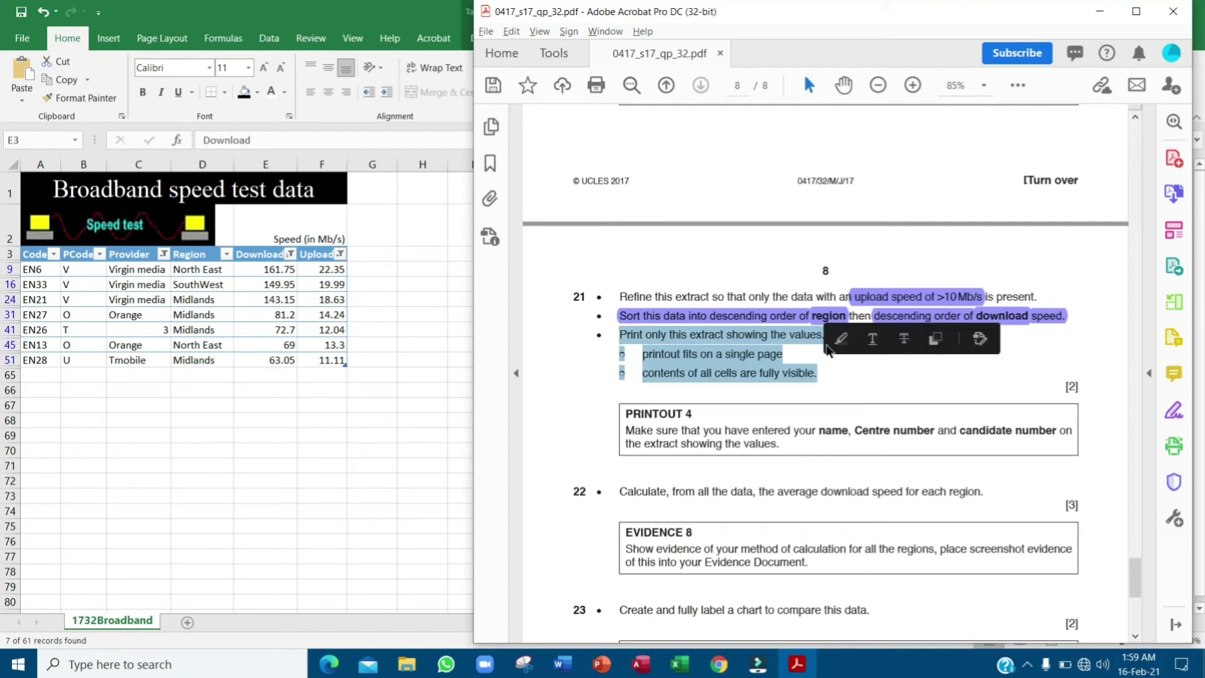
{"action": "left_click", "coordinate": [841, 342]}
{"action": "left_click", "coordinate": [767, 365]}
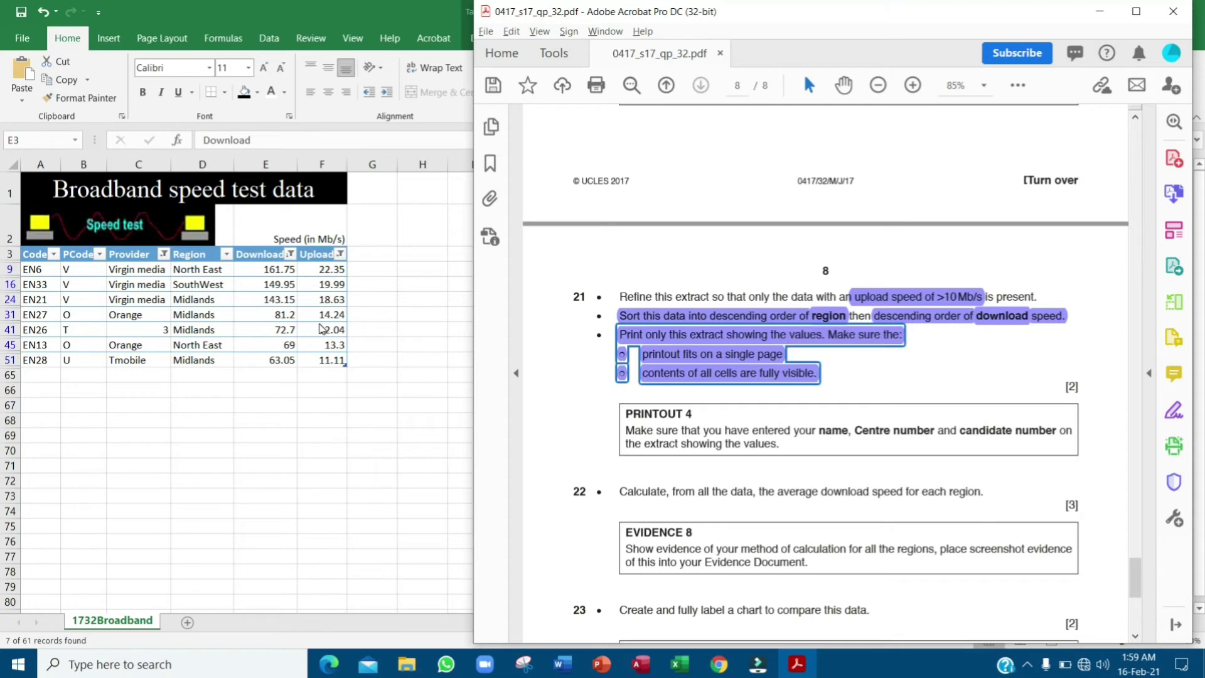
{"action": "left_click", "coordinate": [340, 325]}
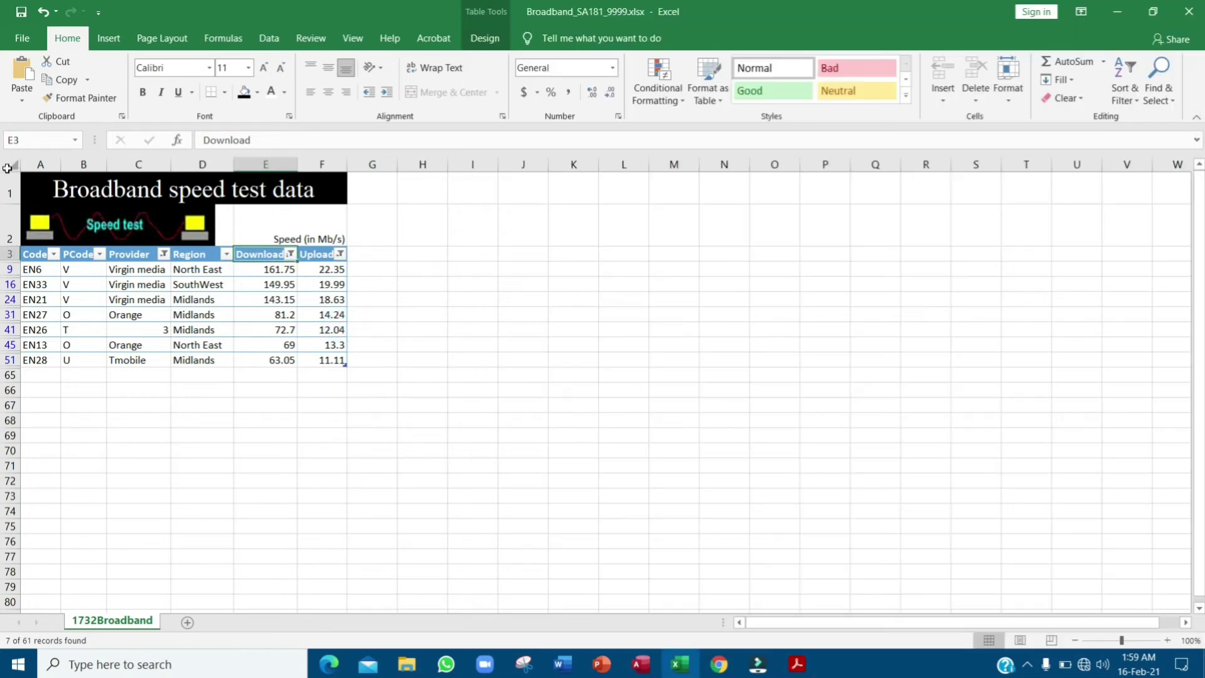
- Stretch the Speed test banner picture wider to reach the Region column's edge
{"action": "left_click", "coordinate": [10, 165]}
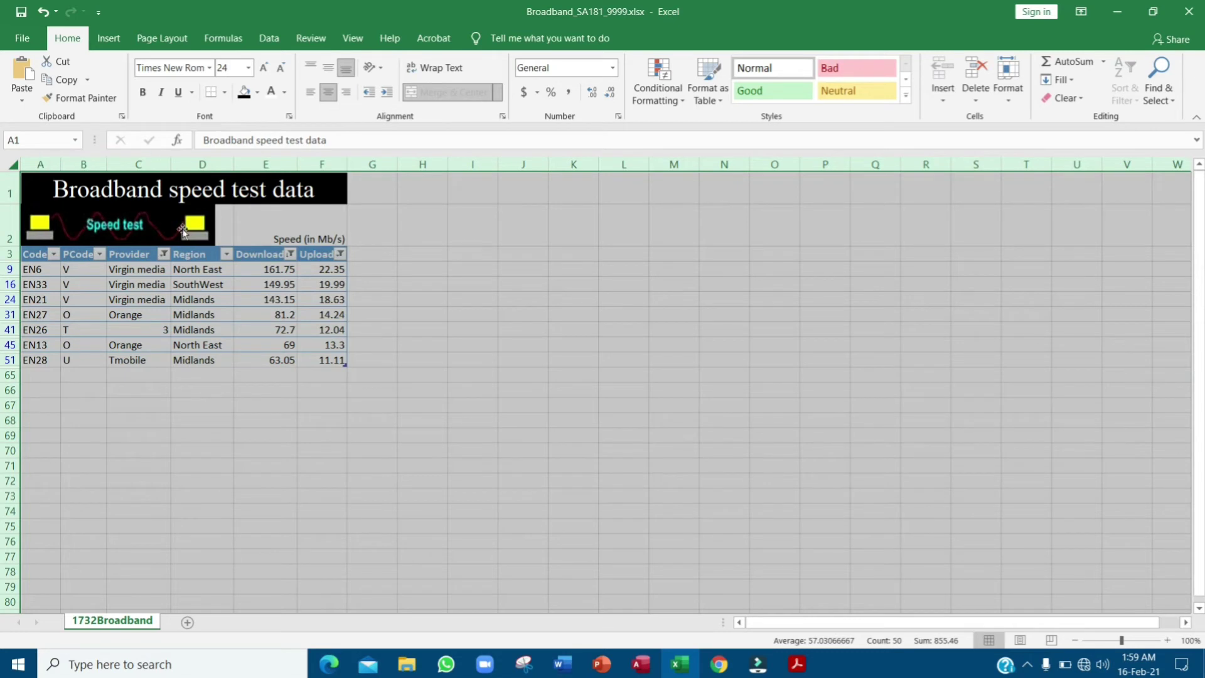
{"action": "left_click", "coordinate": [182, 229]}
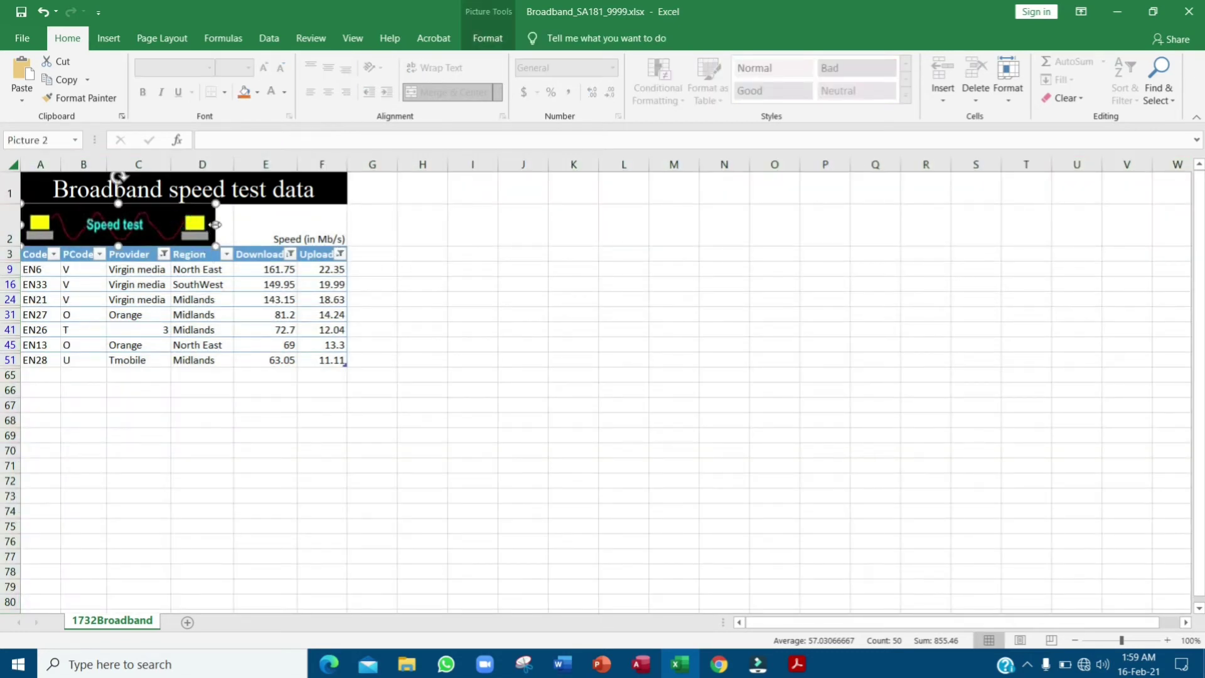
{"action": "left_click_drag", "start_coordinate": [216, 224], "coordinate": [231, 224]}
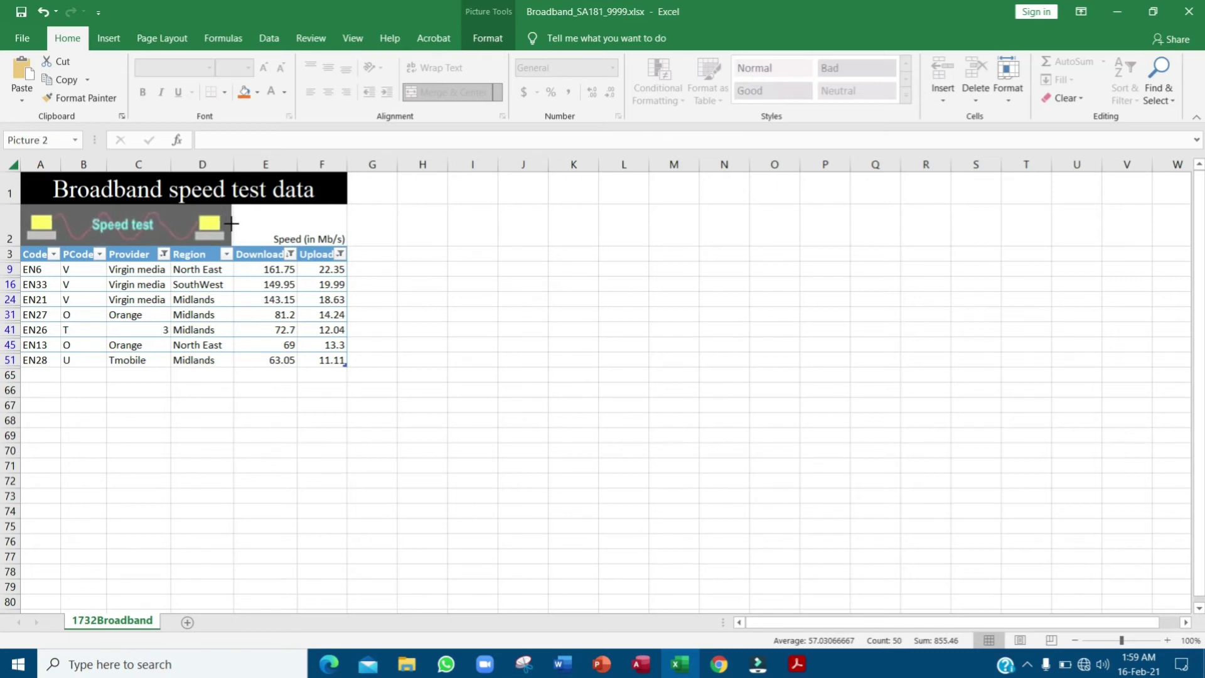
{"action": "left_click", "coordinate": [468, 298]}
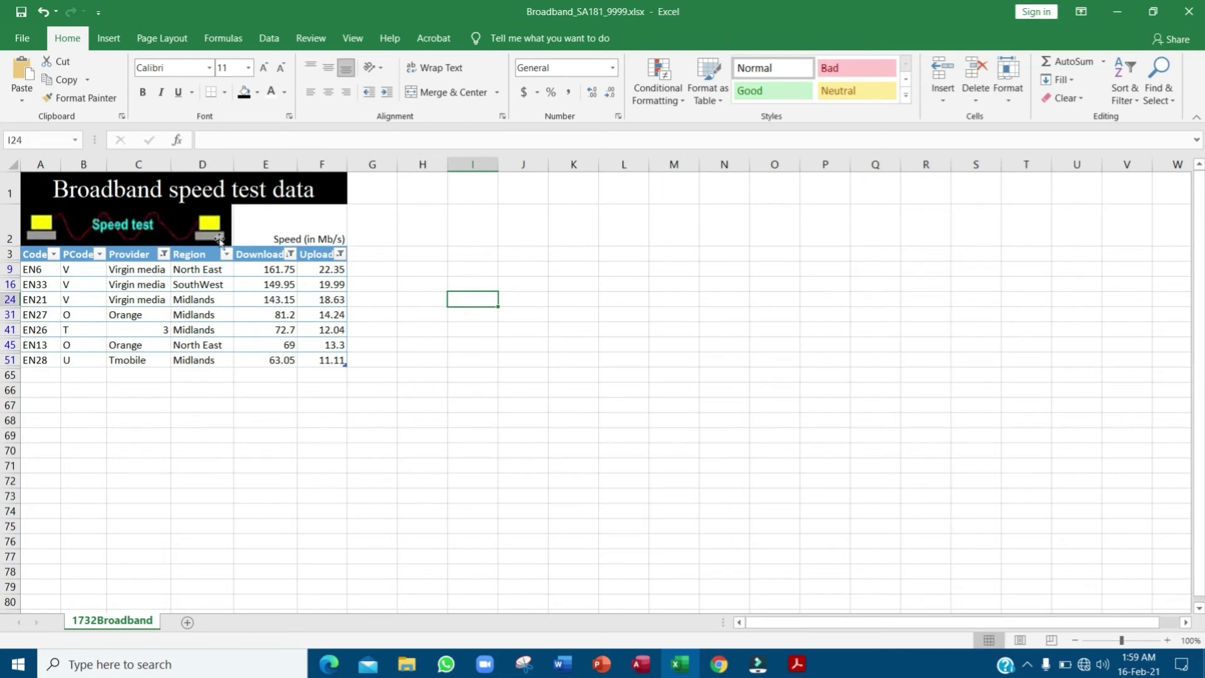
- Print the 7-row upload-filtered extract fitted on one page
{"action": "key", "text": "alt+Tab"}
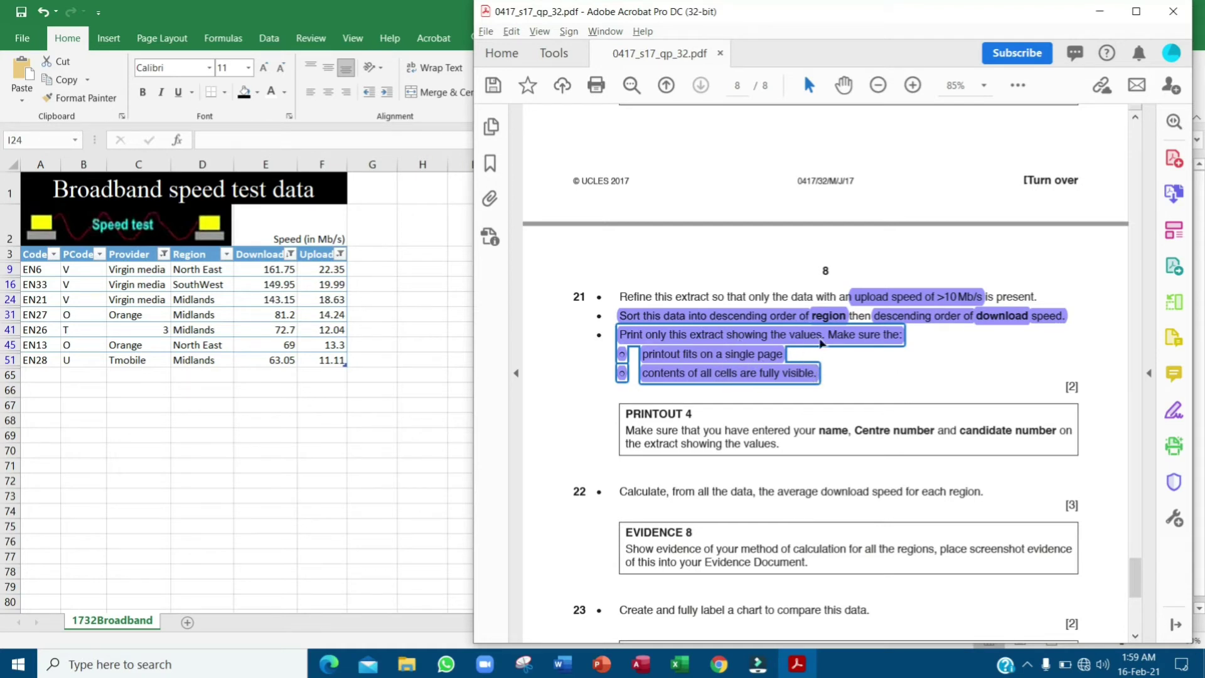
{"action": "left_click", "coordinate": [925, 383]}
{"action": "left_click", "coordinate": [27, 45]}
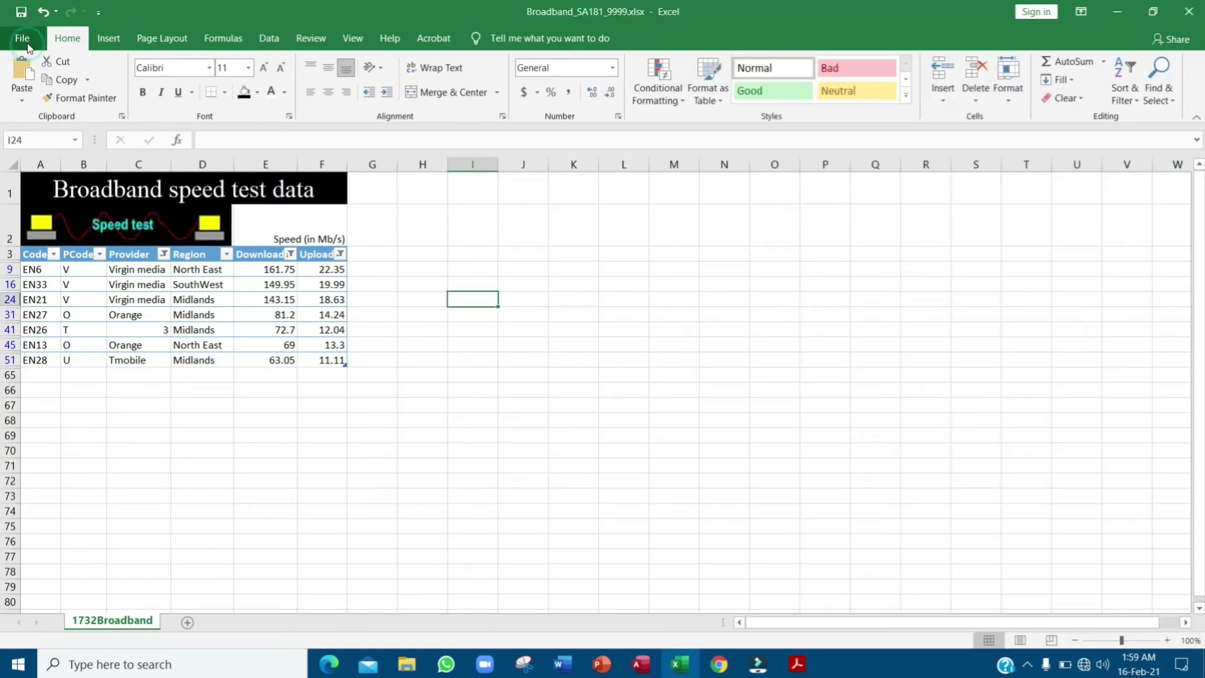
{"action": "left_click", "coordinate": [74, 353]}
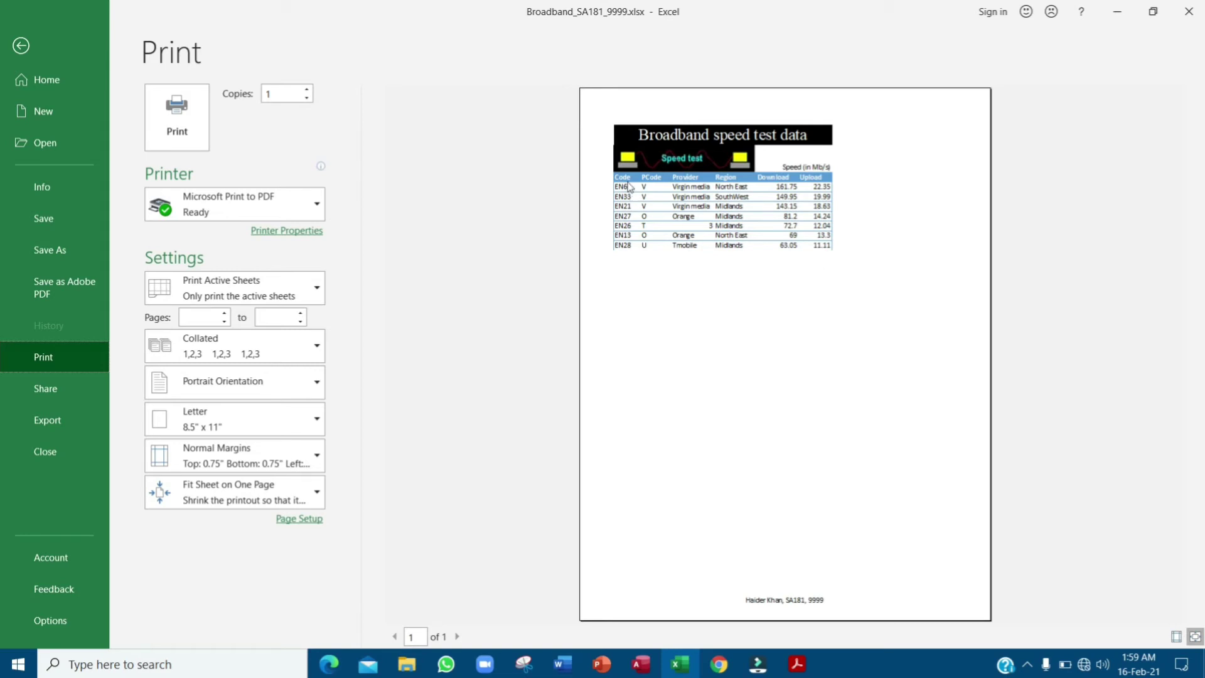
{"action": "left_click", "coordinate": [180, 133]}
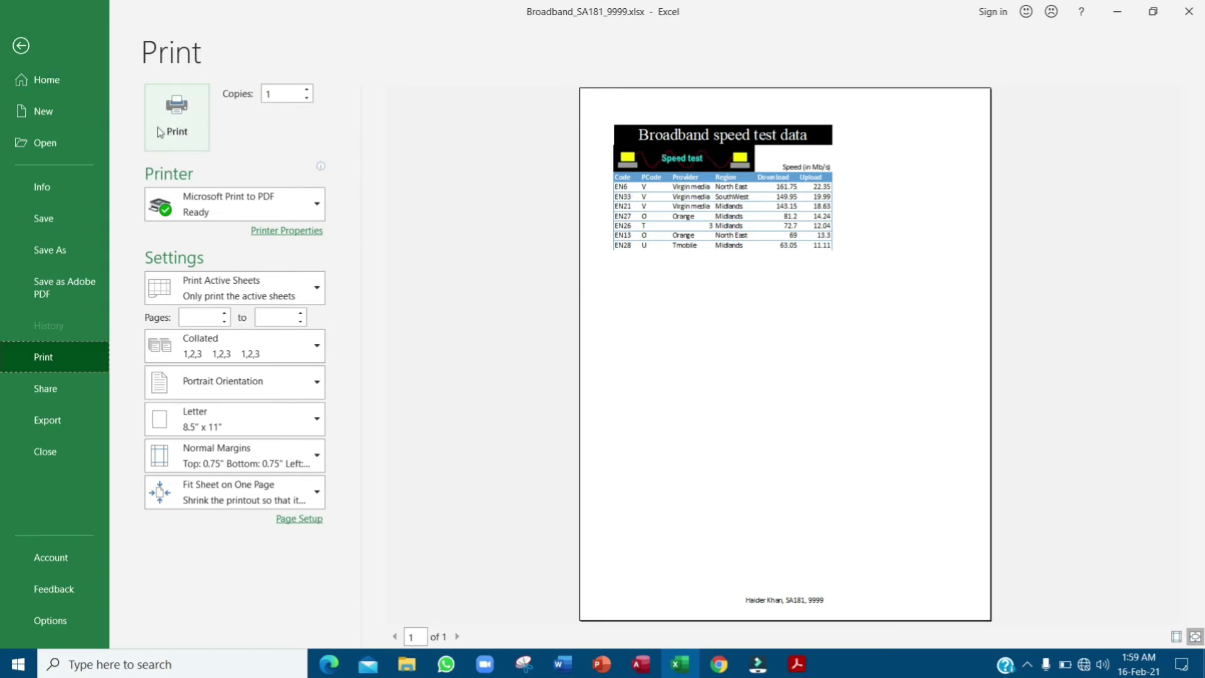
{"action": "left_click", "coordinate": [22, 48]}
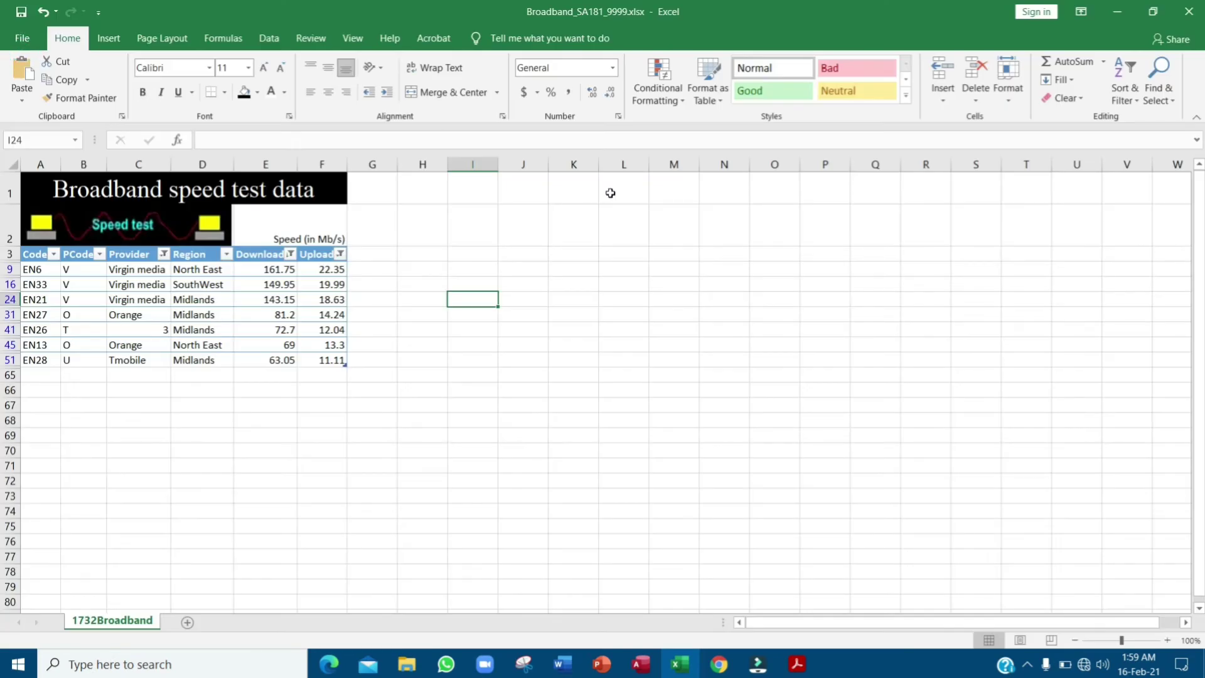
- Highlight the PRINTOUT 4 instruction text in purple
{"action": "key", "text": "alt+Tab"}
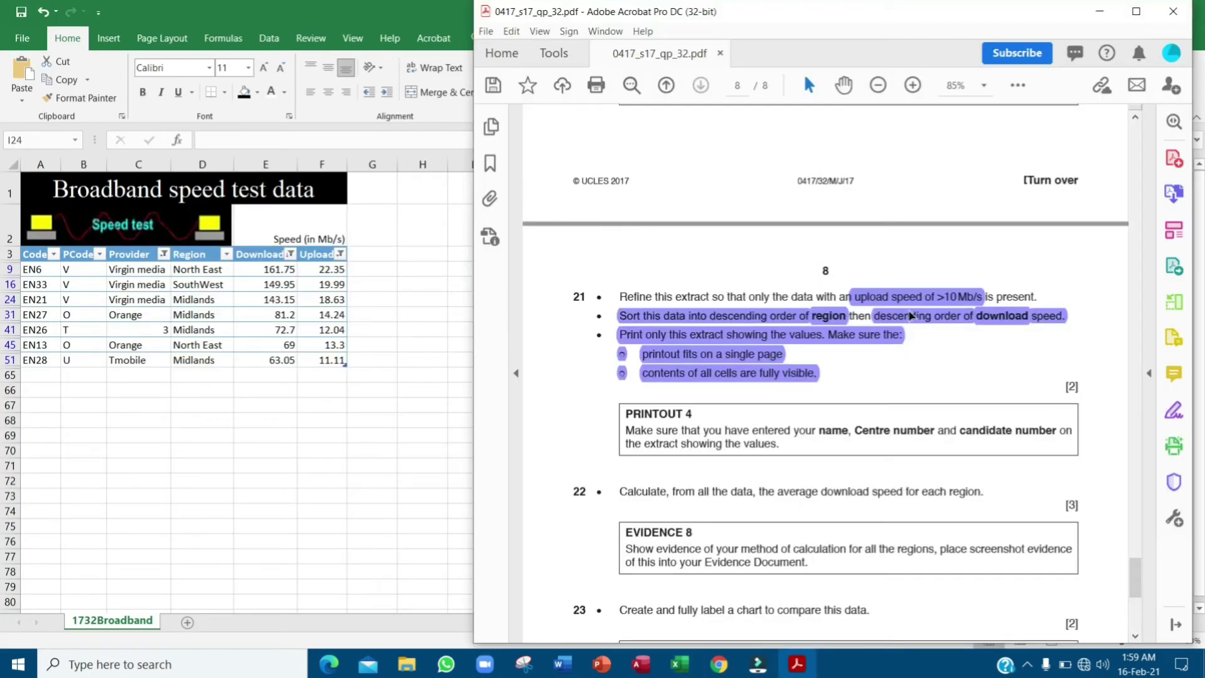
{"action": "scroll", "coordinate": [1105, 398], "scroll_direction": "down", "scroll_amount": 2}
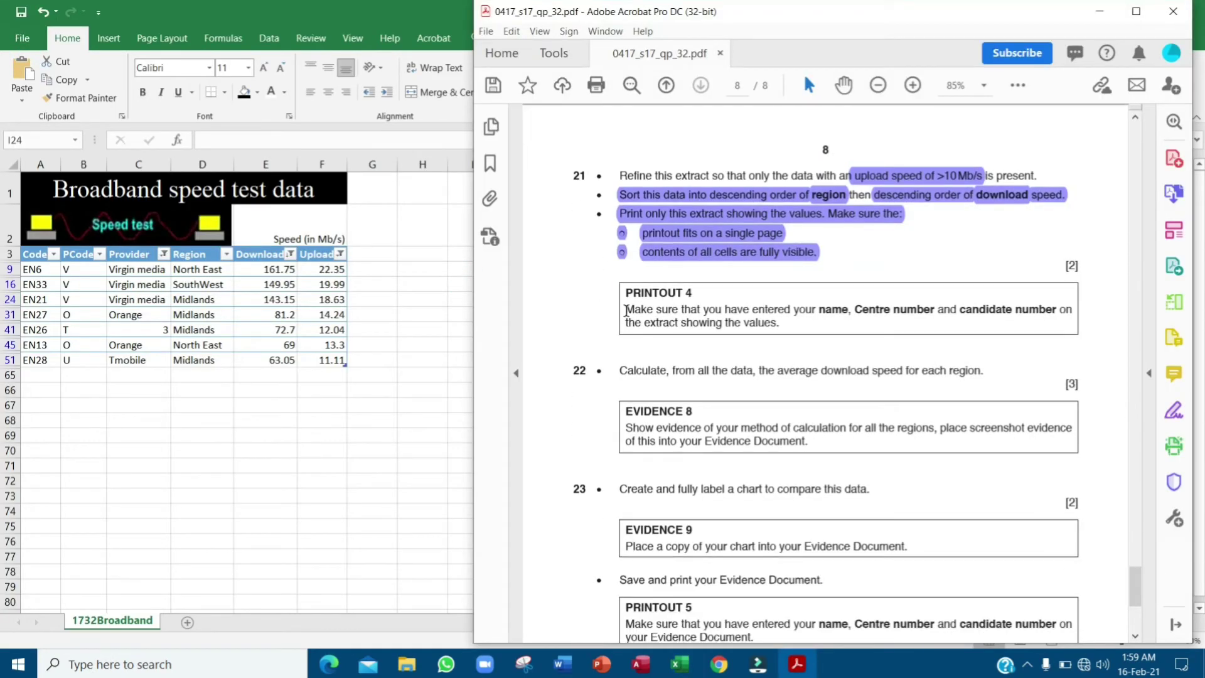
{"action": "left_click_drag", "start_coordinate": [626, 310], "coordinate": [784, 328]}
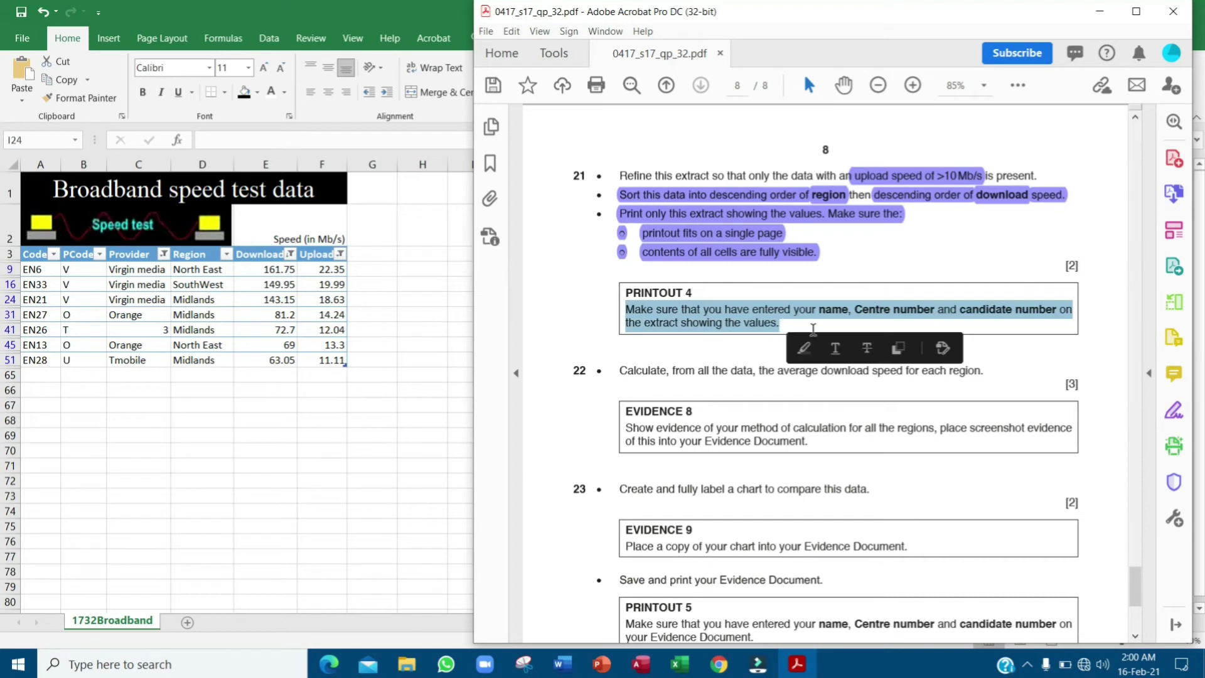
{"action": "left_click", "coordinate": [804, 348]}
- Highlight question 22's average download speed per region sentence in purple
{"action": "scroll", "coordinate": [656, 284], "scroll_direction": "down", "scroll_amount": 3}
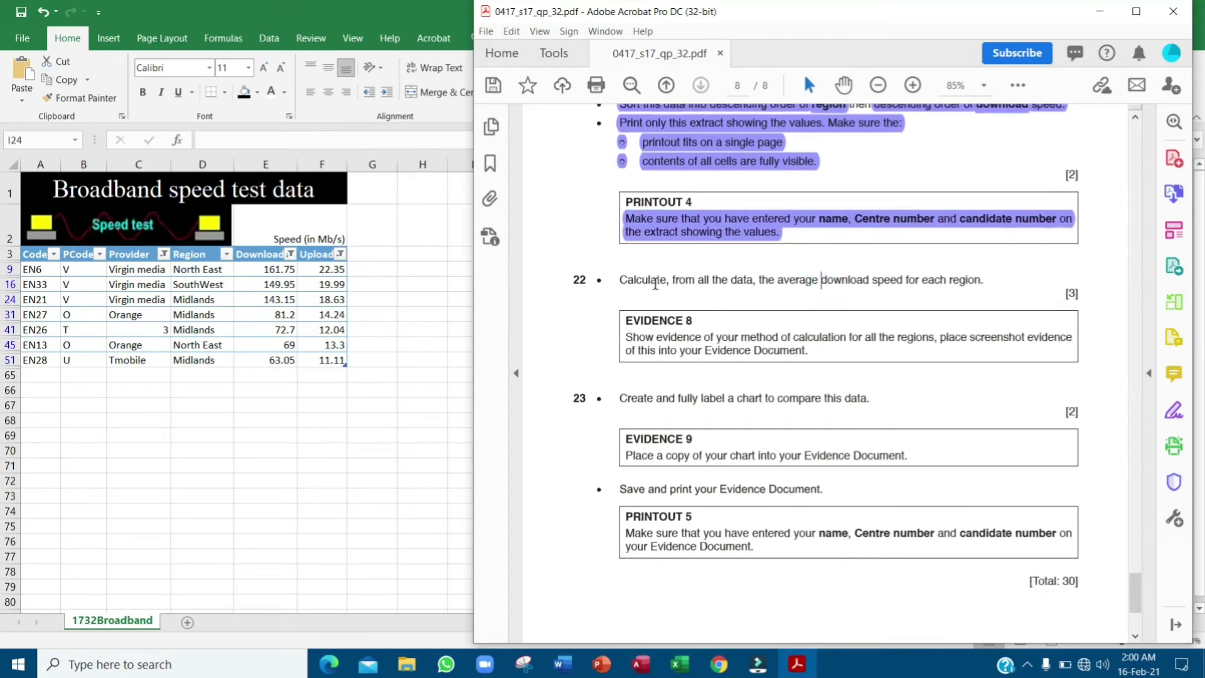
{"action": "left_click_drag", "start_coordinate": [620, 282], "coordinate": [983, 287]}
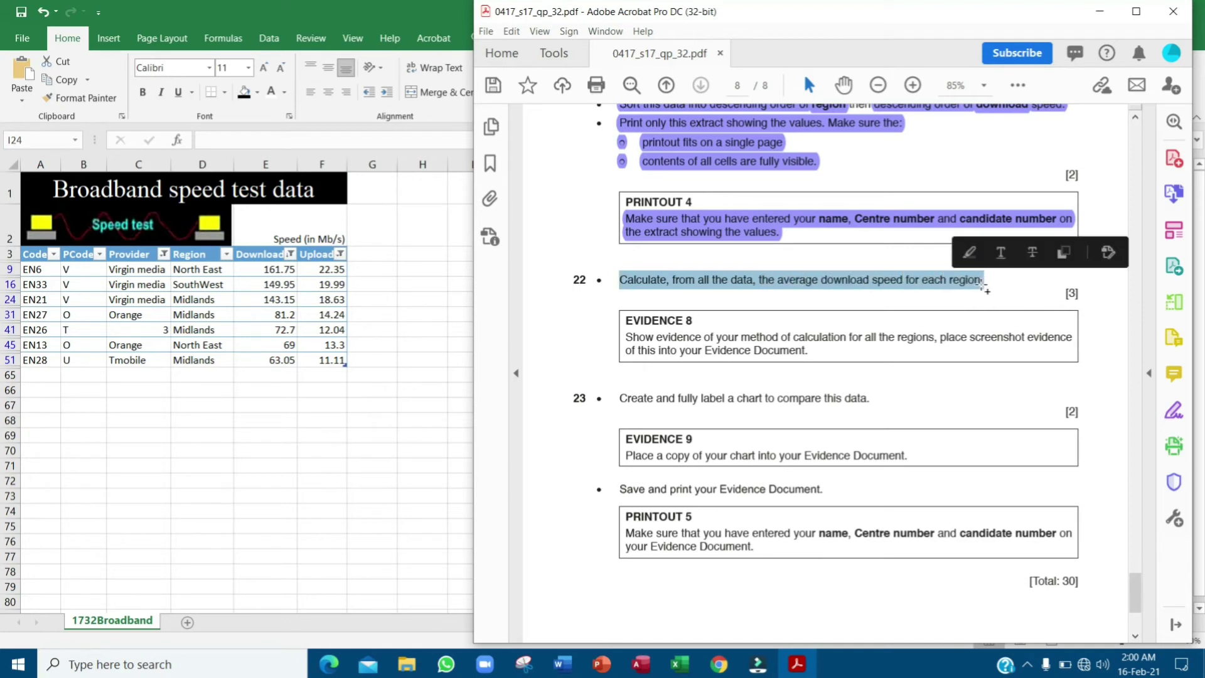
{"action": "left_click", "coordinate": [972, 255]}
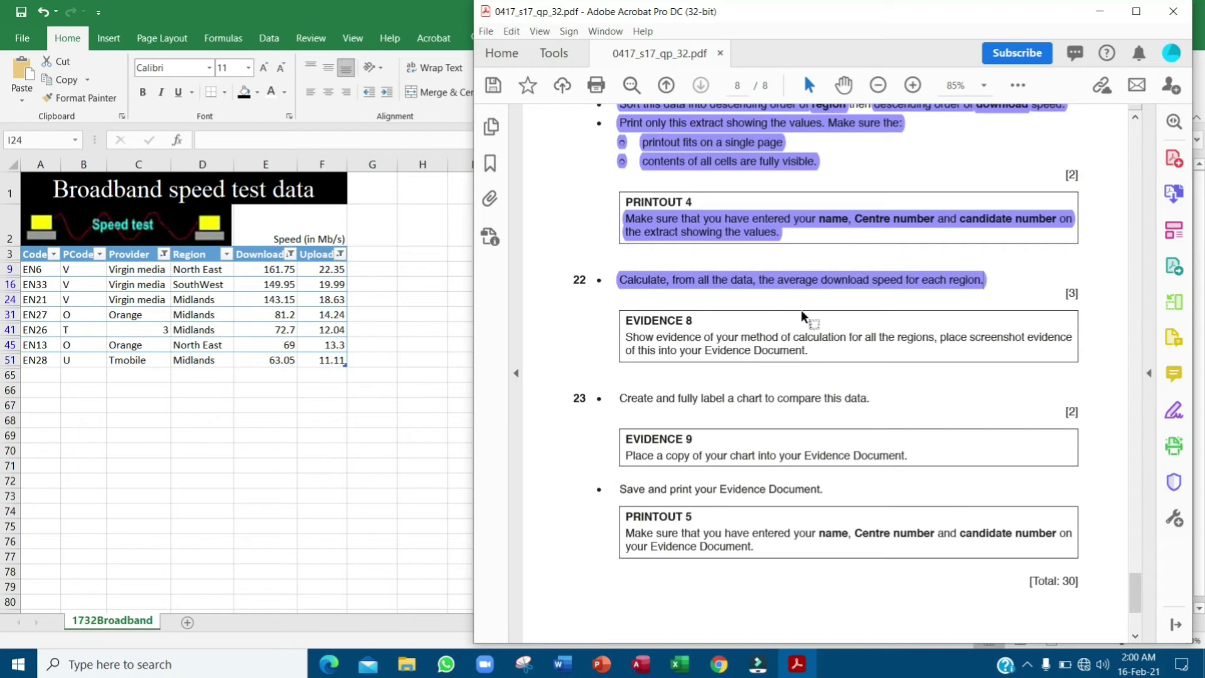
{"action": "left_click", "coordinate": [454, 399]}
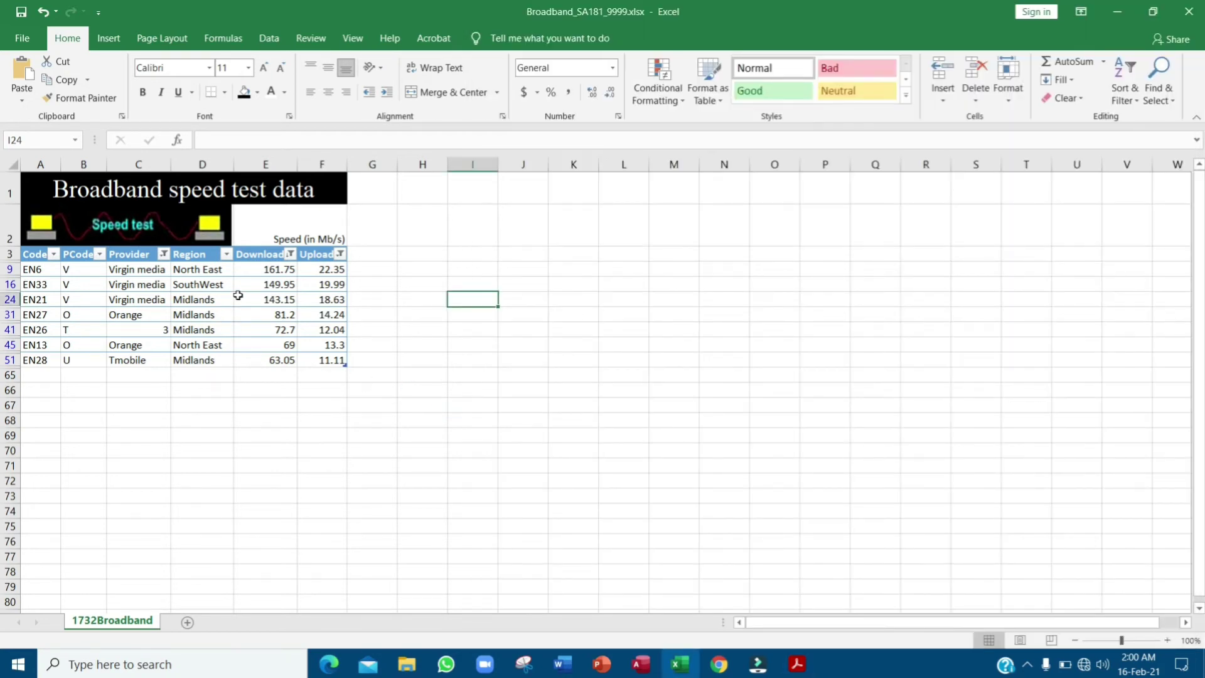
- Copy the North East value in D9, then cancel the pending copy
{"action": "left_click", "coordinate": [207, 269]}
{"action": "key", "text": "ctrl+c"}
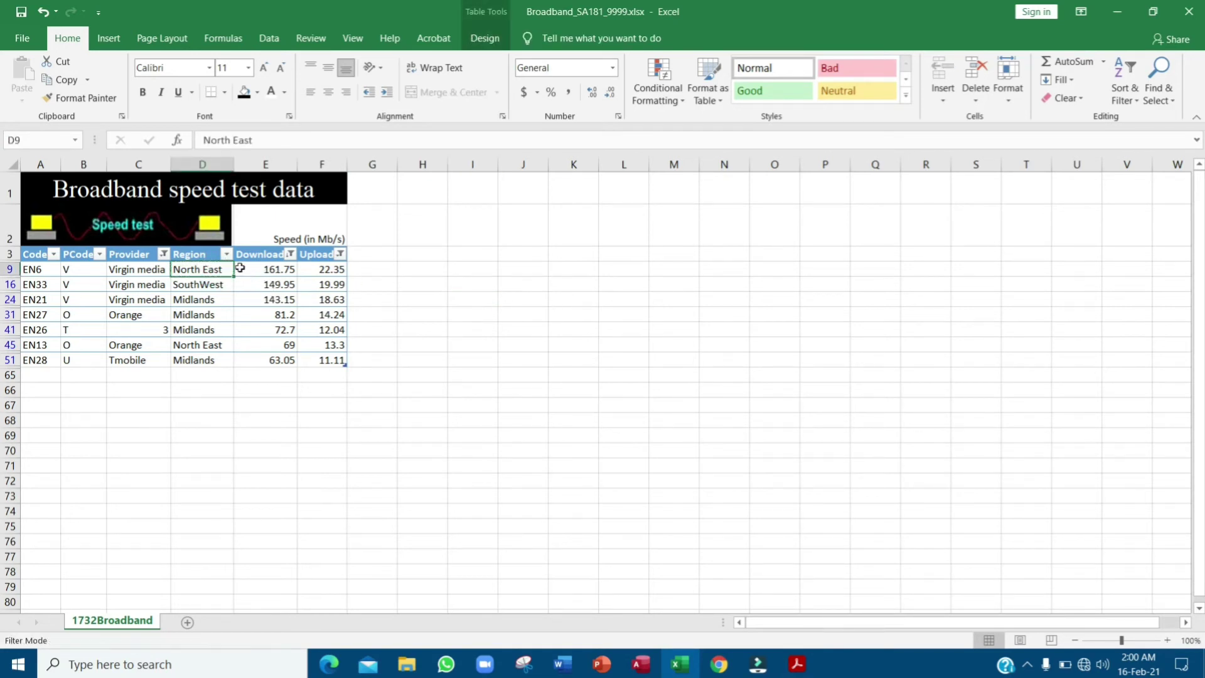
{"action": "key", "text": "Escape"}
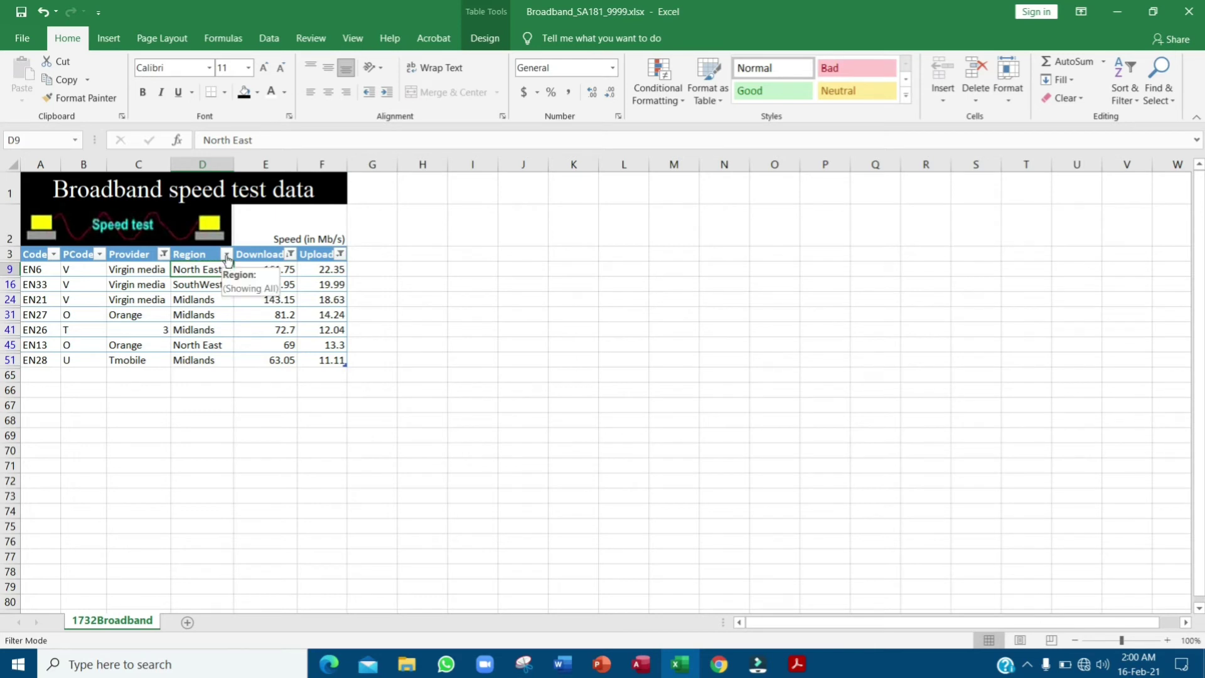
- Clear the Provider filter to include all providers and turn table filtering off
{"action": "left_click", "coordinate": [163, 256]}
{"action": "left_click", "coordinate": [91, 430]}
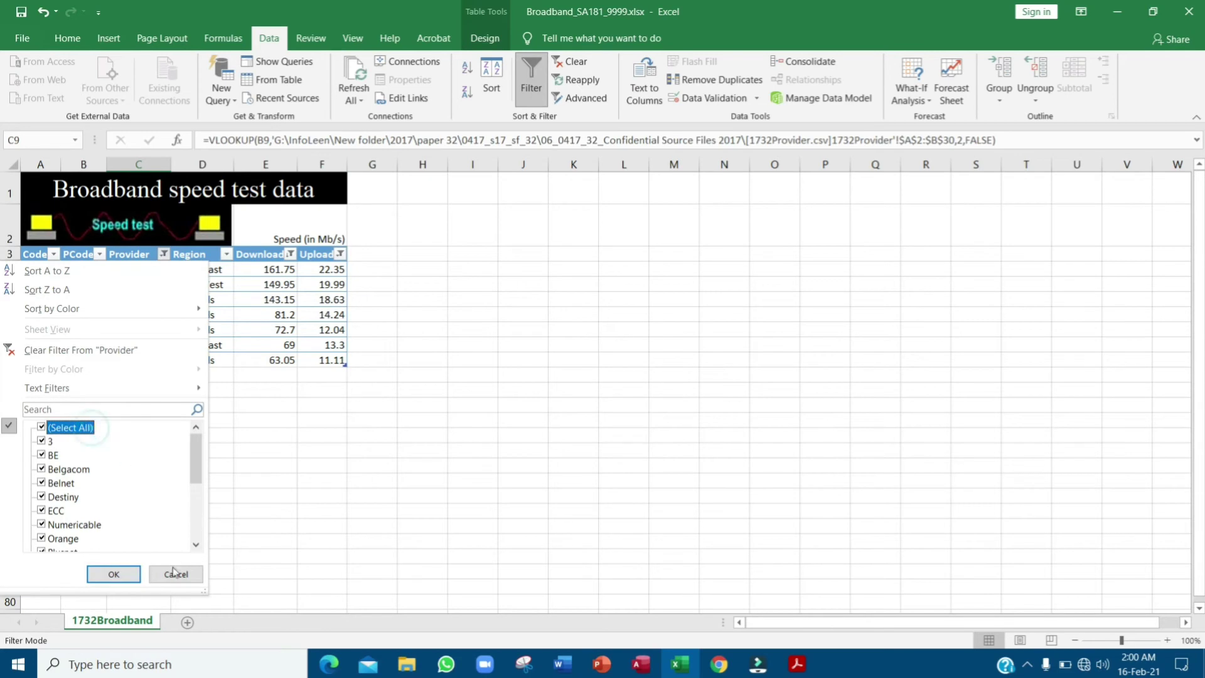
{"action": "left_click", "coordinate": [114, 574]}
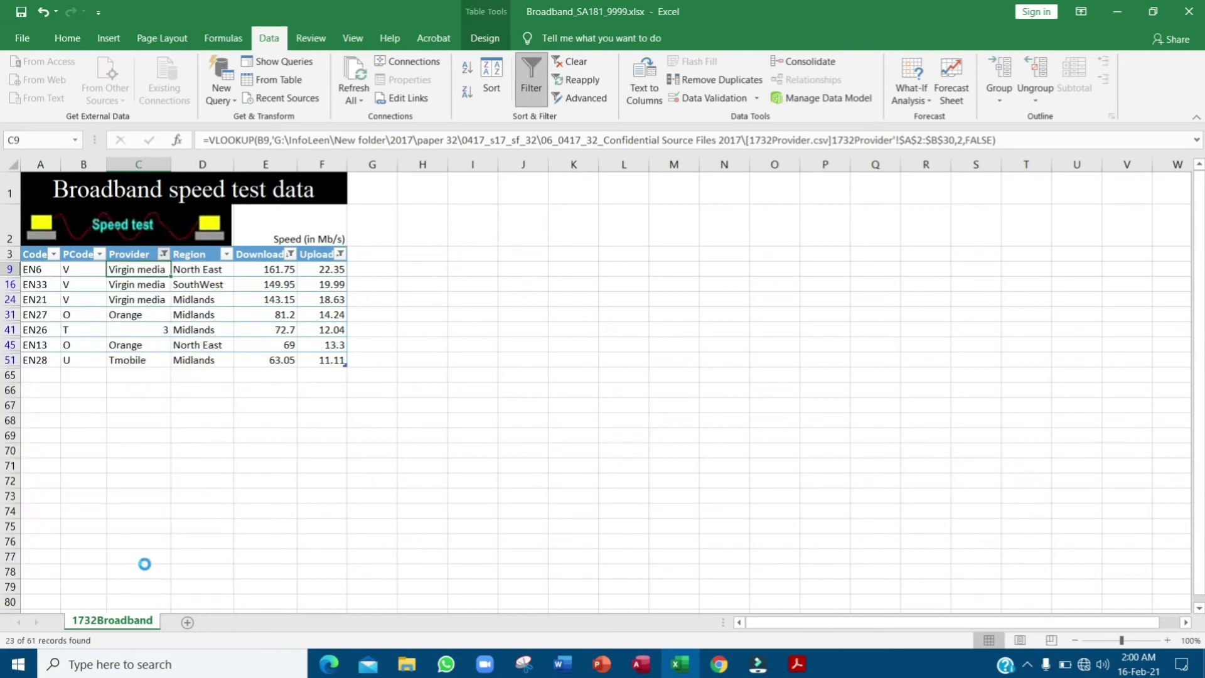
{"action": "left_click", "coordinate": [532, 78]}
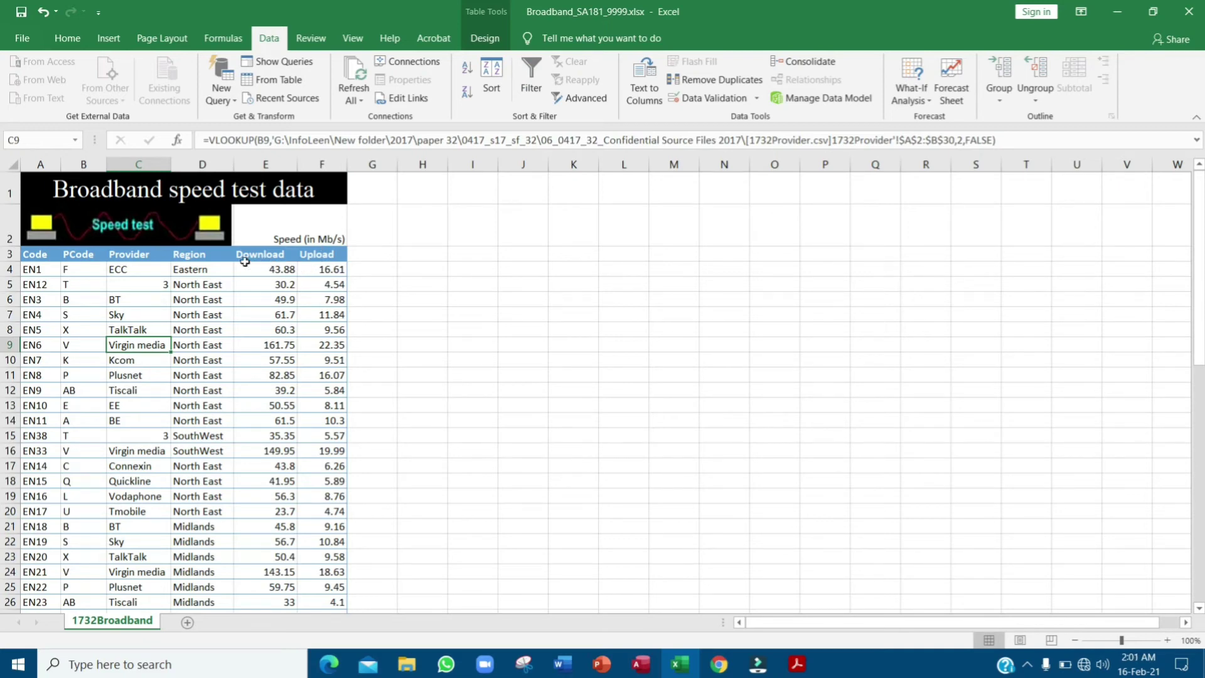
{"action": "key", "text": "alt+Tab"}
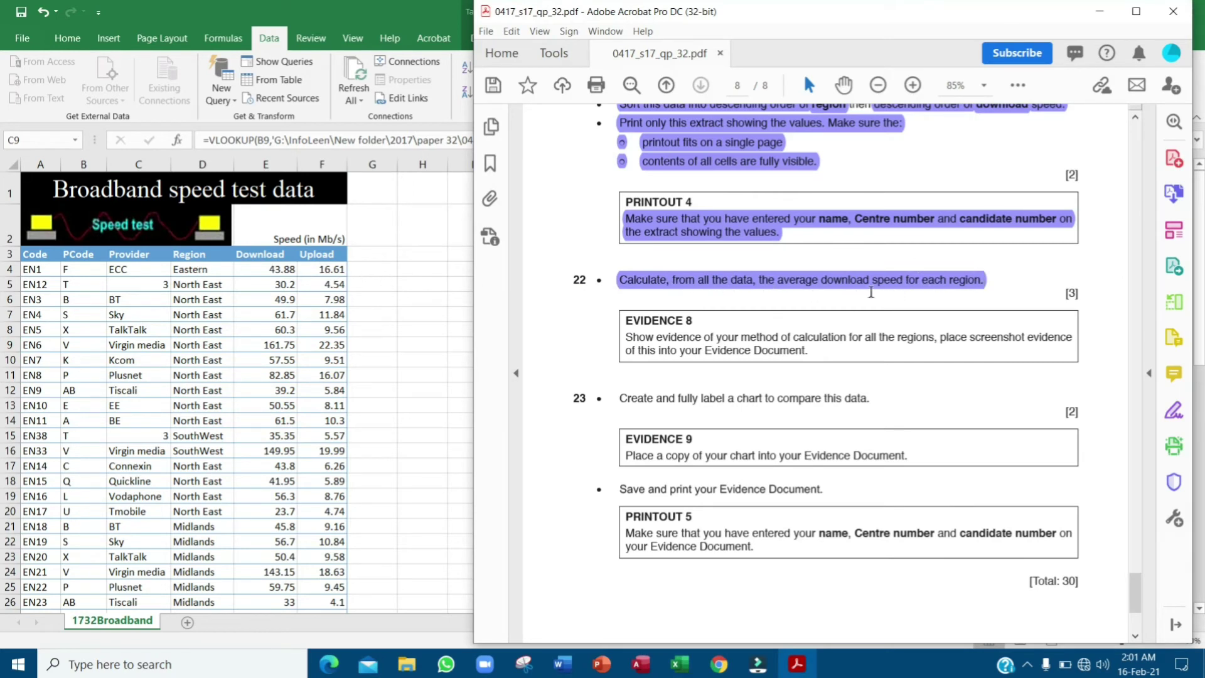
- Check the question 22 highlight in the exam paper, then return to Excel
{"action": "left_click", "coordinate": [916, 284]}
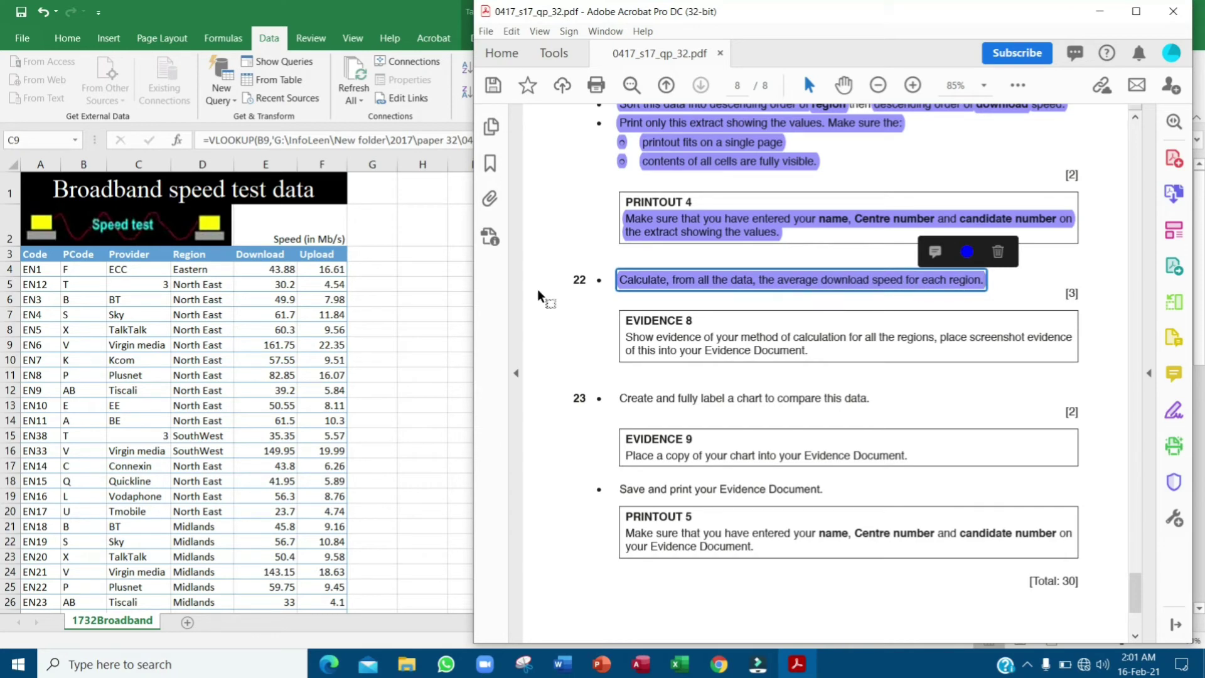
{"action": "left_click", "coordinate": [403, 297]}
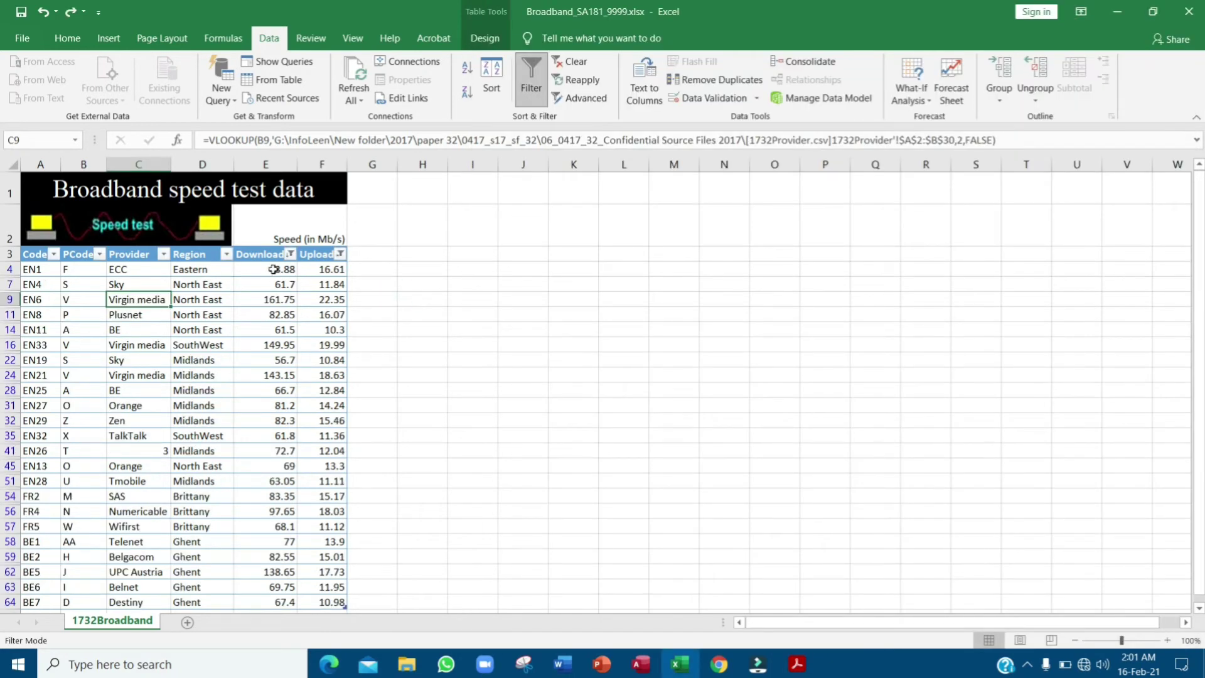
- Clear the Download and Upload filters so every value is included
{"action": "left_click", "coordinate": [290, 254]}
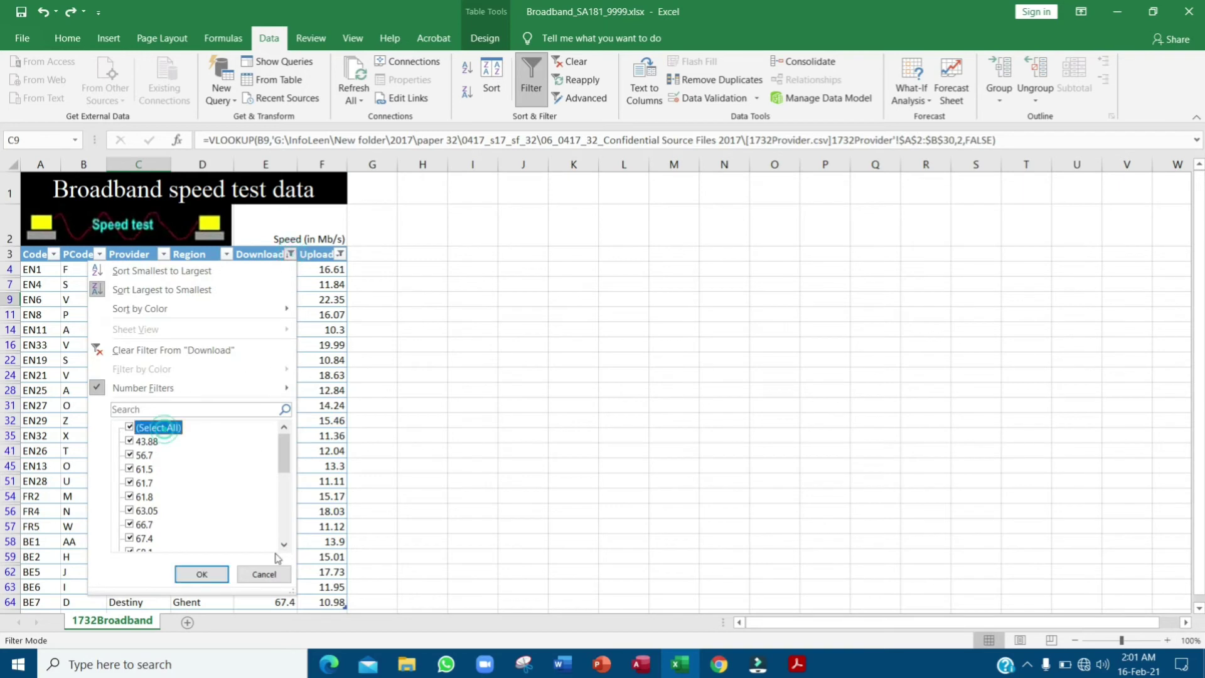
{"action": "left_click", "coordinate": [202, 573]}
{"action": "left_click", "coordinate": [340, 254]}
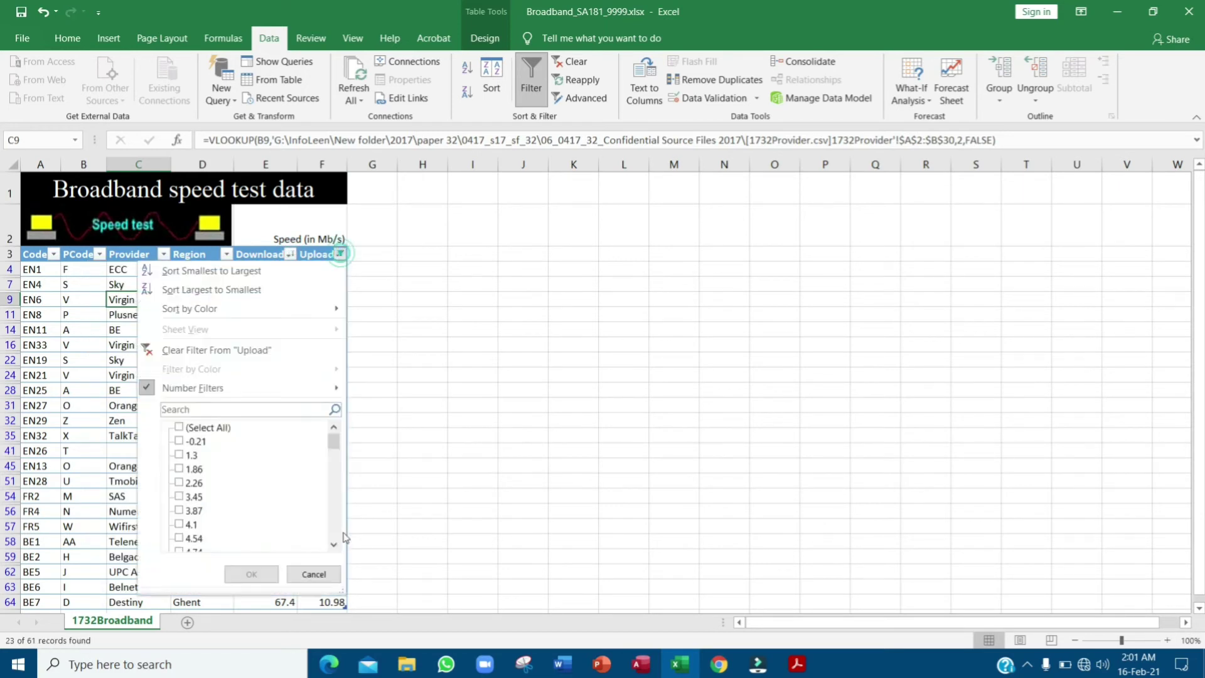
{"action": "left_click", "coordinate": [219, 427]}
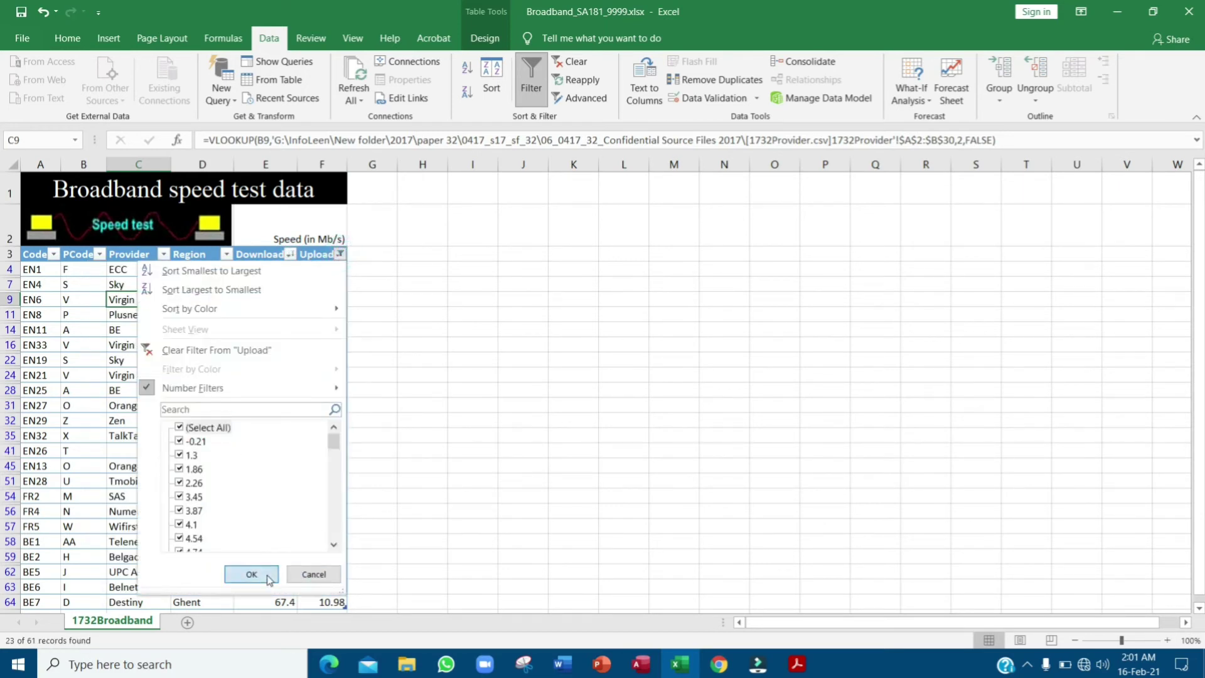
{"action": "left_click", "coordinate": [251, 574]}
- Sort the broadband table A to Z by Region, putting Brittany first
{"action": "left_click", "coordinate": [225, 254]}
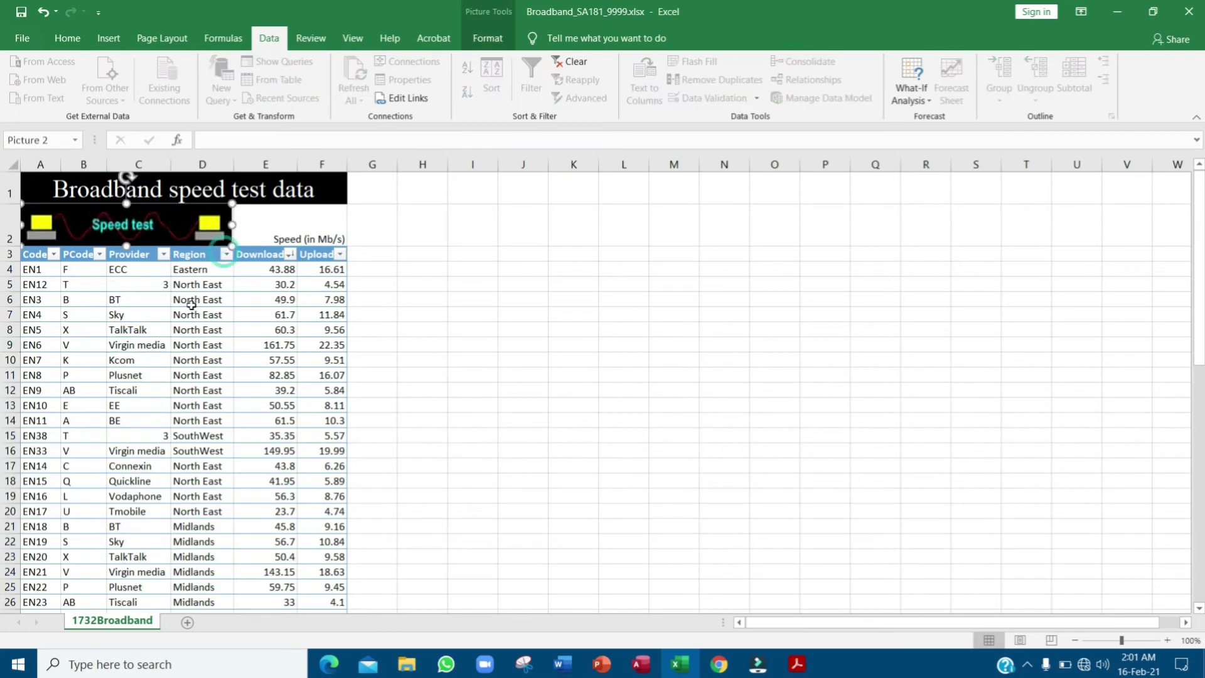
{"action": "left_click", "coordinate": [223, 282]}
{"action": "left_click", "coordinate": [227, 254]}
{"action": "left_click", "coordinate": [207, 289]}
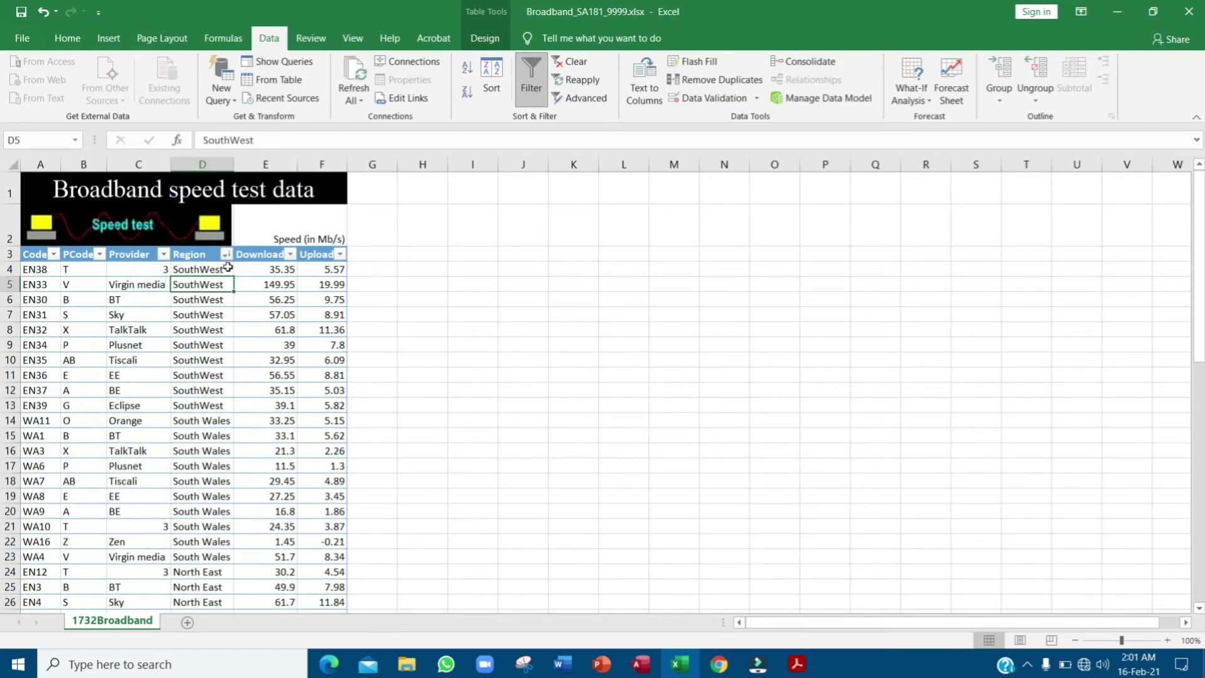
{"action": "left_click", "coordinate": [226, 254]}
{"action": "left_click", "coordinate": [207, 272]}
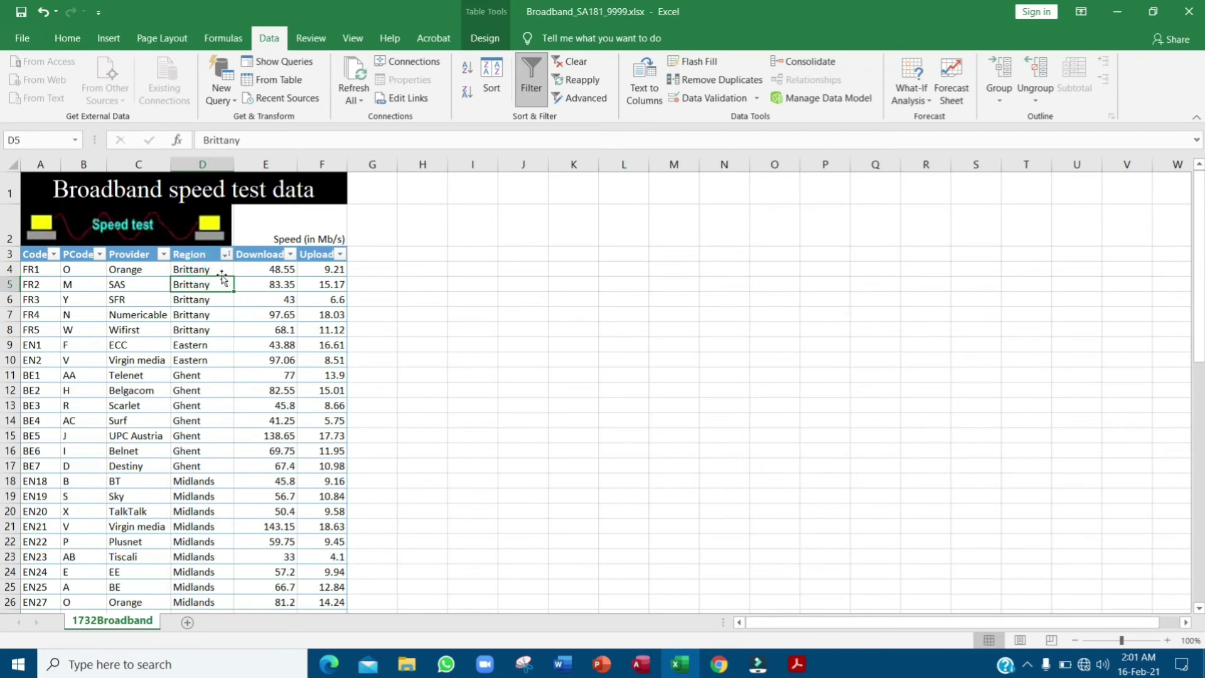
- Glance at the exam paper, then select cell J4 for a new heading
{"action": "key", "text": "alt+Tab"}
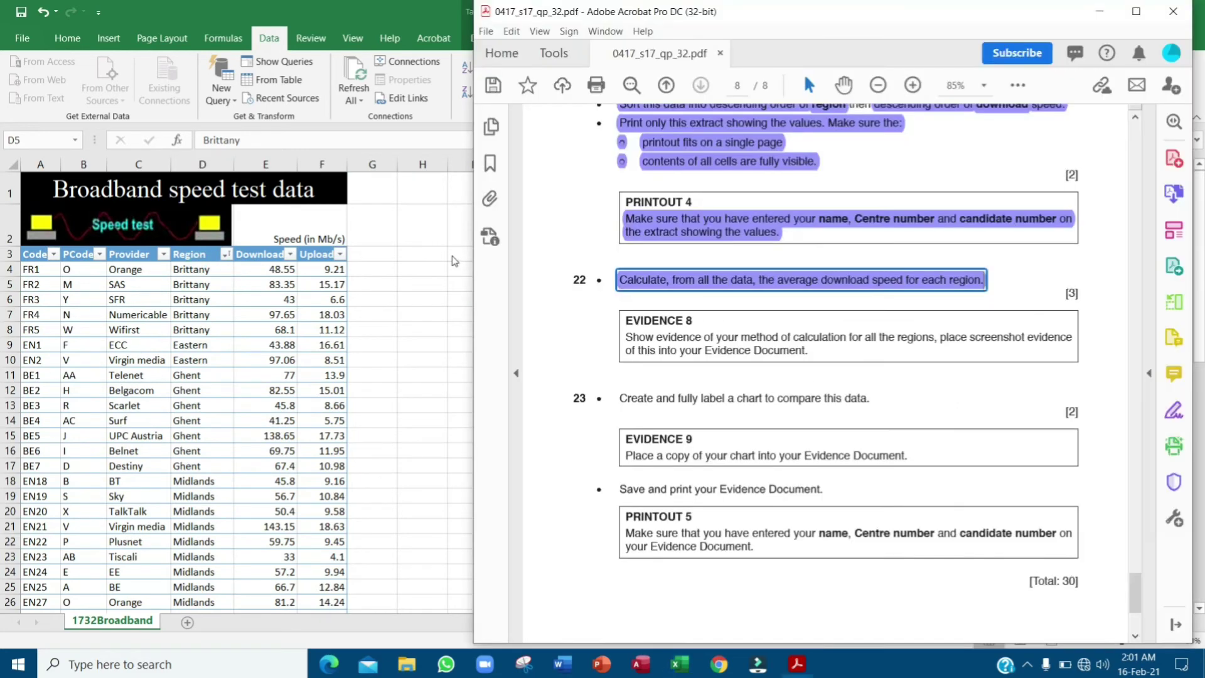
{"action": "key", "text": "alt+Tab"}
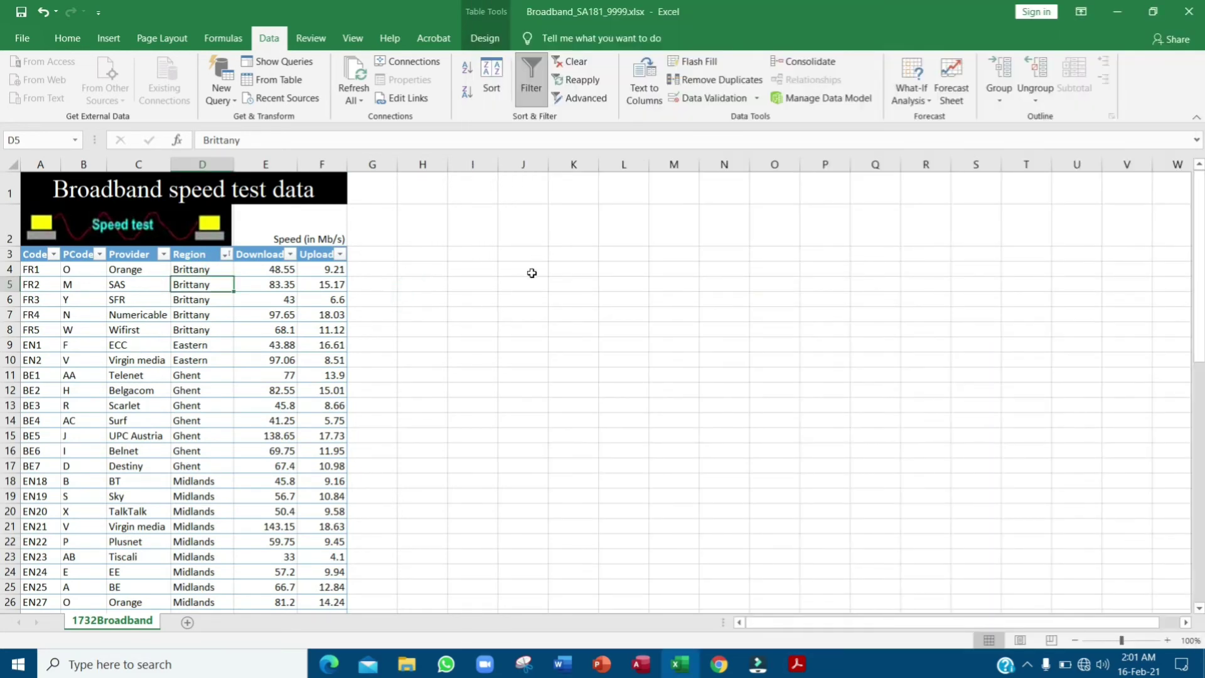
{"action": "left_click", "coordinate": [531, 272]}
- Enter the heading Region in J4 and copy Brittany into J5
{"action": "type", "text": "R"}
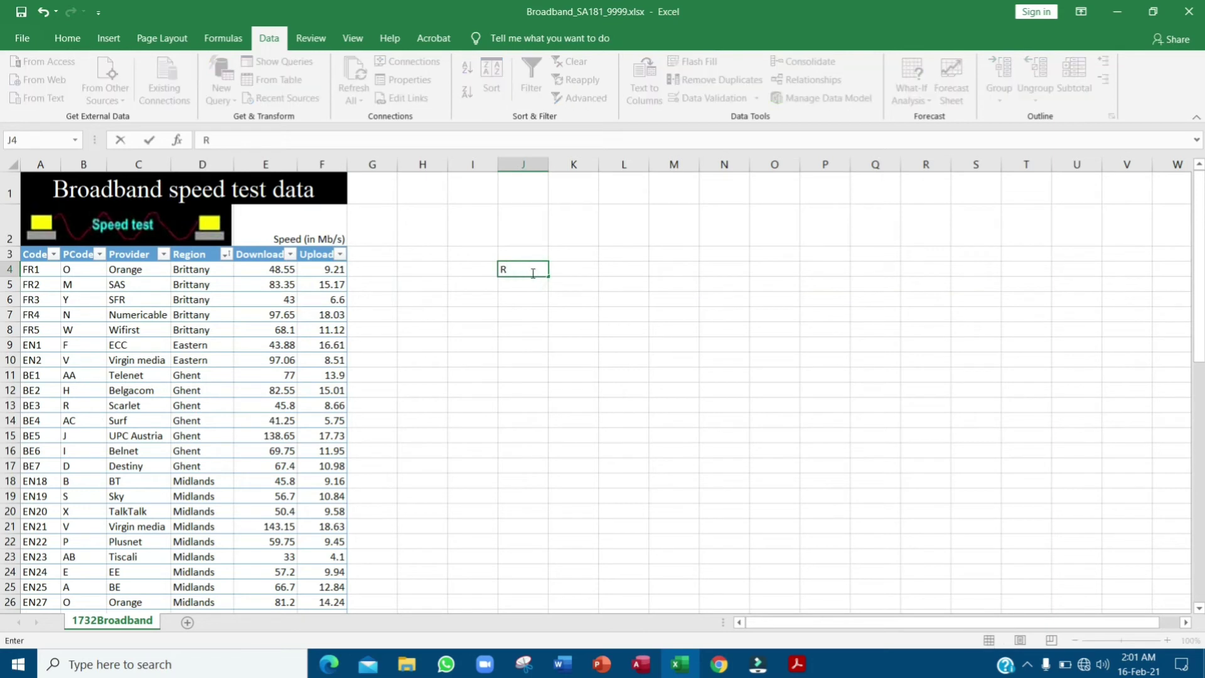
{"action": "type", "text": "egion"}
{"action": "key", "text": "Return"}
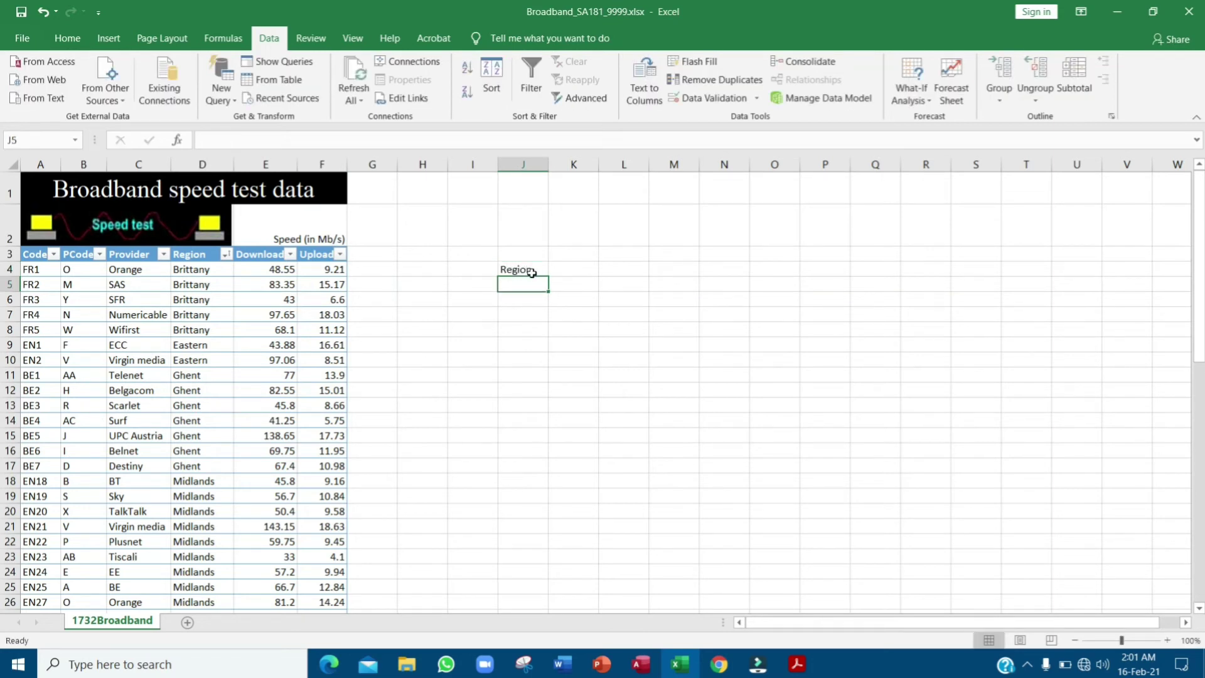
{"action": "left_click", "coordinate": [202, 270]}
{"action": "key", "text": "ctrl+c"}
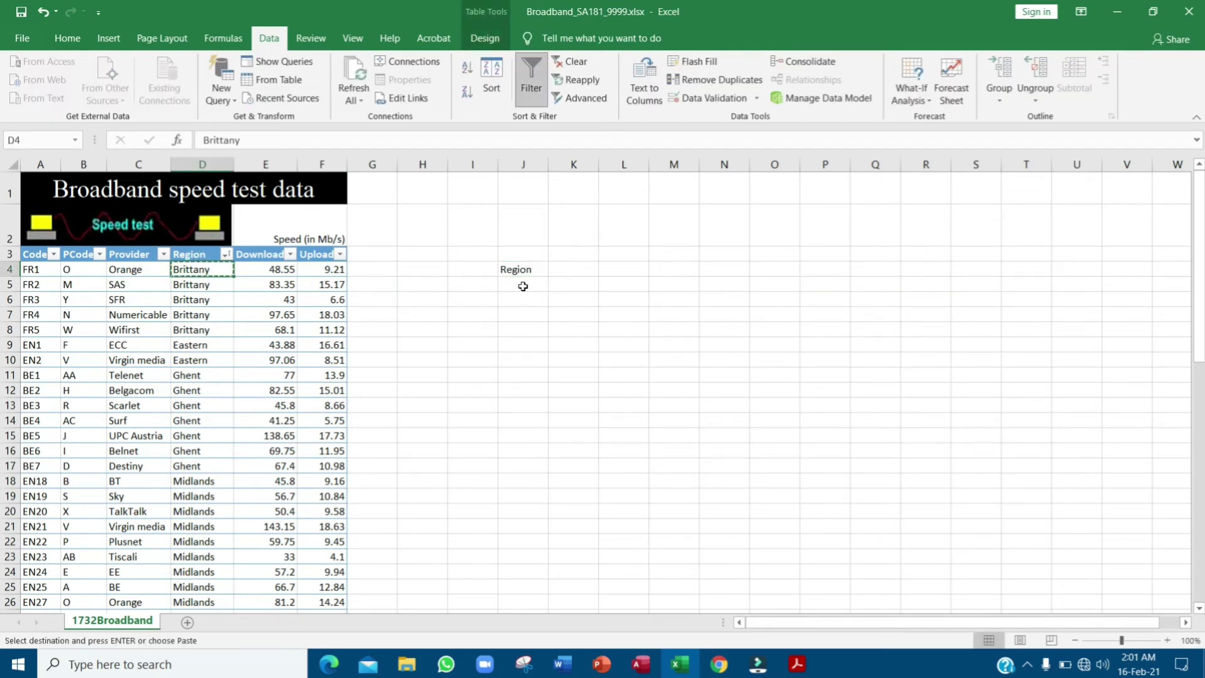
{"action": "left_click", "coordinate": [523, 286]}
{"action": "key", "text": "ctrl+v"}
{"action": "left_click", "coordinate": [492, 361]}
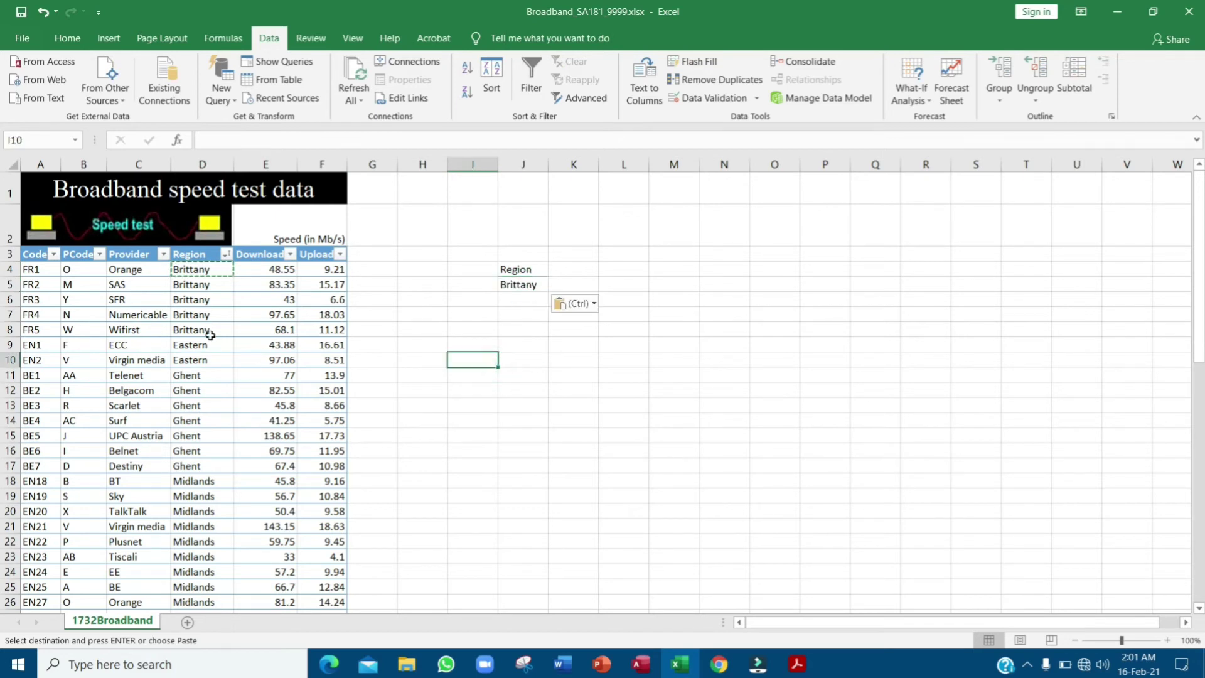
- Copy Eastern, Ghent and Midlands from column D into J6:J8
{"action": "left_click", "coordinate": [205, 346]}
{"action": "key", "text": "ctrl+c"}
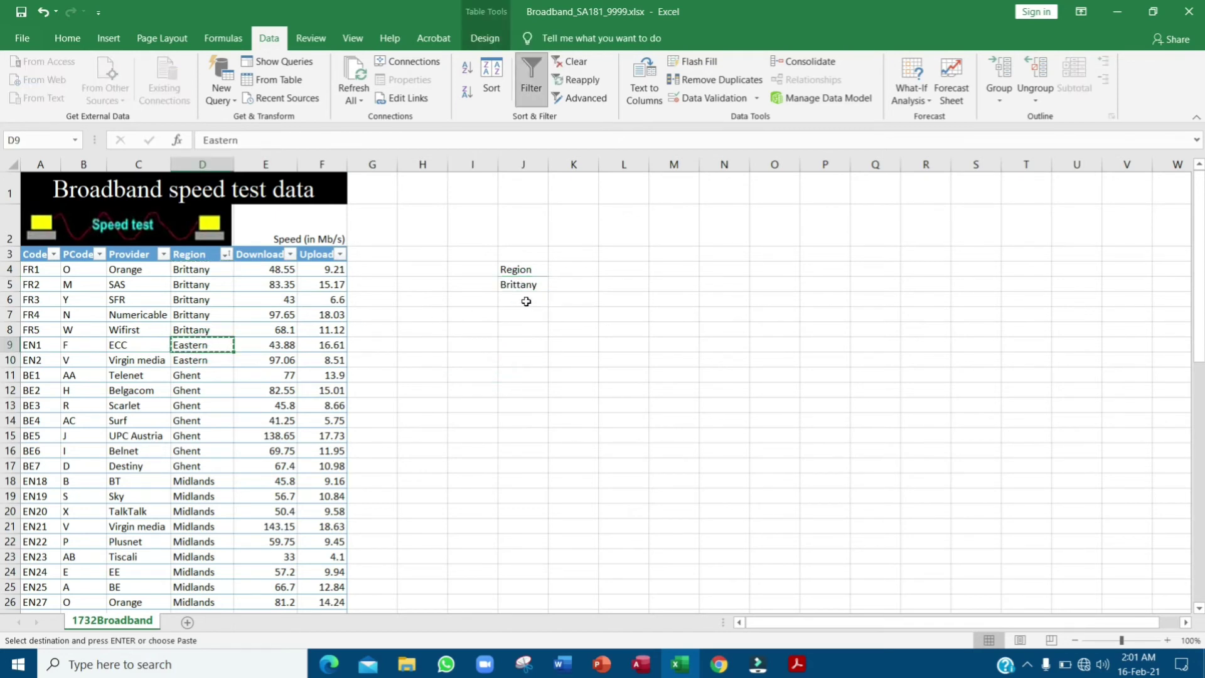
{"action": "left_click", "coordinate": [526, 302]}
{"action": "key", "text": "ctrl+v"}
{"action": "left_click", "coordinate": [199, 375]}
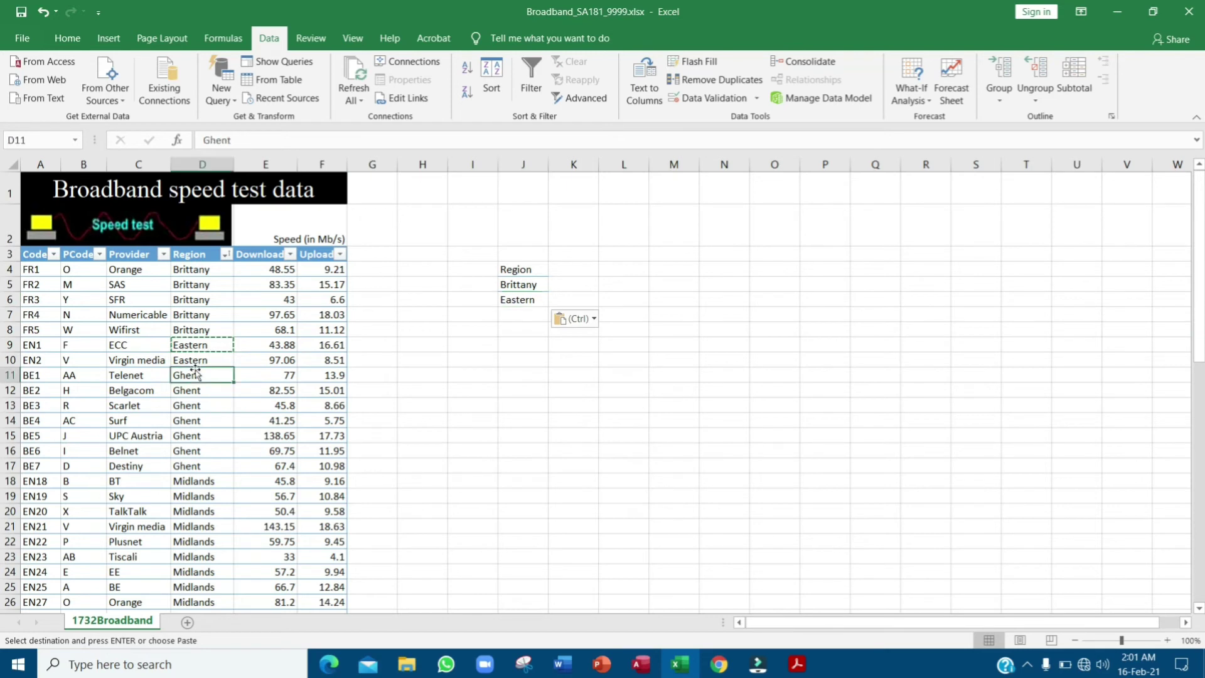
{"action": "key", "text": "ctrl+c"}
{"action": "left_click", "coordinate": [526, 314]}
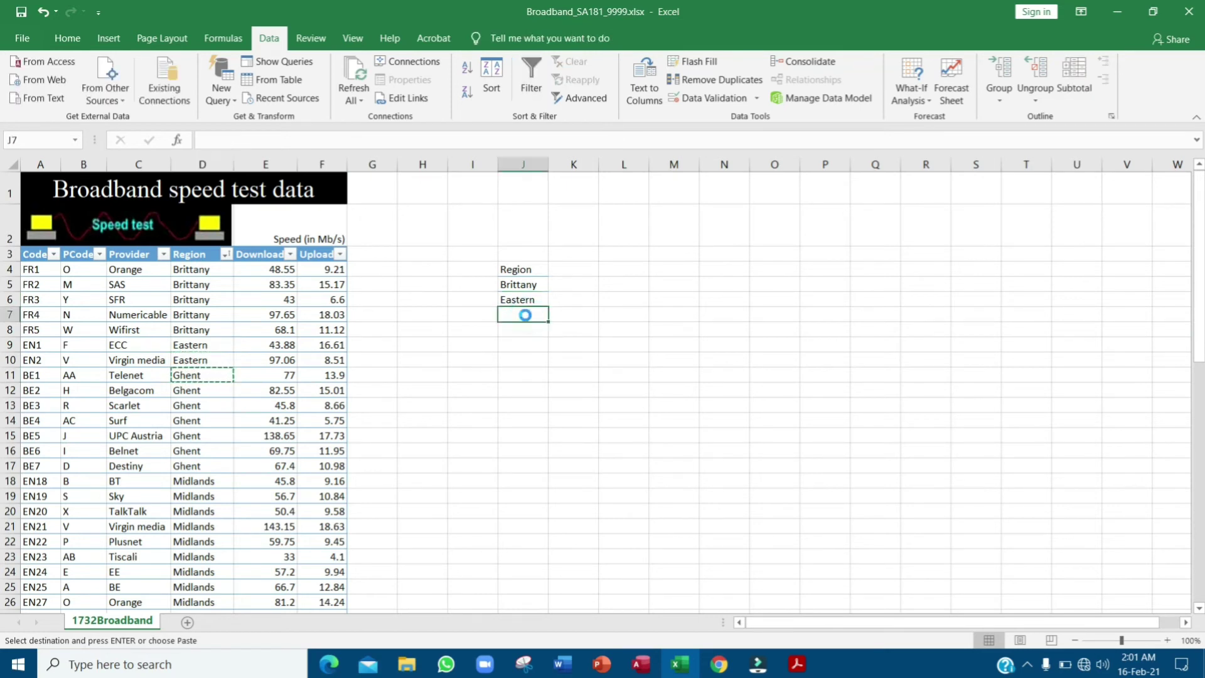
{"action": "key", "text": "ctrl+v"}
{"action": "left_click", "coordinate": [199, 481]}
{"action": "key", "text": "ctrl+c"}
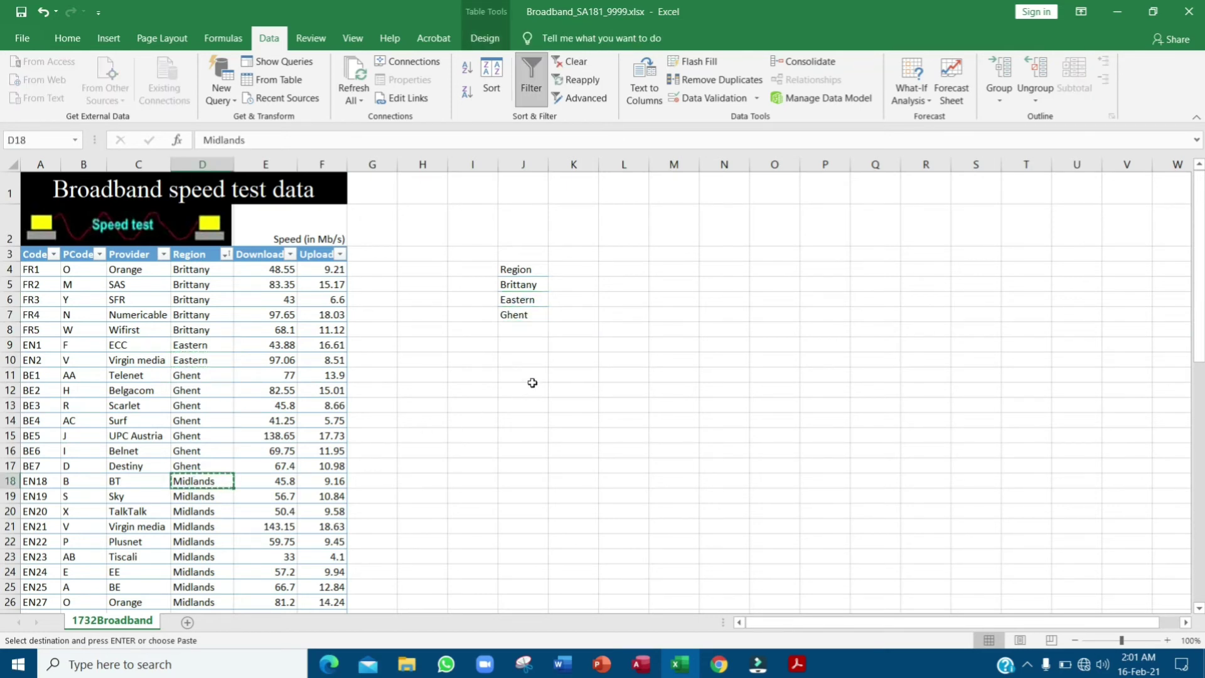
{"action": "left_click", "coordinate": [530, 329]}
{"action": "key", "text": "ctrl+v"}
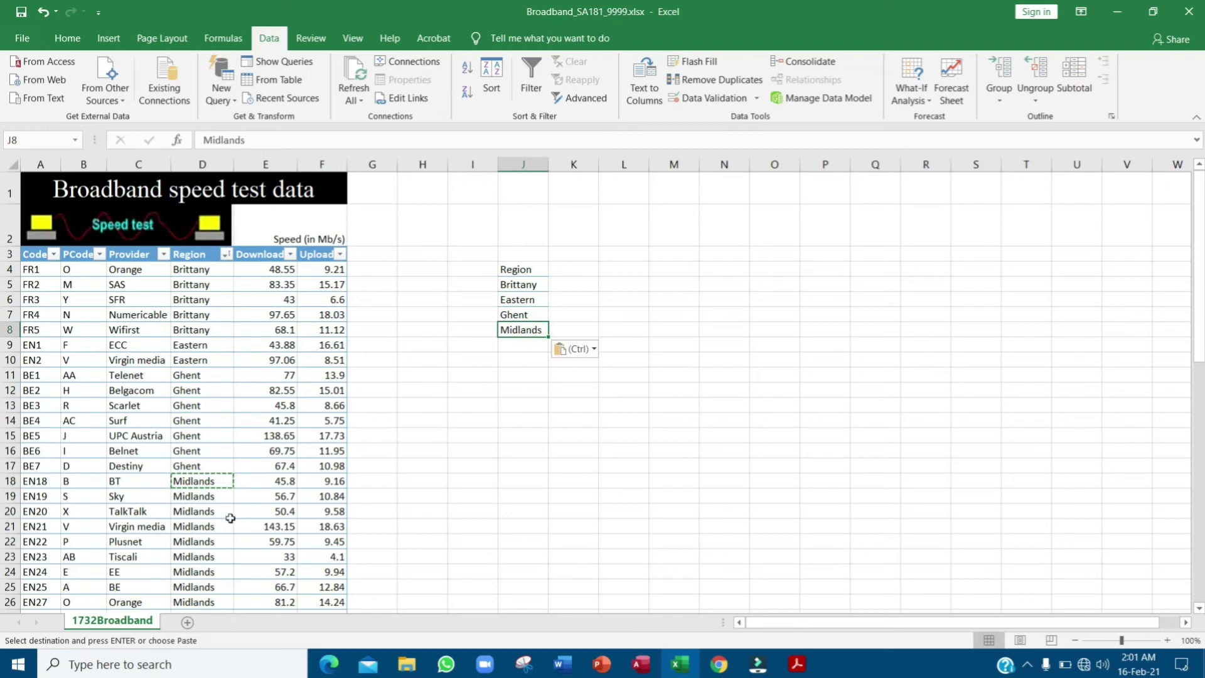
- Paste North East and South Wales from further down the table into J9 and J10
{"action": "scroll", "coordinate": [231, 519], "scroll_direction": "down", "scroll_amount": 3}
{"action": "scroll", "coordinate": [231, 519], "scroll_direction": "down", "scroll_amount": 1}
{"action": "left_click", "coordinate": [207, 436]}
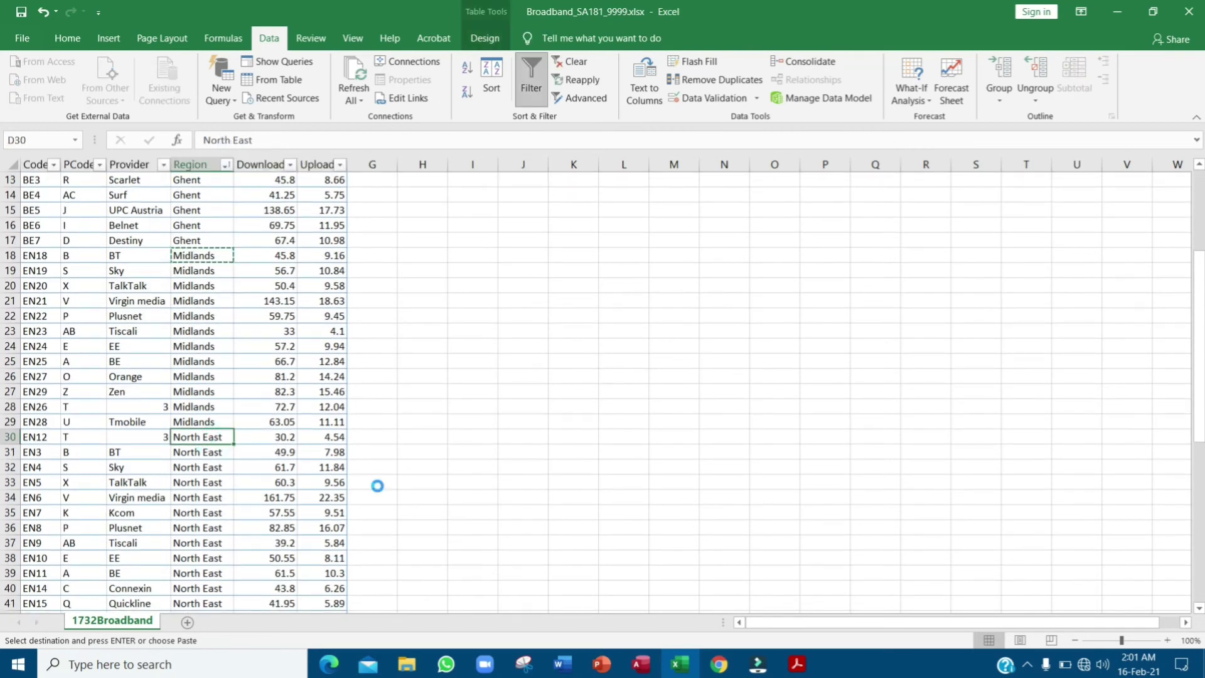
{"action": "scroll", "coordinate": [505, 478], "scroll_direction": "up", "scroll_amount": 4}
{"action": "left_click", "coordinate": [520, 345]}
{"action": "key", "text": "ctrl+v"}
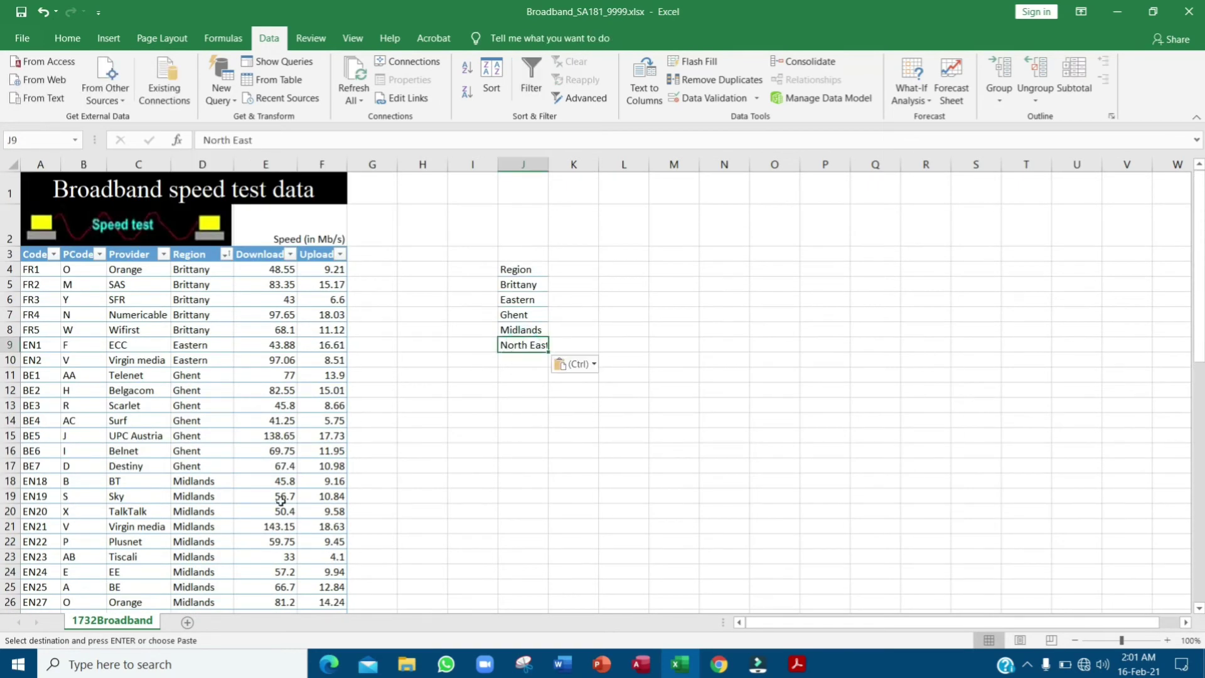
{"action": "scroll", "coordinate": [231, 519], "scroll_direction": "down", "scroll_amount": 4}
{"action": "scroll", "coordinate": [225, 522], "scroll_direction": "down", "scroll_amount": 5}
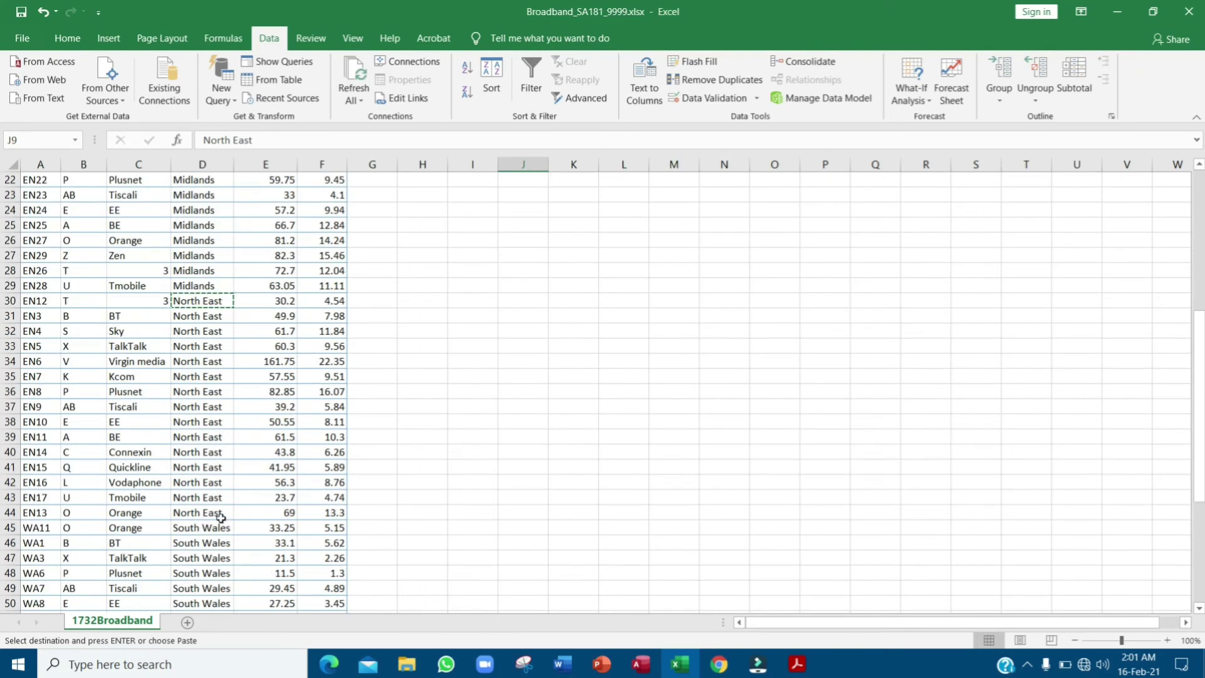
{"action": "left_click", "coordinate": [211, 437]}
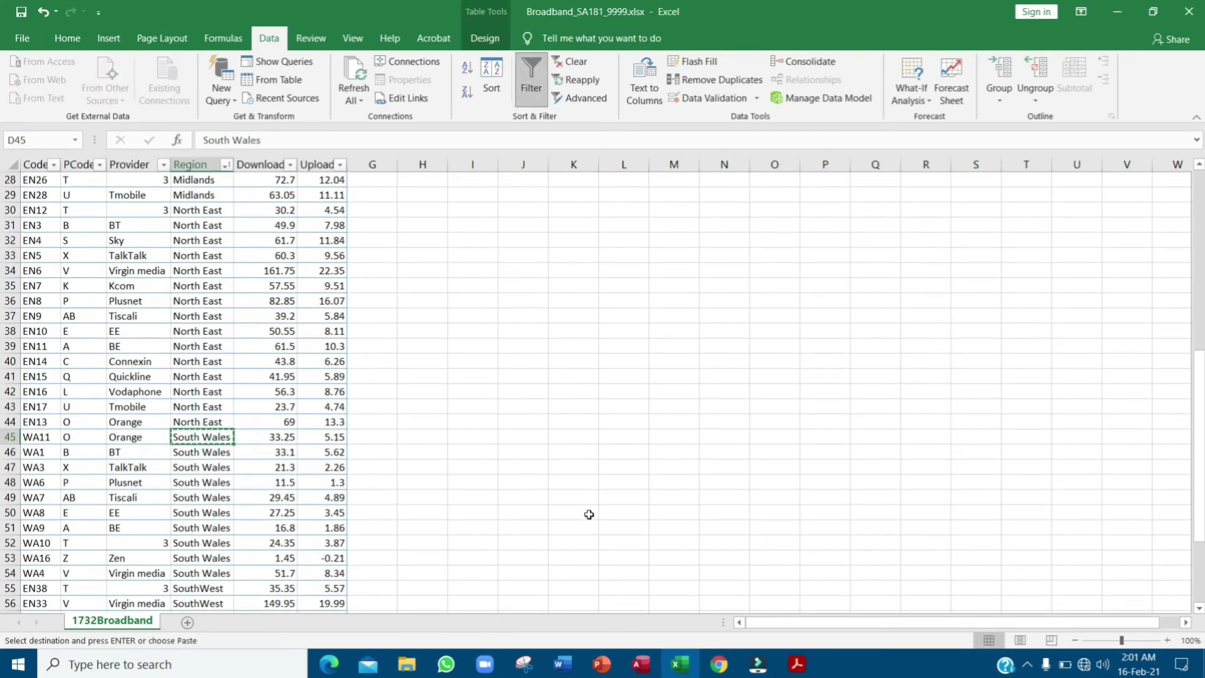
{"action": "scroll", "coordinate": [510, 351], "scroll_direction": "up", "scroll_amount": 5}
{"action": "scroll", "coordinate": [509, 351], "scroll_direction": "up", "scroll_amount": 4}
{"action": "left_click", "coordinate": [516, 359]}
{"action": "key", "text": "ctrl+v"}
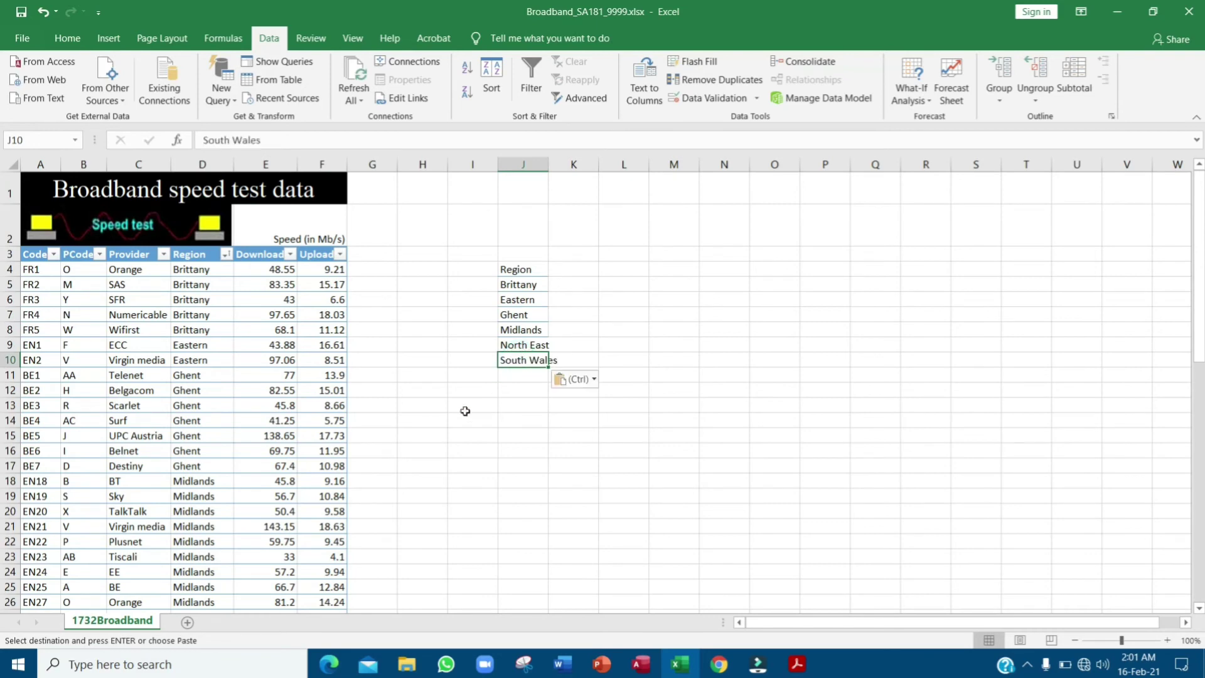
- Copy SouthWest into J11 and autofit column J to the region names
{"action": "scroll", "coordinate": [268, 480], "scroll_direction": "down", "scroll_amount": 13}
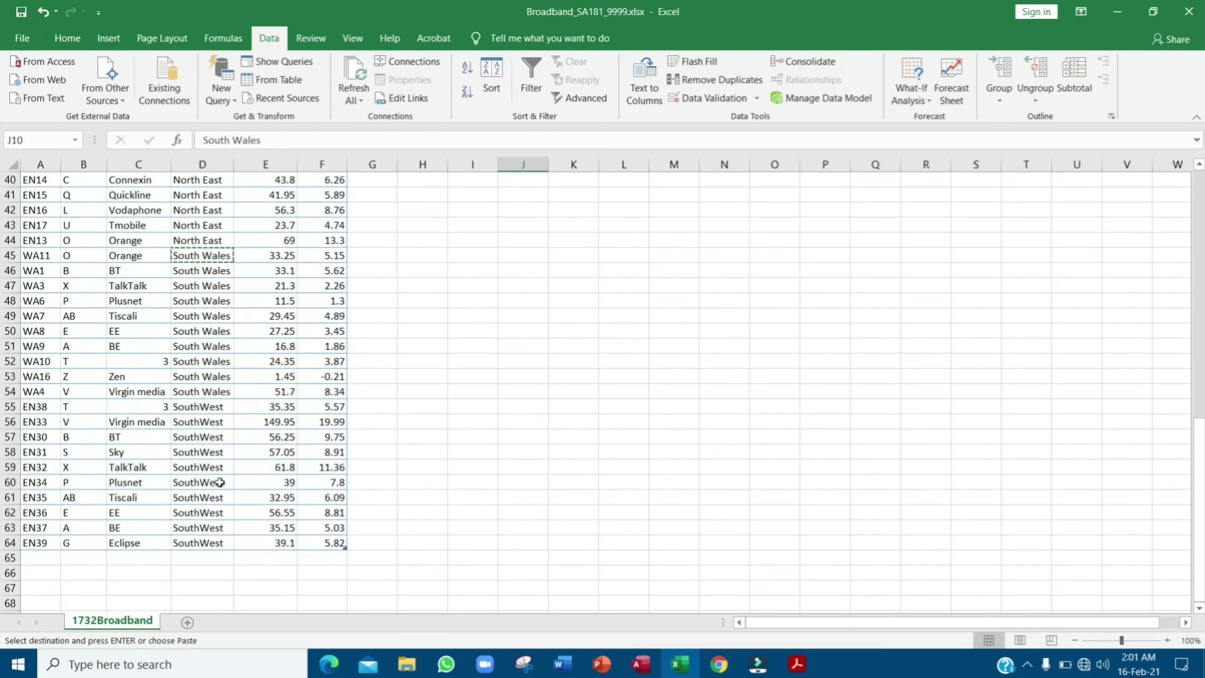
{"action": "left_click", "coordinate": [208, 481]}
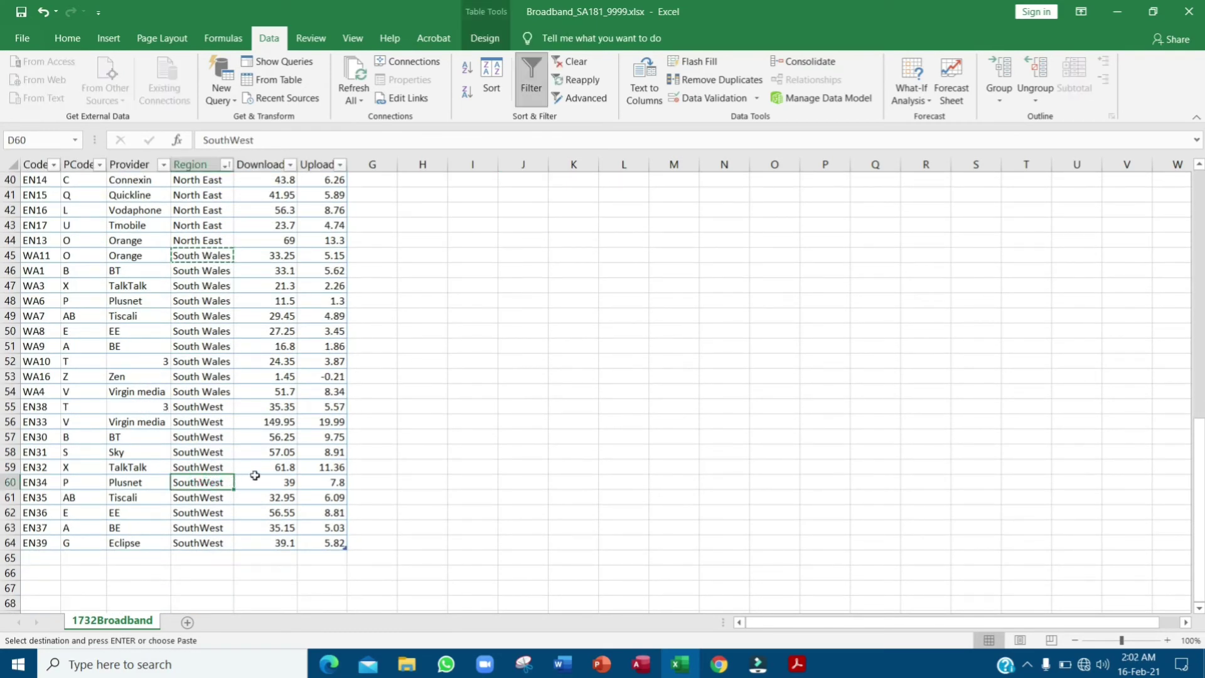
{"action": "key", "text": "ctrl+c"}
{"action": "scroll", "coordinate": [415, 499], "scroll_direction": "up", "scroll_amount": 13}
{"action": "left_click", "coordinate": [527, 375]}
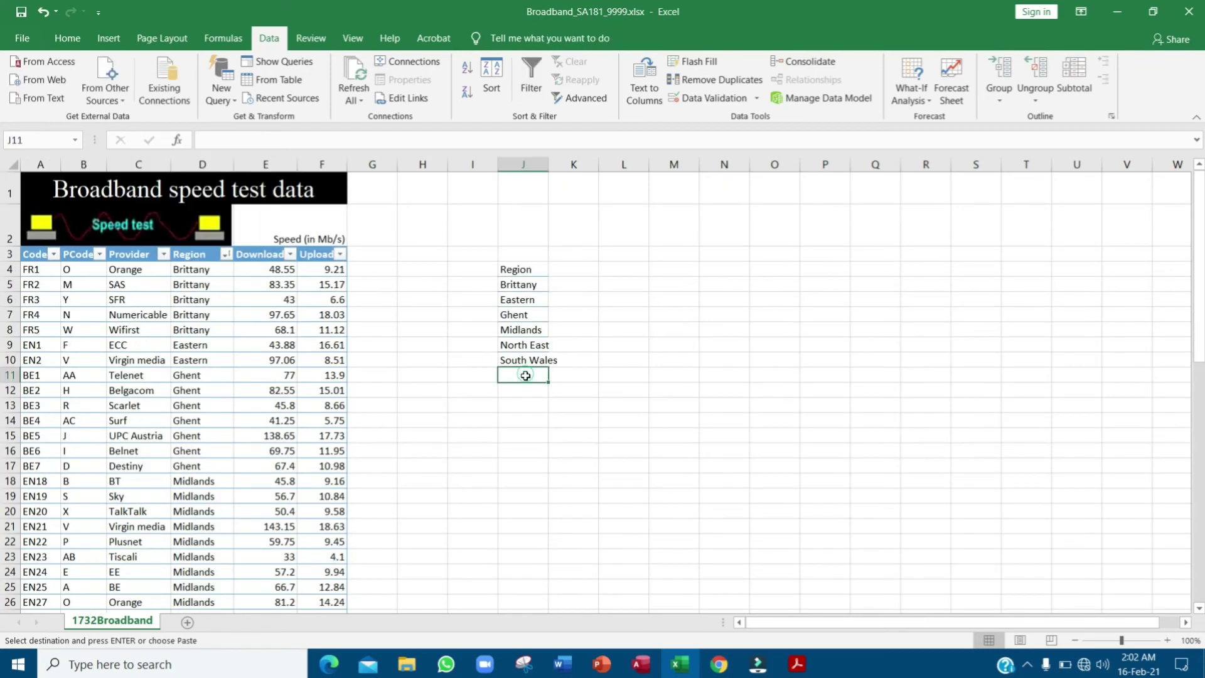
{"action": "key", "text": "ctrl+v"}
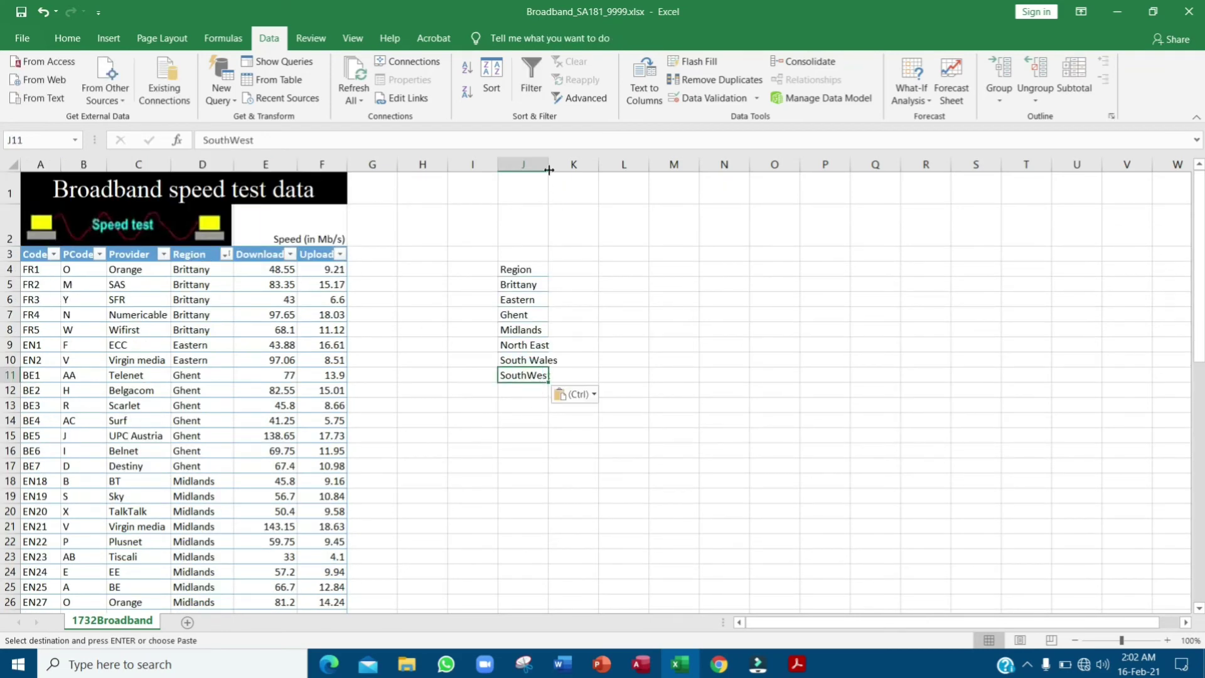
{"action": "double_click", "coordinate": [549, 170]}
- Check the Region filter's value list, then select the seven names in J5:J11
{"action": "left_click", "coordinate": [214, 268]}
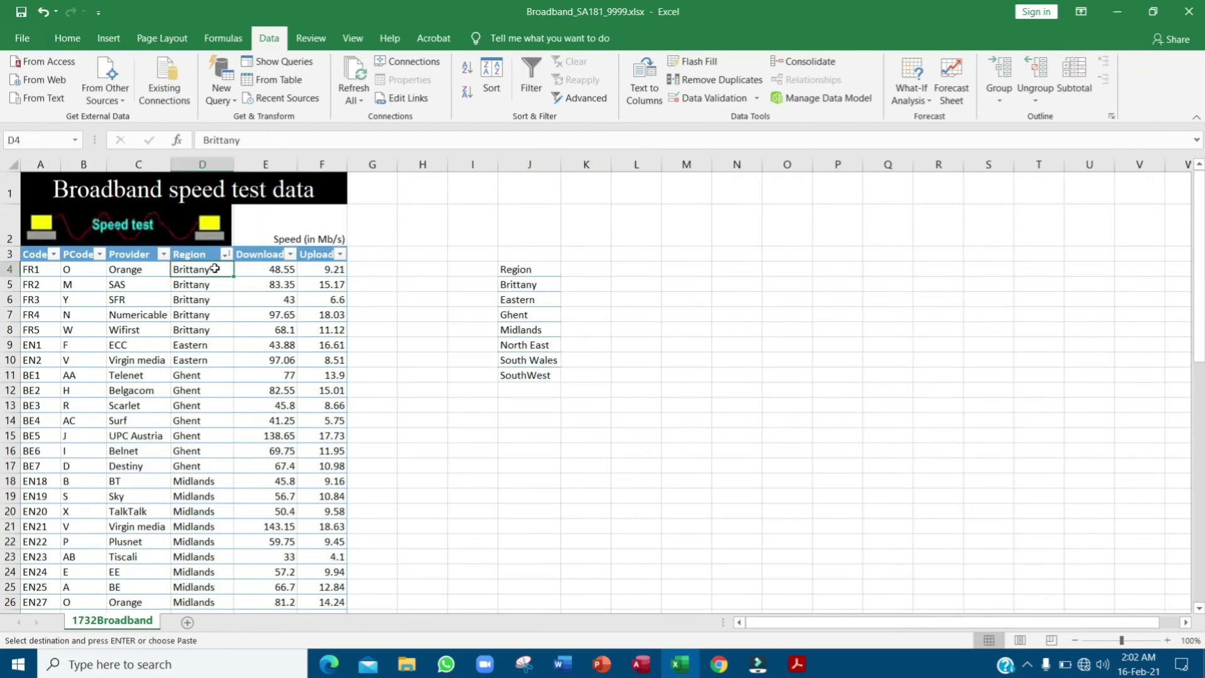
{"action": "left_click", "coordinate": [225, 243]}
{"action": "left_click", "coordinate": [226, 254]}
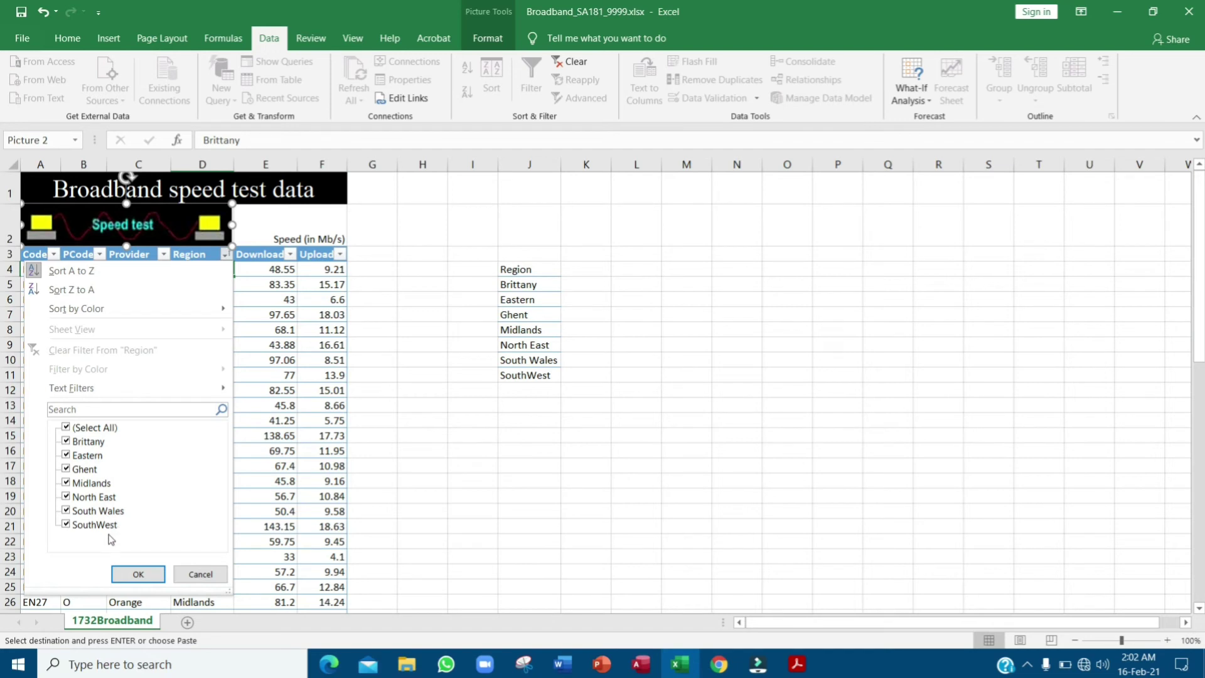
{"action": "left_click", "coordinate": [153, 578]}
{"action": "left_click_drag", "start_coordinate": [550, 283], "coordinate": [544, 375]}
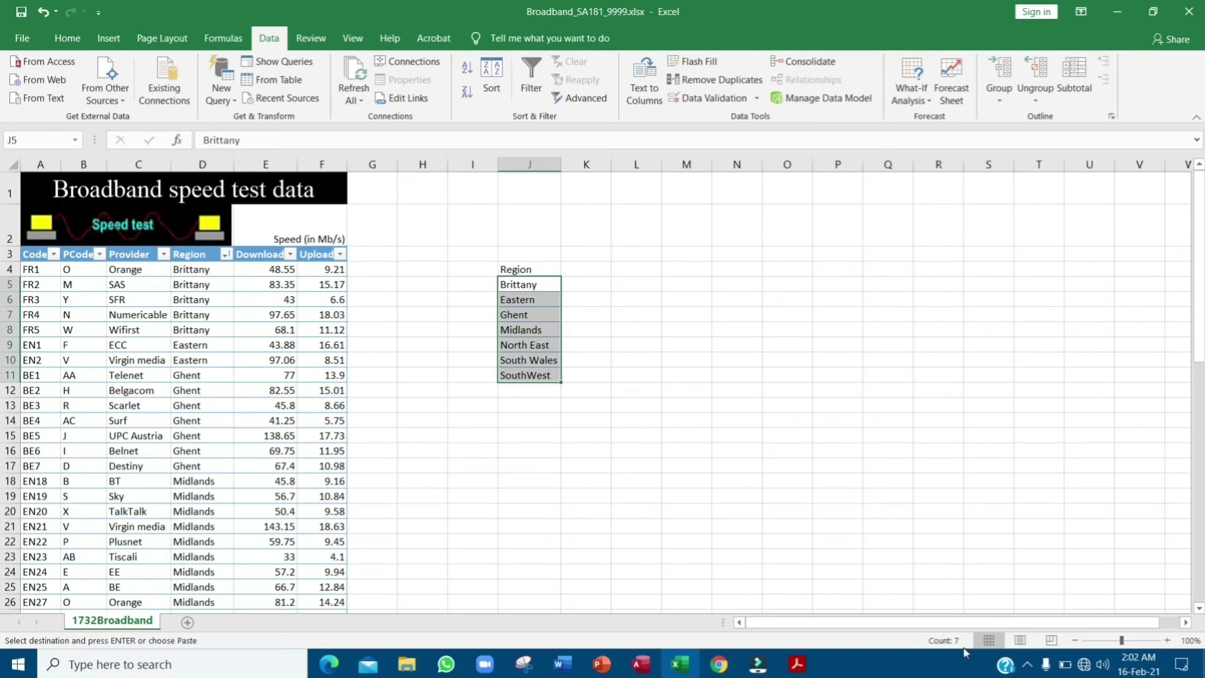
{"action": "key", "text": "ctrl+q"}
{"action": "key", "text": "alt+Tab"}
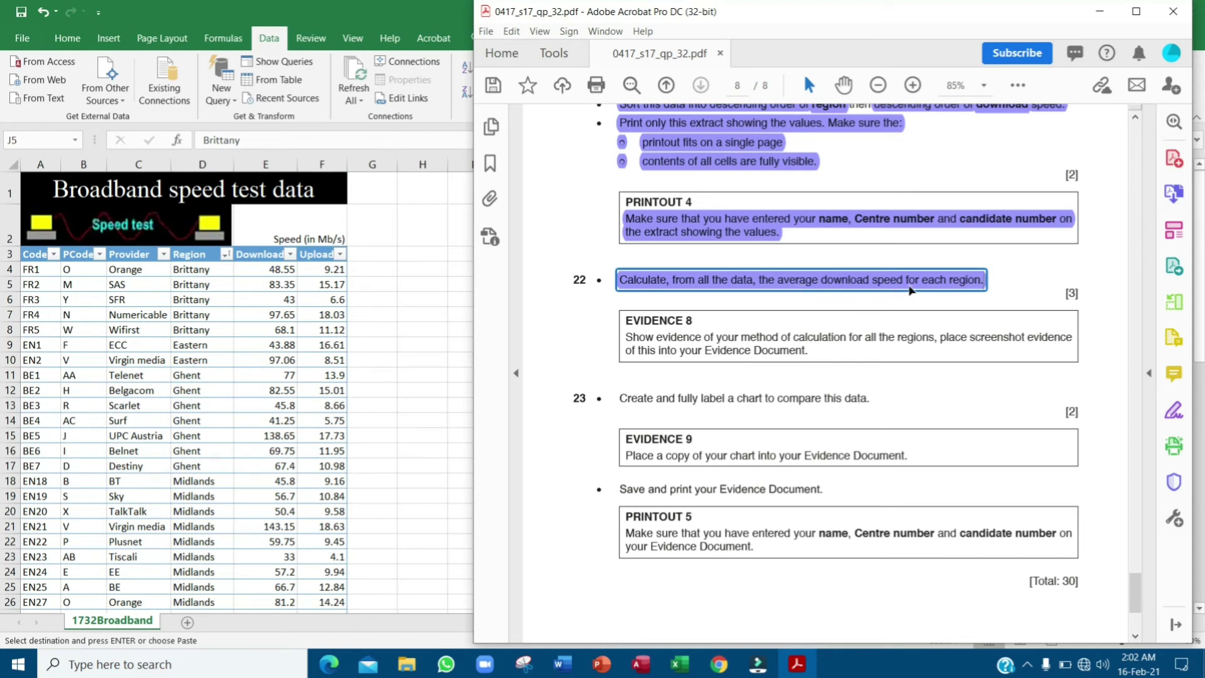
- Type 'Average download speed' into K4 and recheck the exam question
{"action": "left_click", "coordinate": [439, 305]}
{"action": "left_click", "coordinate": [591, 269]}
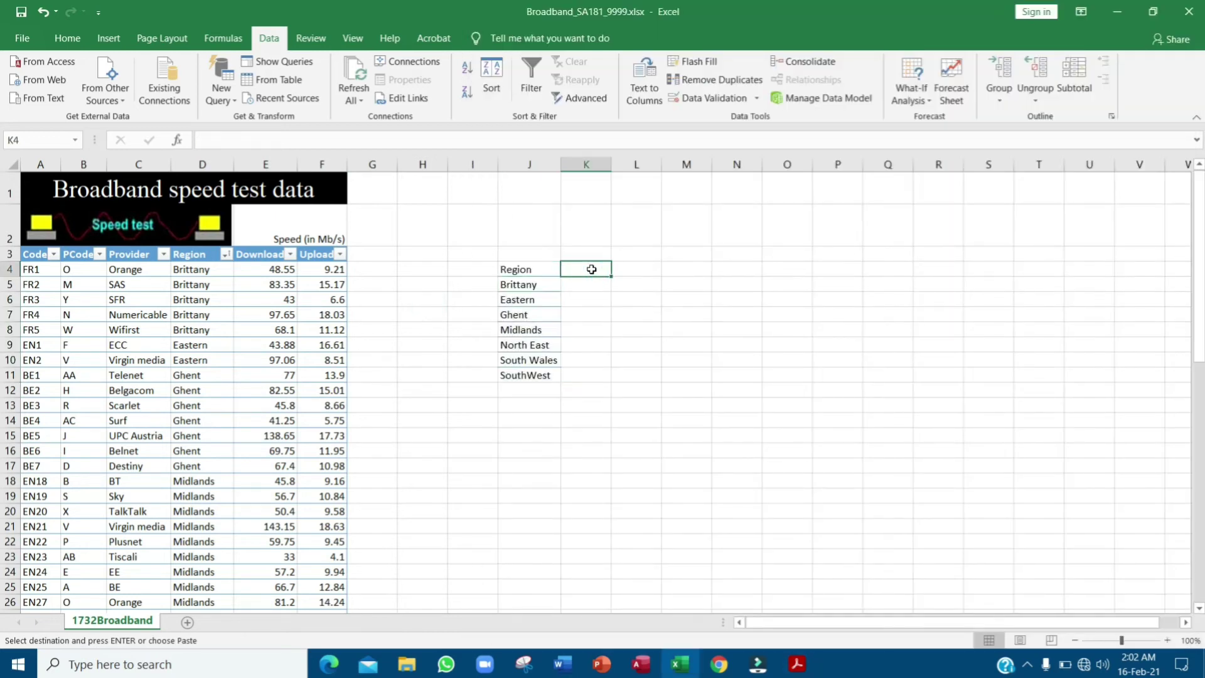
{"action": "type", "text": "Average downloa"}
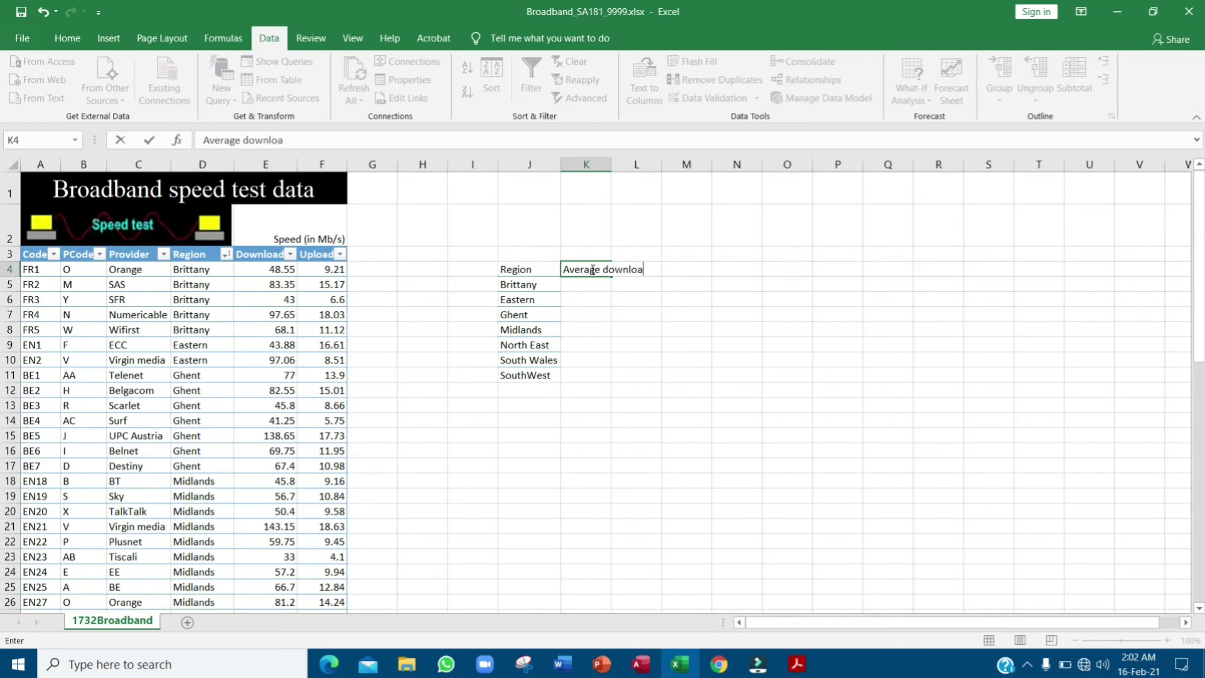
{"action": "type", "text": "d spee"}
{"action": "key", "text": "Return"}
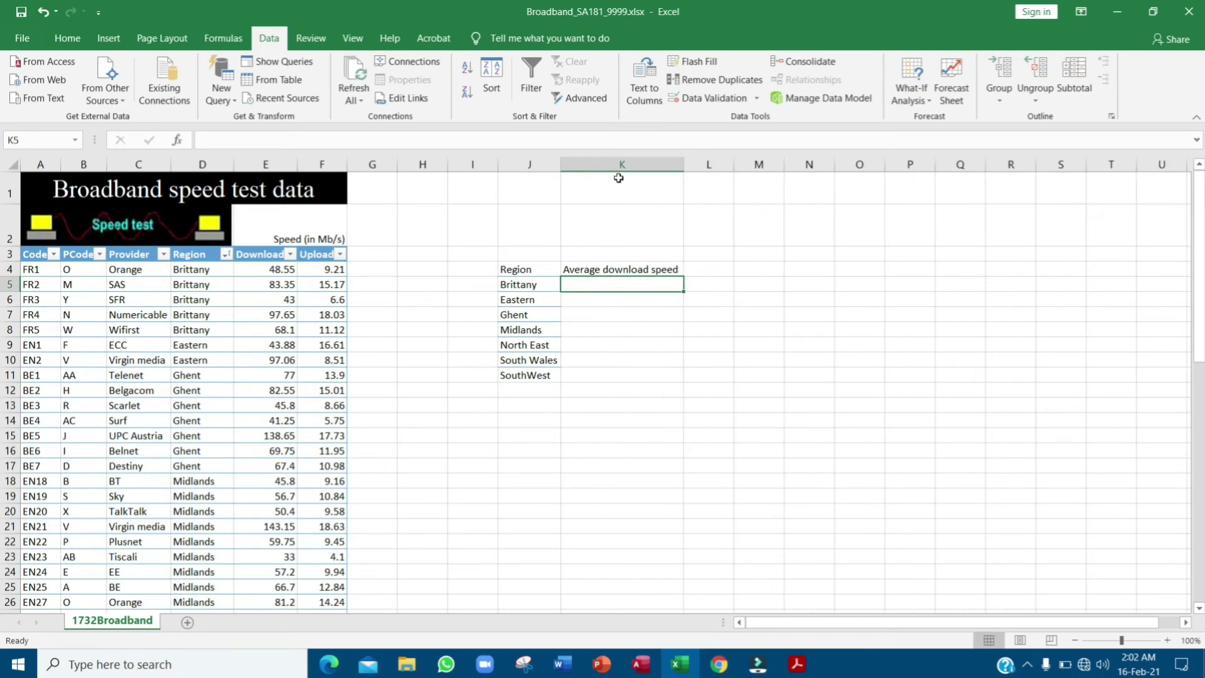
{"action": "key", "text": "alt+Tab"}
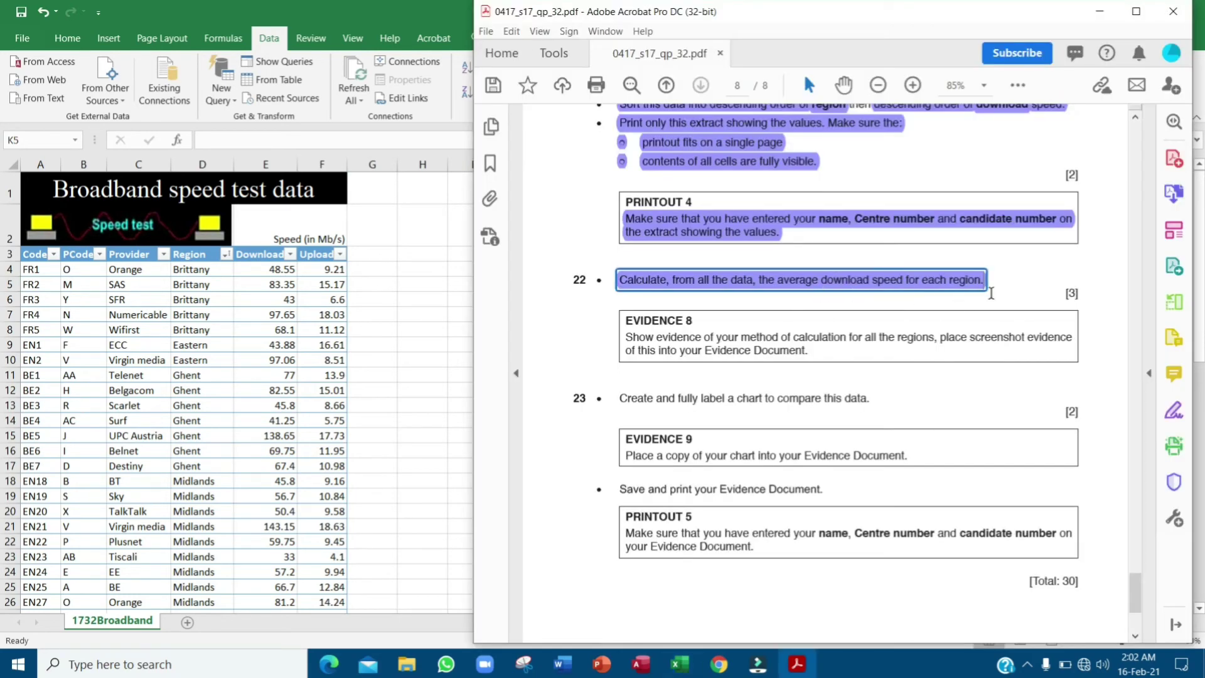
{"action": "left_click", "coordinate": [444, 337]}
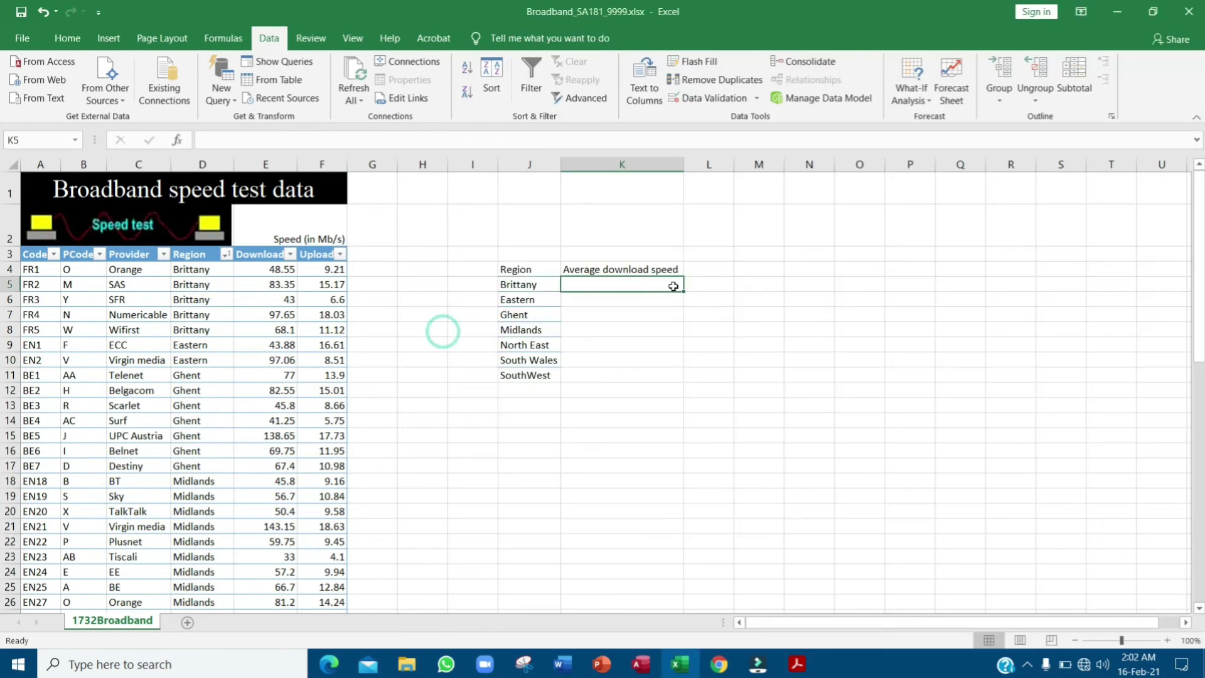
- On the Formulas ribbon, glance at Logical, then open More Functions > Statistical
{"action": "left_click", "coordinate": [224, 38]}
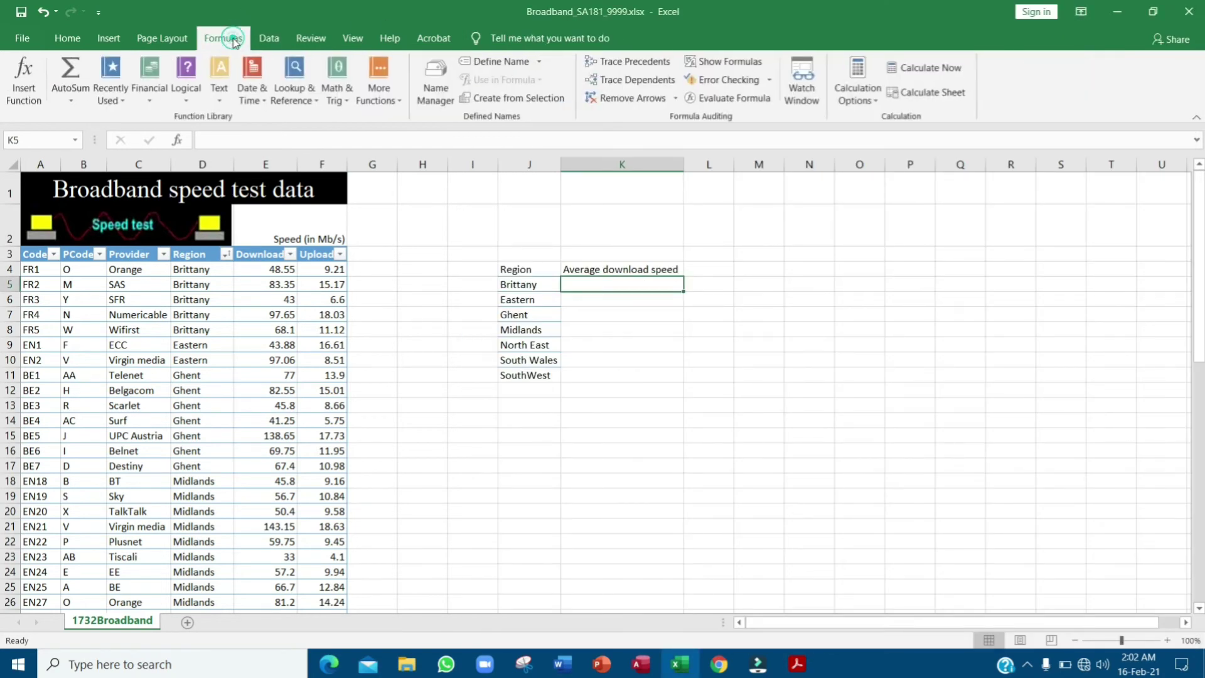
{"action": "left_click", "coordinate": [181, 103]}
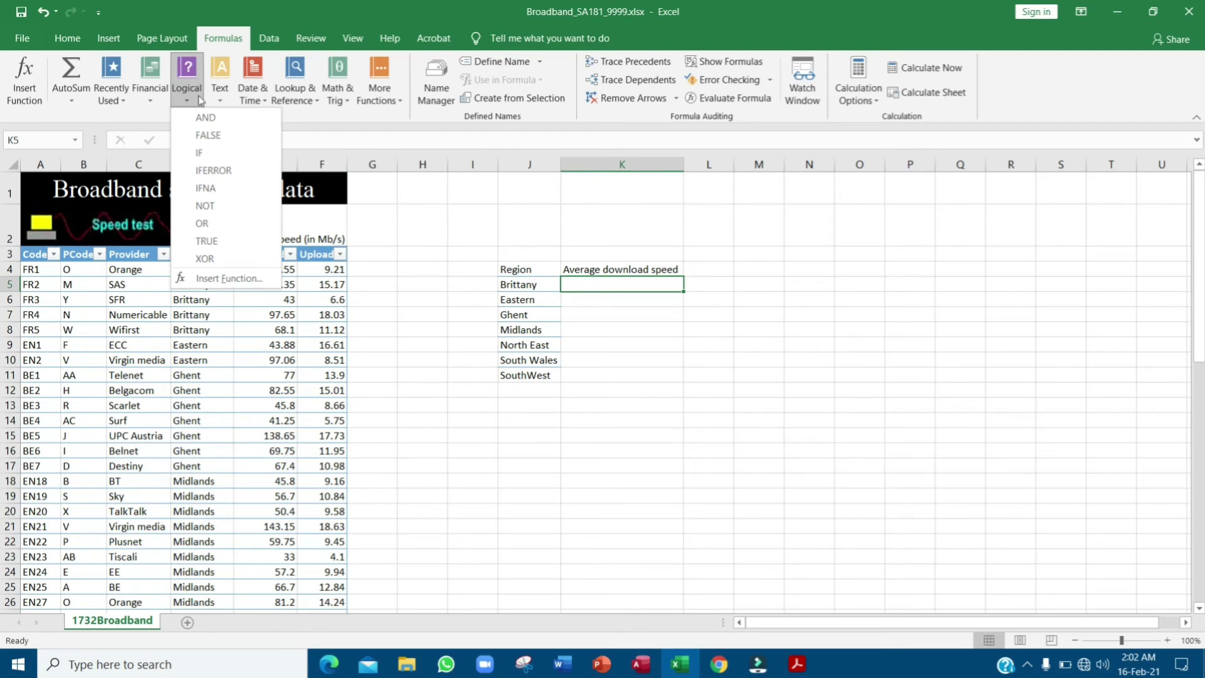
{"action": "left_click", "coordinate": [200, 100]}
{"action": "left_click", "coordinate": [380, 94]}
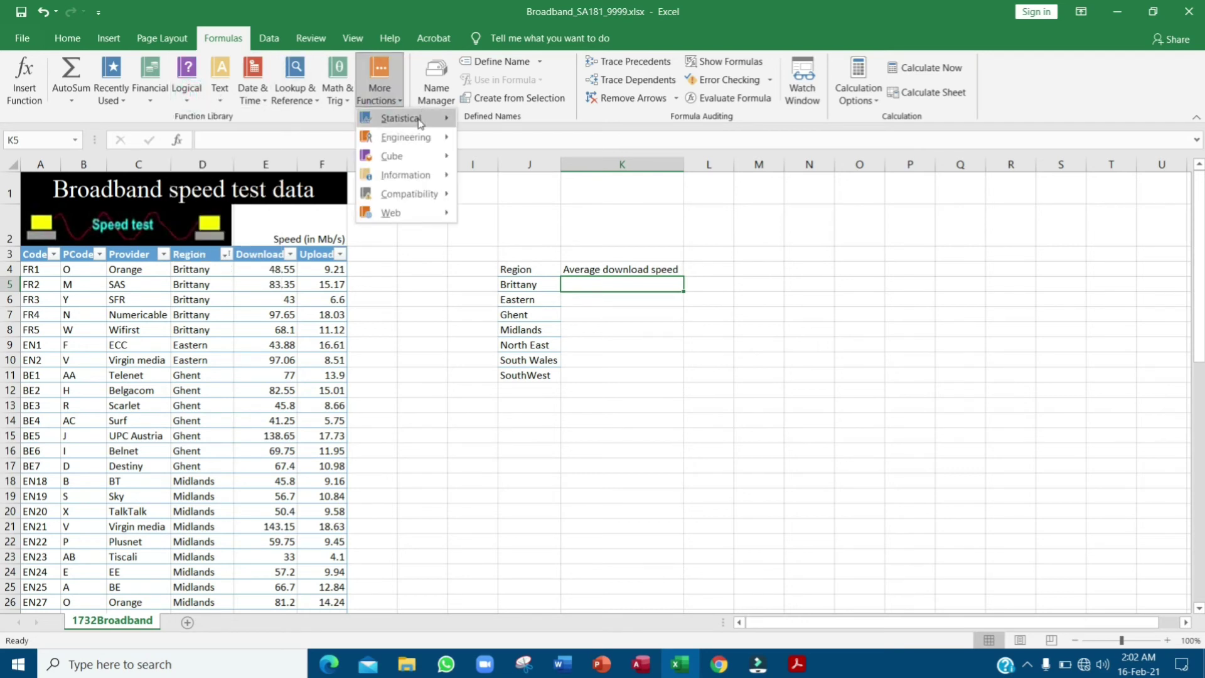
{"action": "mouse_move", "coordinate": [419, 124]}
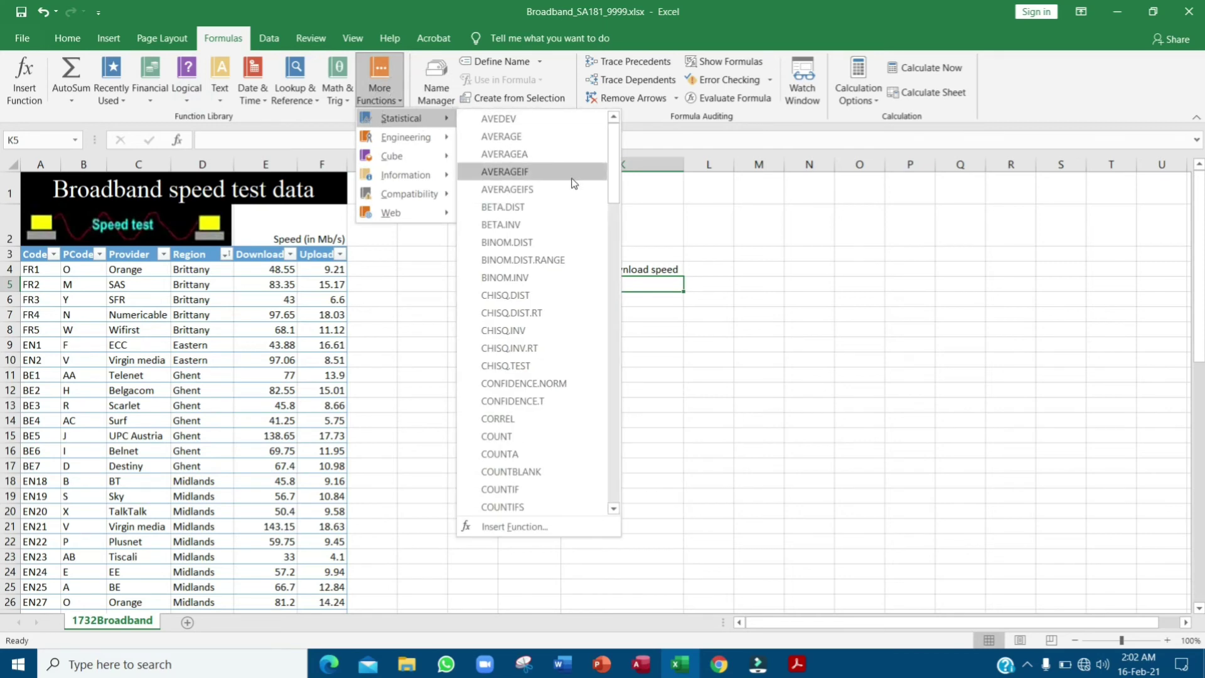
- Insert AVERAGEIF with Range Table1[Region], Criteria J5, Average_range Table1[Download], giving 68.13
{"action": "left_click", "coordinate": [545, 172]}
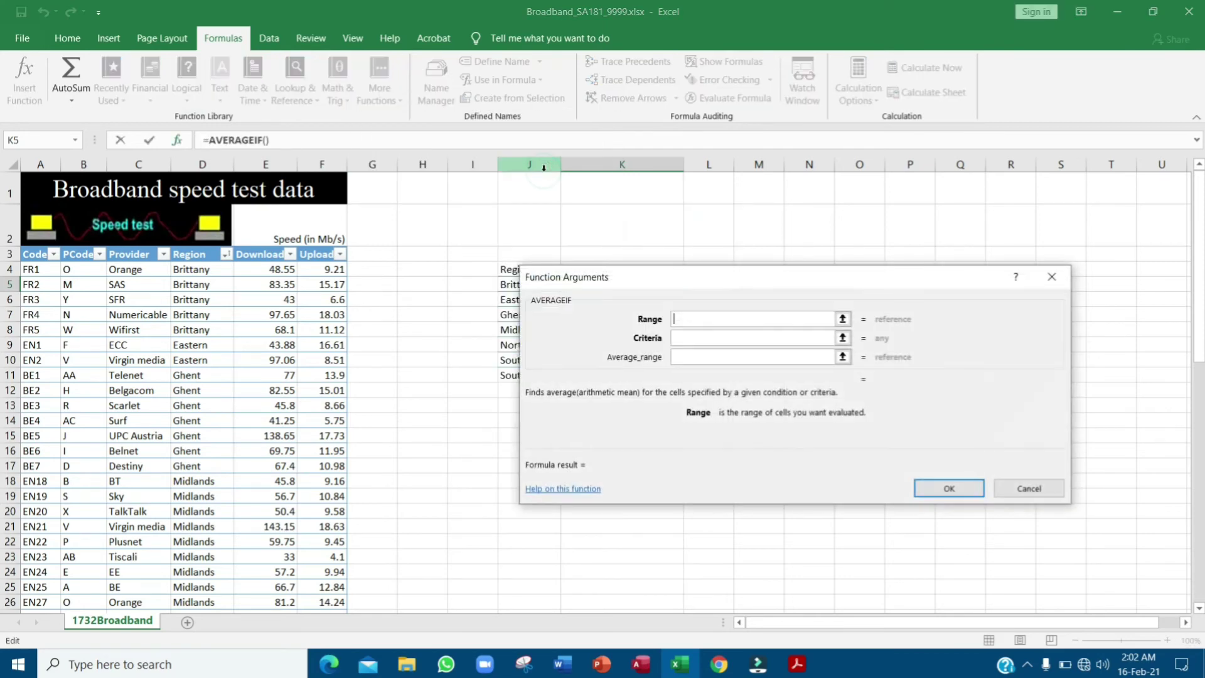
{"action": "left_click_drag", "start_coordinate": [760, 274], "coordinate": [840, 318]}
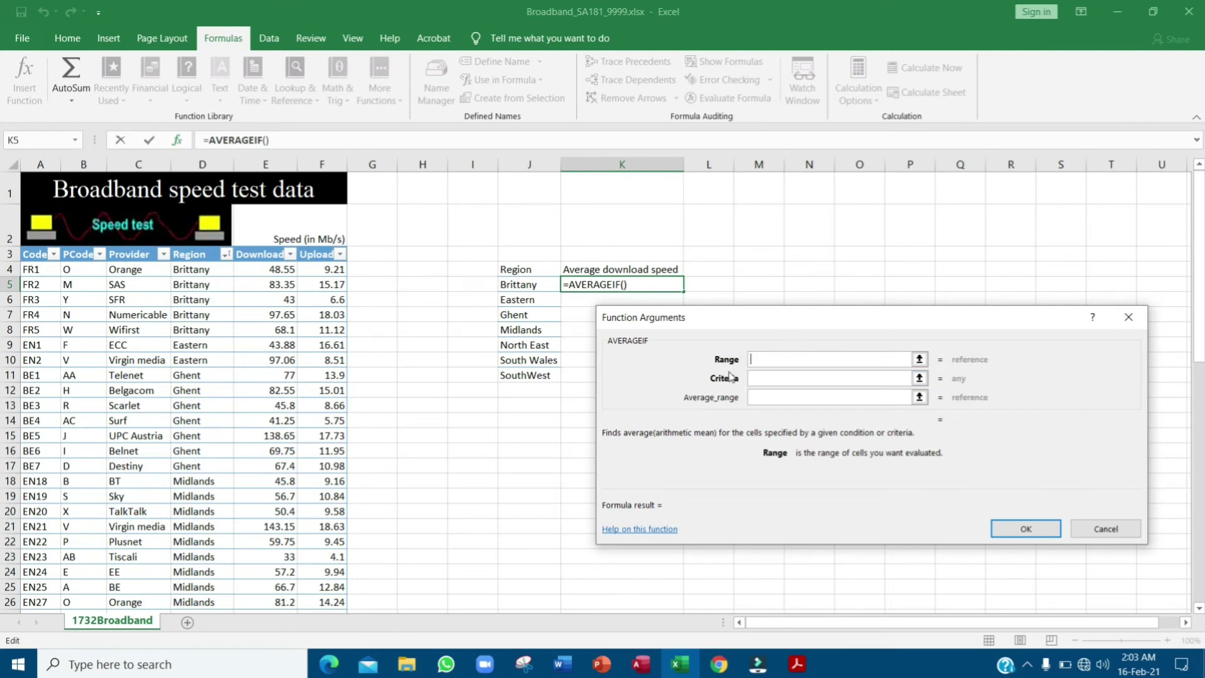
{"action": "left_click_drag", "start_coordinate": [207, 269], "coordinate": [204, 588]}
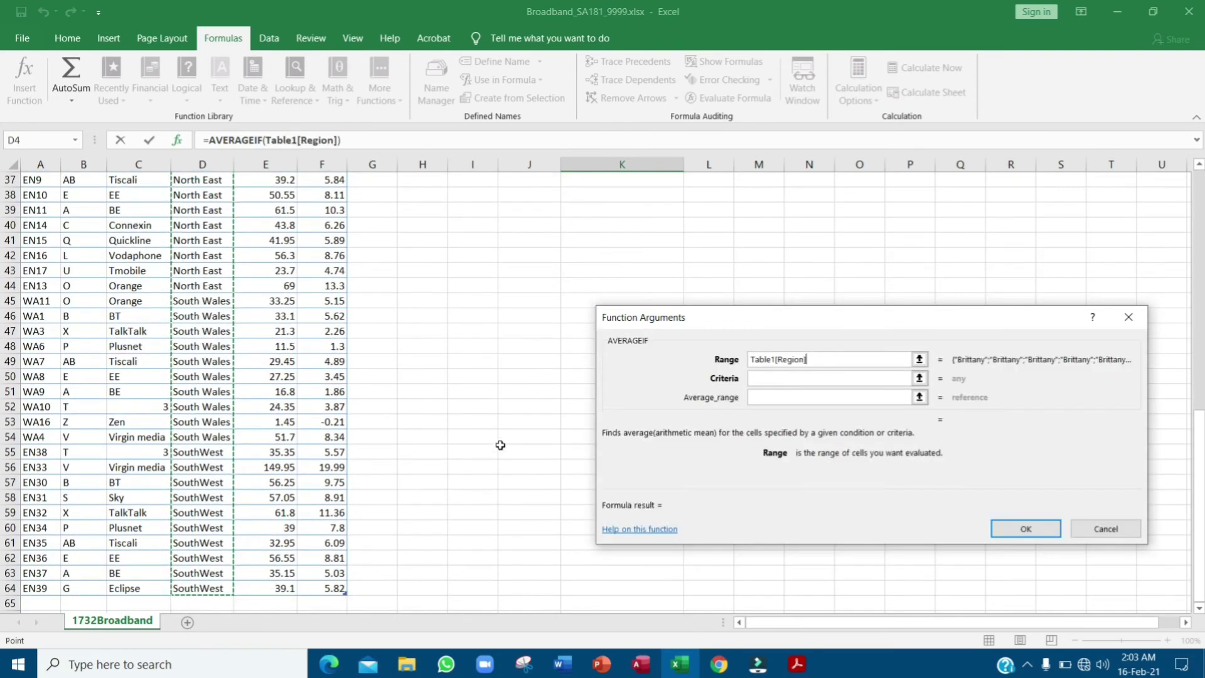
{"action": "scroll", "coordinate": [502, 433], "scroll_direction": "up", "scroll_amount": 12}
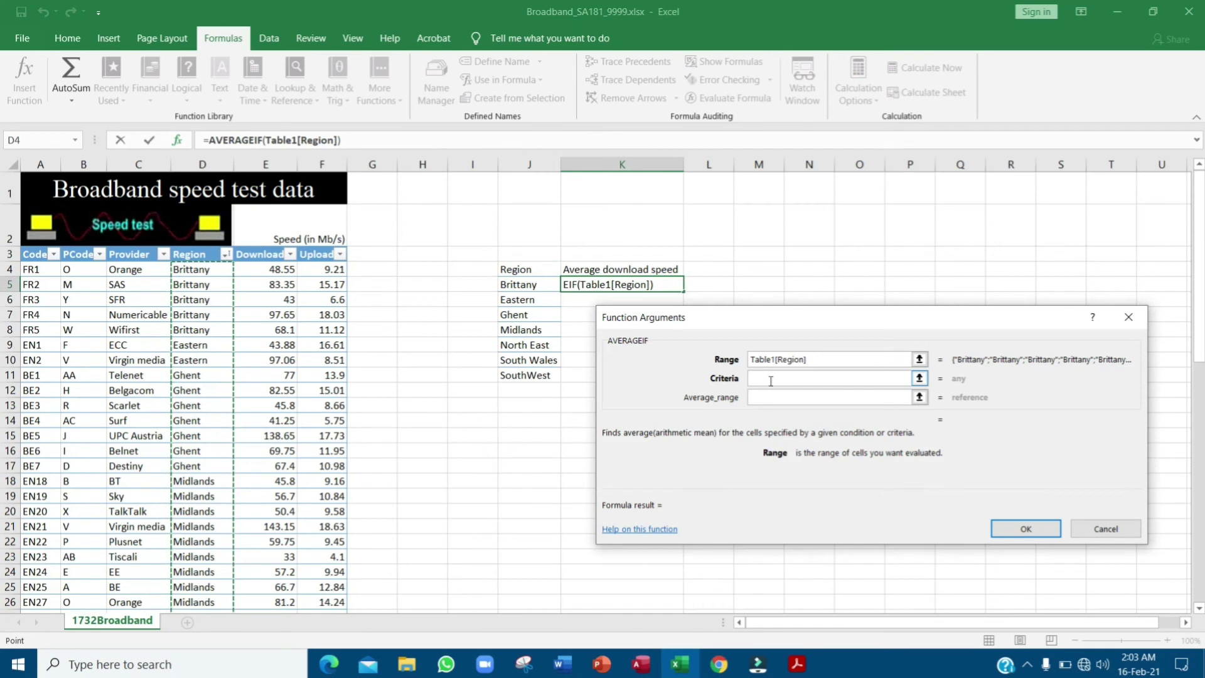
{"action": "left_click", "coordinate": [771, 378]}
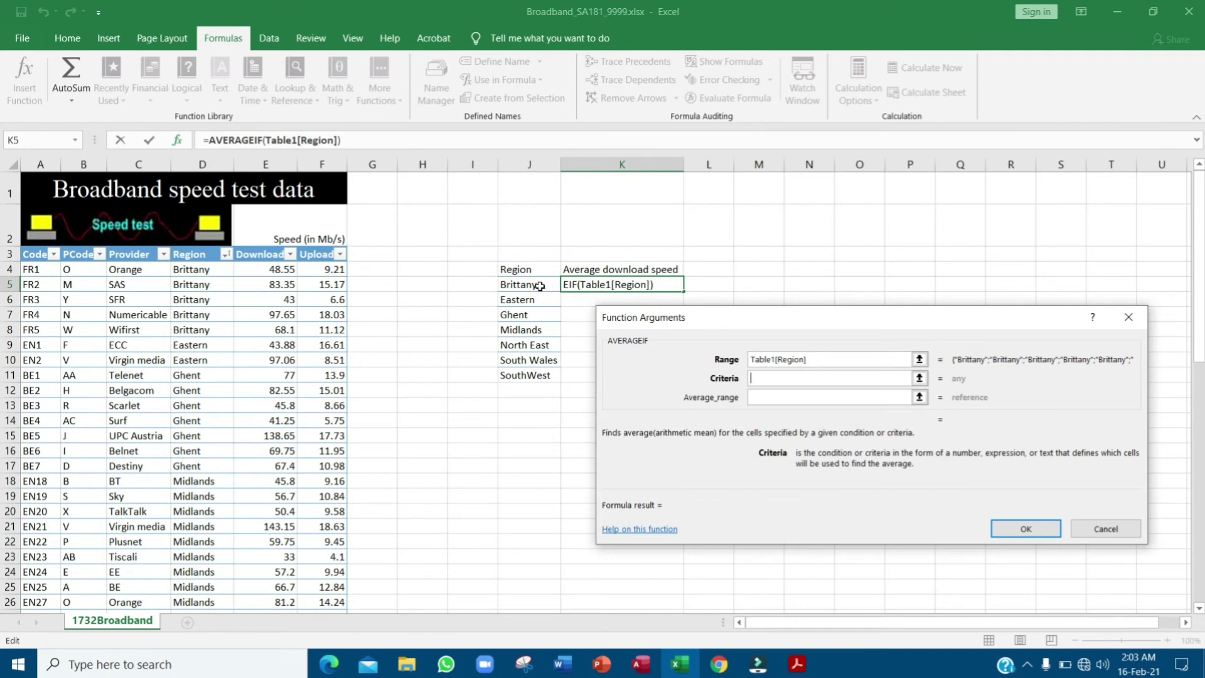
{"action": "left_click", "coordinate": [540, 286]}
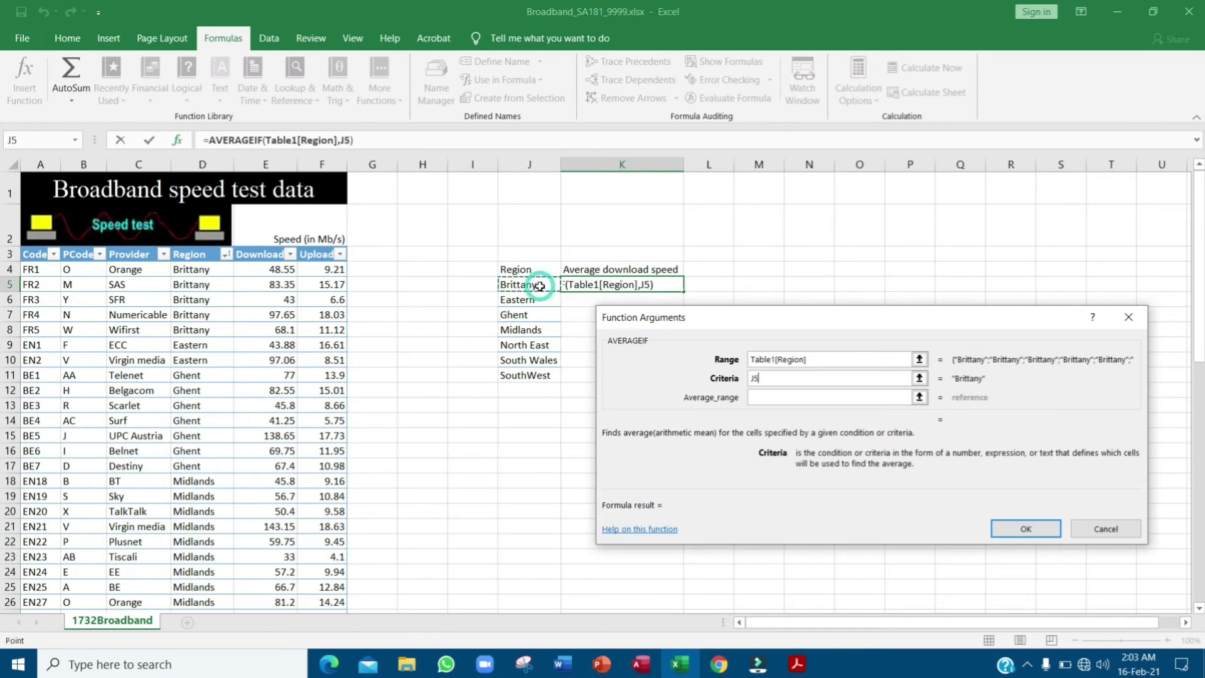
{"action": "left_click", "coordinate": [774, 397]}
{"action": "left_click_drag", "start_coordinate": [268, 269], "coordinate": [264, 577]}
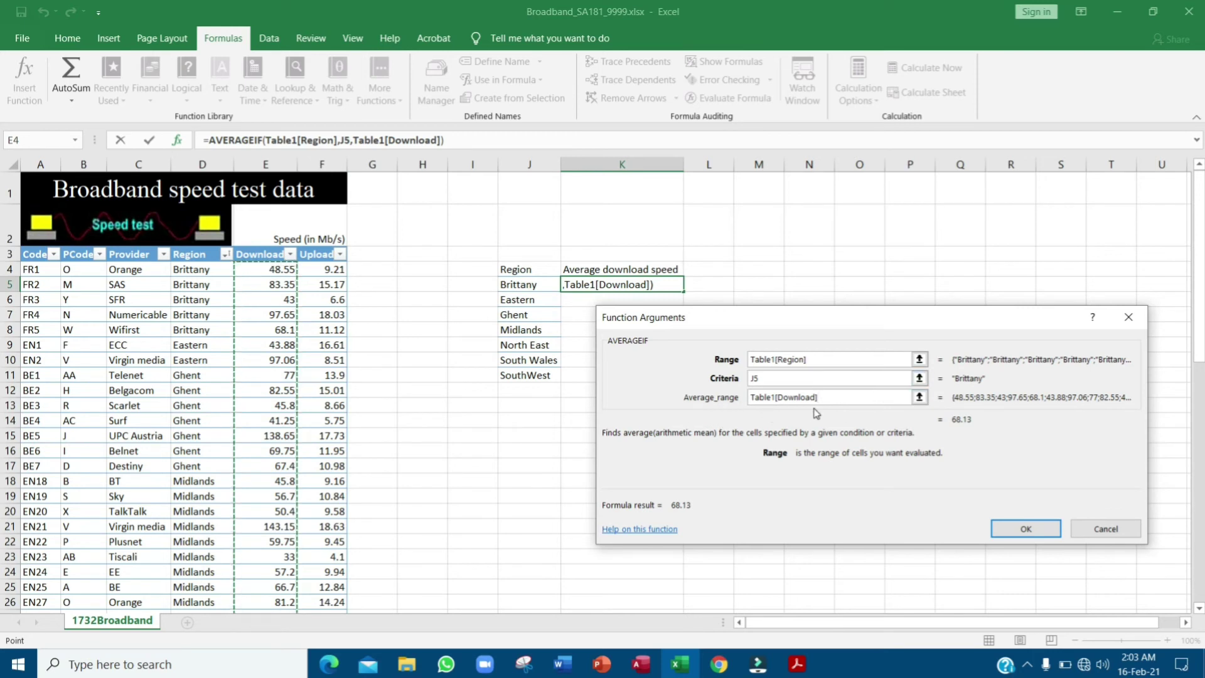
{"action": "left_click", "coordinate": [1025, 528]}
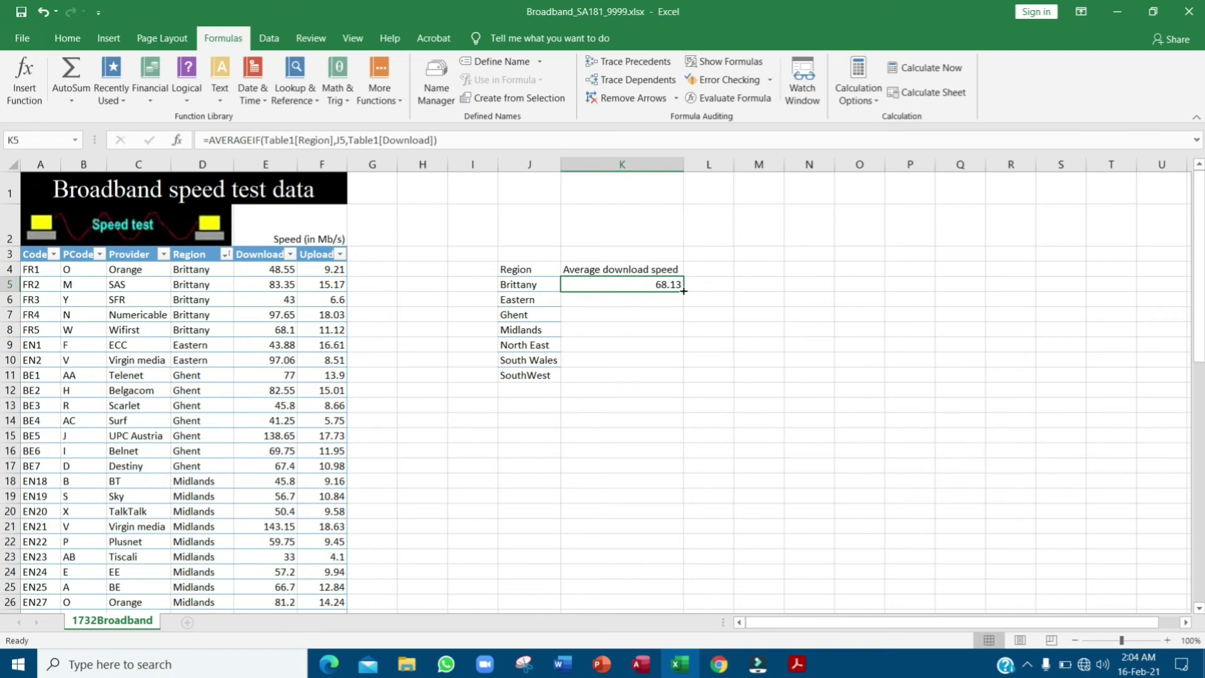
- Fill K5's AVERAGEIF down through K11, giving Eastern 70.47 through SouthWest 56.315
{"action": "left_click_drag", "start_coordinate": [683, 290], "coordinate": [682, 305]}
{"action": "double_click", "coordinate": [640, 297]}
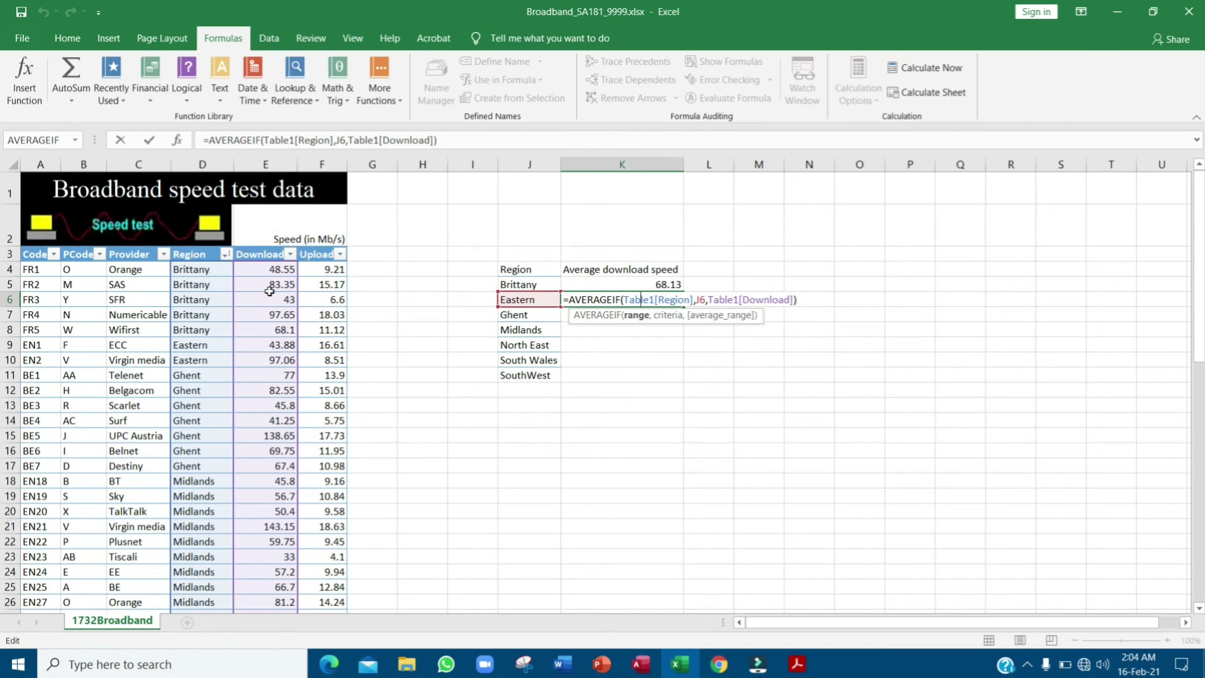
{"action": "key", "text": "Return"}
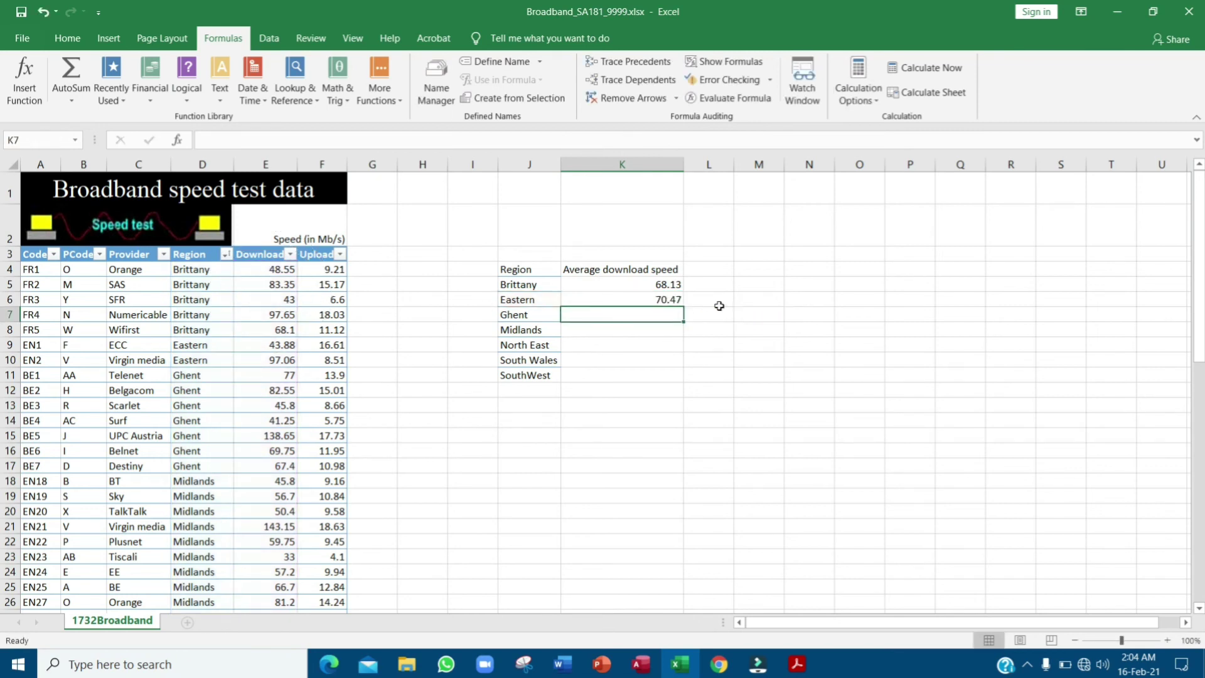
{"action": "left_click", "coordinate": [671, 300]}
{"action": "left_click_drag", "start_coordinate": [684, 306], "coordinate": [684, 382]}
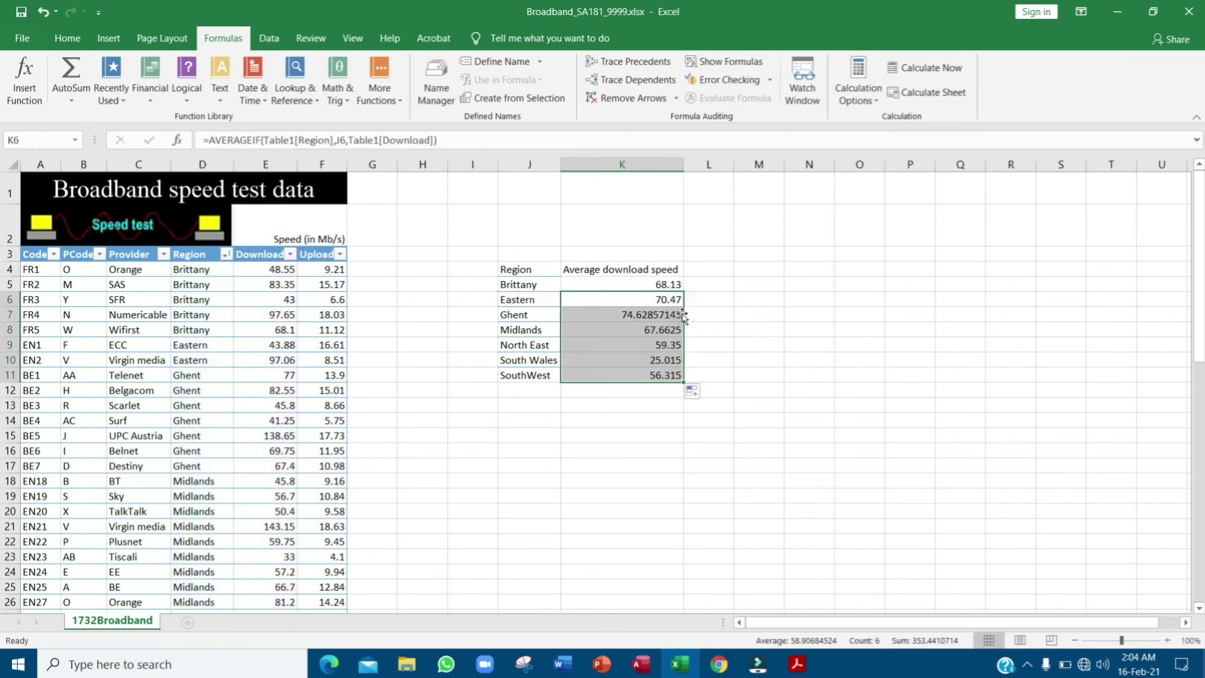
{"action": "left_click", "coordinate": [797, 664]}
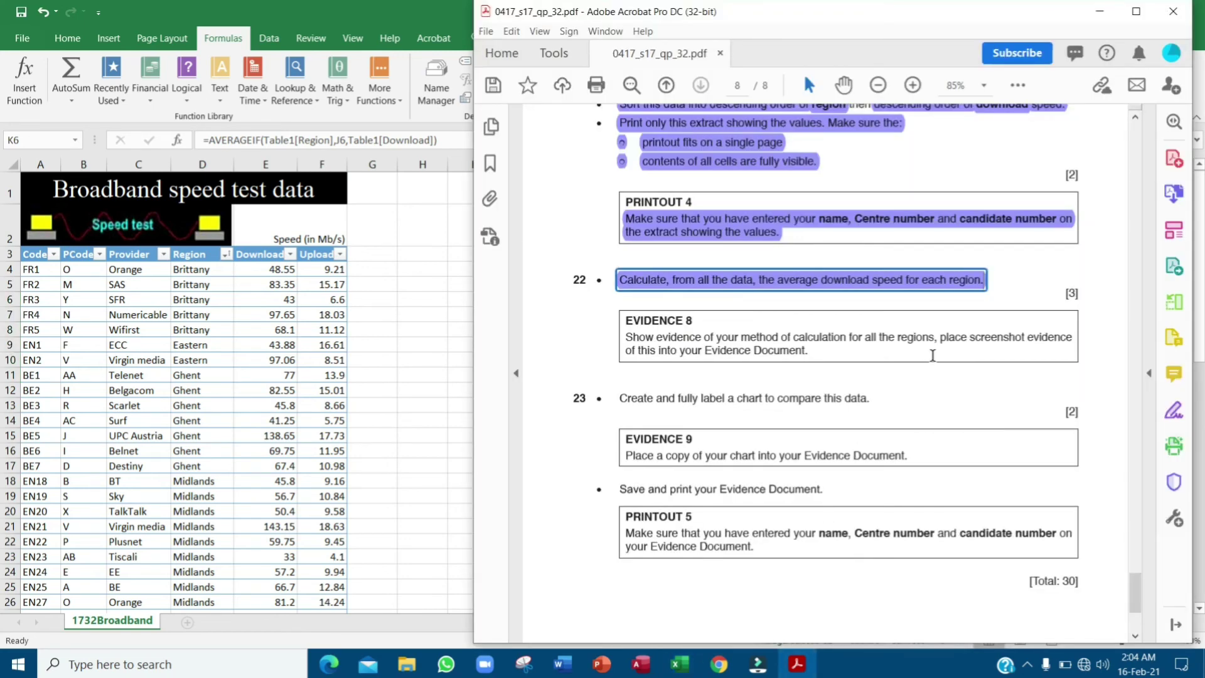
- Highlight the Evidence 8 screenshot instruction in purple, then return to Excel
{"action": "left_click_drag", "start_coordinate": [628, 340], "coordinate": [816, 359]}
{"action": "left_click", "coordinate": [836, 375]}
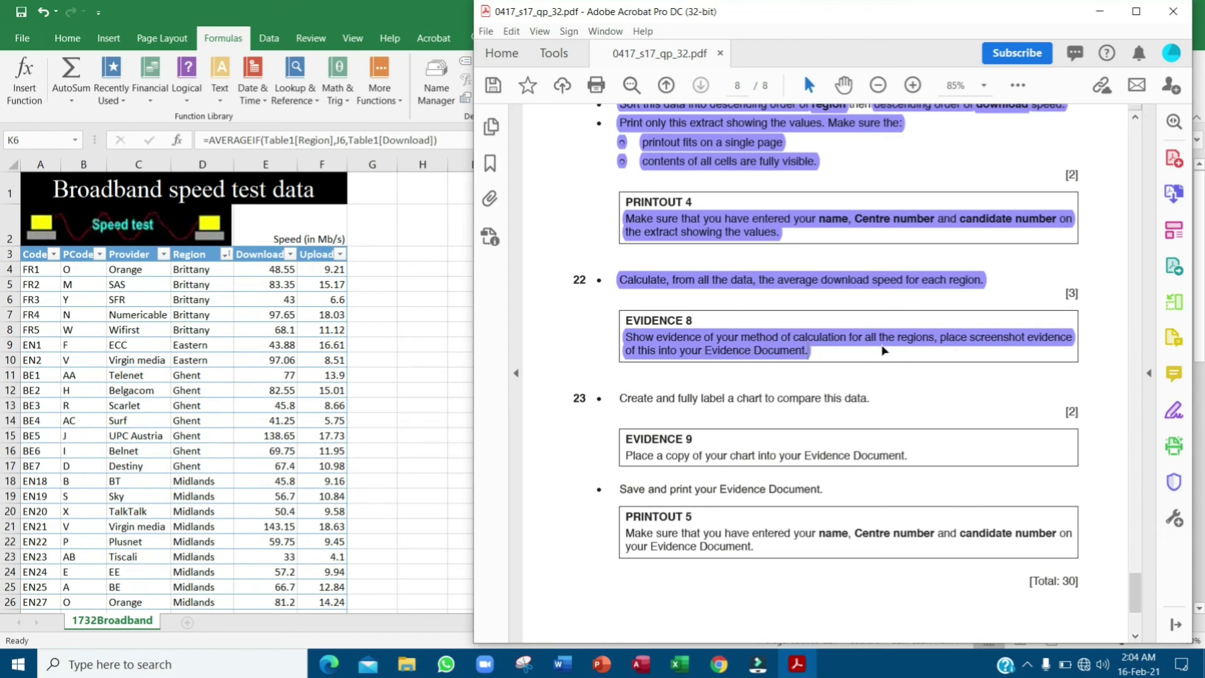
{"action": "left_click", "coordinate": [431, 374]}
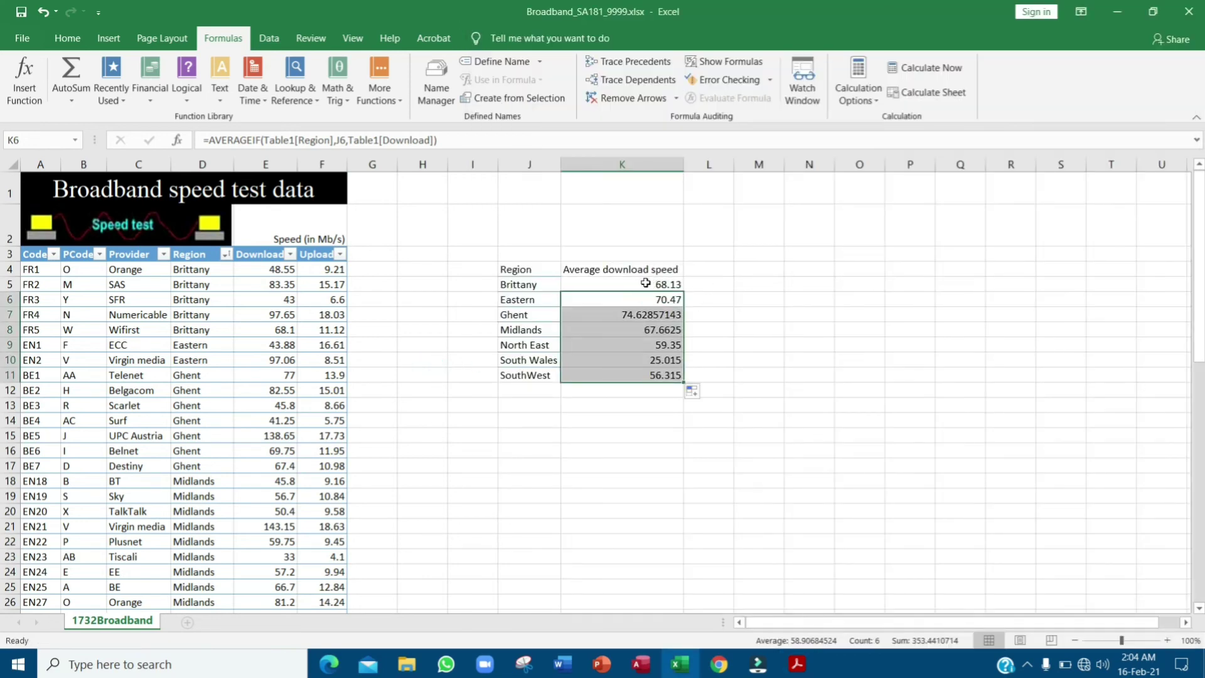
- Review Brittany's formula, cancel a stray extra AVERAGEIF, and clear K5
{"action": "double_click", "coordinate": [621, 285]}
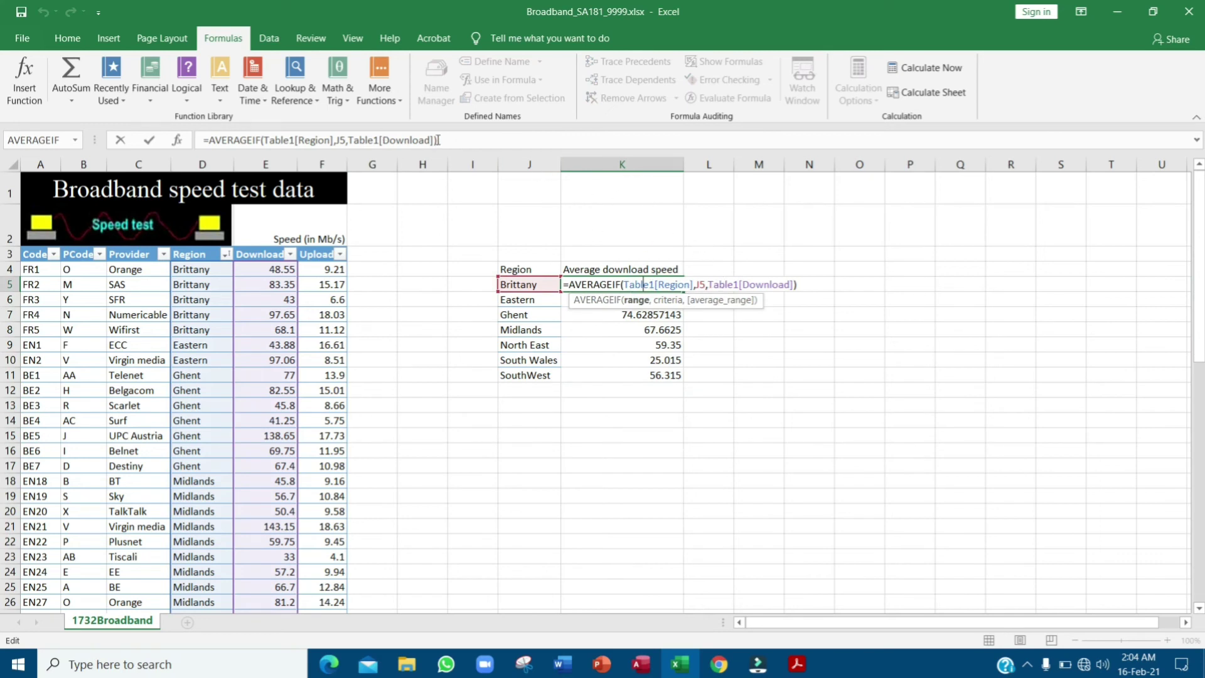
{"action": "key", "text": "ctrl+Return"}
{"action": "left_click", "coordinate": [647, 375]}
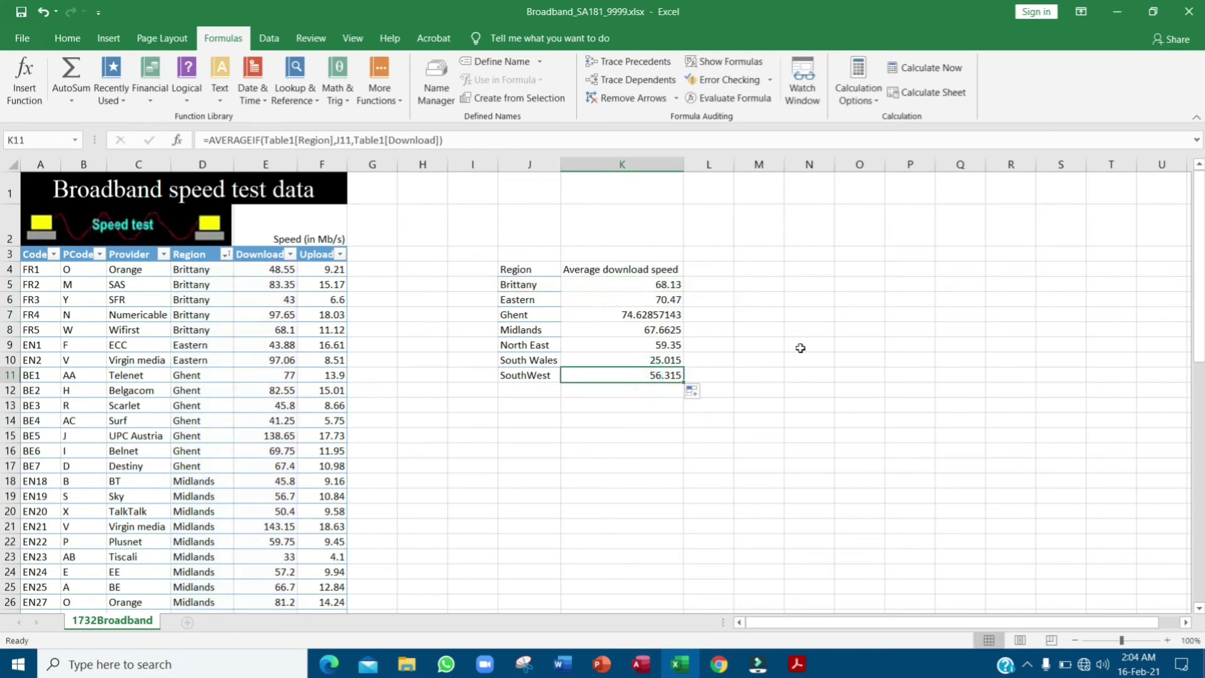
{"action": "left_click", "coordinate": [673, 284]}
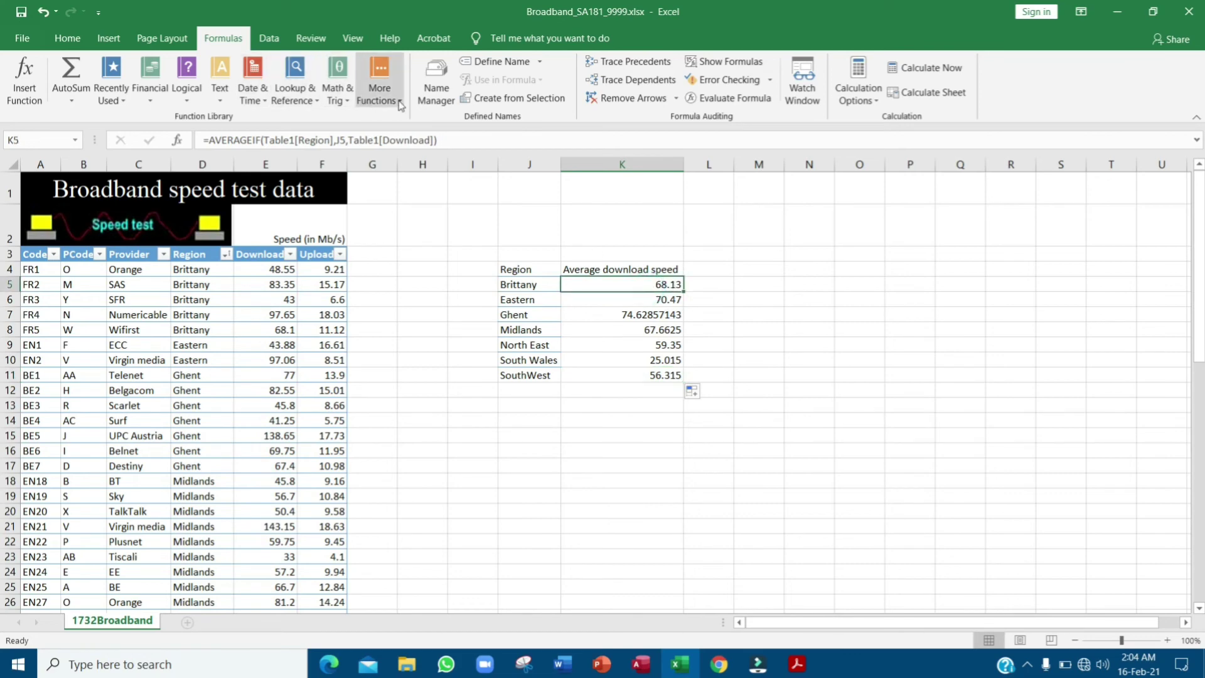
{"action": "left_click", "coordinate": [379, 88]}
{"action": "mouse_move", "coordinate": [441, 122]}
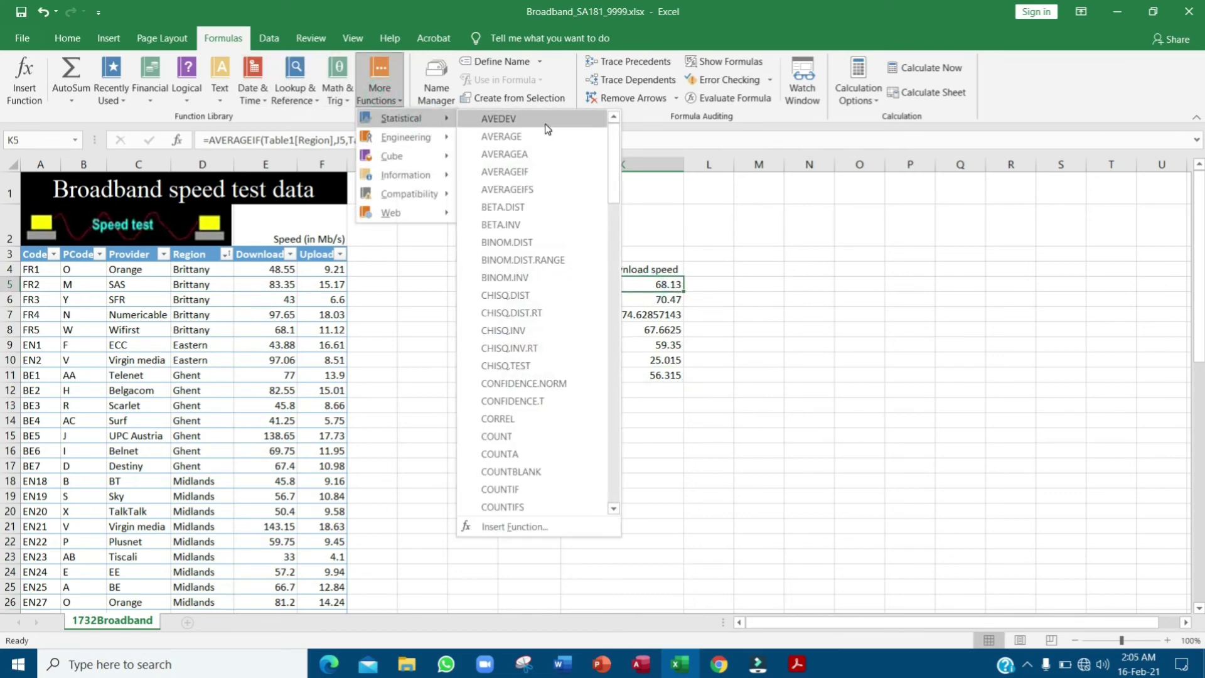
{"action": "left_click", "coordinate": [537, 170]}
{"action": "key", "text": "Escape"}
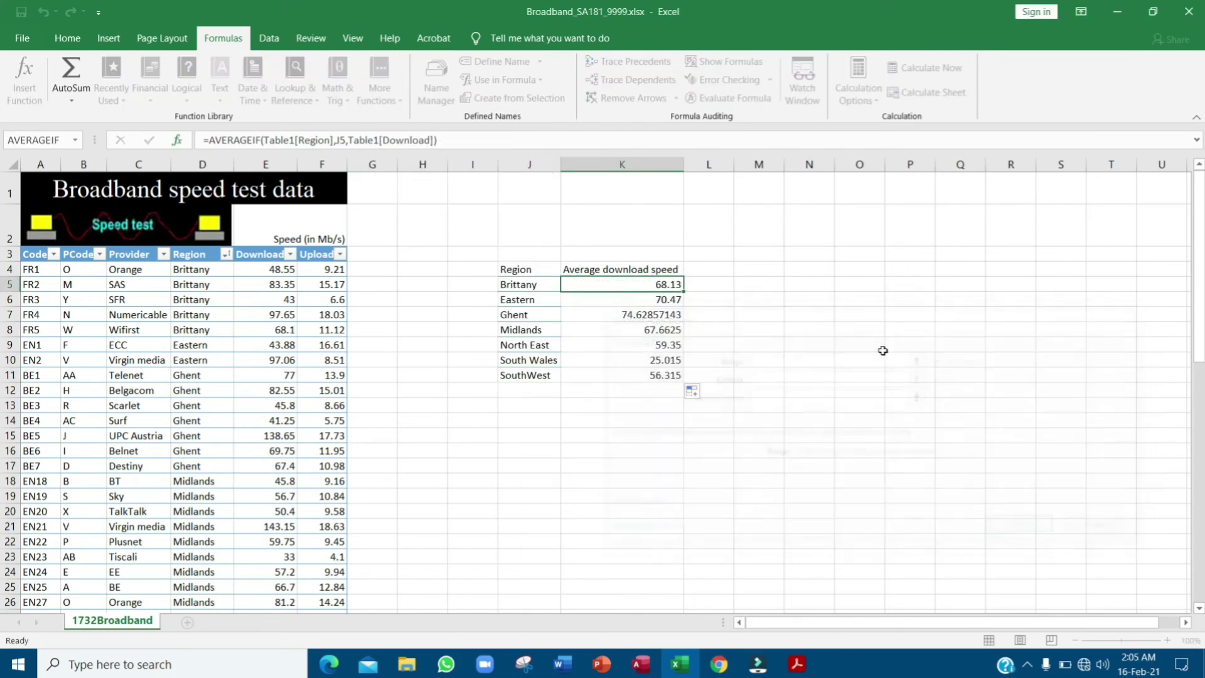
{"action": "double_click", "coordinate": [626, 282]}
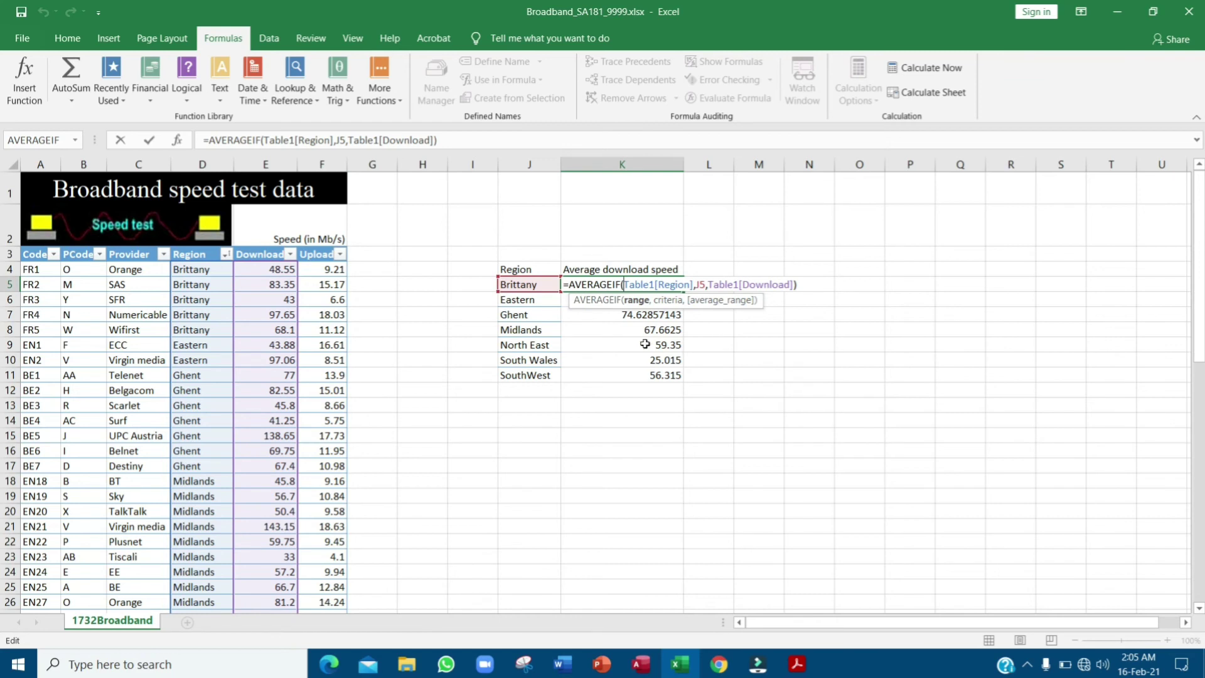
{"action": "key", "text": "Escape"}
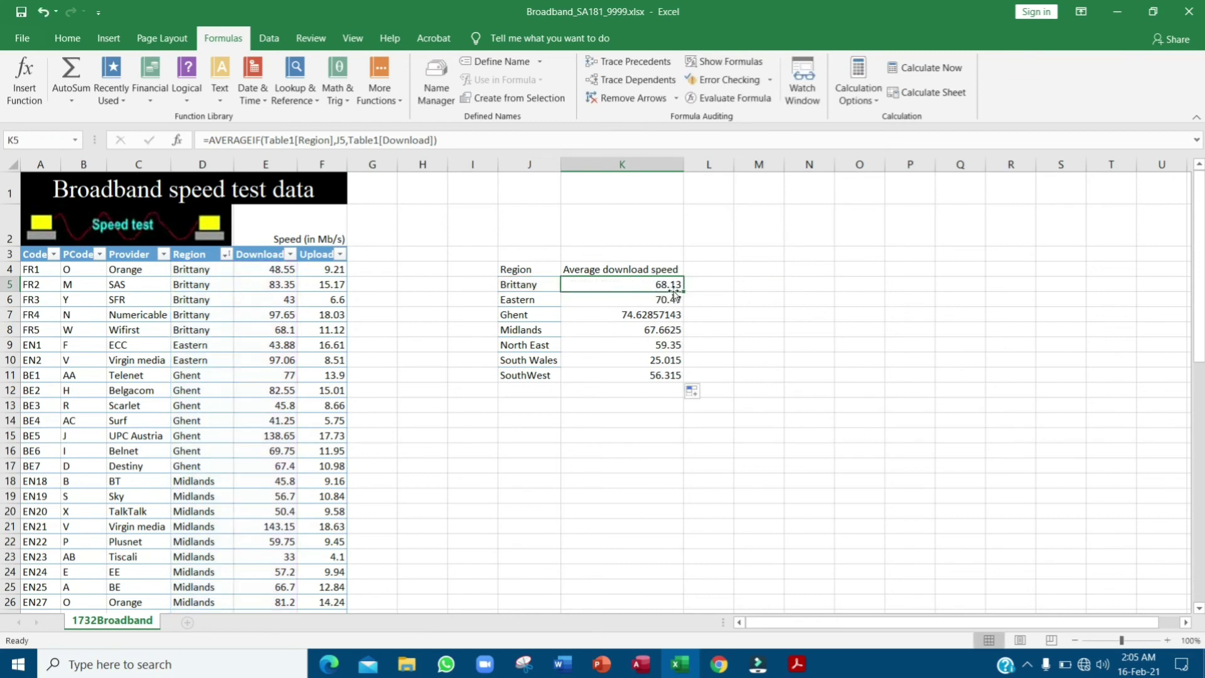
{"action": "key", "text": "Delete"}
- Rebuild K5 as AVERAGEIF of Table1[Region], J5, Table1[Download], previewing 68.13
{"action": "left_click", "coordinate": [386, 106]}
{"action": "mouse_move", "coordinate": [428, 117]}
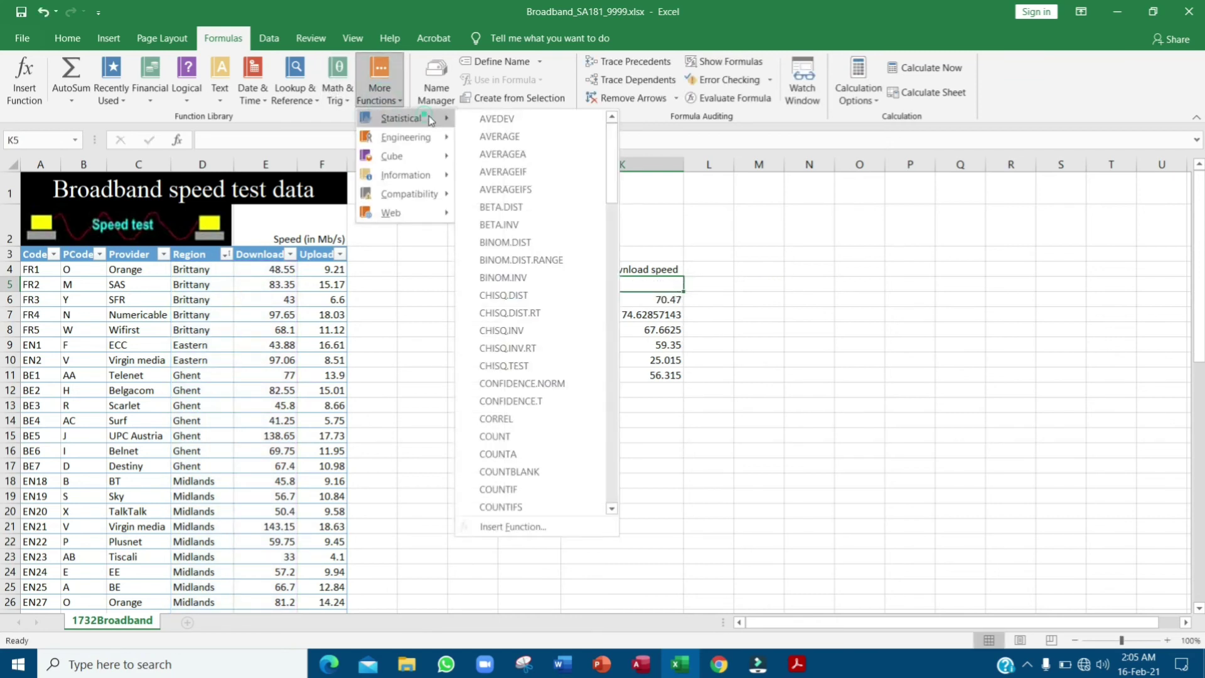
{"action": "left_click", "coordinate": [551, 177]}
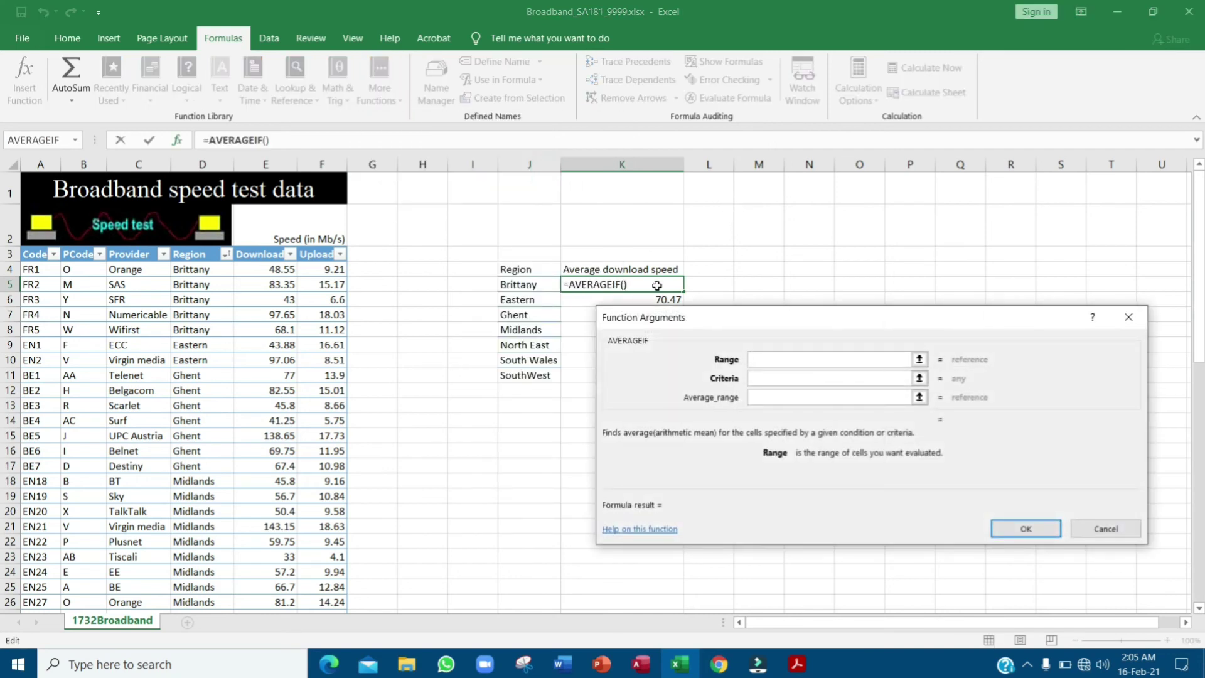
{"action": "left_click_drag", "start_coordinate": [219, 274], "coordinate": [230, 562]}
{"action": "left_click", "coordinate": [767, 377]}
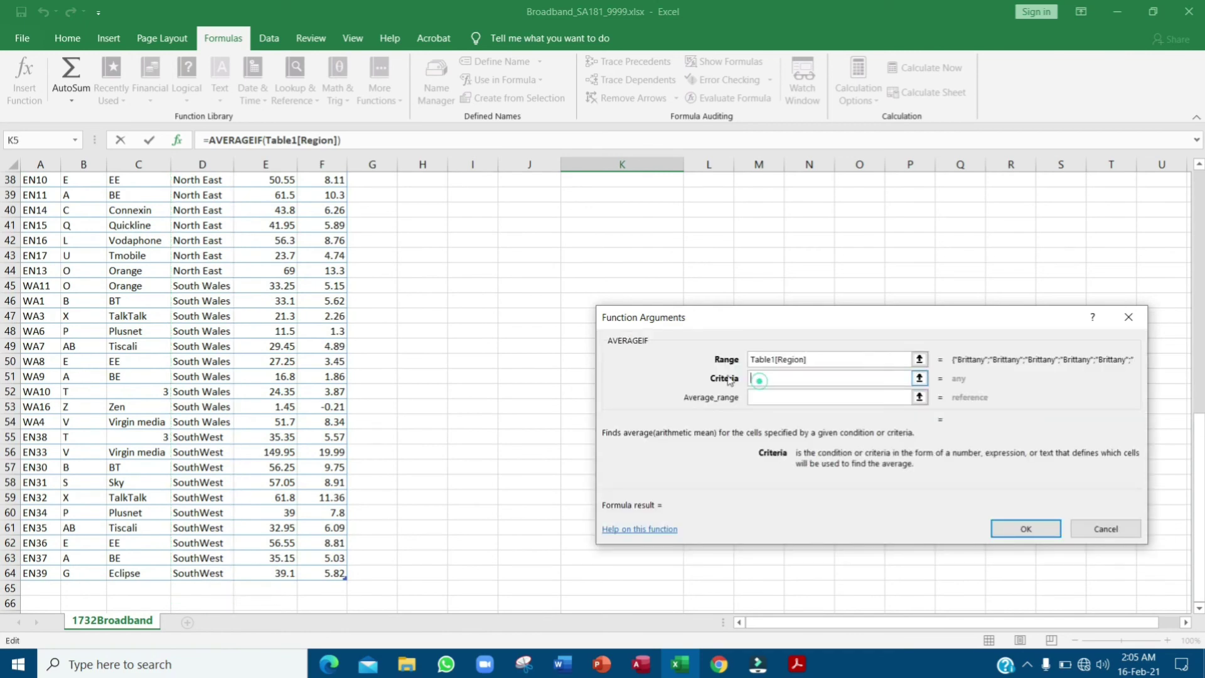
{"action": "scroll", "coordinate": [450, 339], "scroll_direction": "up", "scroll_amount": 12}
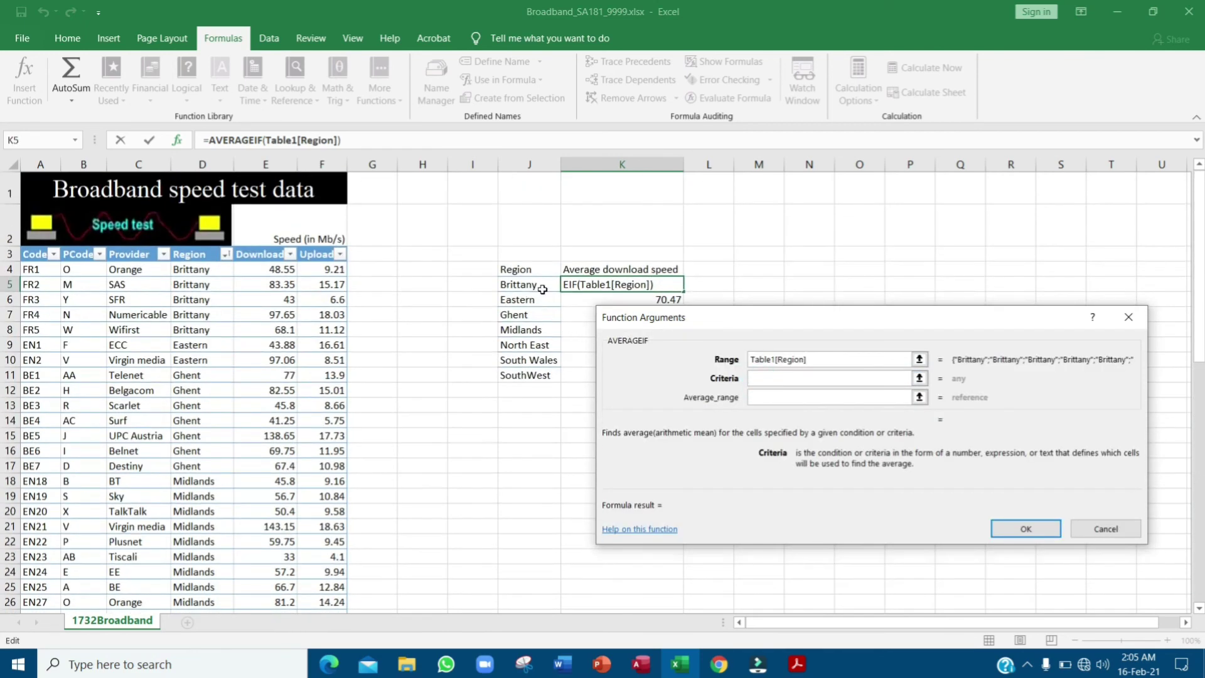
{"action": "left_click", "coordinate": [527, 284]}
{"action": "left_click", "coordinate": [792, 398]}
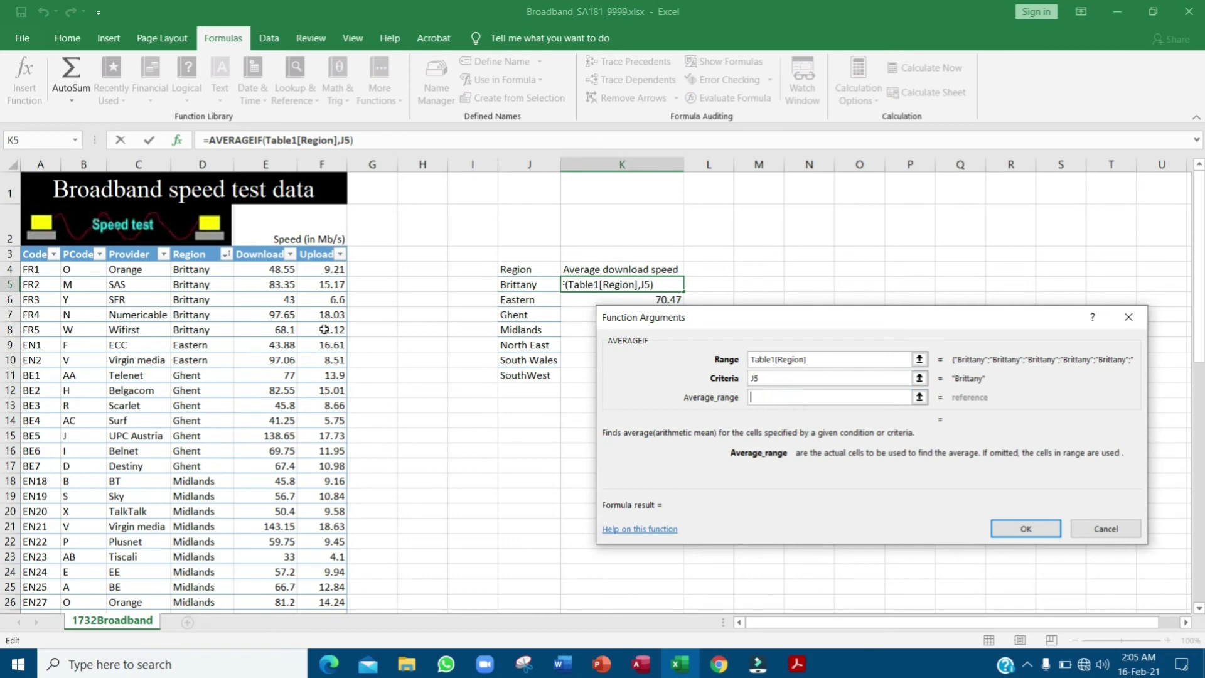
{"action": "left_click_drag", "start_coordinate": [264, 264], "coordinate": [276, 574]}
{"action": "scroll", "coordinate": [834, 318], "scroll_direction": "up", "scroll_amount": 12}
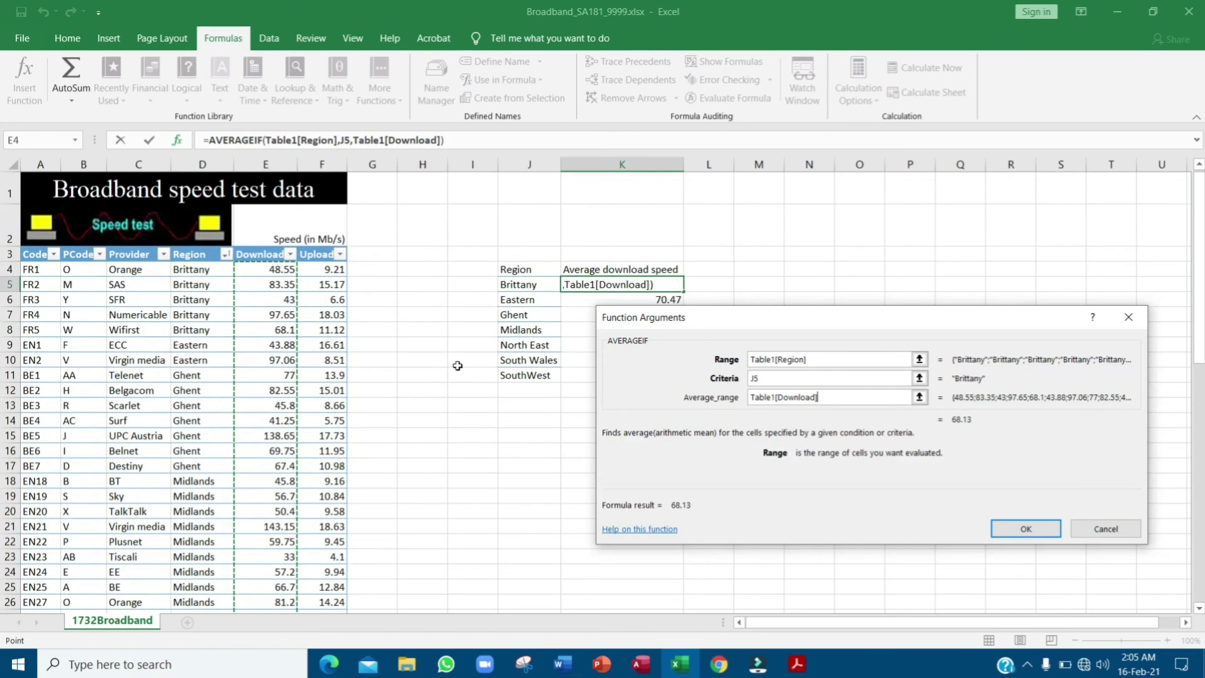
{"action": "left_click_drag", "start_coordinate": [775, 326], "coordinate": [623, 363]}
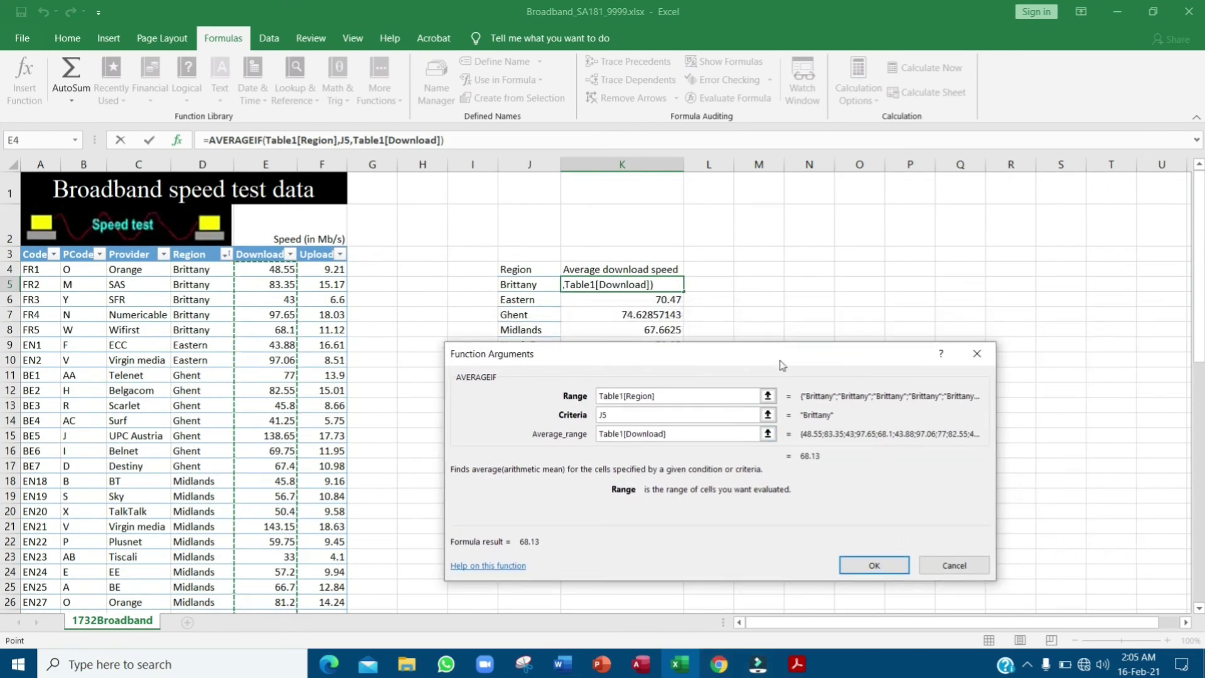
{"action": "left_click_drag", "start_coordinate": [781, 361], "coordinate": [774, 314]}
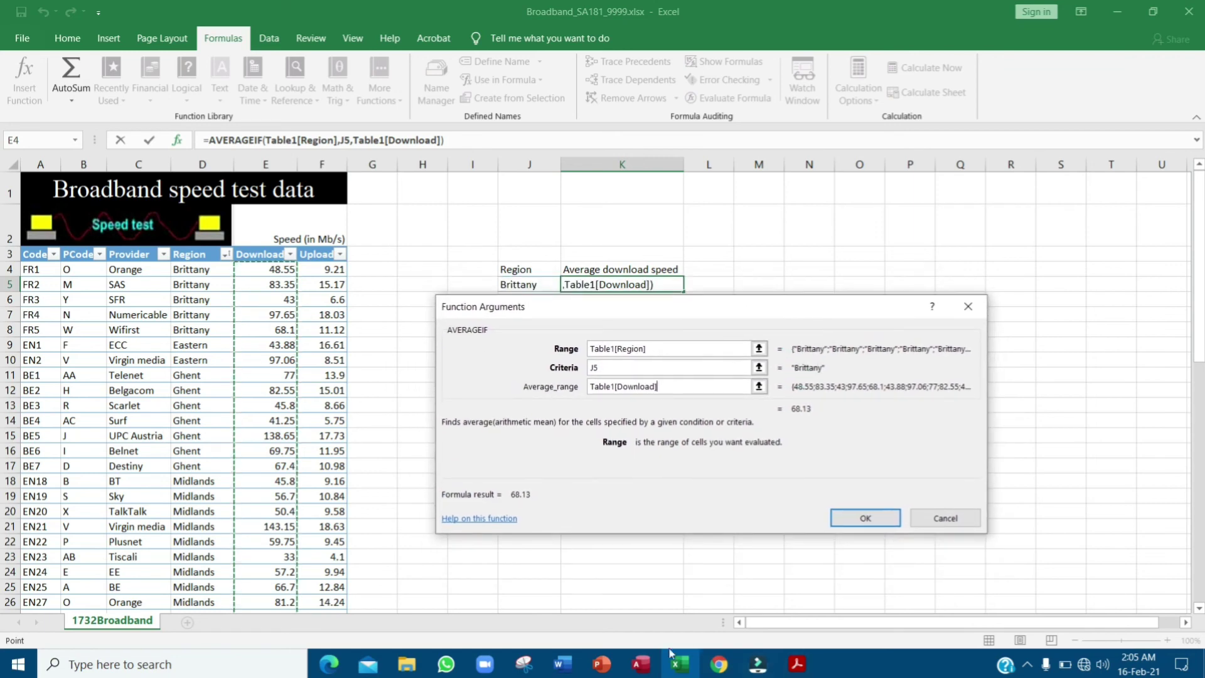
- Snip the AVERAGEIF Function Arguments dialog with Snipping Tool and copy the capture
{"action": "left_click", "coordinate": [523, 666]}
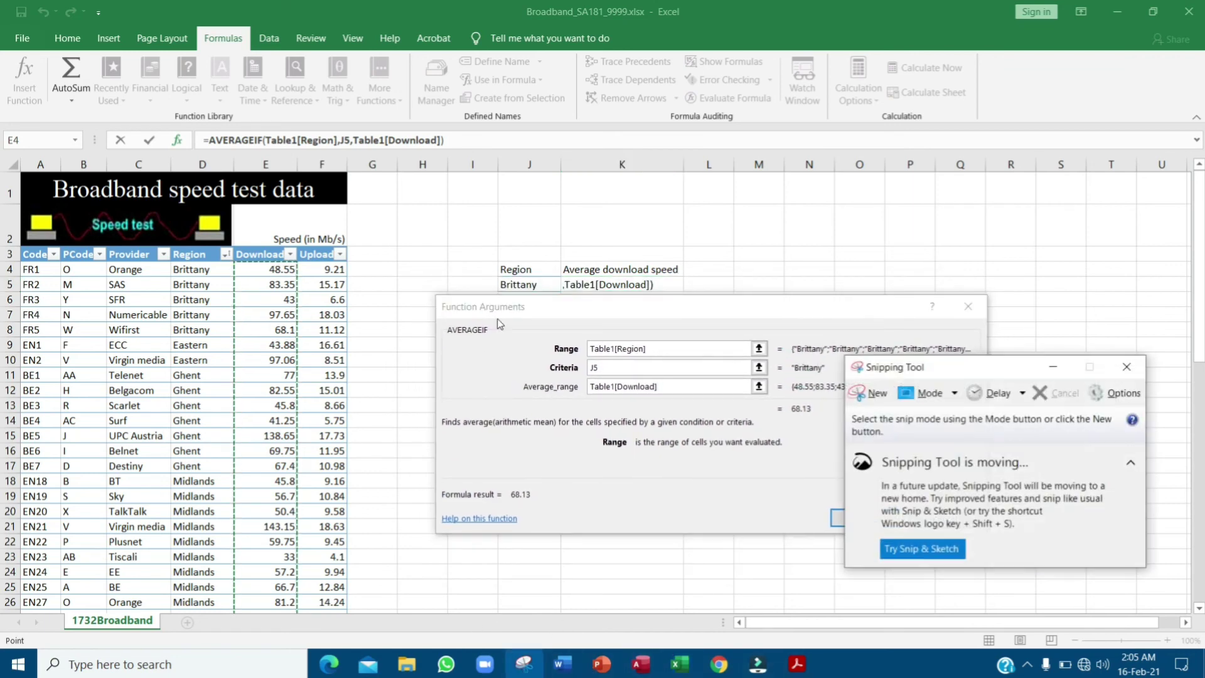
{"action": "left_click", "coordinate": [933, 391]}
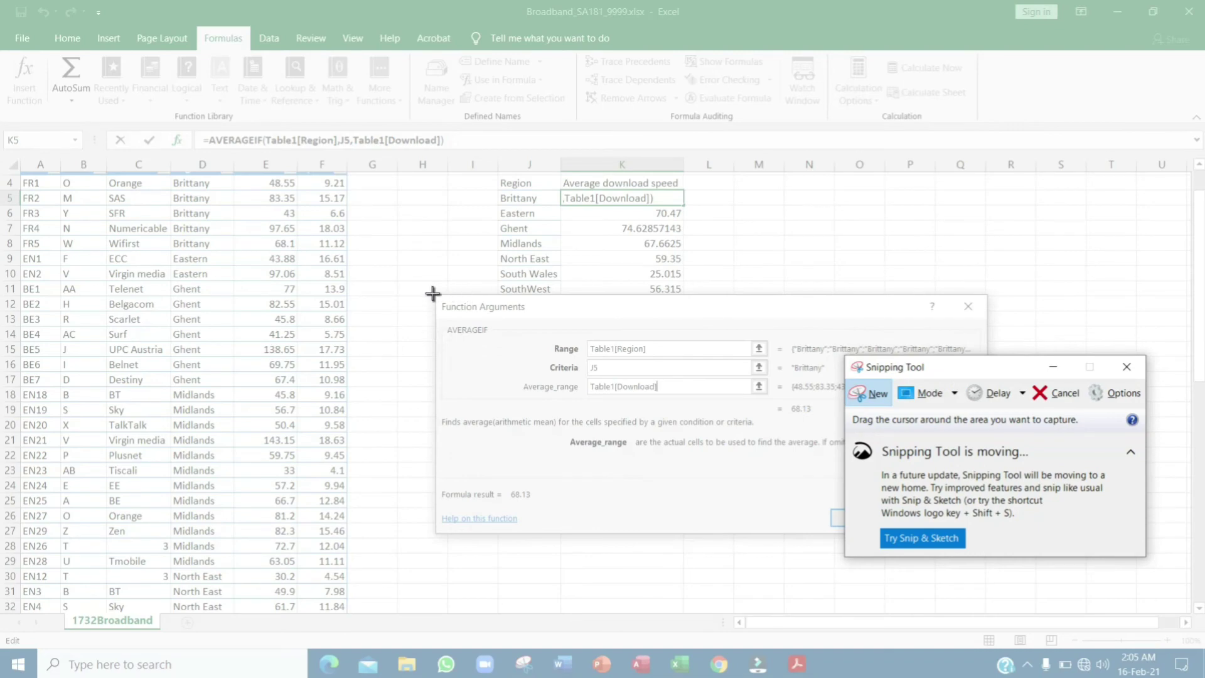
{"action": "left_click_drag", "start_coordinate": [432, 293], "coordinate": [985, 536]}
{"action": "right_click", "coordinate": [851, 415]}
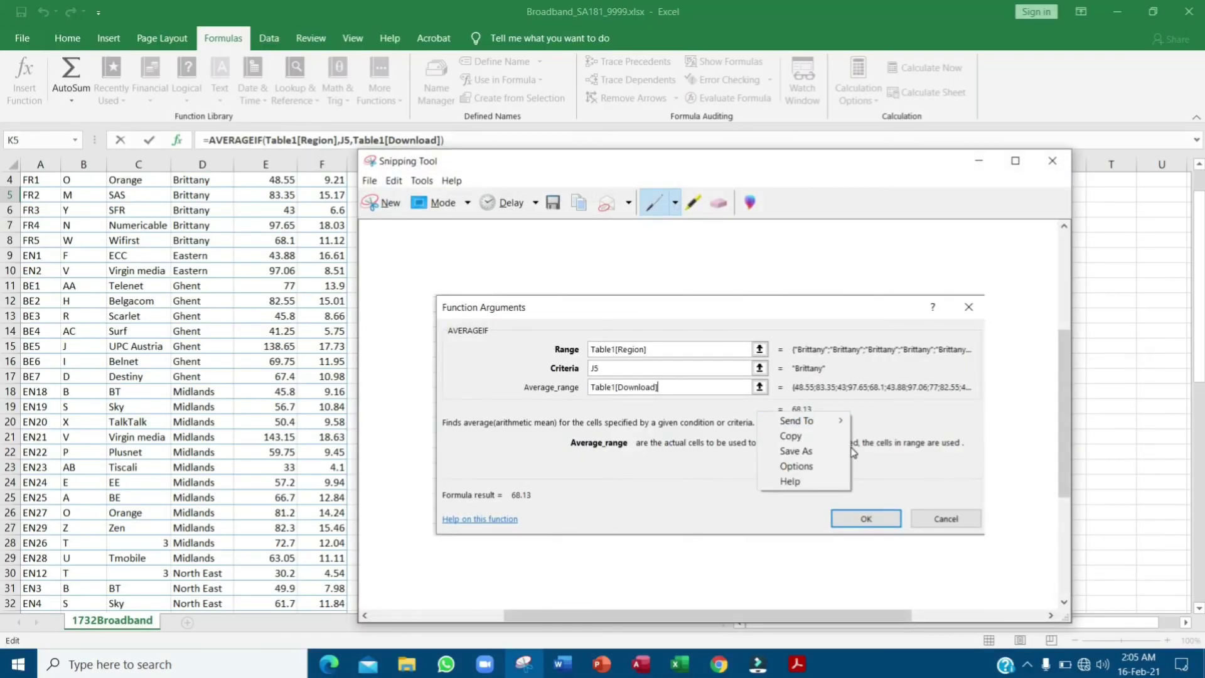
{"action": "left_click", "coordinate": [831, 435]}
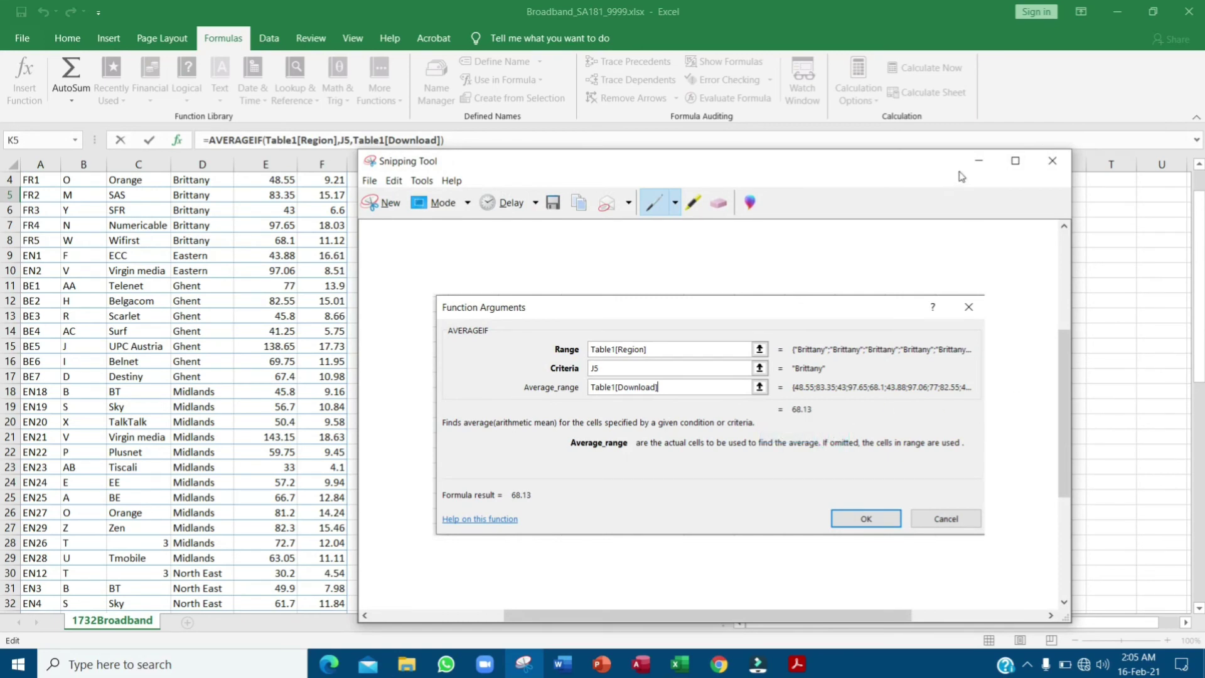
- Confirm the AVERAGEIF formula so Brittany's average in K5 shows 68.13
{"action": "left_click", "coordinate": [978, 165]}
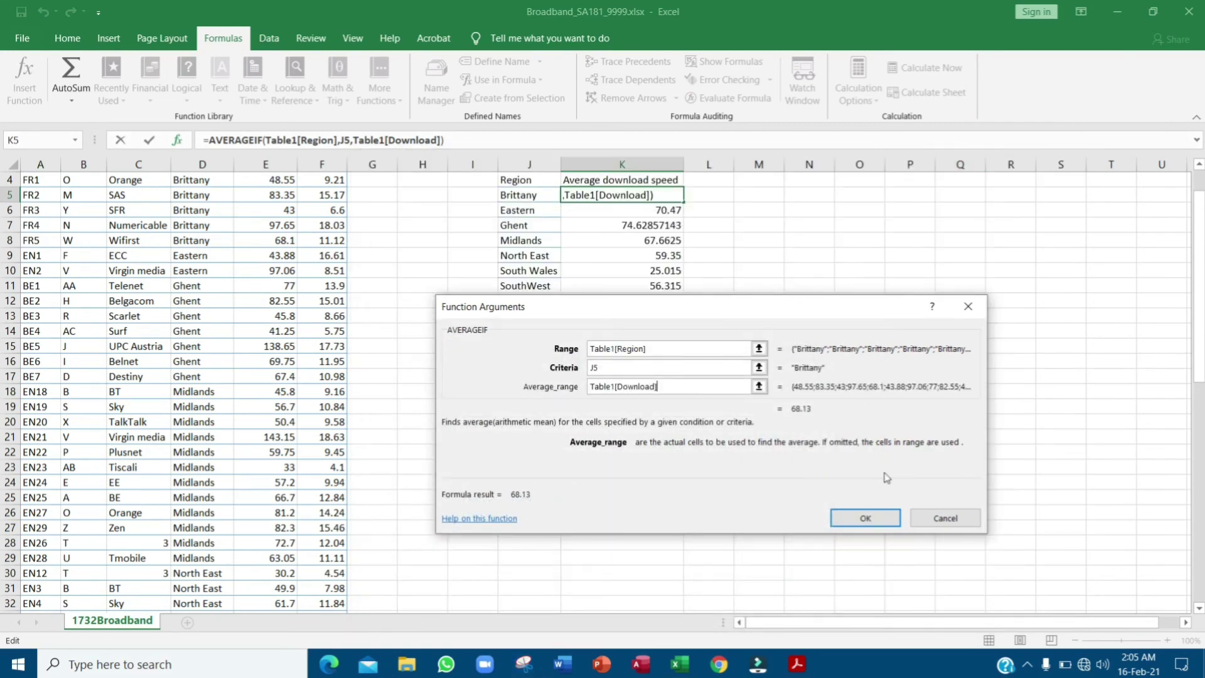
{"action": "left_click", "coordinate": [864, 518]}
{"action": "scroll", "coordinate": [722, 333], "scroll_direction": "up", "scroll_amount": 1}
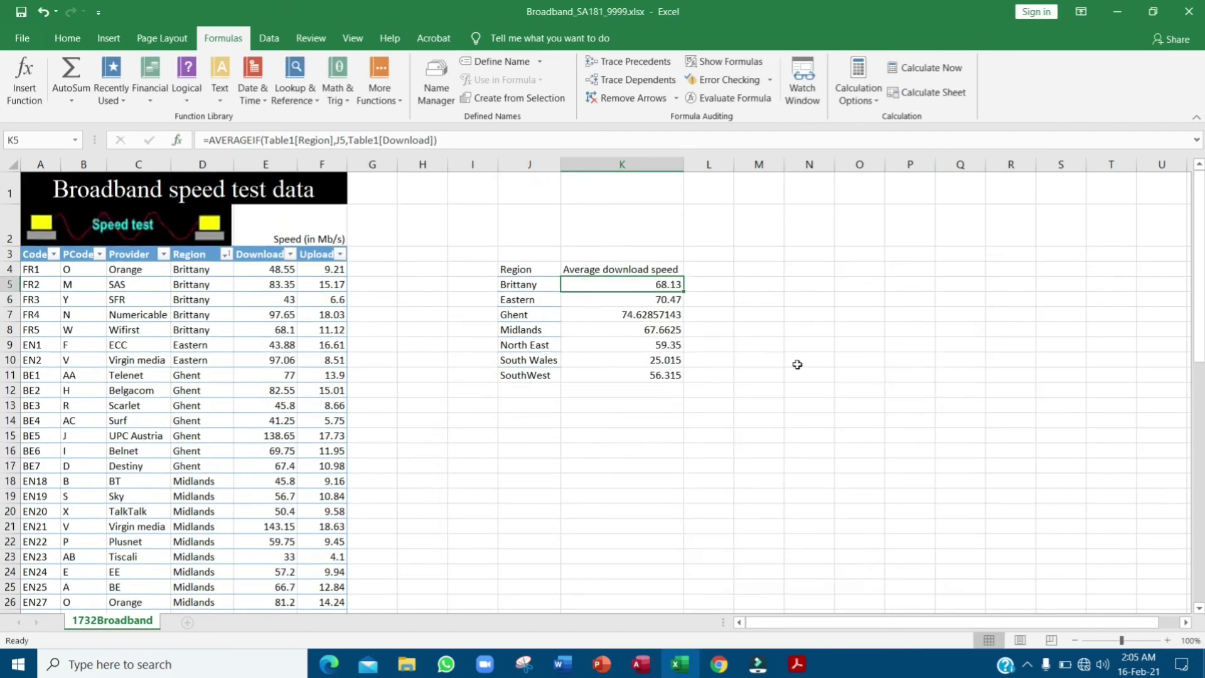
- Highlight question 23's 'Create and fully label a chart to compare this data.' in the exam PDF
{"action": "left_click", "coordinate": [796, 662]}
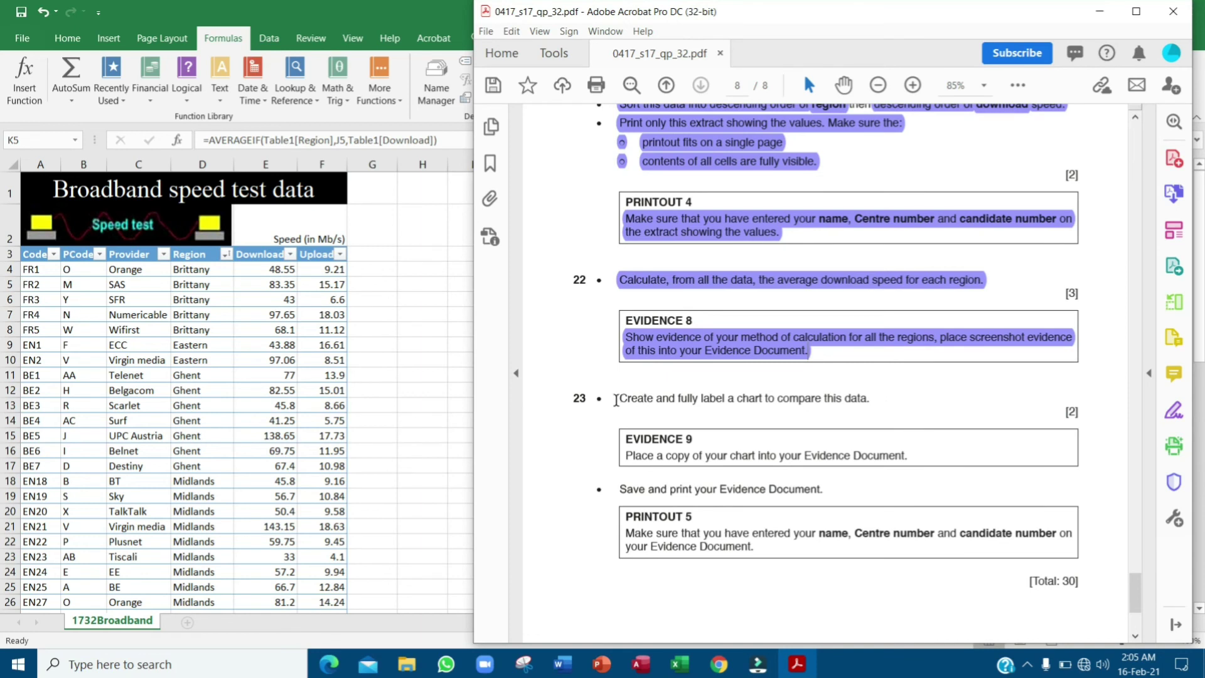
{"action": "left_click_drag", "start_coordinate": [616, 399], "coordinate": [874, 403]}
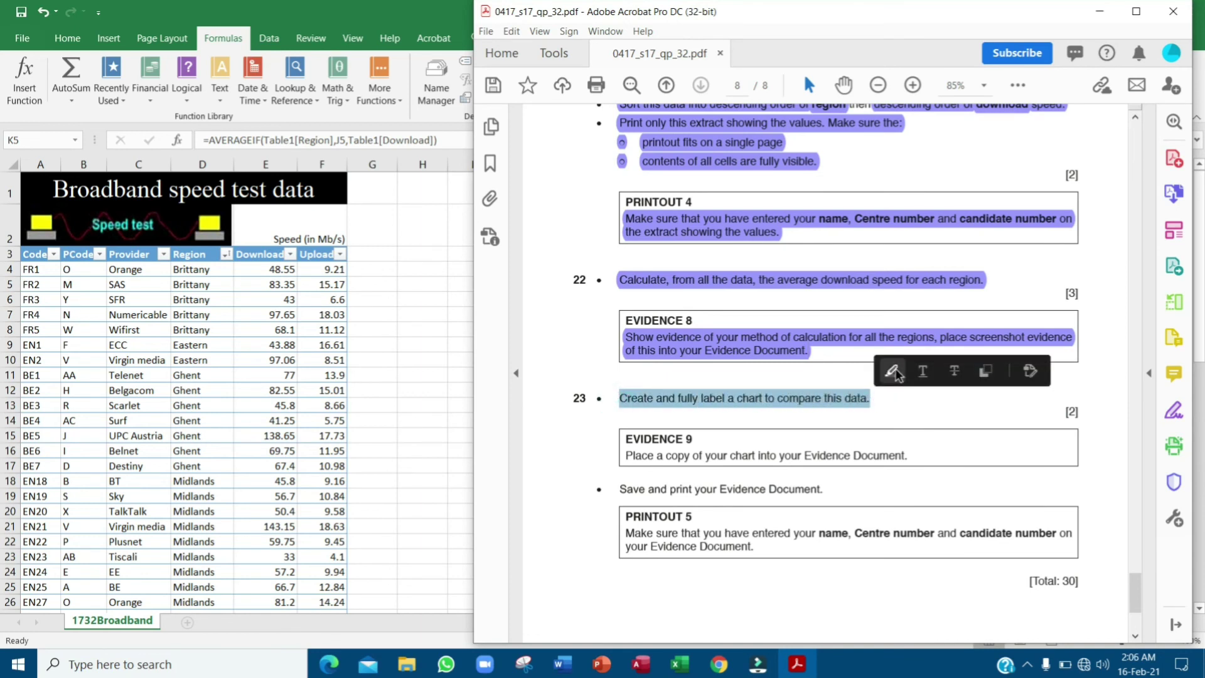
{"action": "left_click", "coordinate": [891, 371]}
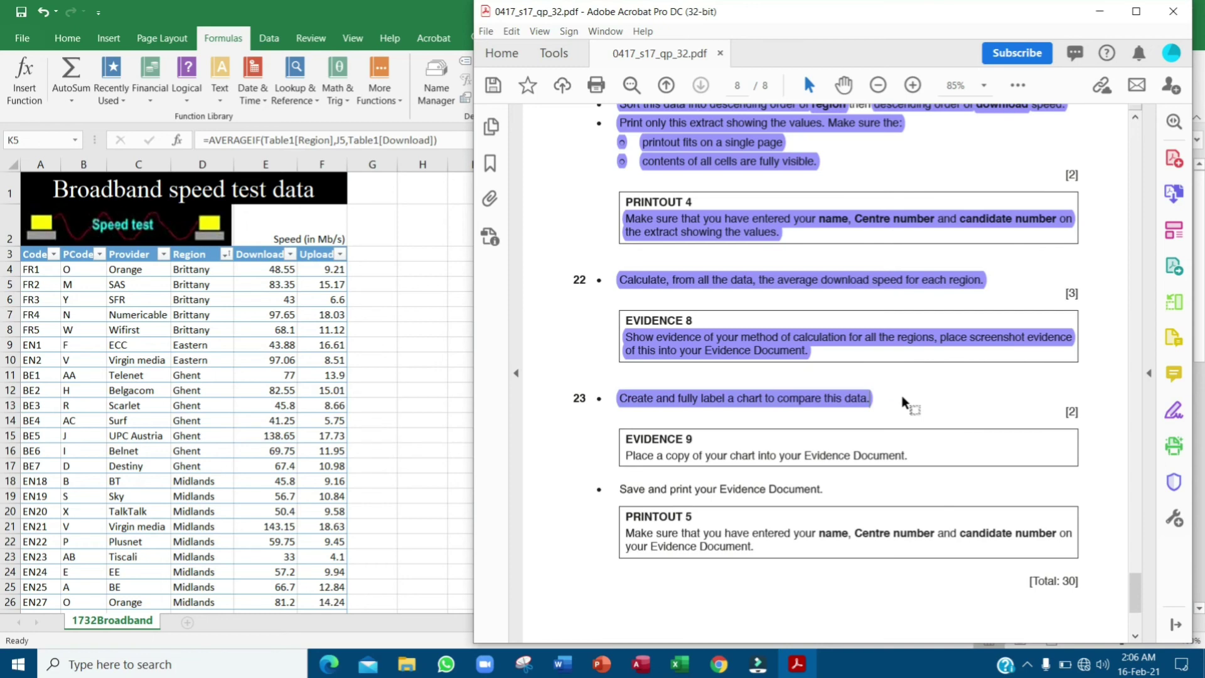
- Return to Excel and select the region averages table J4:K11
{"action": "key", "text": "alt+Tab"}
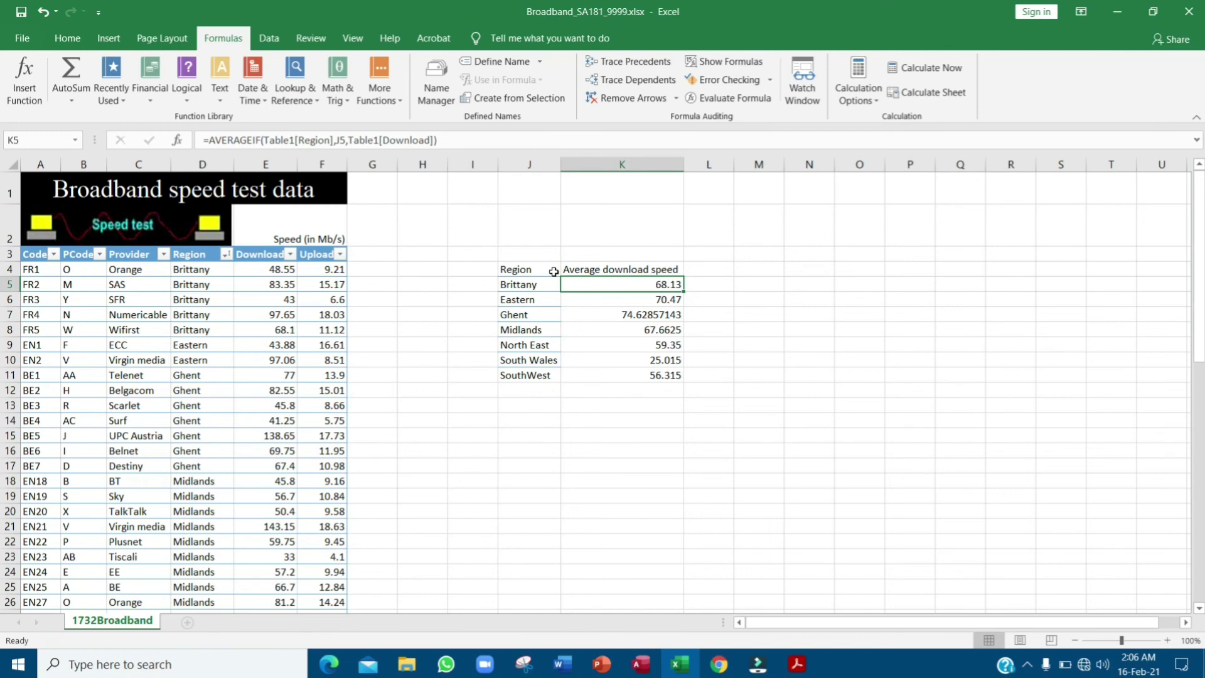
{"action": "key", "text": "alt+Tab"}
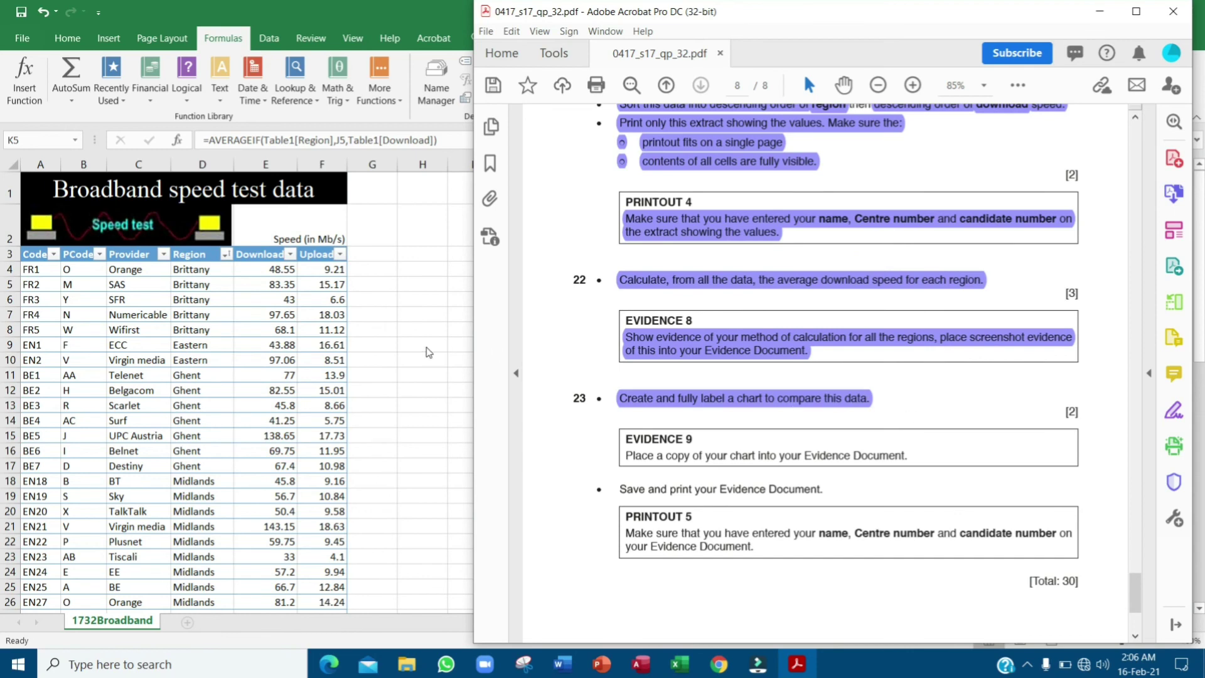
{"action": "key", "text": "alt+Tab"}
{"action": "left_click_drag", "start_coordinate": [538, 272], "coordinate": [653, 376]}
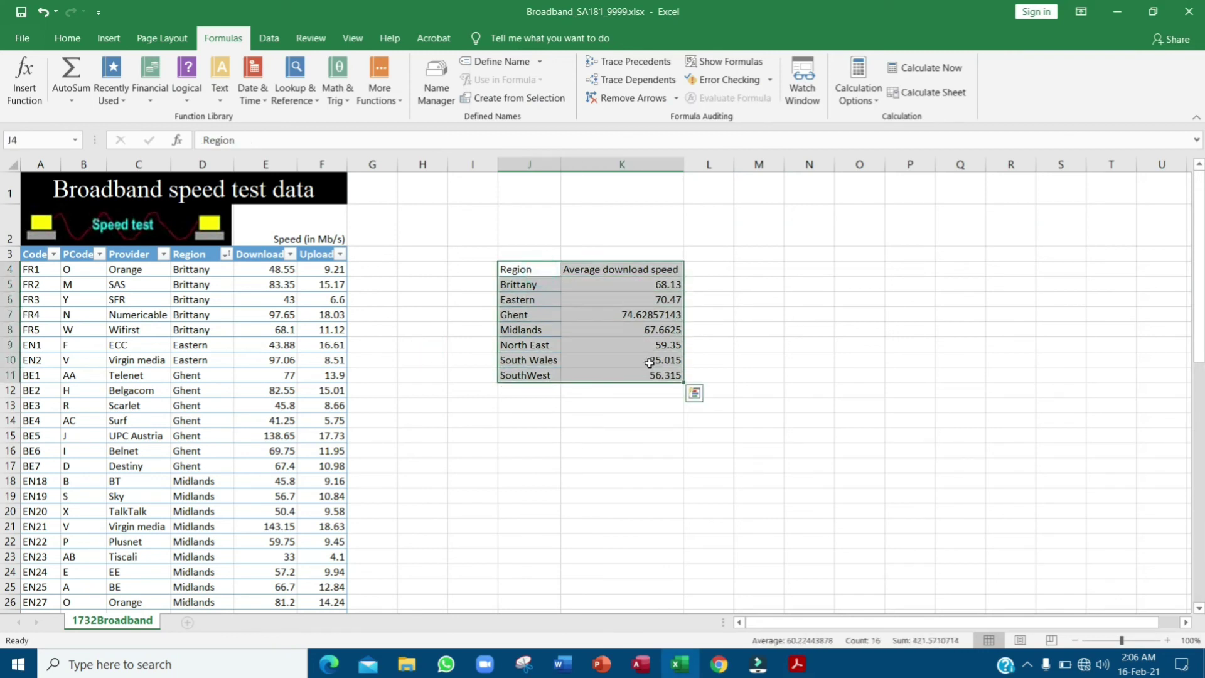
- Insert a 3-D clustered column chart of the region averages and move it beside the table
{"action": "key", "text": "ctrl+q"}
{"action": "left_click", "coordinate": [109, 38]}
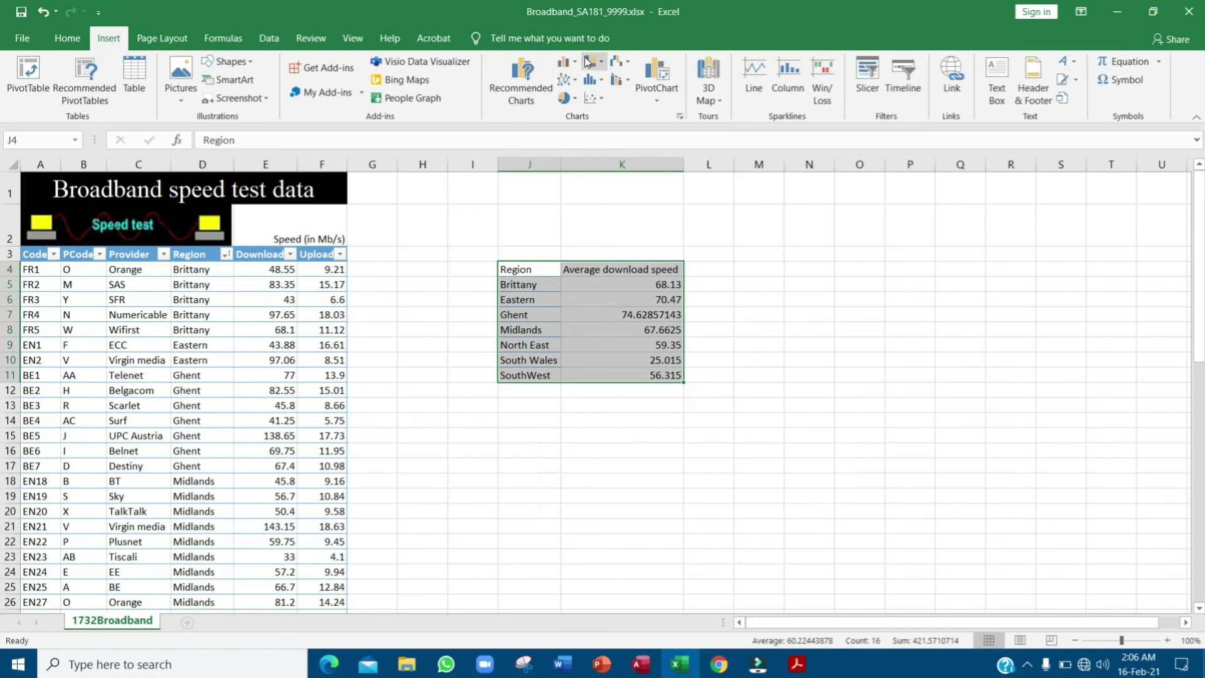
{"action": "left_click", "coordinate": [563, 61]}
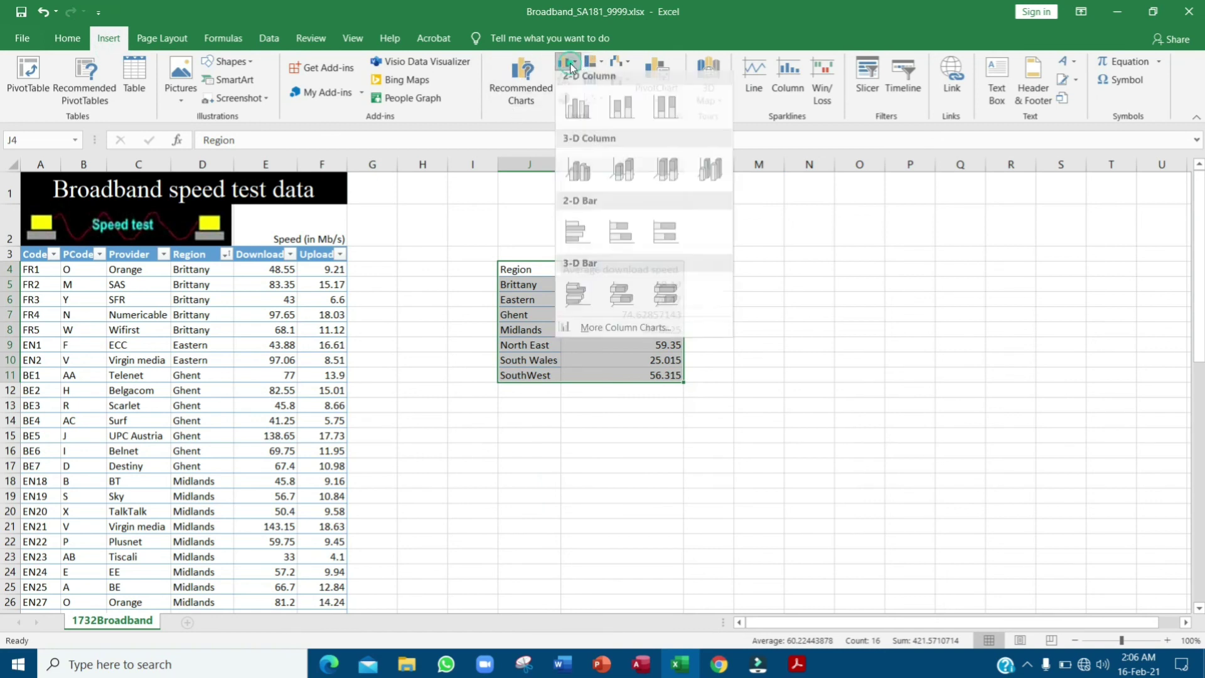
{"action": "left_click", "coordinate": [579, 181]}
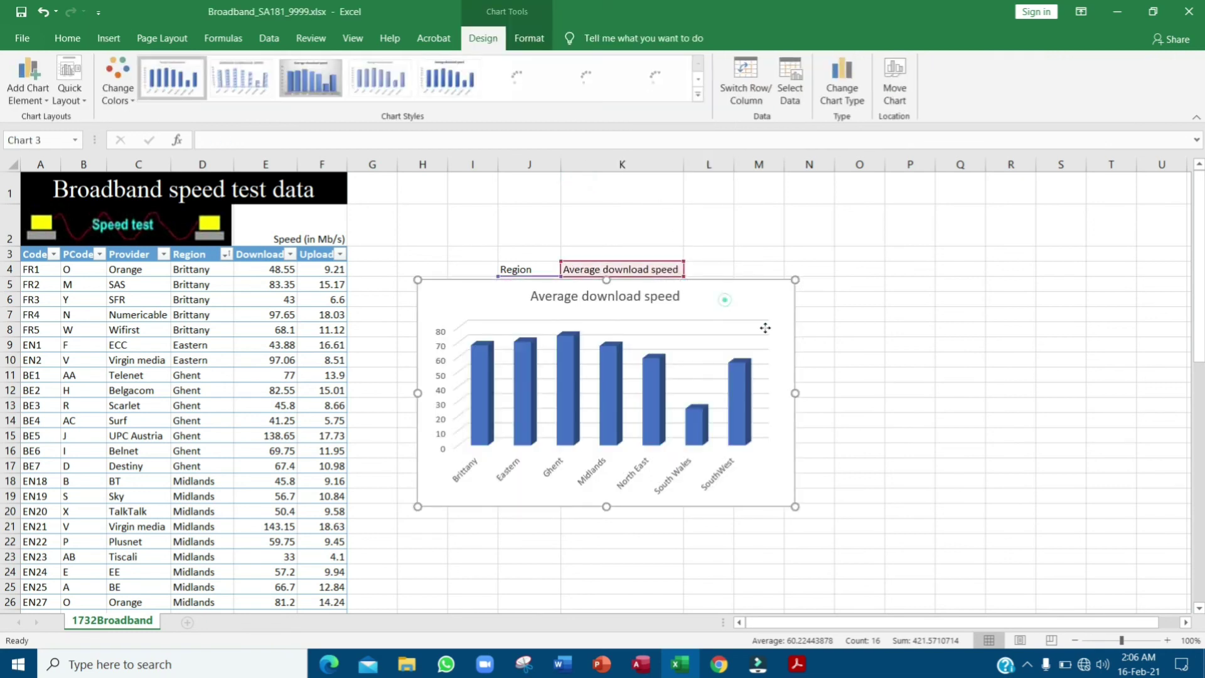
{"action": "left_click_drag", "start_coordinate": [765, 328], "coordinate": [1029, 272]}
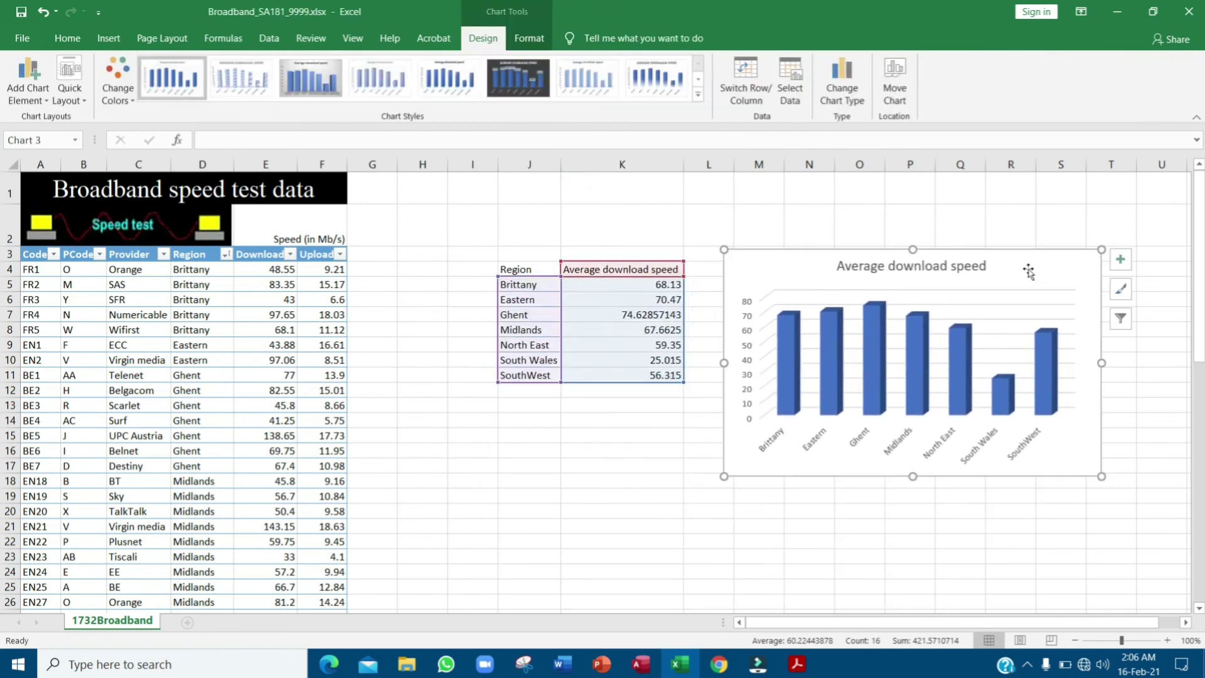
- Select the exam paper's instruction about copying the chart, then return to the spreadsheet
{"action": "left_click", "coordinate": [797, 663]}
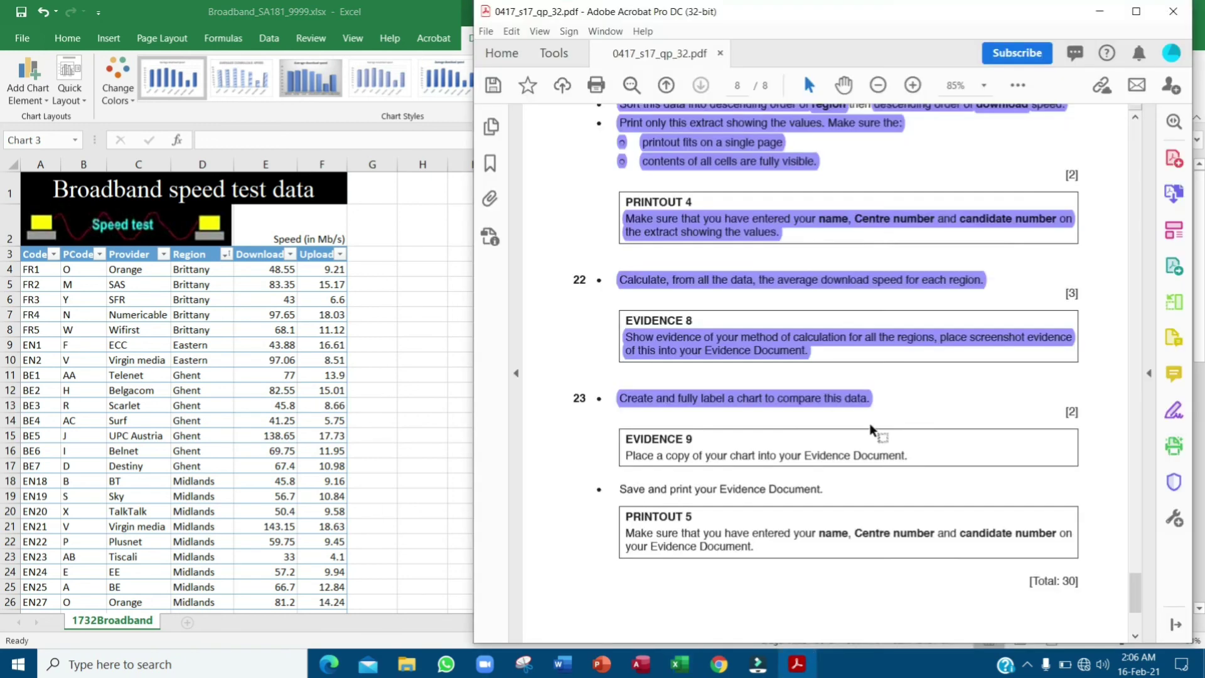
{"action": "left_click_drag", "start_coordinate": [632, 462], "coordinate": [905, 462]}
{"action": "left_click", "coordinate": [425, 409]}
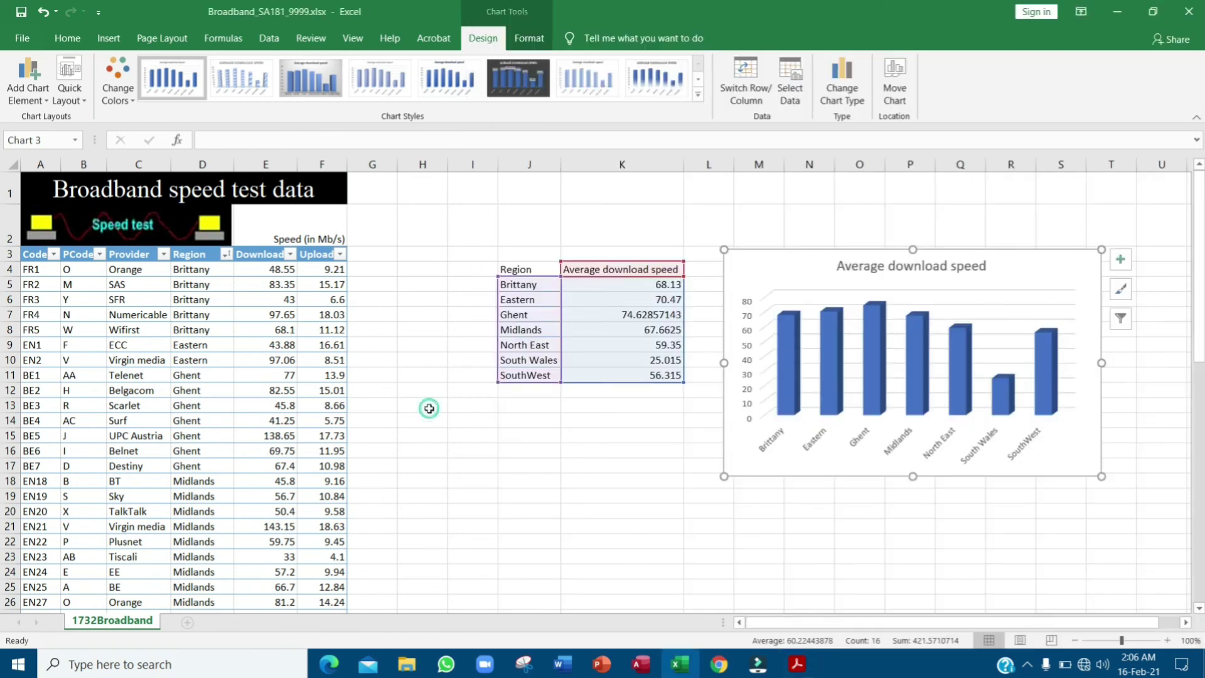
- Snip the Average download speed column chart, then bring up the source files folder
{"action": "left_click", "coordinate": [524, 666]}
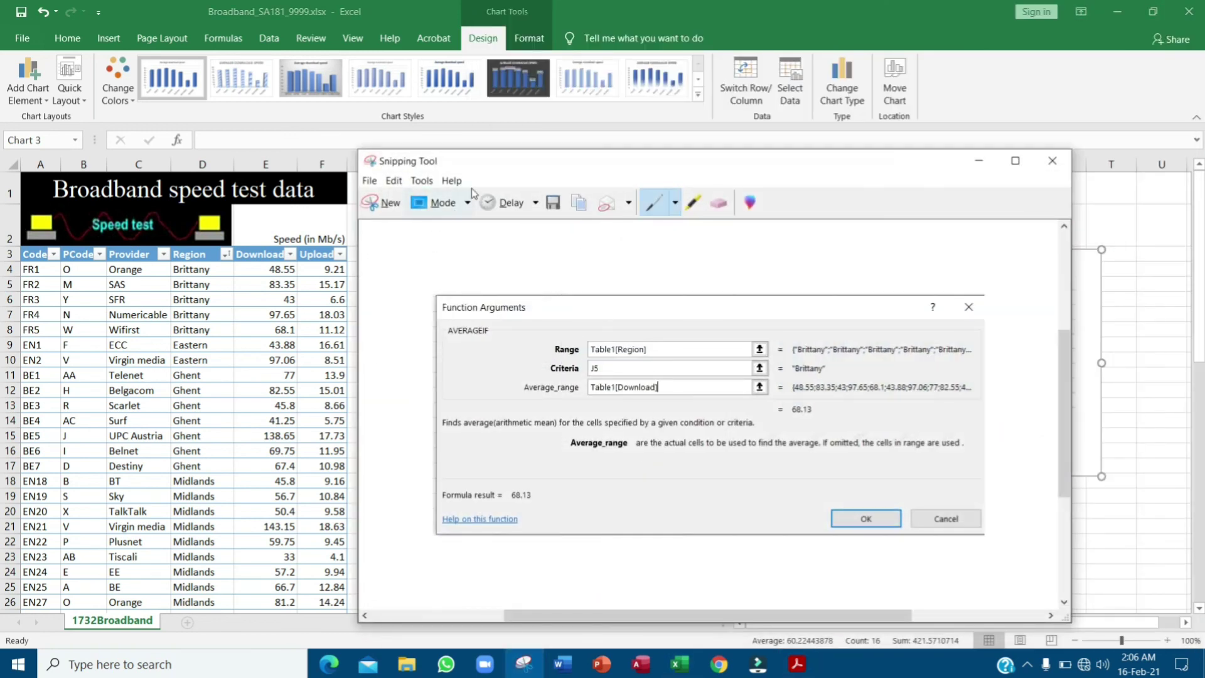
{"action": "left_click", "coordinate": [384, 202]}
{"action": "left_click_drag", "start_coordinate": [1102, 240], "coordinate": [719, 489]}
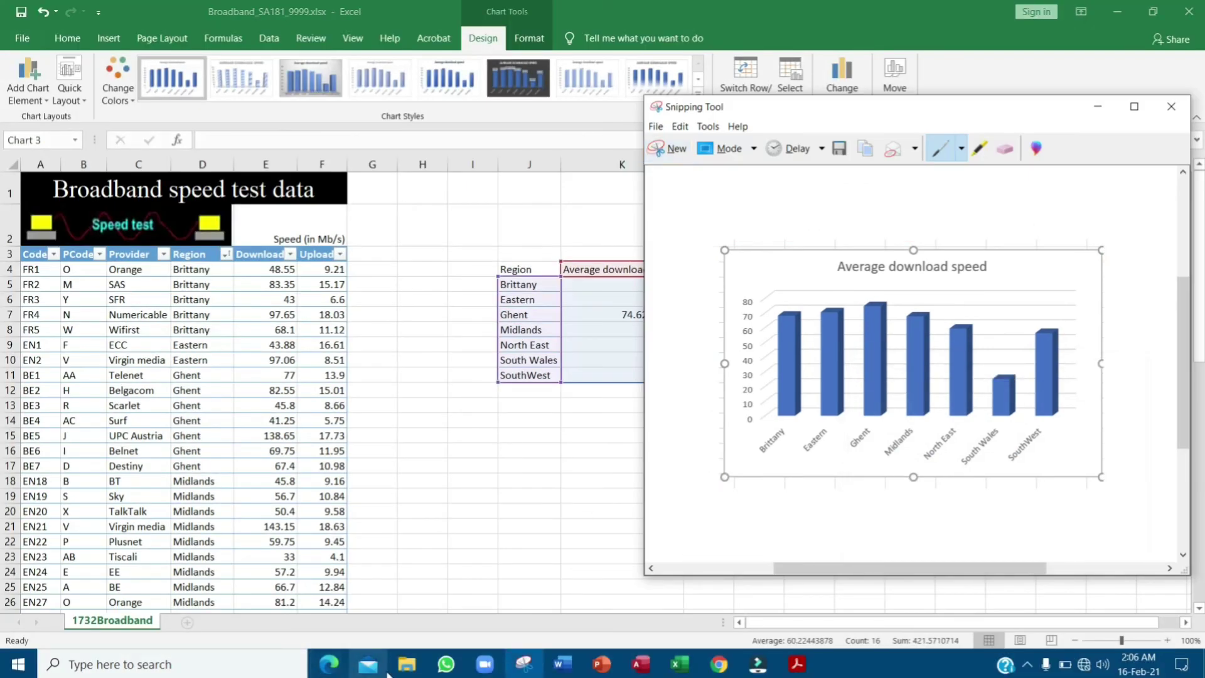
{"action": "left_click", "coordinate": [407, 664]}
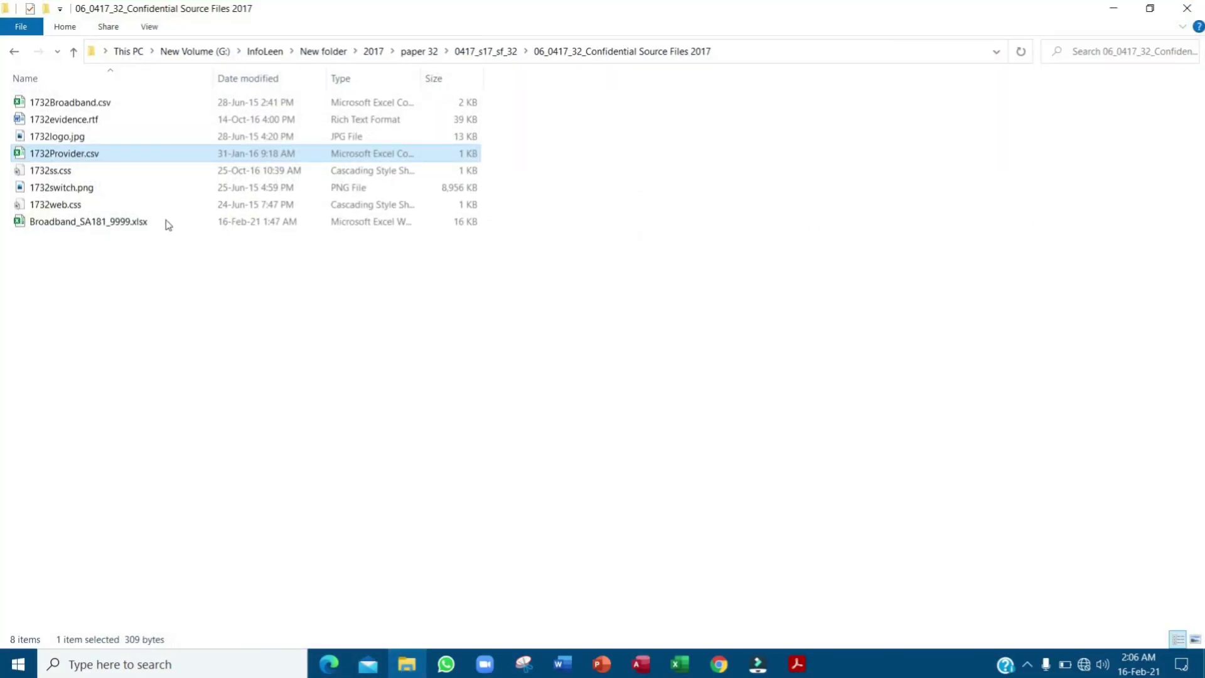
- Open 1732evidence.rtf from the source files folder and bring it to the front in Word
{"action": "left_click", "coordinate": [72, 120]}
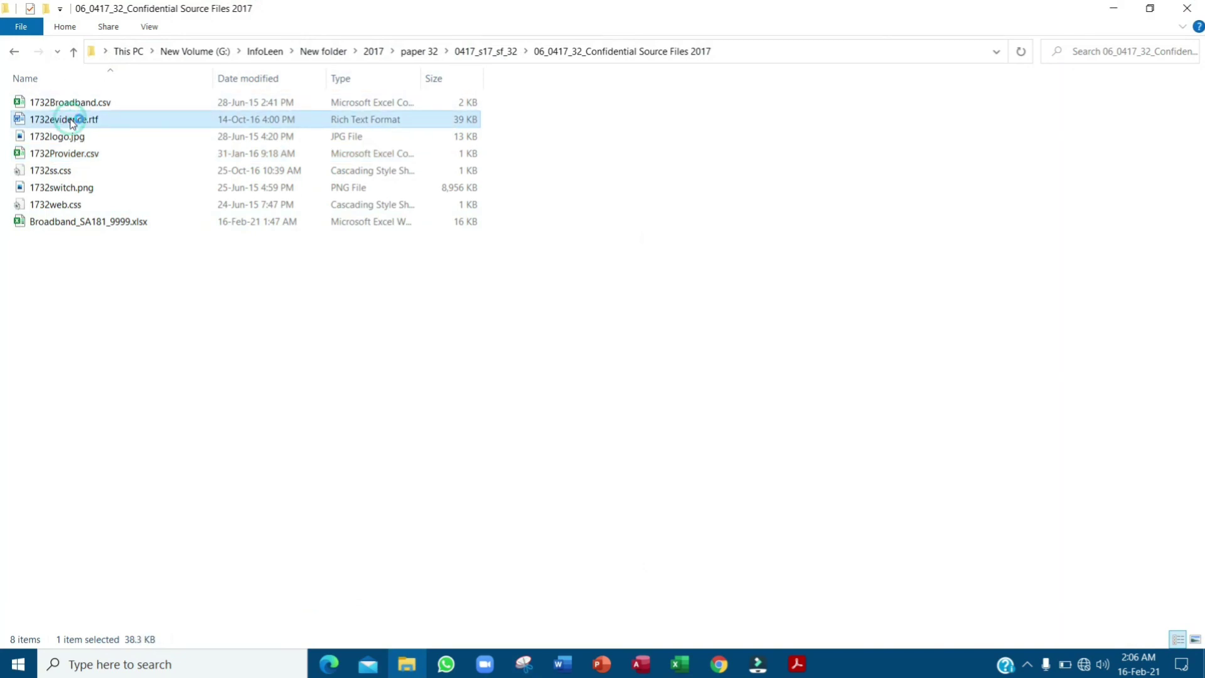
{"action": "left_click", "coordinate": [803, 665]}
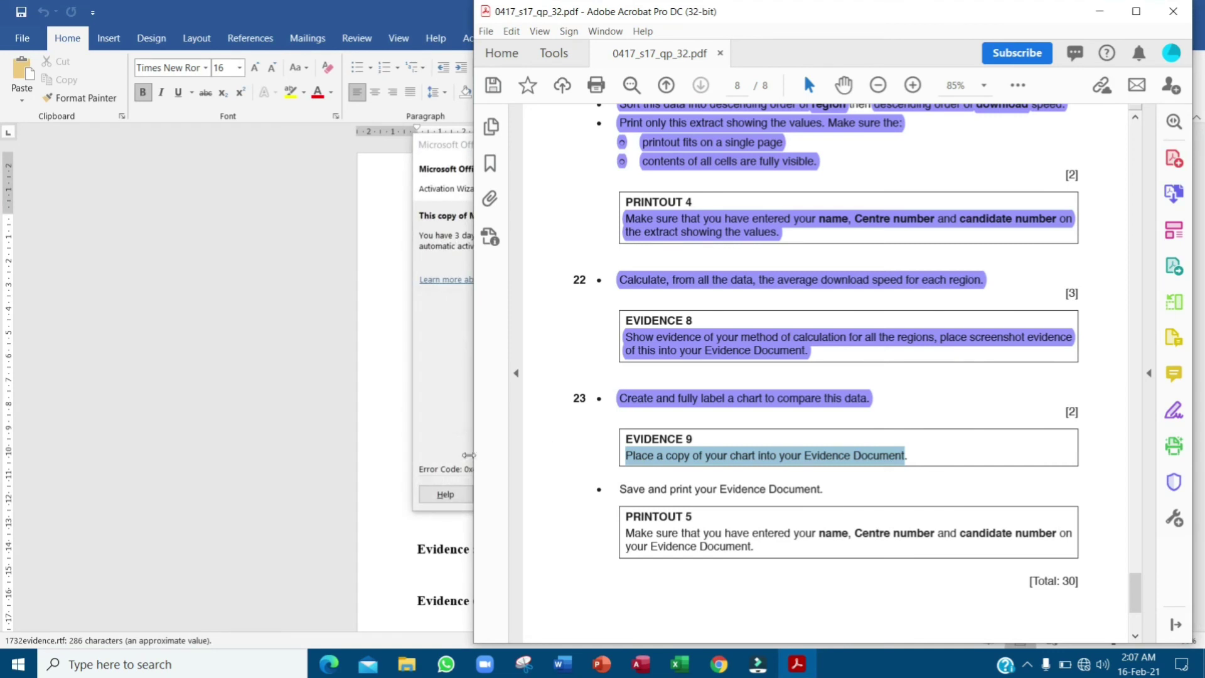
{"action": "left_click", "coordinate": [457, 363]}
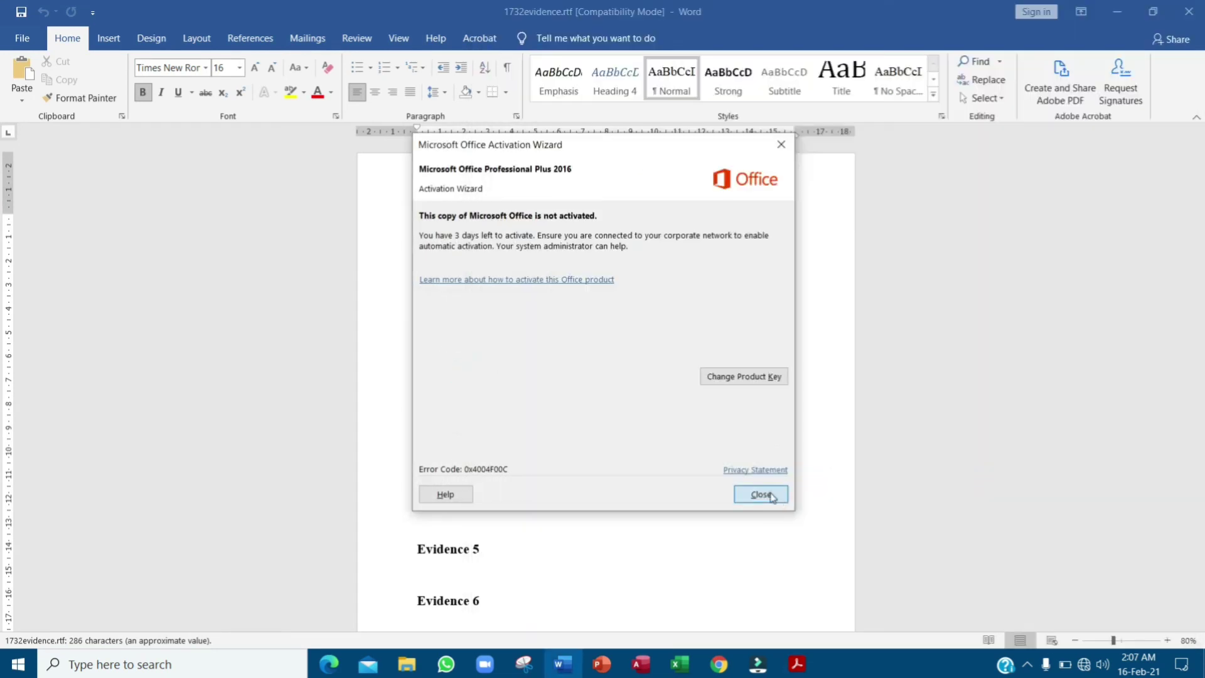
- Dismiss the Office activation notice and paste the chart under the Evidence 9 heading
{"action": "left_click", "coordinate": [769, 492]}
{"action": "scroll", "coordinate": [619, 460], "scroll_direction": "down", "scroll_amount": 4}
{"action": "left_click", "coordinate": [505, 532]}
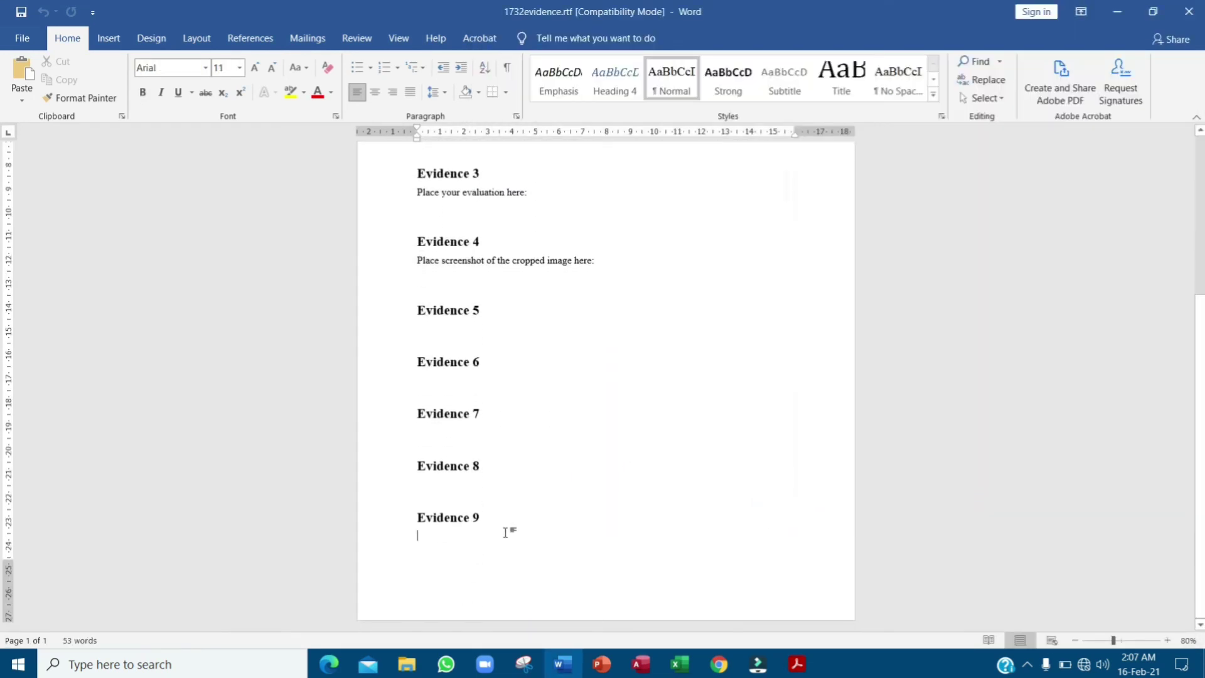
{"action": "key", "text": "alt+Tab"}
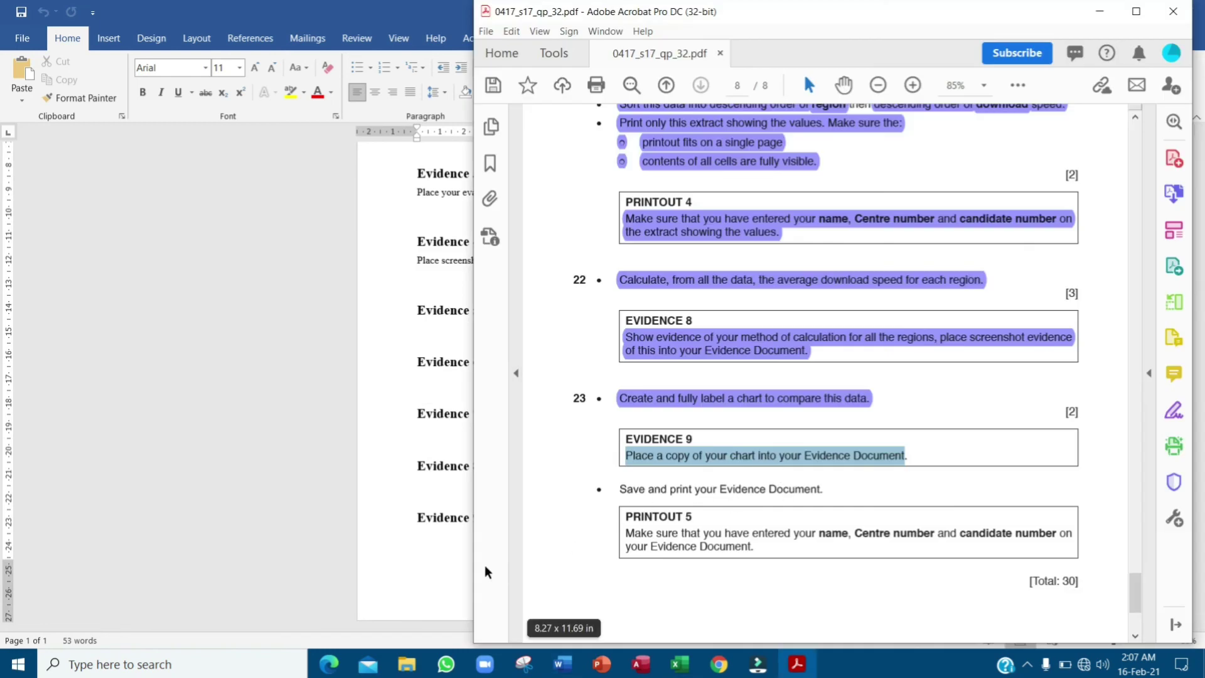
{"action": "key", "text": "alt+Tab"}
{"action": "key", "text": "ctrl+v"}
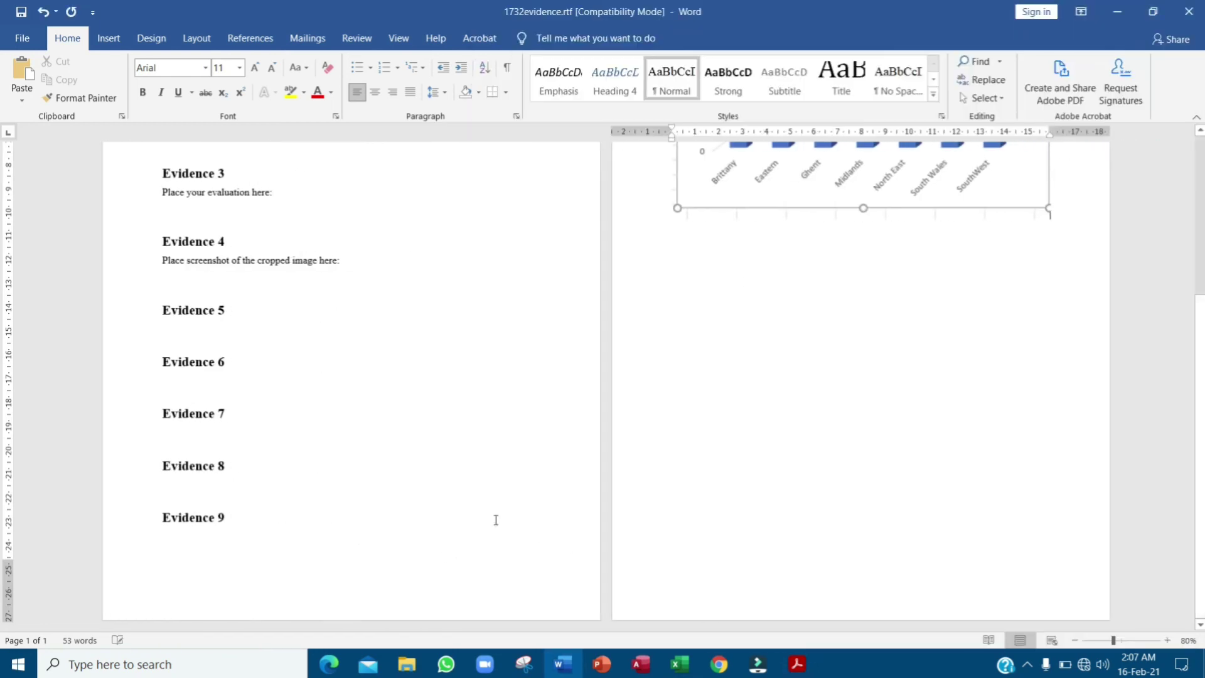
- Check the exam paper's remaining instructions, then minimize Word and Acrobat to reveal File Explorer
{"action": "scroll", "coordinate": [927, 358], "scroll_direction": "up", "scroll_amount": 2}
{"action": "scroll", "coordinate": [615, 450], "scroll_direction": "down", "scroll_amount": 3}
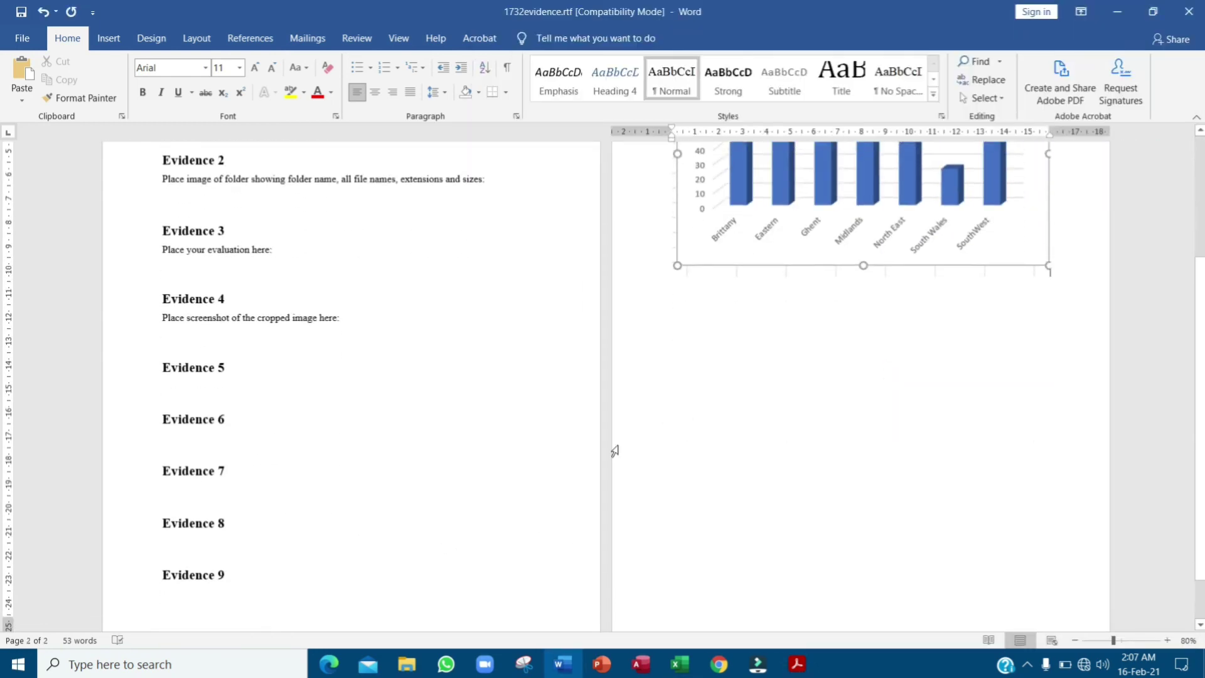
{"action": "key", "text": "alt+Tab"}
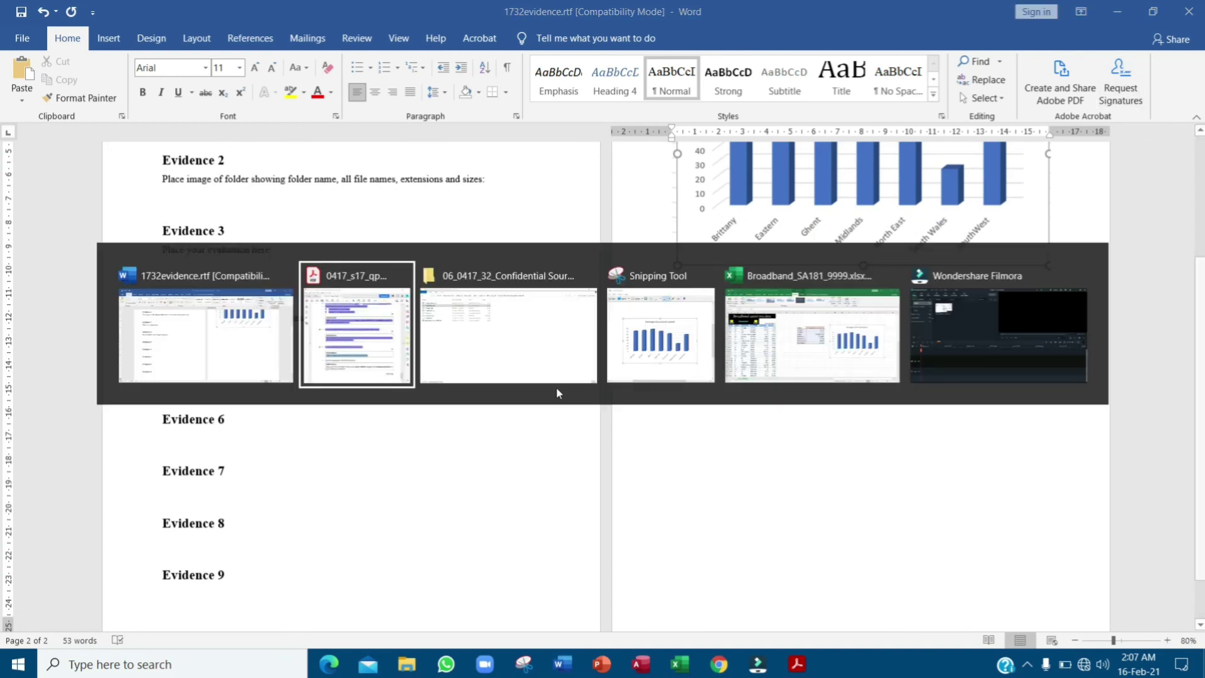
{"action": "left_click", "coordinate": [384, 333]}
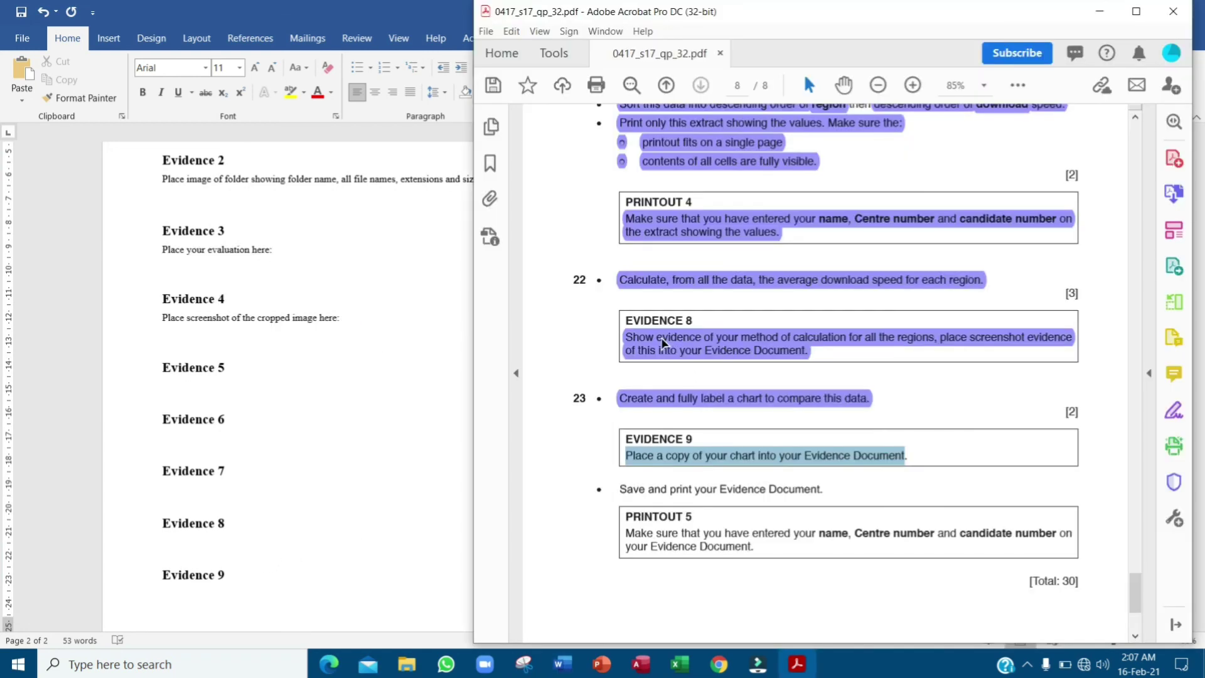
{"action": "left_click", "coordinate": [195, 545]}
{"action": "left_click", "coordinate": [193, 538]}
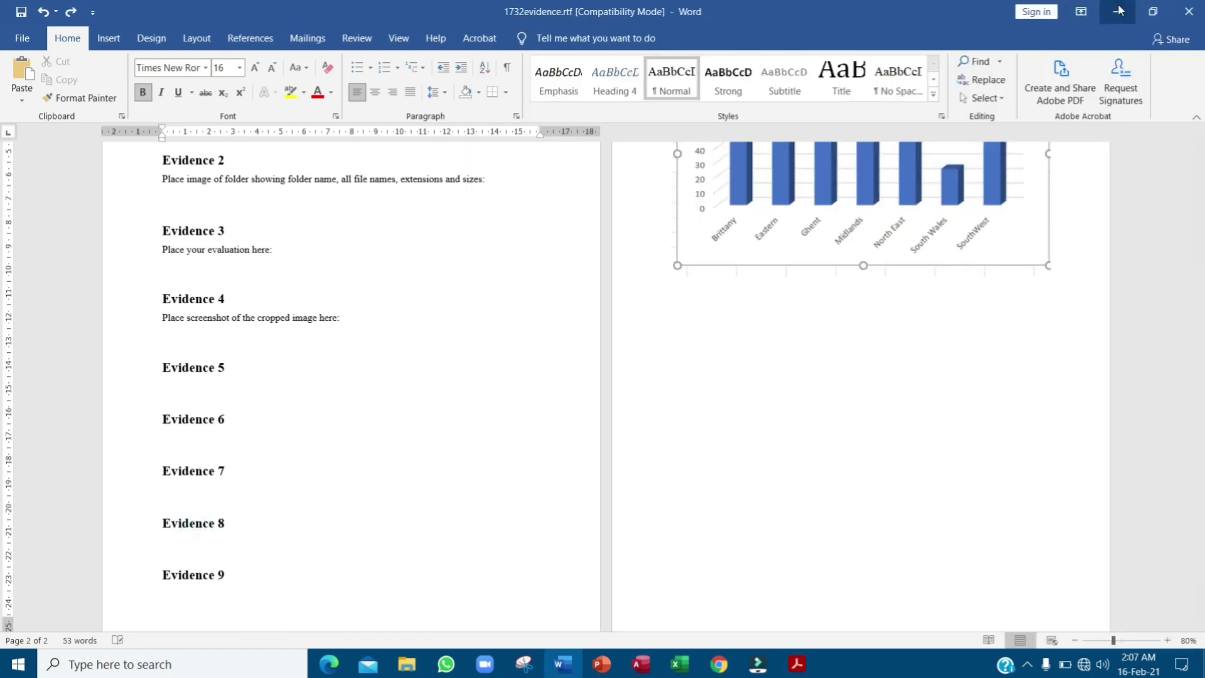
{"action": "left_click", "coordinate": [1119, 10]}
{"action": "left_click", "coordinate": [1106, 11]}
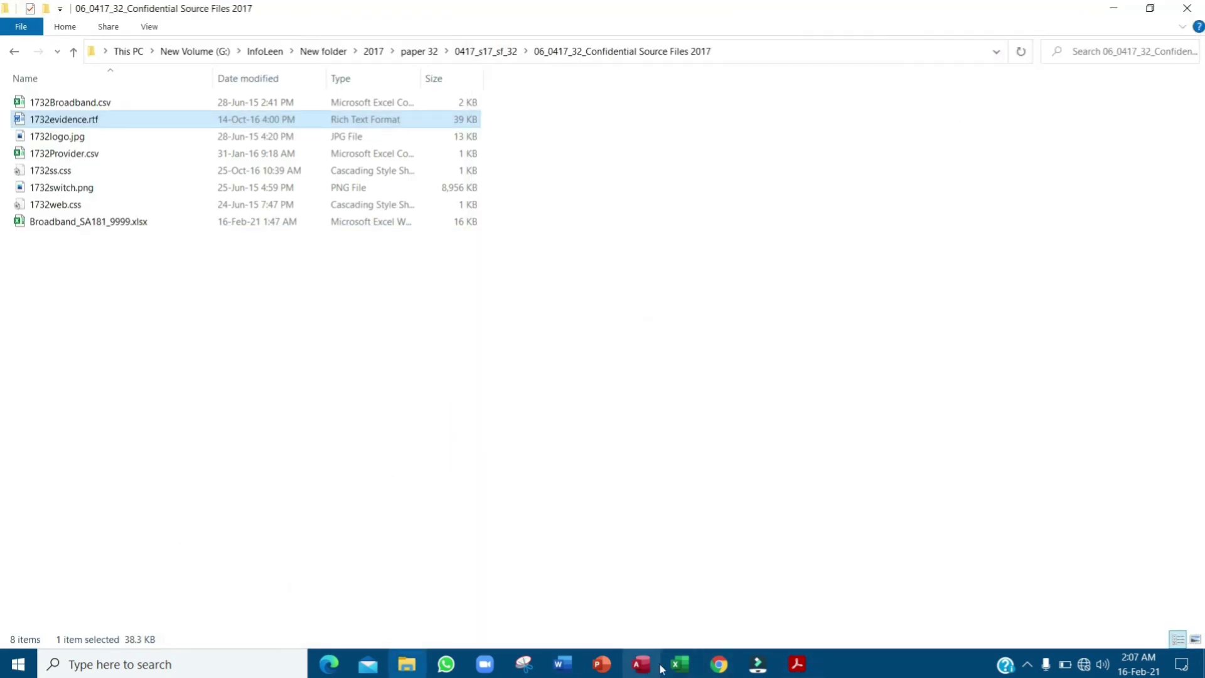
- Review the chart in the Broadband workbook and select the Save and print instruction line in the exam PDF
{"action": "left_click", "coordinate": [677, 665]}
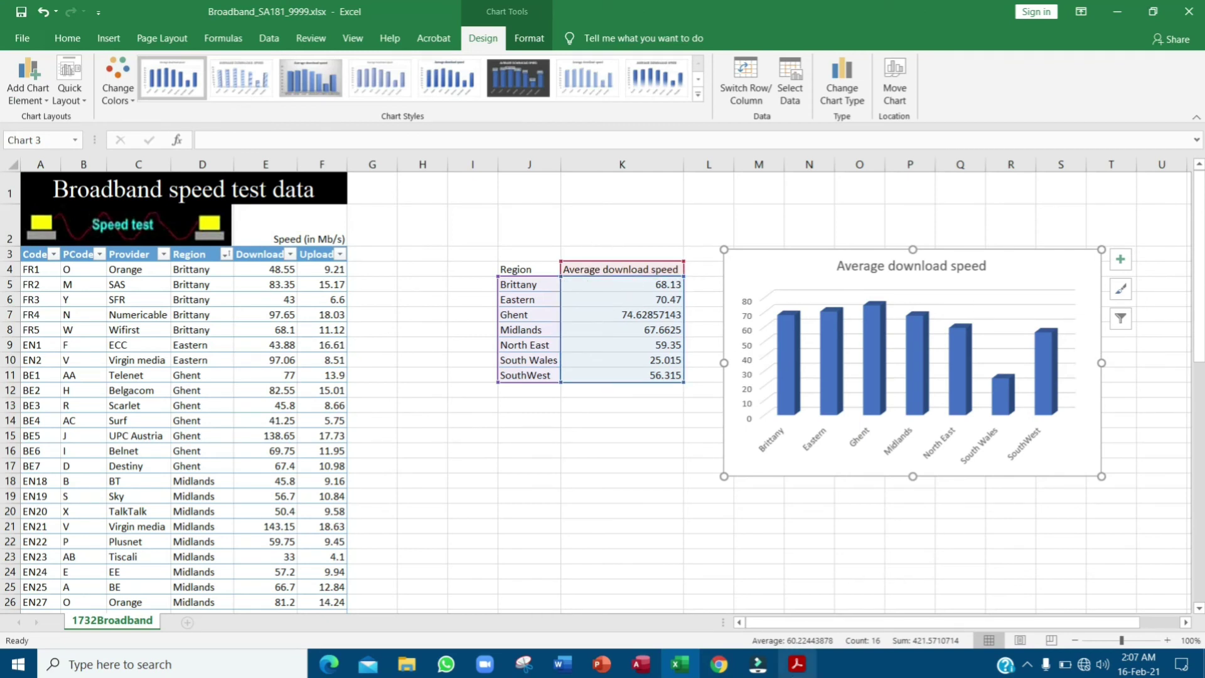
{"action": "mouse_move", "coordinate": [760, 662]}
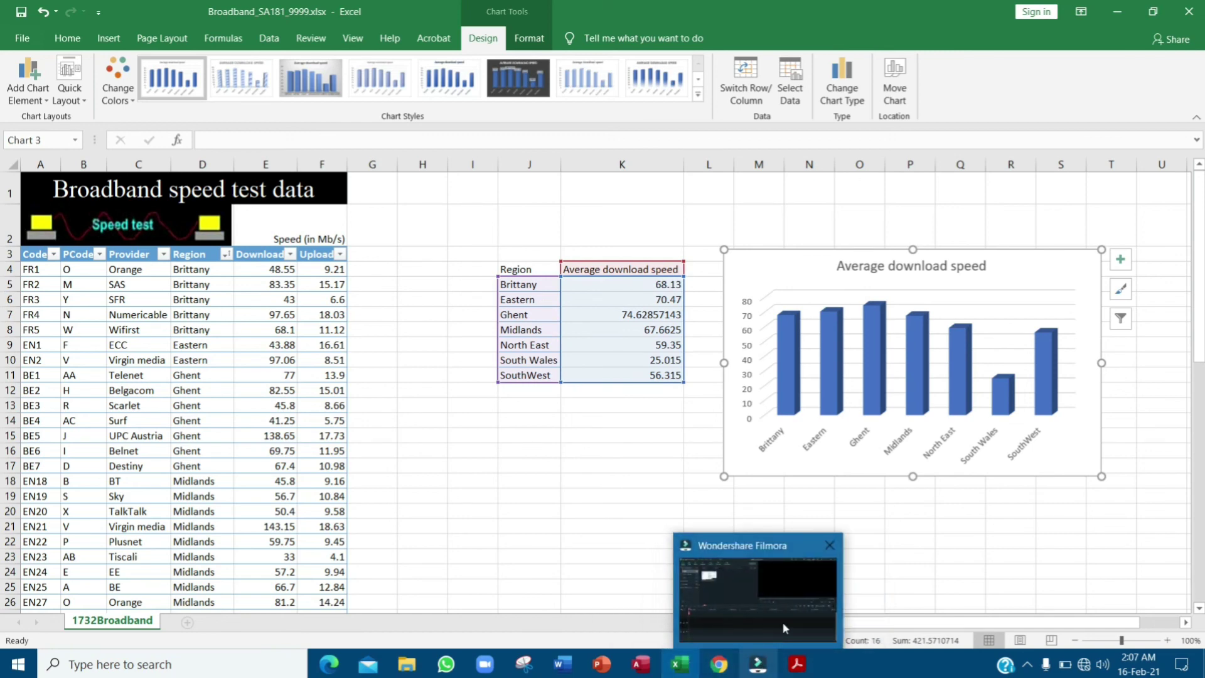
{"action": "left_click", "coordinate": [797, 664]}
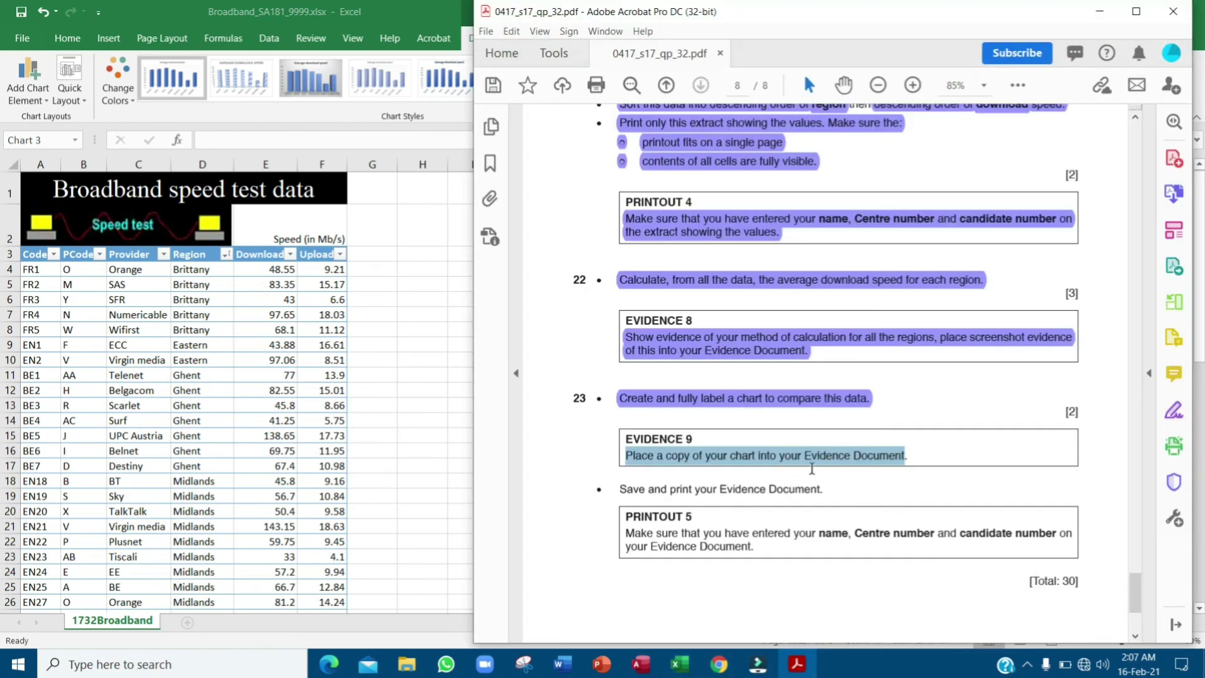
{"action": "scroll", "coordinate": [812, 464], "scroll_direction": "down", "scroll_amount": 2}
{"action": "left_click_drag", "start_coordinate": [620, 431], "coordinate": [847, 443]}
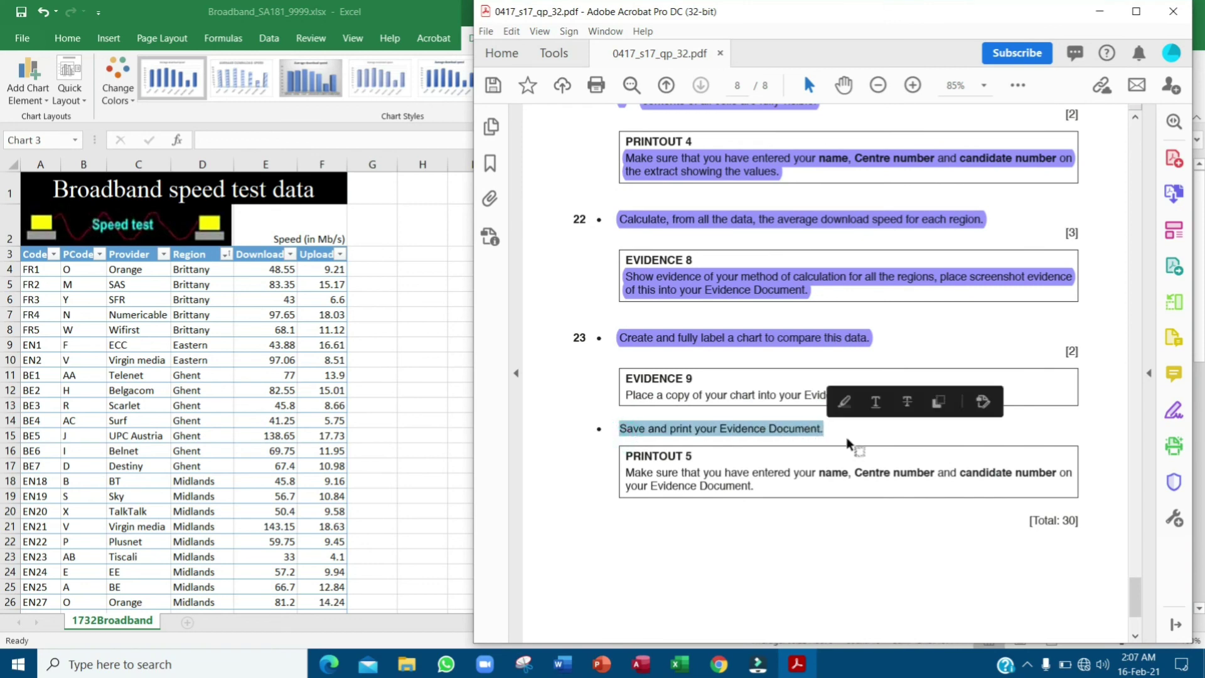
- Highlight the PRINTOUT 5 instruction in purple in the exam paper
{"action": "left_click", "coordinate": [26, 14]}
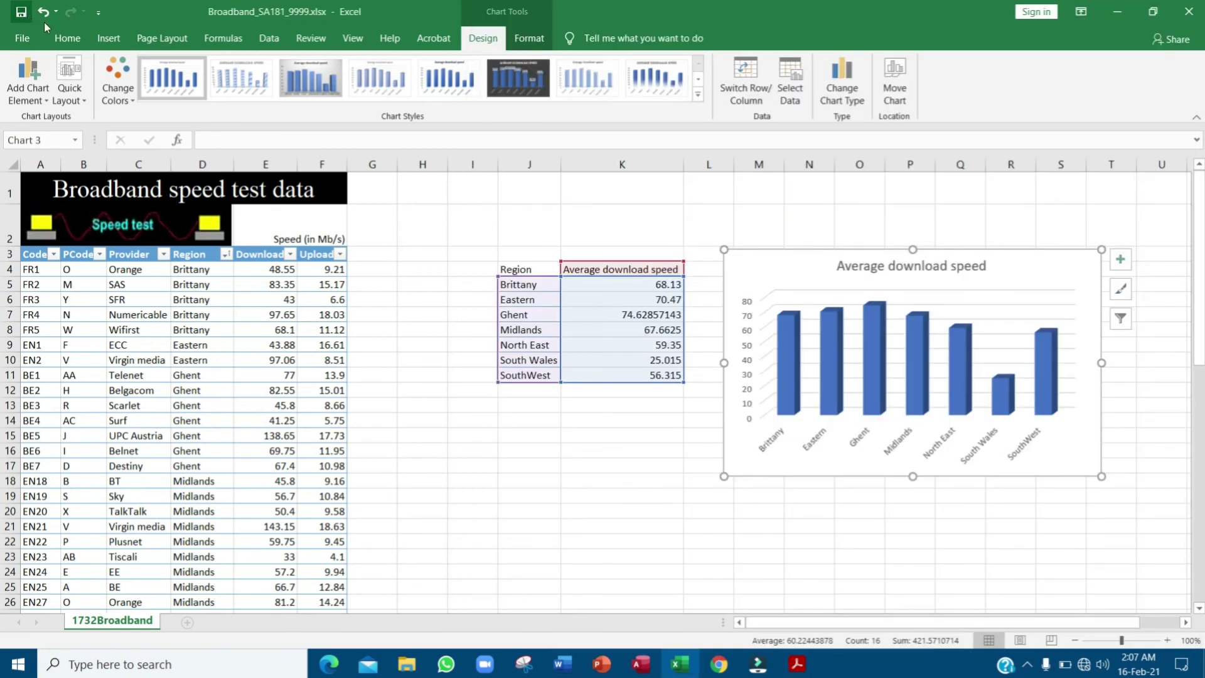
{"action": "left_click", "coordinate": [563, 664]}
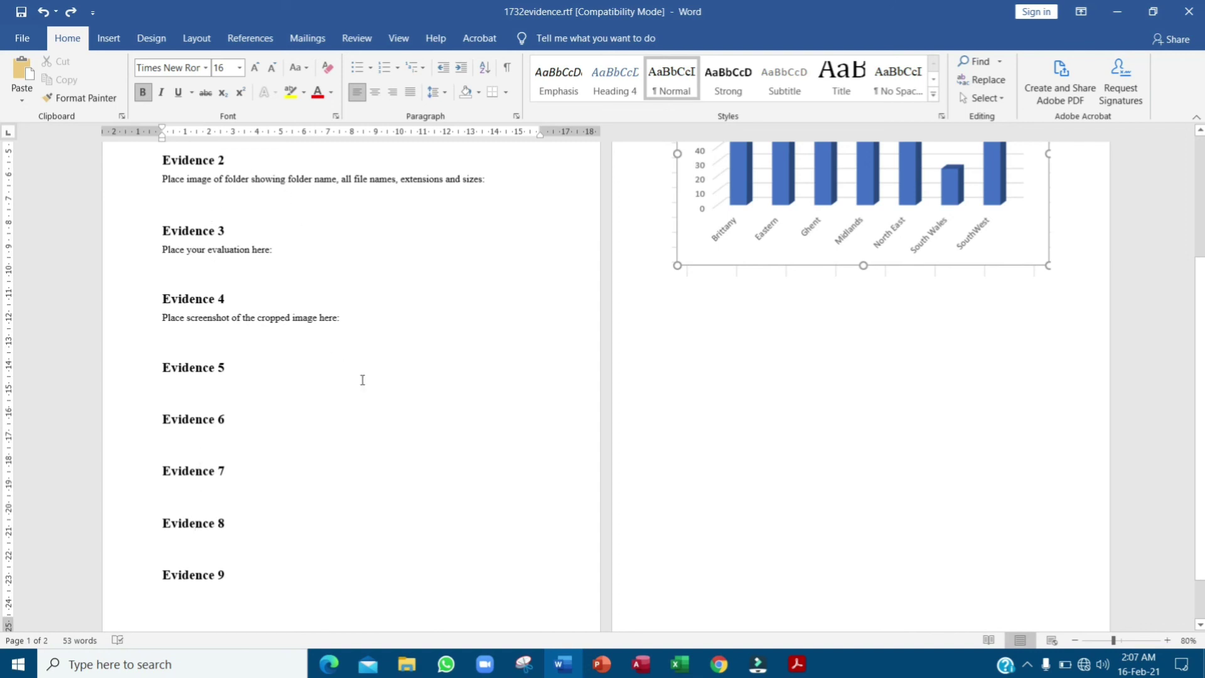
{"action": "left_click", "coordinate": [1117, 11]}
{"action": "left_click", "coordinate": [797, 662]}
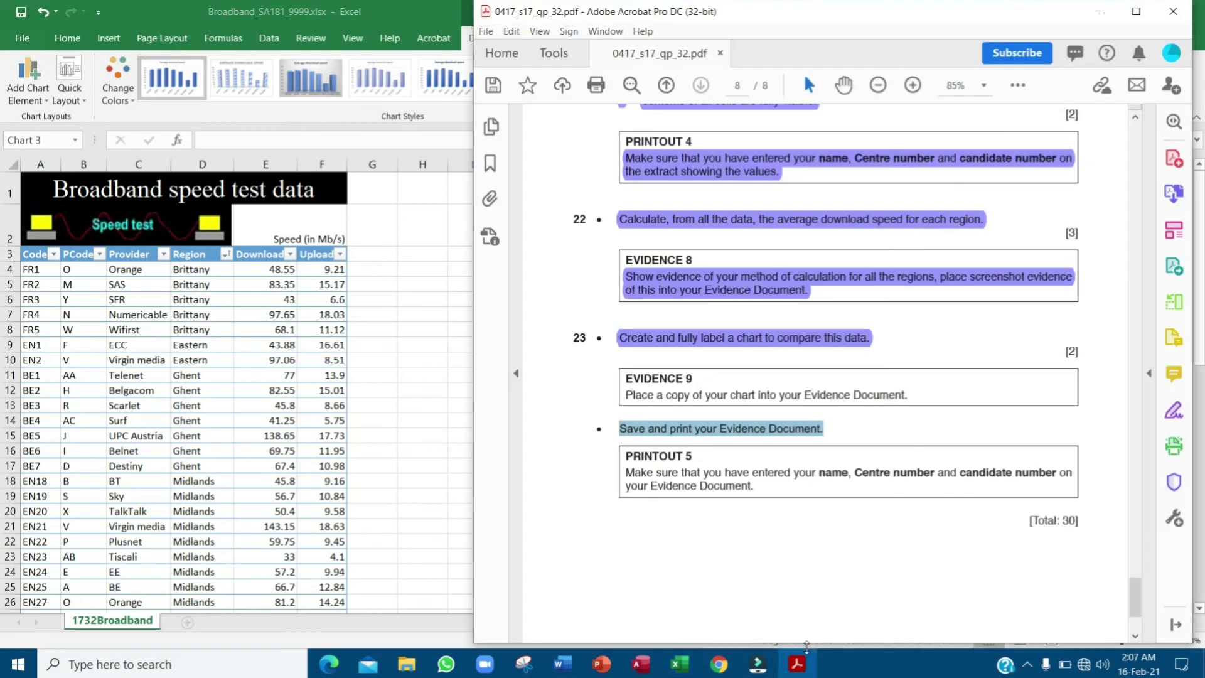
{"action": "left_click_drag", "start_coordinate": [621, 477], "coordinate": [759, 494]}
{"action": "left_click", "coordinate": [775, 511]}
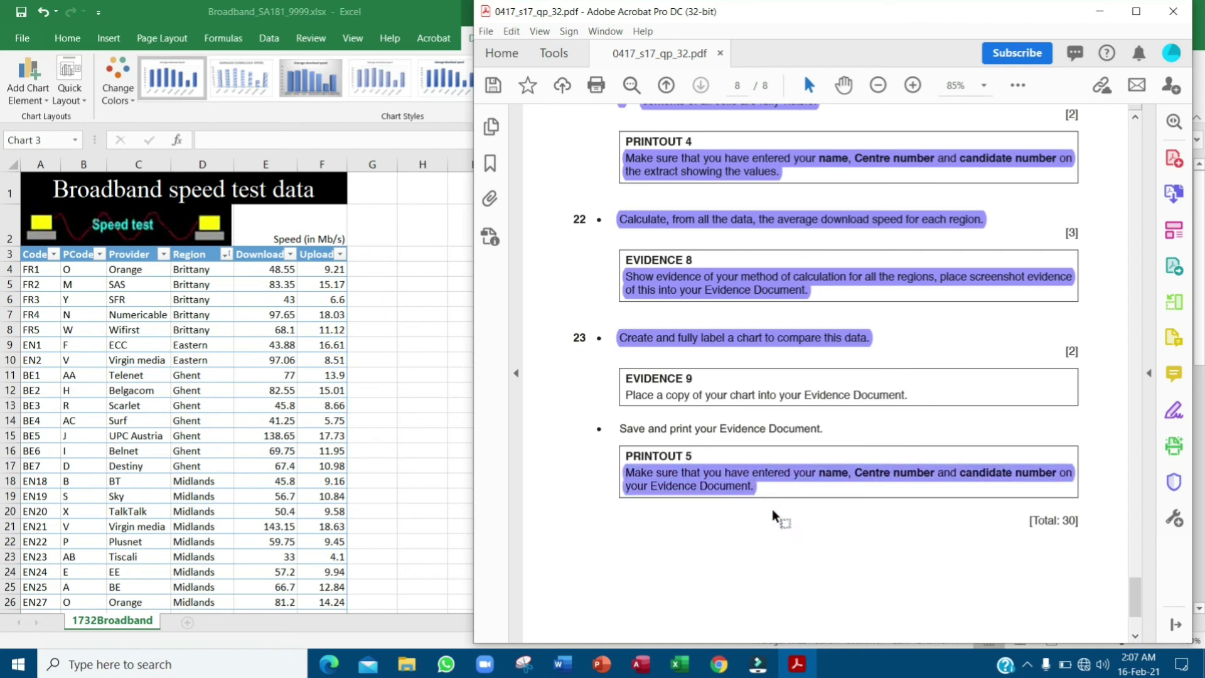
- Type the candidate's name, centre number and candidate number into the page 1 header, then close 1732evidence.rtf
{"action": "left_click", "coordinate": [563, 664]}
{"action": "scroll", "coordinate": [436, 386], "scroll_direction": "up", "scroll_amount": 5}
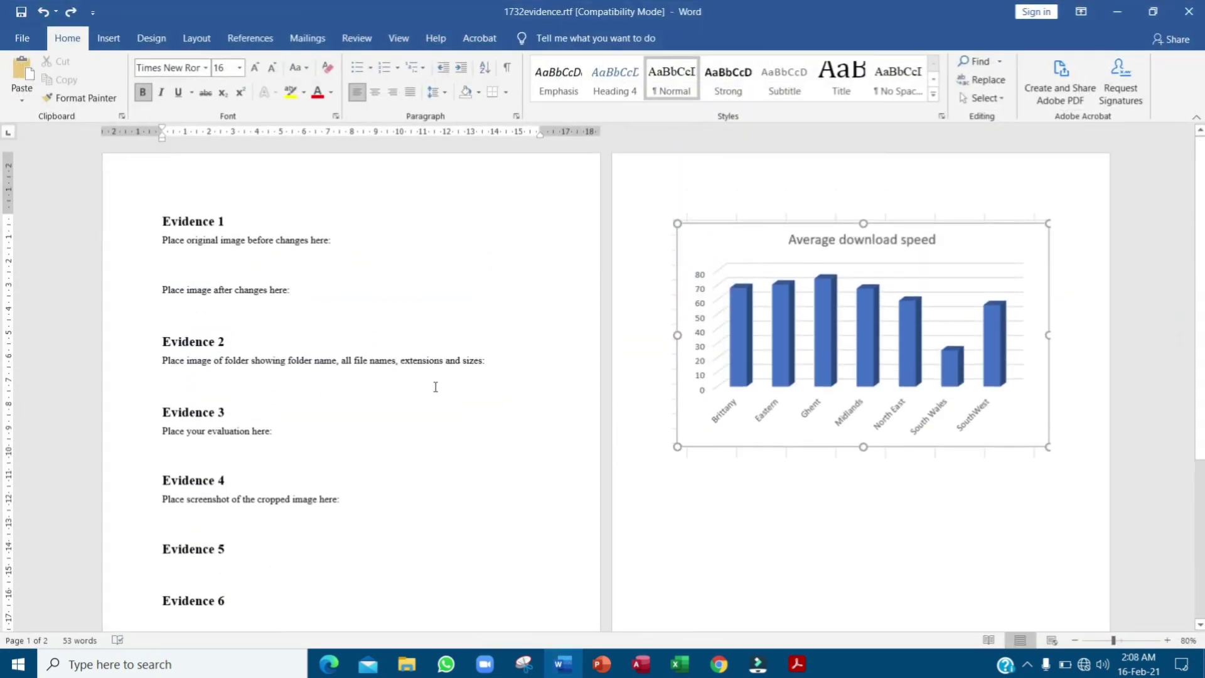
{"action": "scroll", "coordinate": [378, 214], "scroll_direction": "down", "scroll_amount": 5}
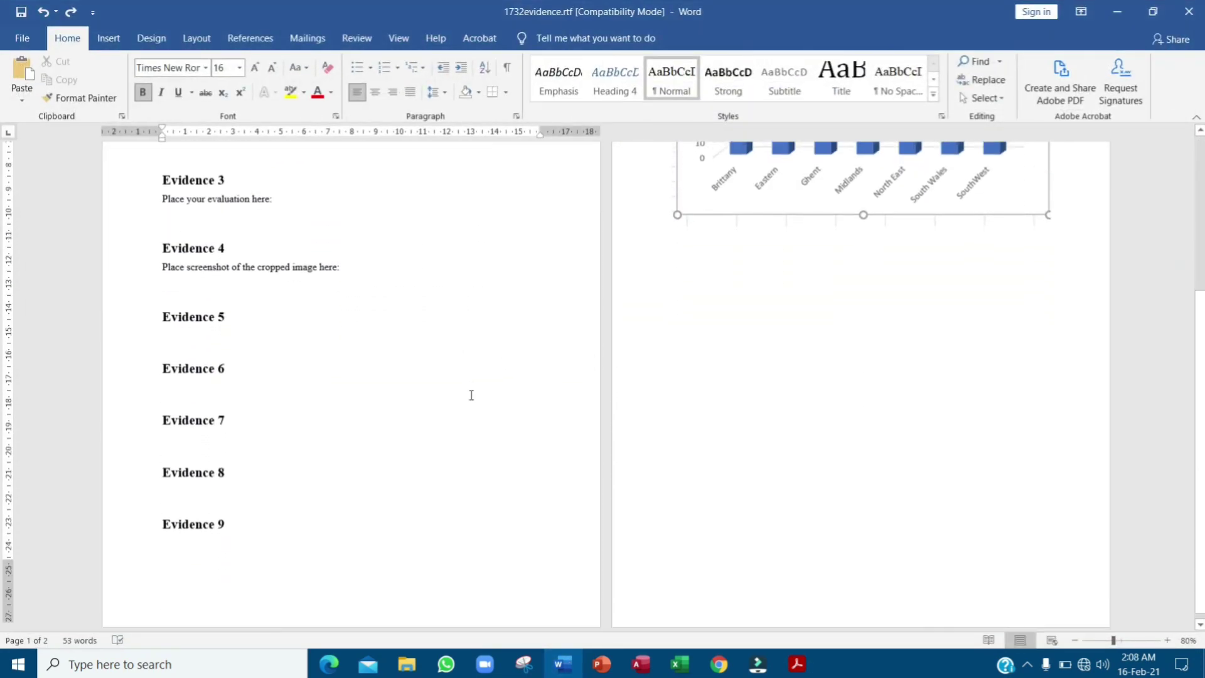
{"action": "double_click", "coordinate": [262, 584]}
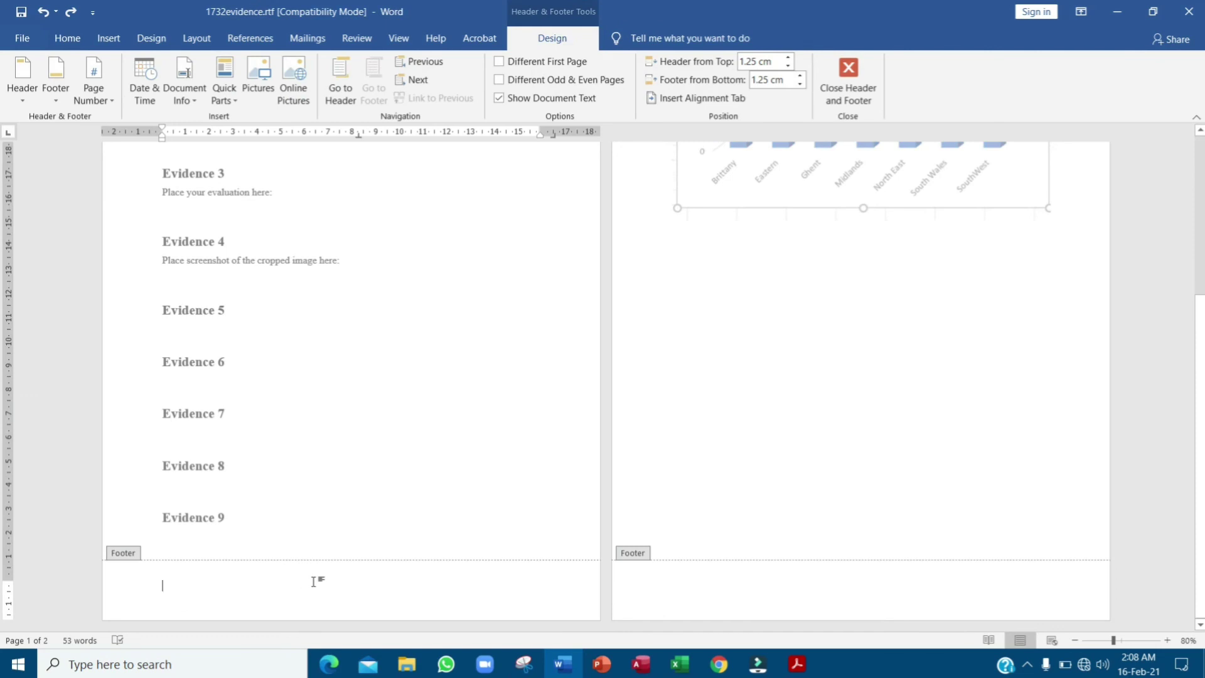
{"action": "scroll", "coordinate": [320, 565], "scroll_direction": "up", "scroll_amount": 5}
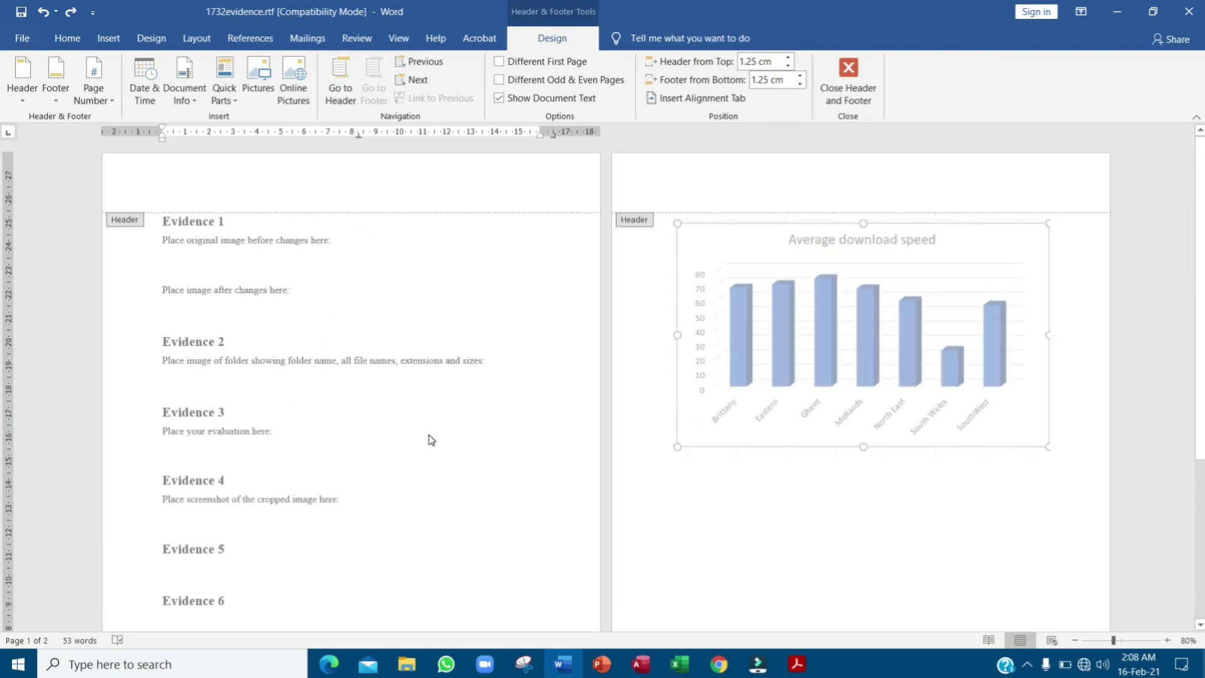
{"action": "left_click", "coordinate": [468, 192]}
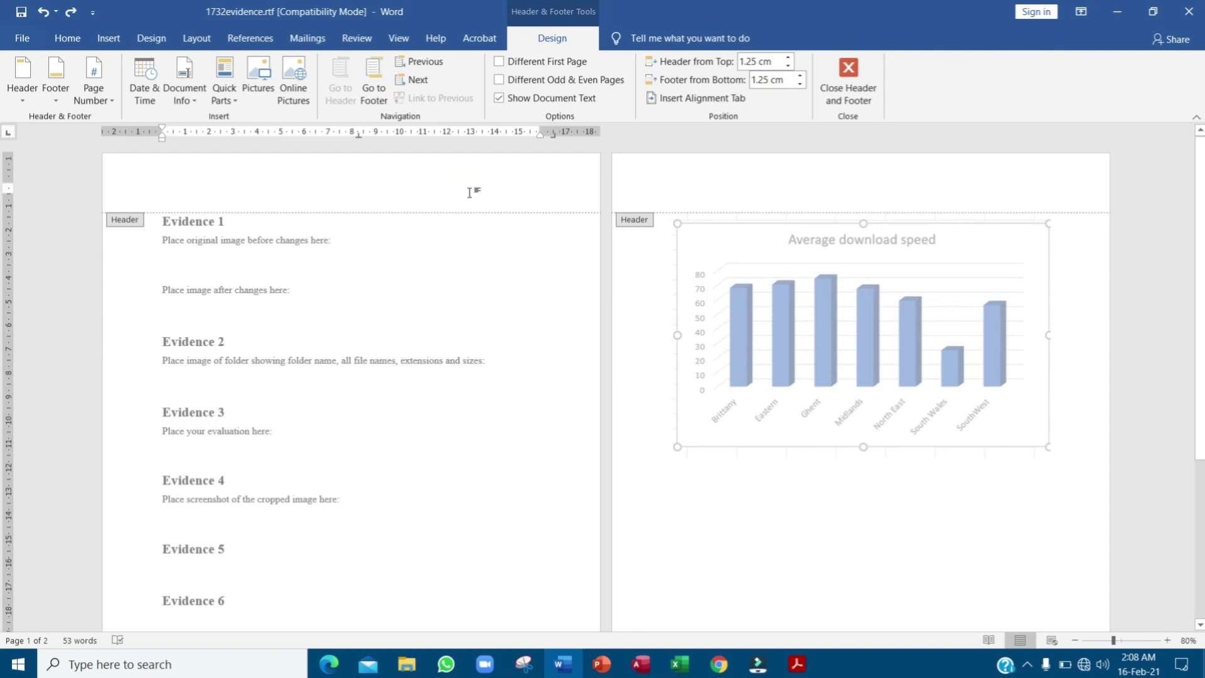
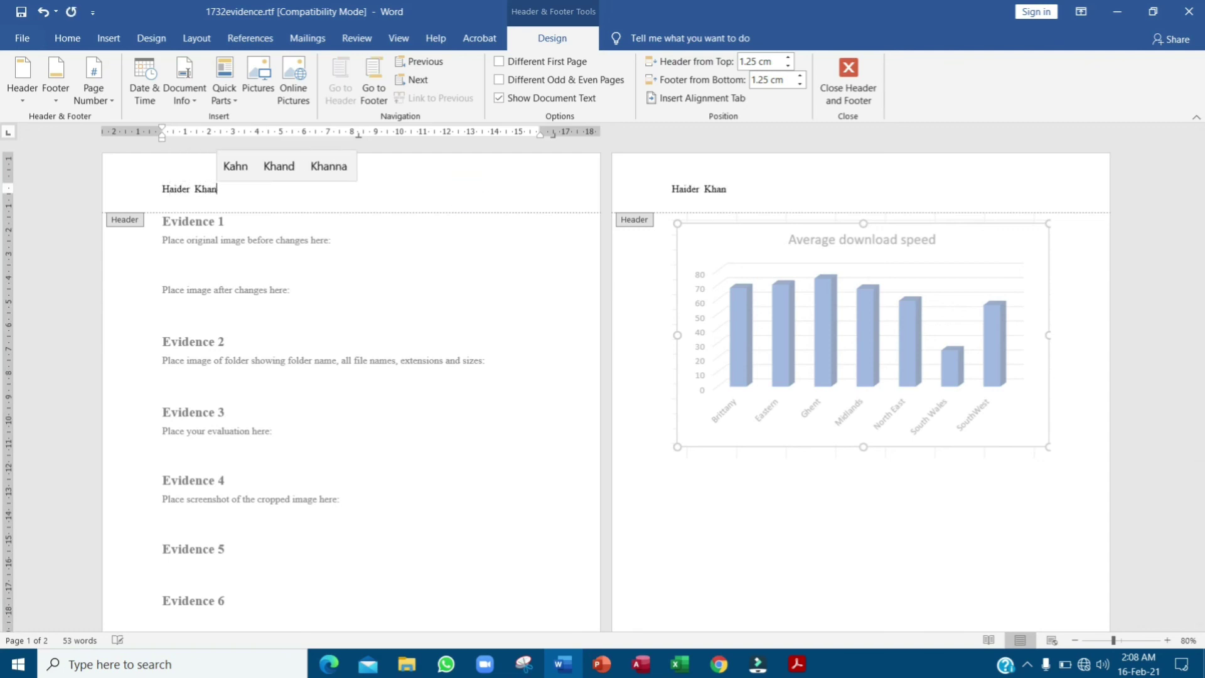
{"action": "type", "text": ", SA18"}
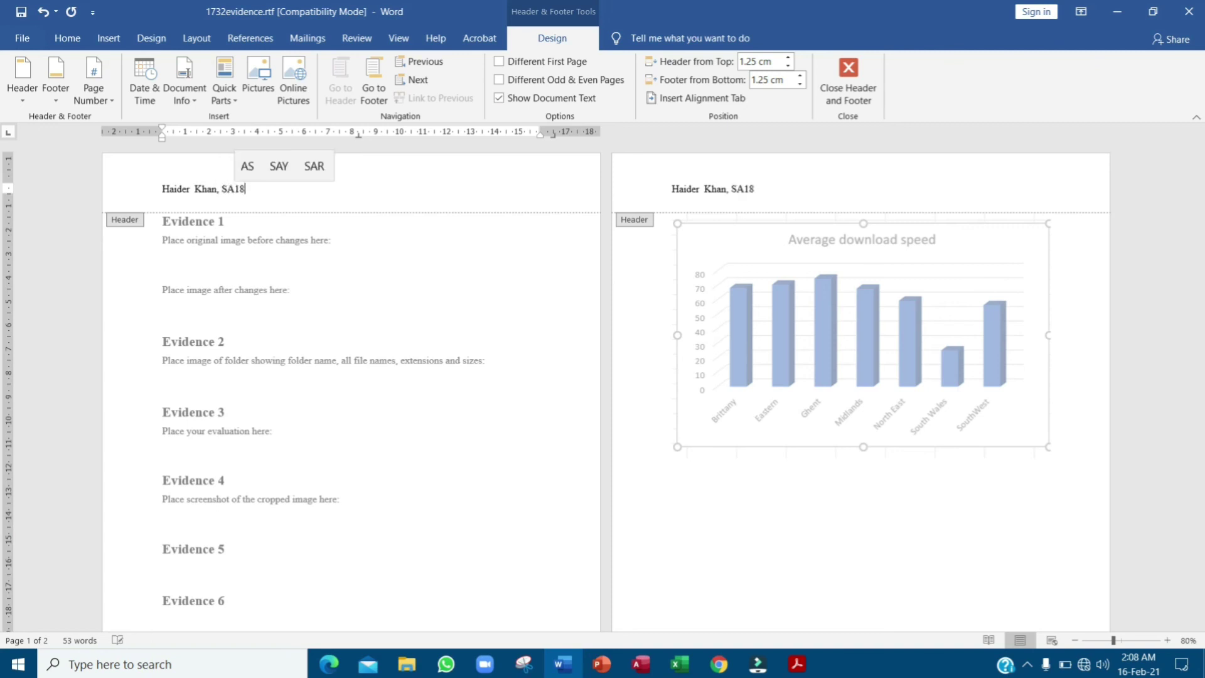
{"action": "type", "text": "1, 9"}
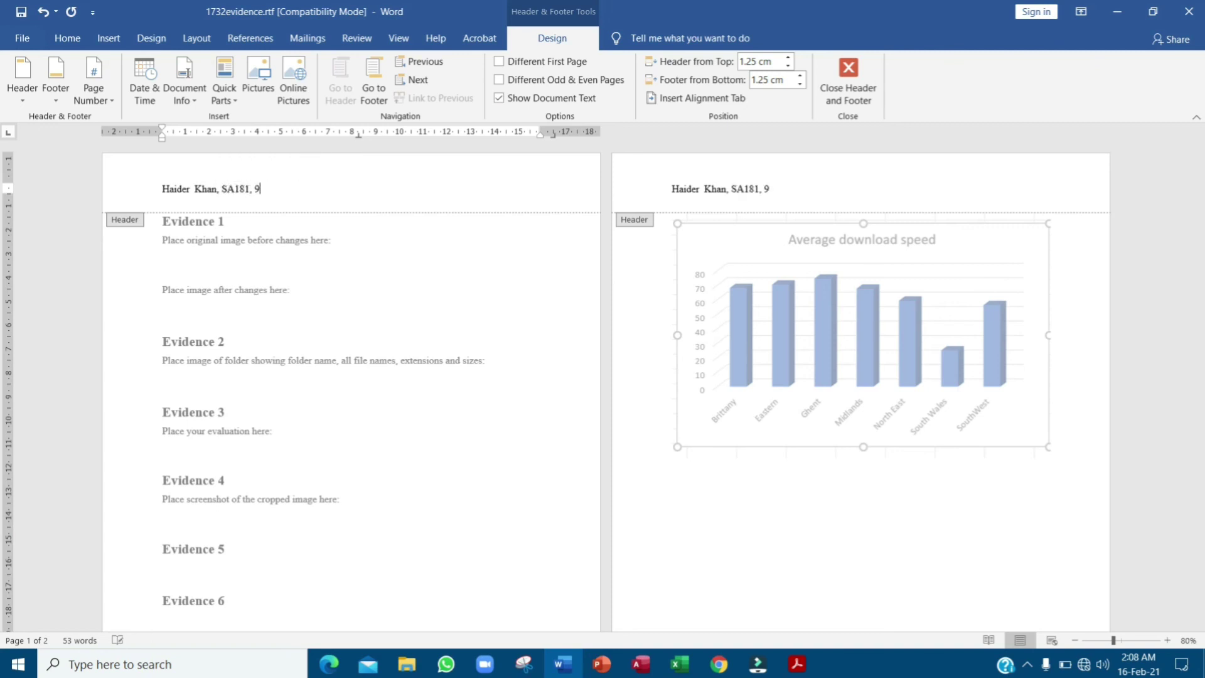
{"action": "type", "text": "999"}
{"action": "left_click", "coordinate": [848, 81]}
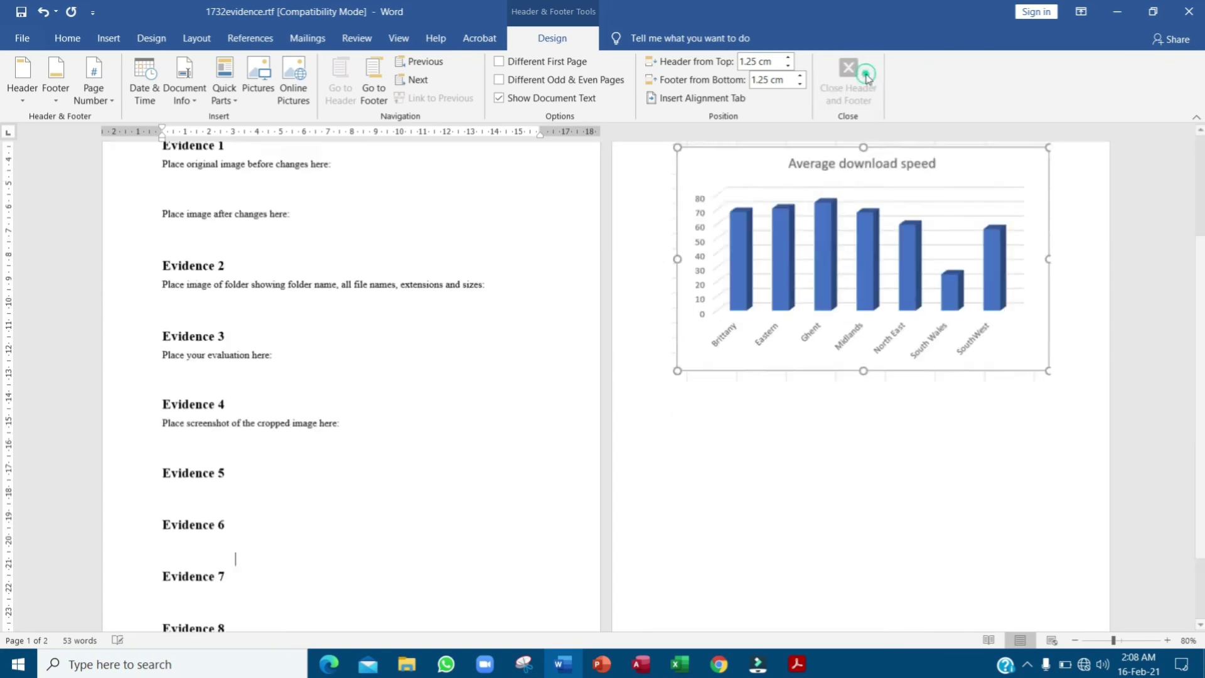
{"action": "left_click", "coordinate": [1188, 12]}
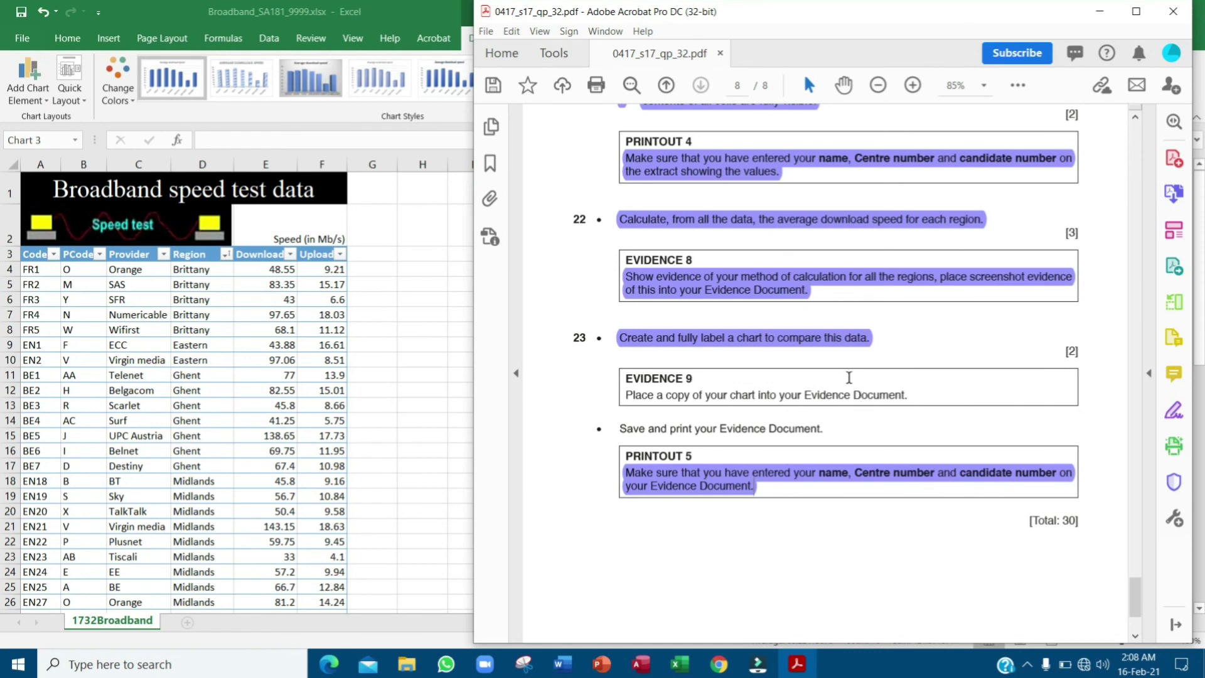
{"action": "scroll", "coordinate": [906, 433], "scroll_direction": "down", "scroll_amount": 1}
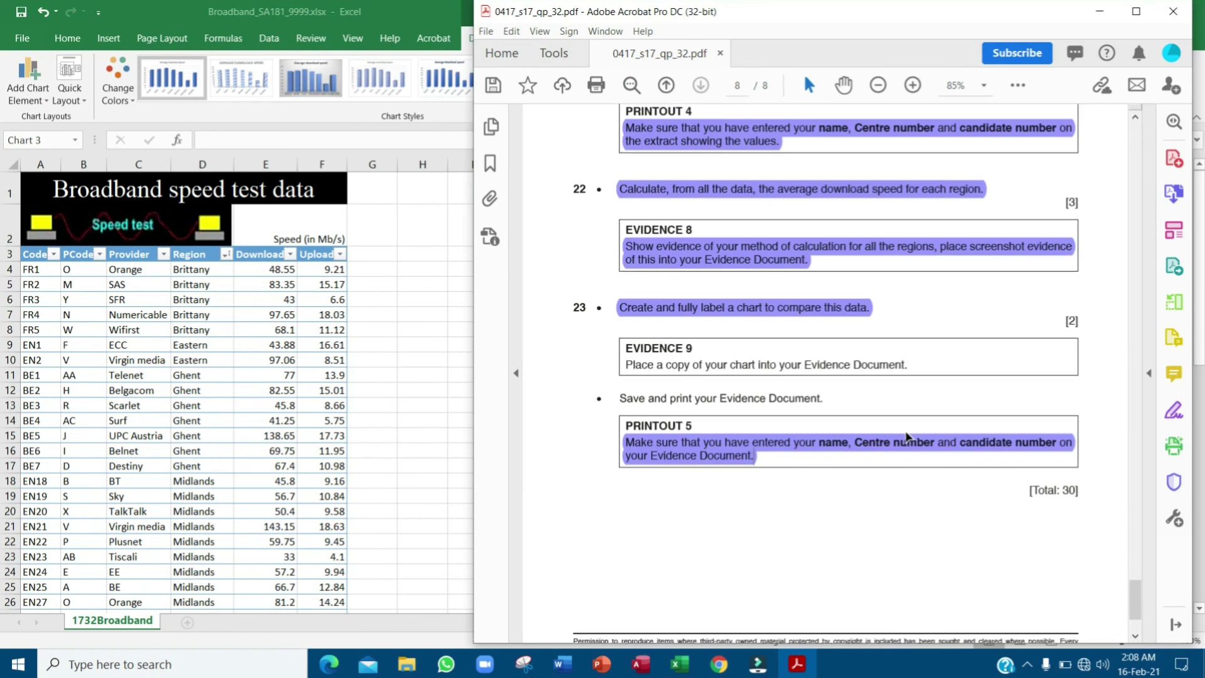